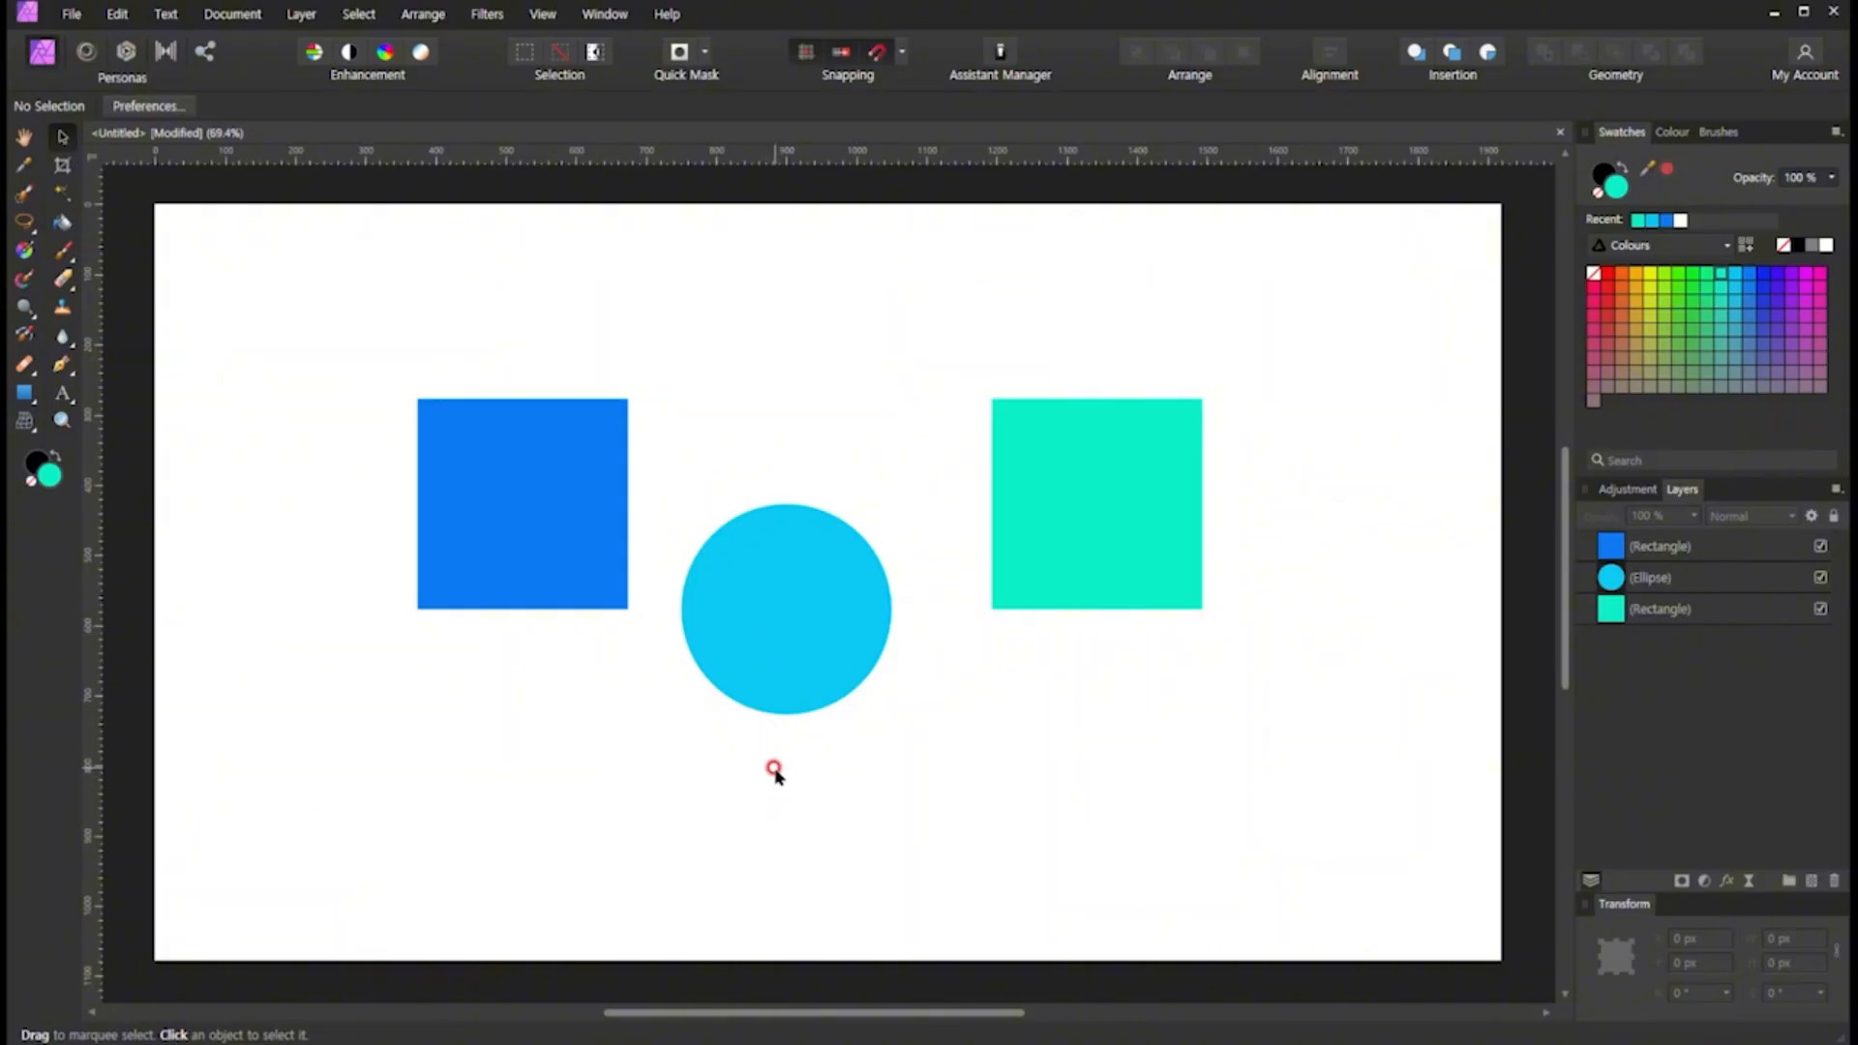
Shift the light blue circle slightly around between the two squares and select the green rectangle's layer
{"action": "left_click_drag", "start_coordinate": [827, 655], "coordinate": [842, 659]}
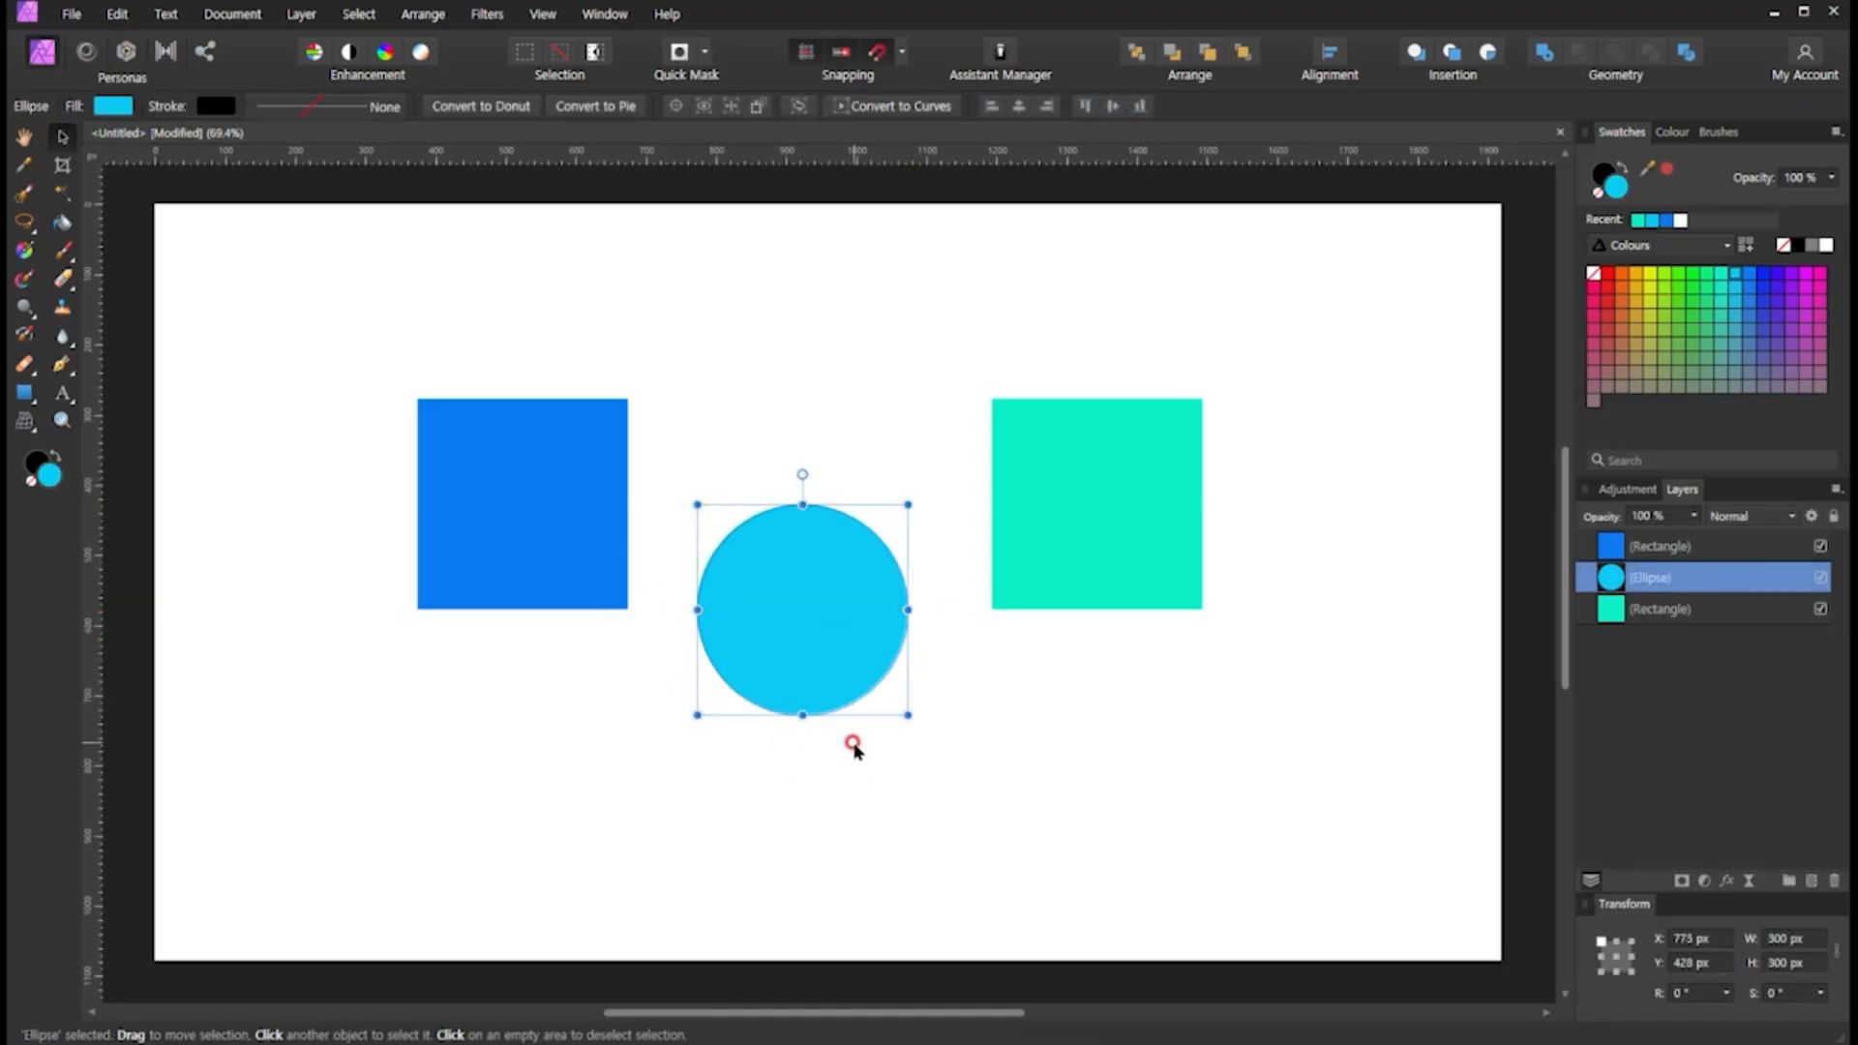
{"action": "mouse_move", "coordinate": [874, 682]}
{"action": "left_mouse_down"}
{"action": "mouse_move", "coordinate": [900, 676]}
{"action": "mouse_move", "coordinate": [867, 696]}
{"action": "mouse_move", "coordinate": [880, 689]}
{"action": "left_mouse_up"}
{"action": "left_click", "coordinate": [1026, 721]}
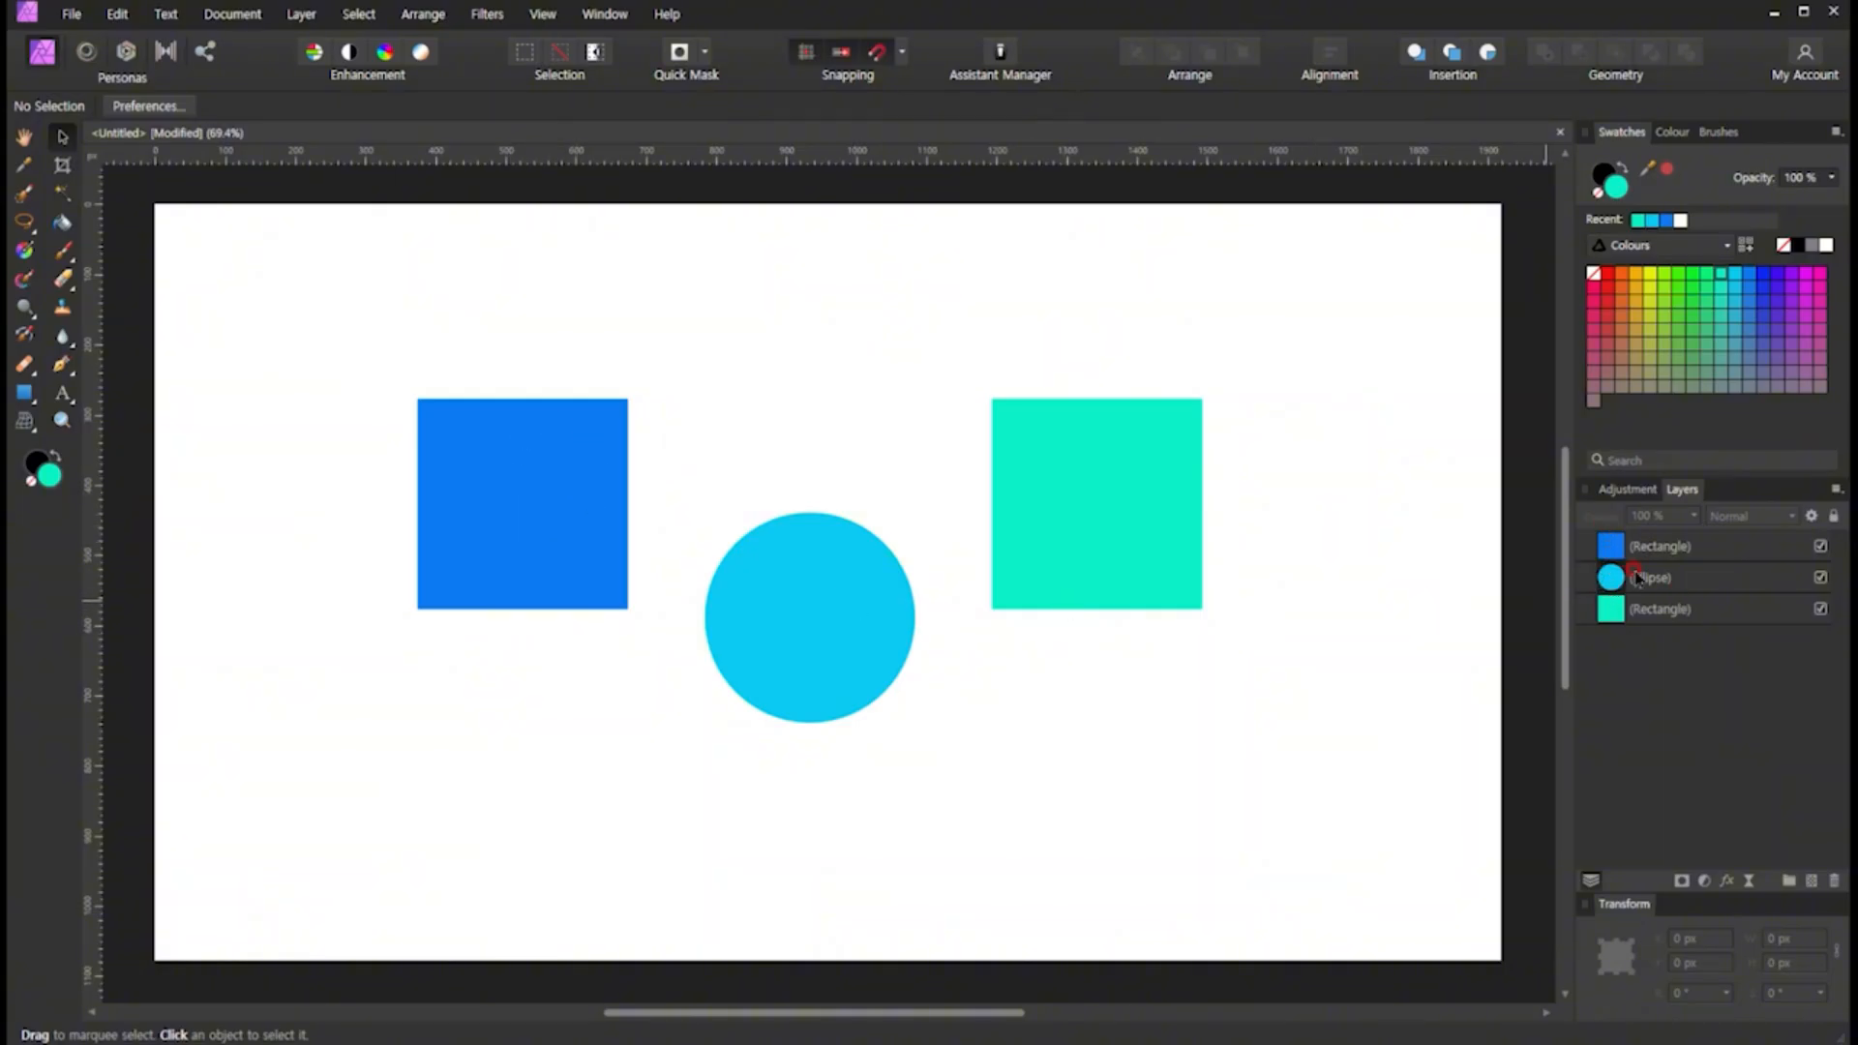
{"action": "left_click_drag", "start_coordinate": [871, 613], "coordinate": [851, 605]}
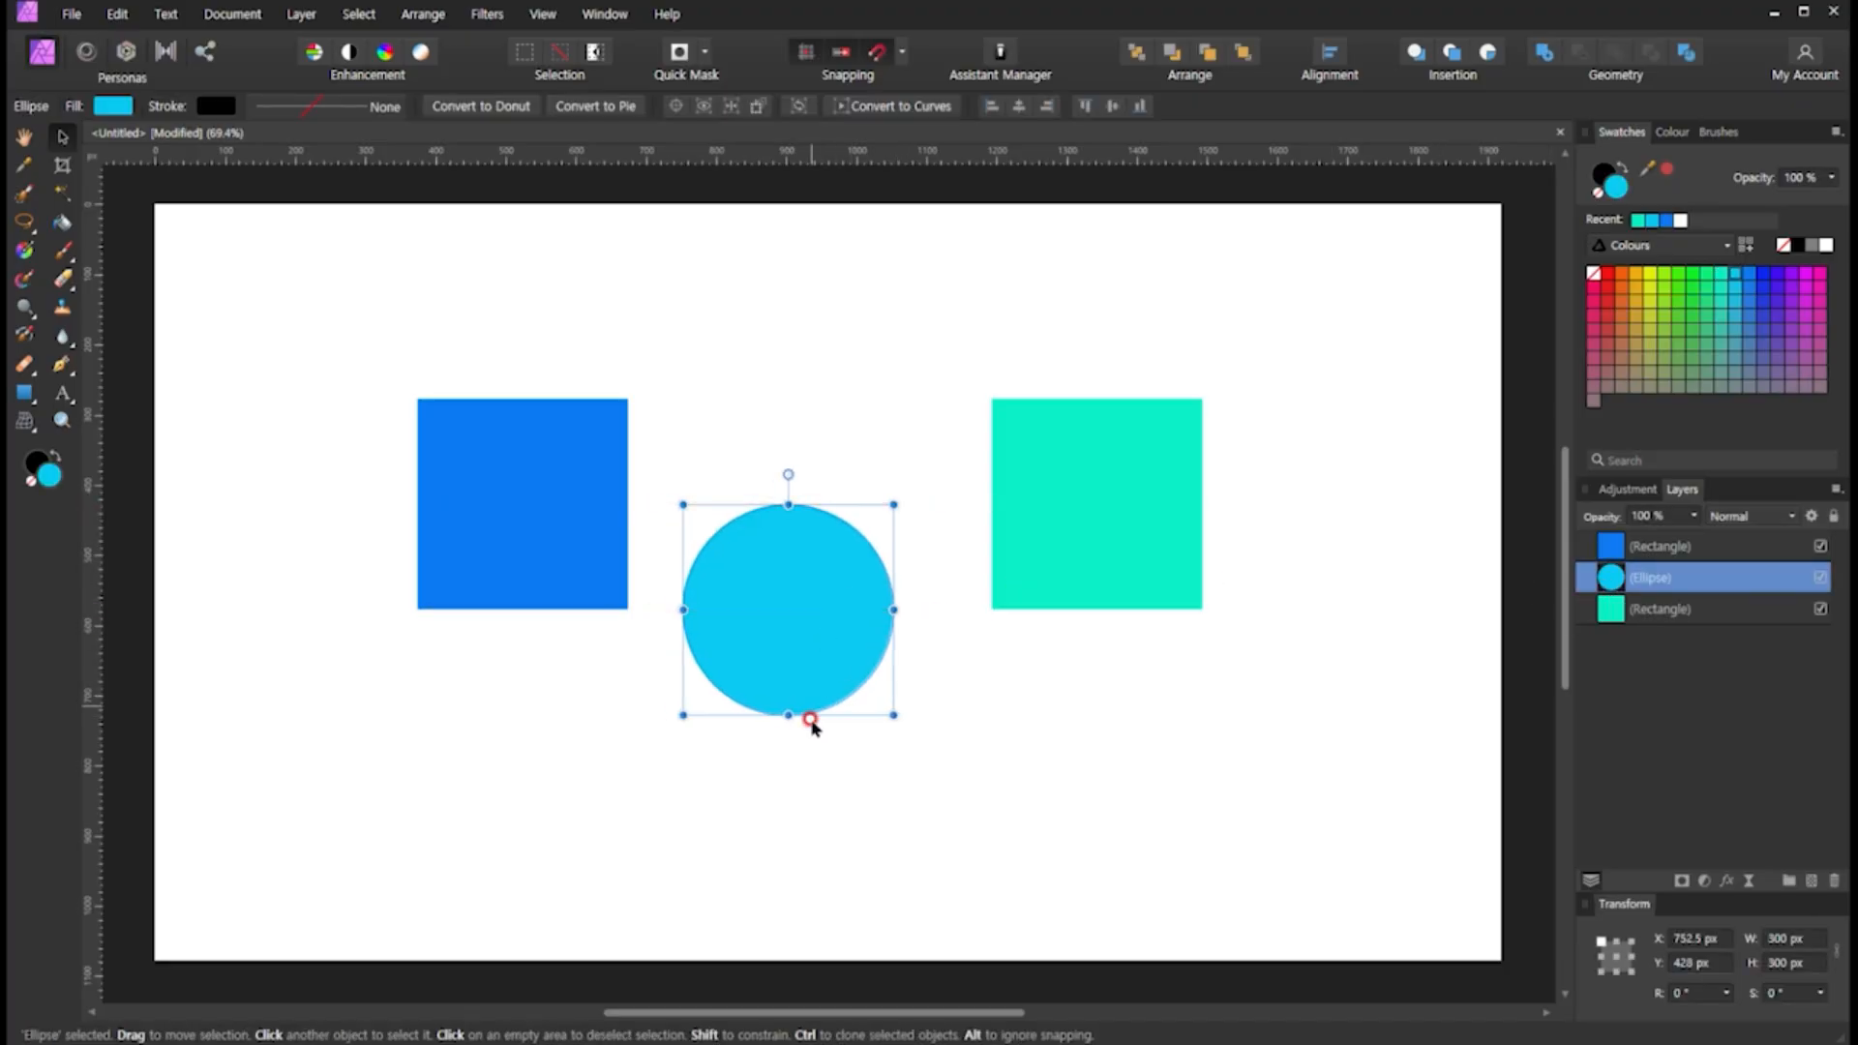
{"action": "left_click", "coordinate": [1627, 614]}
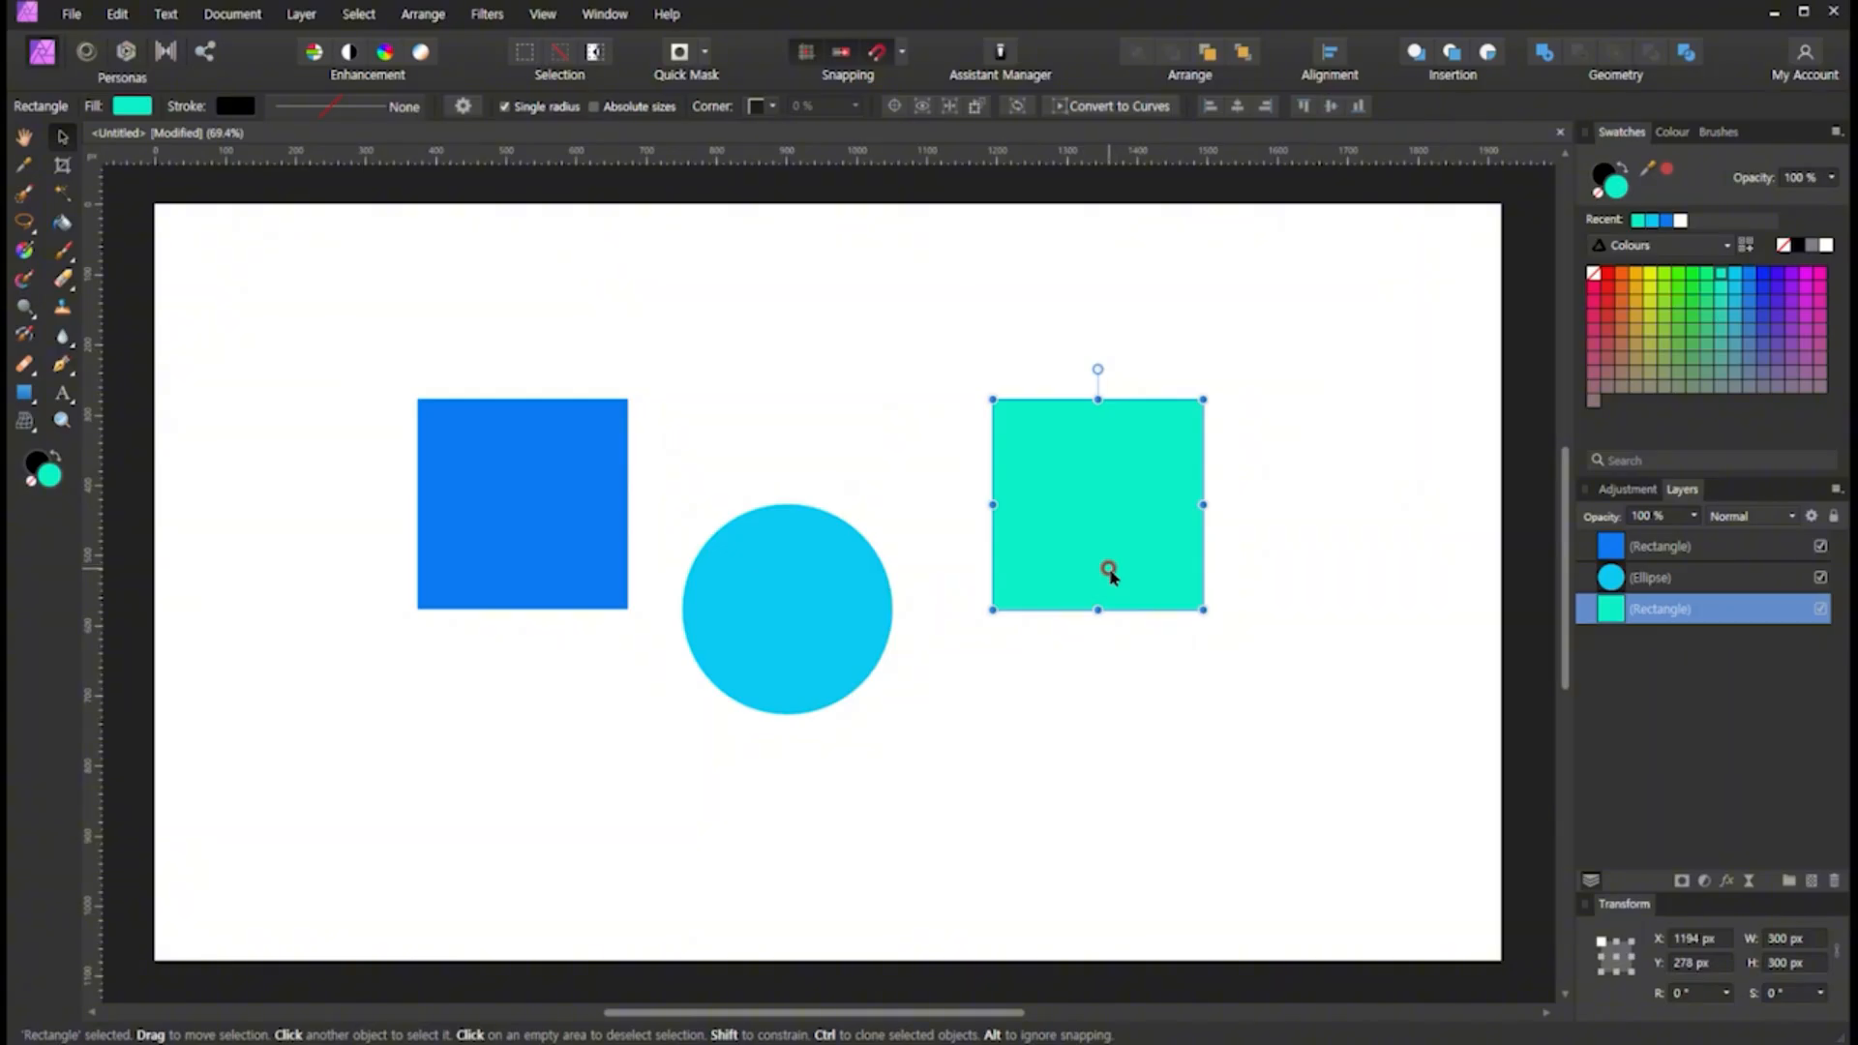
{"action": "left_click", "coordinate": [967, 793]}
Reposition the three shapes so the blue square overlaps the circle's upper-left edge and the green square sits behind the circle's right edge
{"action": "left_click_drag", "start_coordinate": [825, 659], "coordinate": [849, 682]}
{"action": "left_click_drag", "start_coordinate": [1042, 593], "coordinate": [1085, 579]}
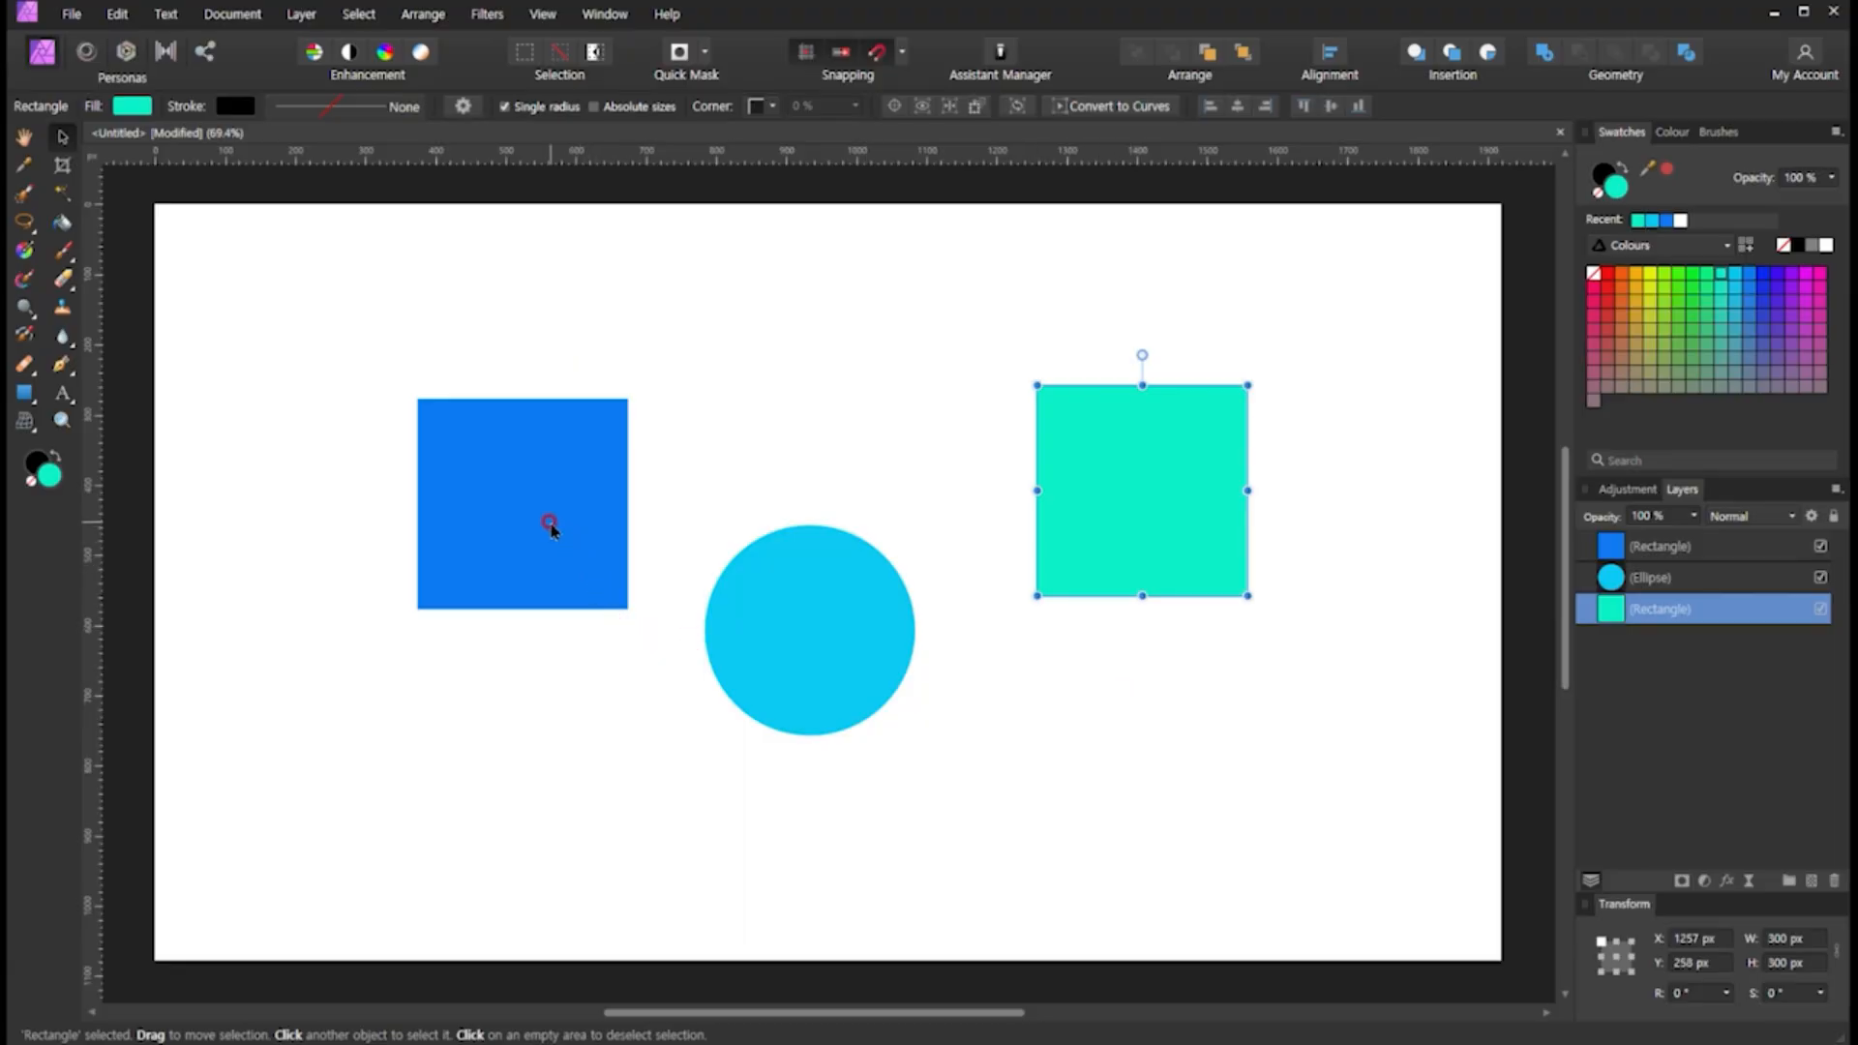
{"action": "left_click_drag", "start_coordinate": [539, 519], "coordinate": [684, 518]}
{"action": "left_click_drag", "start_coordinate": [1193, 543], "coordinate": [1014, 683]}
{"action": "left_click", "coordinate": [1272, 591]}
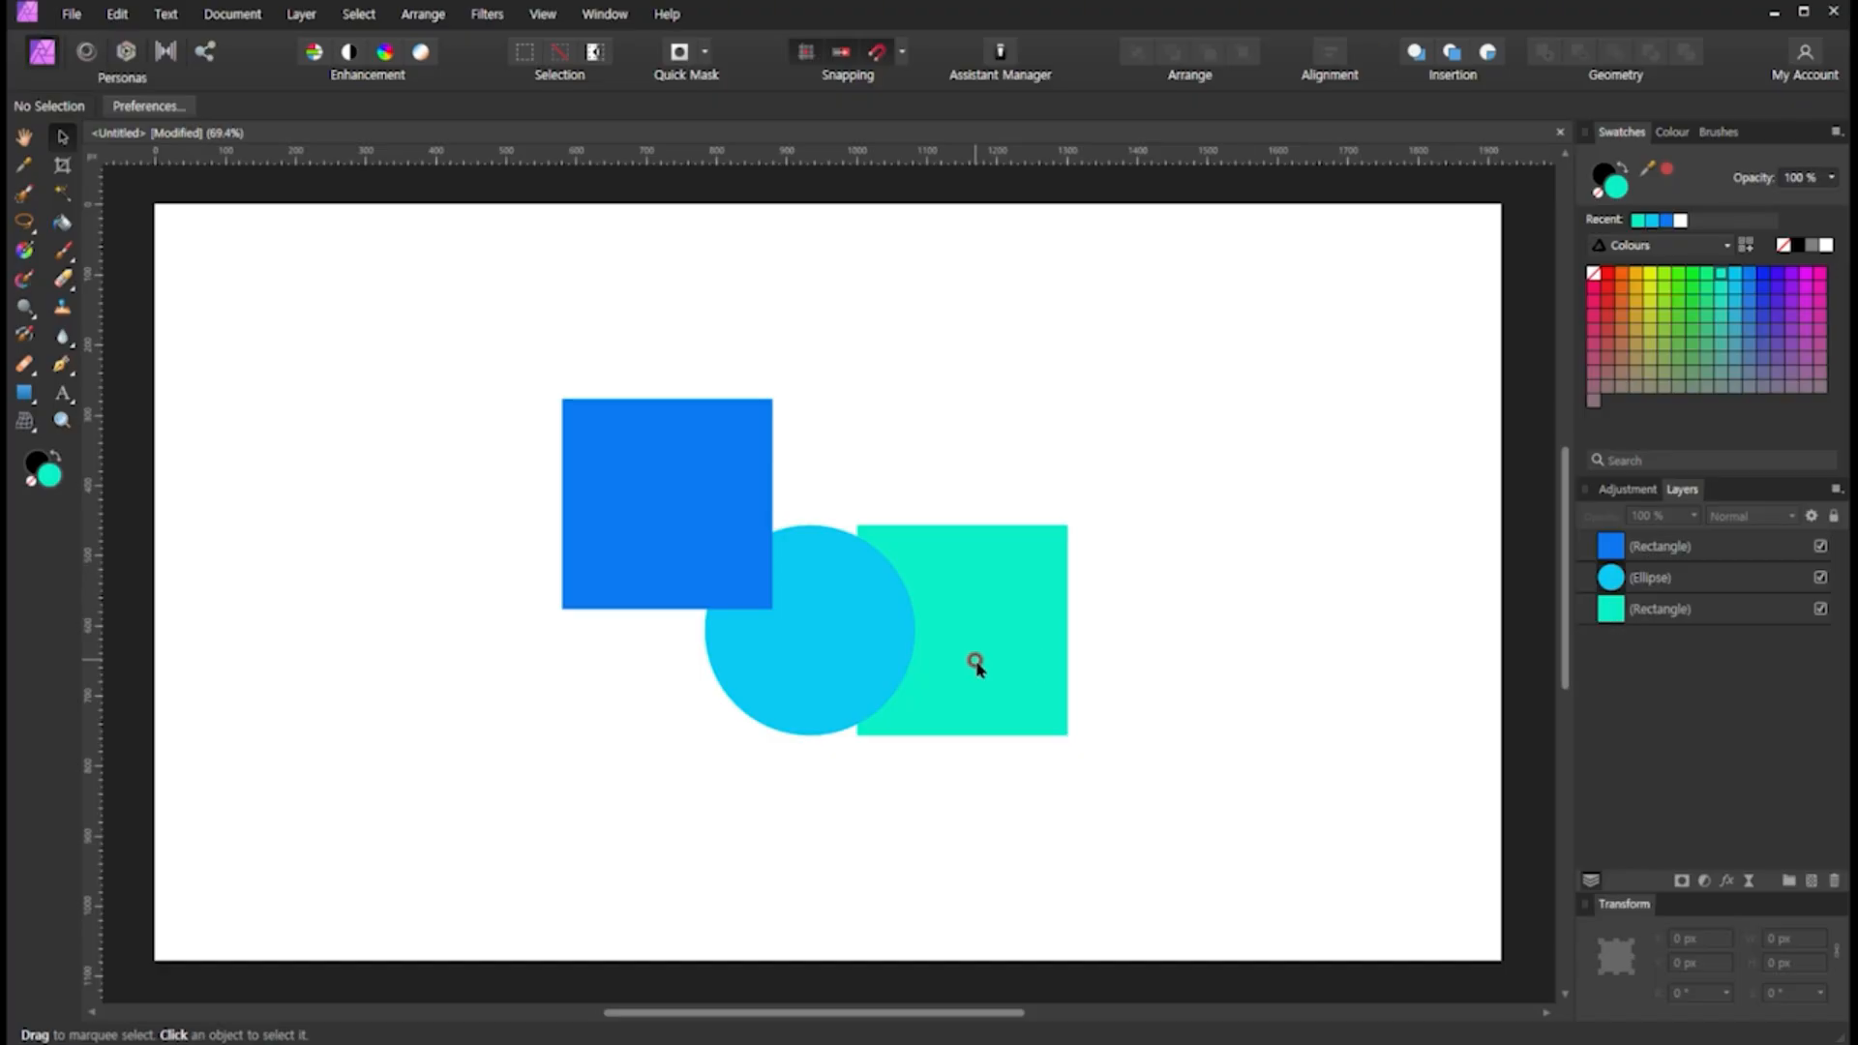
Move the blue square over the green square's upper-right corner and back onto the circle's upper-left edge
{"action": "left_click_drag", "start_coordinate": [735, 505], "coordinate": [1158, 500]}
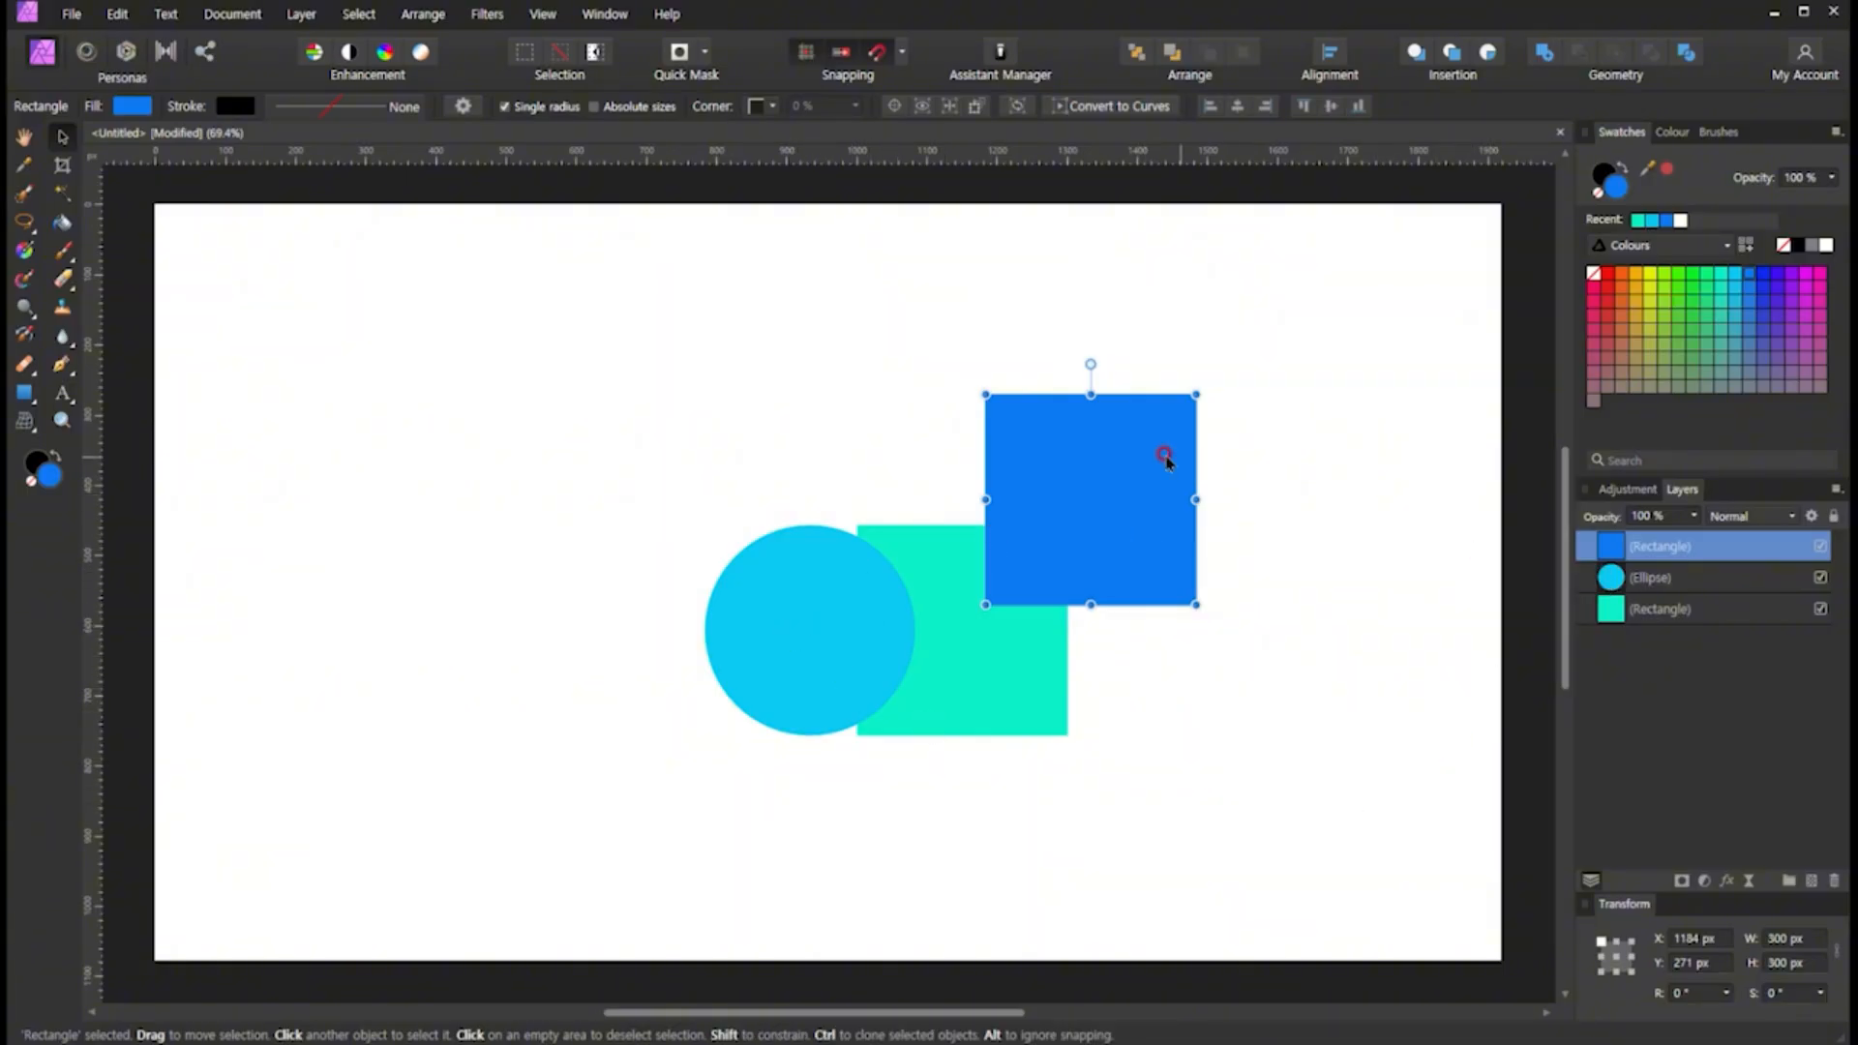
{"action": "left_click", "coordinate": [1620, 584]}
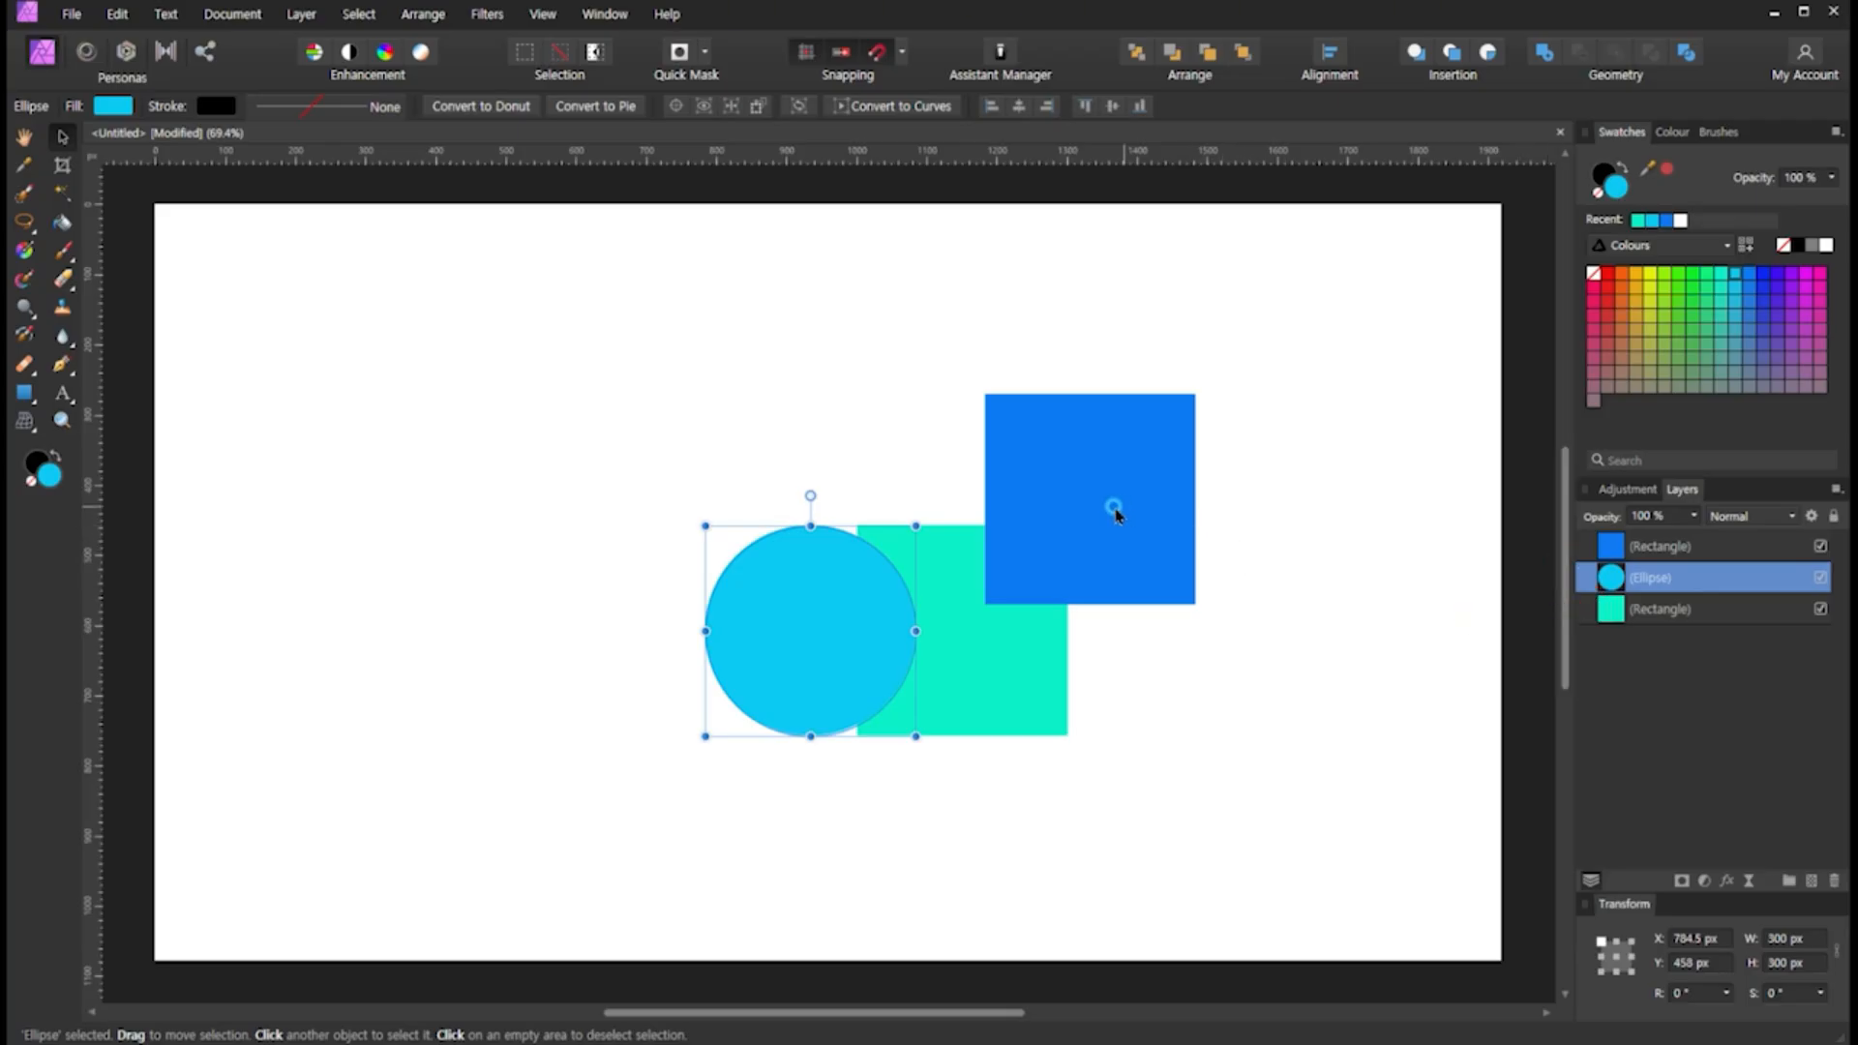
{"action": "left_click_drag", "start_coordinate": [1112, 509], "coordinate": [698, 522]}
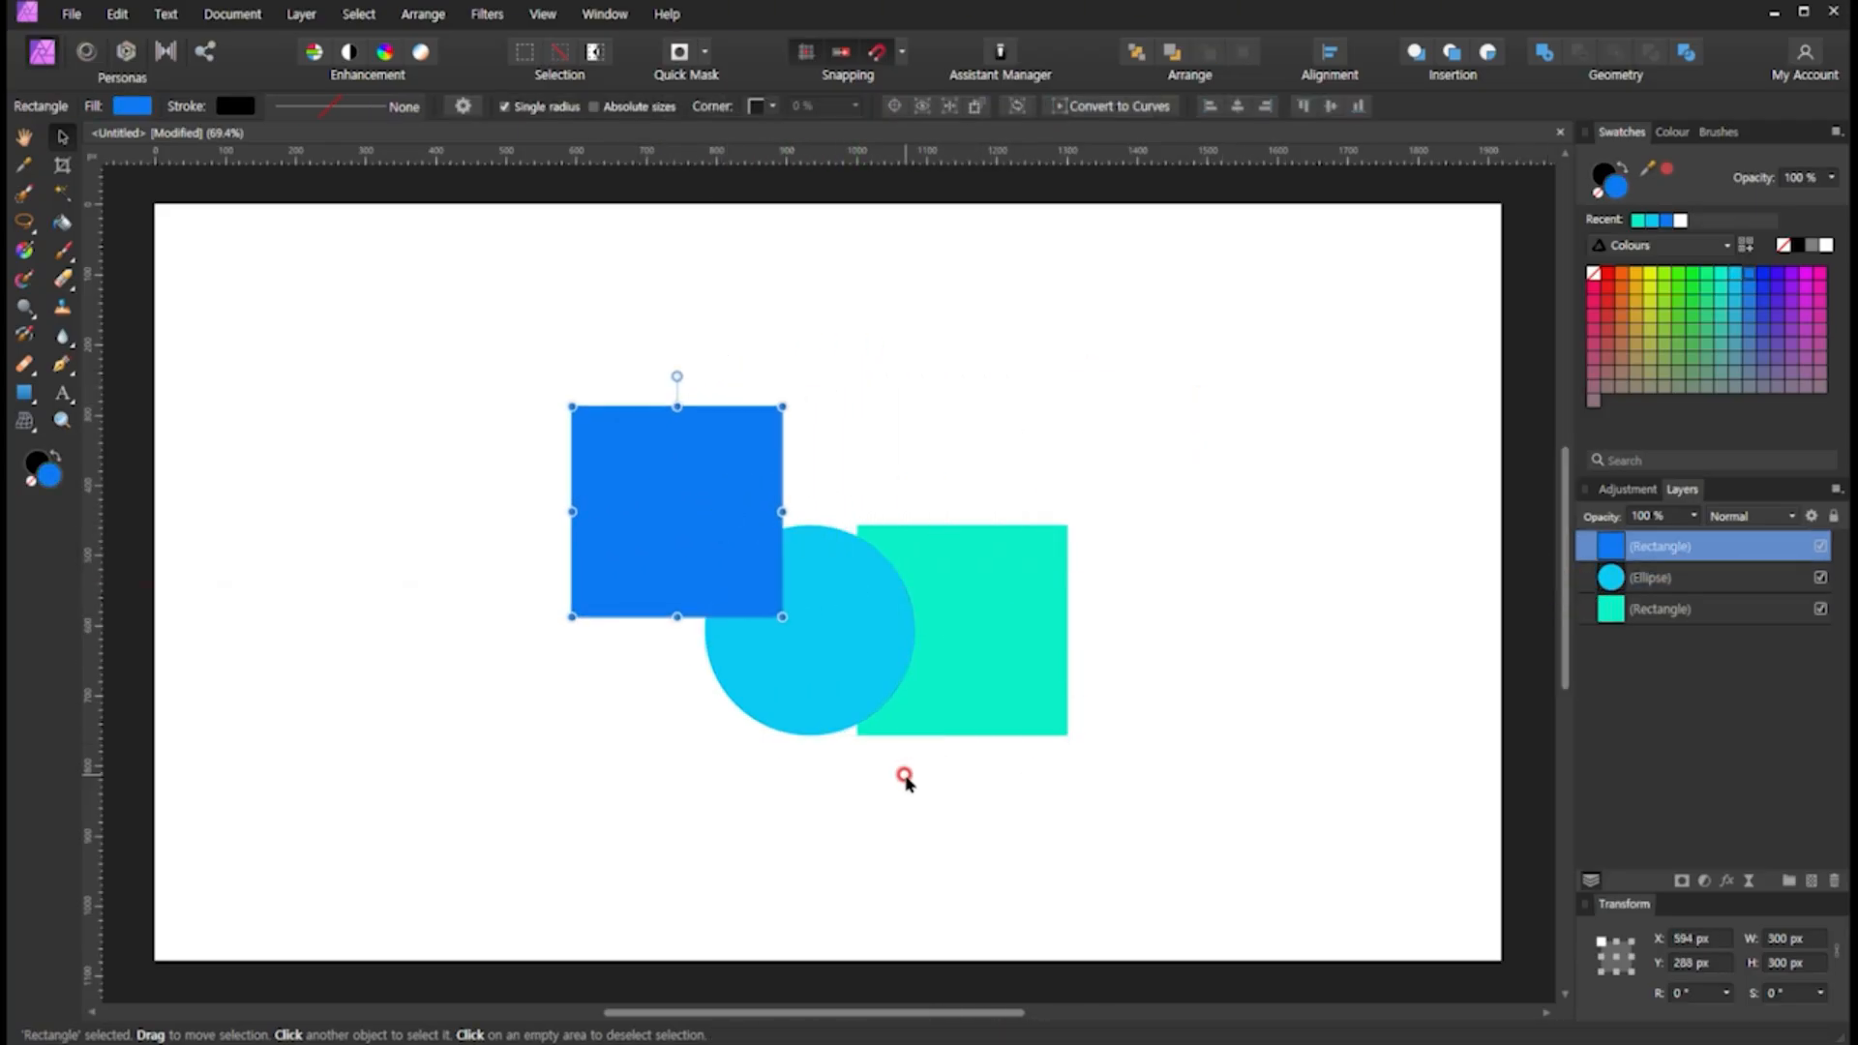
Select the green square, circle and blue square in turn to compare their layer order with their overlap
{"action": "left_click", "coordinate": [975, 627]}
{"action": "left_click", "coordinate": [835, 617]}
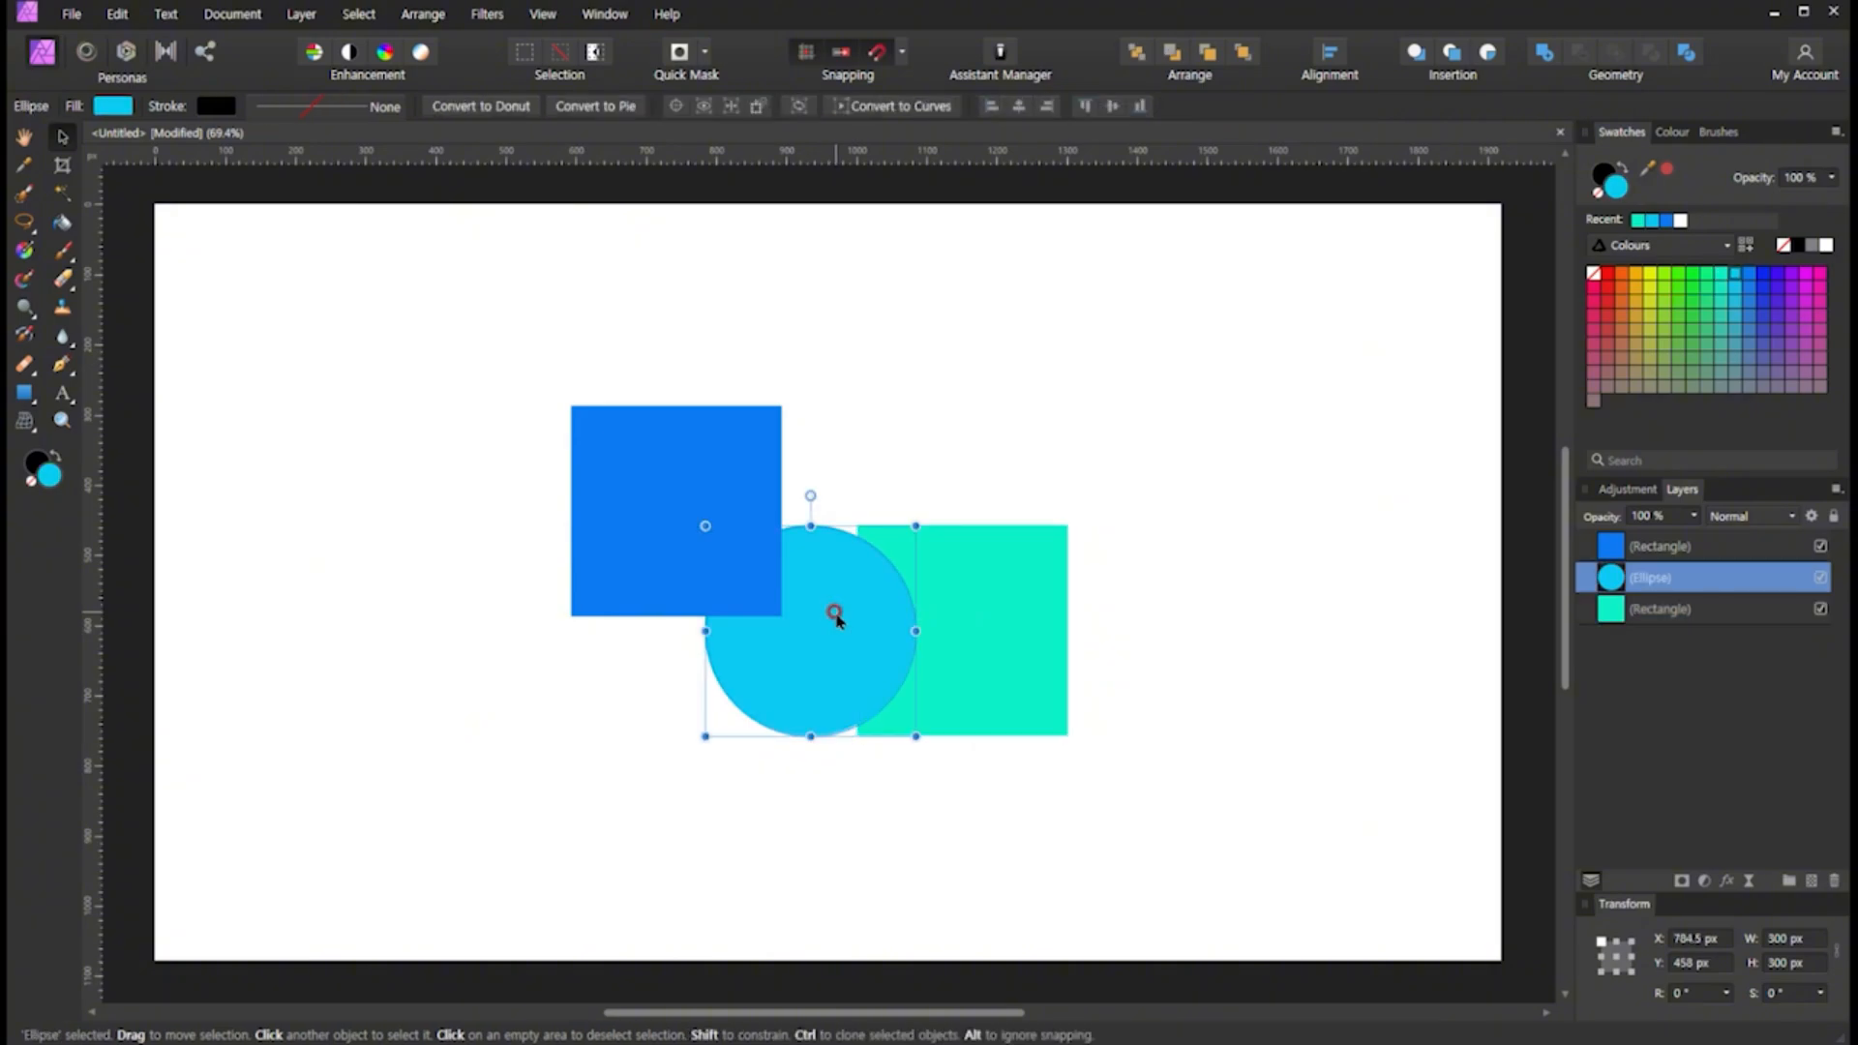
{"action": "left_click", "coordinate": [708, 470]}
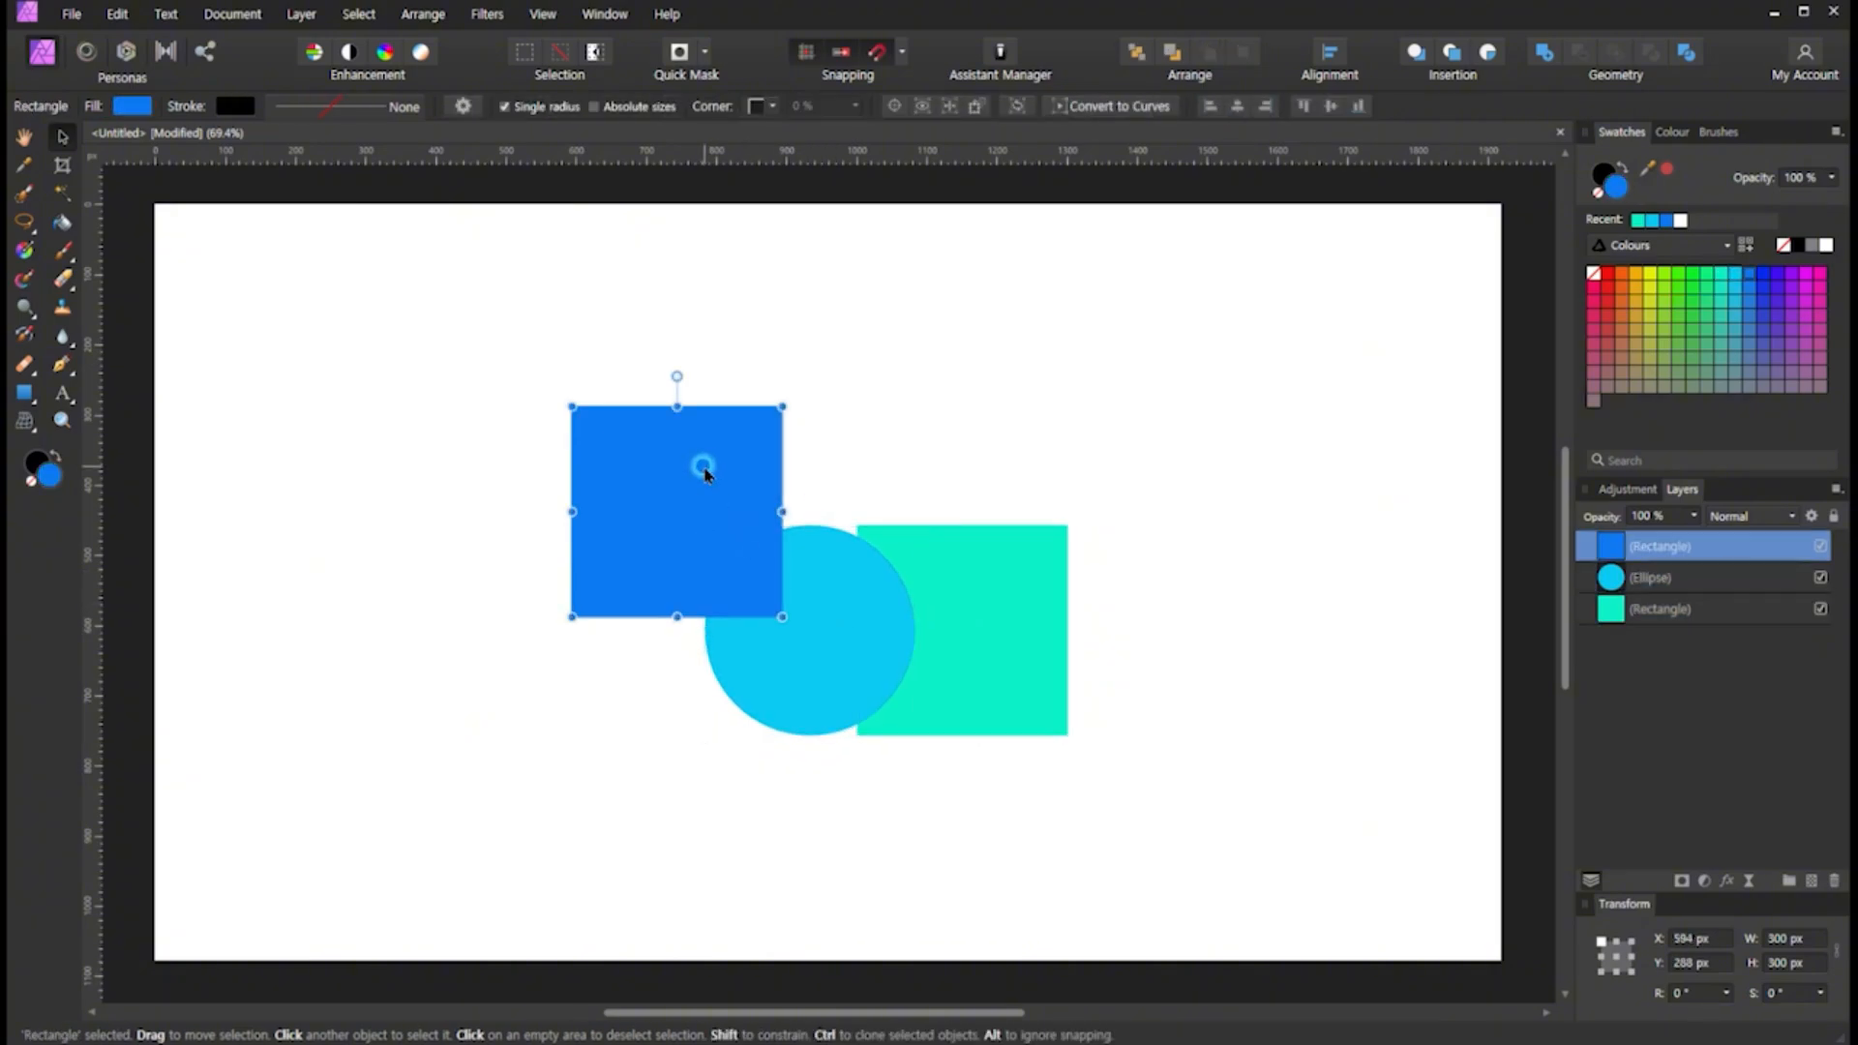
{"action": "left_click", "coordinate": [841, 639]}
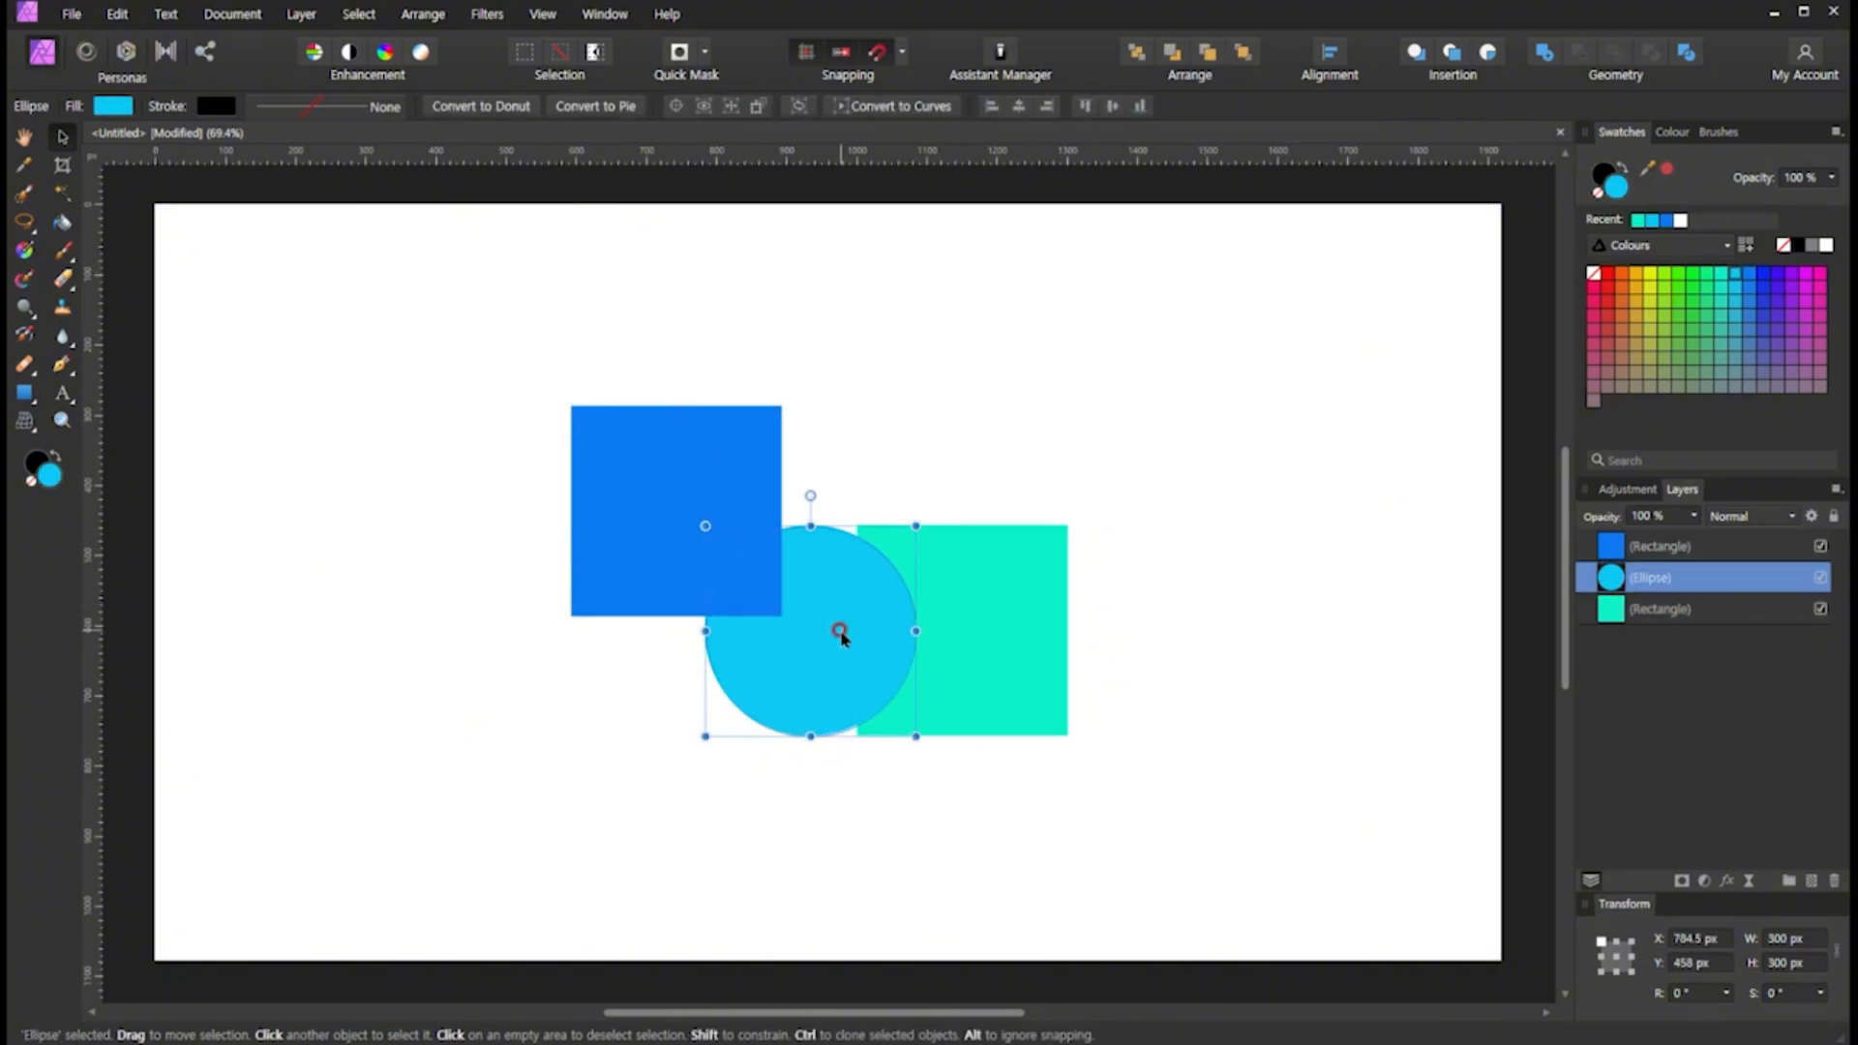
{"action": "left_click", "coordinate": [1614, 553]}
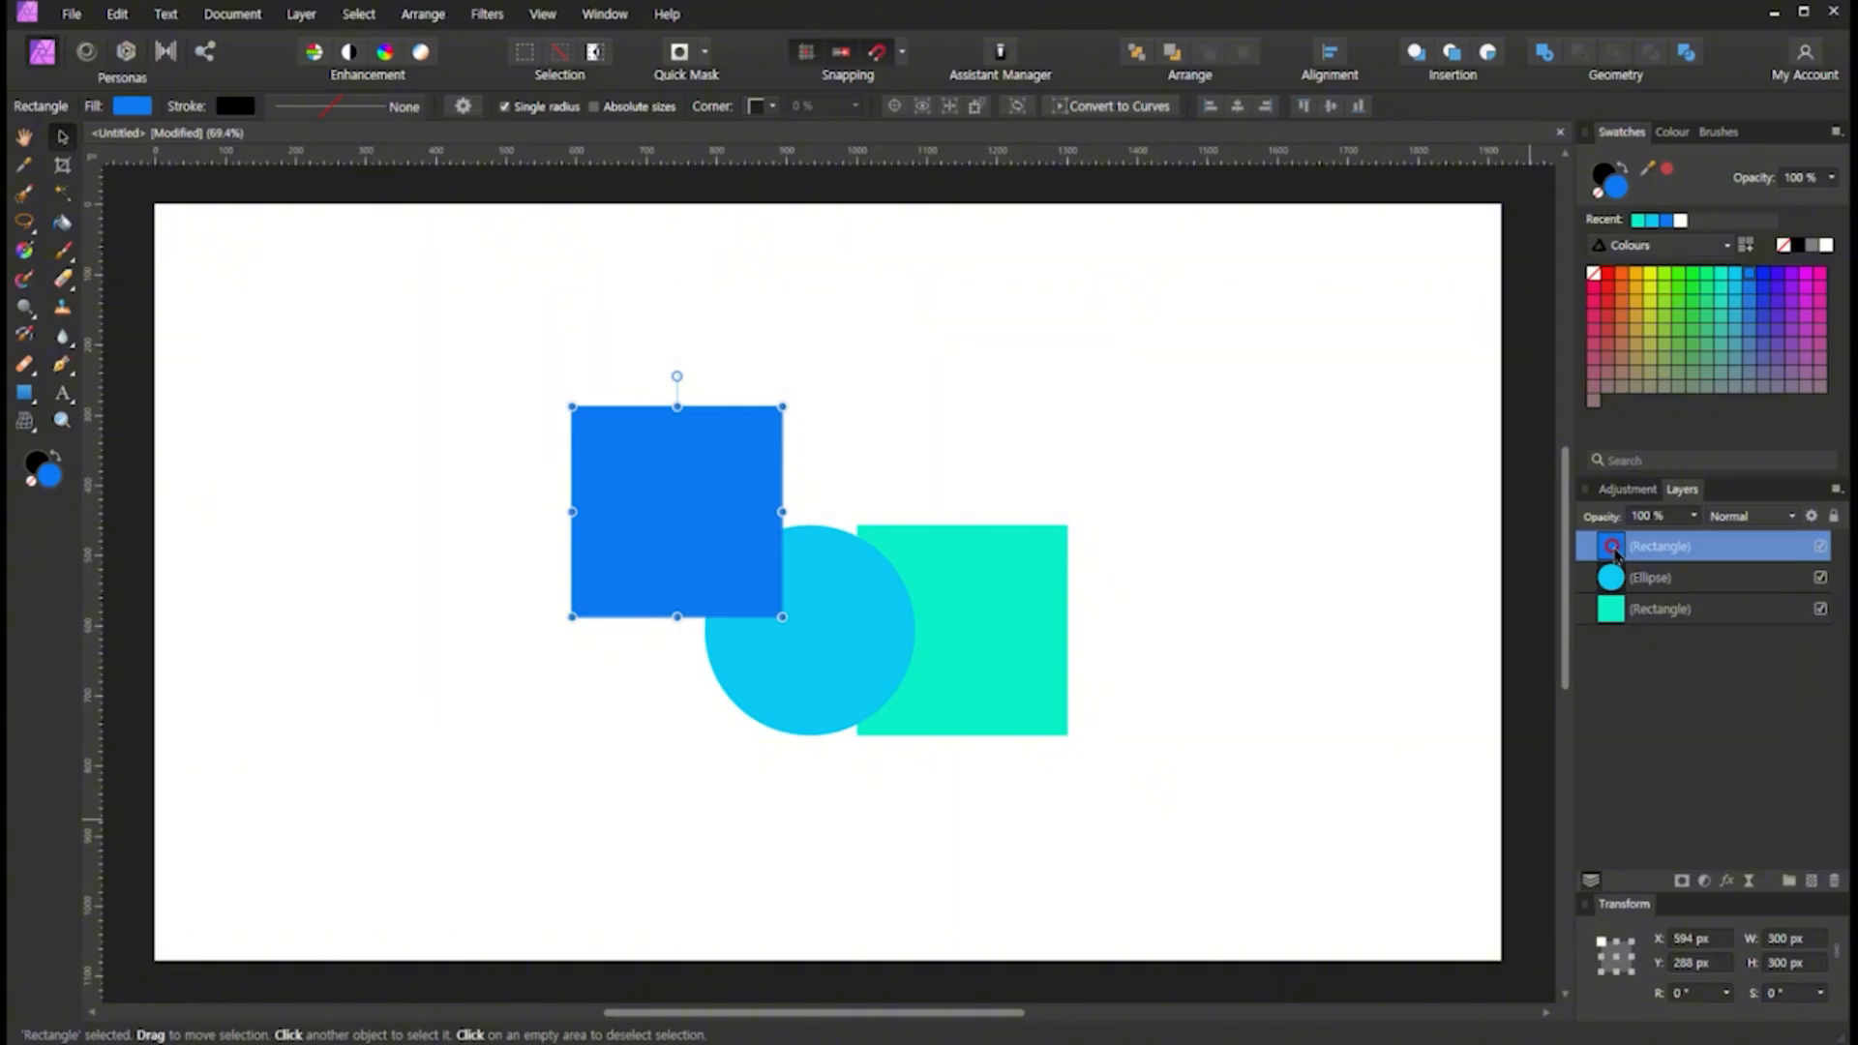
Move the blue square across both other shapes and back onto the circle's upper-left edge, leaving nothing selected
{"action": "left_click_drag", "start_coordinate": [672, 552], "coordinate": [894, 537]}
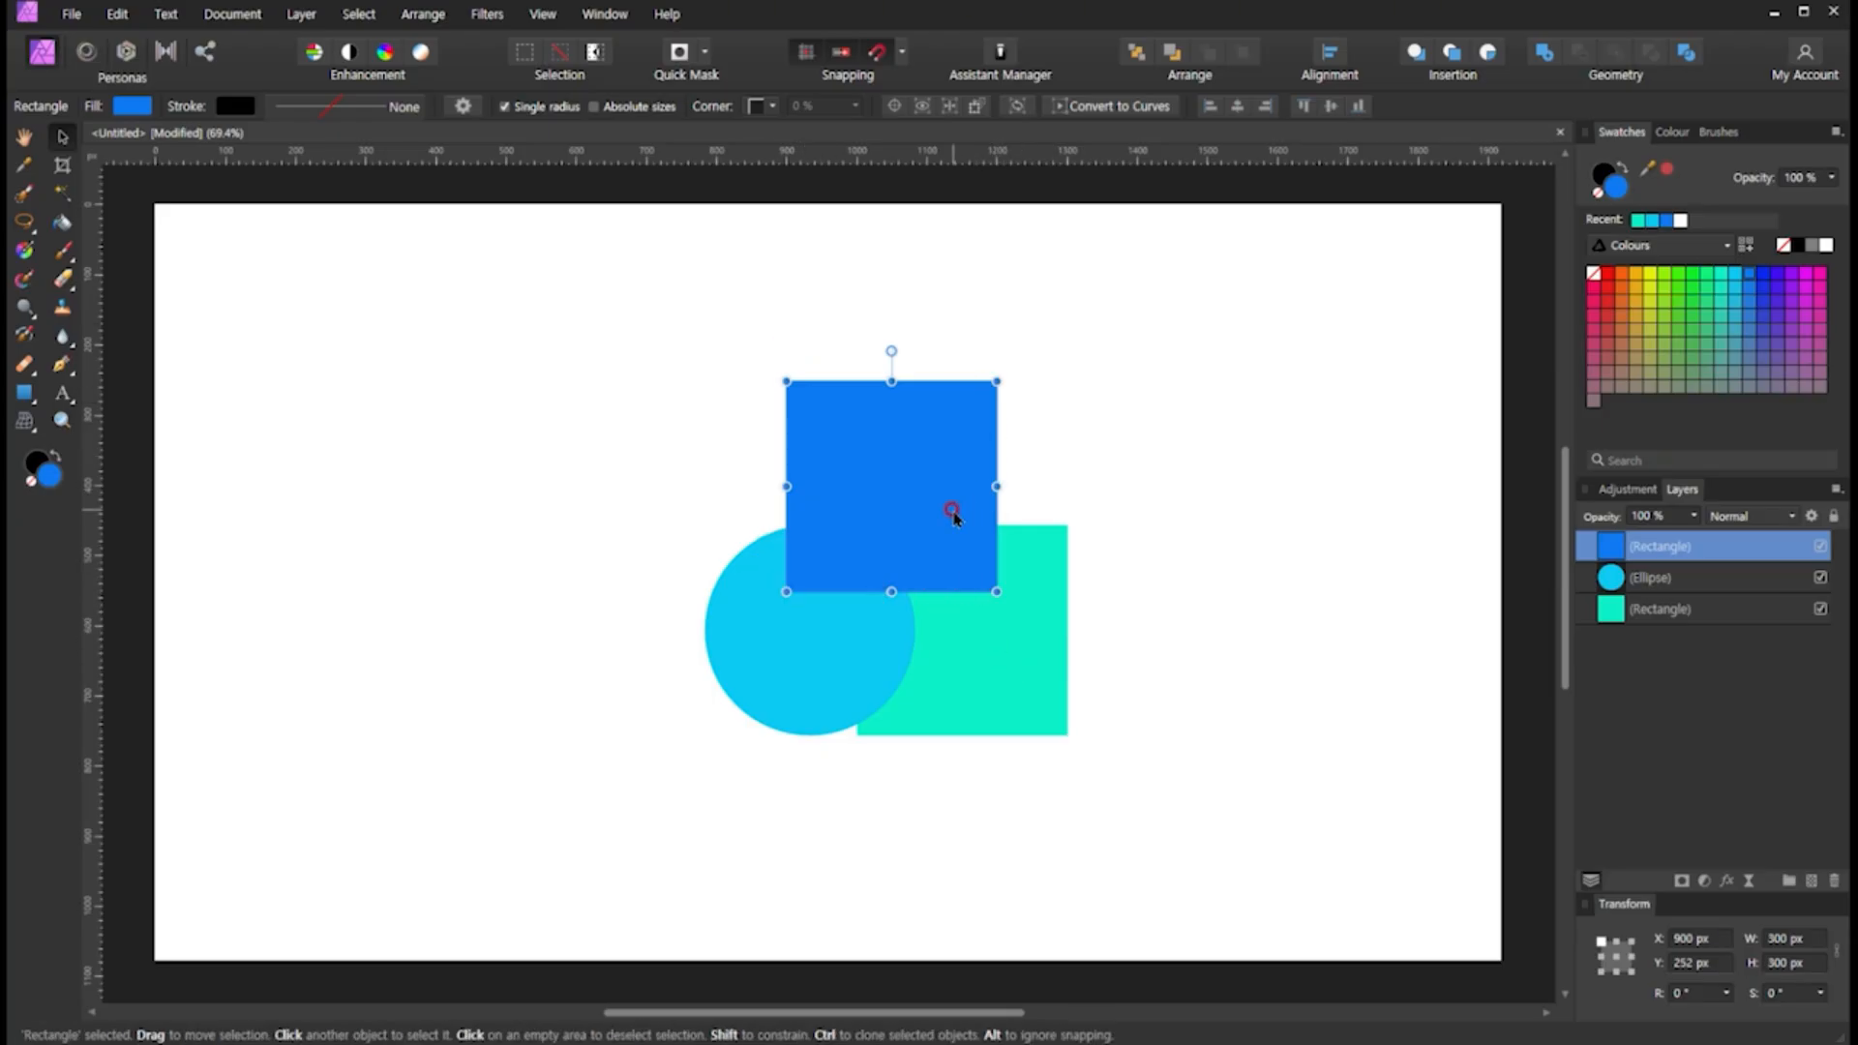
{"action": "left_click_drag", "start_coordinate": [954, 523], "coordinate": [741, 537]}
{"action": "left_click", "coordinate": [1084, 459]}
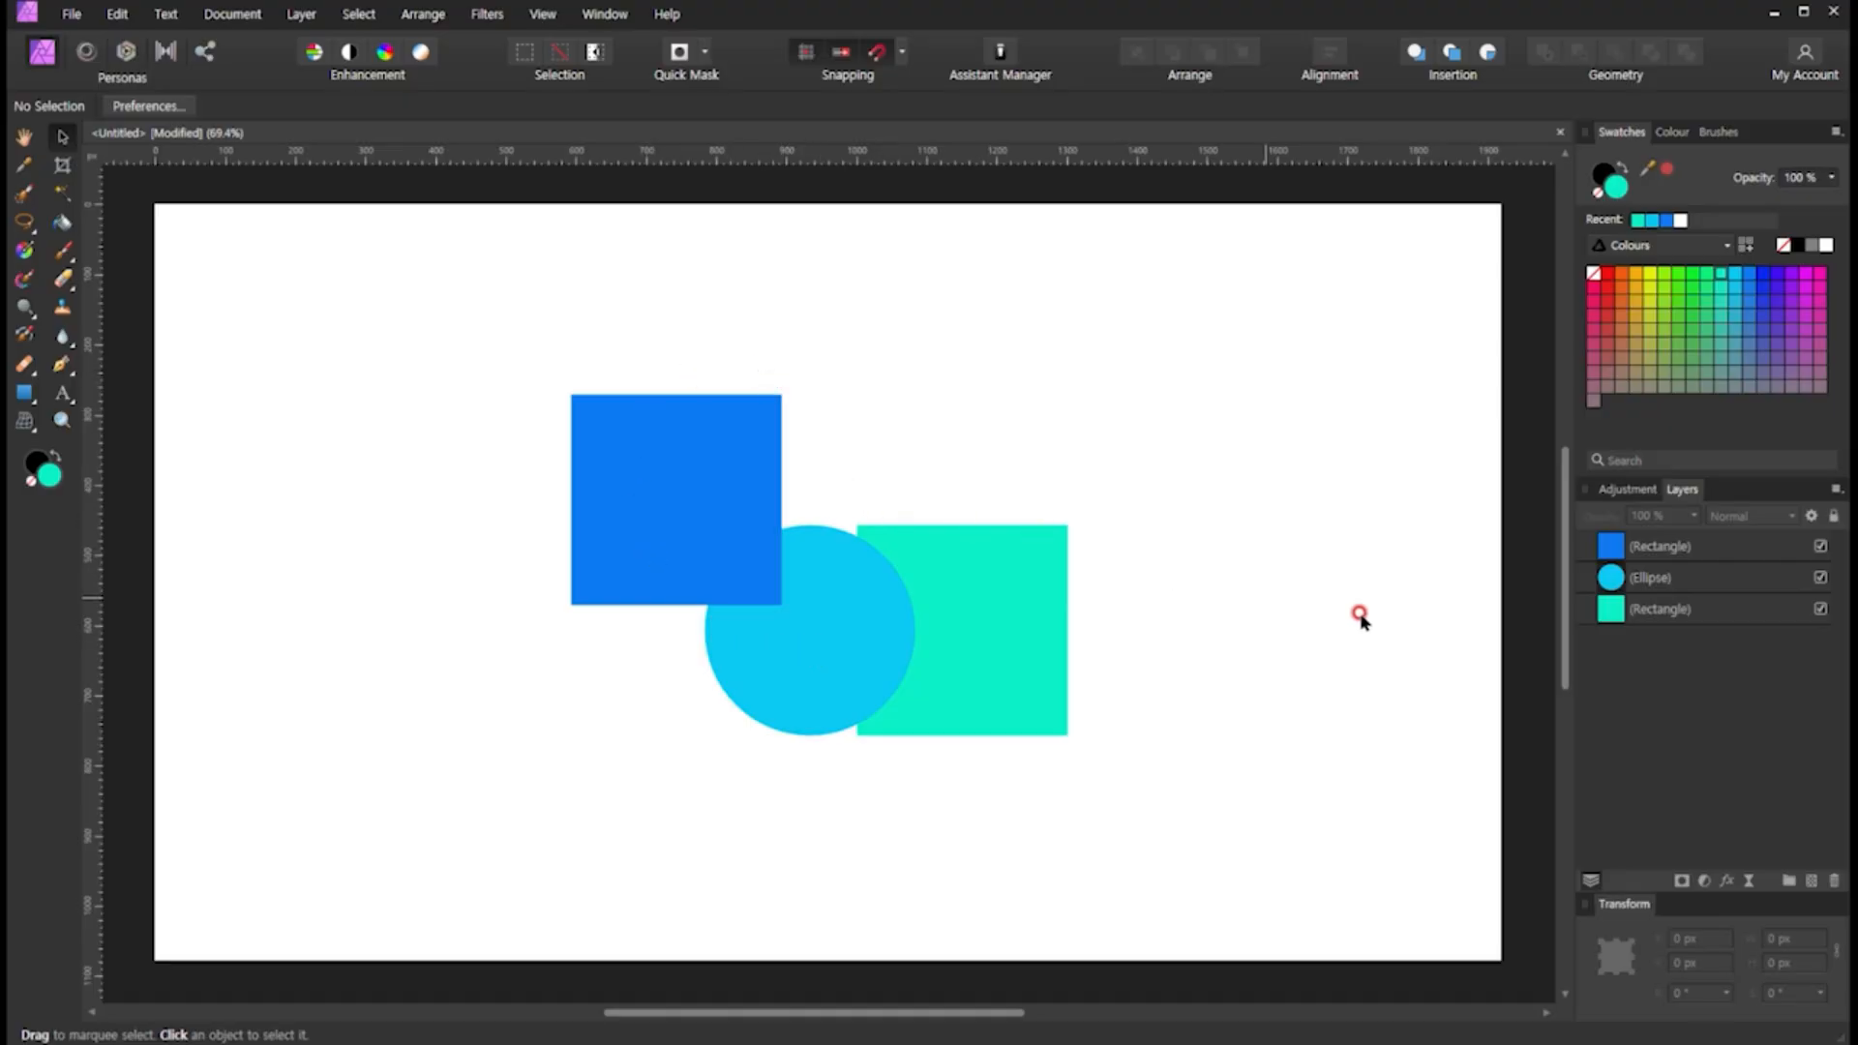
Reorder the layers so the ellipse is above the blue rectangle
{"action": "left_click", "coordinate": [1590, 580]}
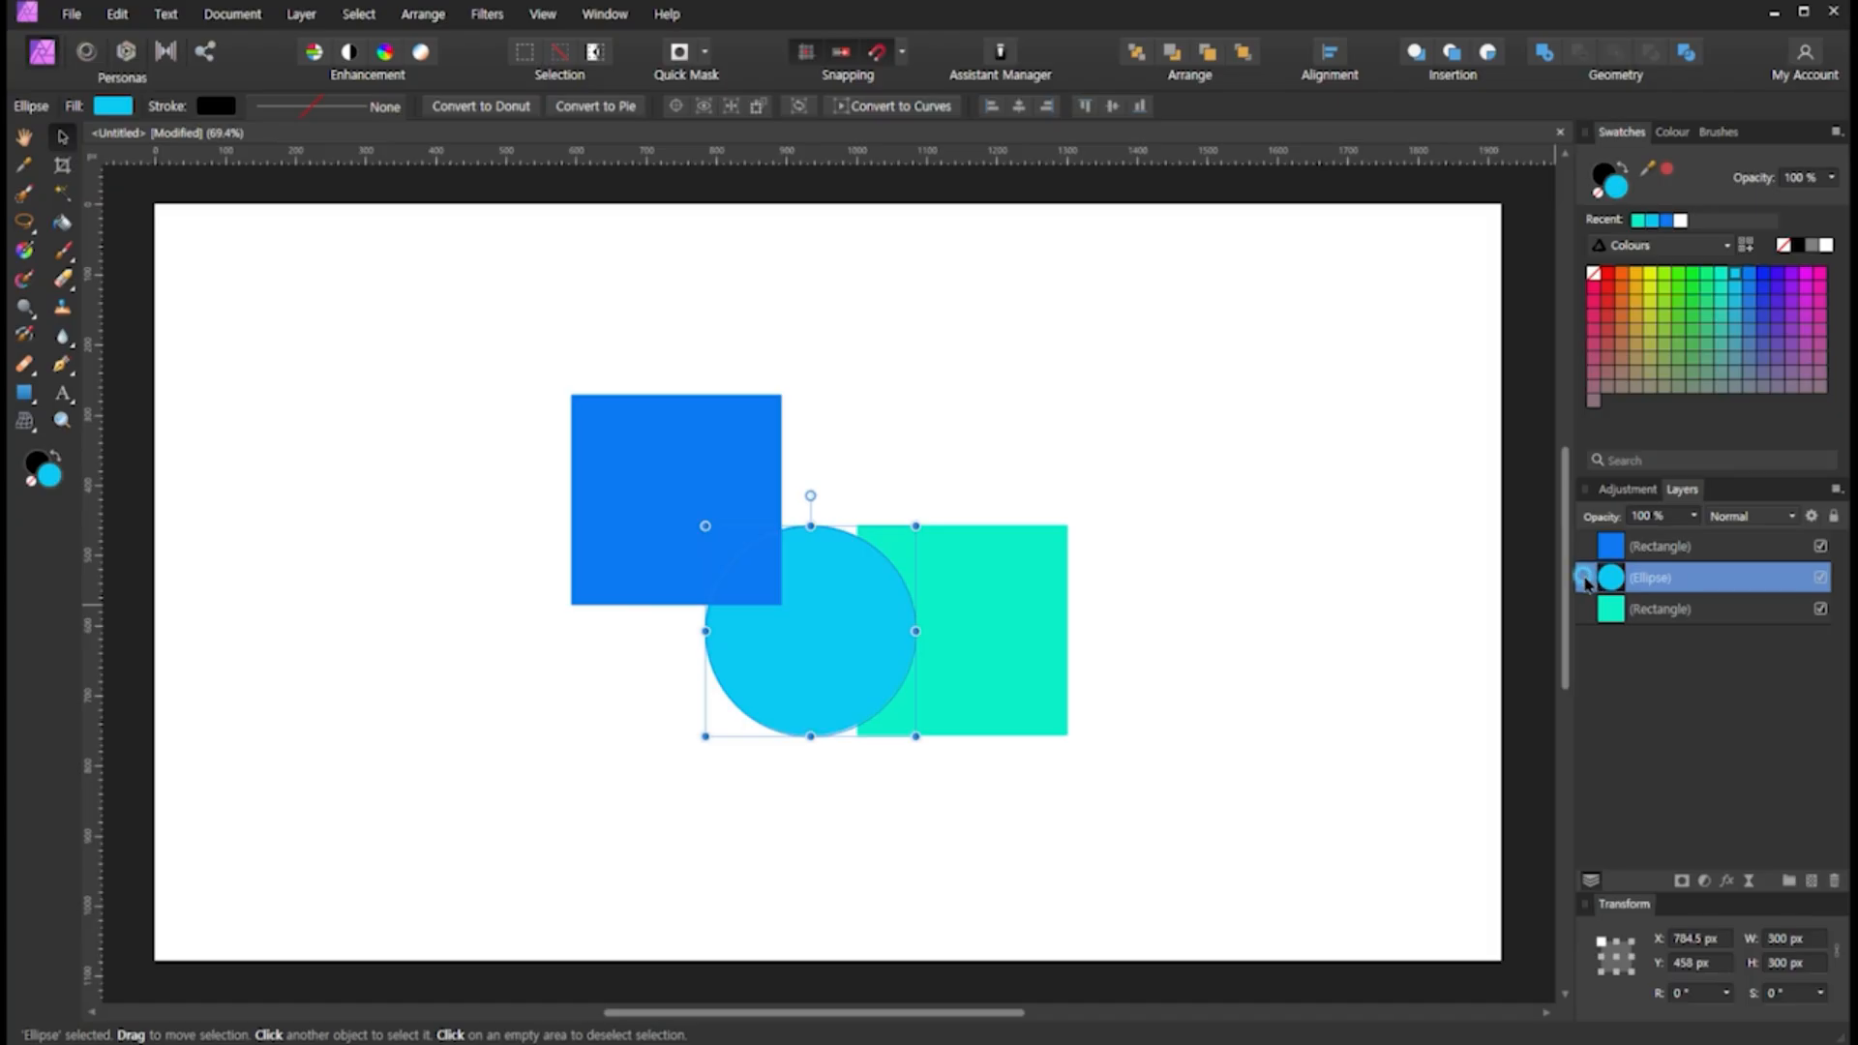
{"action": "left_click_drag", "start_coordinate": [1585, 578], "coordinate": [1573, 554]}
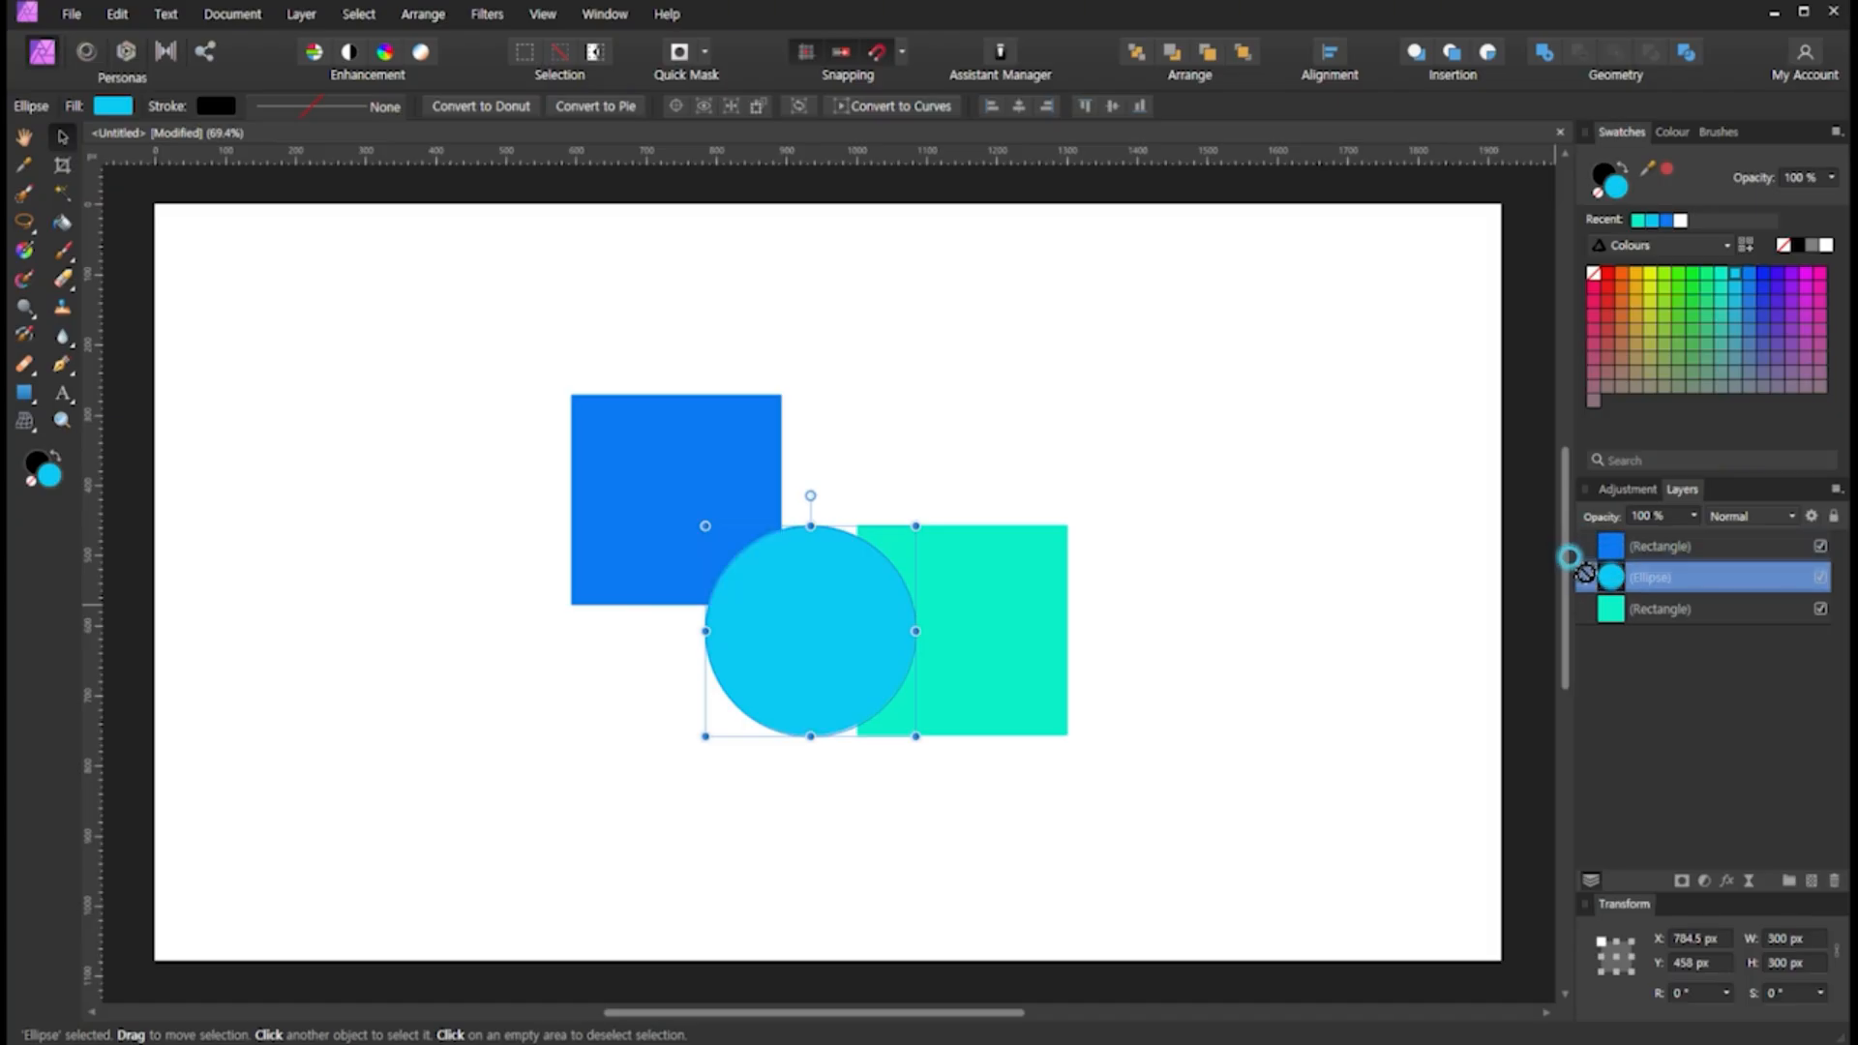
{"action": "double_click", "coordinate": [1693, 577]}
{"action": "key", "text": "Escape"}
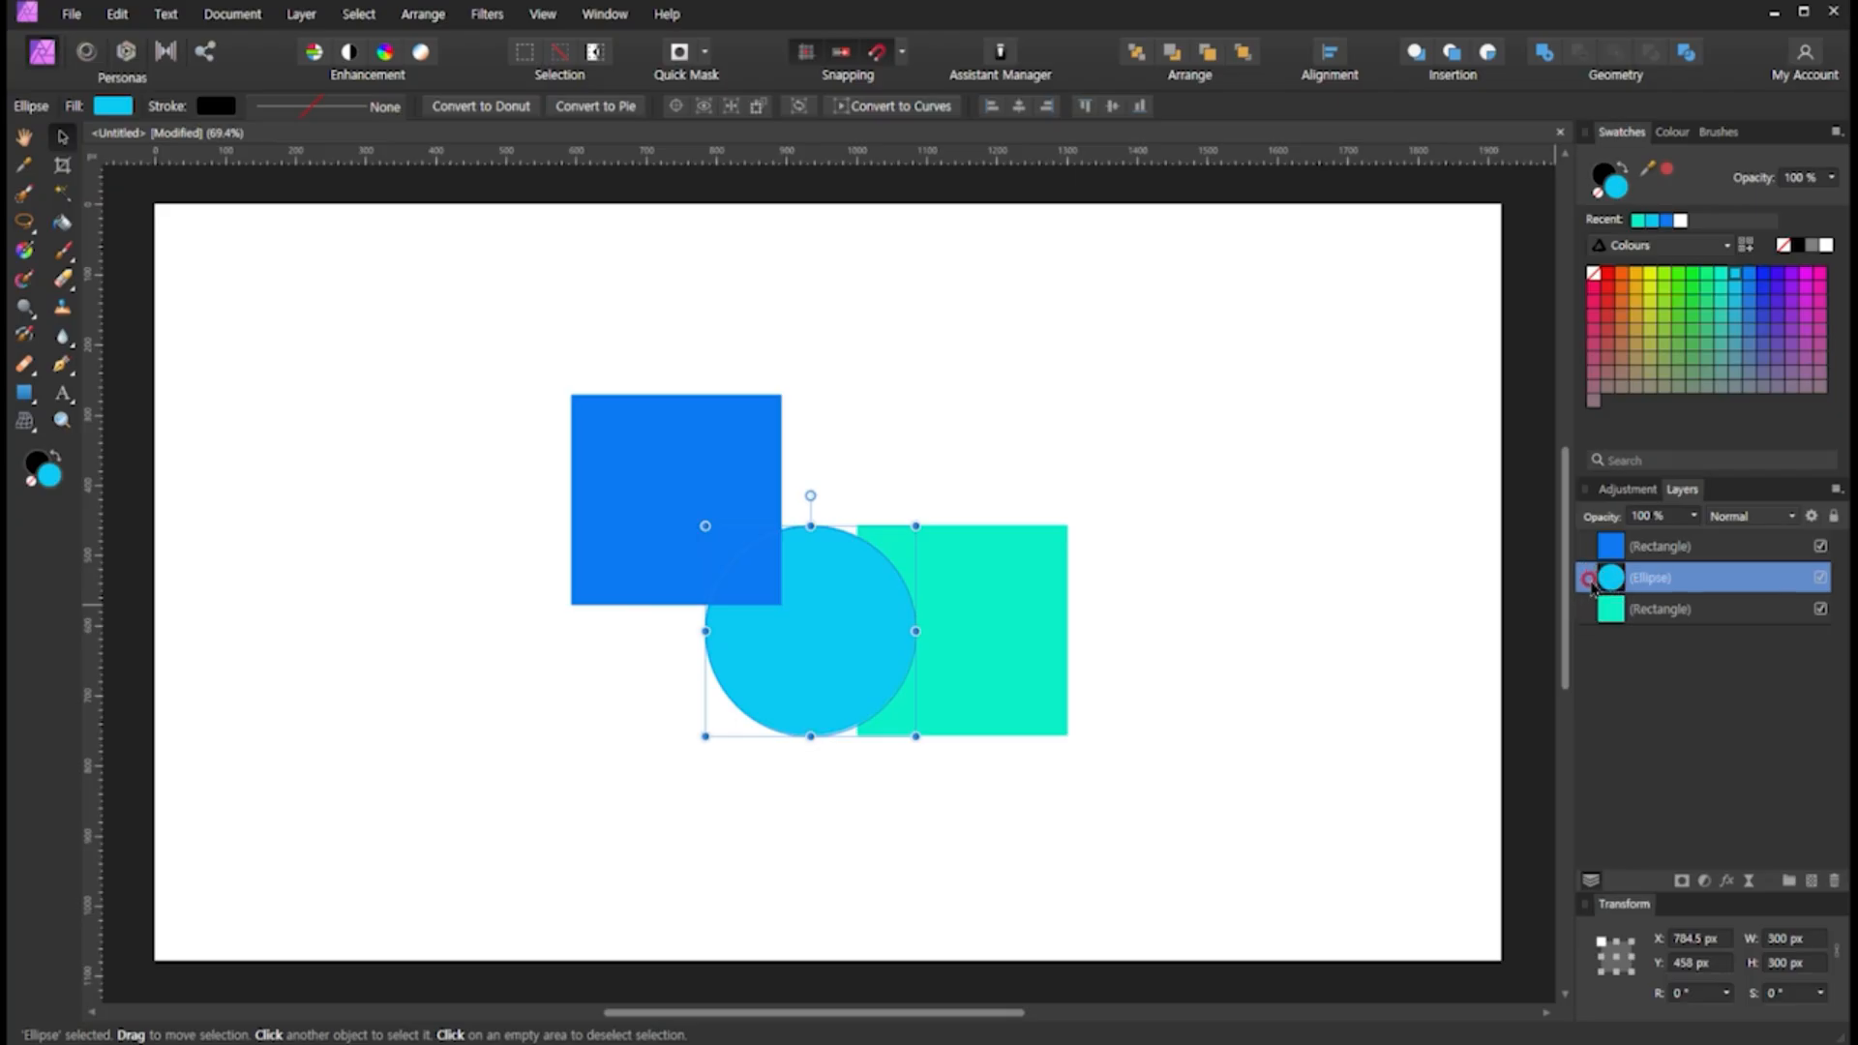
{"action": "left_click_drag", "start_coordinate": [1588, 583], "coordinate": [1590, 542]}
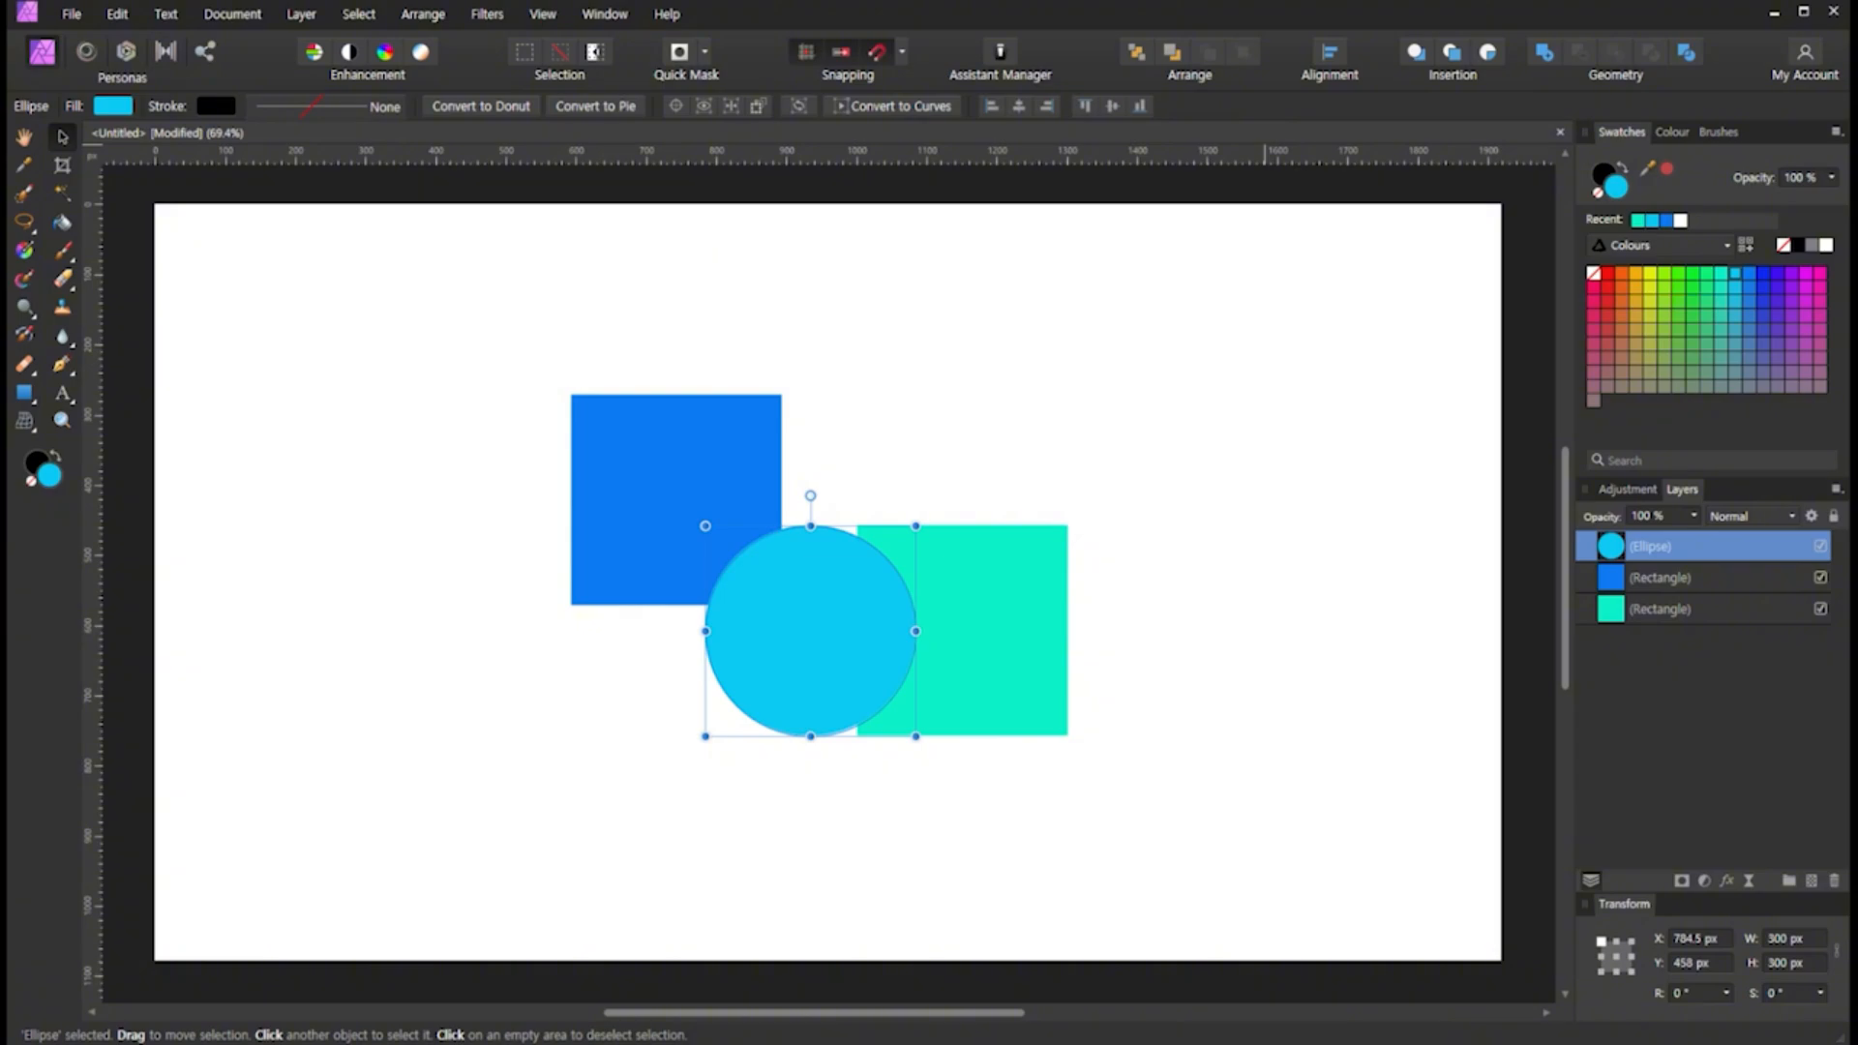
Send the circle to the back, bring it forward one level above the green square, and deselect it
{"action": "mouse_move", "coordinate": [1115, 82]}
{"action": "left_mouse_down"}
{"action": "mouse_move", "coordinate": [1271, 85]}
{"action": "mouse_move", "coordinate": [1276, 24]}
{"action": "mouse_move", "coordinate": [1110, 15]}
{"action": "mouse_move", "coordinate": [1112, 89]}
{"action": "left_mouse_up"}
{"action": "left_click", "coordinate": [1138, 54]}
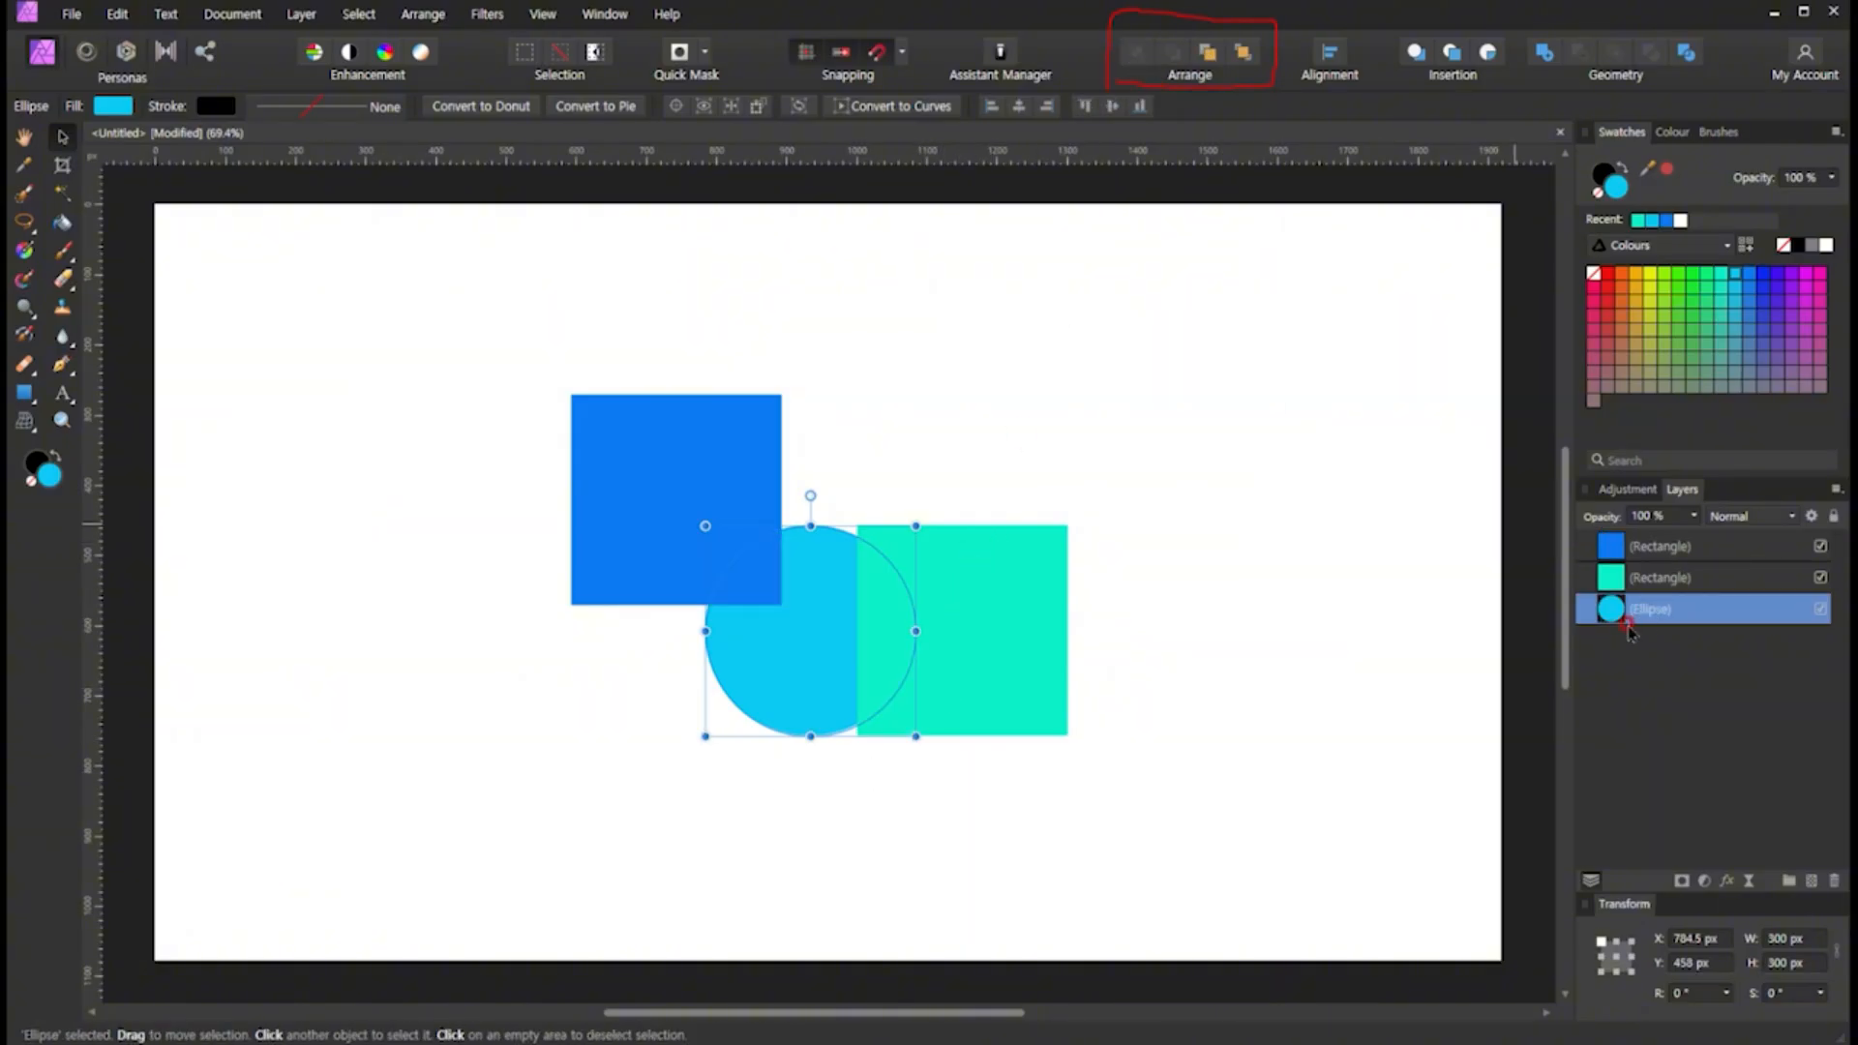
{"action": "left_click", "coordinate": [1209, 54]}
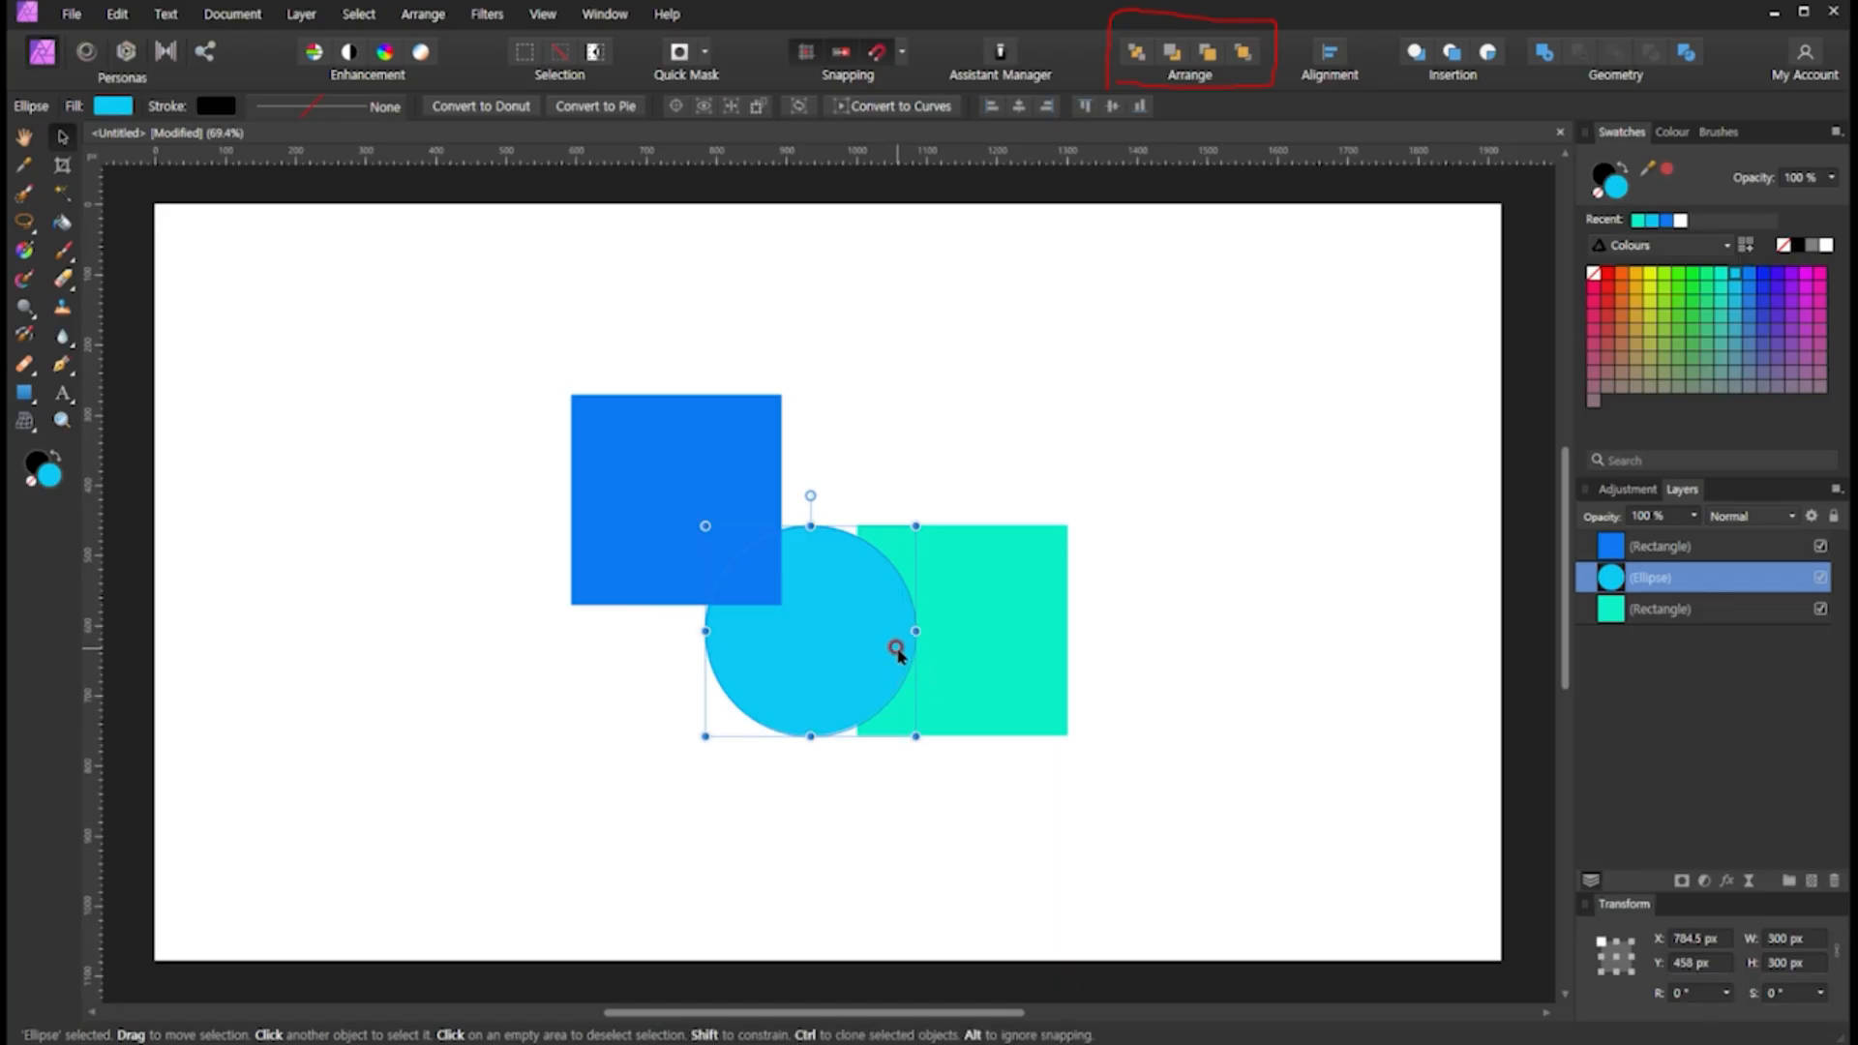
{"action": "left_click", "coordinate": [962, 481]}
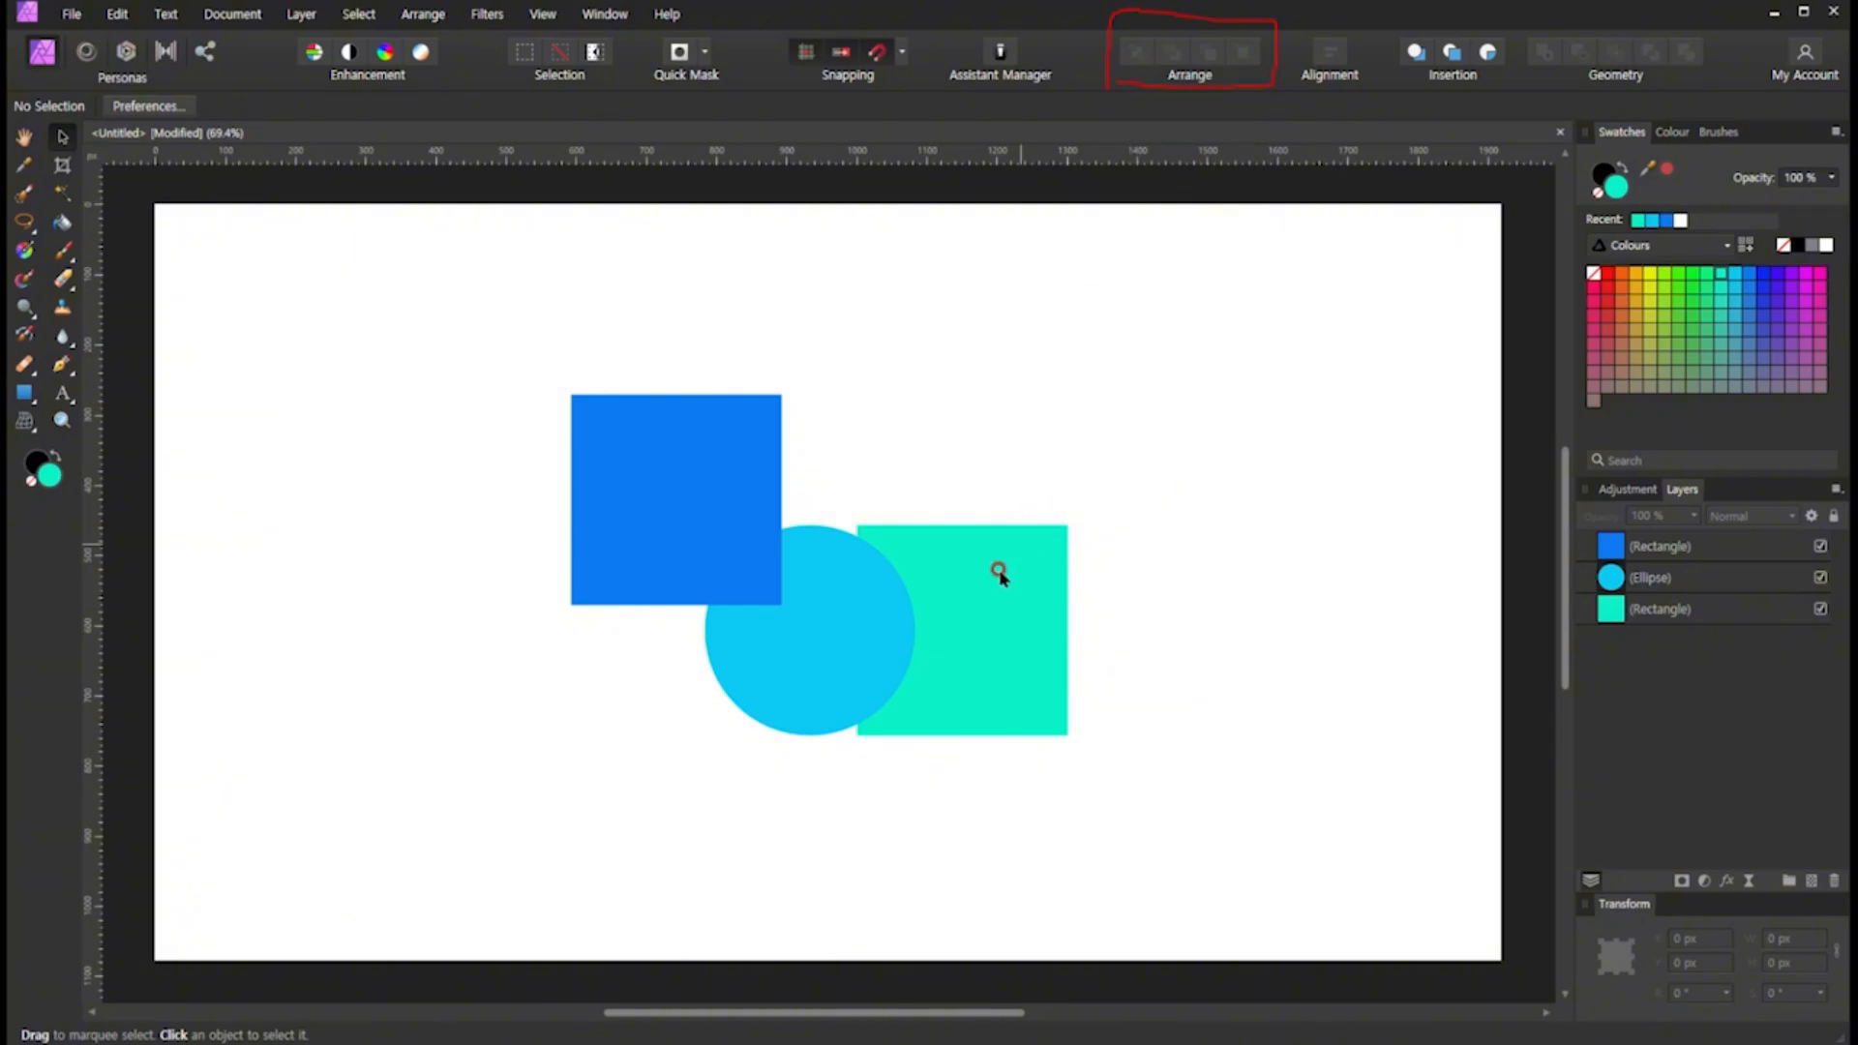
Check the shortcuts for the stacking-order commands and move the green square to the front
{"action": "left_click", "coordinate": [878, 623]}
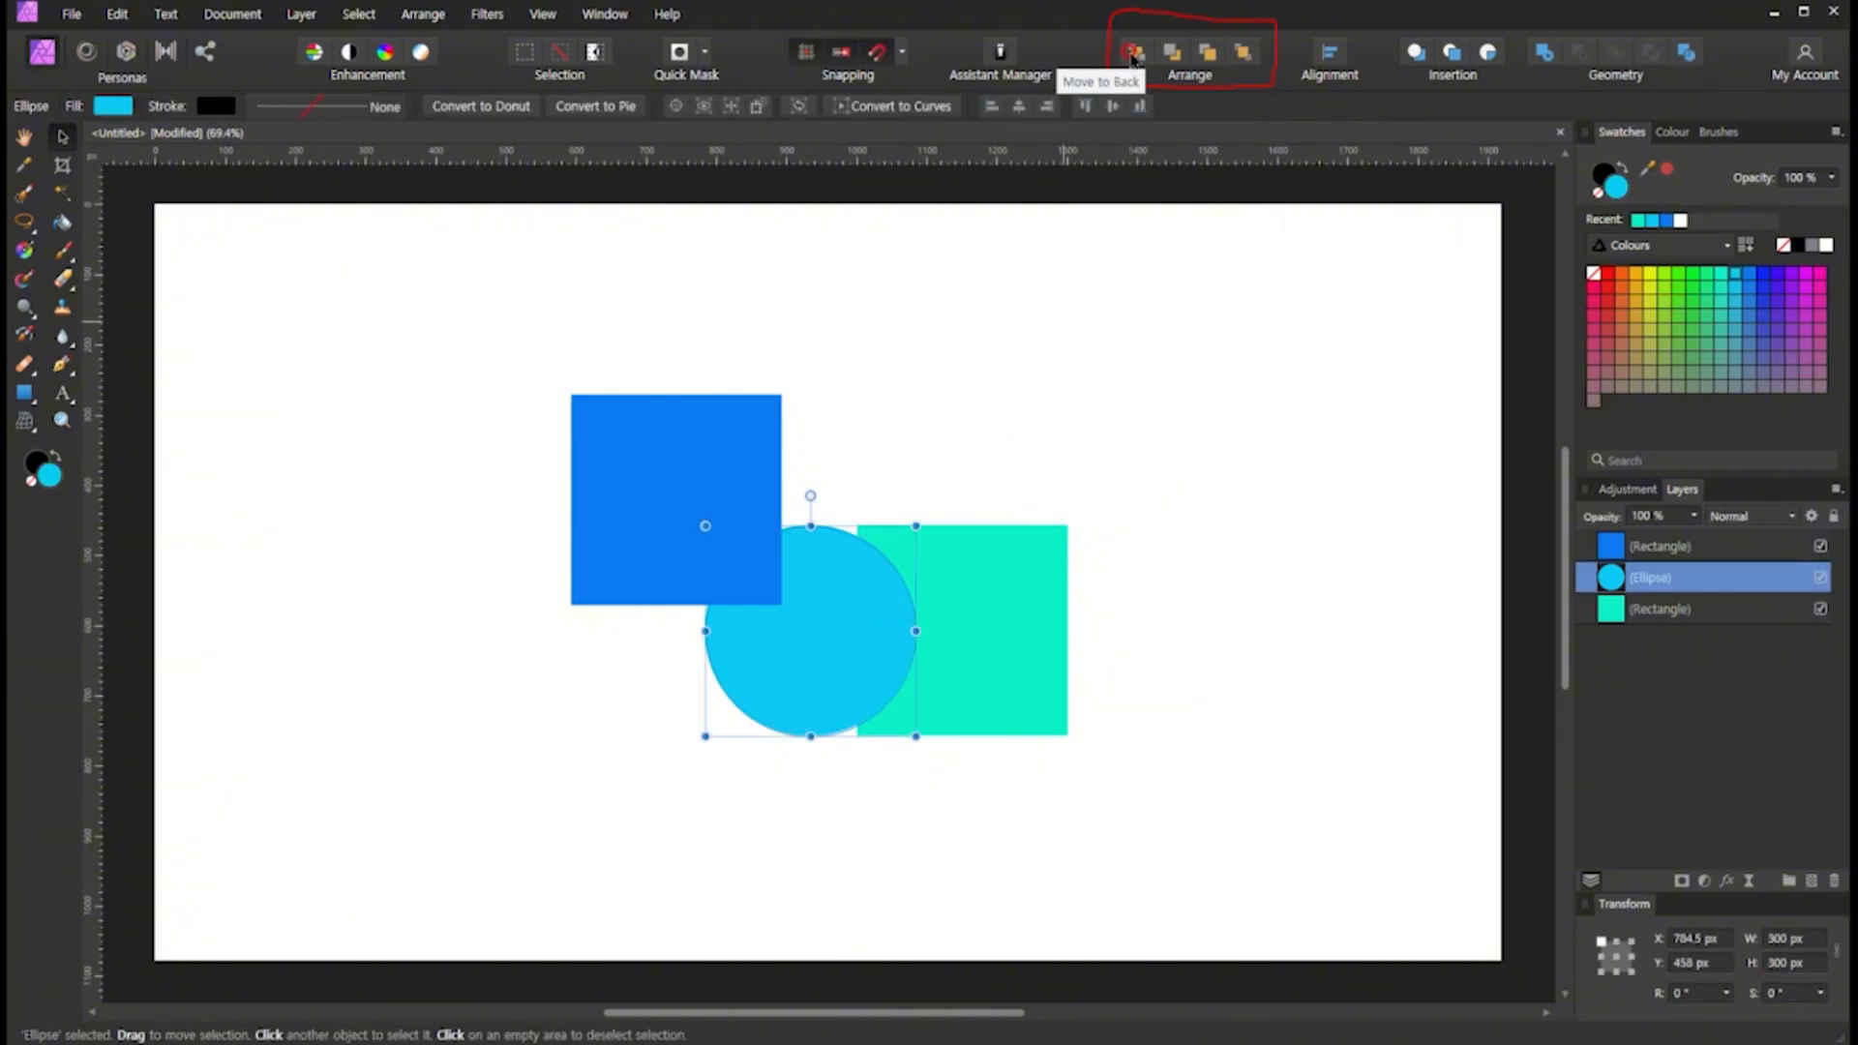
{"action": "left_click", "coordinate": [426, 14]}
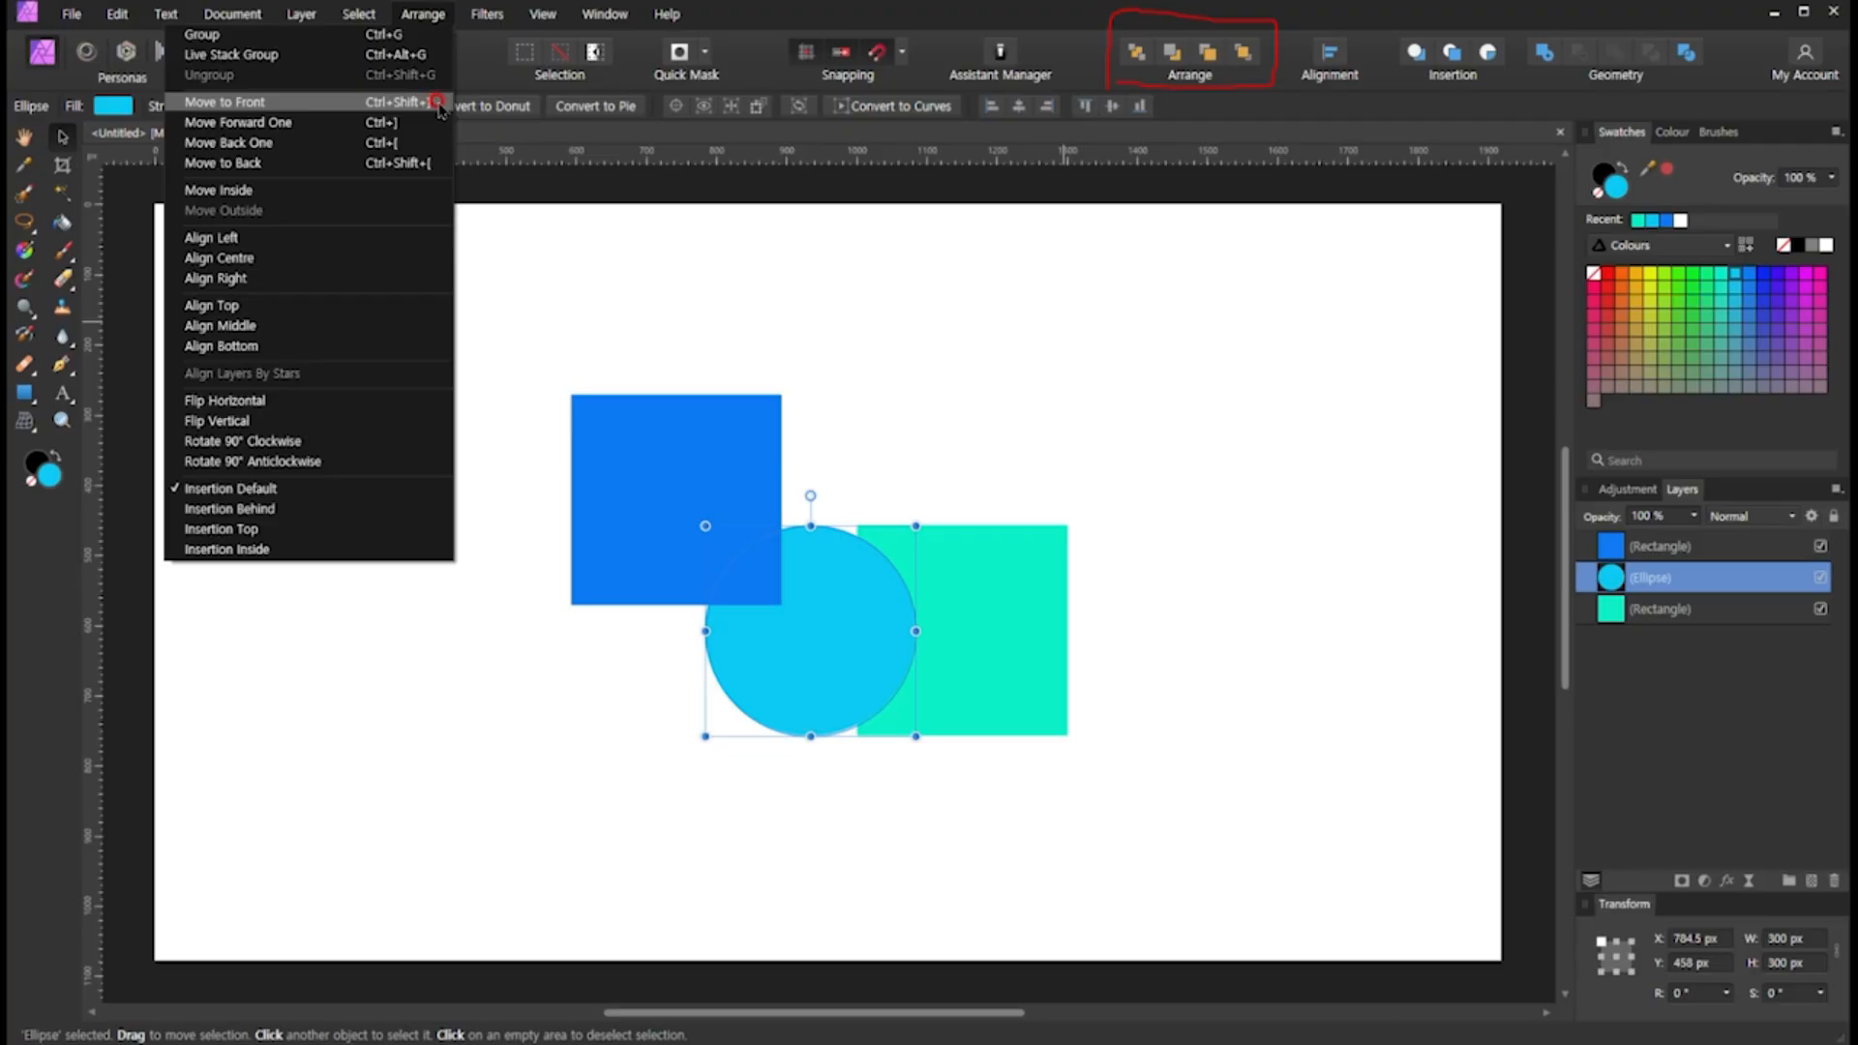
{"action": "left_click", "coordinate": [1011, 617]}
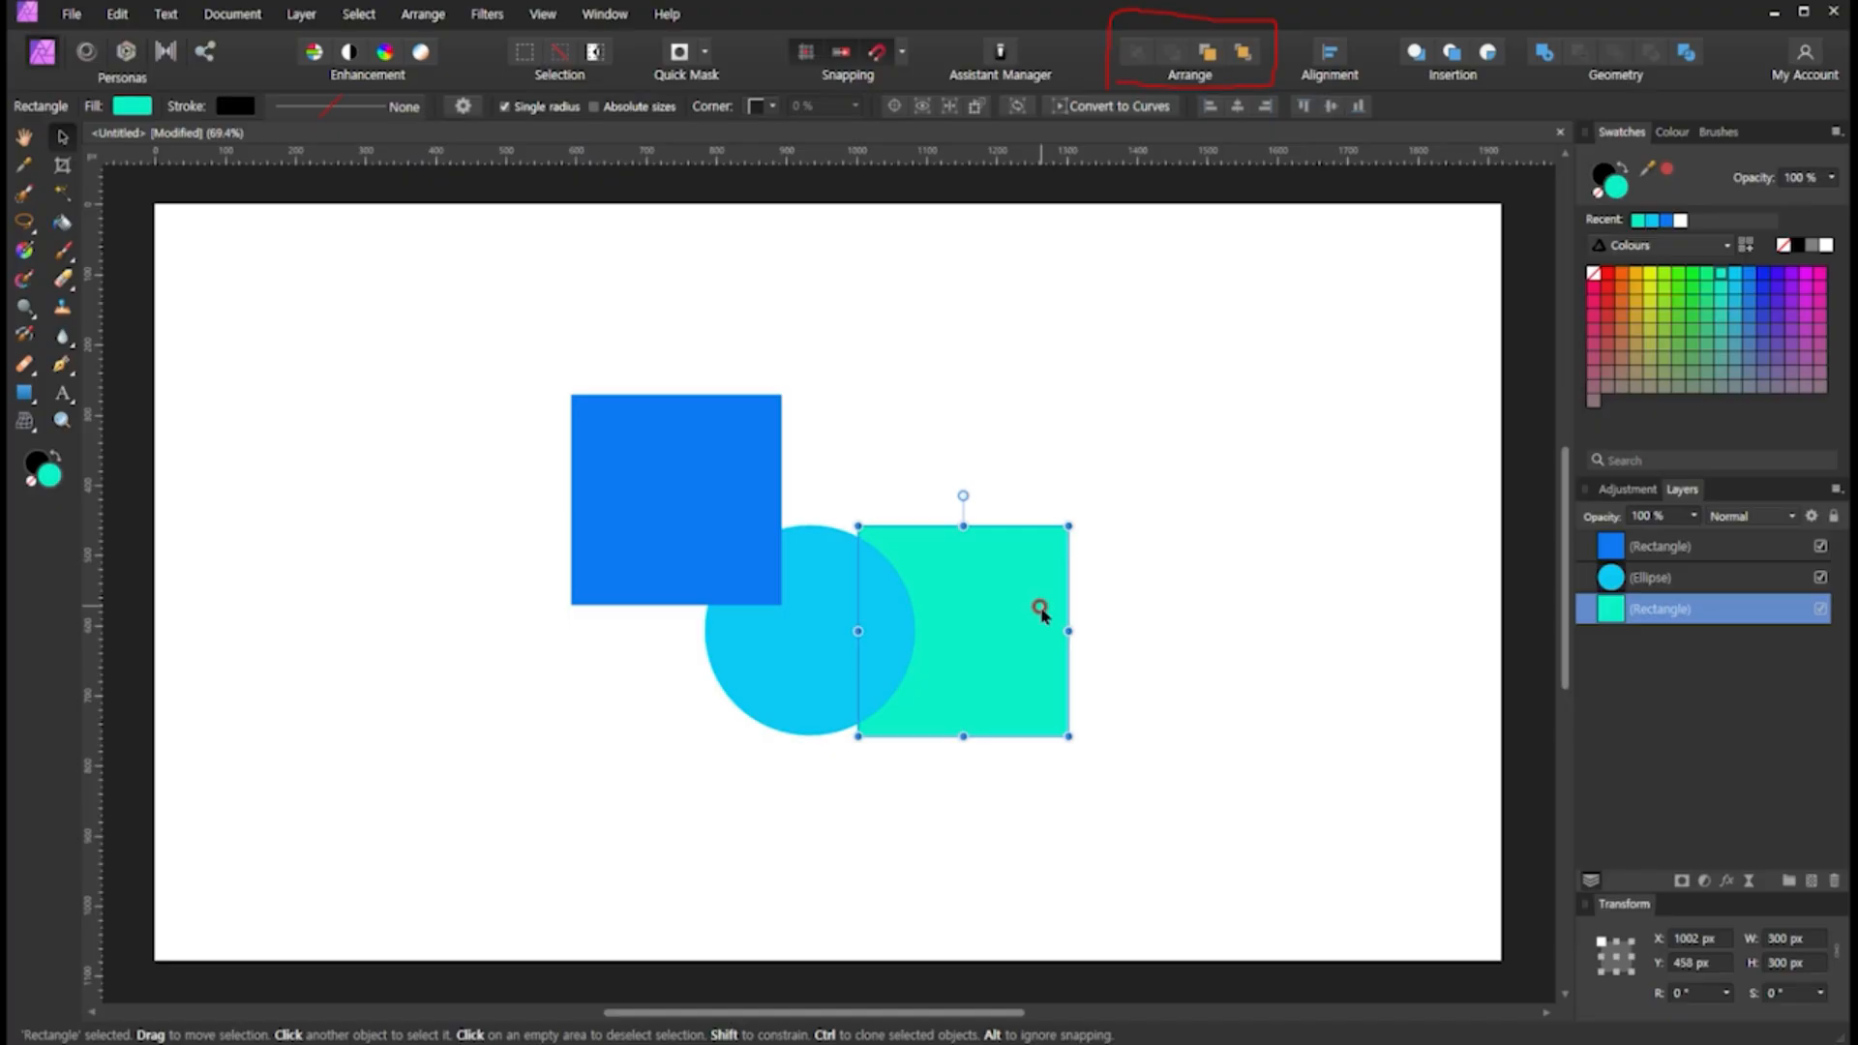
{"action": "key", "text": "ctrl+shift+bracketright"}
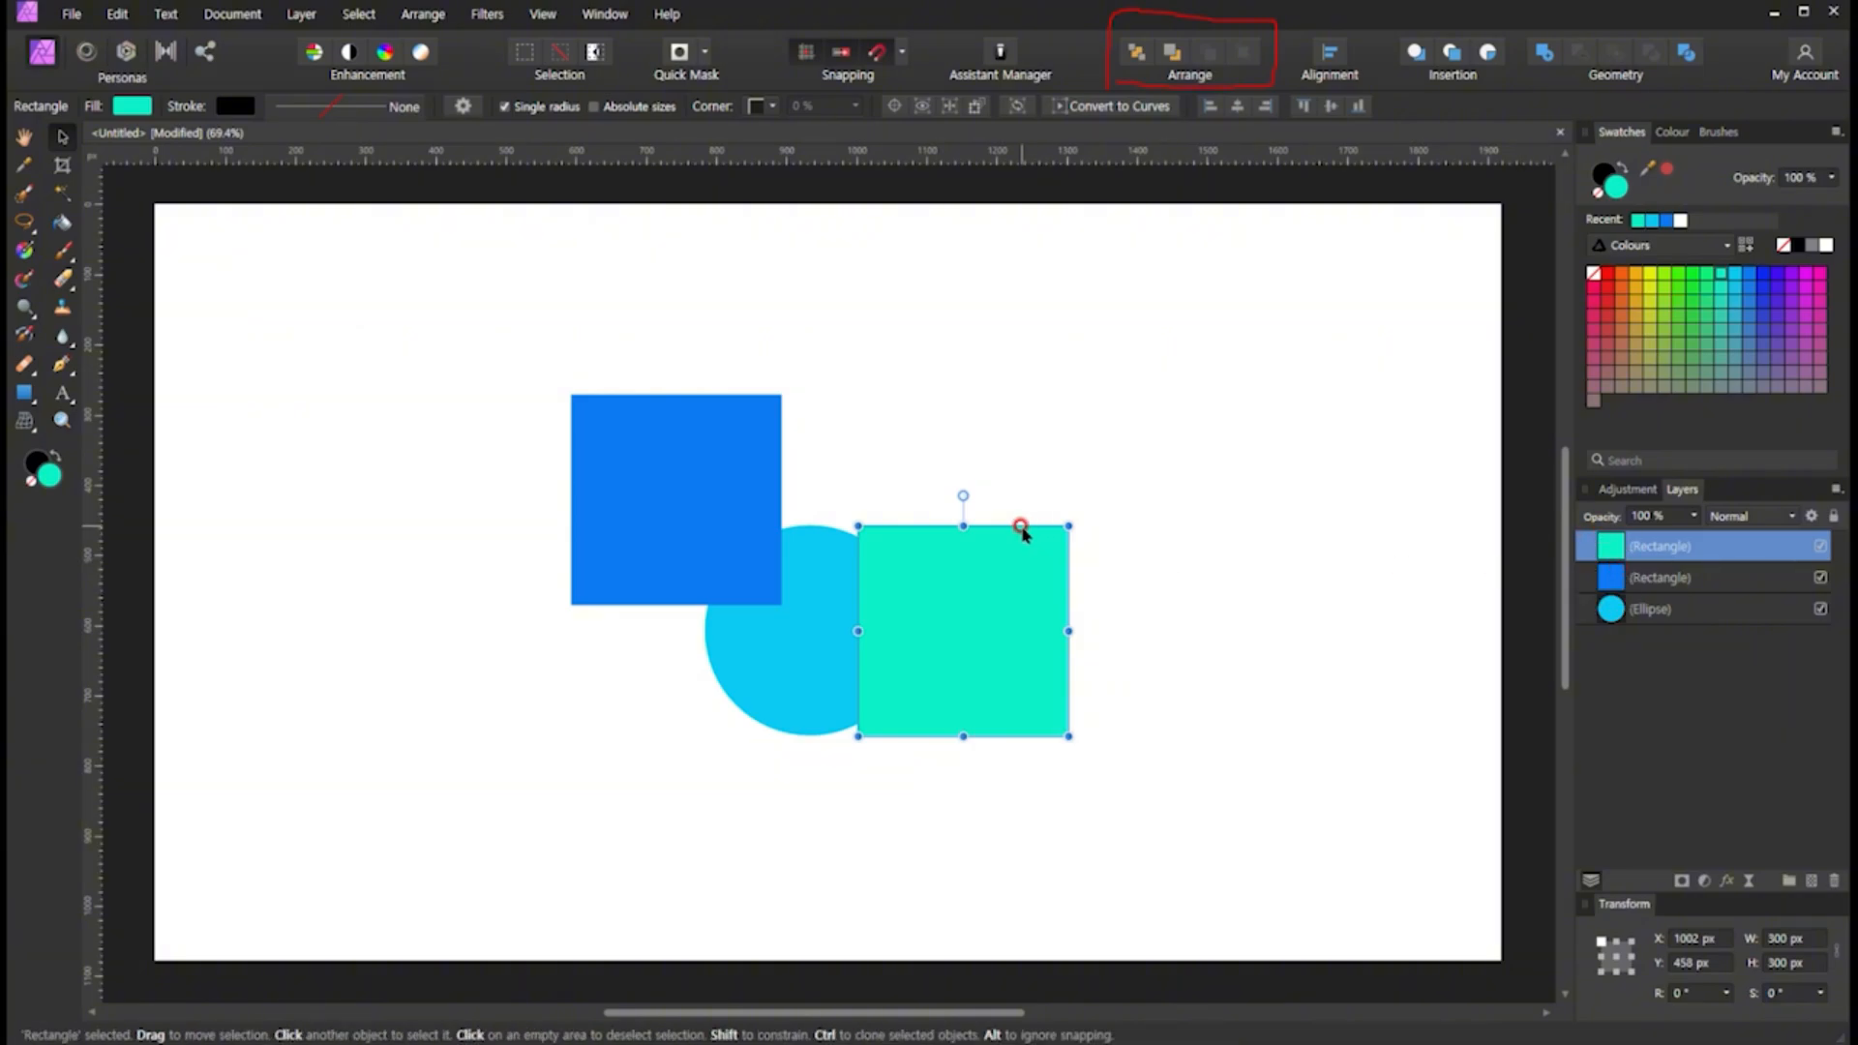
Check the Move Back One shortcut and move the green square back one level, behind the blue square
{"action": "left_click", "coordinate": [424, 16]}
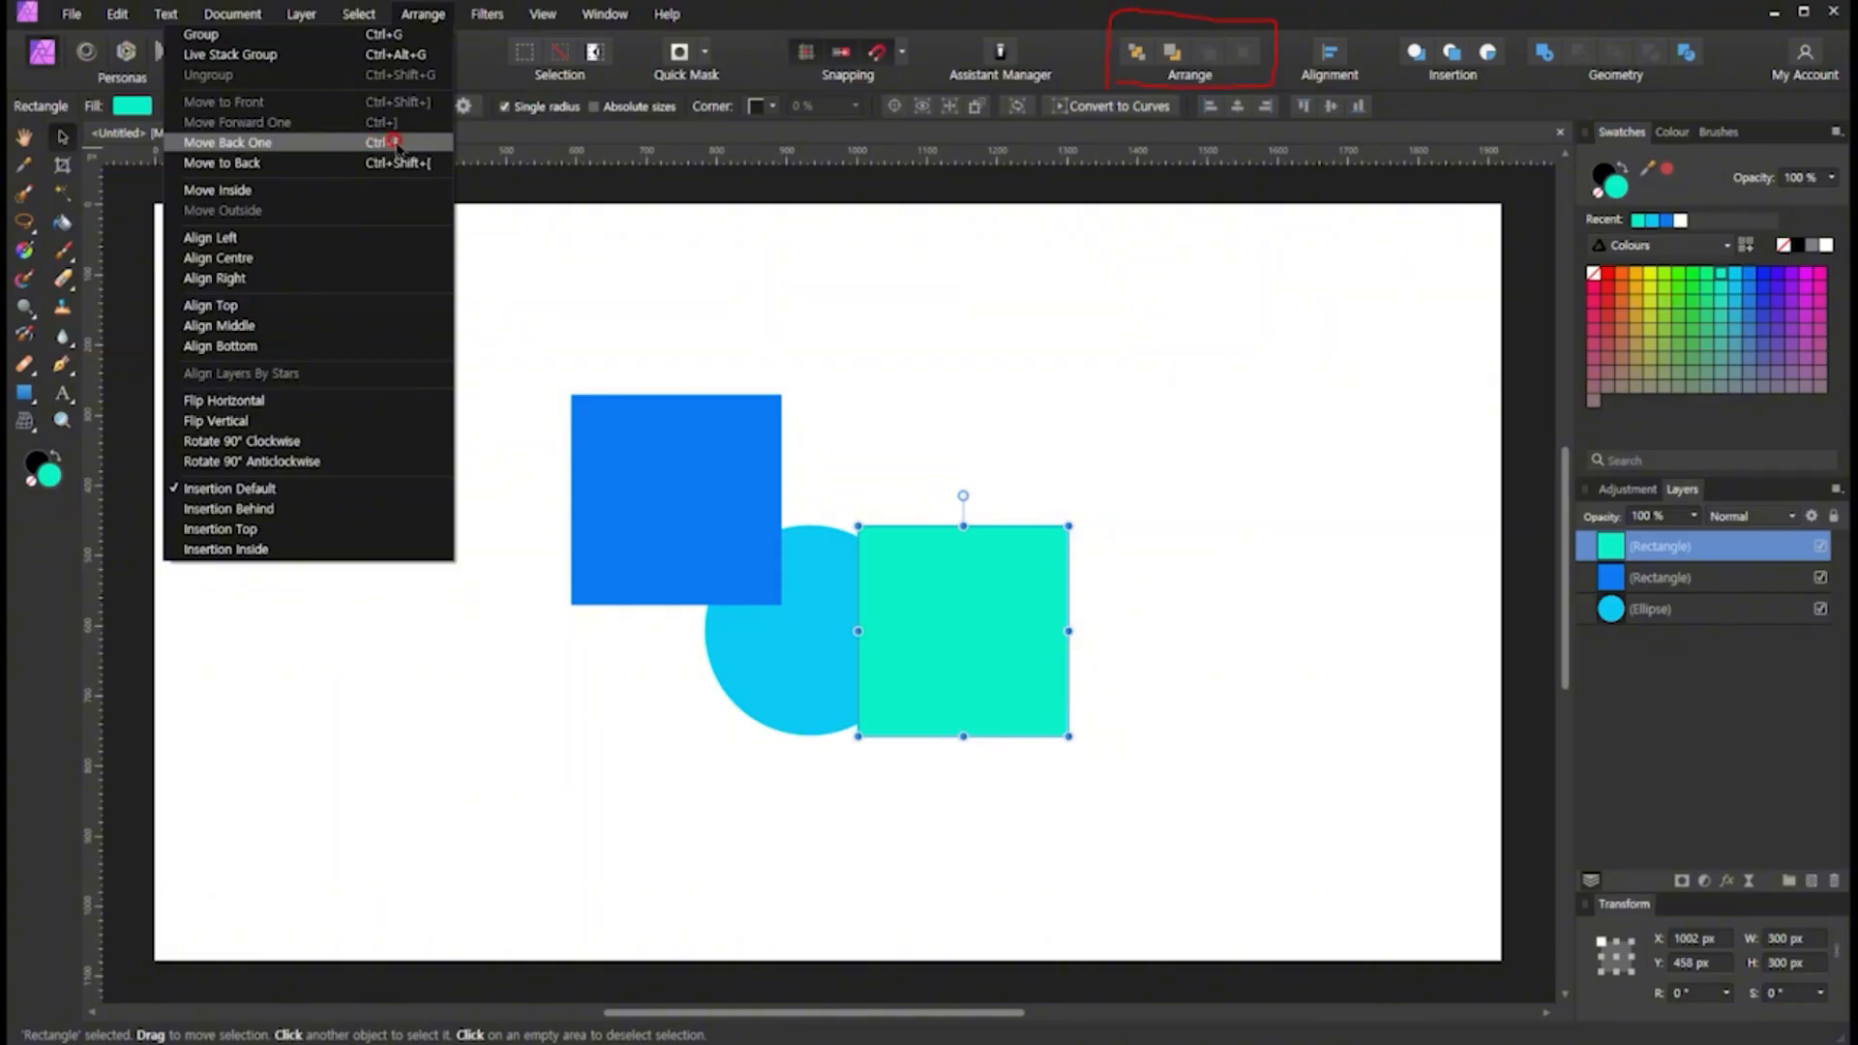
{"action": "left_click", "coordinate": [930, 402]}
{"action": "left_click", "coordinate": [975, 576]}
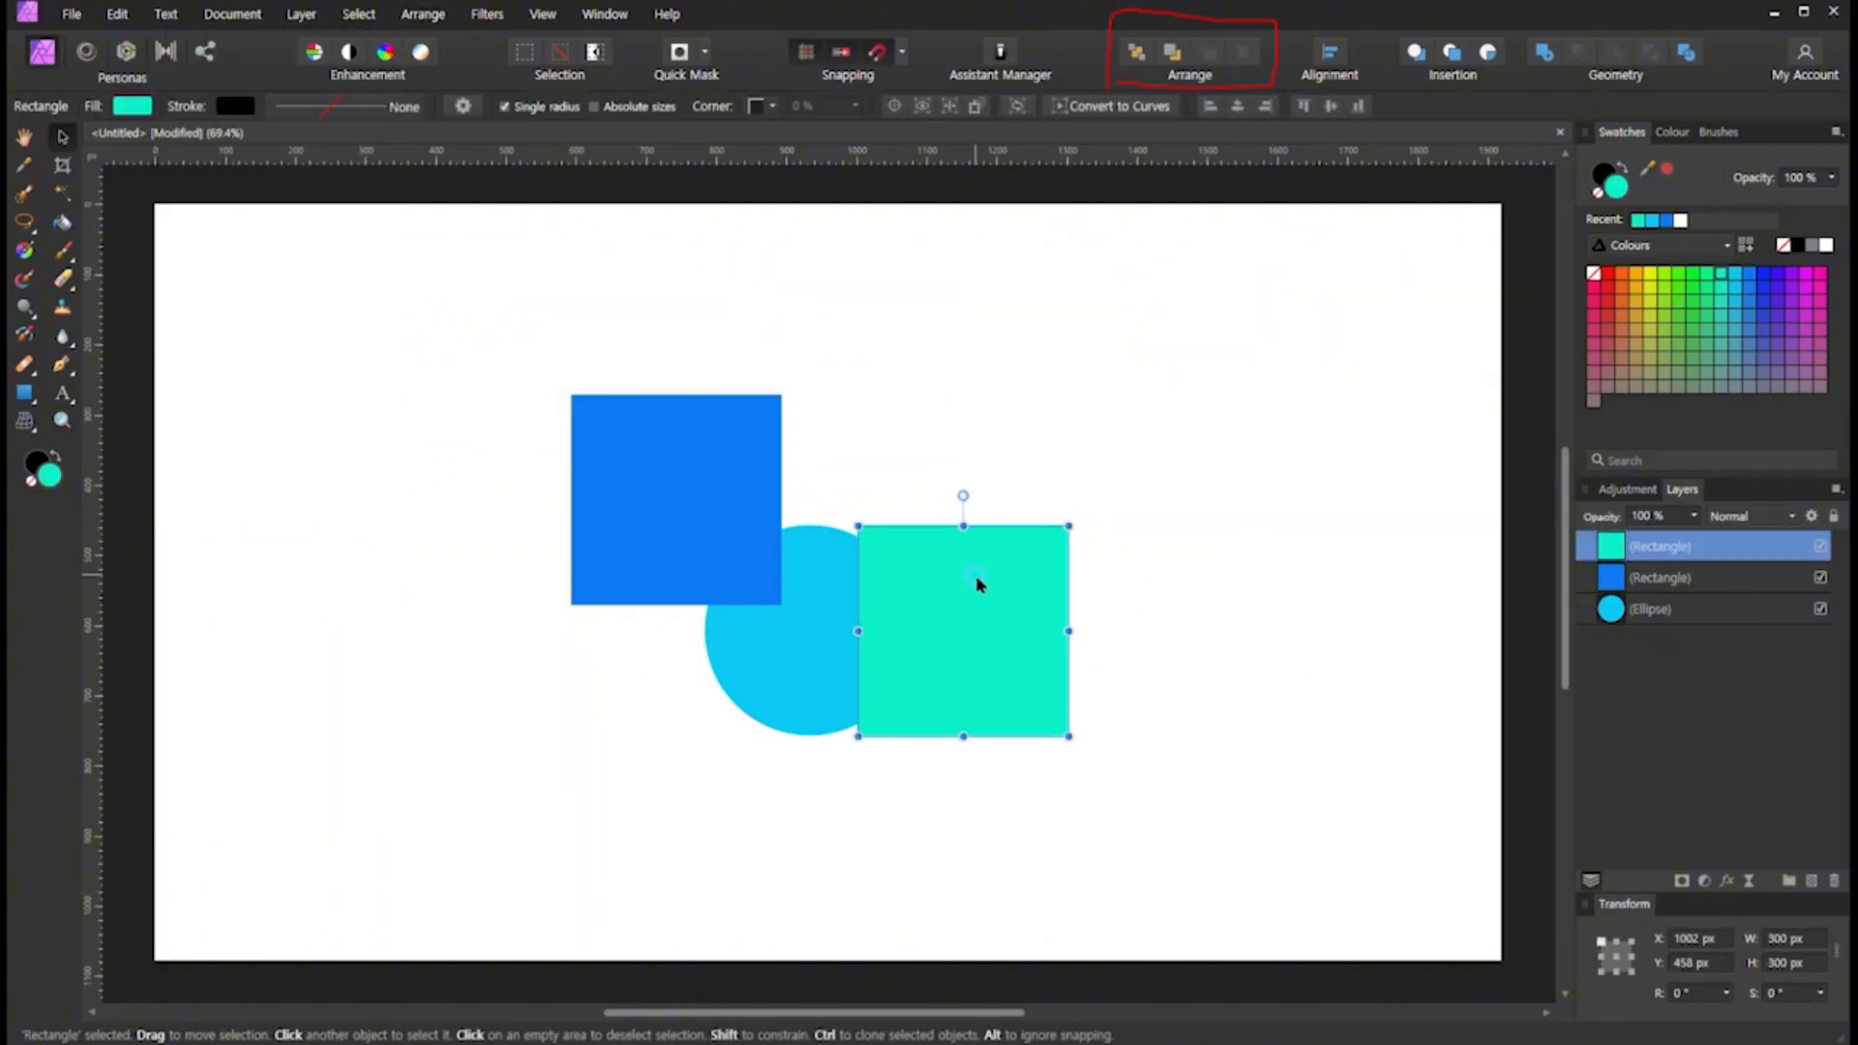
{"action": "key", "text": "ctrl+bracketleft"}
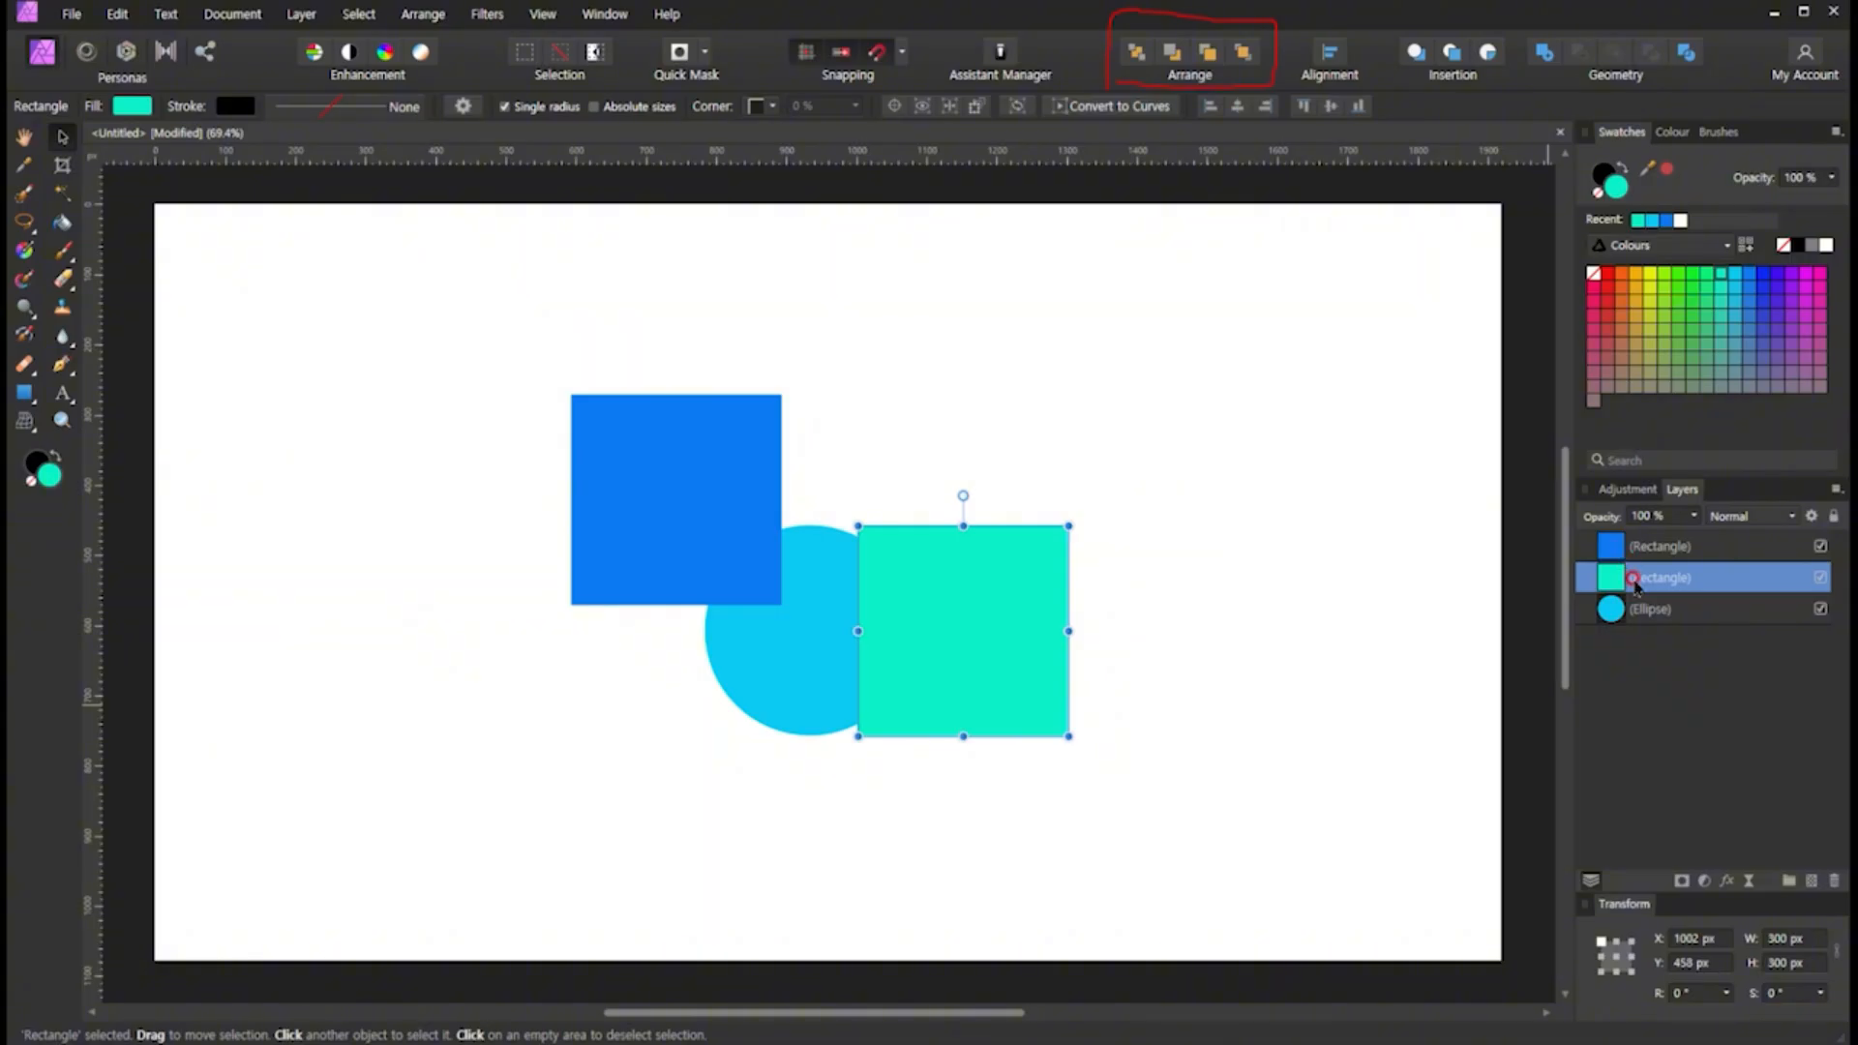
Move the green square to about X 1117 px, Y 377 px and place the circle in front, overlapping both squares
{"action": "mouse_move", "coordinate": [980, 647]}
{"action": "left_mouse_down"}
{"action": "mouse_move", "coordinate": [753, 556]}
{"action": "mouse_move", "coordinate": [953, 537]}
{"action": "mouse_move", "coordinate": [1065, 589]}
{"action": "left_mouse_up"}
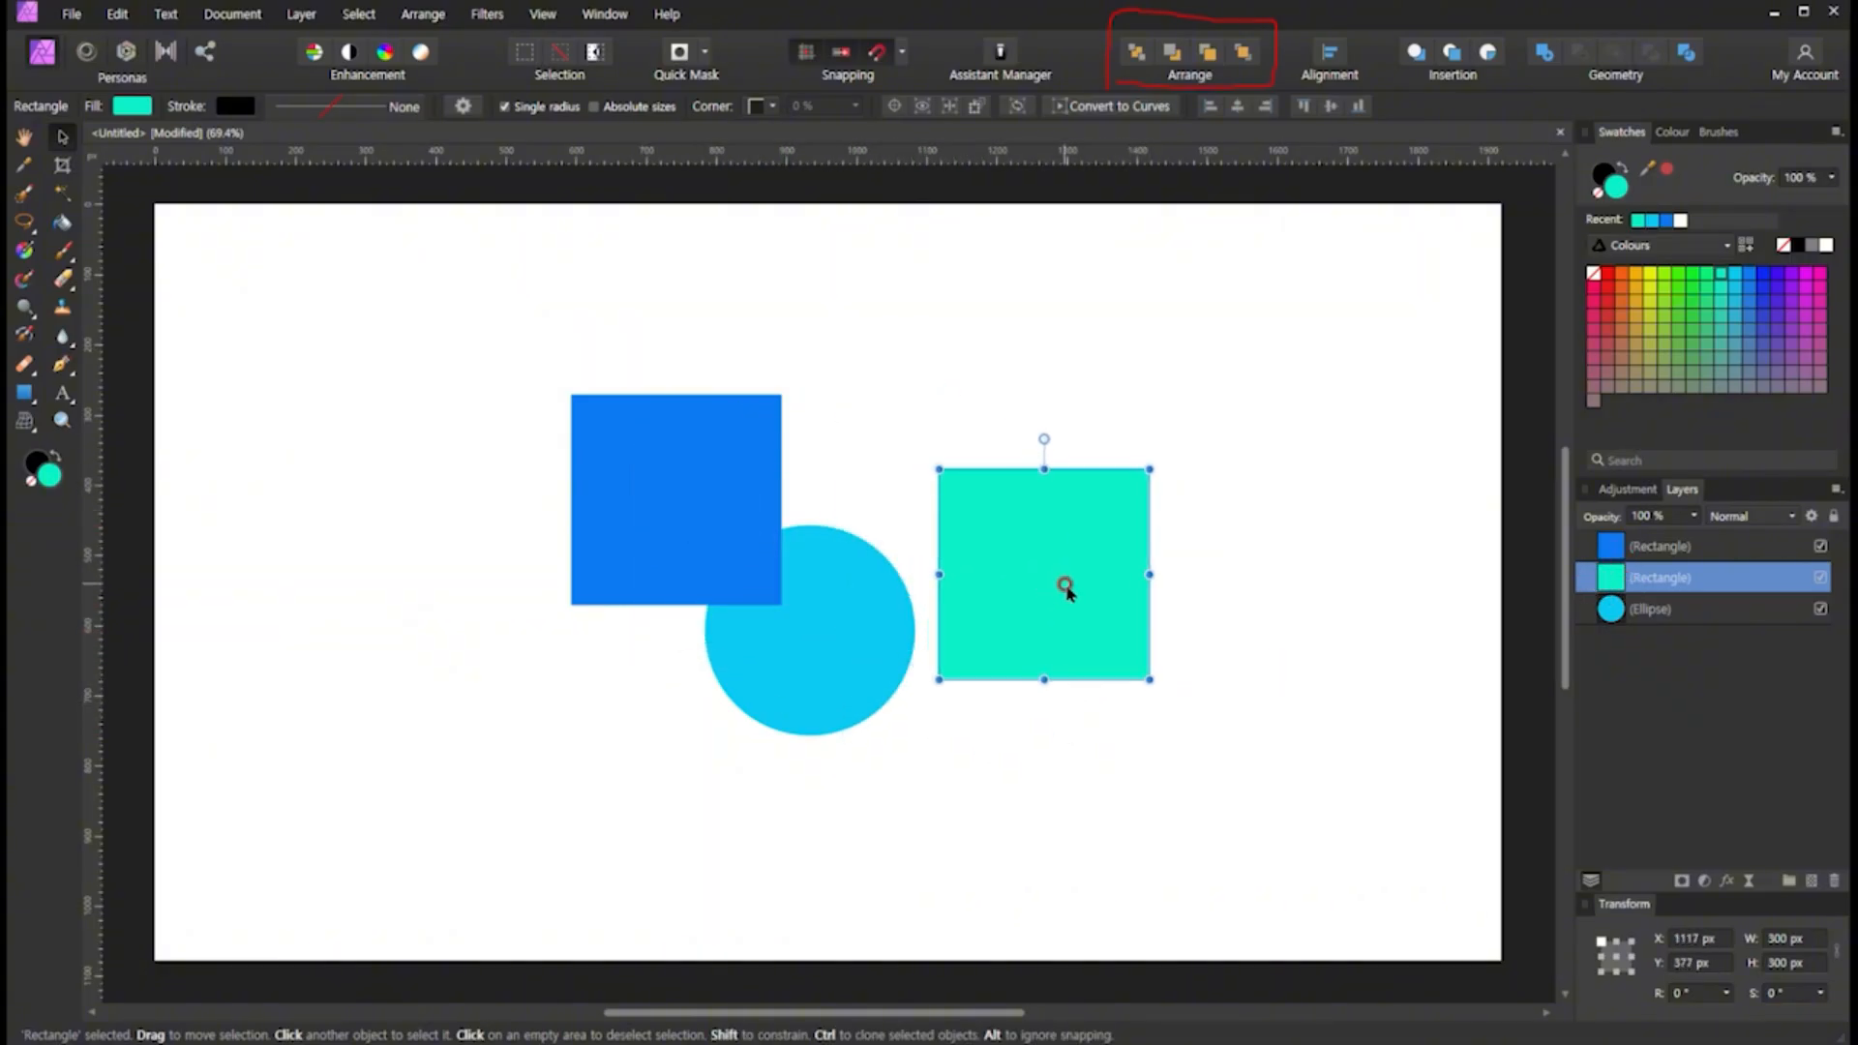
{"action": "right_click", "coordinate": [933, 553]}
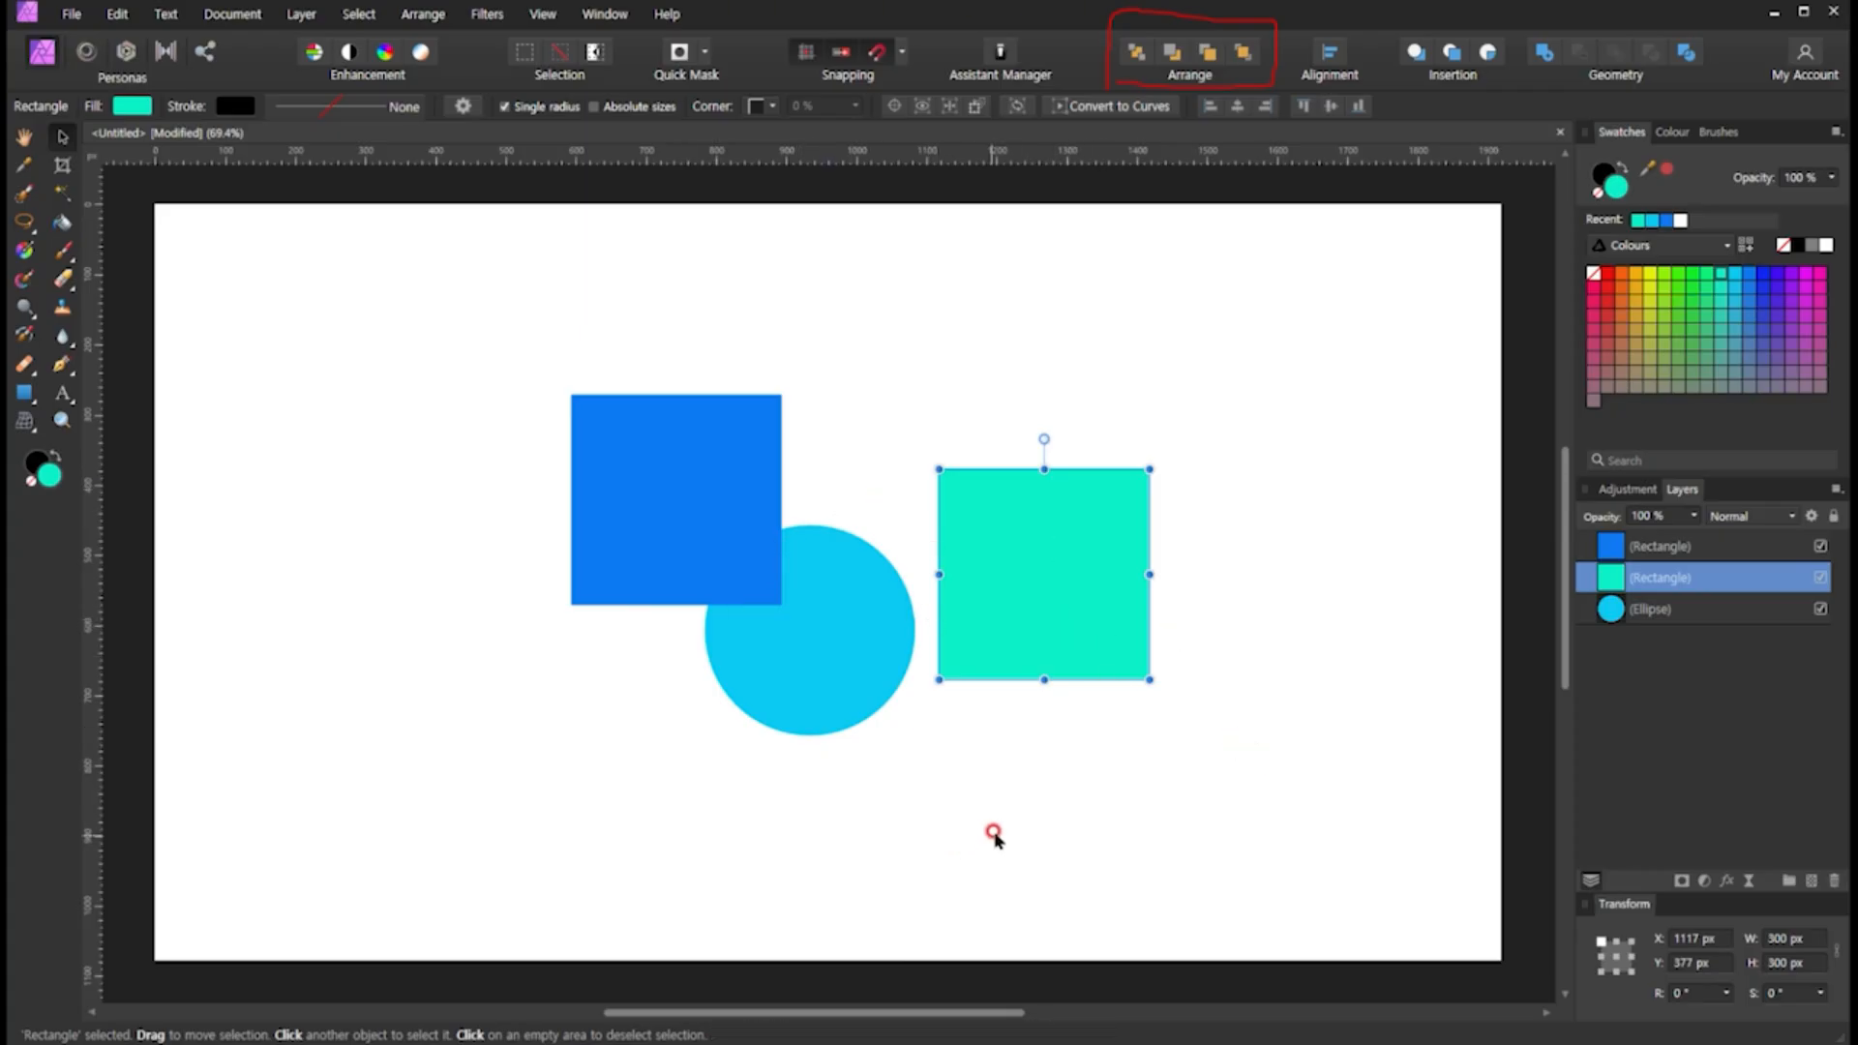
{"action": "left_click", "coordinate": [1016, 817]}
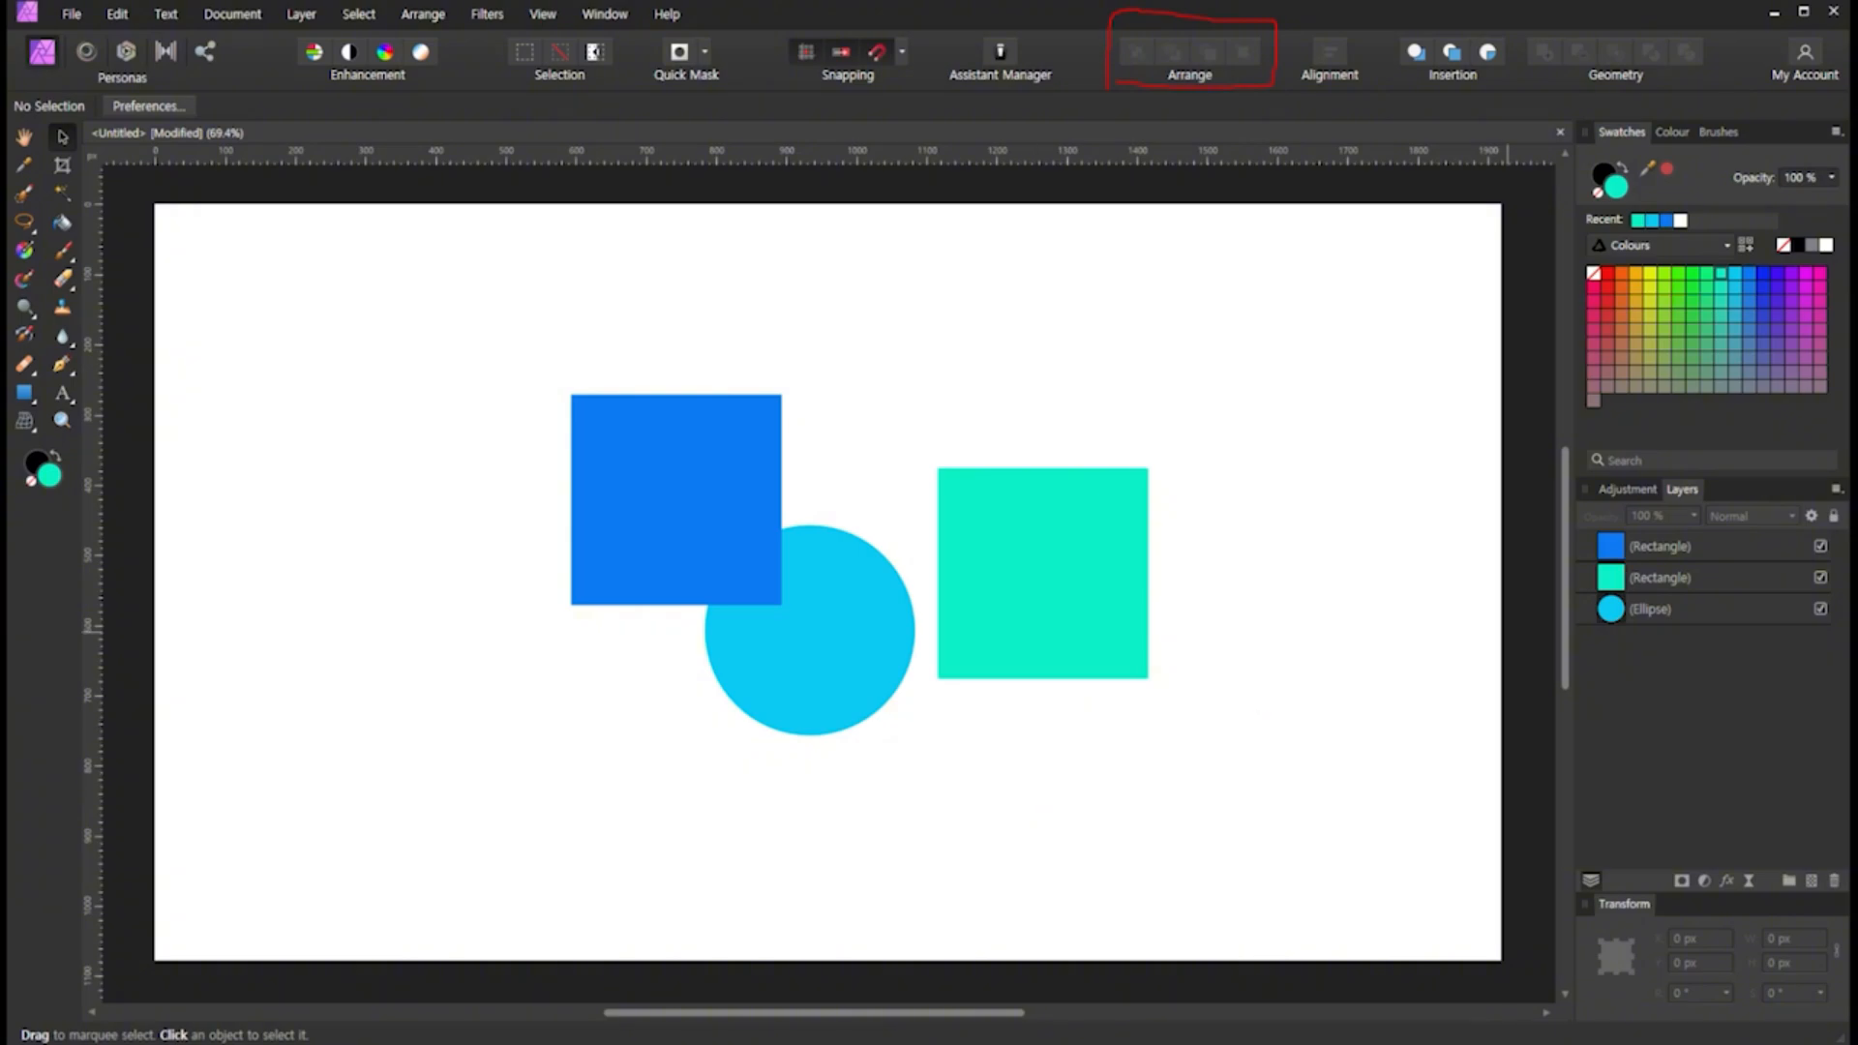
{"action": "left_click", "coordinate": [907, 641]}
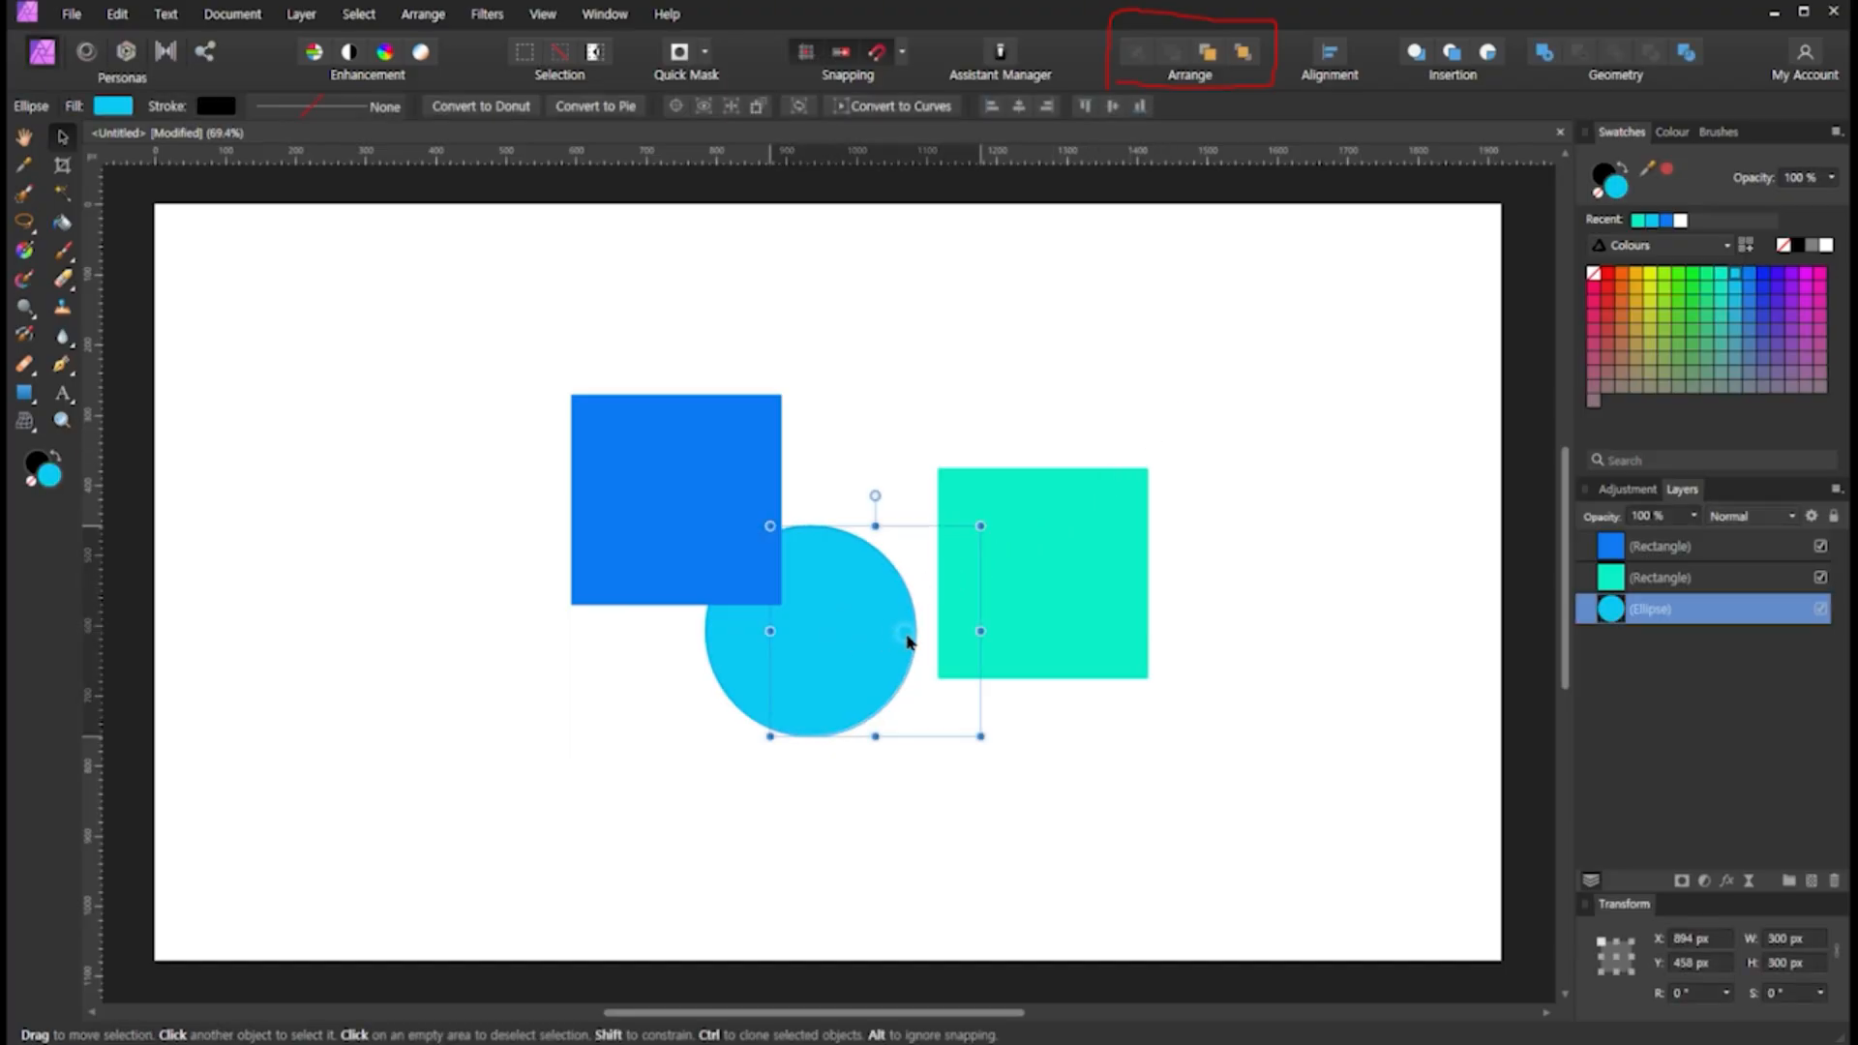
{"action": "left_click_drag", "start_coordinate": [907, 642], "coordinate": [876, 629]}
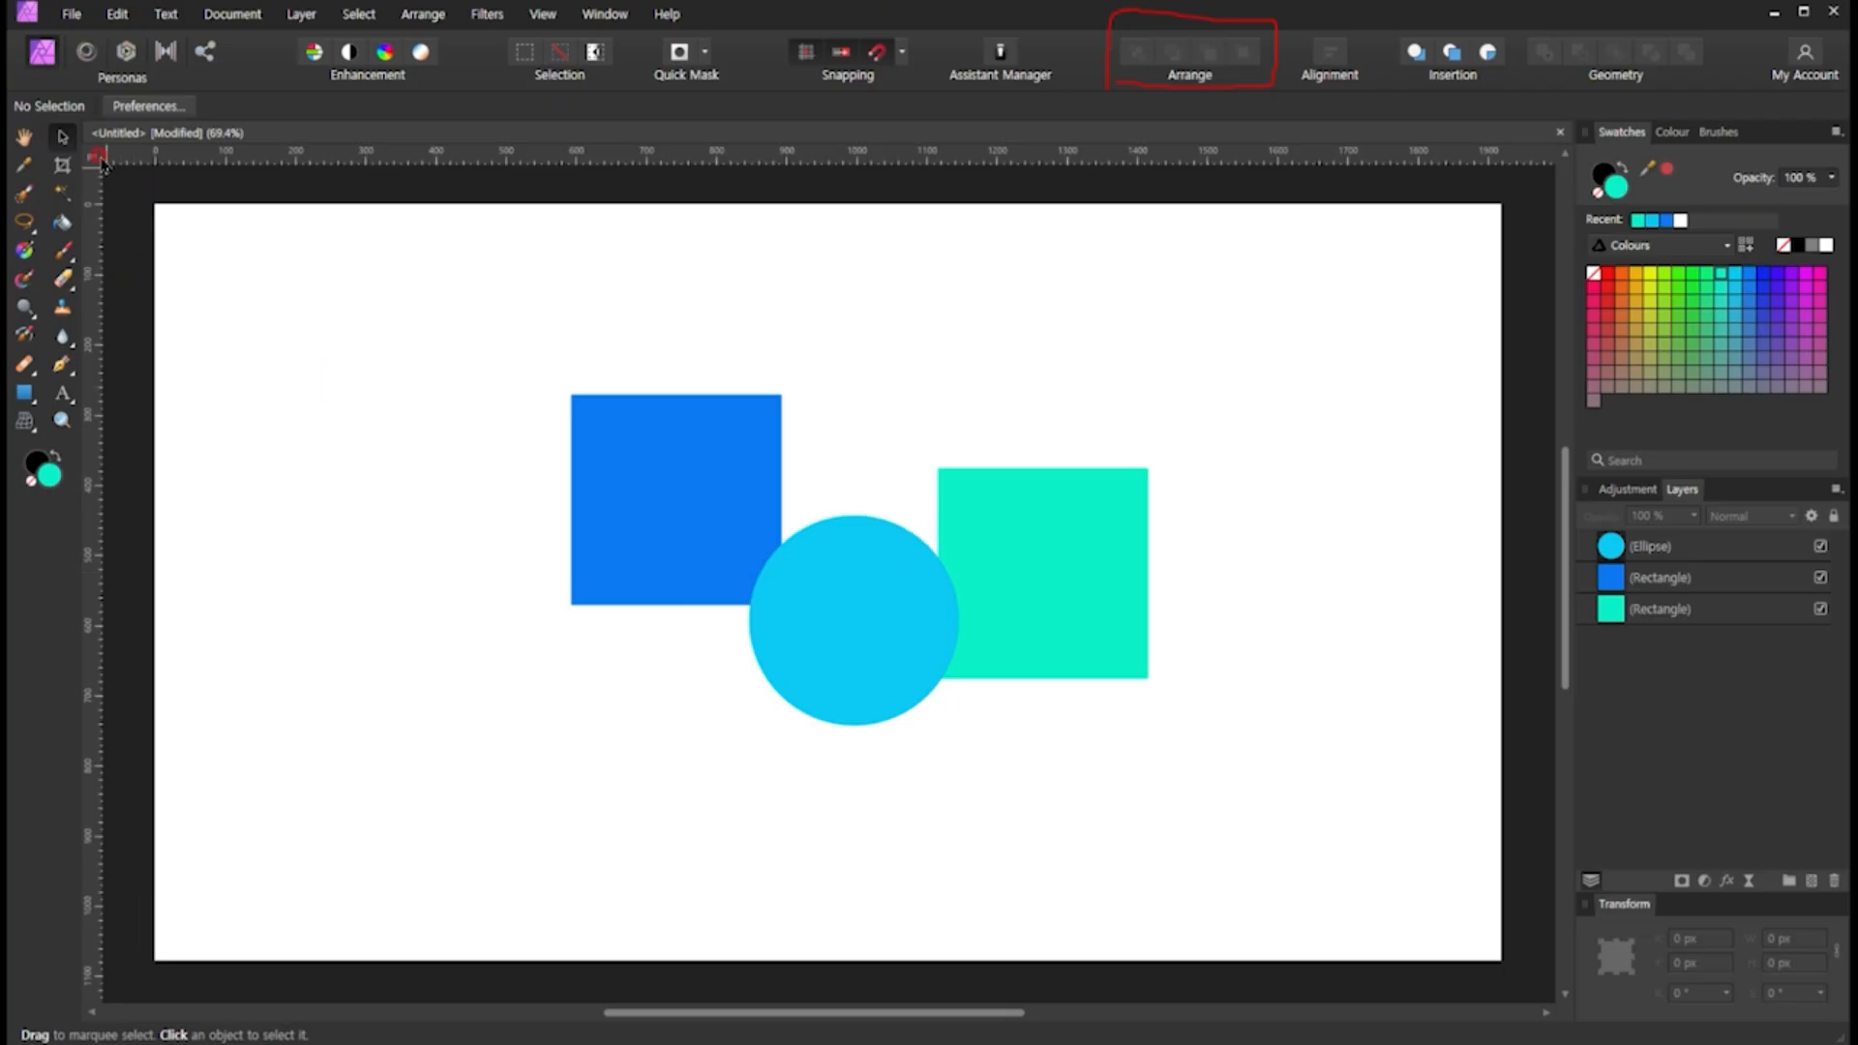
Start placing an image into the document and list all document file types in the file chooser
{"action": "left_click", "coordinate": [73, 13]}
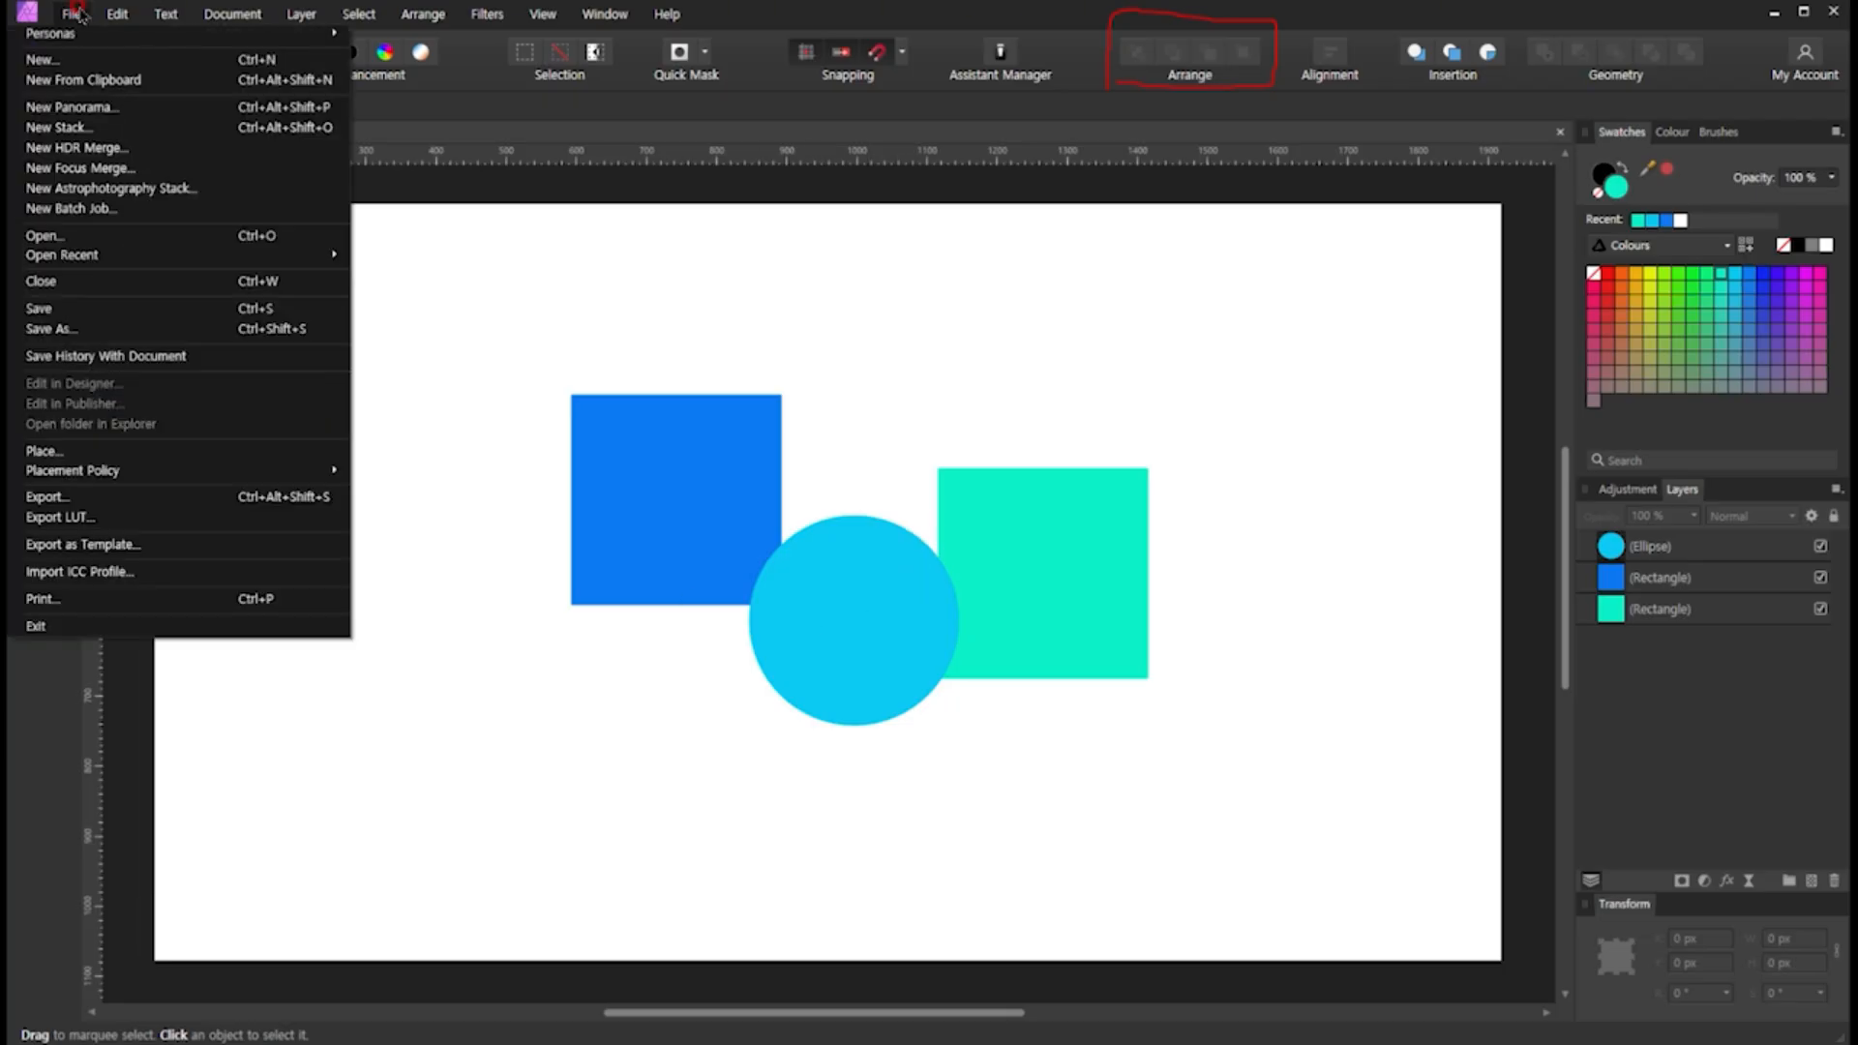
{"action": "left_click", "coordinate": [132, 452]}
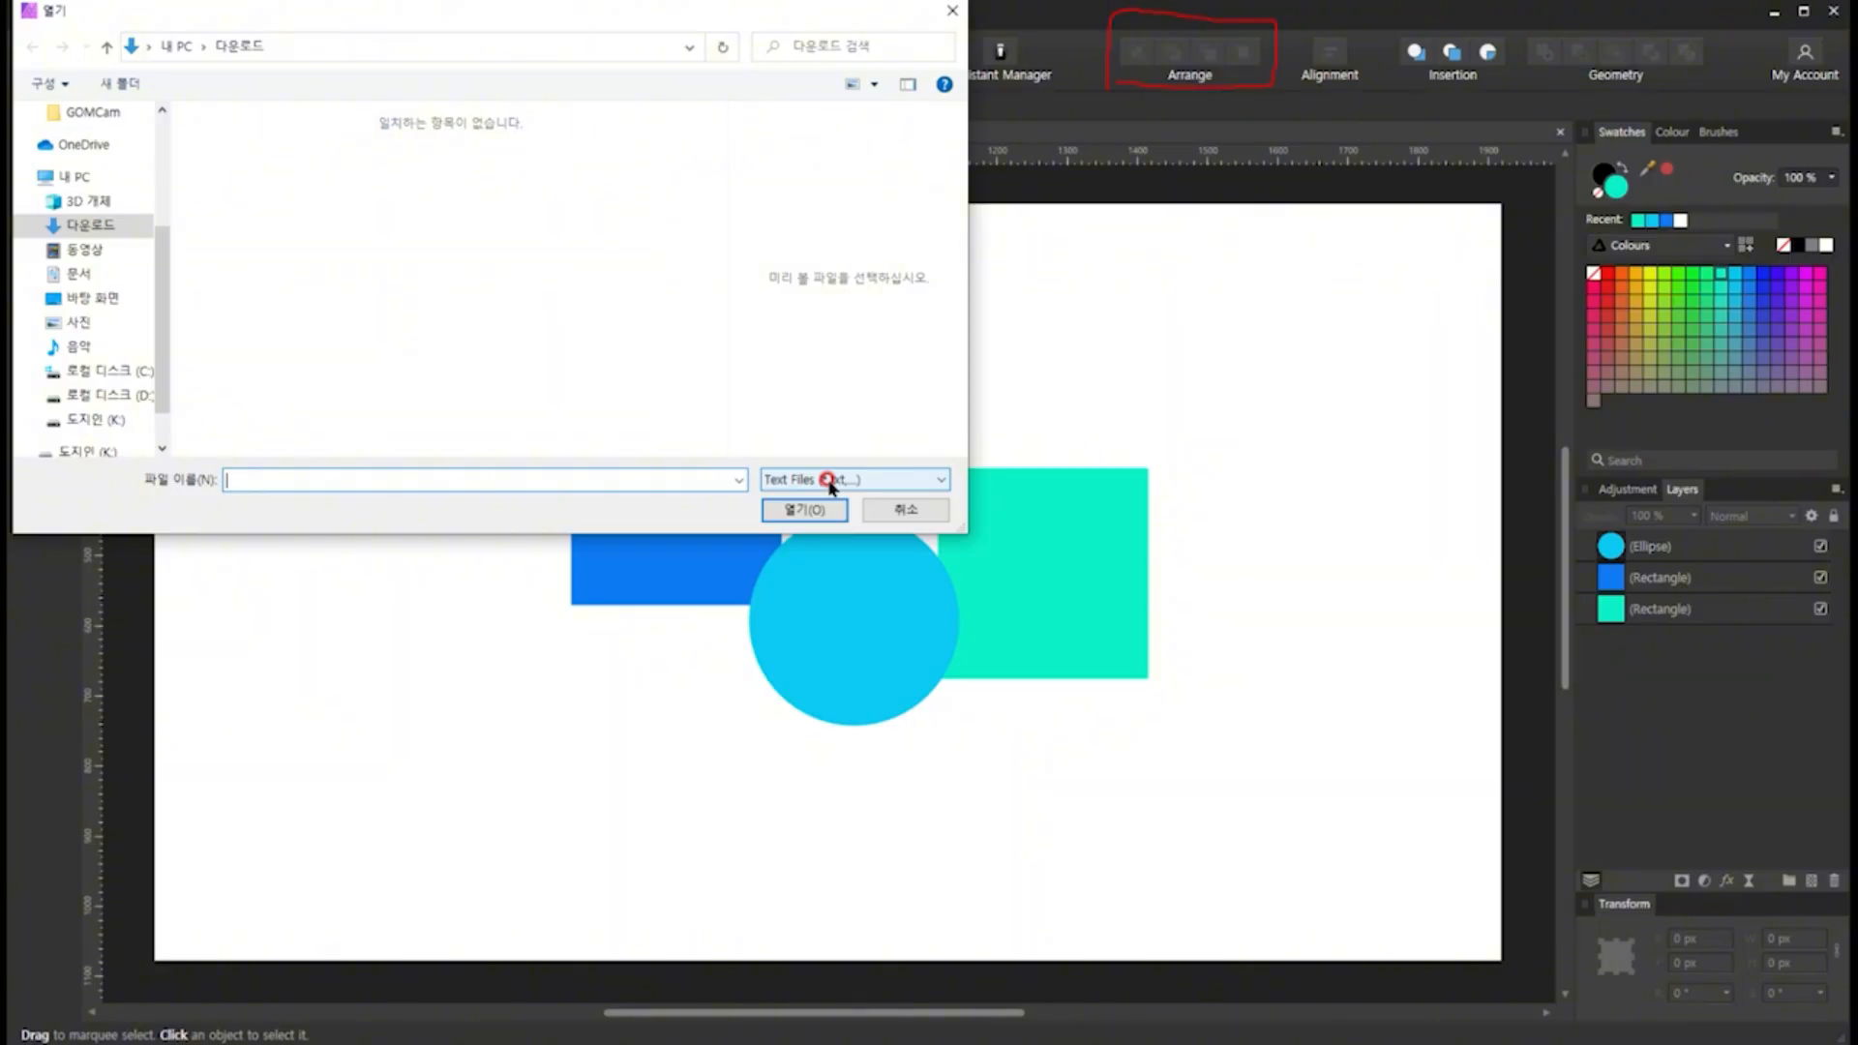
{"action": "left_click", "coordinate": [940, 480]}
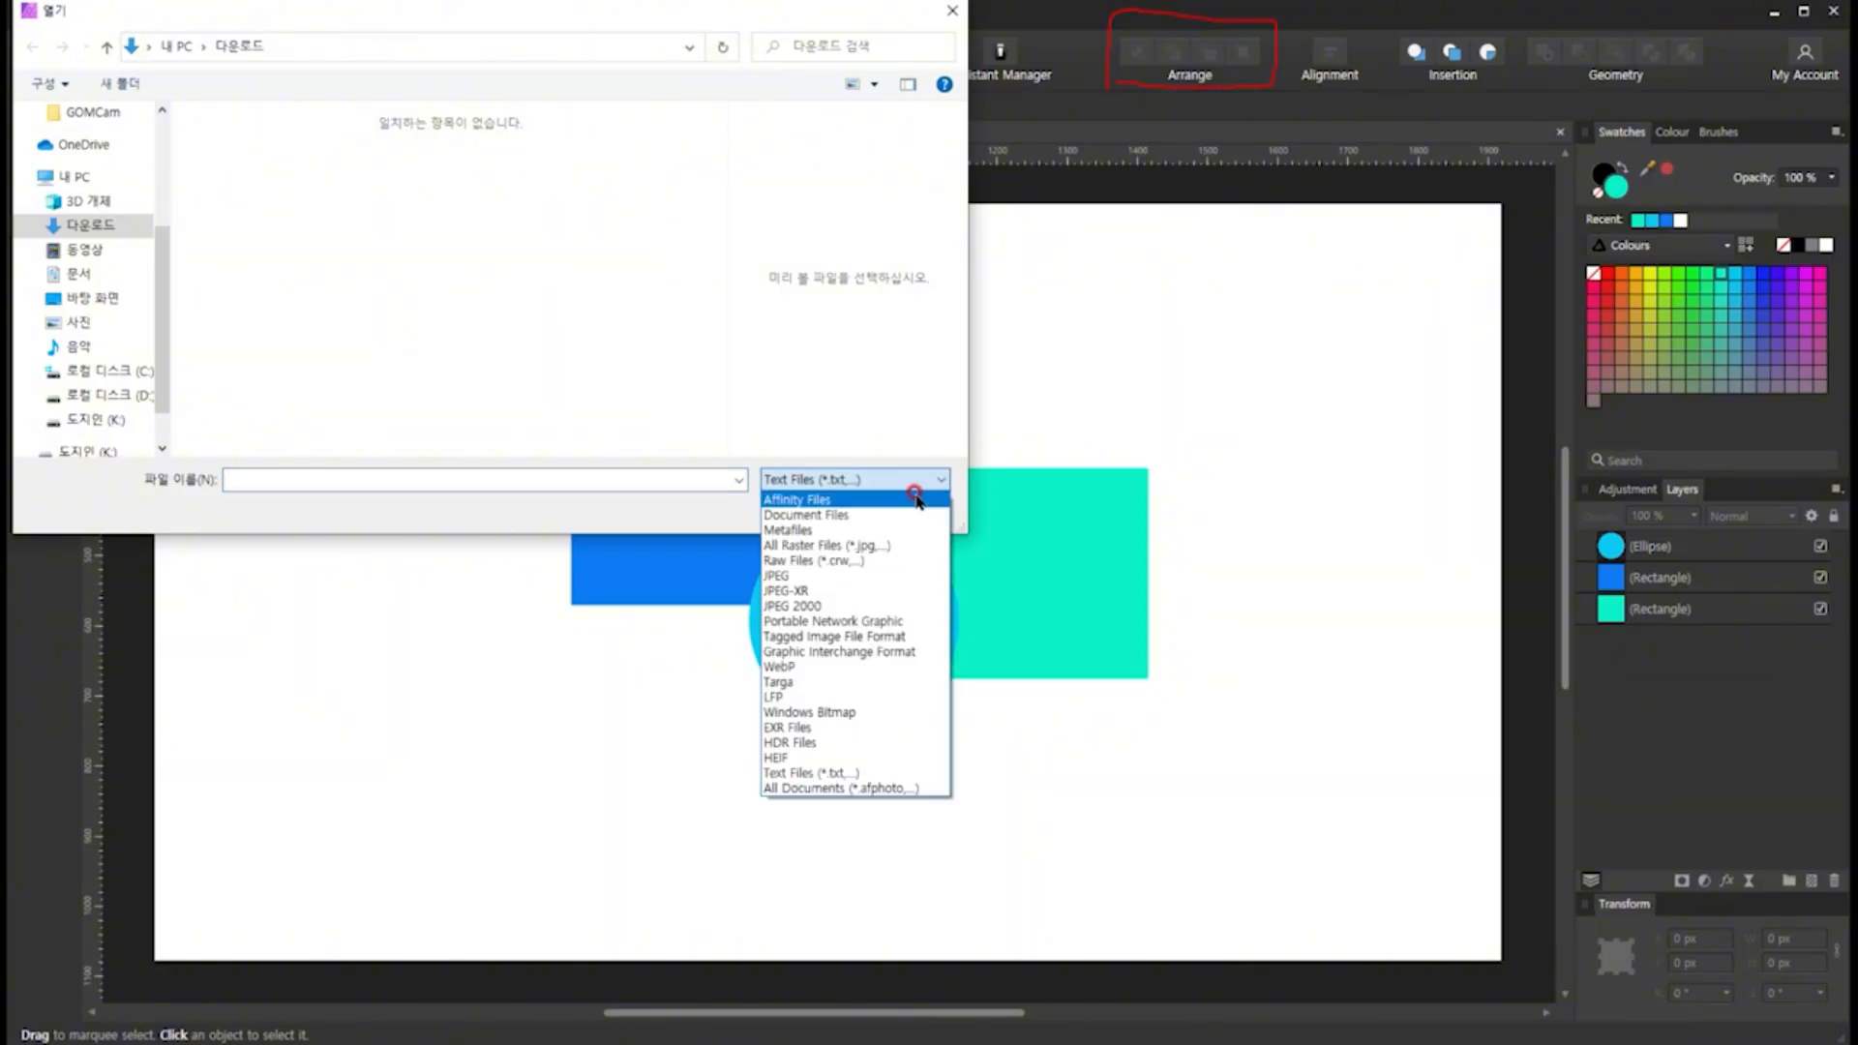
{"action": "left_click", "coordinate": [884, 788]}
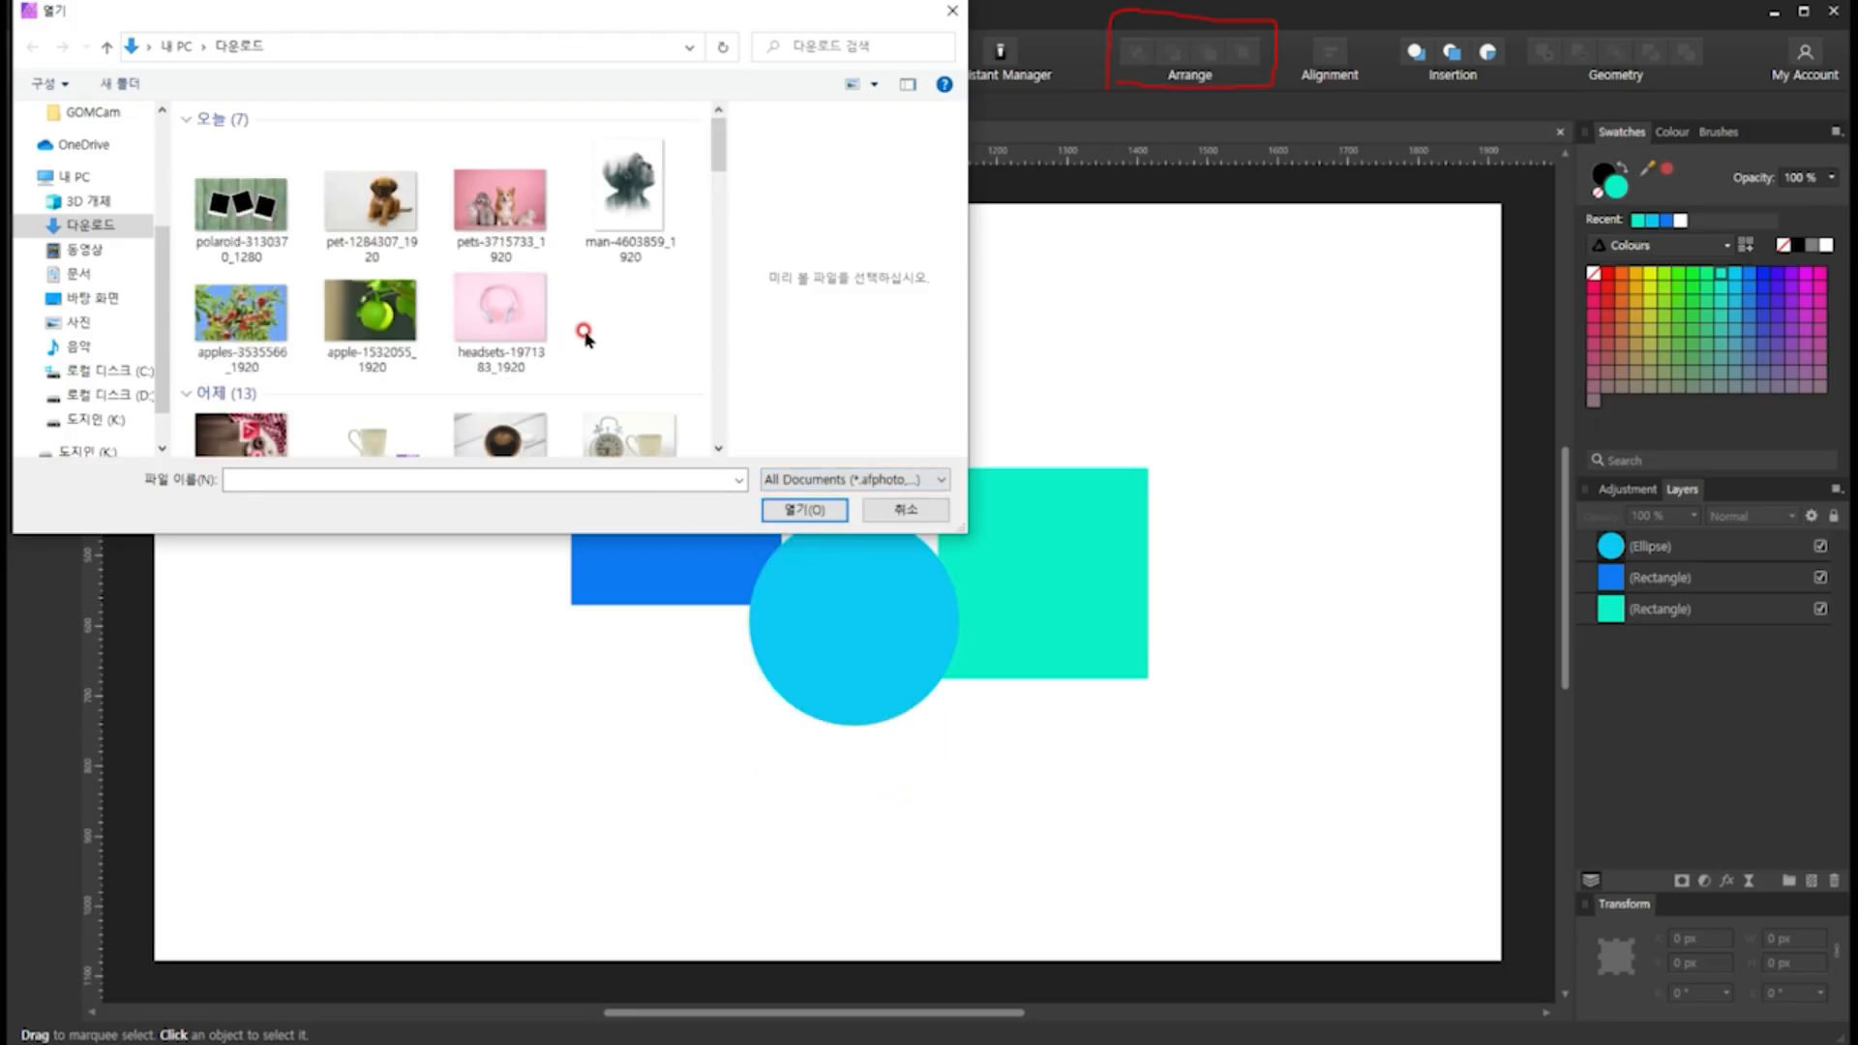
Place the image lemon-5724522_1920 about 1457 px wide, covering the three shapes
{"action": "scroll", "coordinate": [585, 334], "scroll_direction": "down", "scroll_amount": 2}
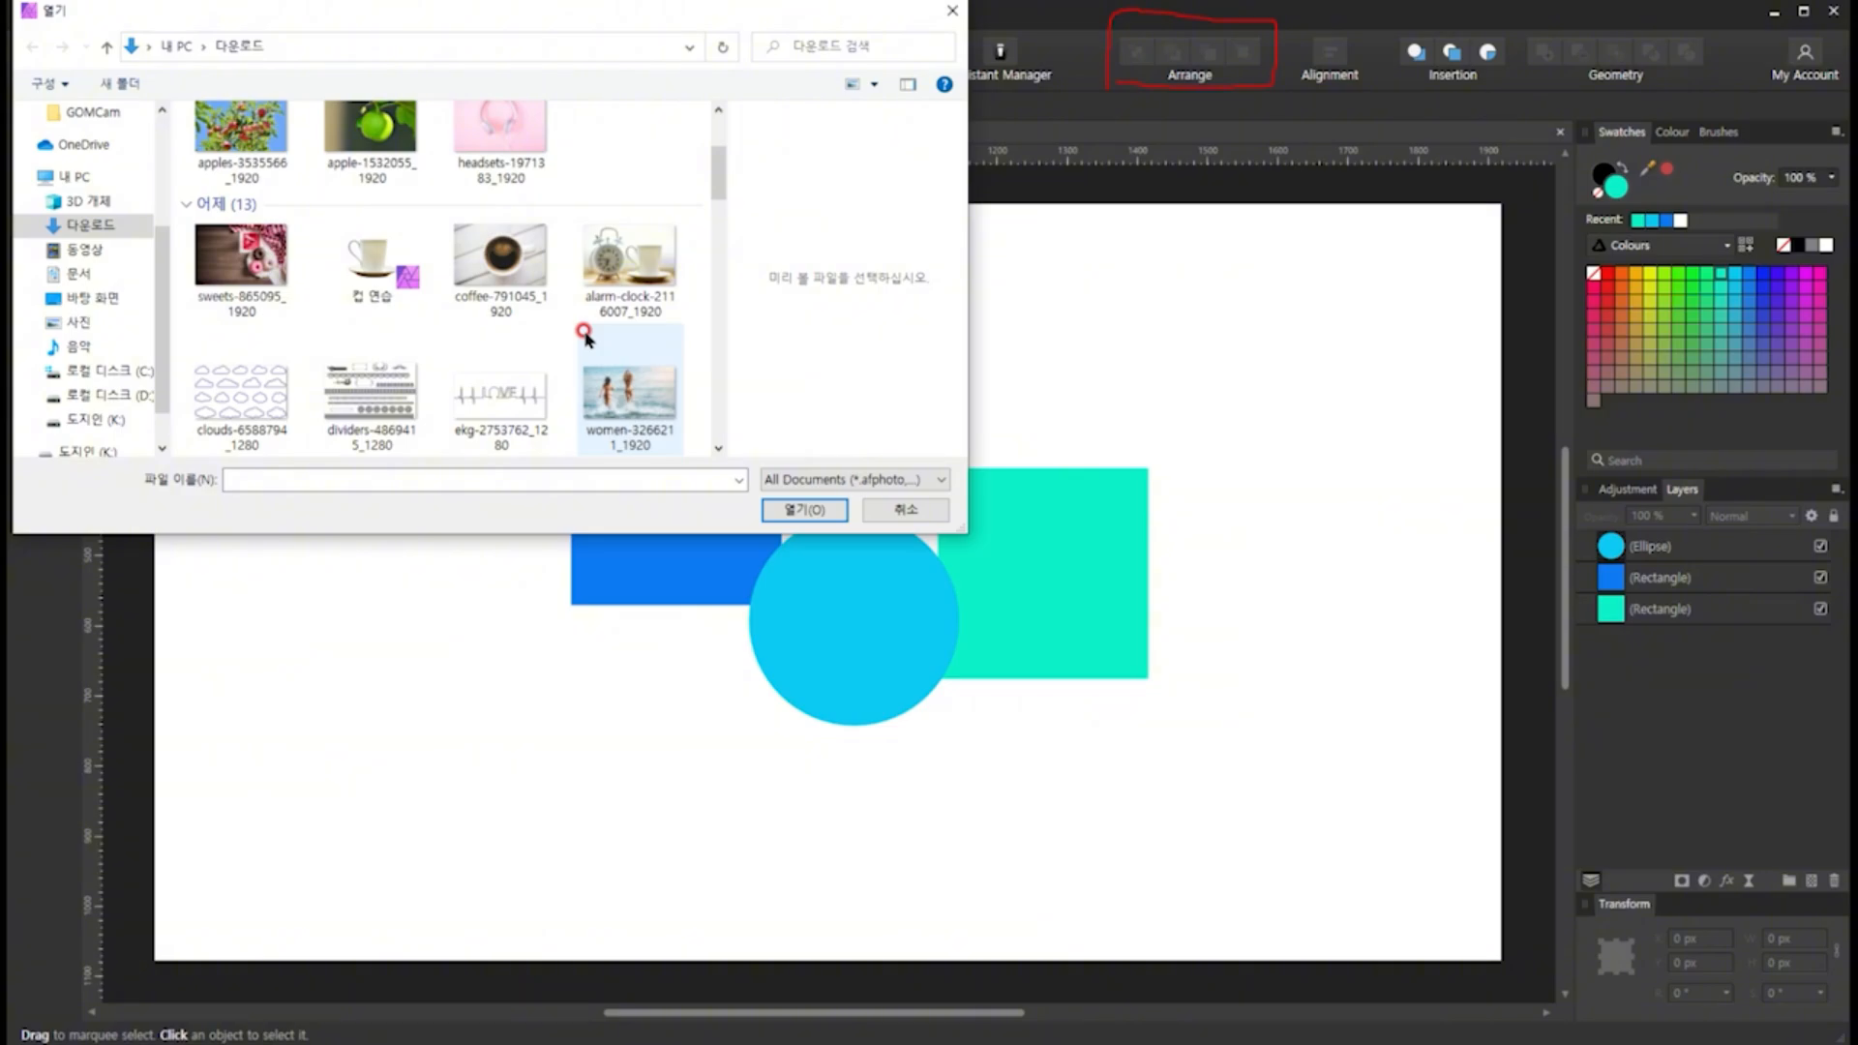
{"action": "scroll", "coordinate": [584, 334], "scroll_direction": "up", "scroll_amount": 2}
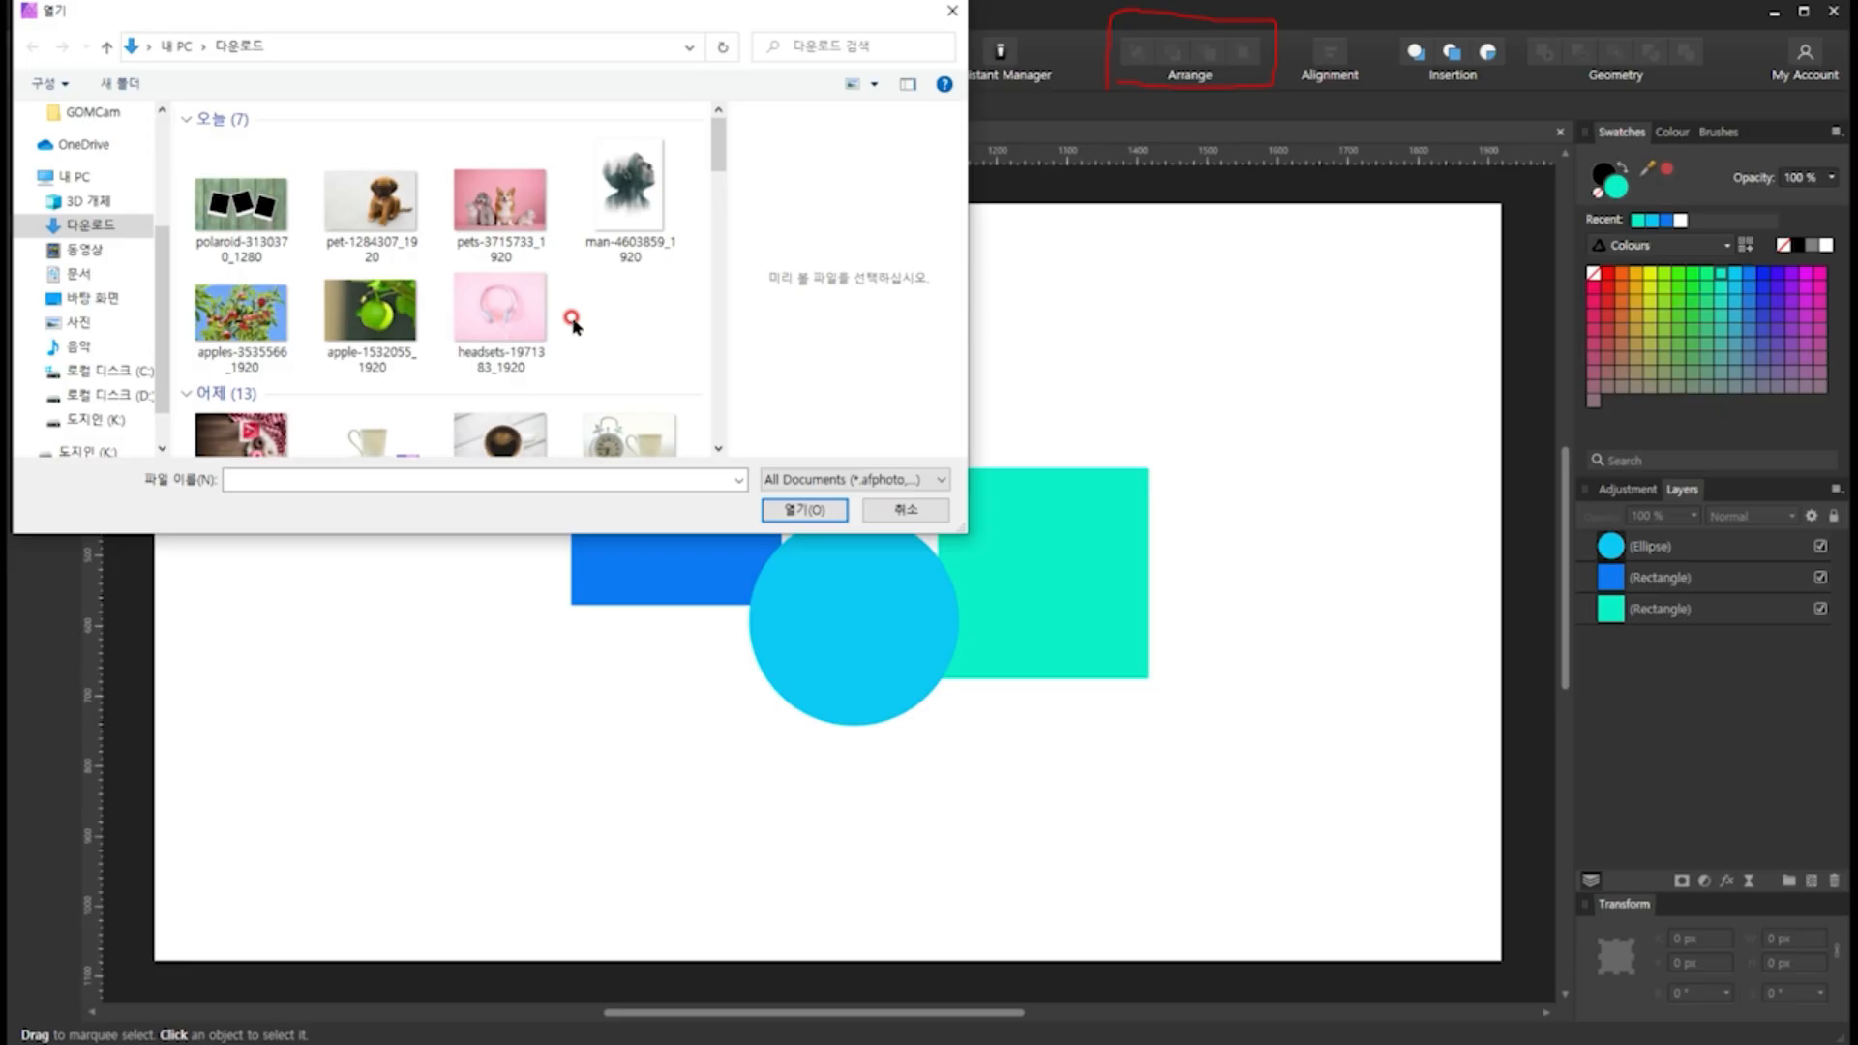
{"action": "scroll", "coordinate": [590, 331], "scroll_direction": "down", "scroll_amount": 5}
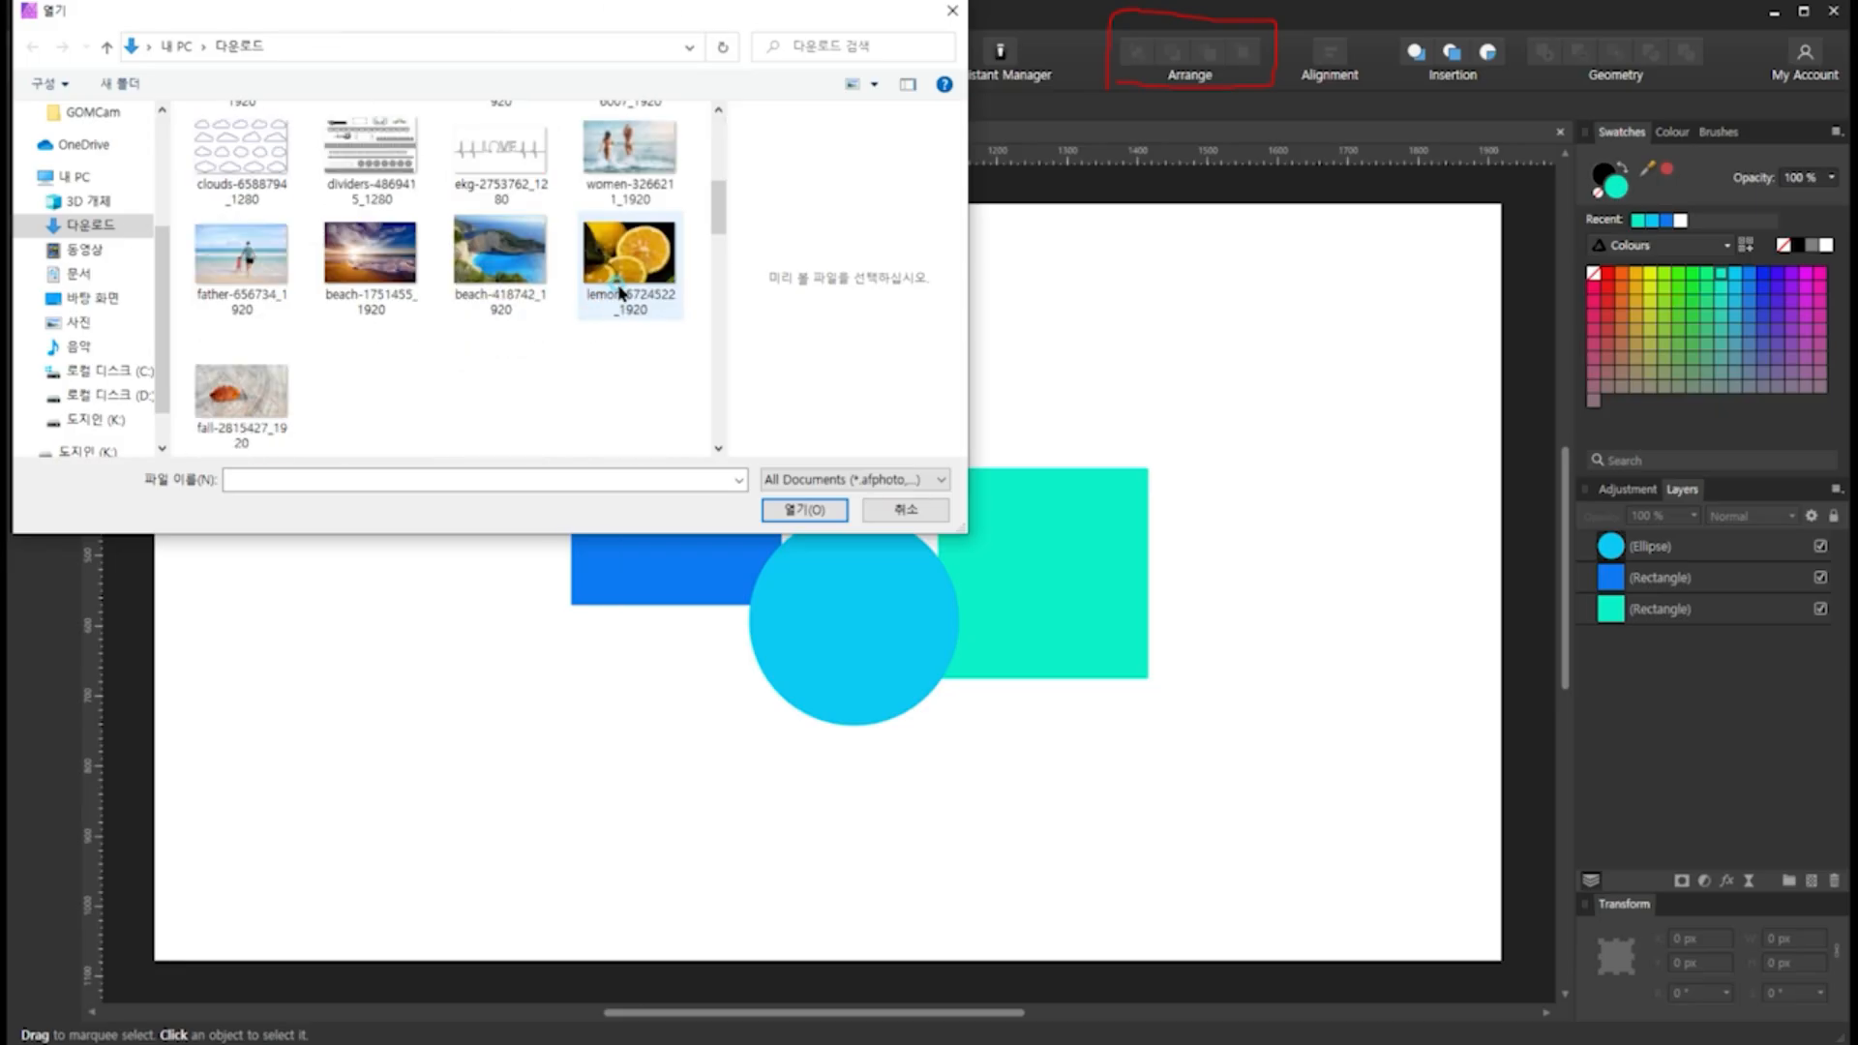
{"action": "left_click", "coordinate": [620, 281]}
{"action": "left_click", "coordinate": [804, 509]}
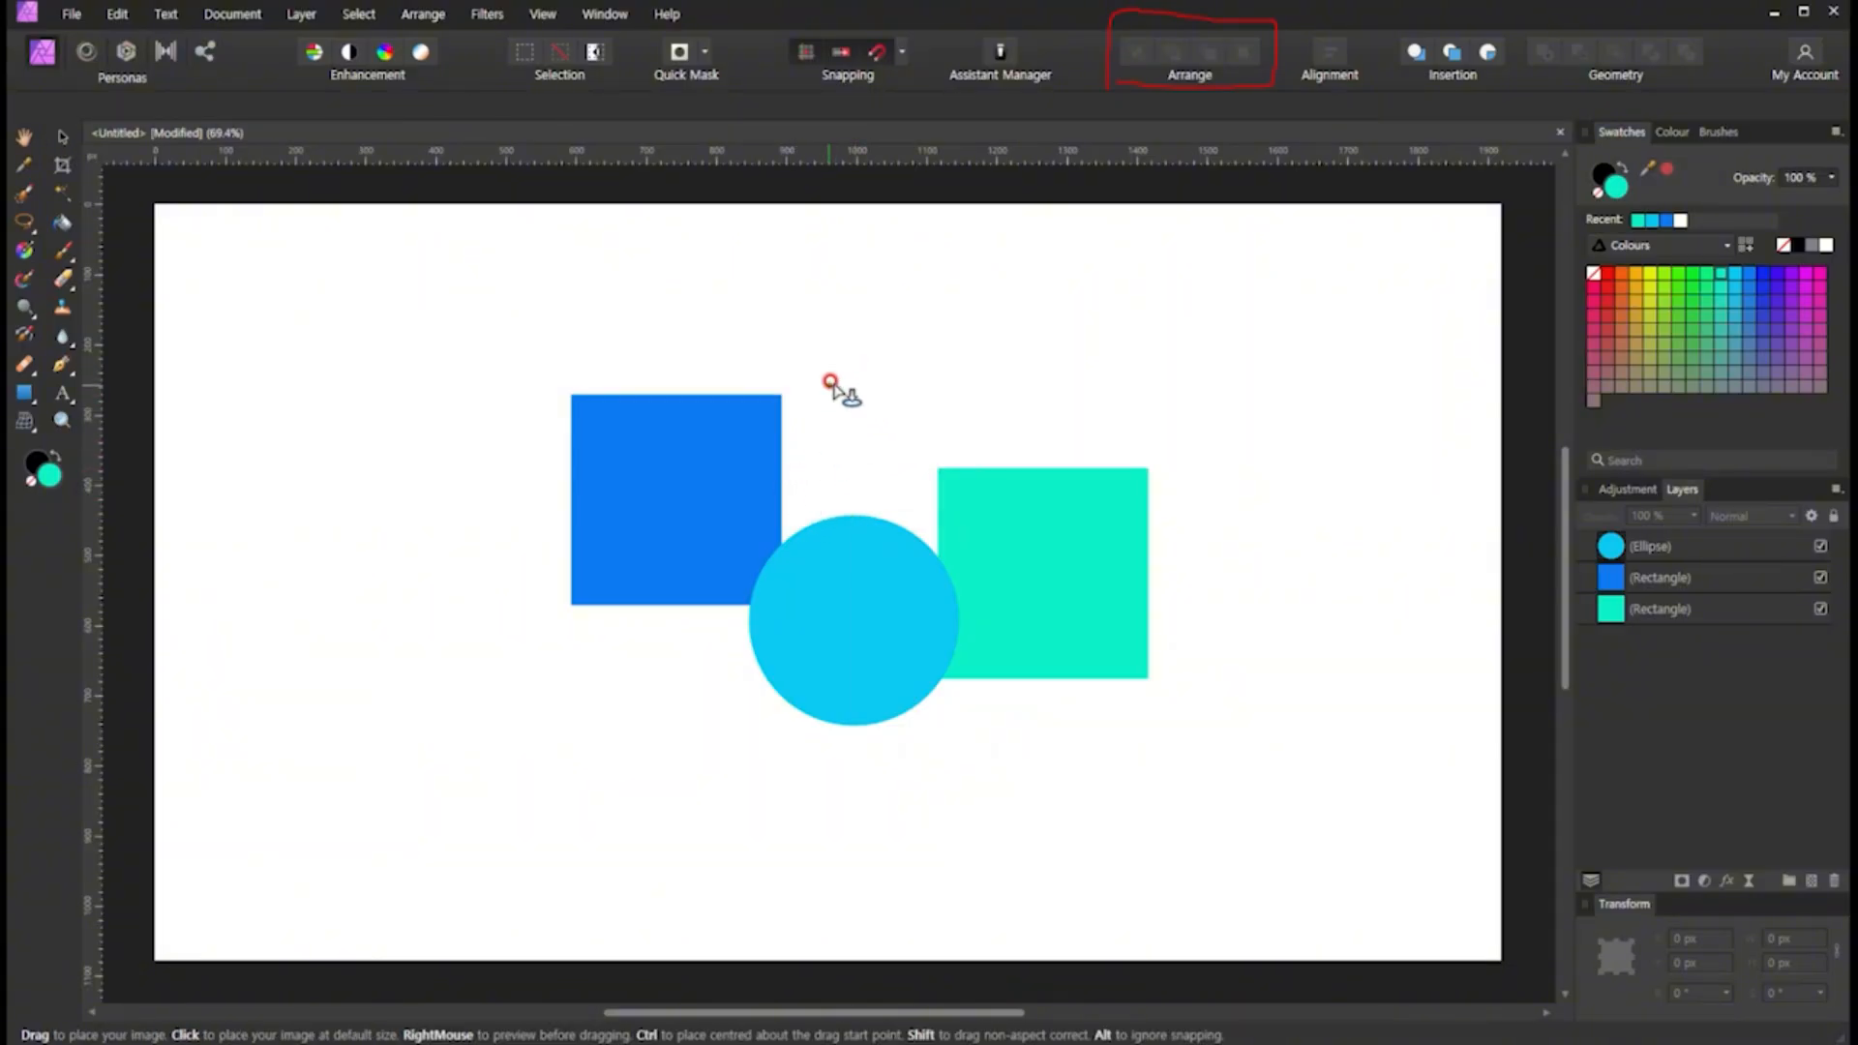
{"action": "left_click_drag", "start_coordinate": [192, 217], "coordinate": [1307, 762]}
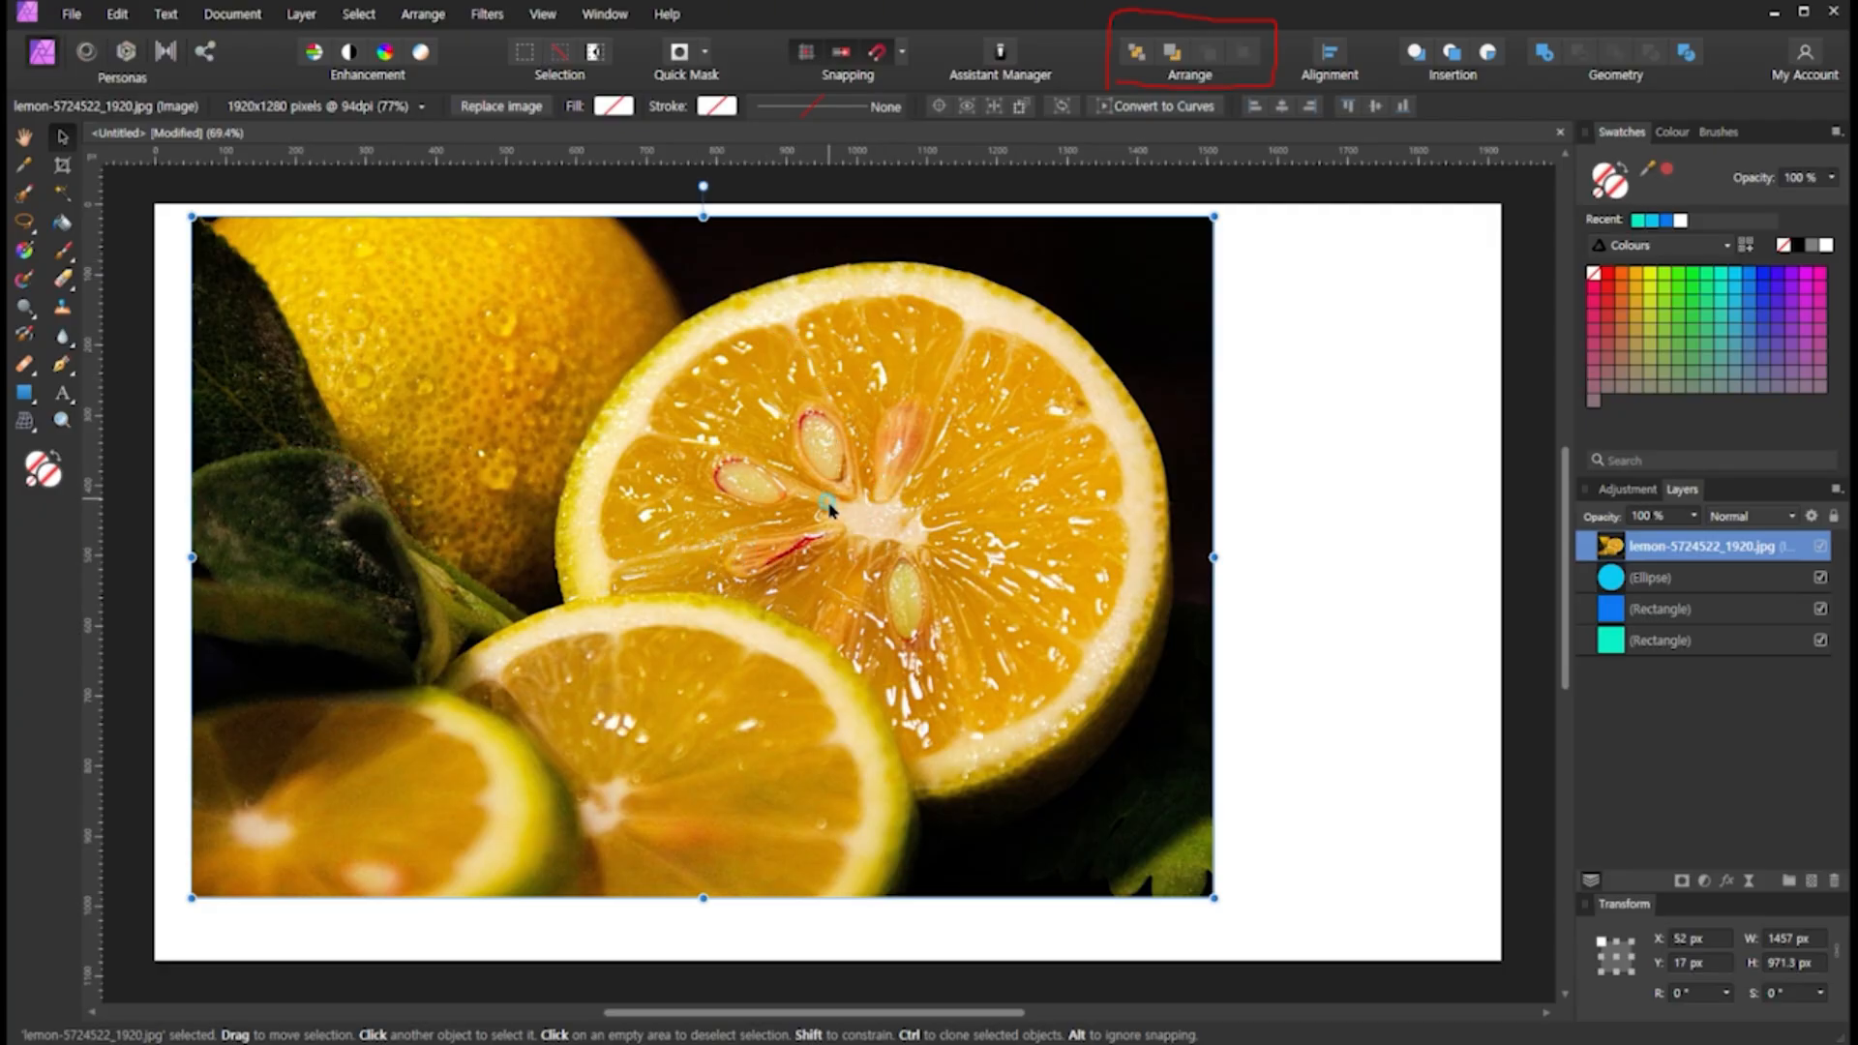
Move the lemon image to about X 59 px, Y 41.3 px, reorder its layer below the three shapes, and deselect it
{"action": "left_click_drag", "start_coordinate": [829, 510], "coordinate": [834, 527]}
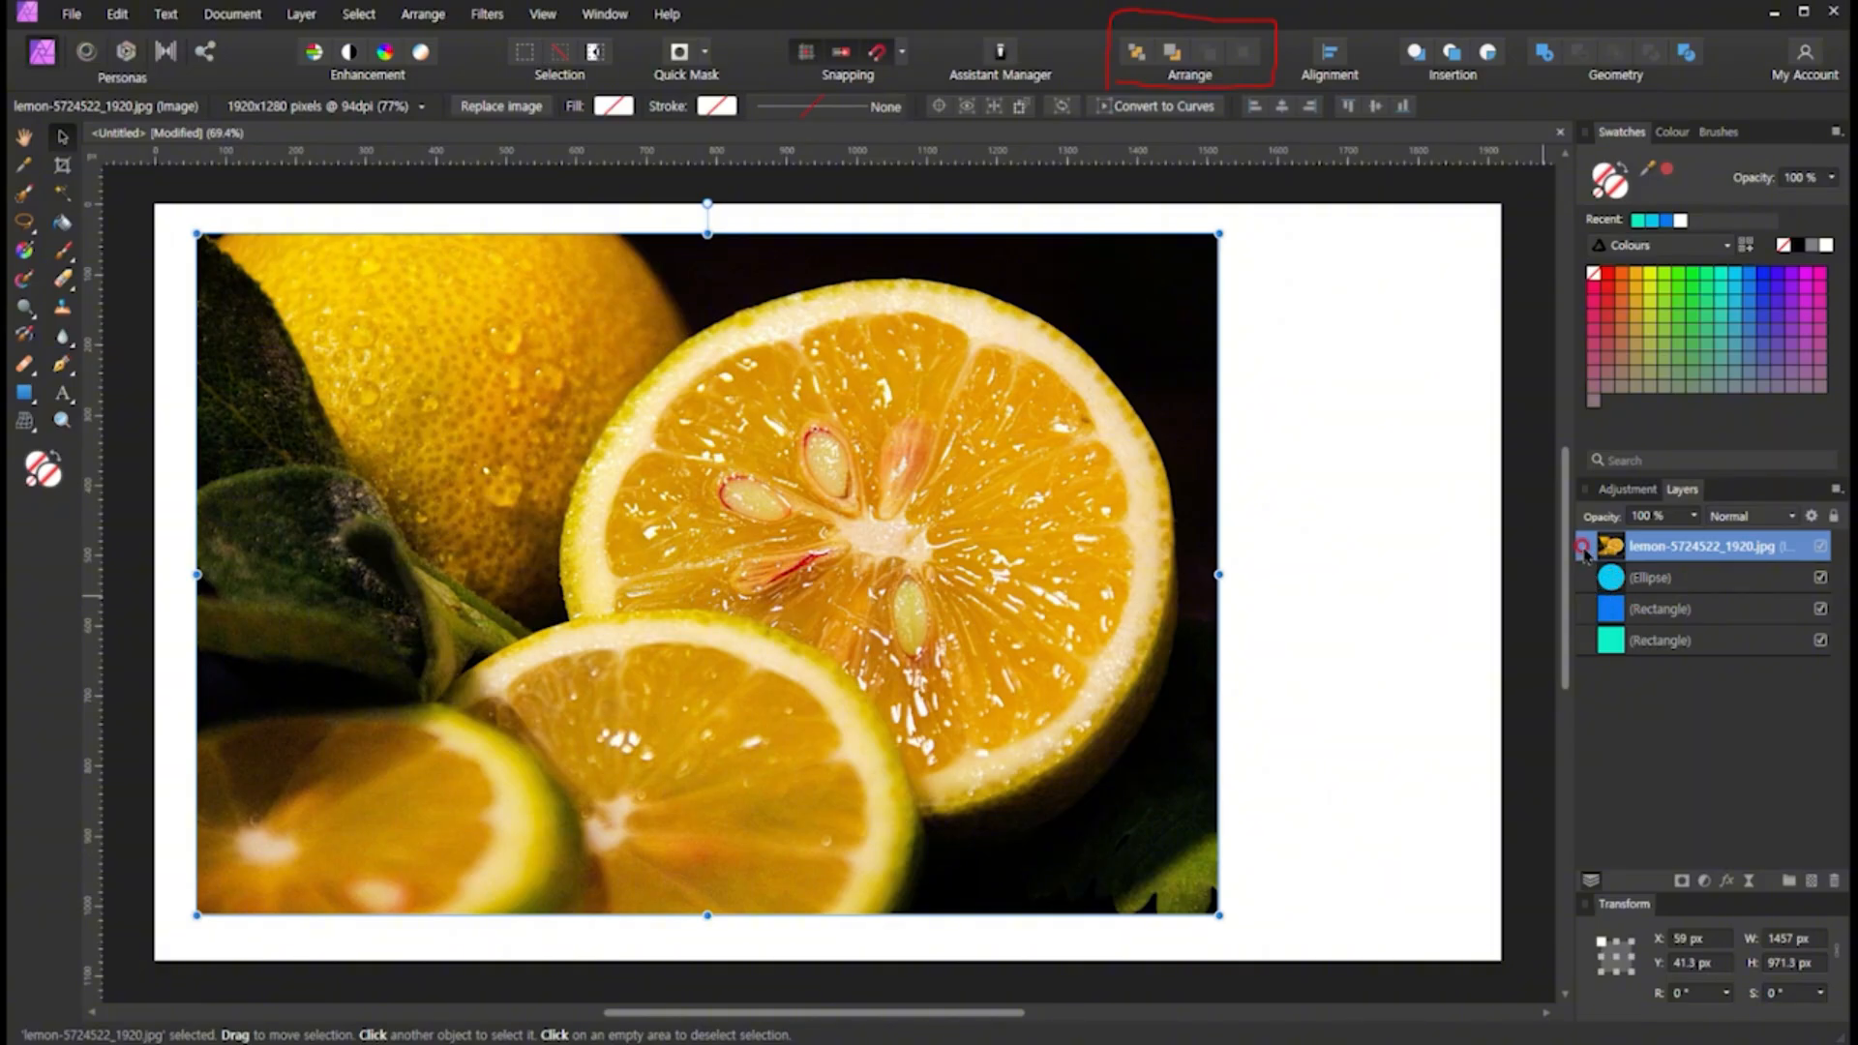
{"action": "left_click_drag", "start_coordinate": [1583, 548], "coordinate": [1586, 662]}
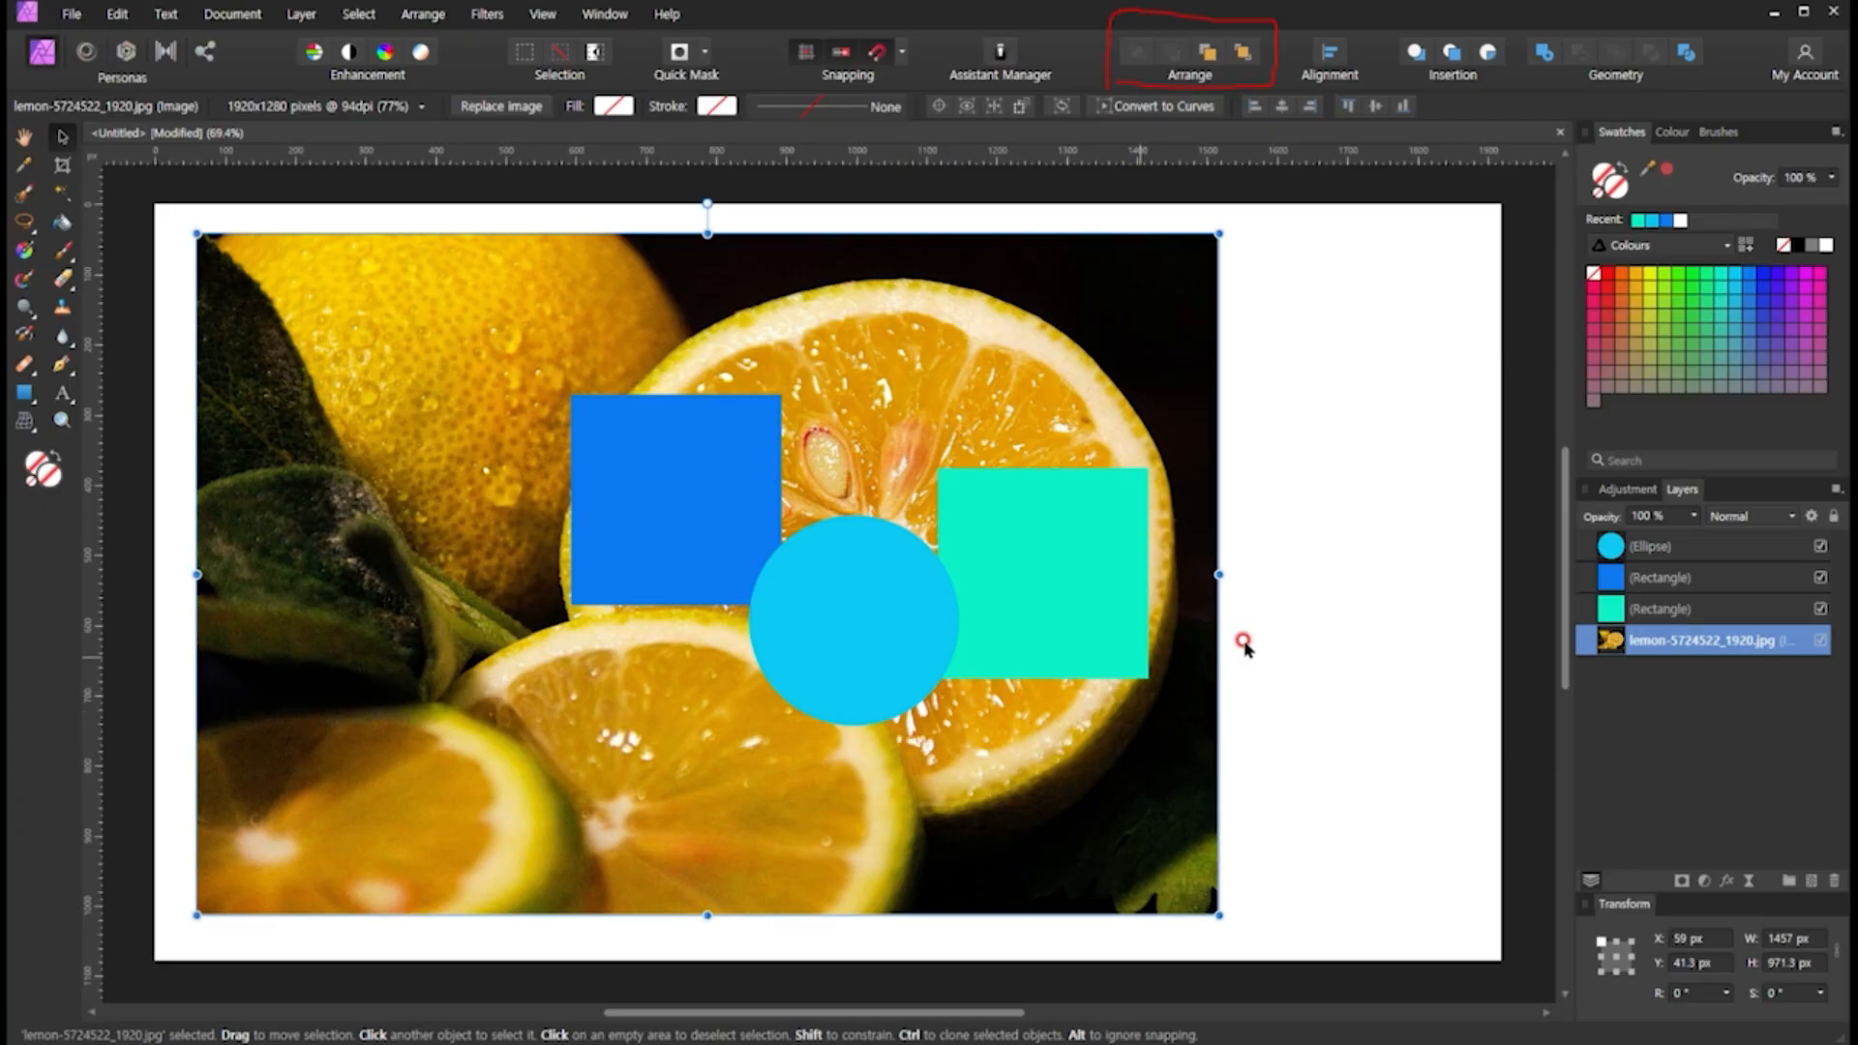
{"action": "left_click", "coordinate": [1293, 630]}
Arrange the shapes over the lemon image's right edge: green square uppermost, circle in the middle, blue square lowest at about X 1456 px, Y 631 px
{"action": "left_click_drag", "start_coordinate": [1107, 601], "coordinate": [1330, 438]}
{"action": "left_click_drag", "start_coordinate": [847, 687], "coordinate": [1182, 649]}
{"action": "left_click_drag", "start_coordinate": [663, 539], "coordinate": [1269, 791]}
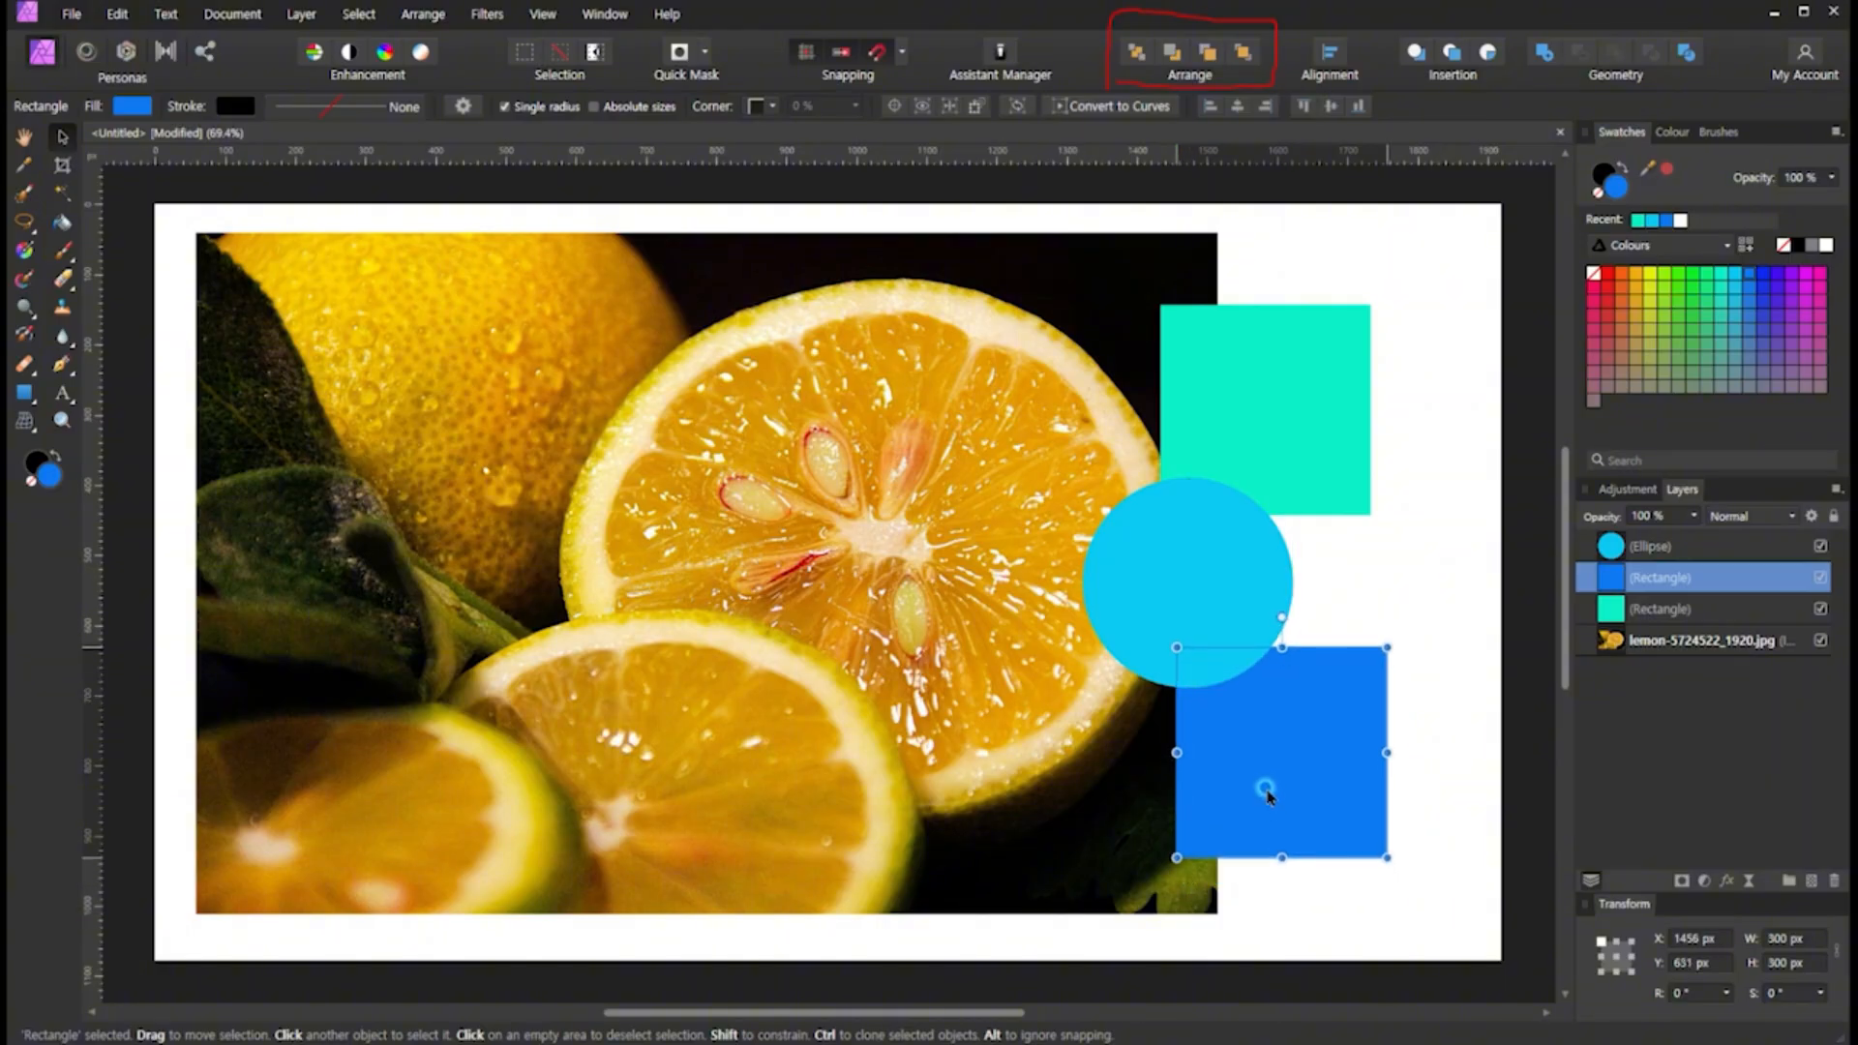
{"action": "left_click", "coordinate": [1427, 820]}
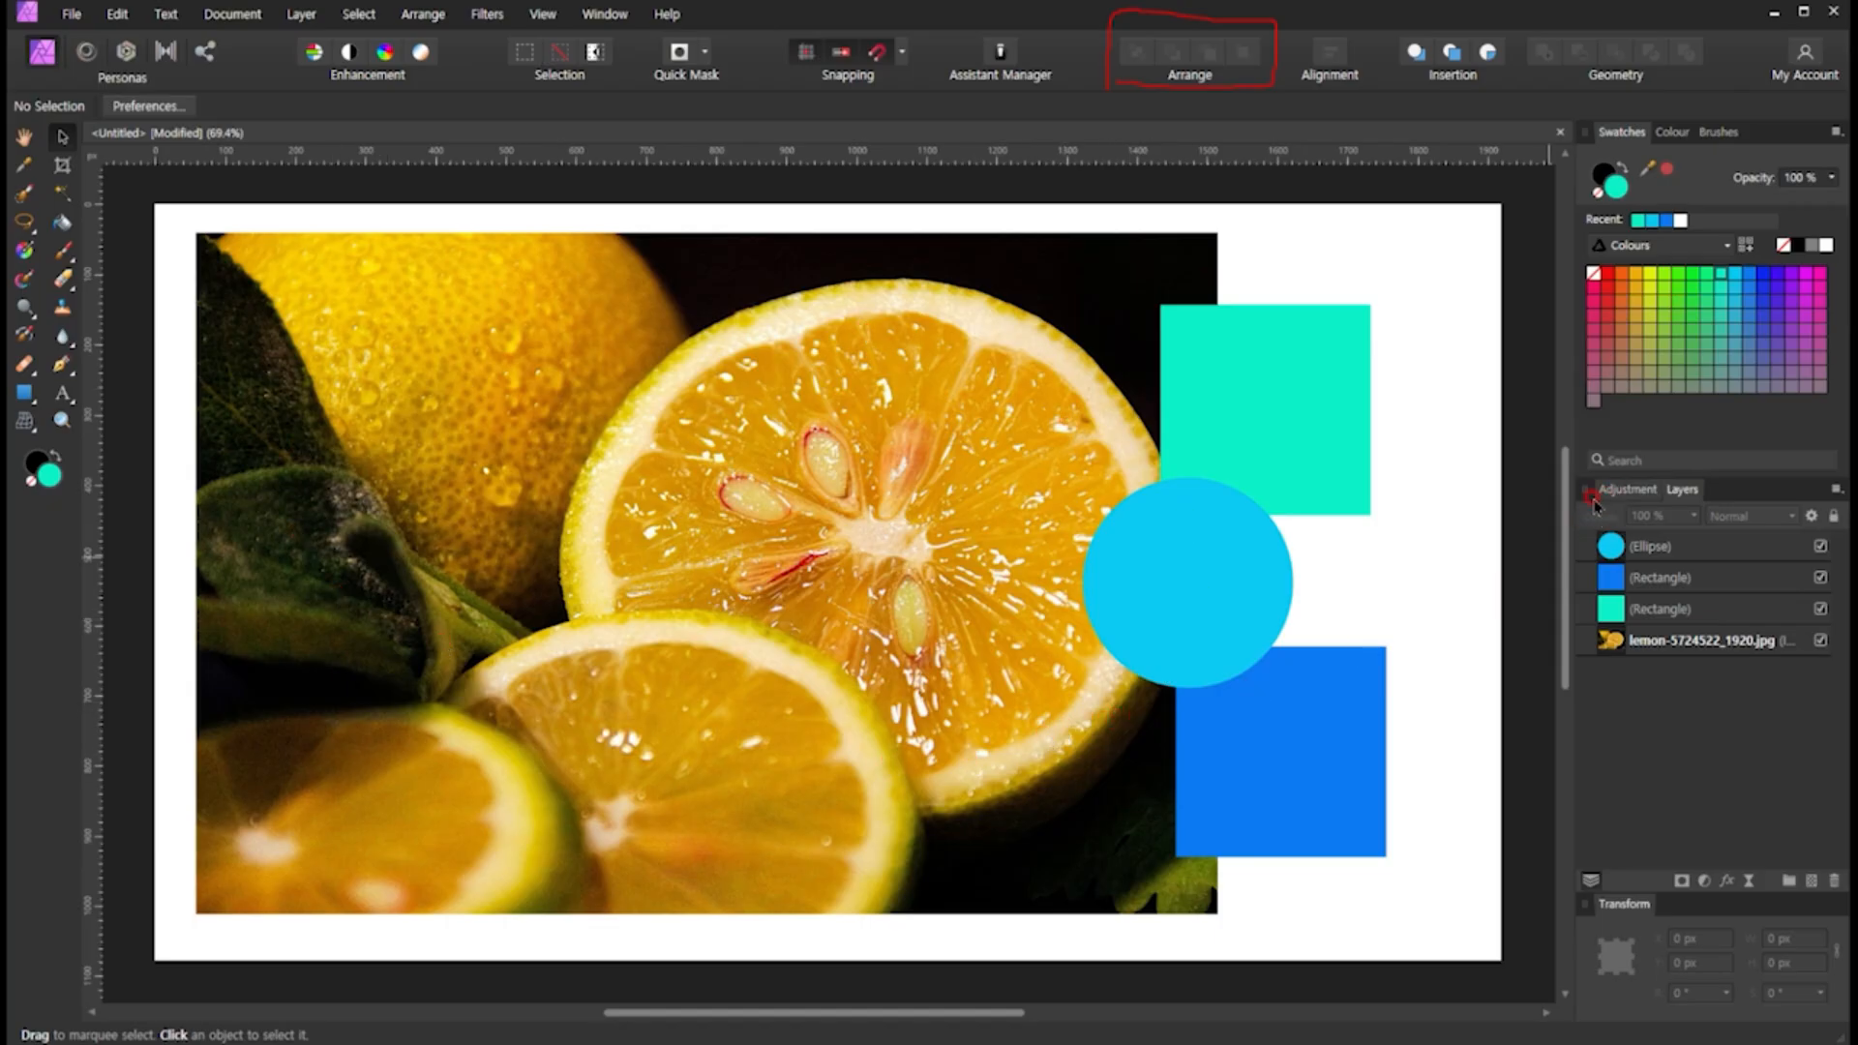
Add a Recolour adjustment to the lemon image using the Default preset
{"action": "left_click", "coordinate": [772, 515]}
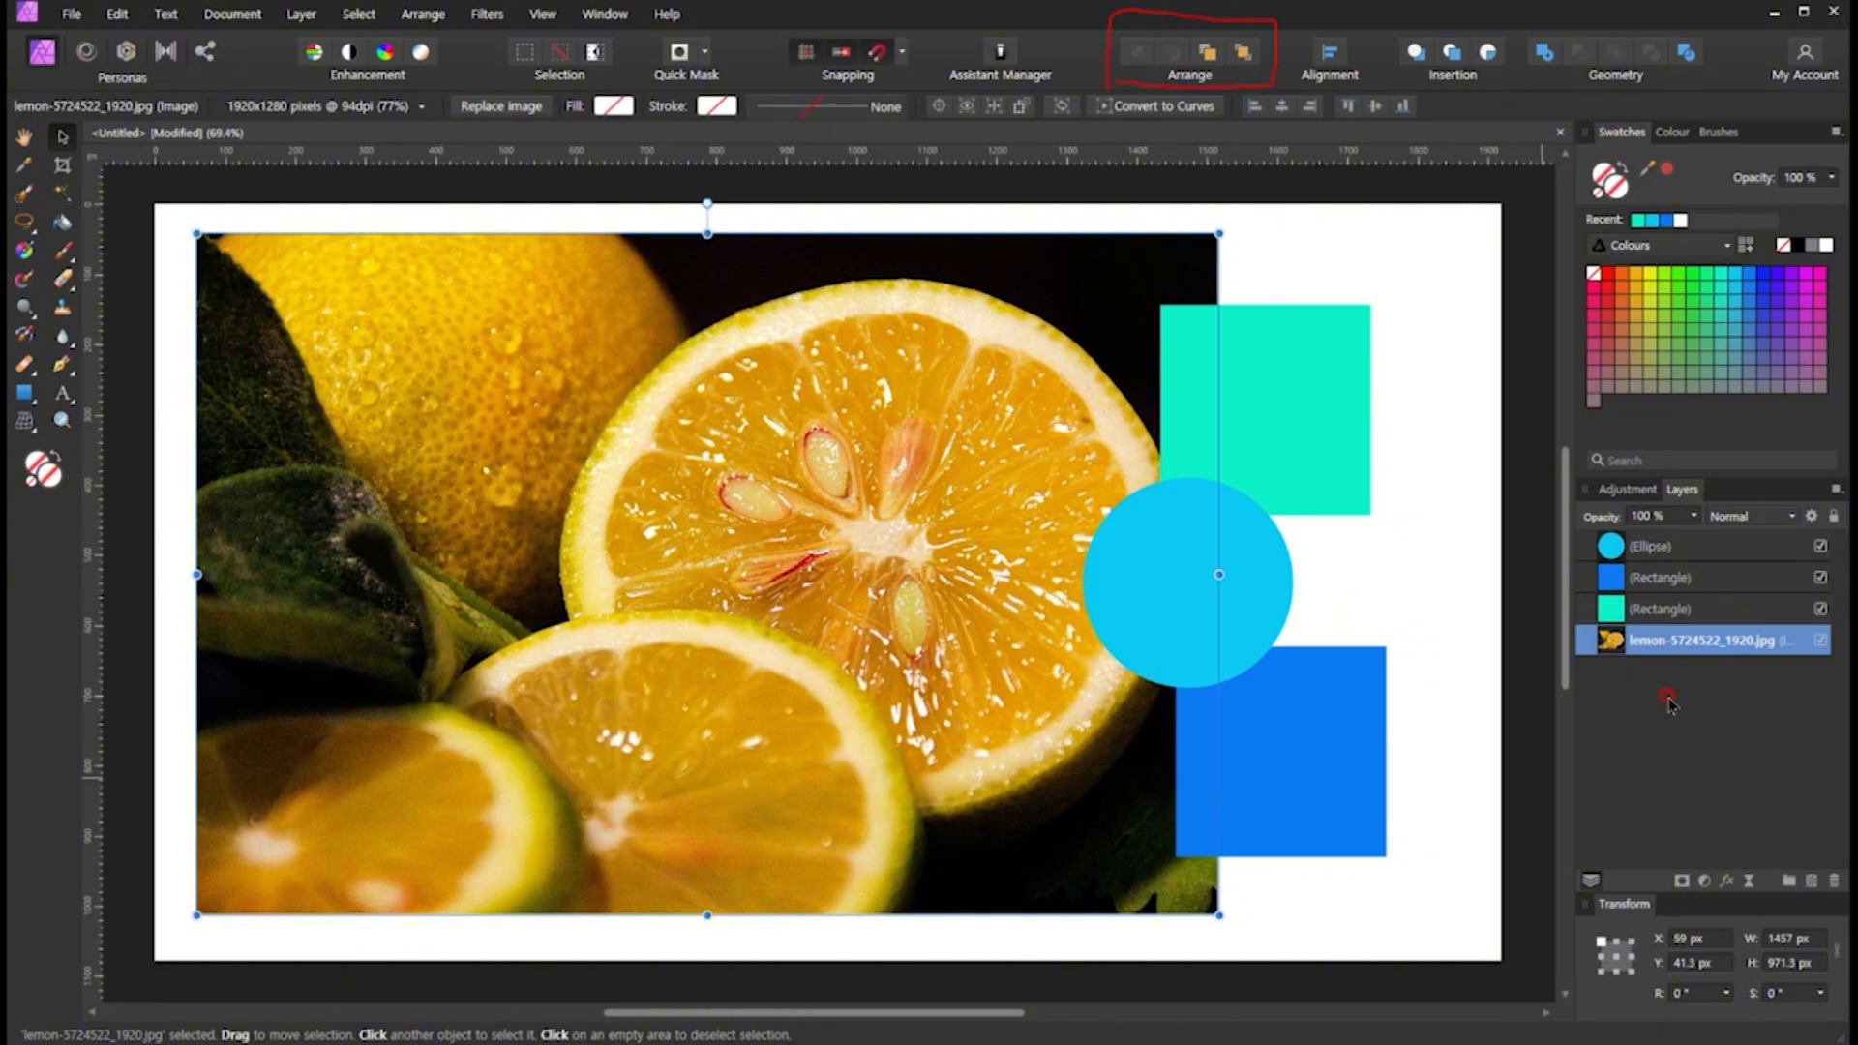
{"action": "left_click", "coordinate": [1630, 491]}
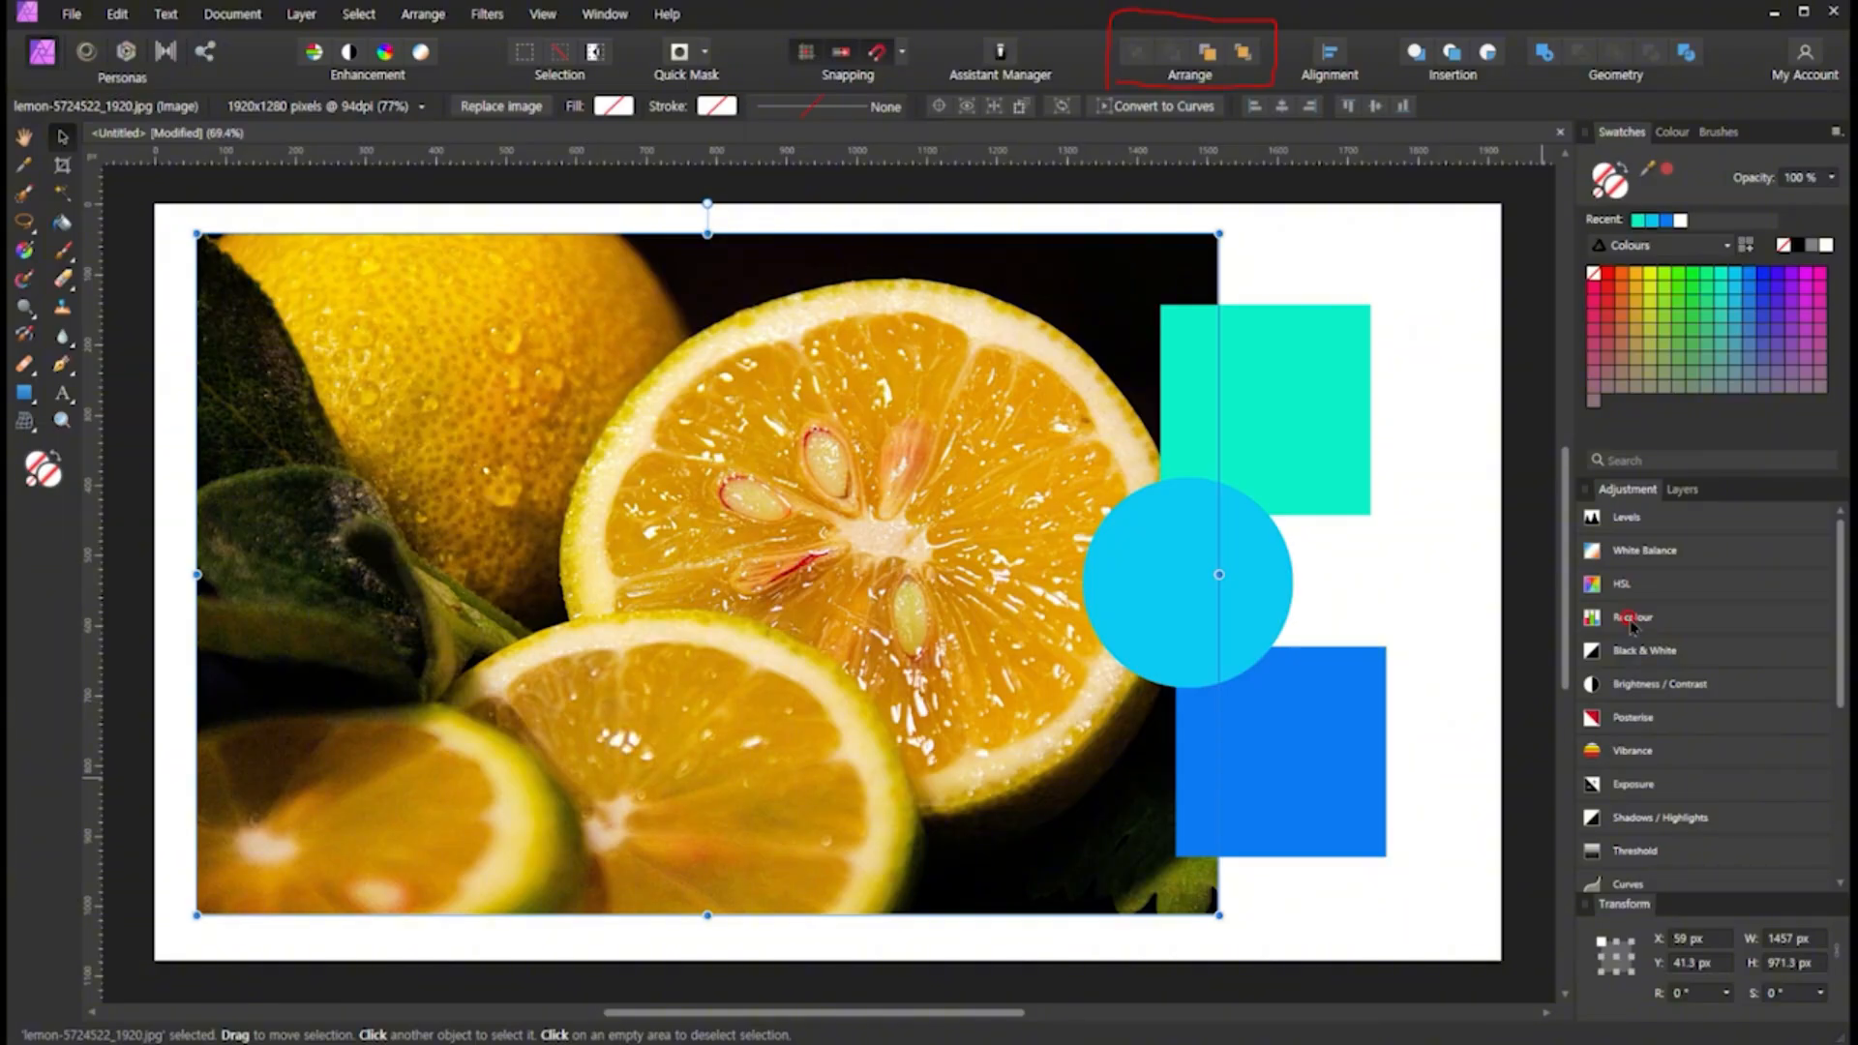
{"action": "mouse_move", "coordinate": [1631, 624]}
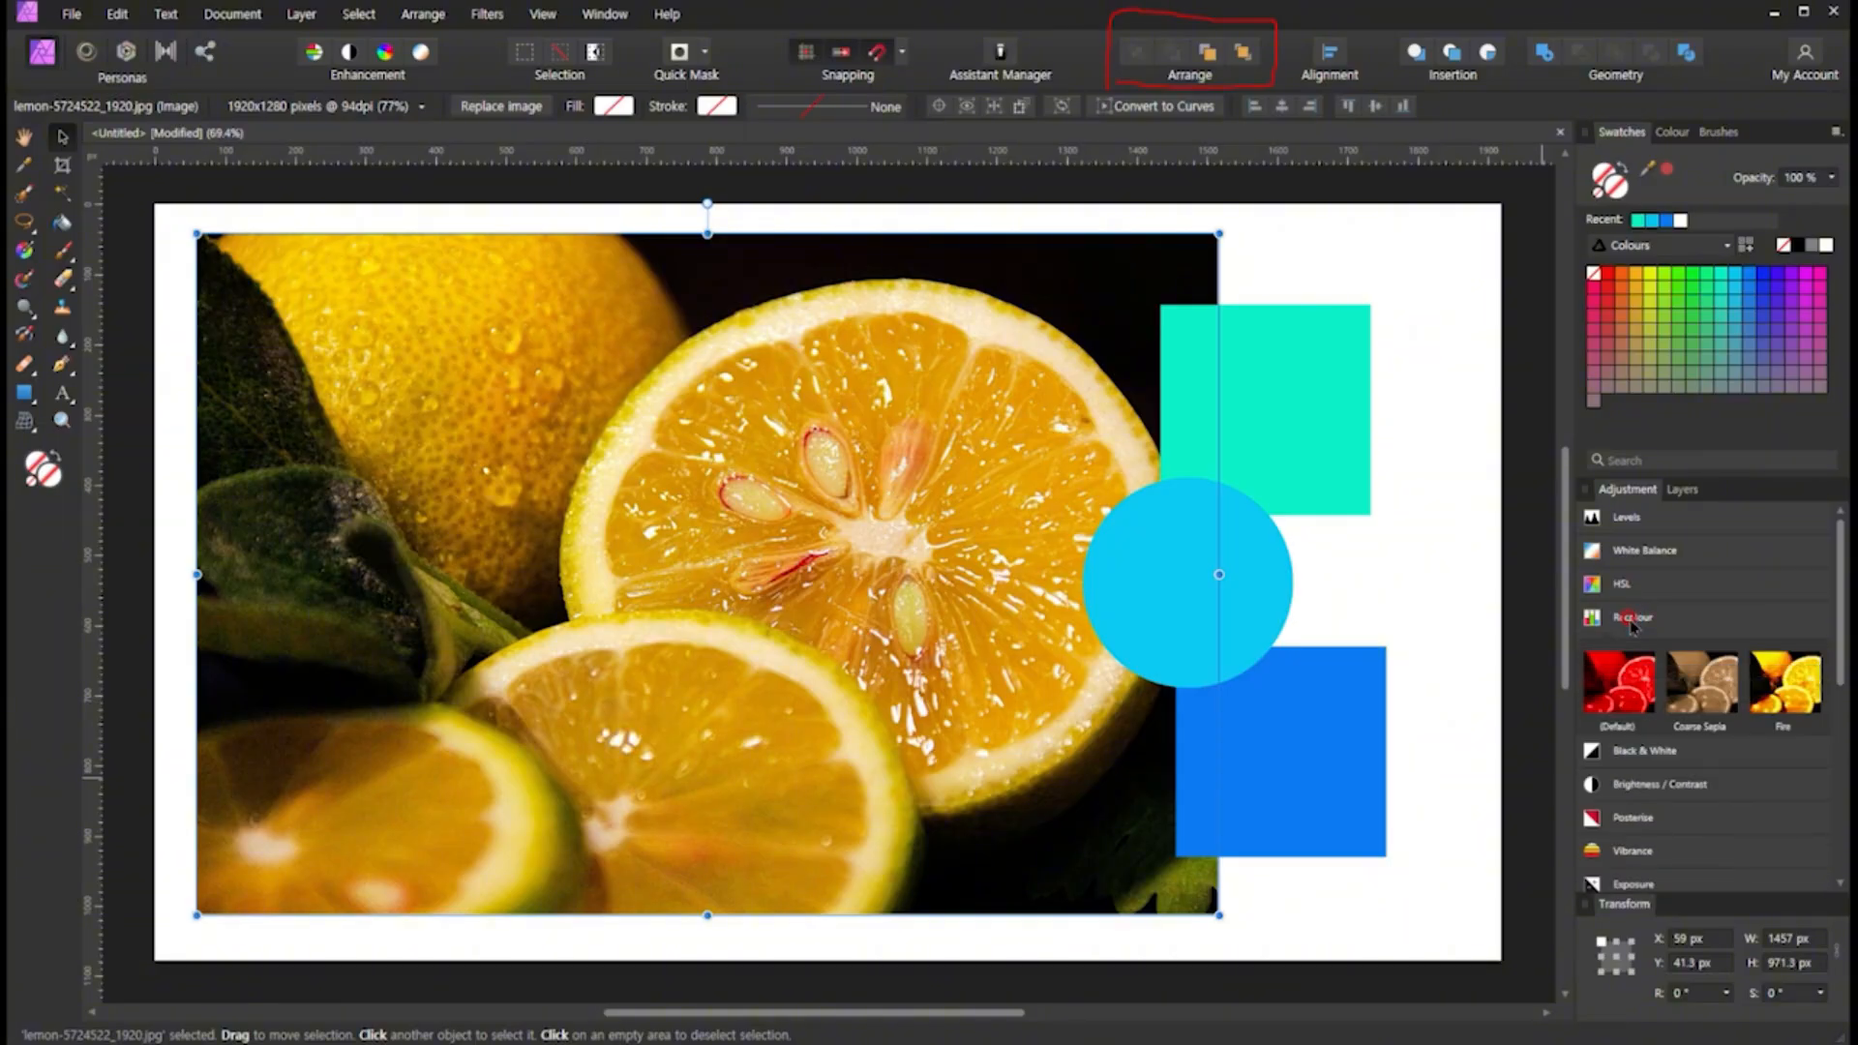
{"action": "left_click", "coordinate": [1638, 696]}
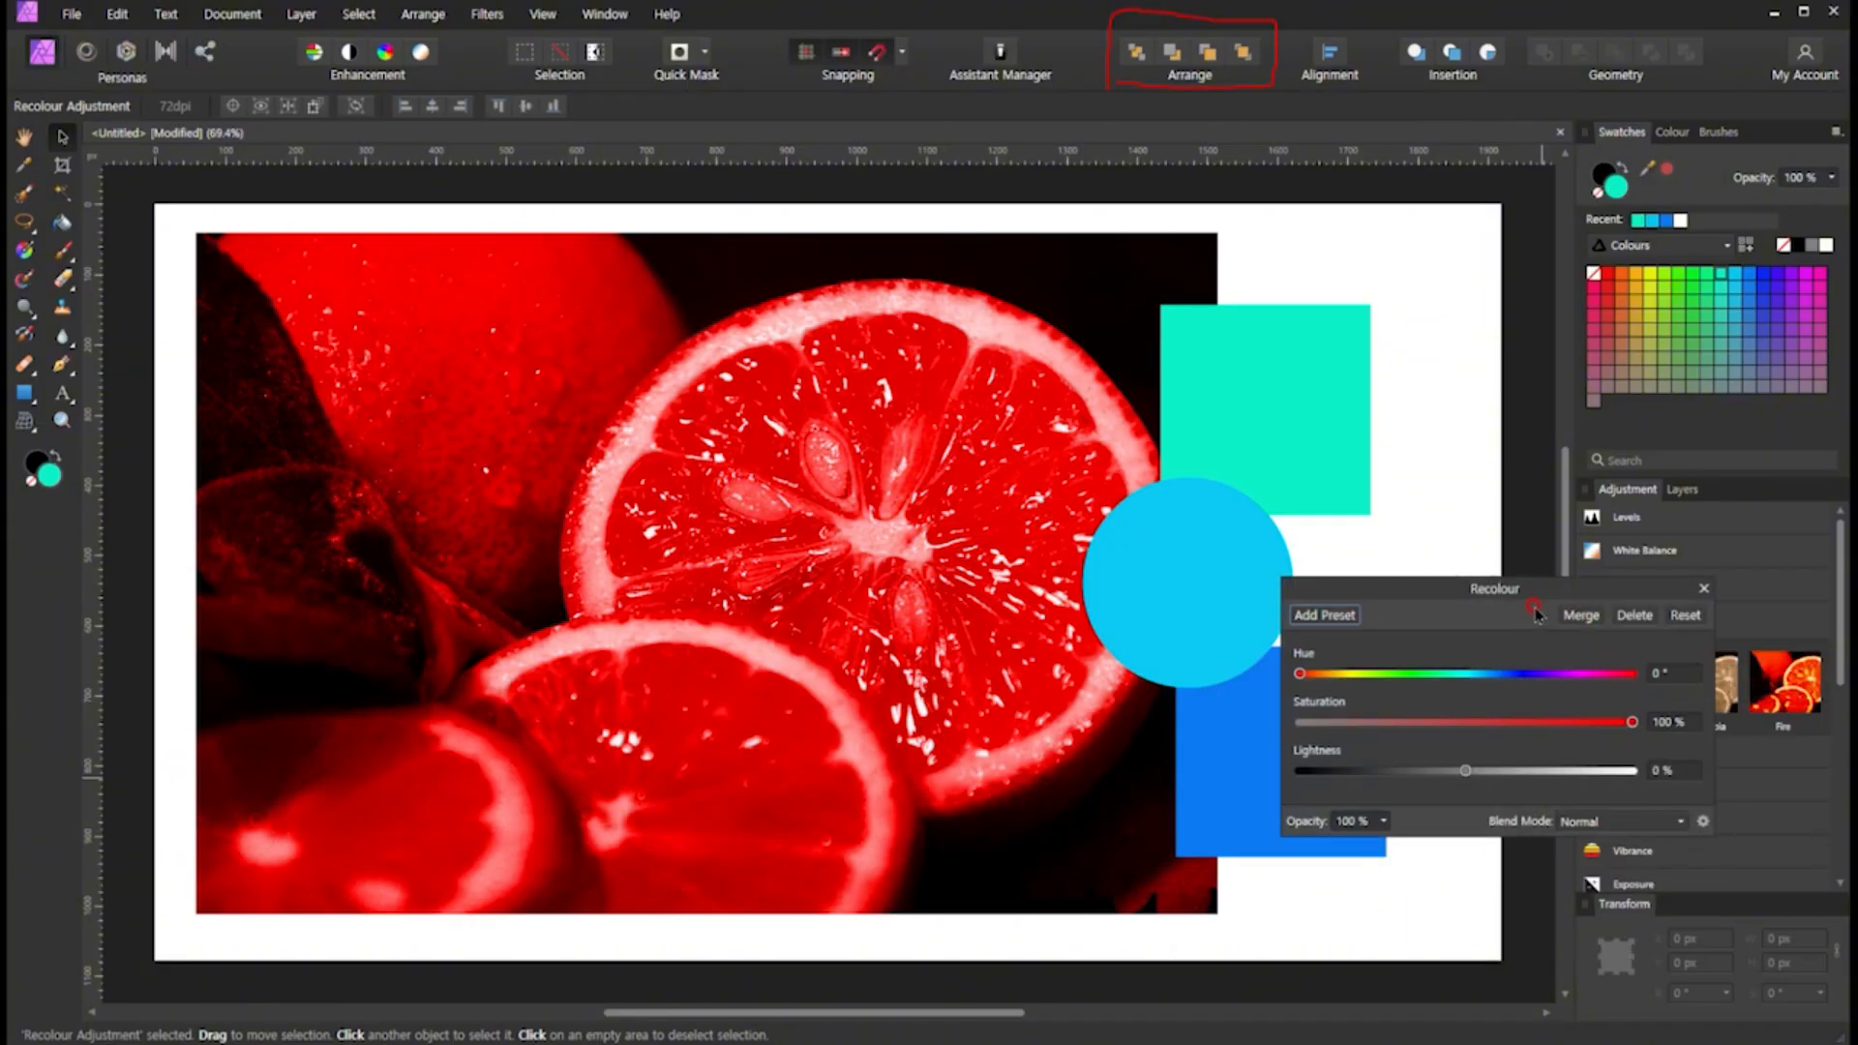
Set the Recolour hue to 70° and saturation to 65 %, and return to the layer stack
{"action": "left_click_drag", "start_coordinate": [1521, 587], "coordinate": [1538, 466]}
{"action": "left_click_drag", "start_coordinate": [1318, 553], "coordinate": [1382, 553]}
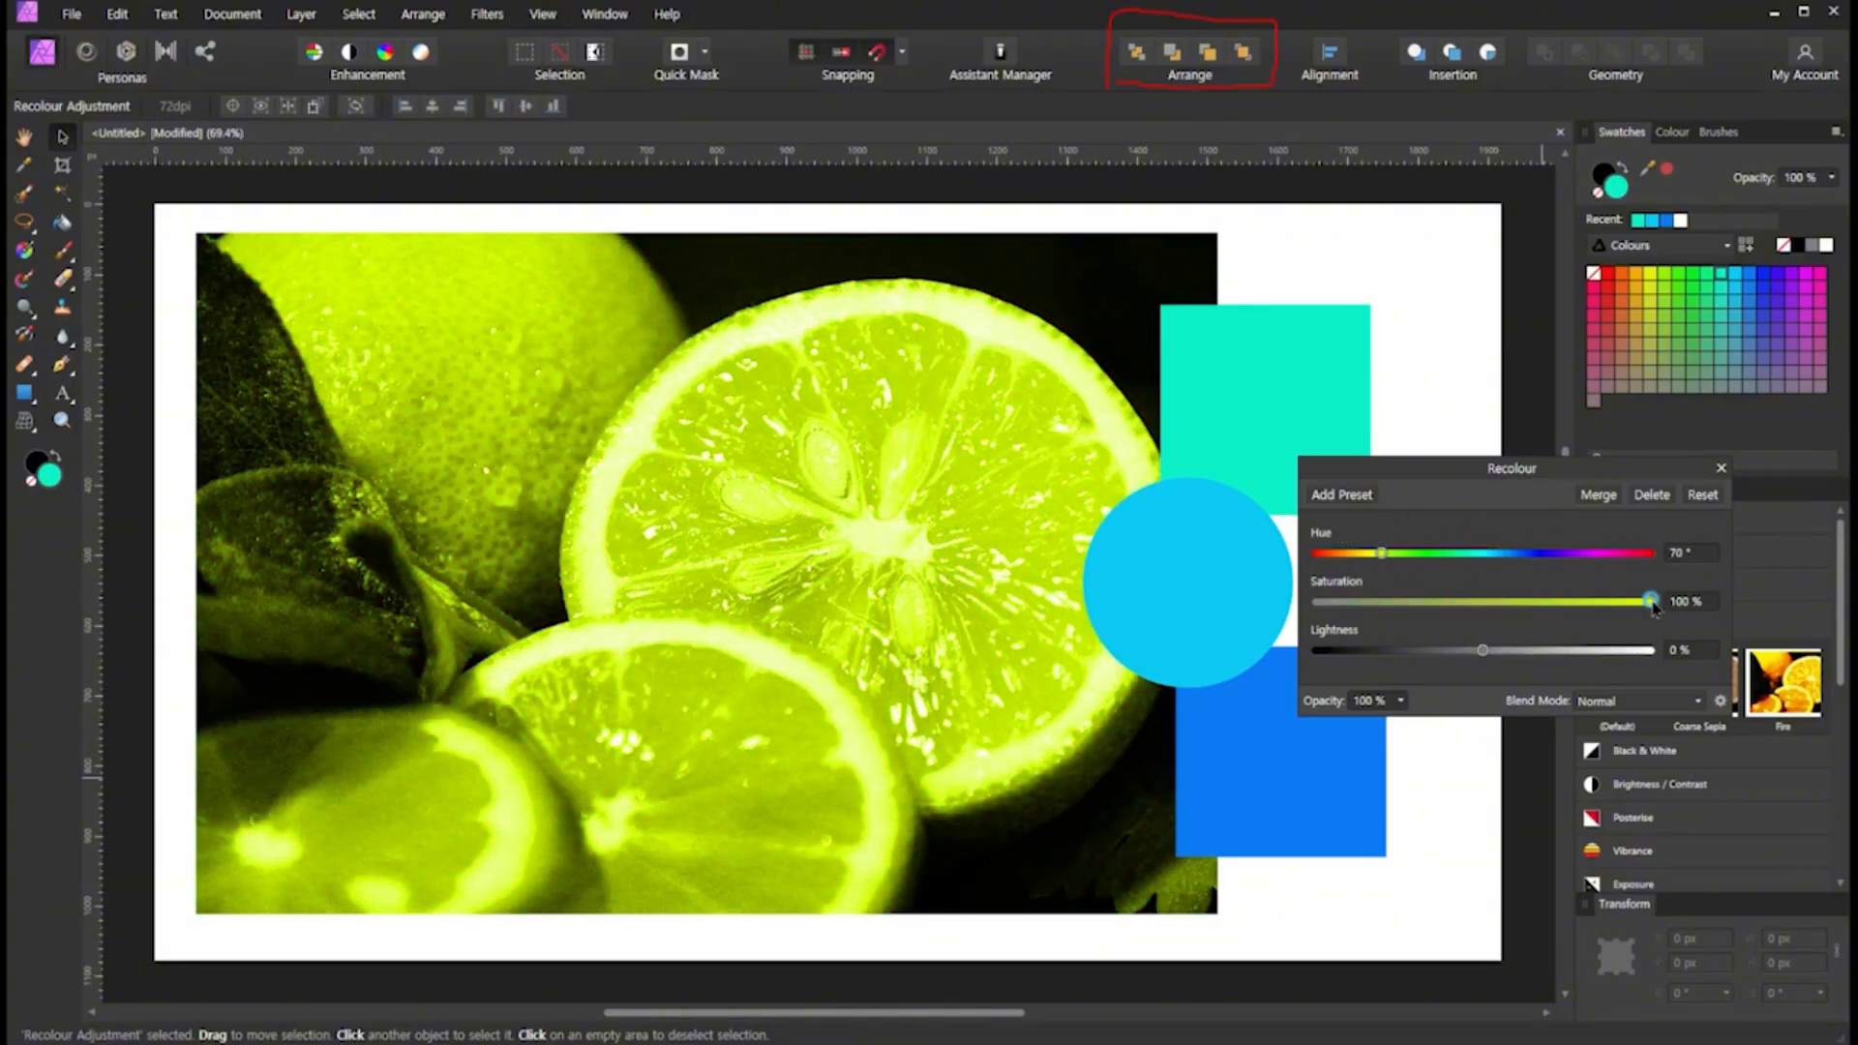
{"action": "left_click_drag", "start_coordinate": [1650, 601], "coordinate": [1487, 656]}
{"action": "left_click", "coordinate": [1483, 647]}
{"action": "left_click", "coordinate": [1485, 641]}
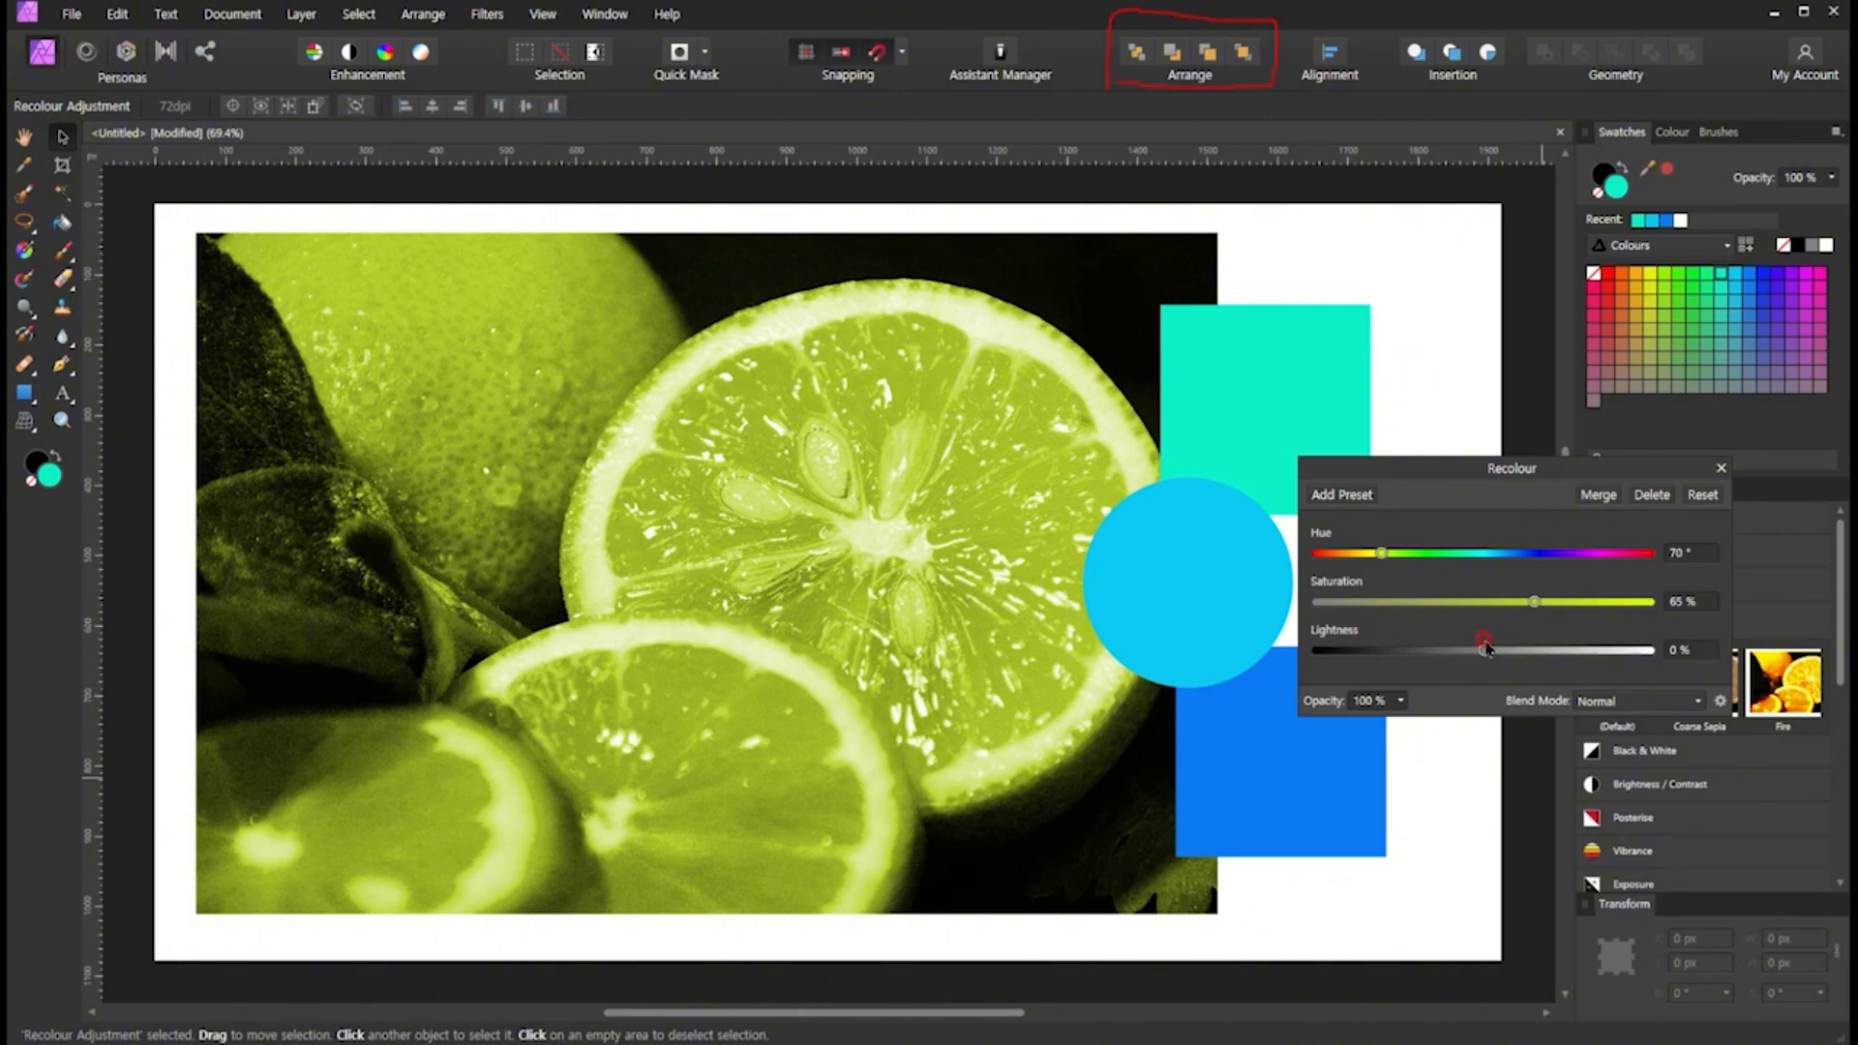
{"action": "left_click", "coordinate": [1720, 468]}
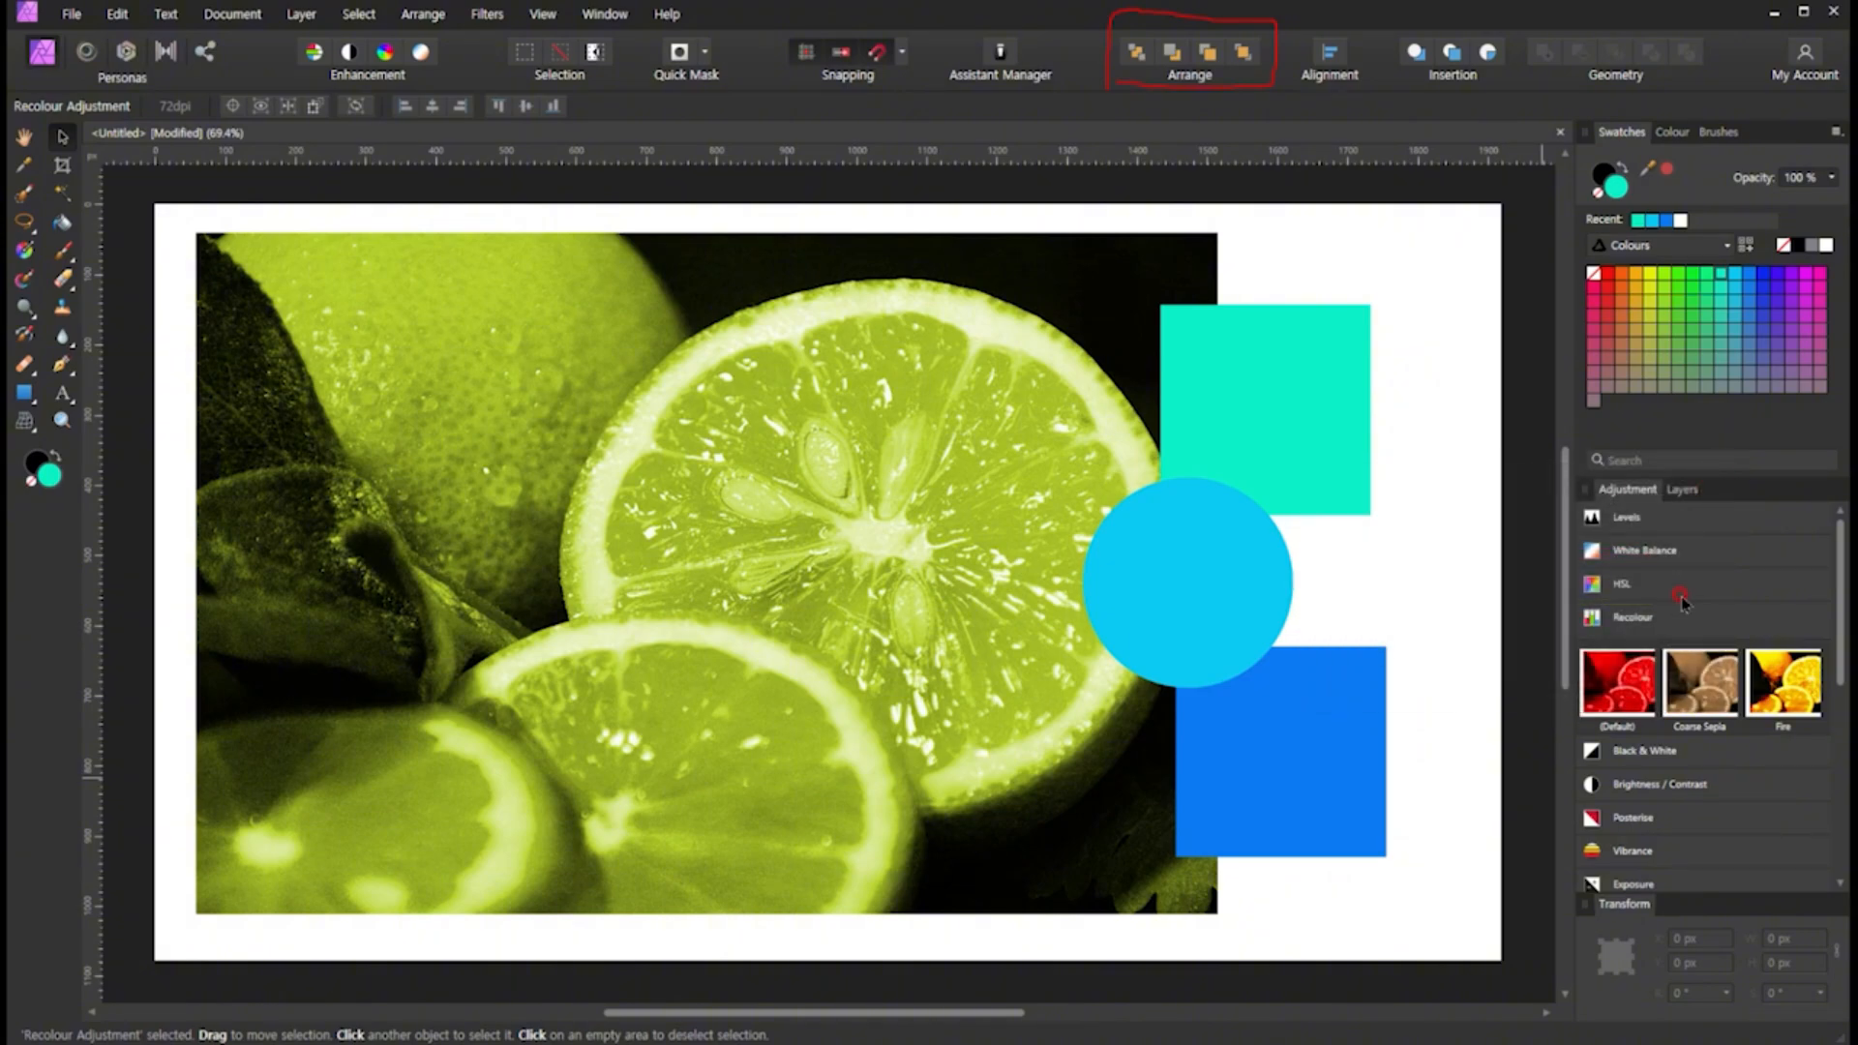
{"action": "left_click", "coordinate": [1681, 489]}
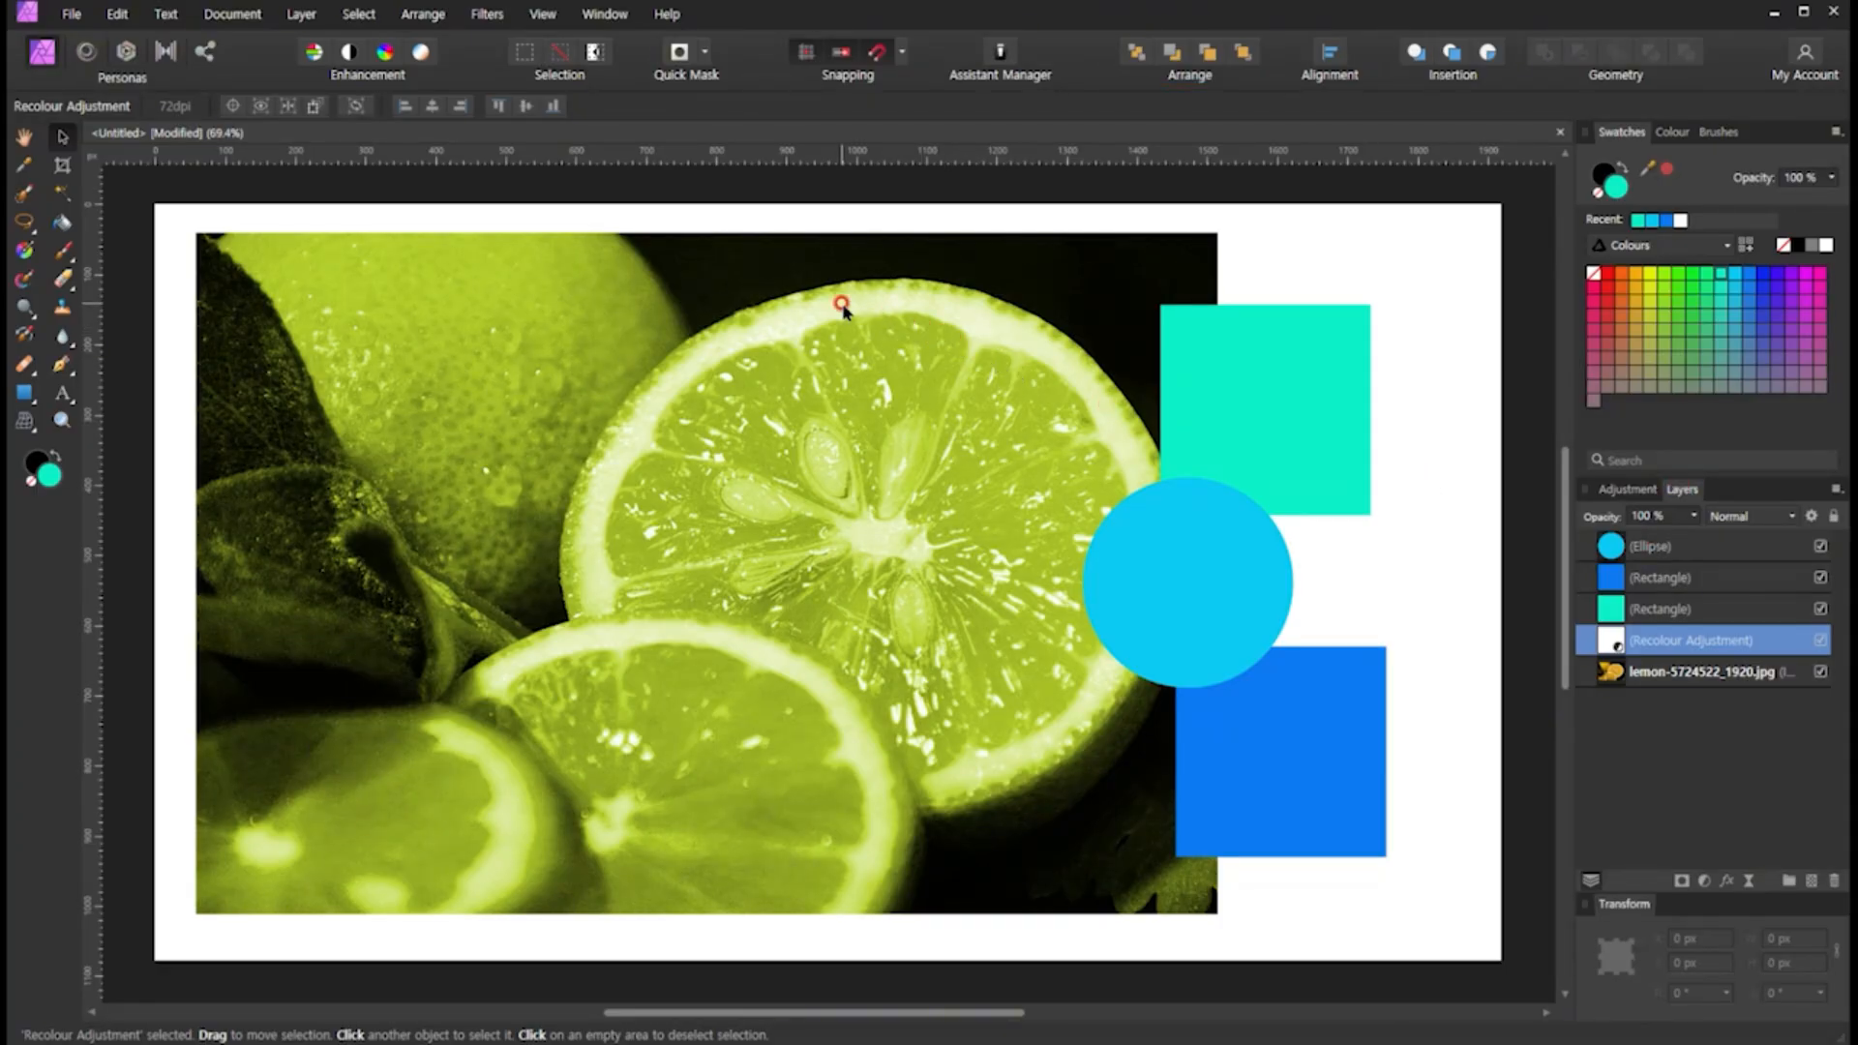
Place the image apple-1532055_1920 about 793 px wide over the lemon picture's upper right and shift it to about X 830.5 px, Y 76 px
{"action": "left_click", "coordinate": [71, 14]}
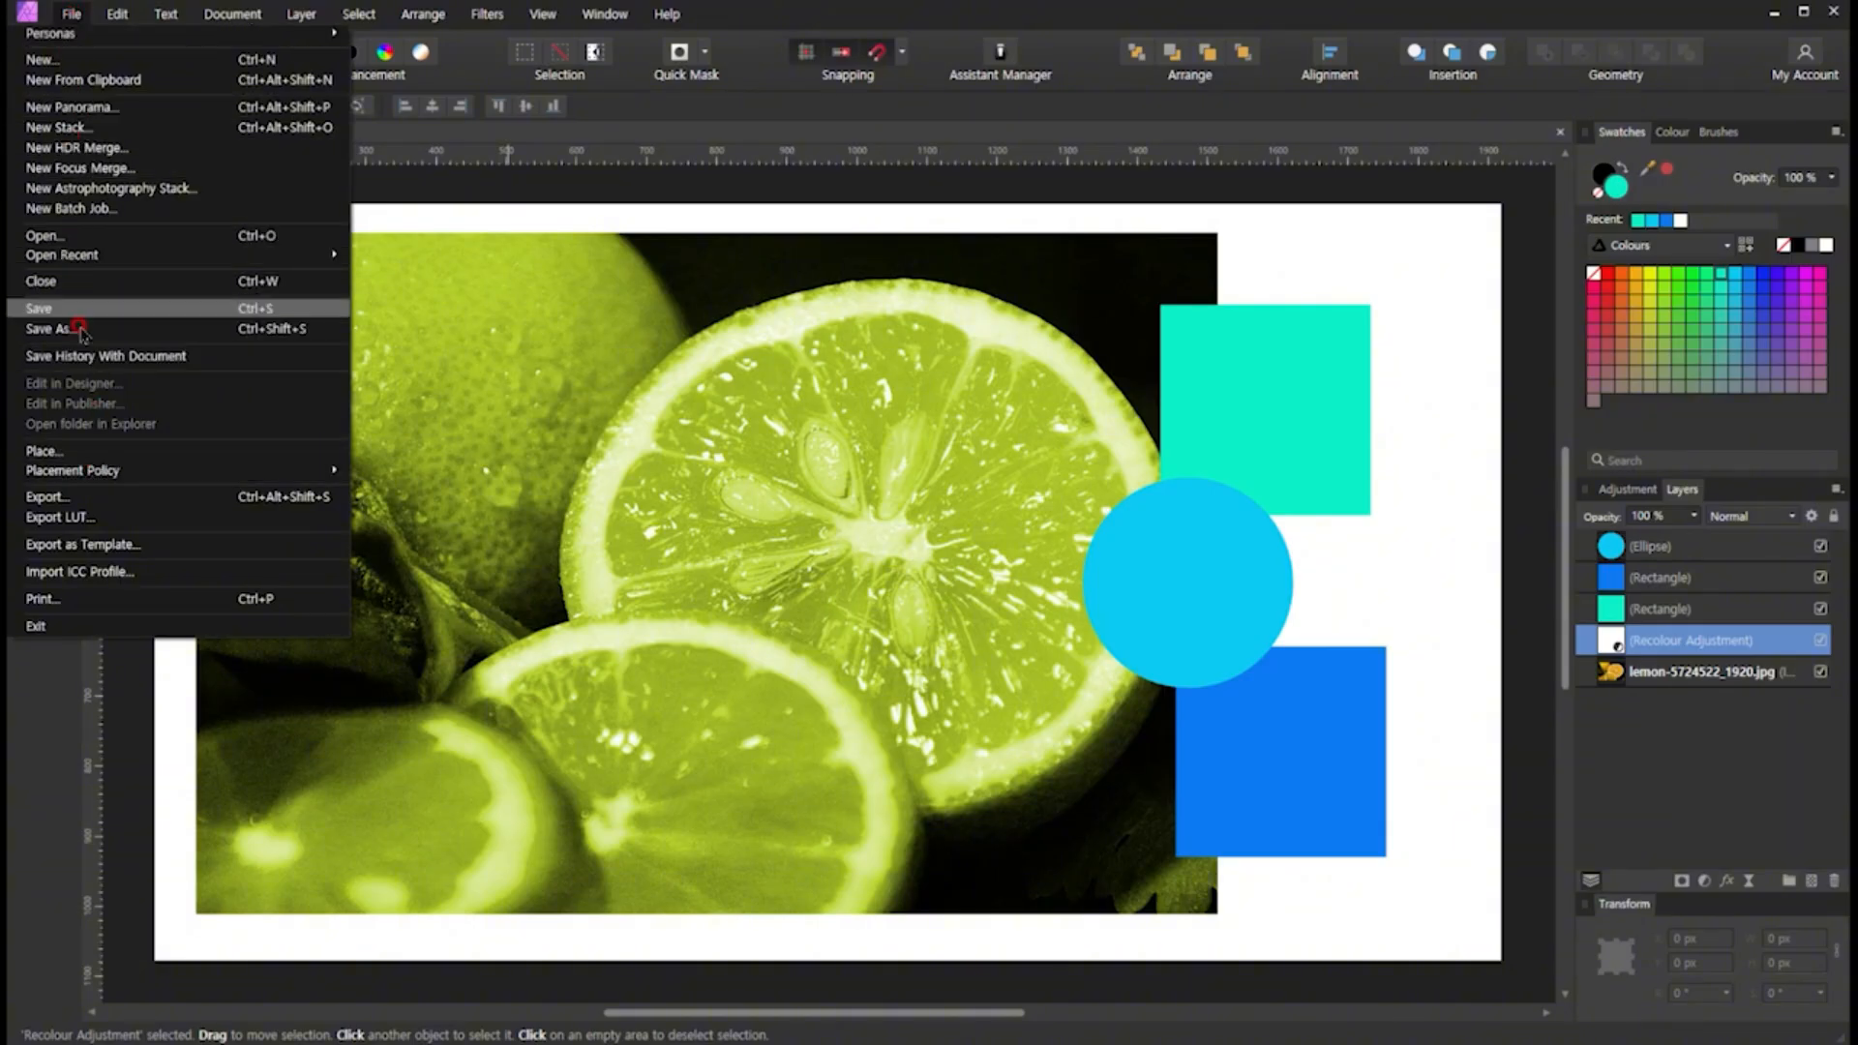
{"action": "left_click", "coordinate": [77, 452]}
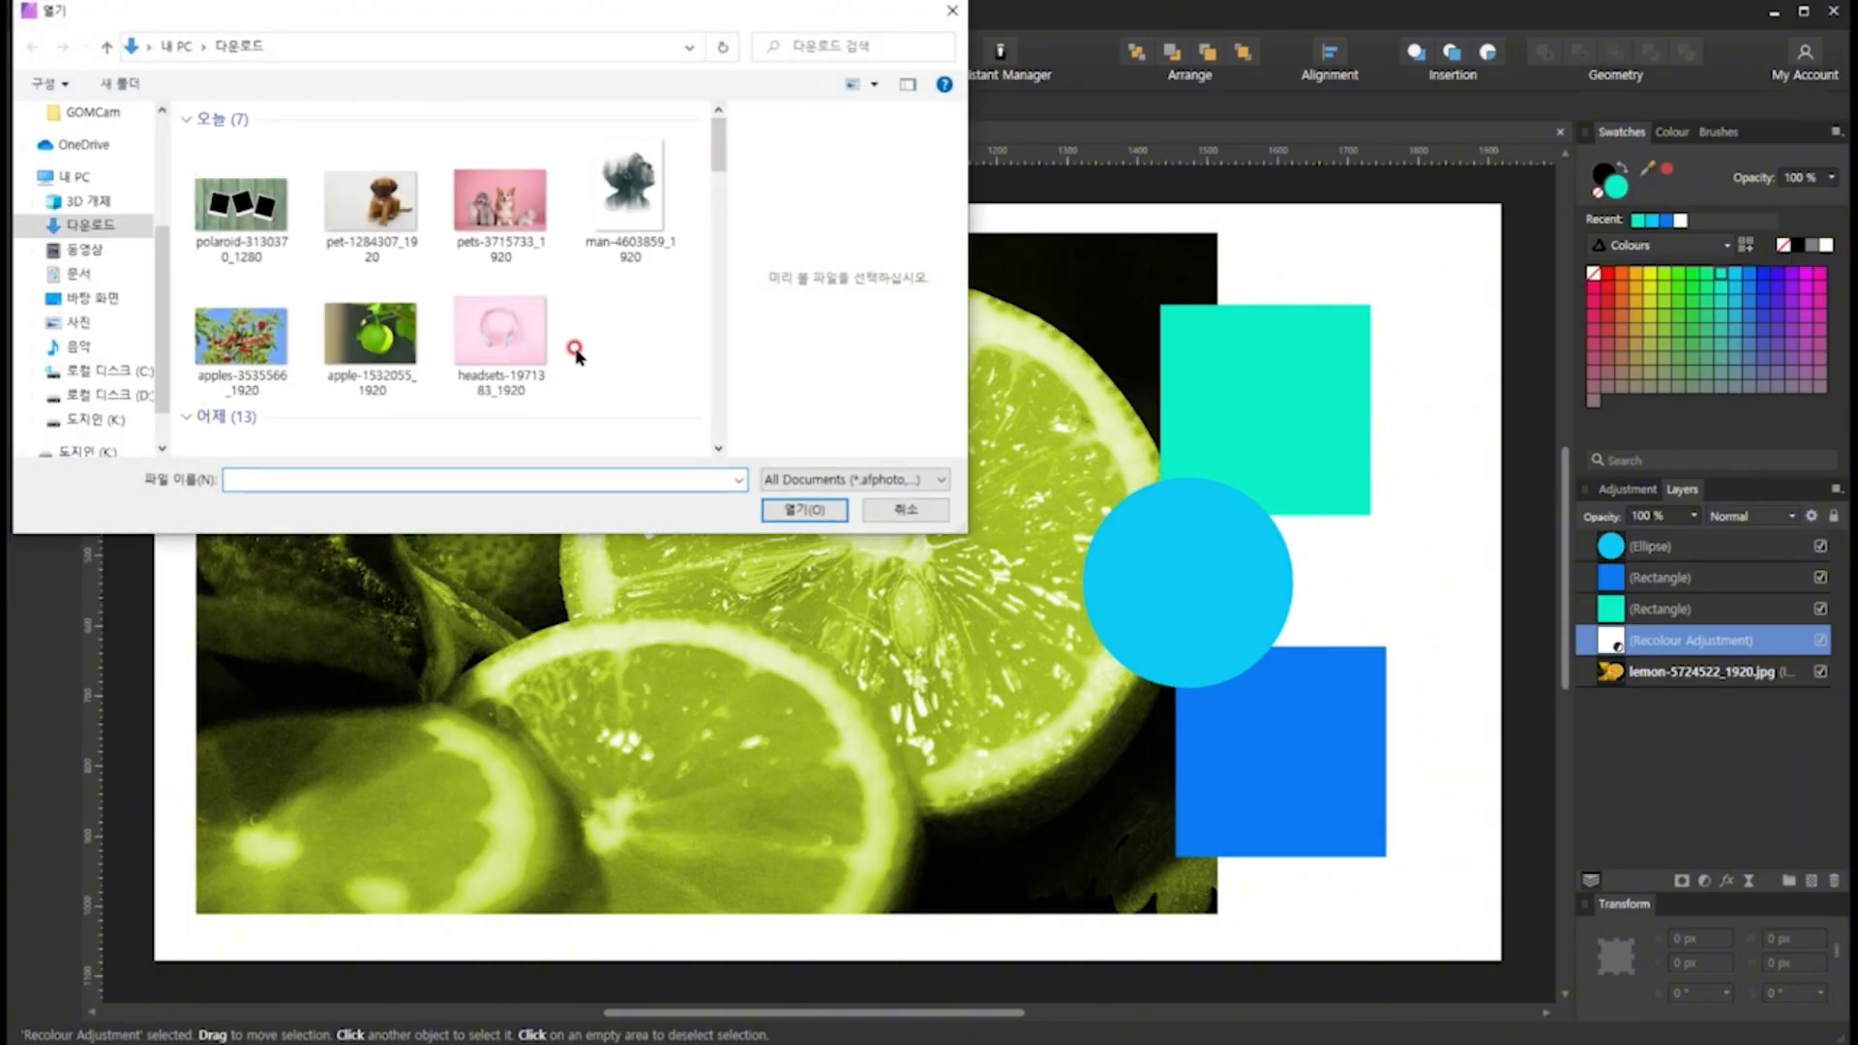
{"action": "left_click", "coordinate": [370, 339]}
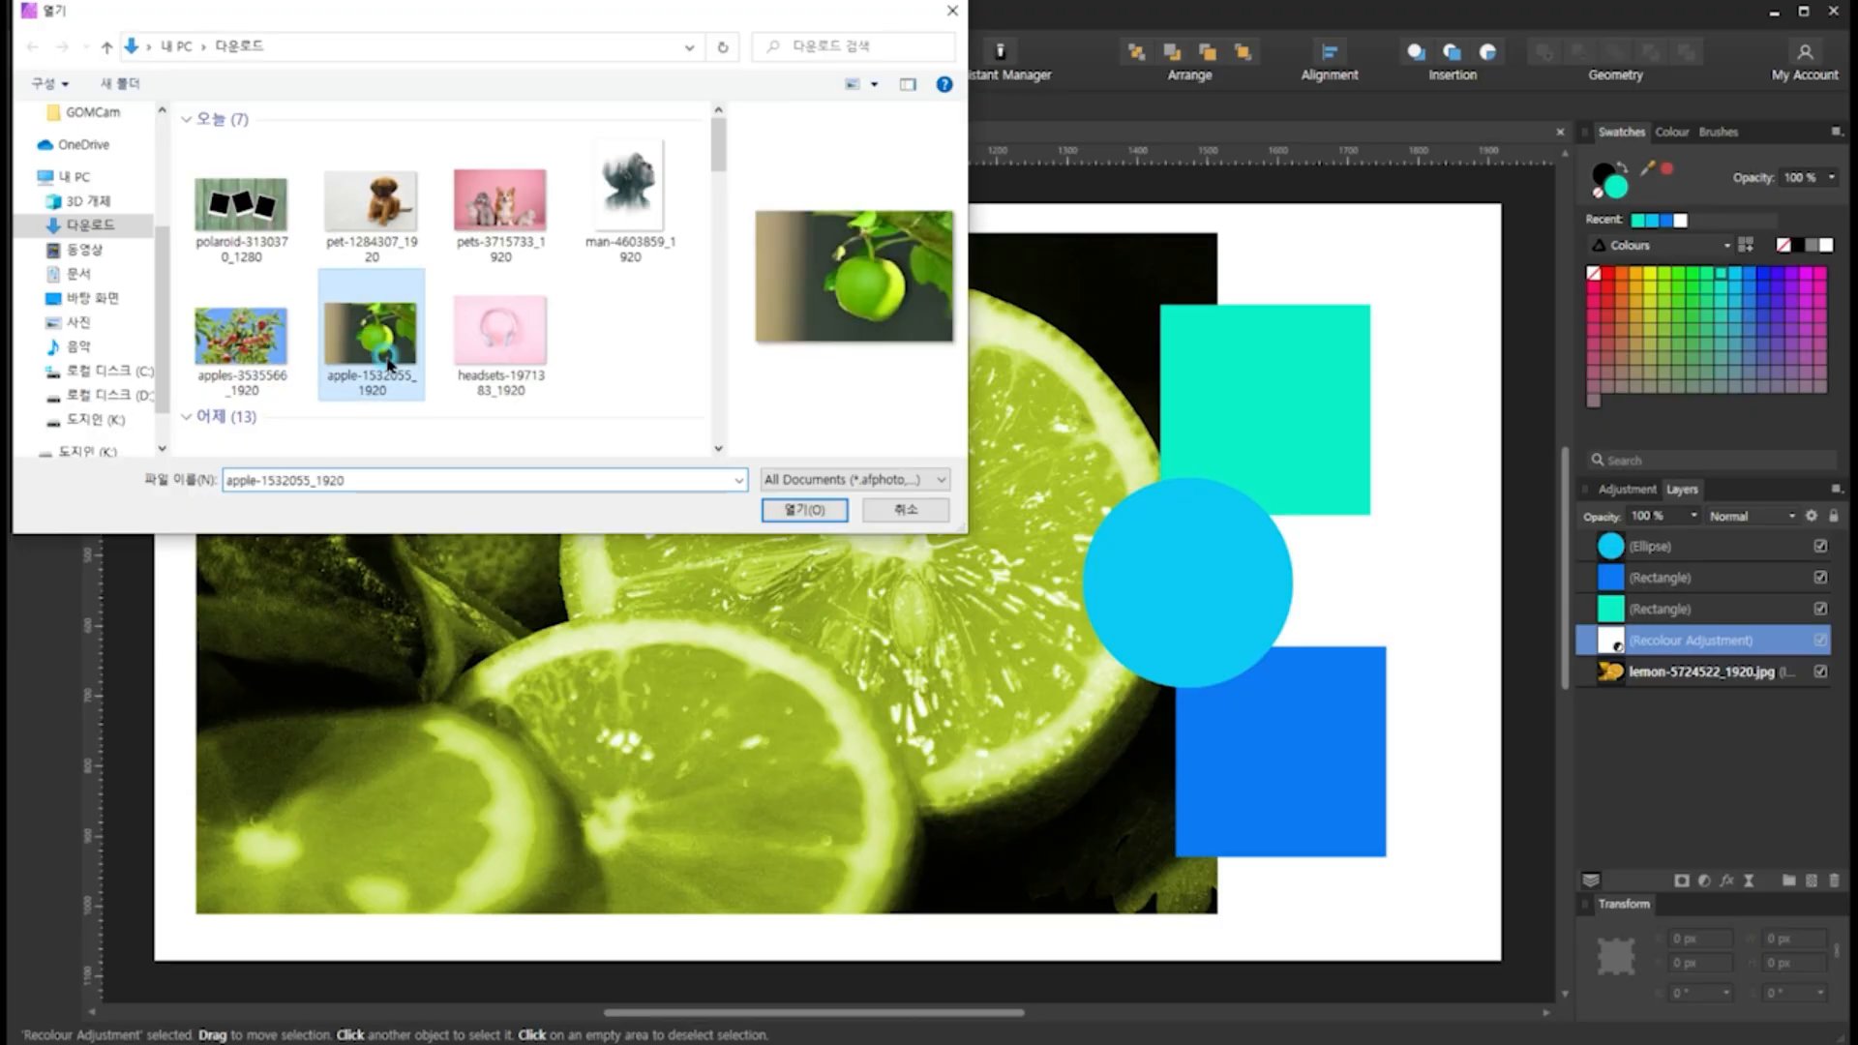
{"action": "left_click", "coordinate": [804, 513]}
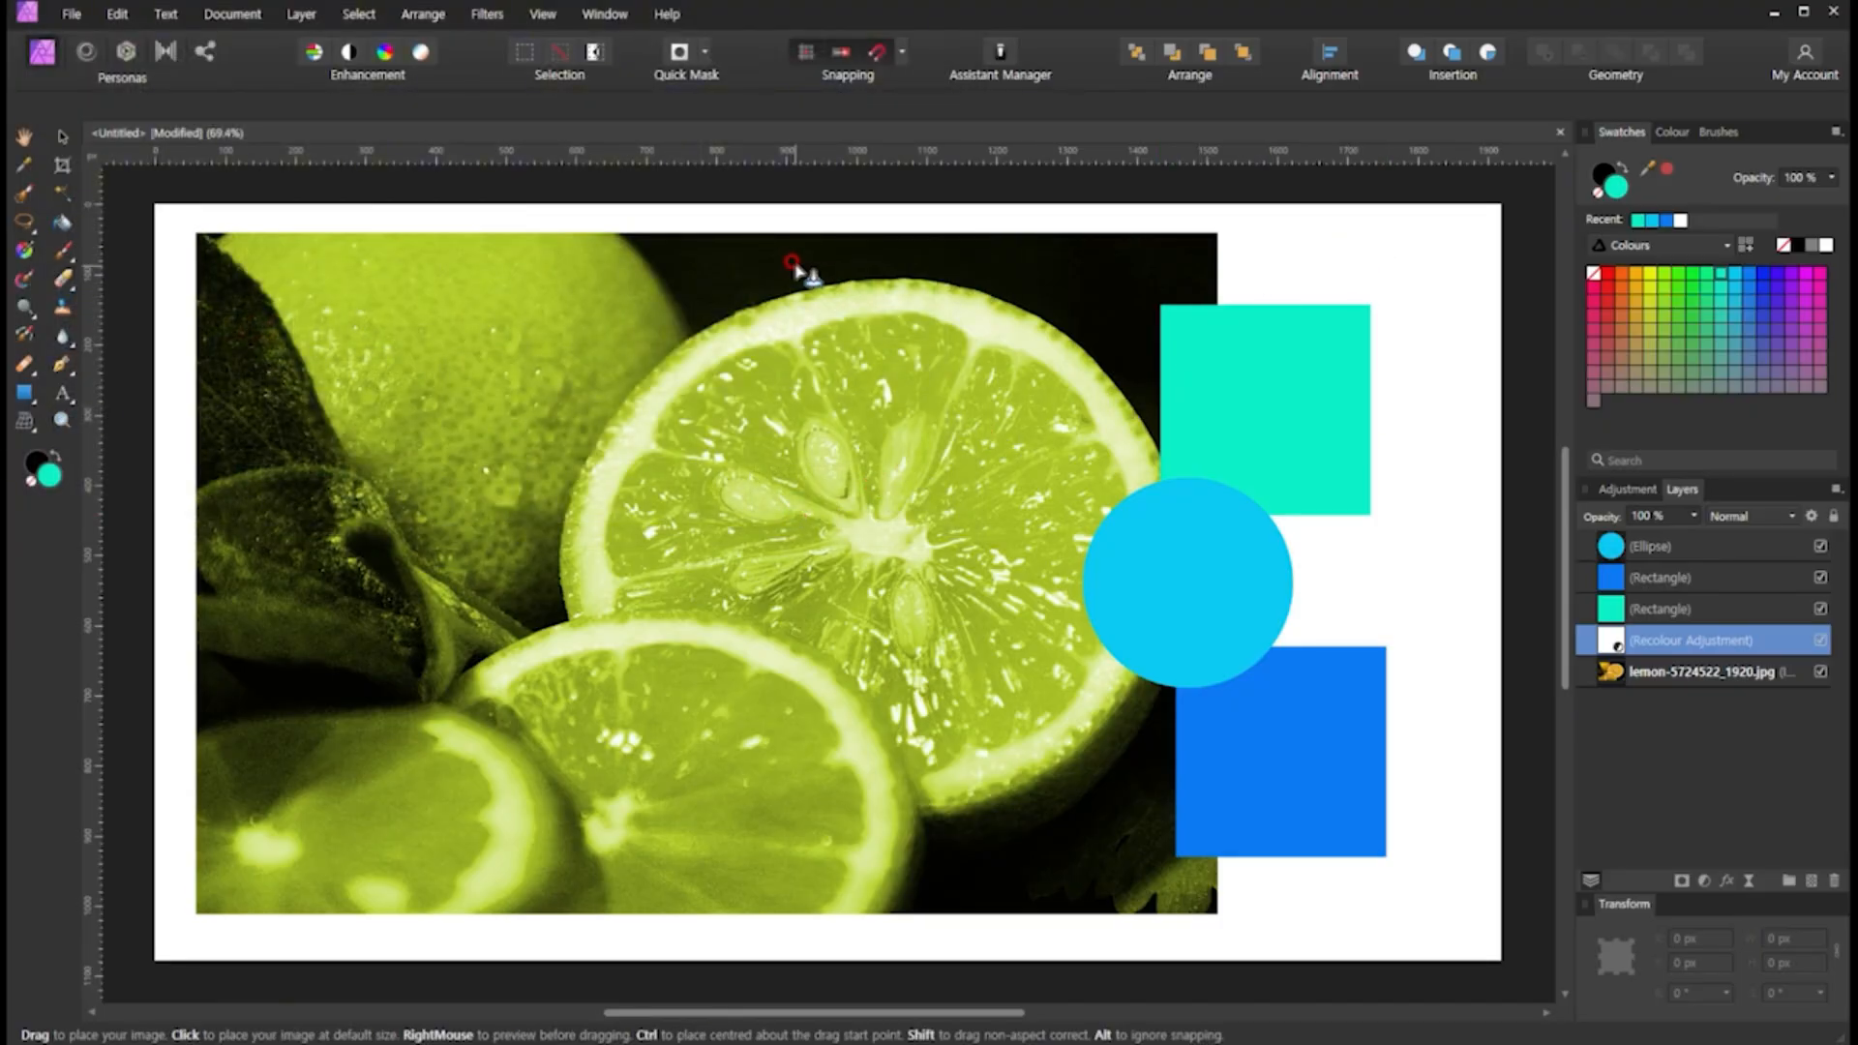
{"action": "left_click_drag", "start_coordinate": [792, 262], "coordinate": [1333, 606]}
{"action": "left_click", "coordinate": [1014, 605]}
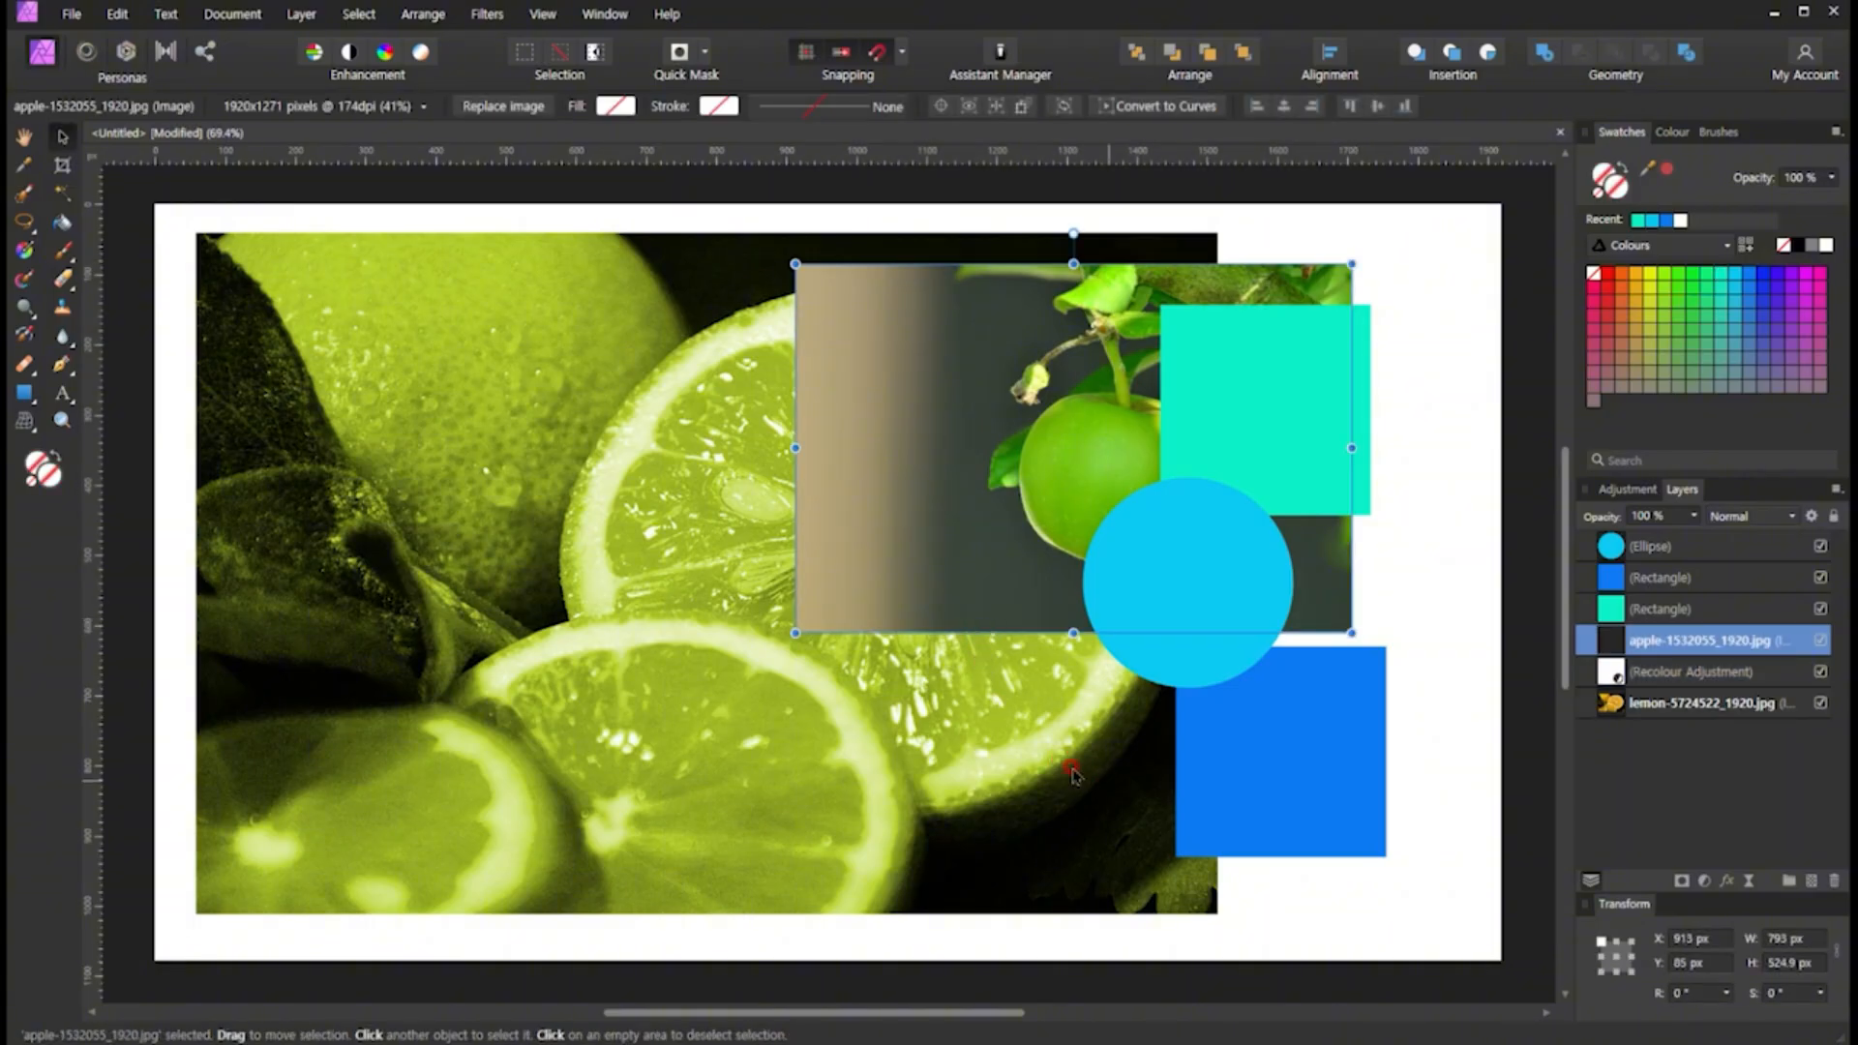
{"action": "left_click_drag", "start_coordinate": [888, 557], "coordinate": [829, 539]}
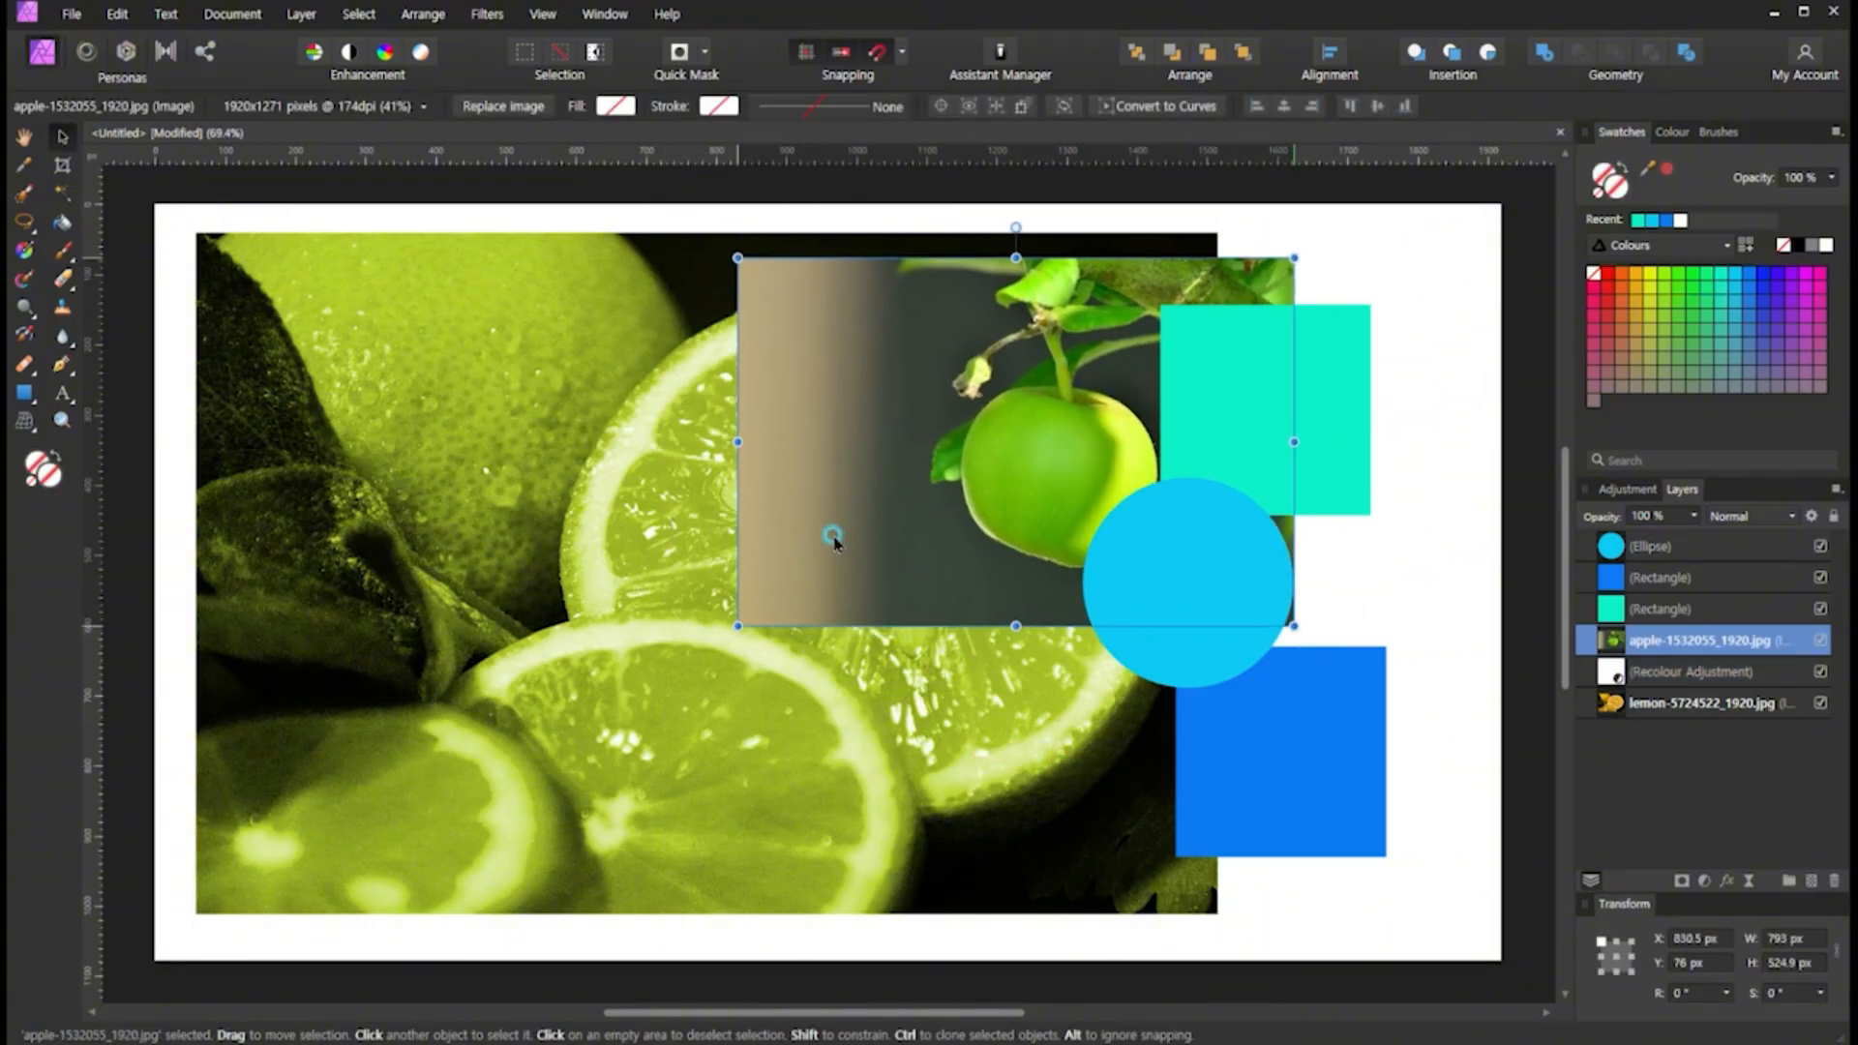
Scale the lemon image down to about 1131 × 754 px and shift the apple image so it overlaps the lemon picture's upper right corner
{"action": "left_click", "coordinate": [532, 616]}
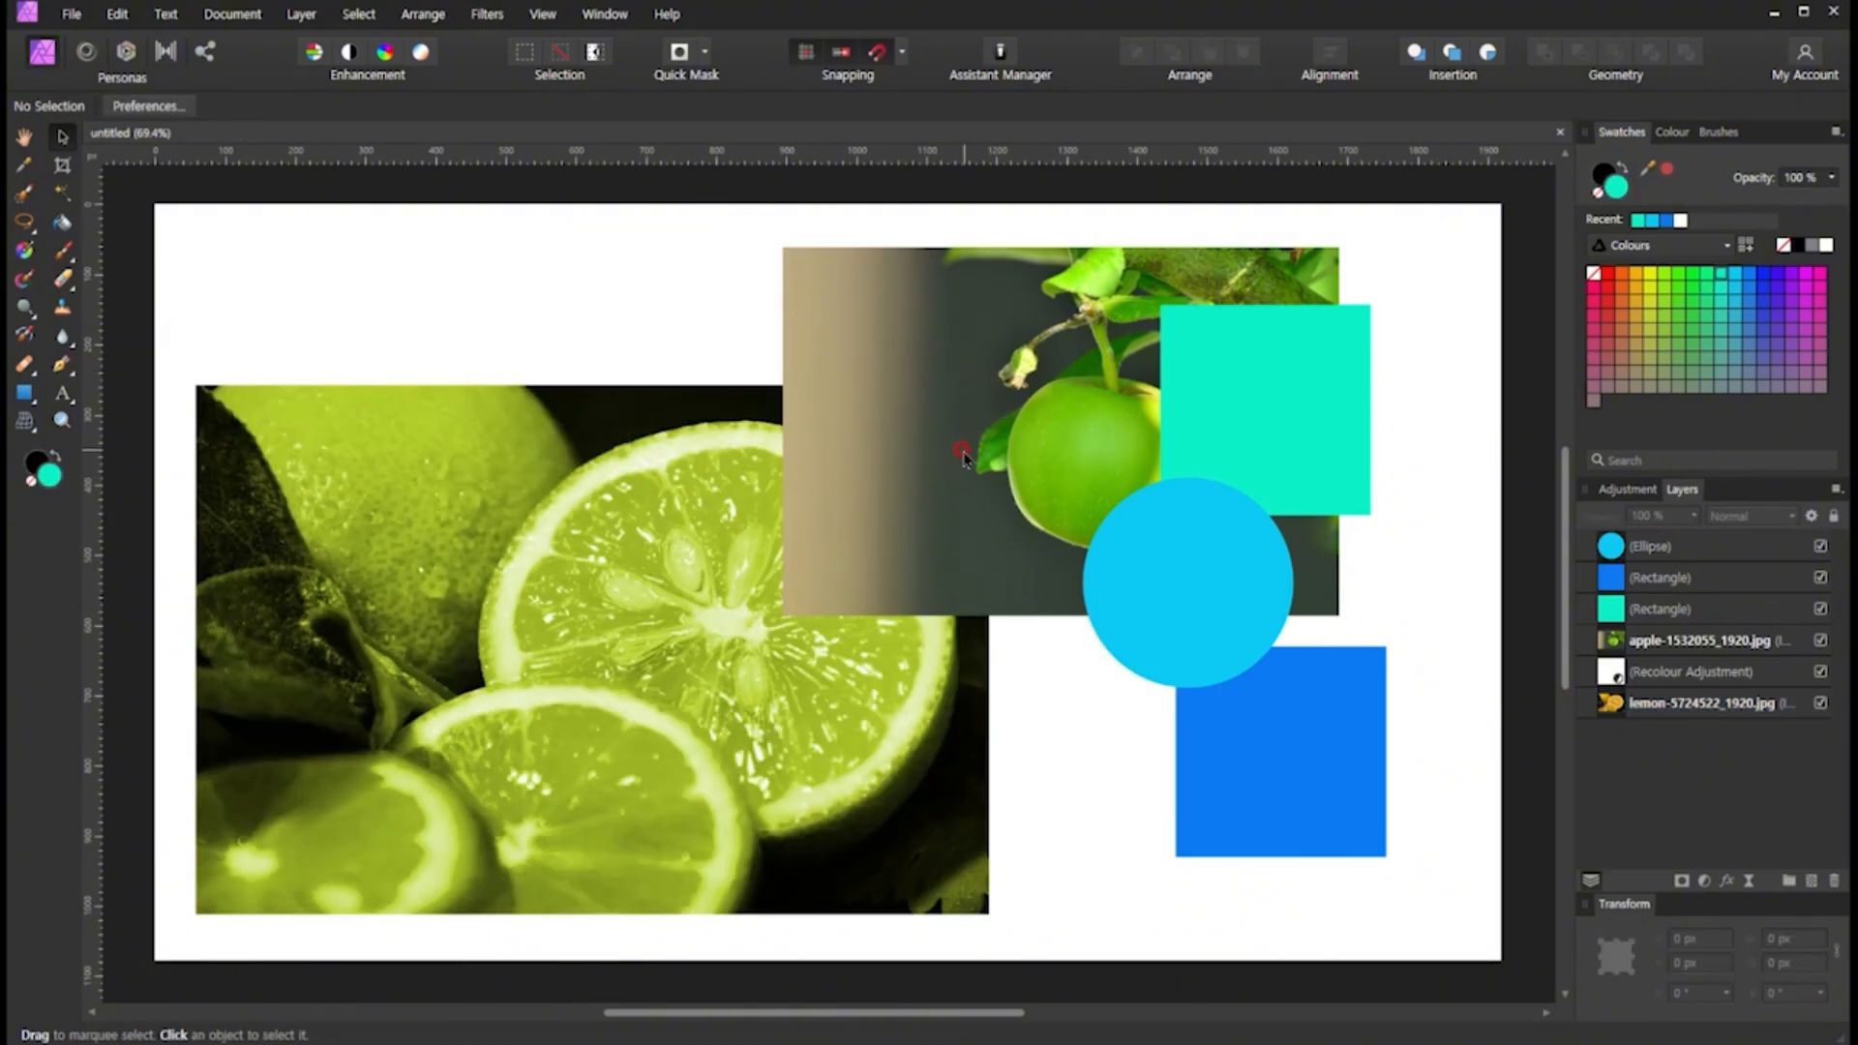
{"action": "left_click", "coordinate": [946, 538]}
{"action": "left_click_drag", "start_coordinate": [1048, 558], "coordinate": [963, 574]}
Move the apple image to about X 830.5 px, Y 15.1 px and send it to the back, beneath the Recolour adjustment and lemon image
{"action": "left_click", "coordinate": [666, 533]}
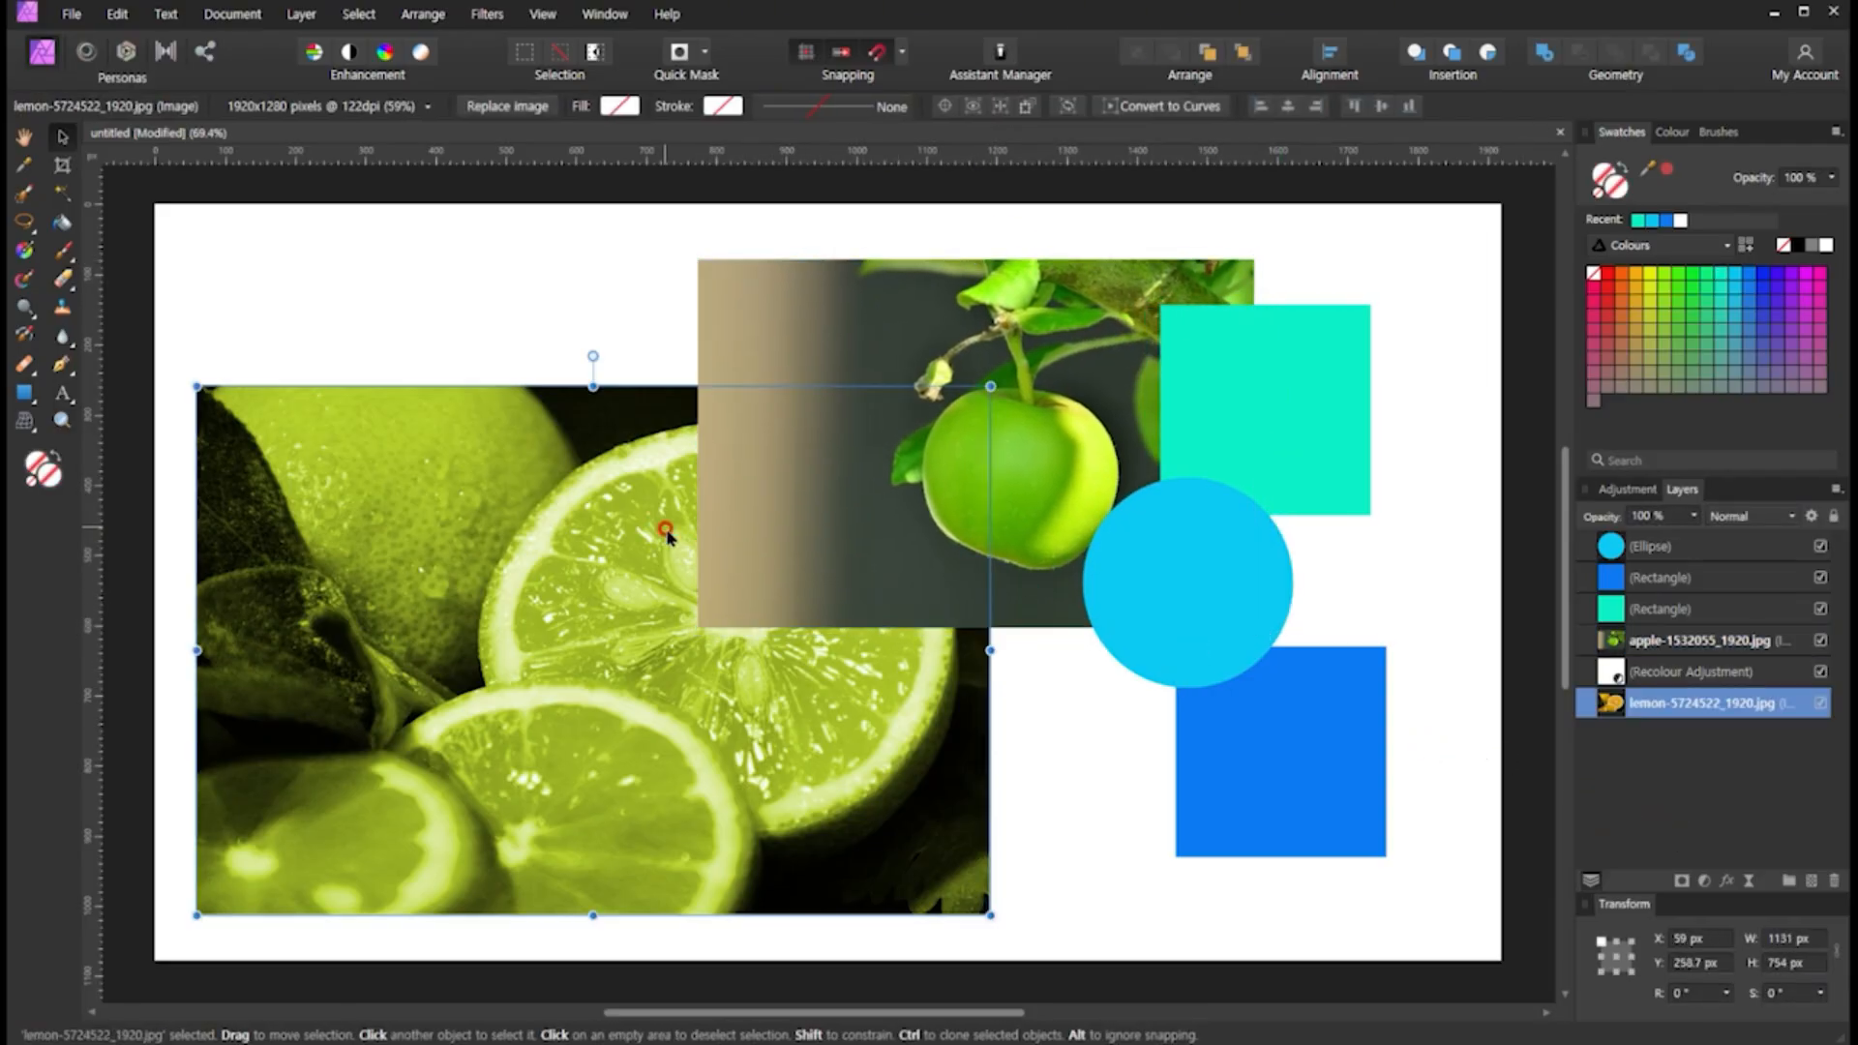
{"action": "left_click_drag", "start_coordinate": [1069, 483], "coordinate": [1109, 440]}
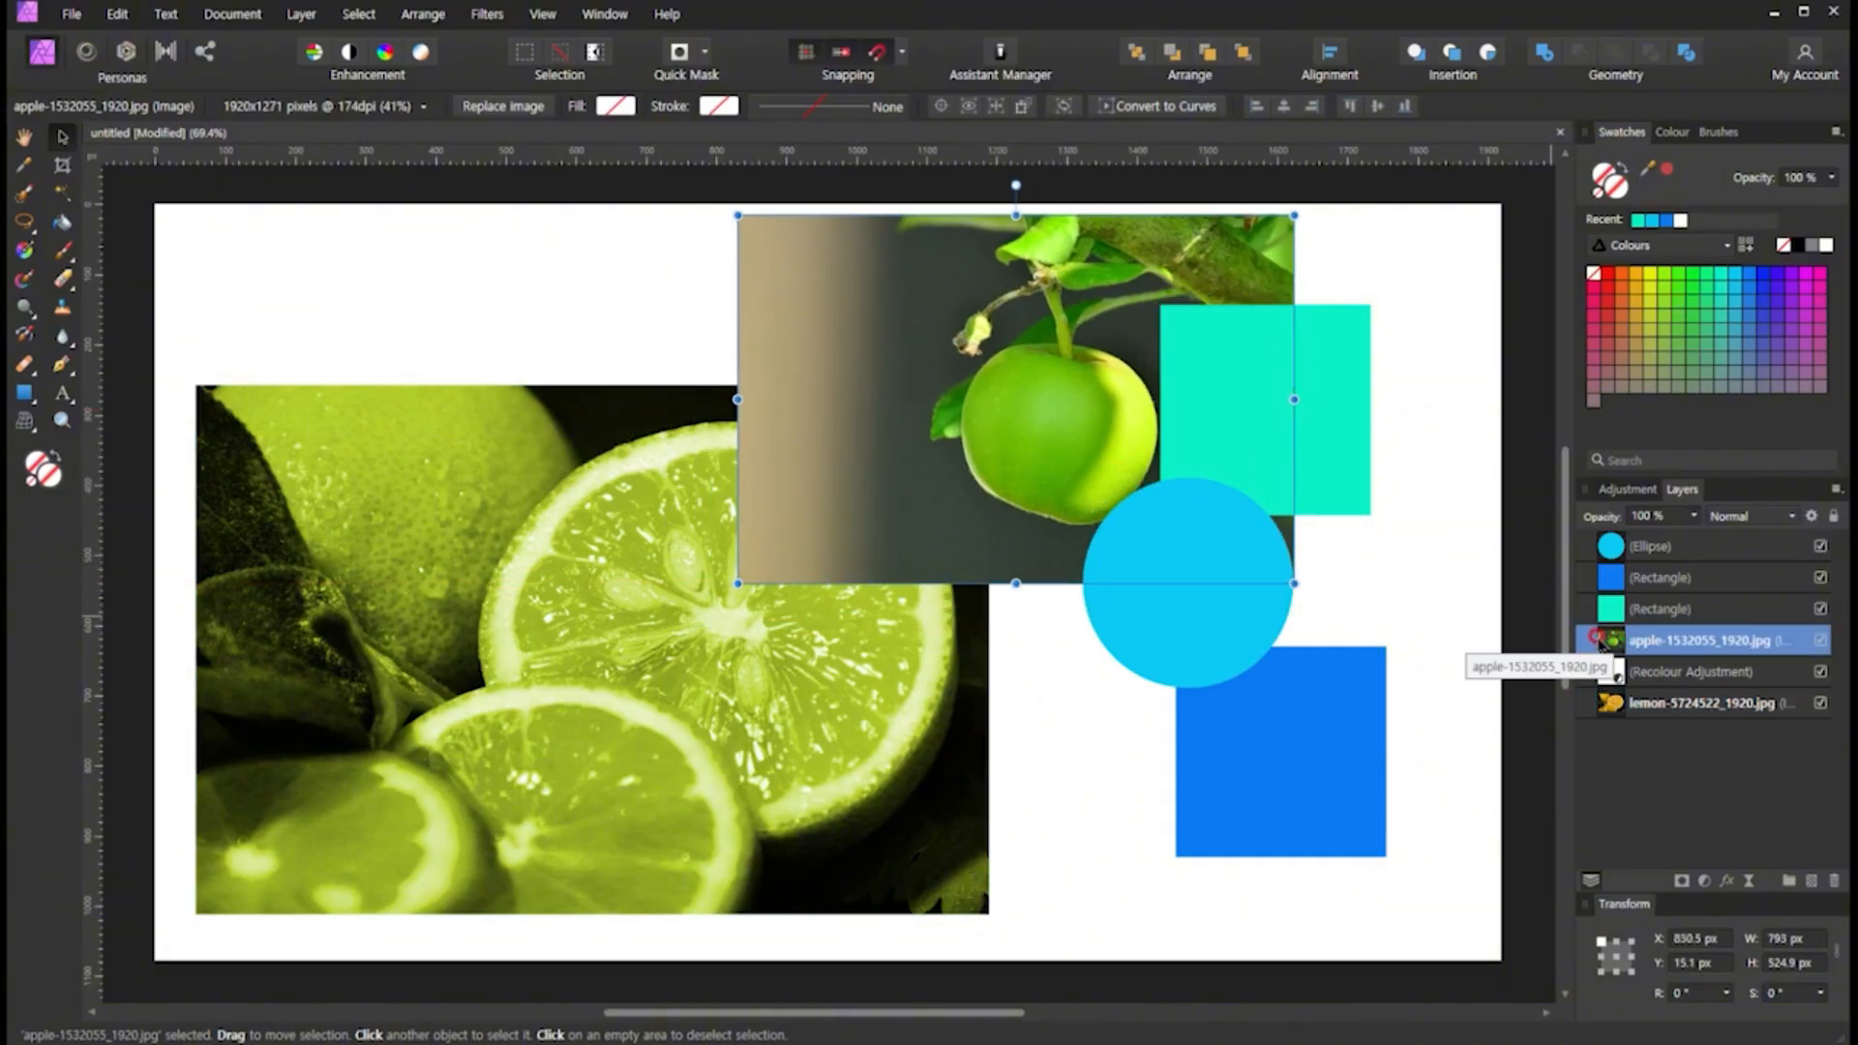
{"action": "left_click", "coordinate": [1133, 54]}
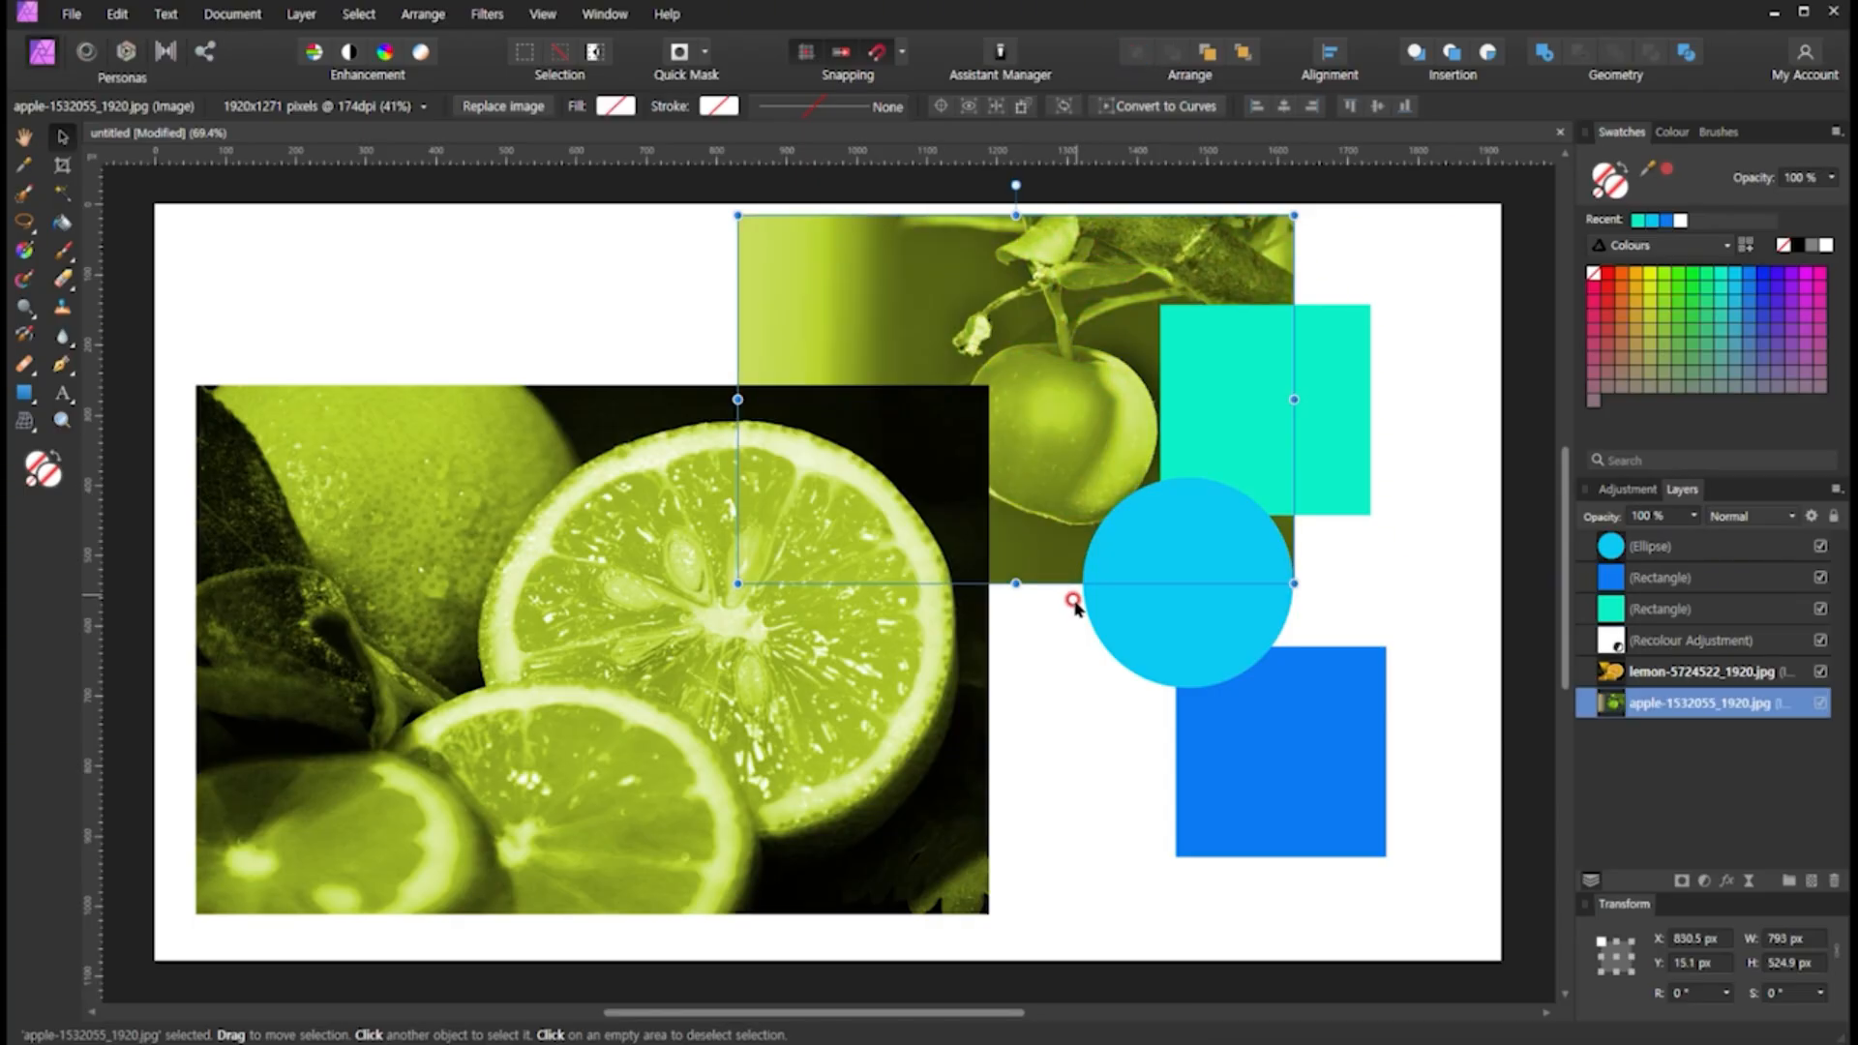
Move the shapes off the images: circle to about X 1227 px, Y 569 px, green square to X 1655 px, Y 363 px, blue square beside the circle
{"action": "left_click_drag", "start_coordinate": [1336, 454], "coordinate": [1457, 569]}
{"action": "left_click_drag", "start_coordinate": [1232, 627], "coordinate": [1163, 753]}
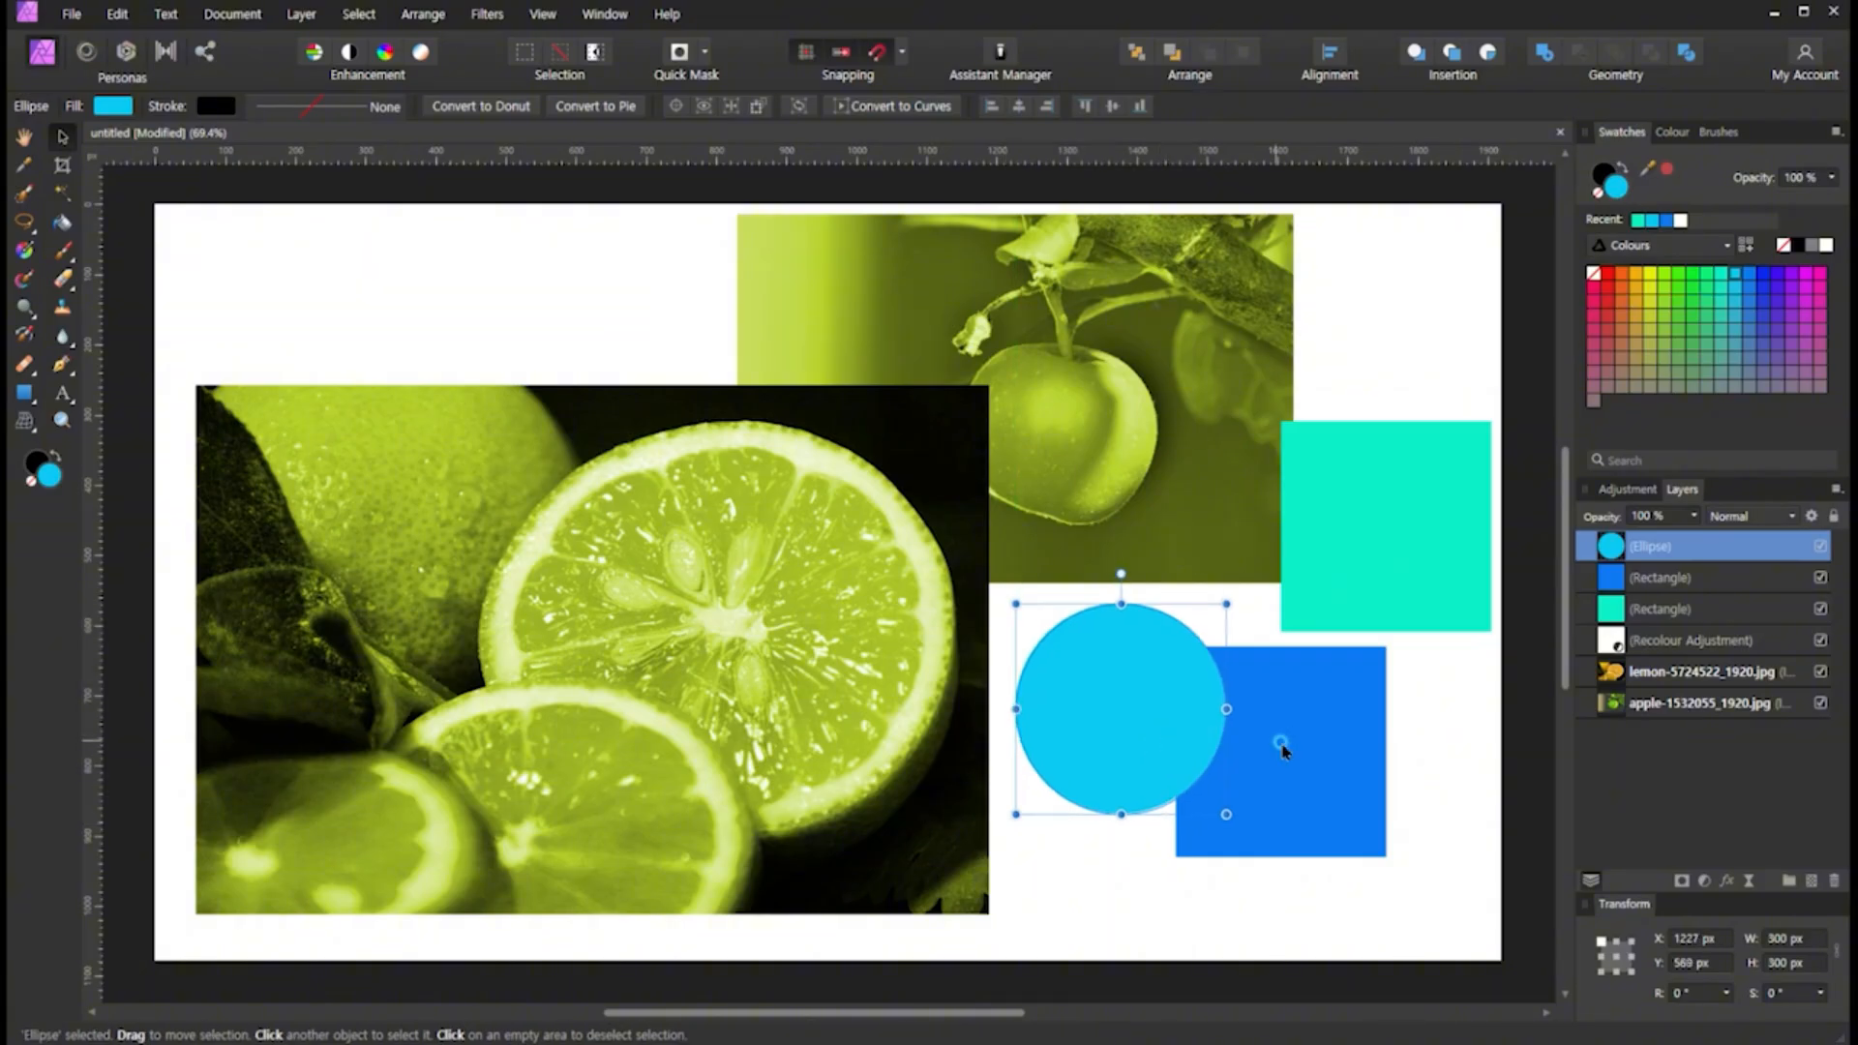
{"action": "left_click_drag", "start_coordinate": [1277, 746], "coordinate": [1327, 807]}
{"action": "left_click_drag", "start_coordinate": [1358, 606], "coordinate": [1395, 643]}
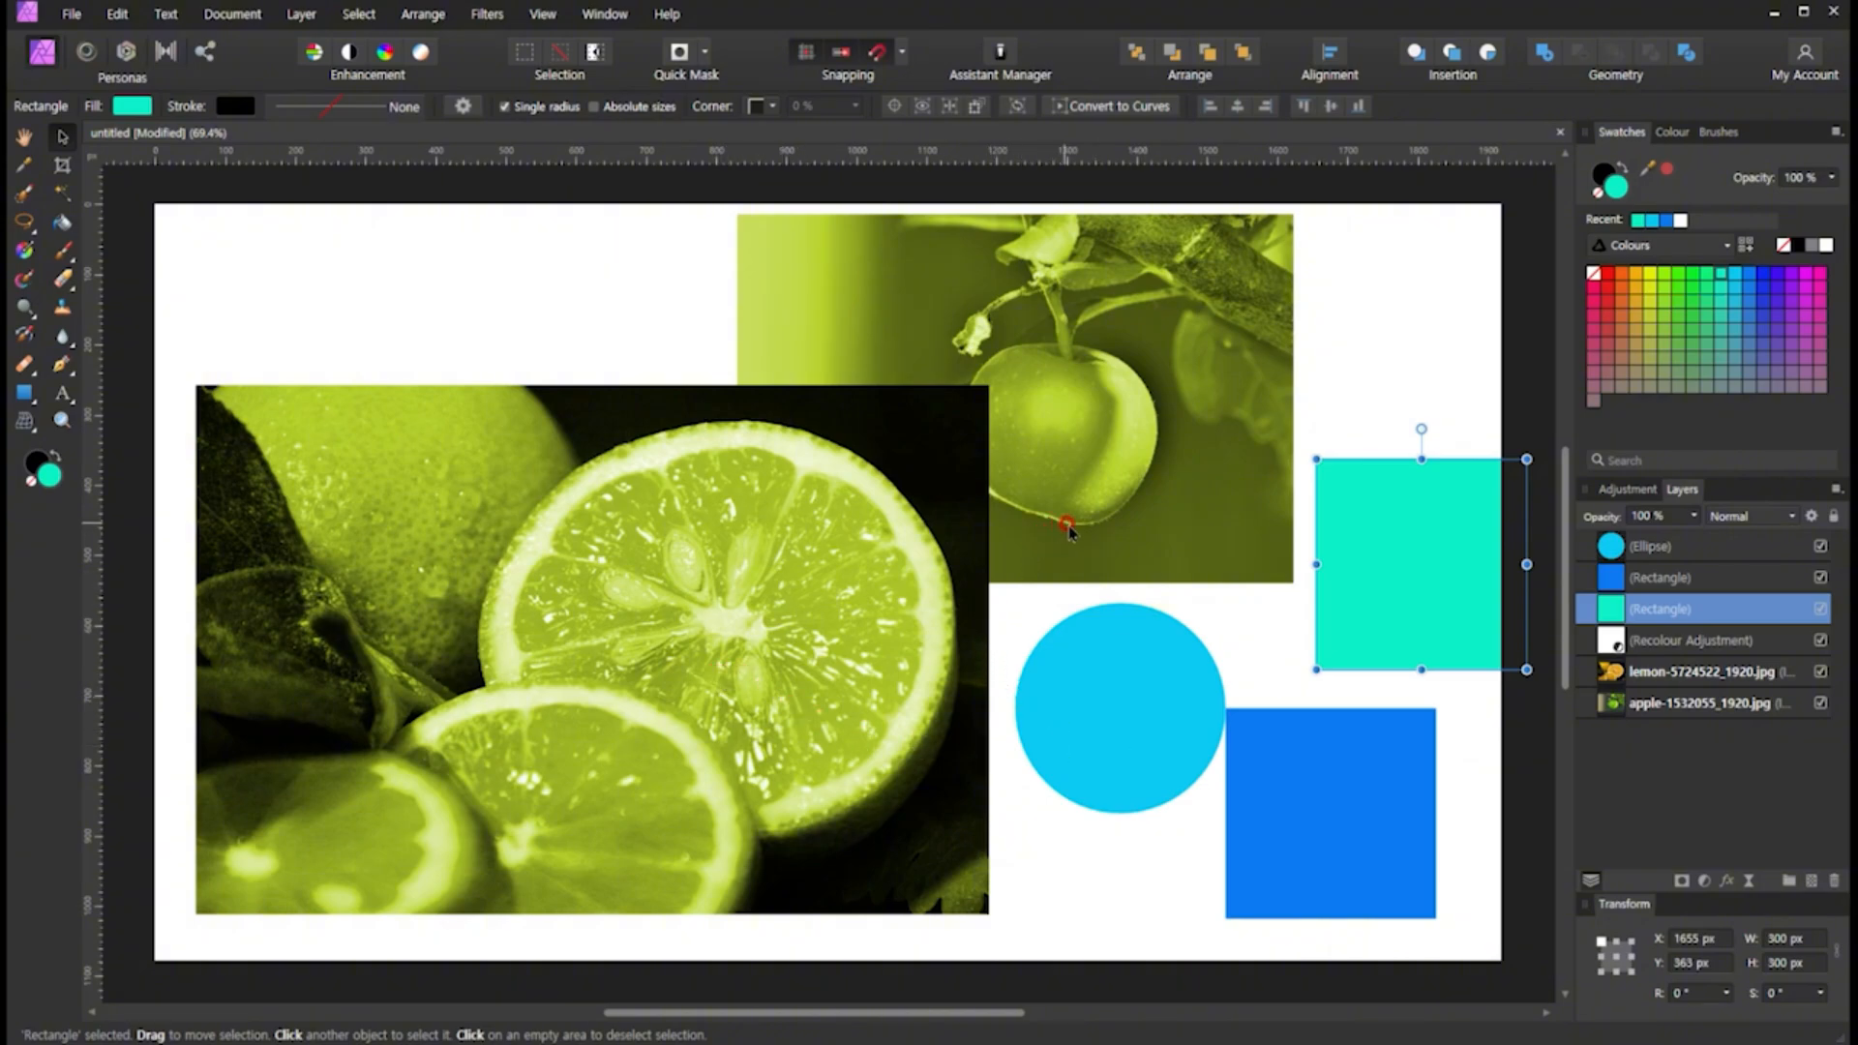
Move the apple image to about X 914 px, Y 15.1 px and select the lemon image
{"action": "left_click_drag", "start_coordinate": [1053, 530], "coordinate": [1166, 528]}
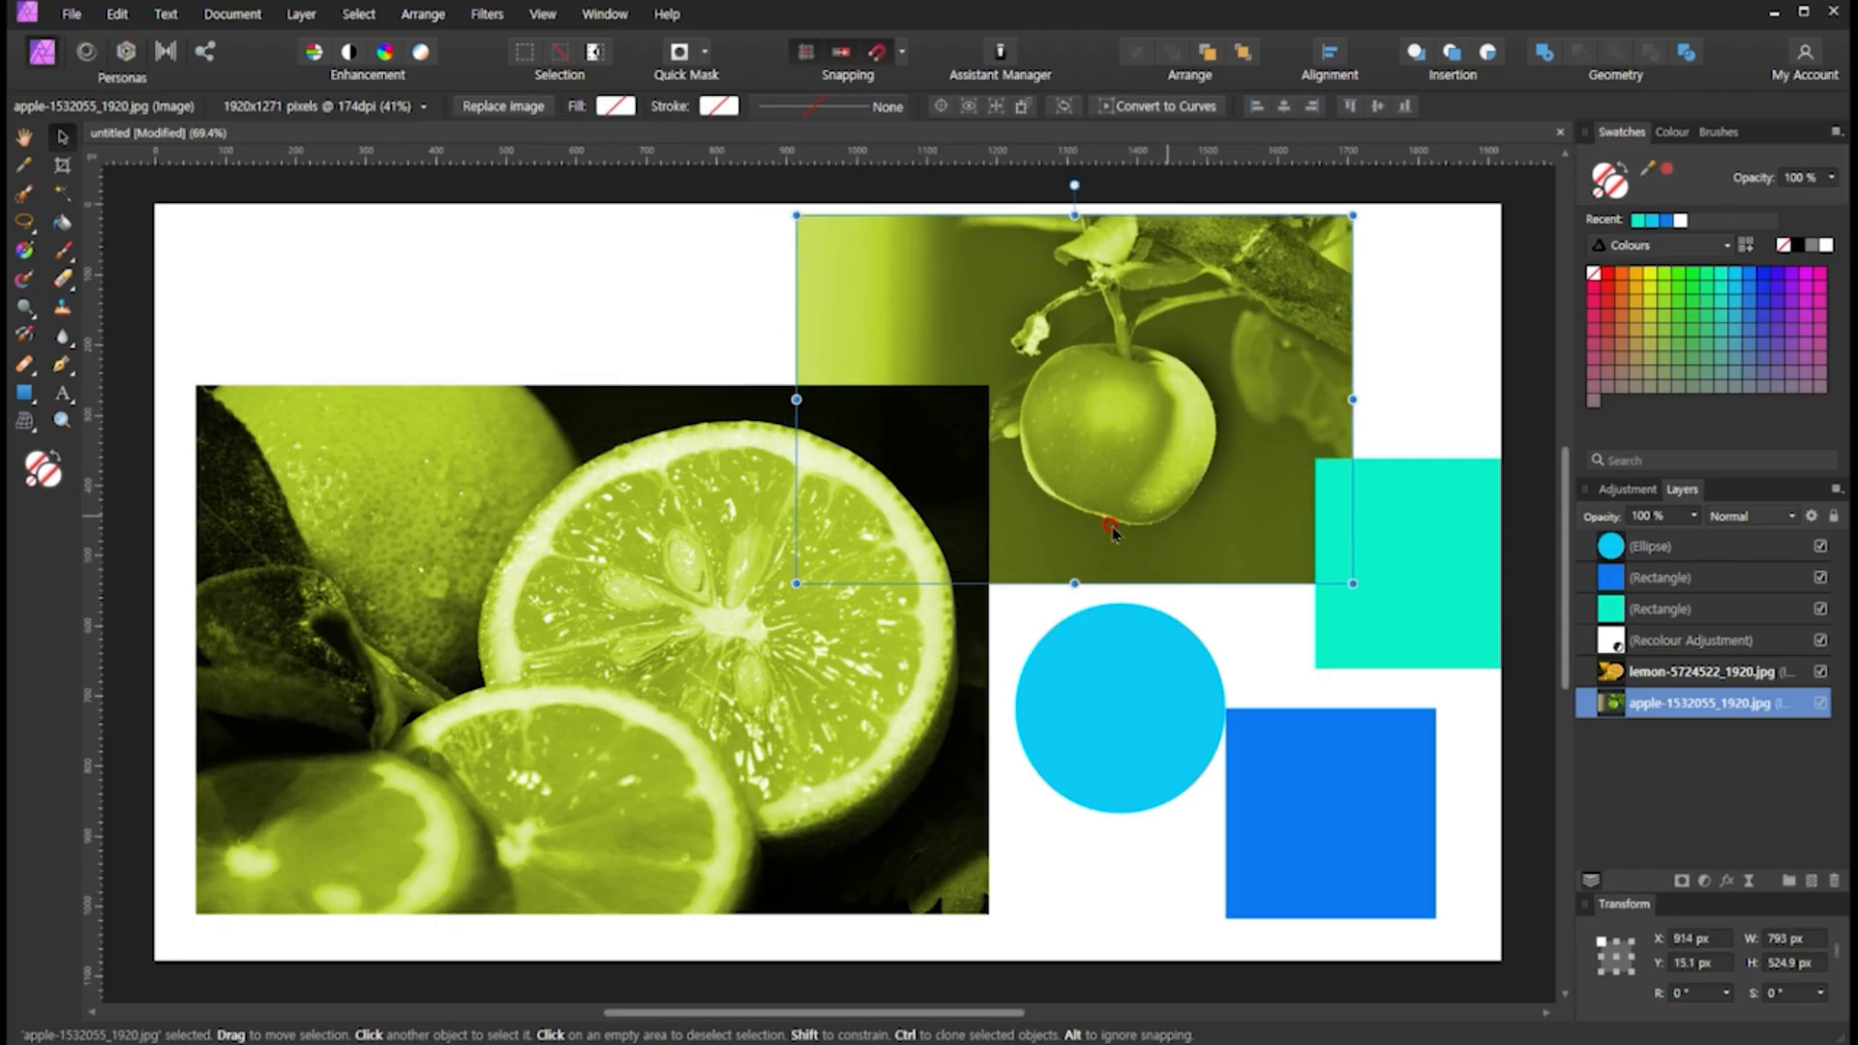
{"action": "left_click", "coordinate": [727, 666]}
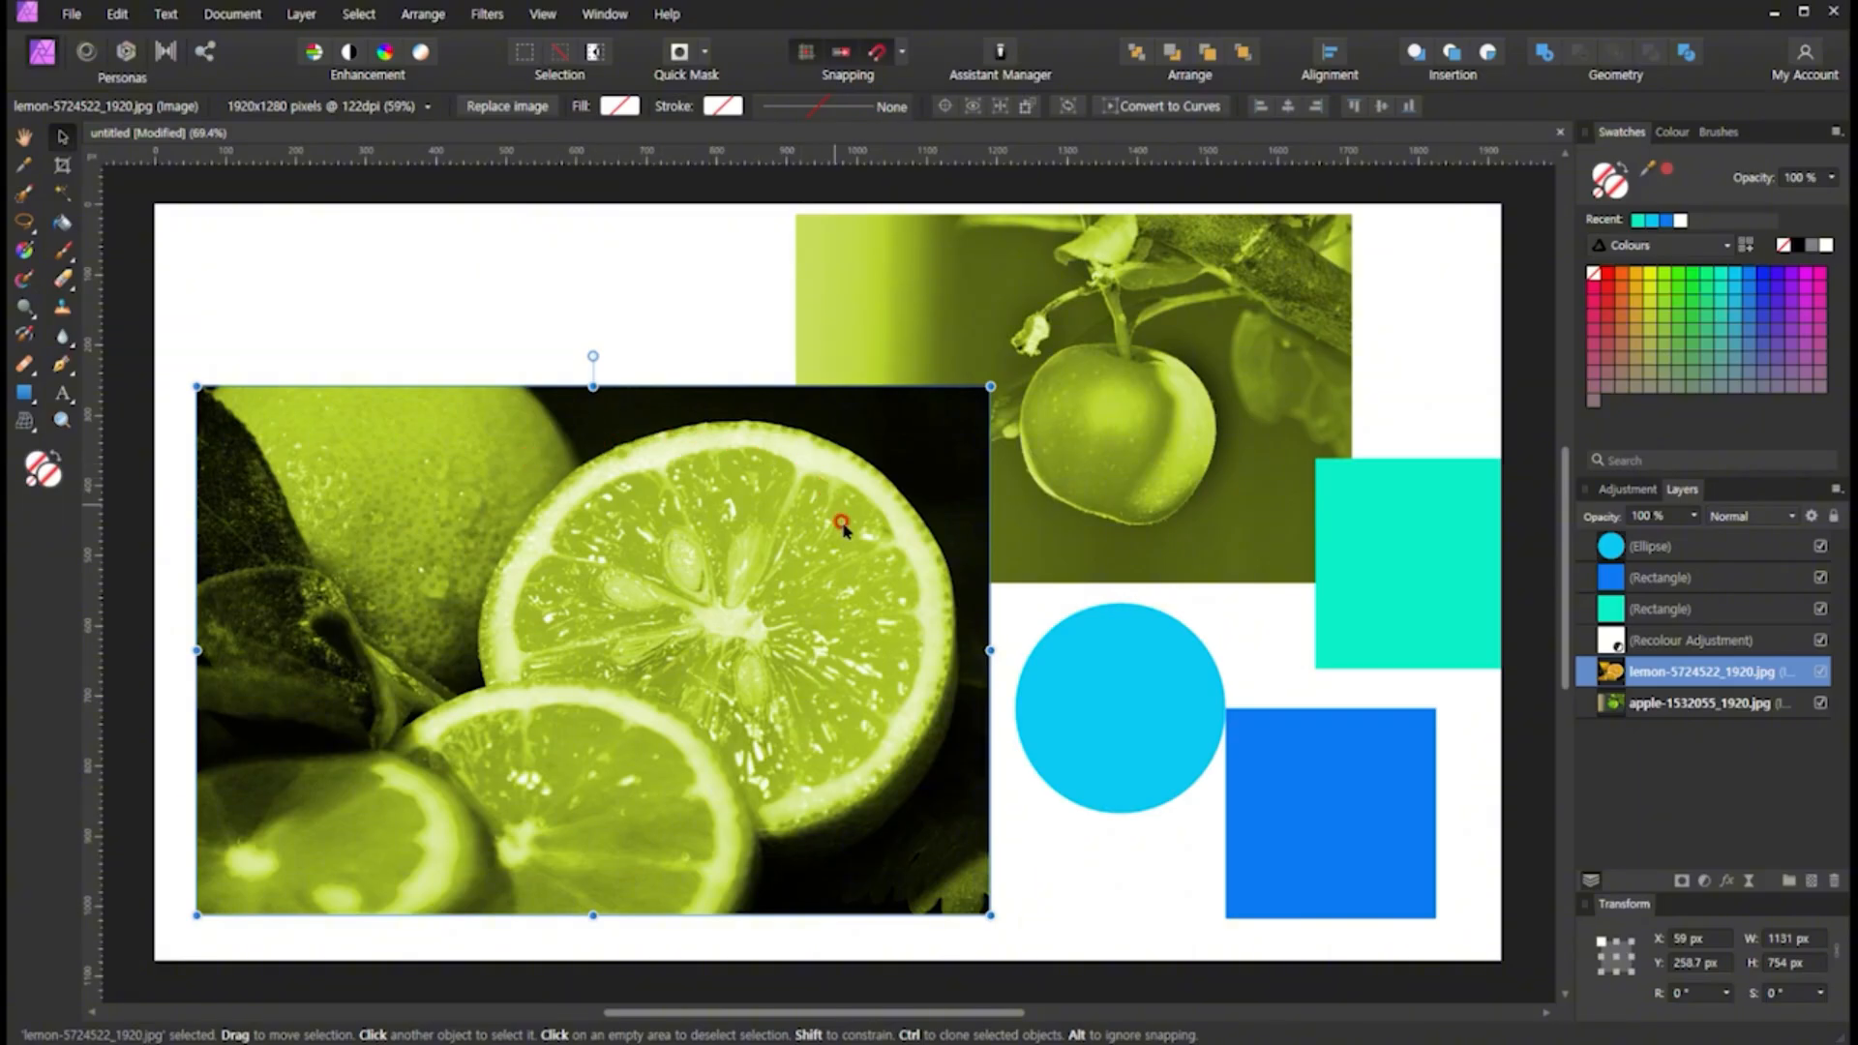
Move the apple image directly above the Recolour adjustment and marquee-select about 373 × 378 px around its overlap with the lemon image
{"action": "left_click", "coordinate": [1147, 358]}
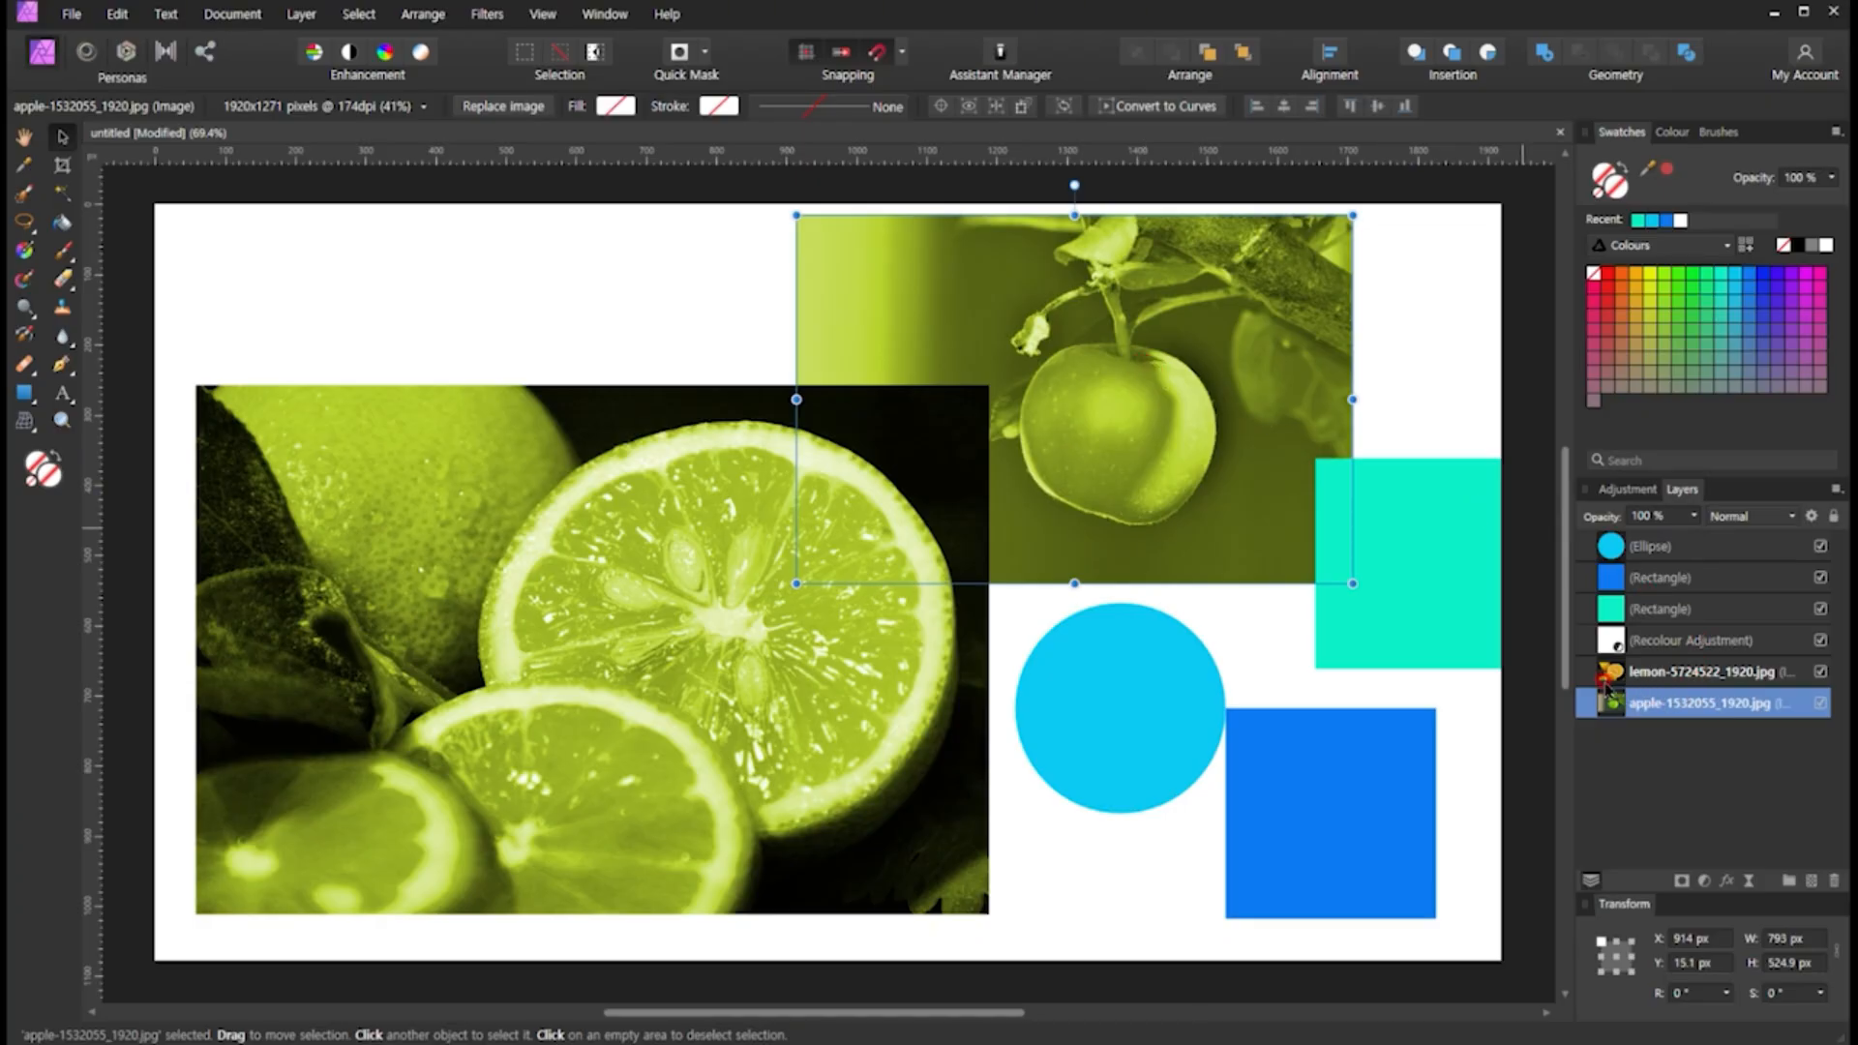
{"action": "left_click_drag", "start_coordinate": [1583, 714], "coordinate": [1587, 634]}
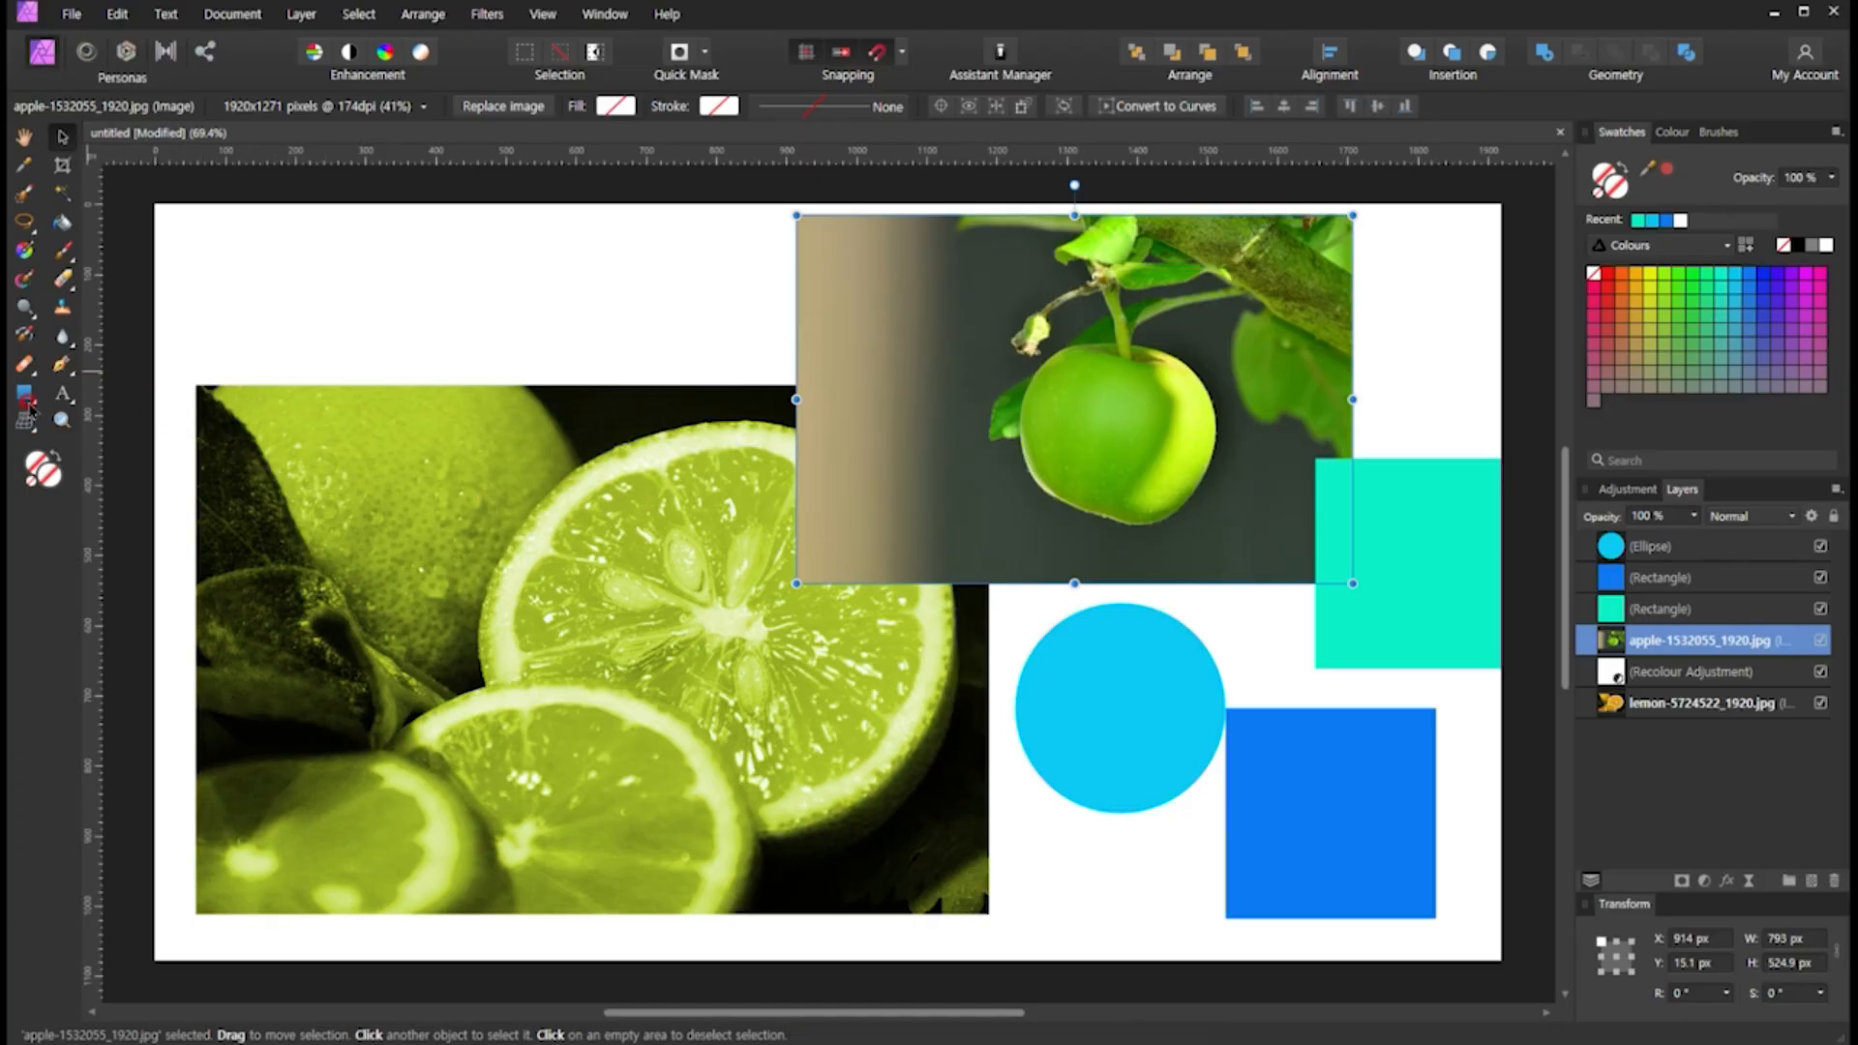
{"action": "left_click", "coordinate": [24, 222]}
{"action": "left_click", "coordinate": [145, 219]}
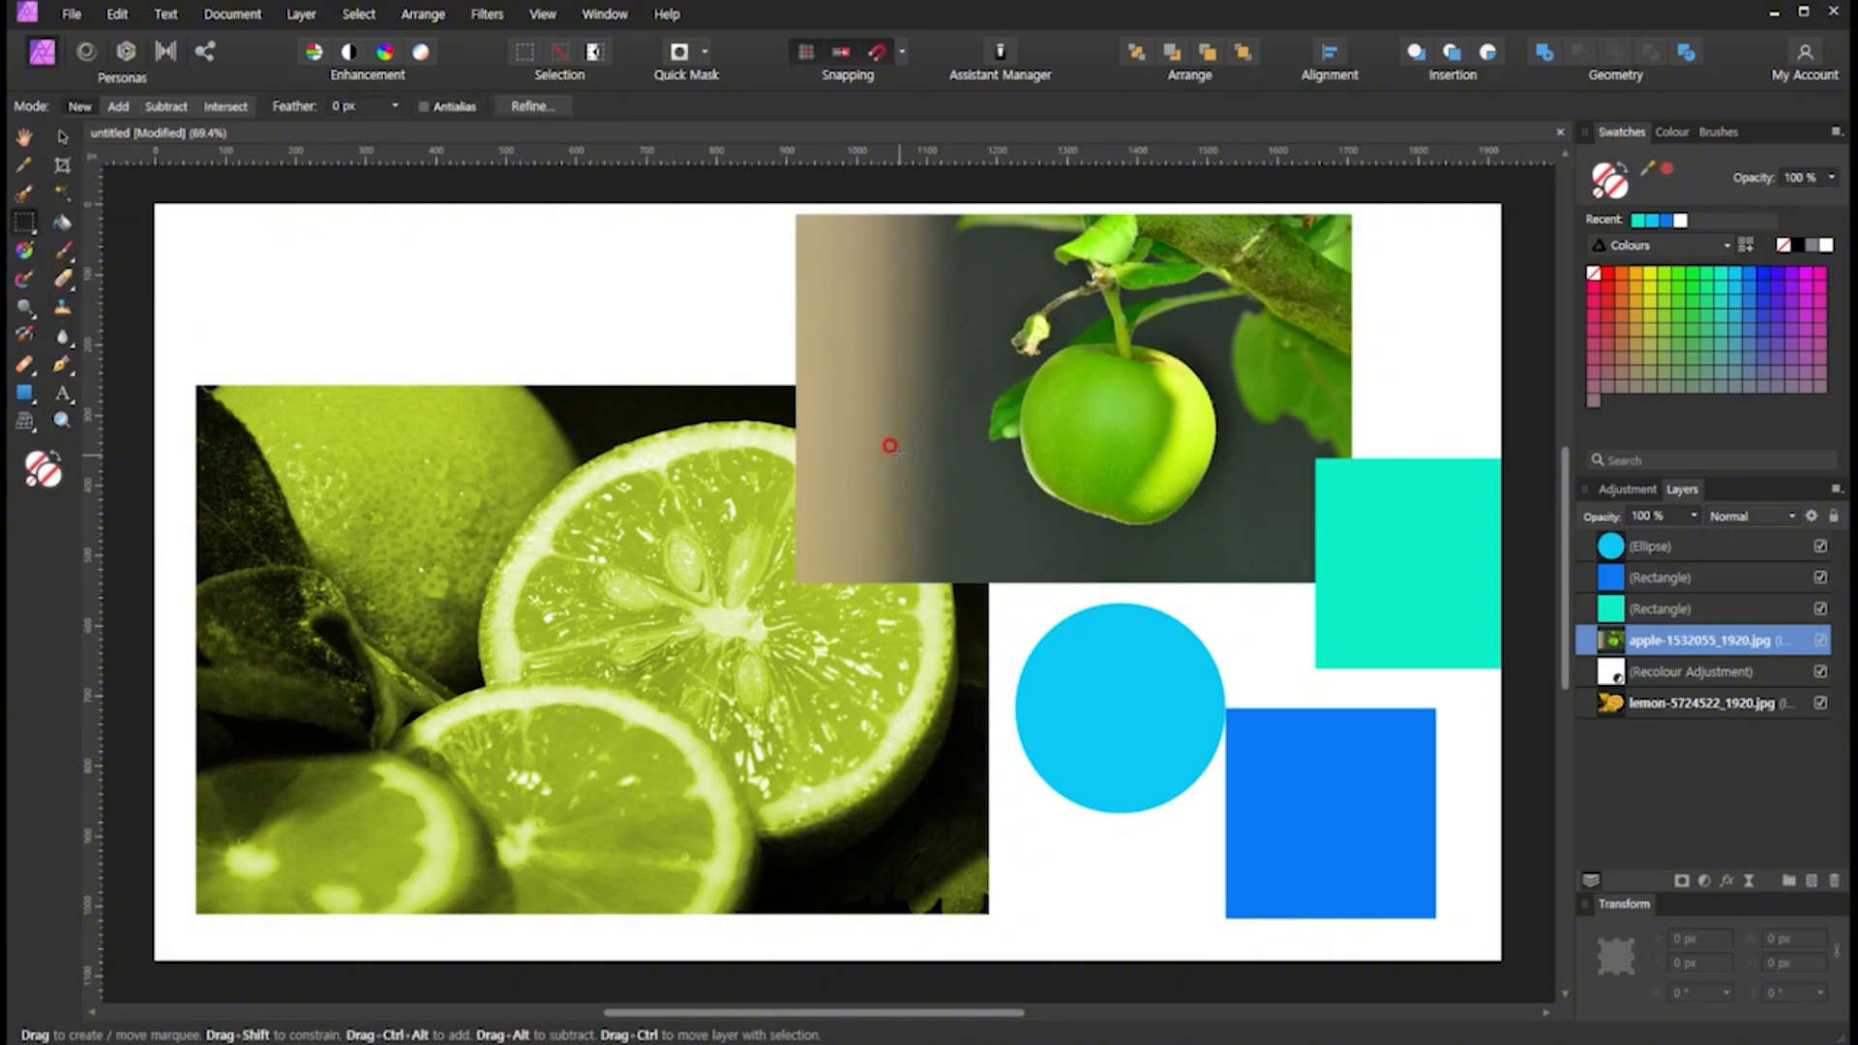
{"action": "left_click_drag", "start_coordinate": [890, 506], "coordinate": [725, 653]}
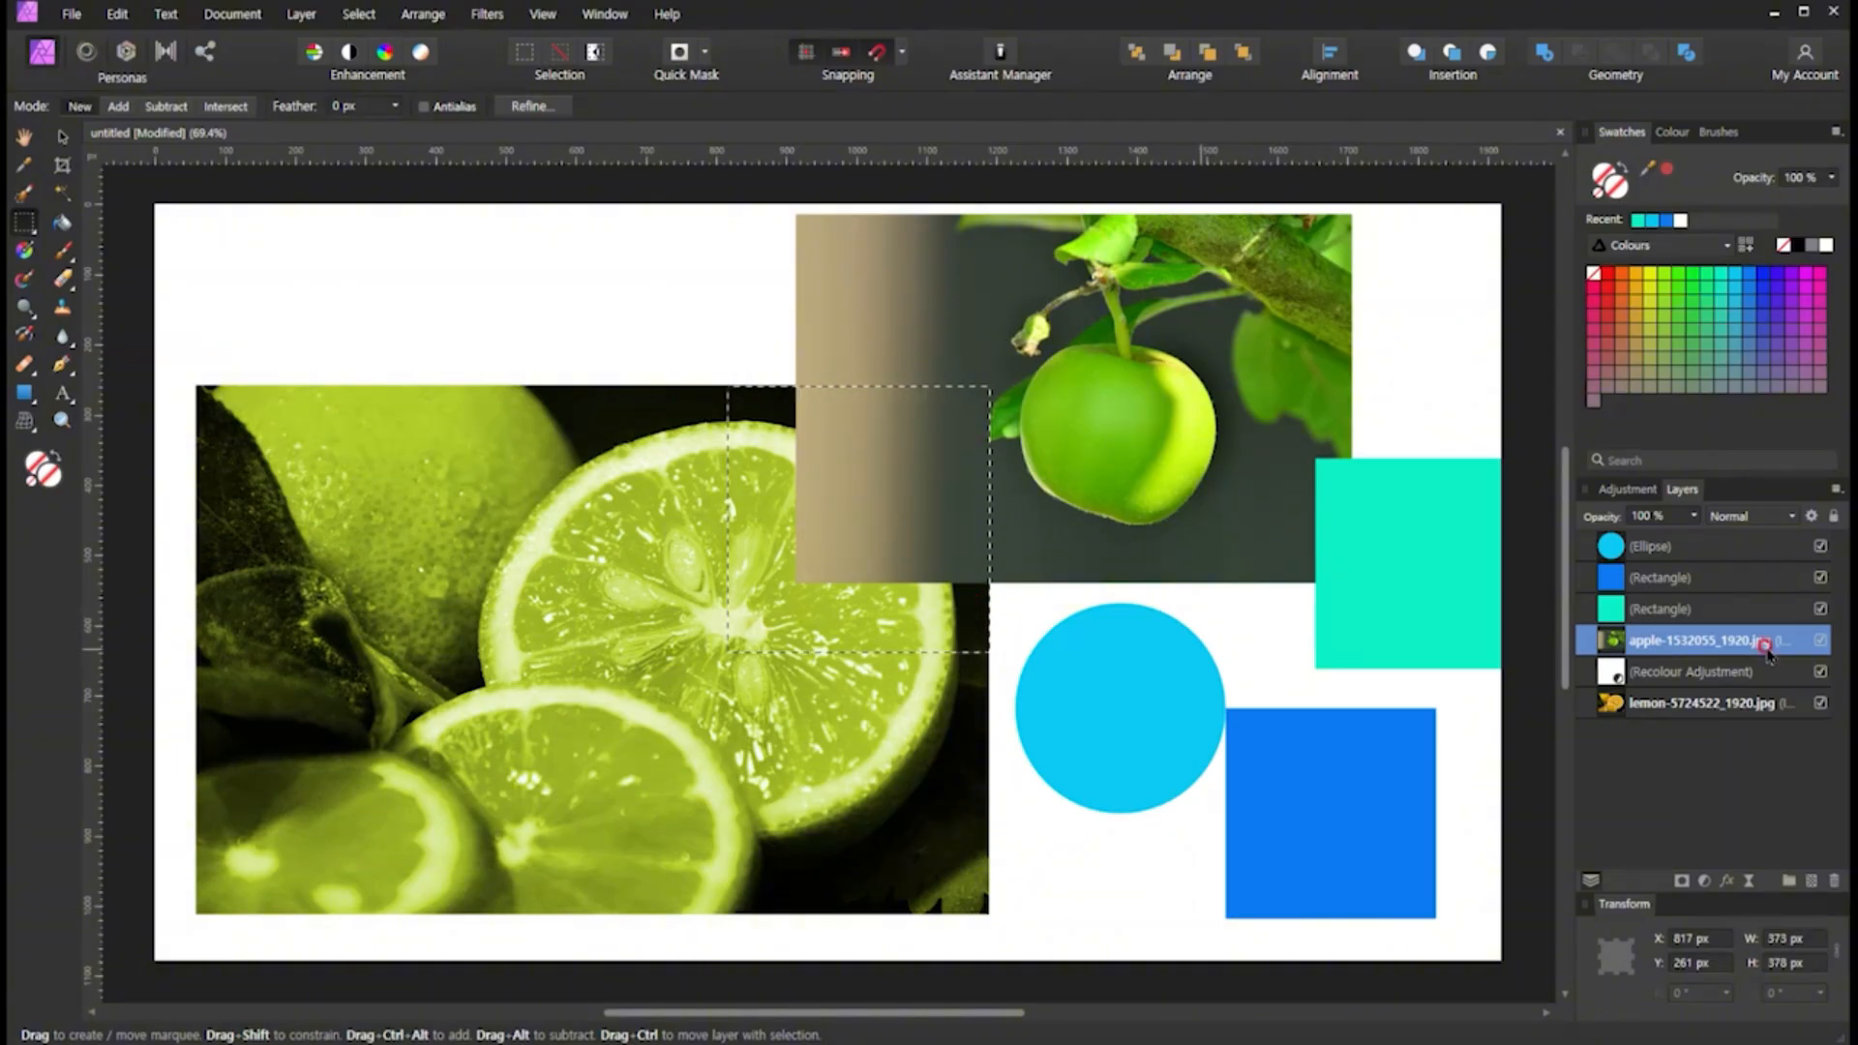
Rasterise the apple image layer and delete its area inside the marquee, leaving nothing marquee-selected
{"action": "right_click", "coordinate": [1785, 643]}
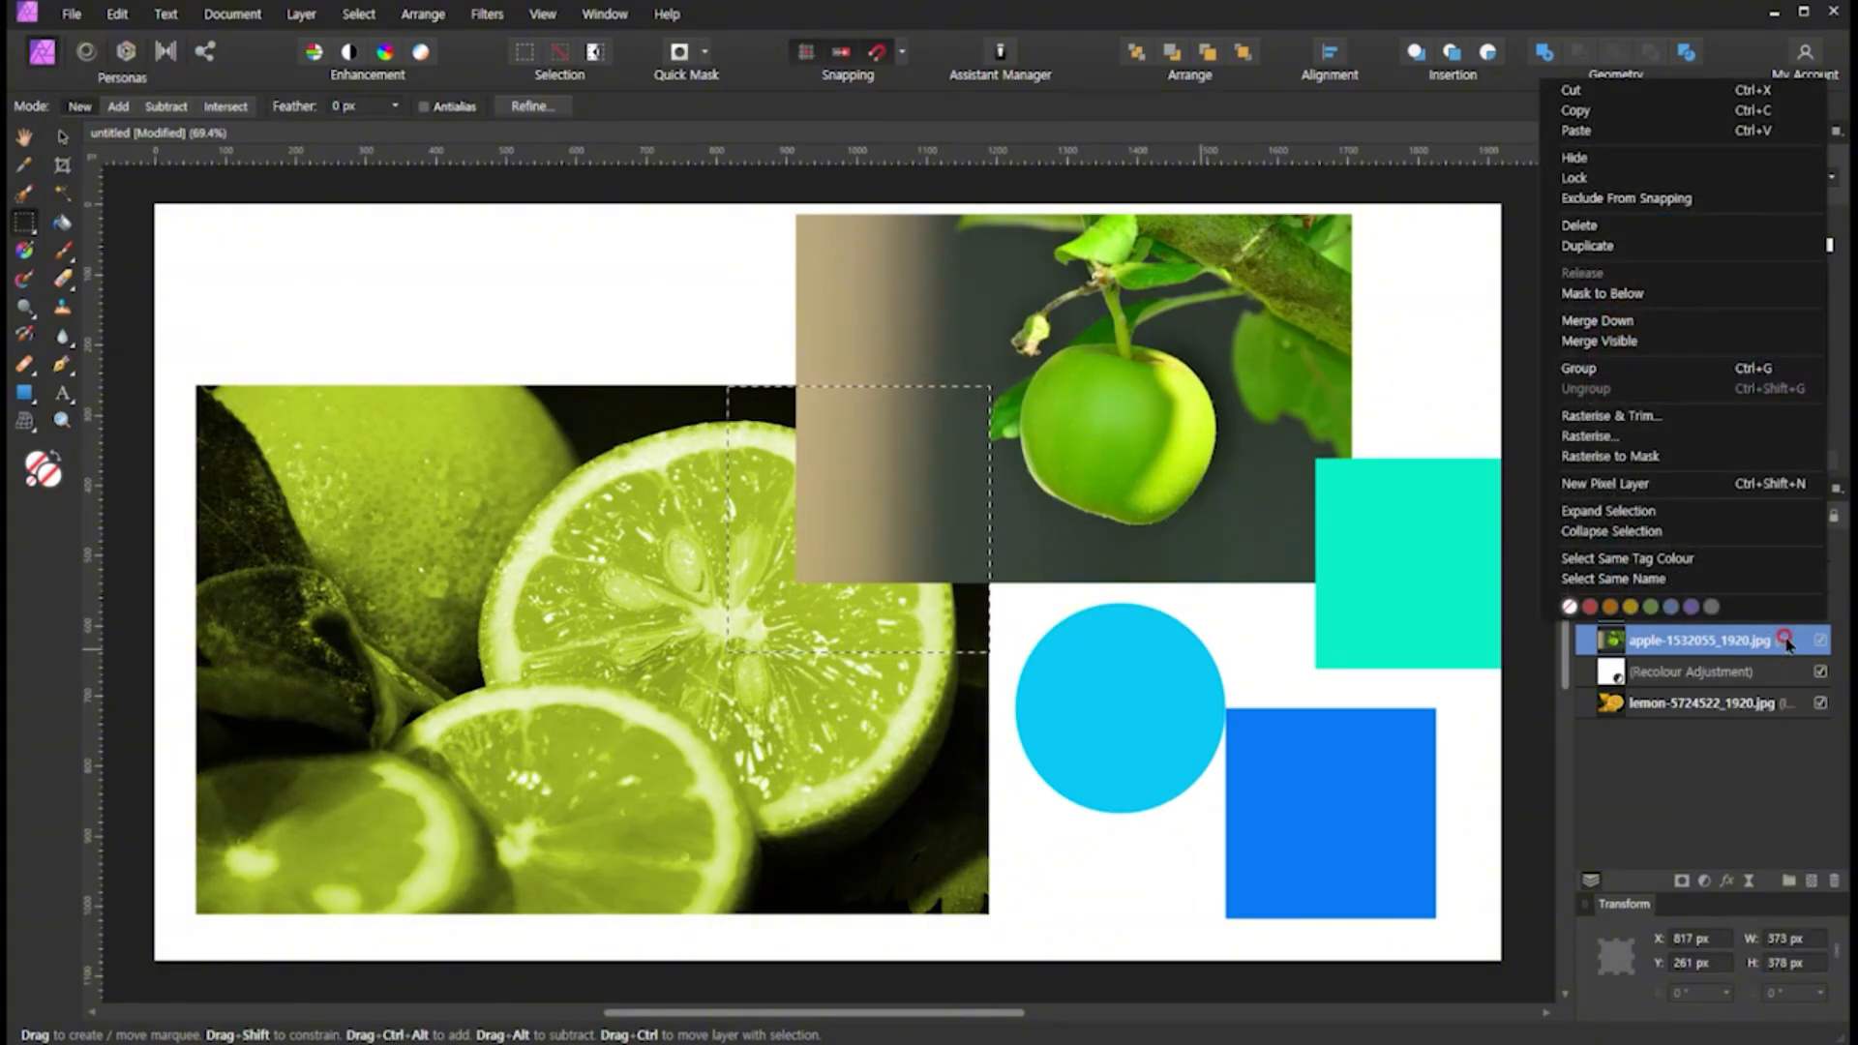
{"action": "left_click", "coordinate": [1634, 437]}
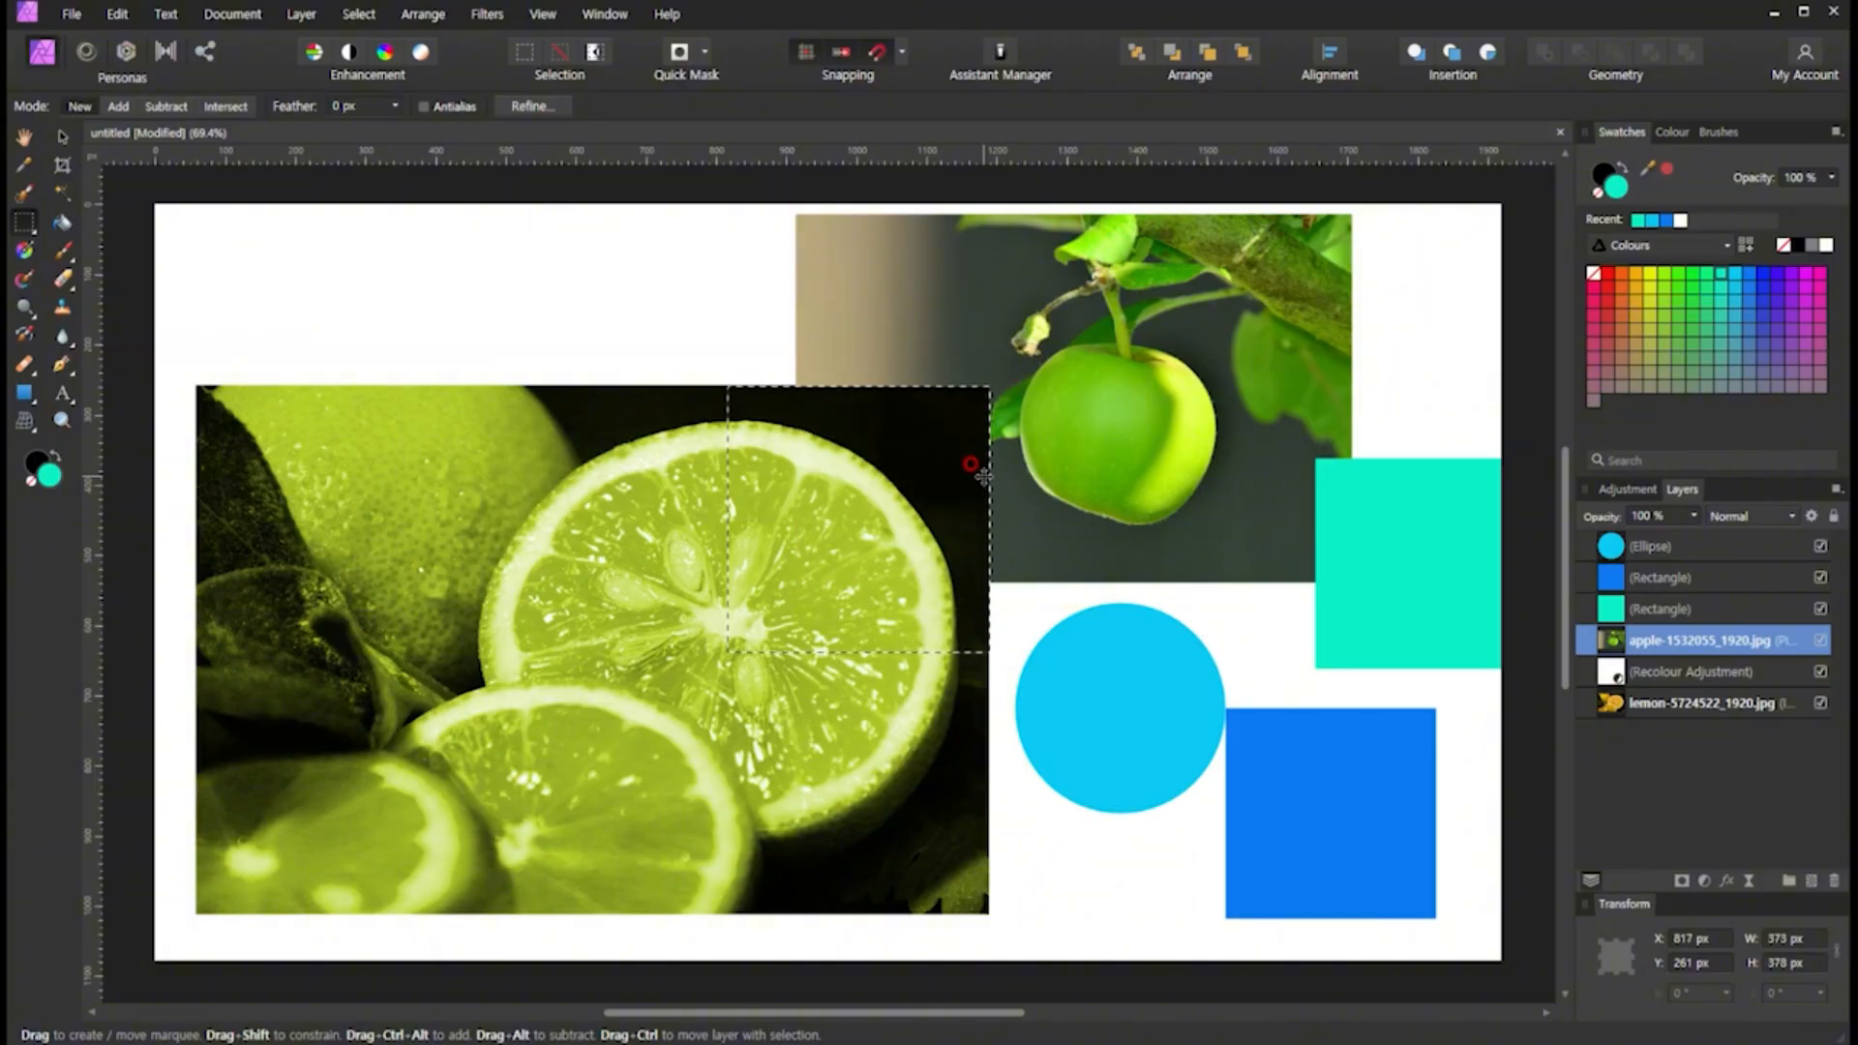
{"action": "left_click", "coordinate": [1183, 594]}
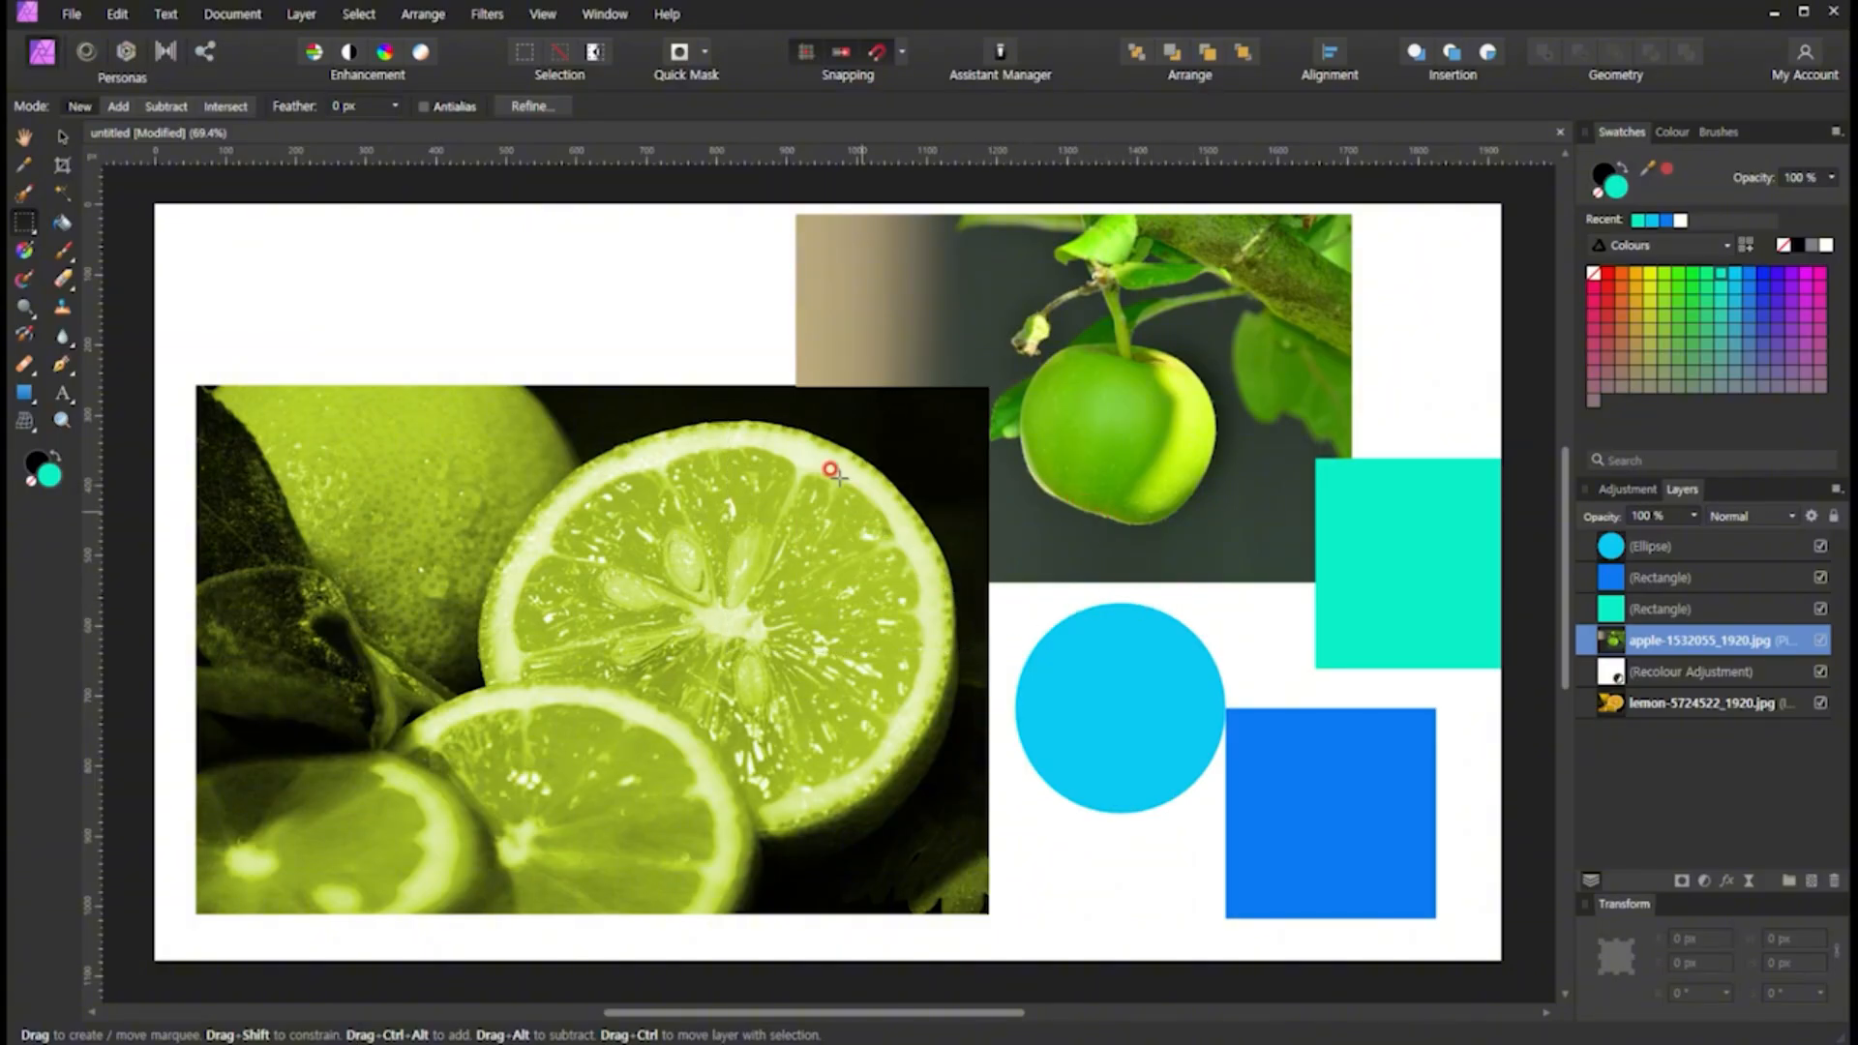
Move the cut apple image to about X 944 px, Y -3.8 px, and undo back to before the area was deleted
{"action": "key", "text": "v"}
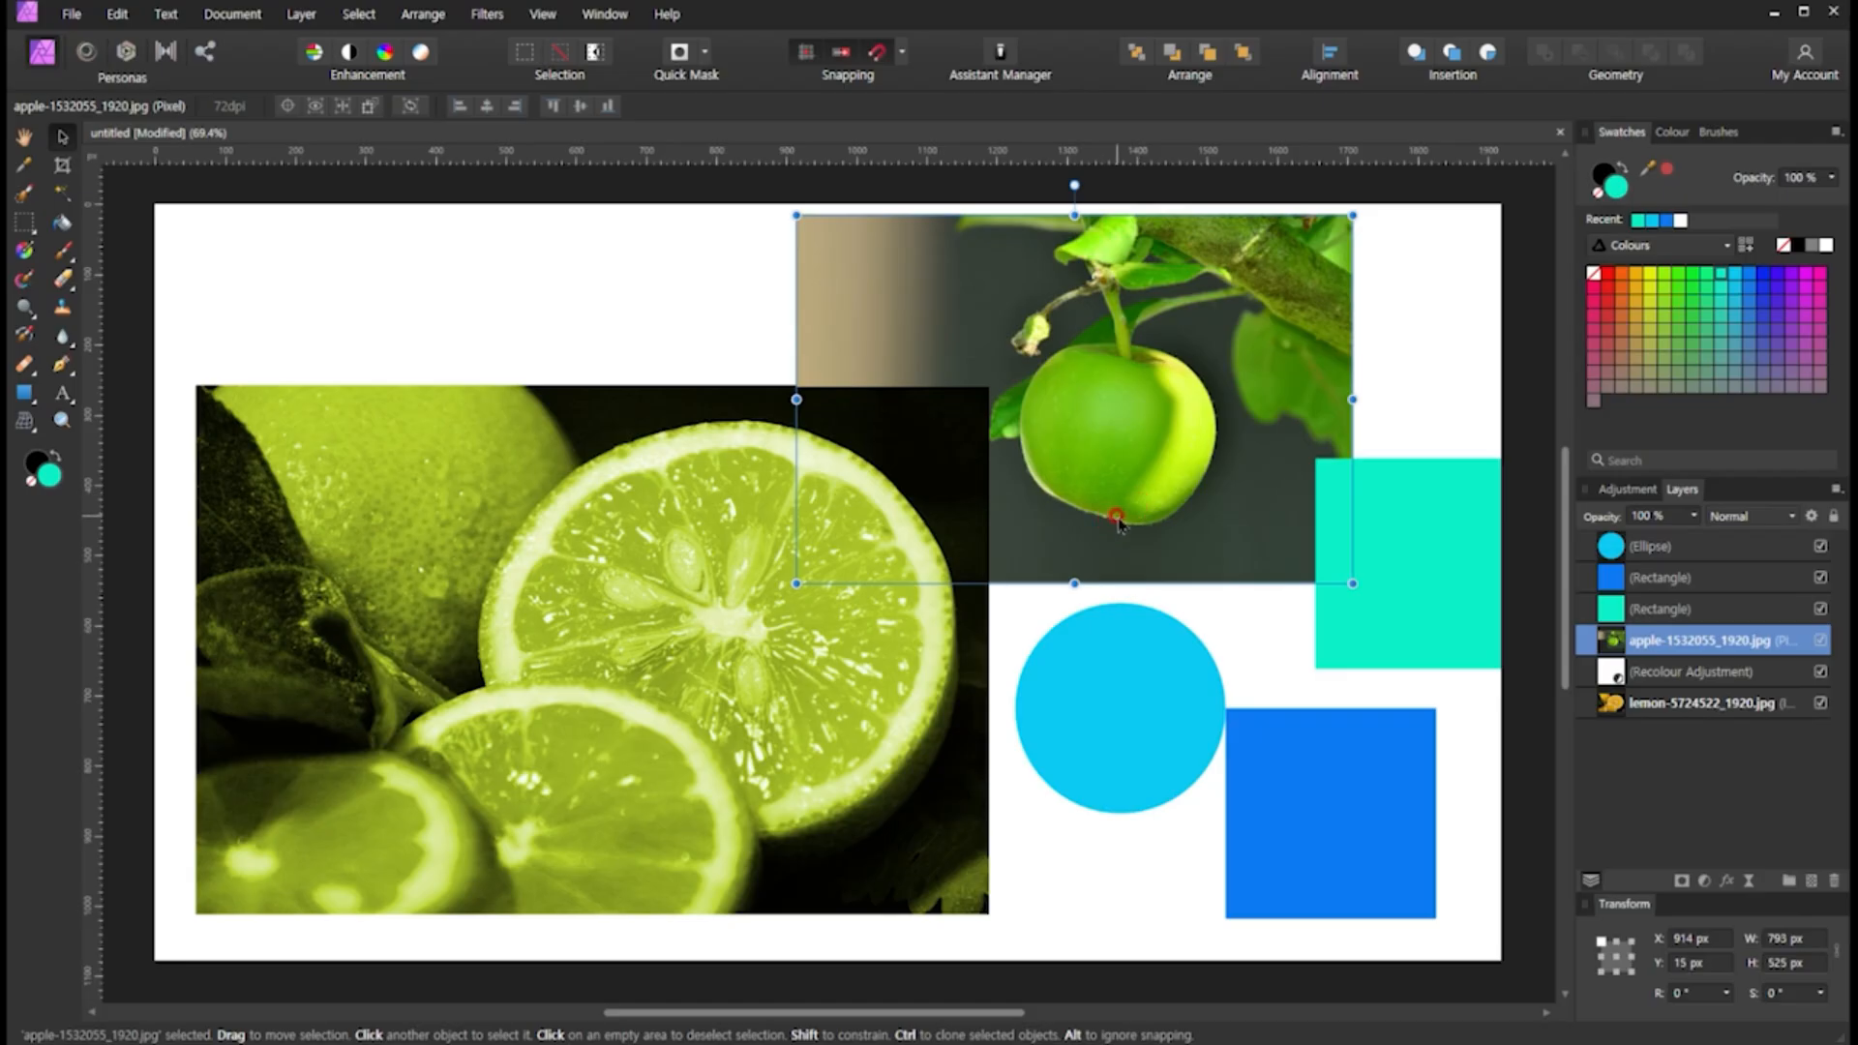
{"action": "left_click_drag", "start_coordinate": [1128, 525], "coordinate": [1150, 513]}
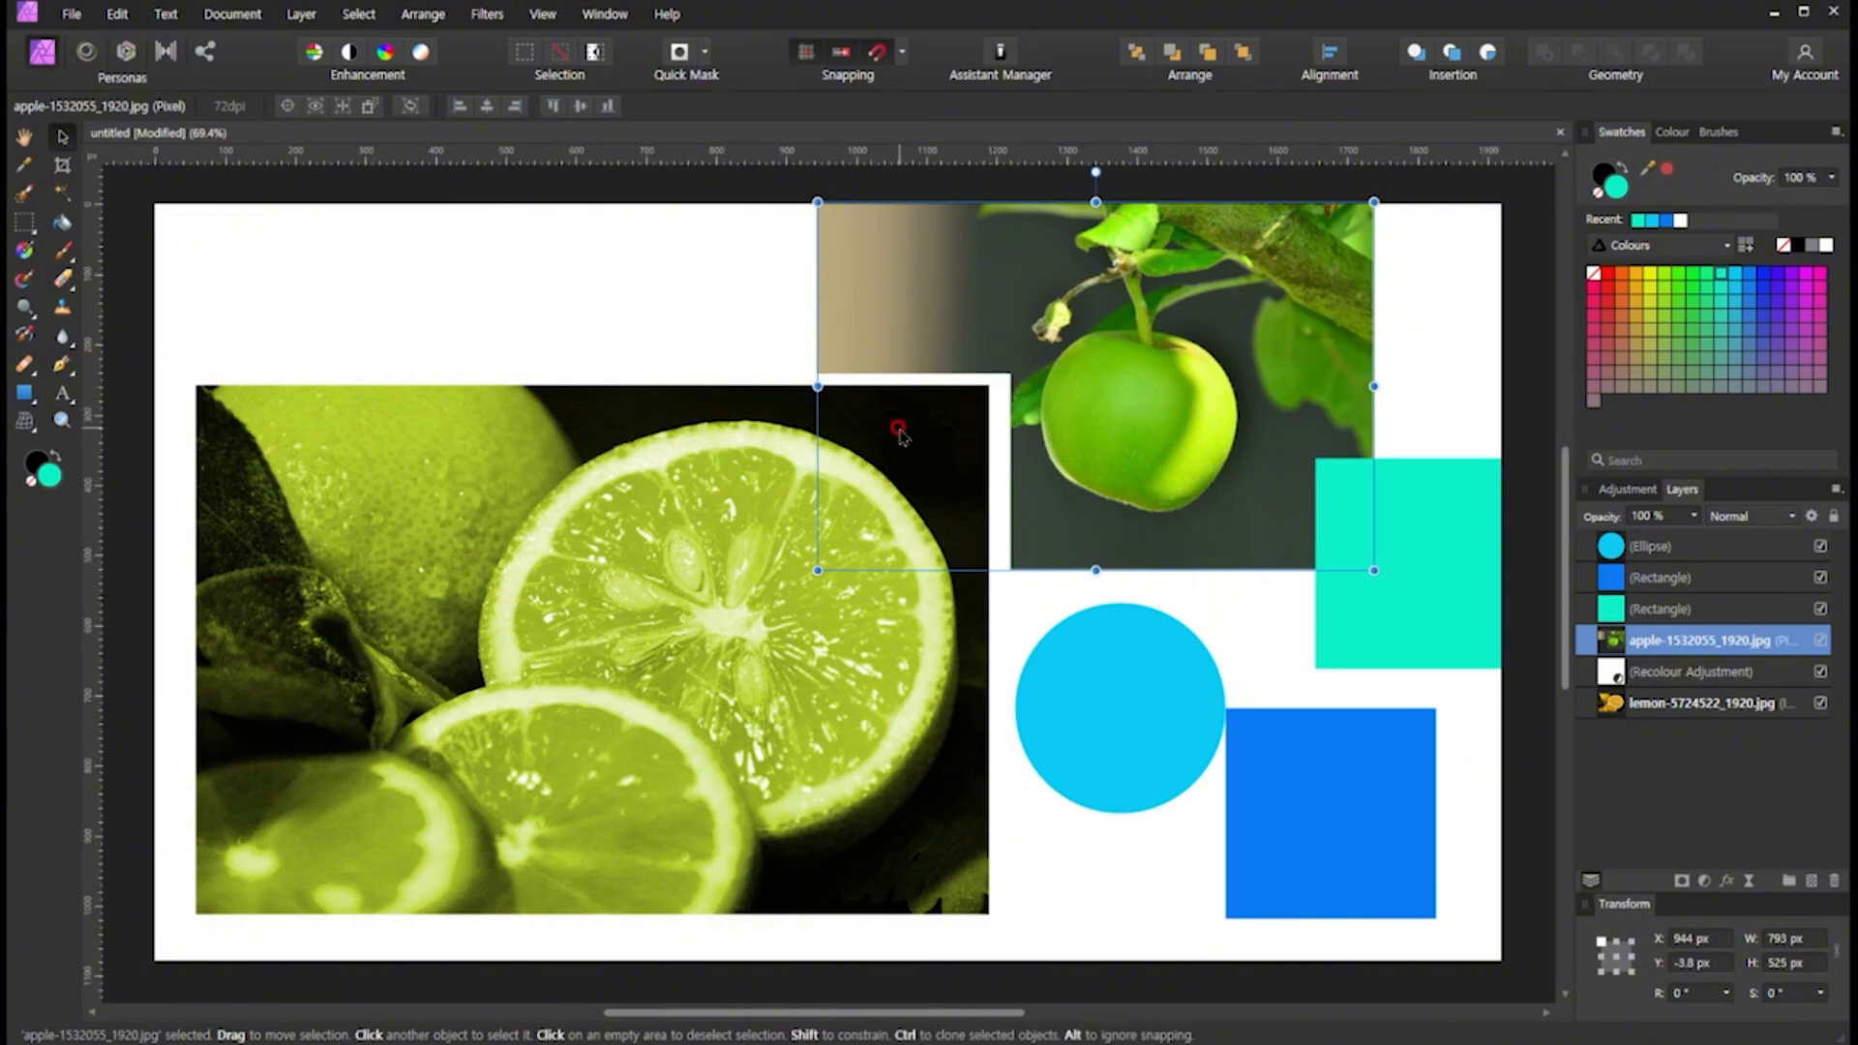
{"action": "key", "text": "ctrl+z"}
{"action": "key", "text": "ctrl+z"}
{"action": "key", "text": "ctrl+z"}
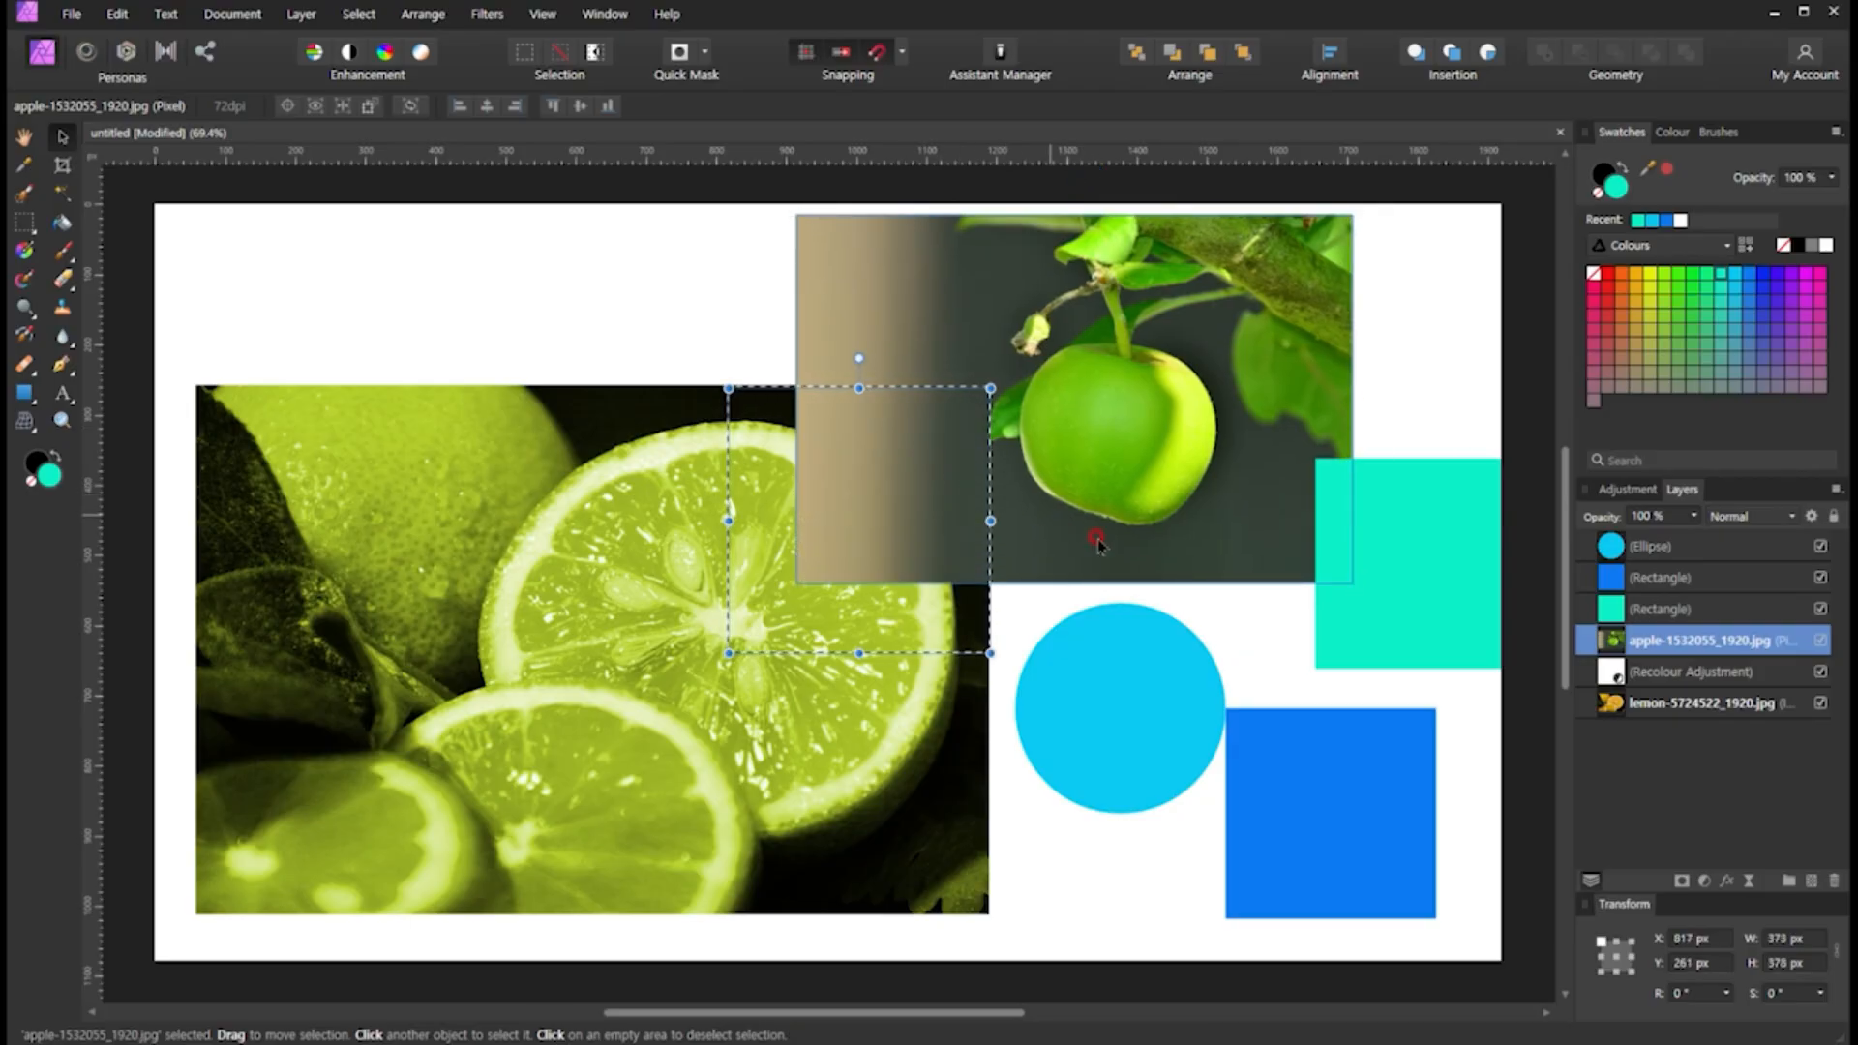
Clear the marquee selection and move the apple layer to the very back, beneath the lemon image
{"action": "key", "text": "m"}
{"action": "left_click", "coordinate": [1071, 648]}
{"action": "key", "text": "v"}
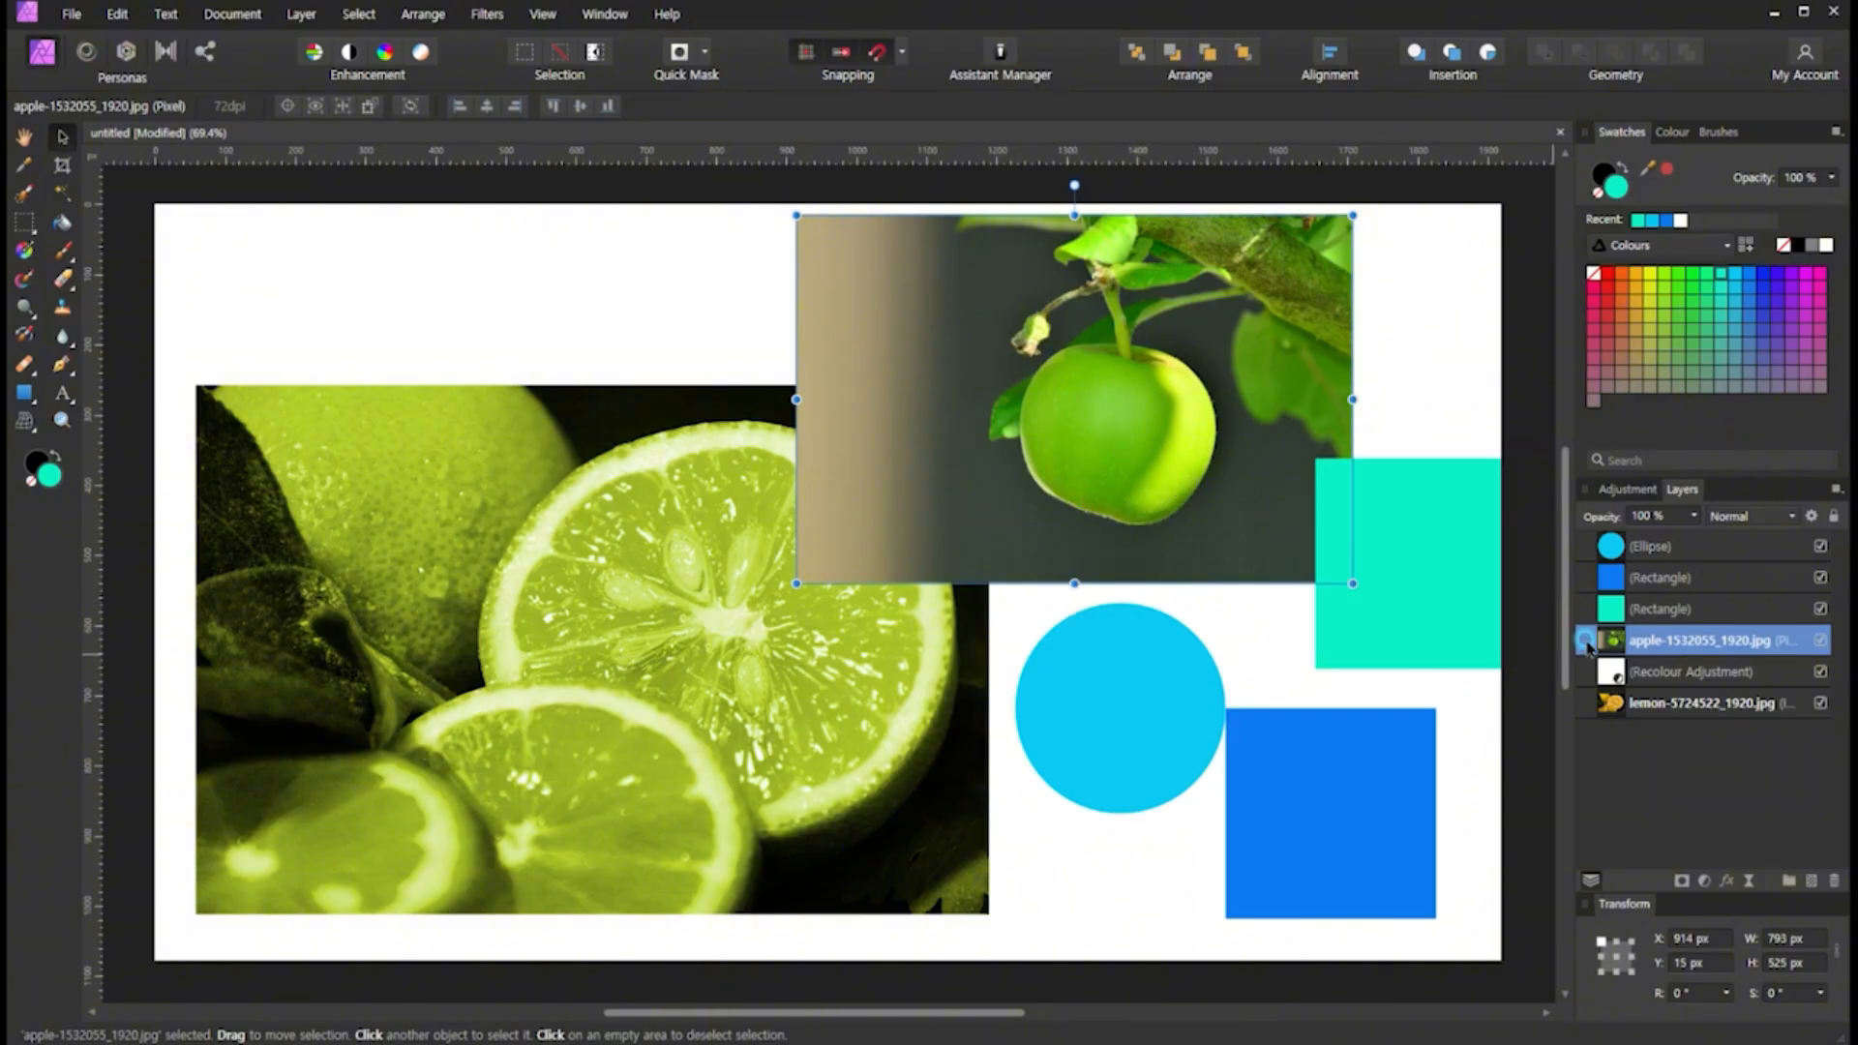
{"action": "left_click_drag", "start_coordinate": [1587, 647], "coordinate": [1581, 722]}
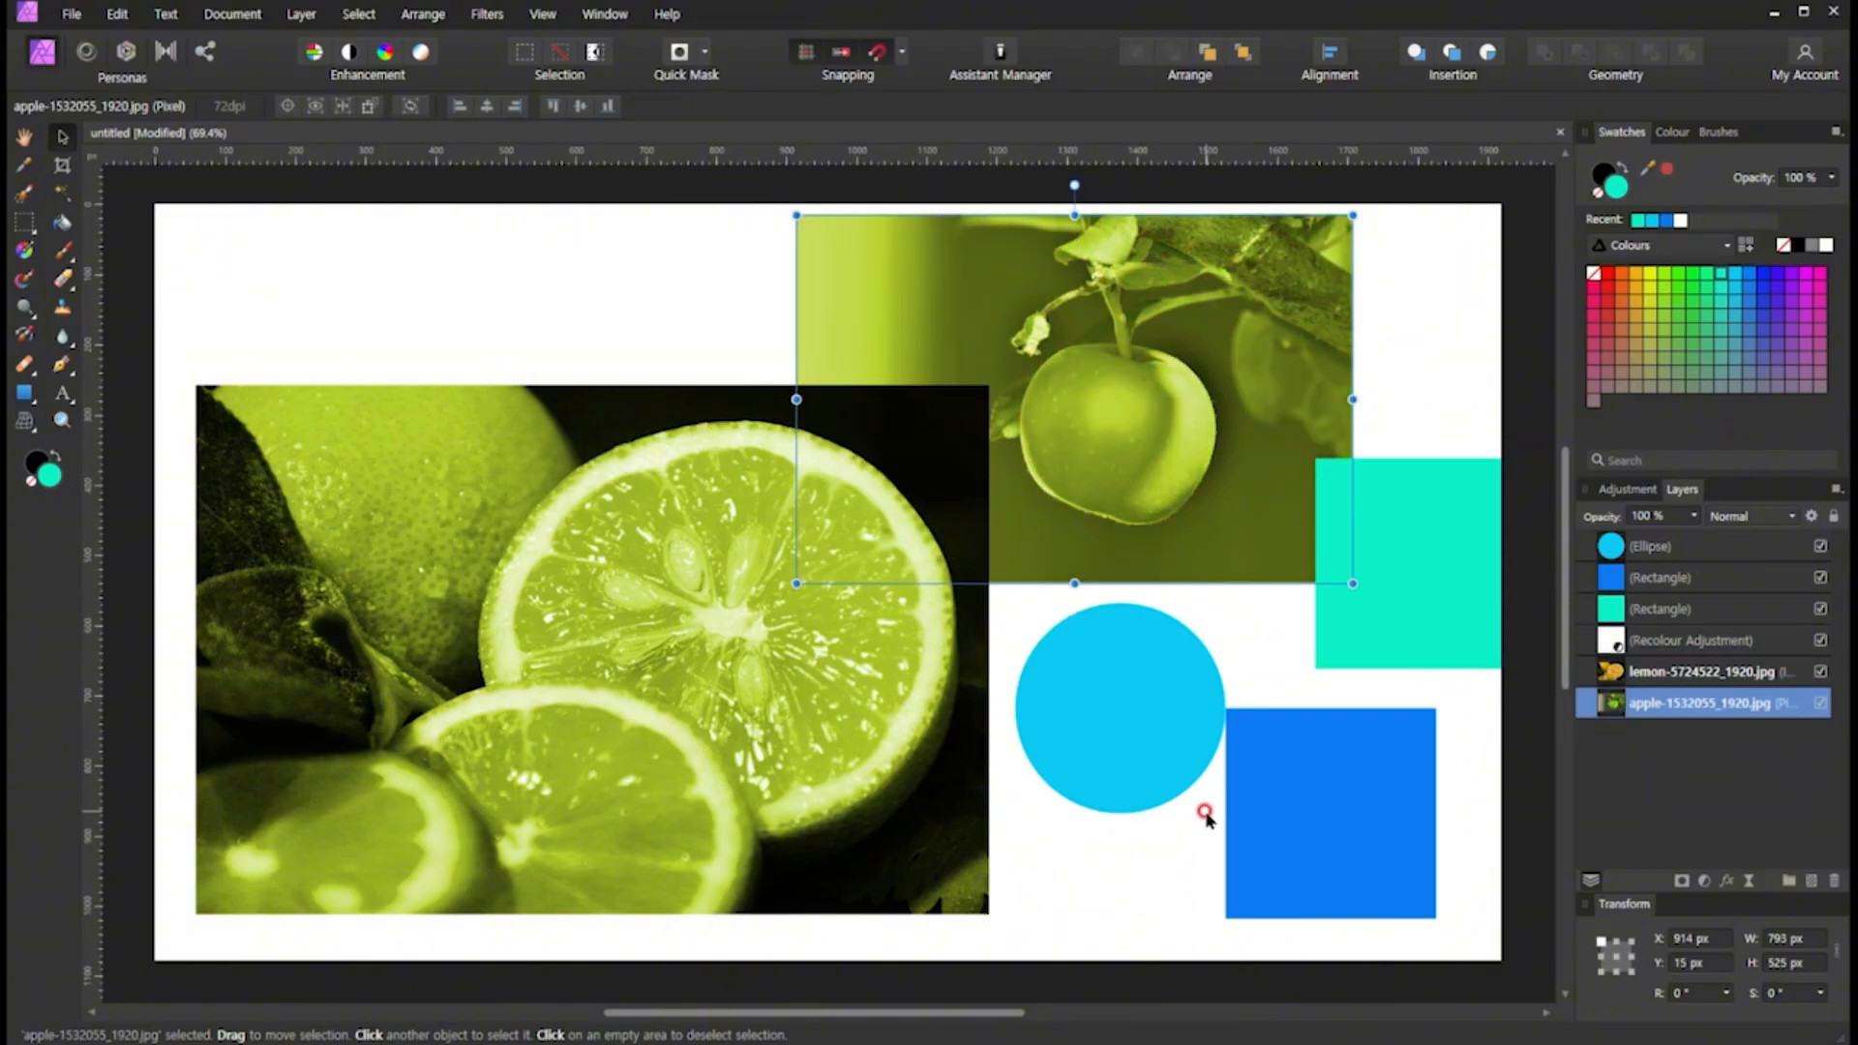
{"action": "left_click", "coordinate": [1385, 373]}
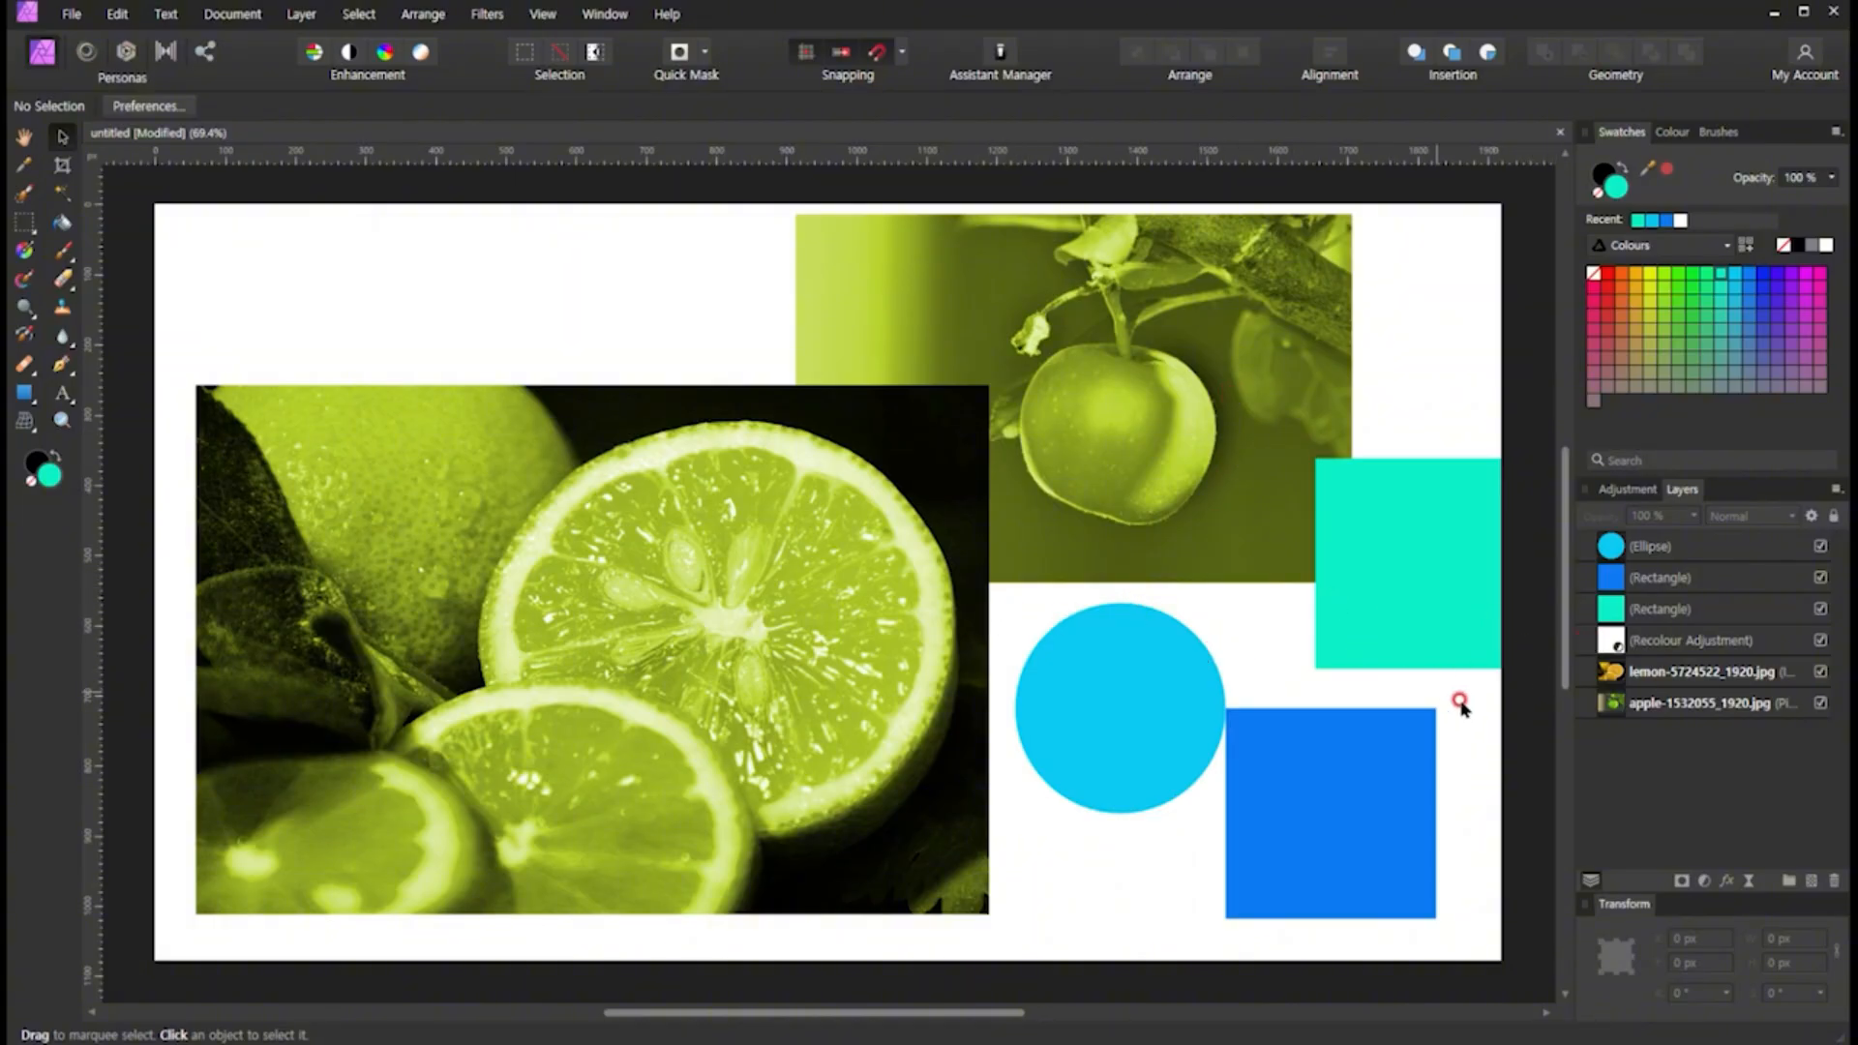
Rasterise the lemon image layer
{"action": "left_click", "coordinate": [1678, 675]}
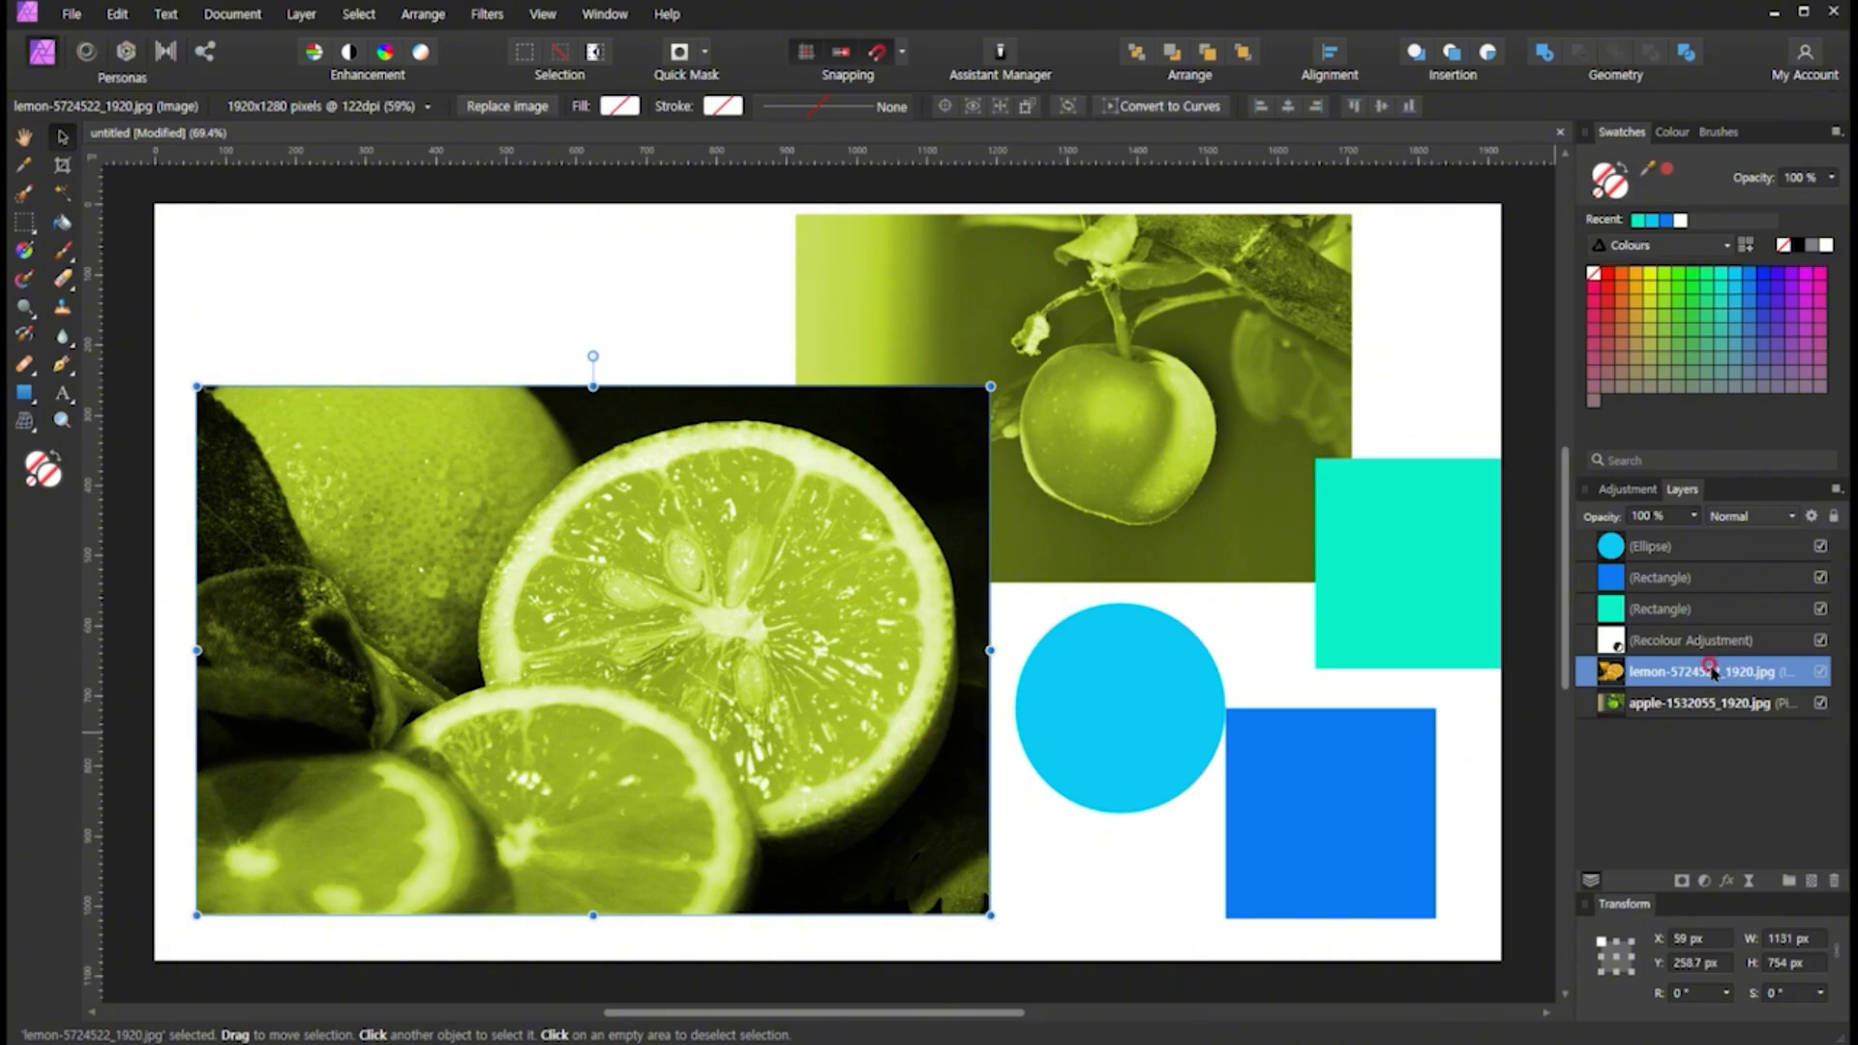
{"action": "left_click", "coordinate": [1654, 669], "text": "ctrl"}
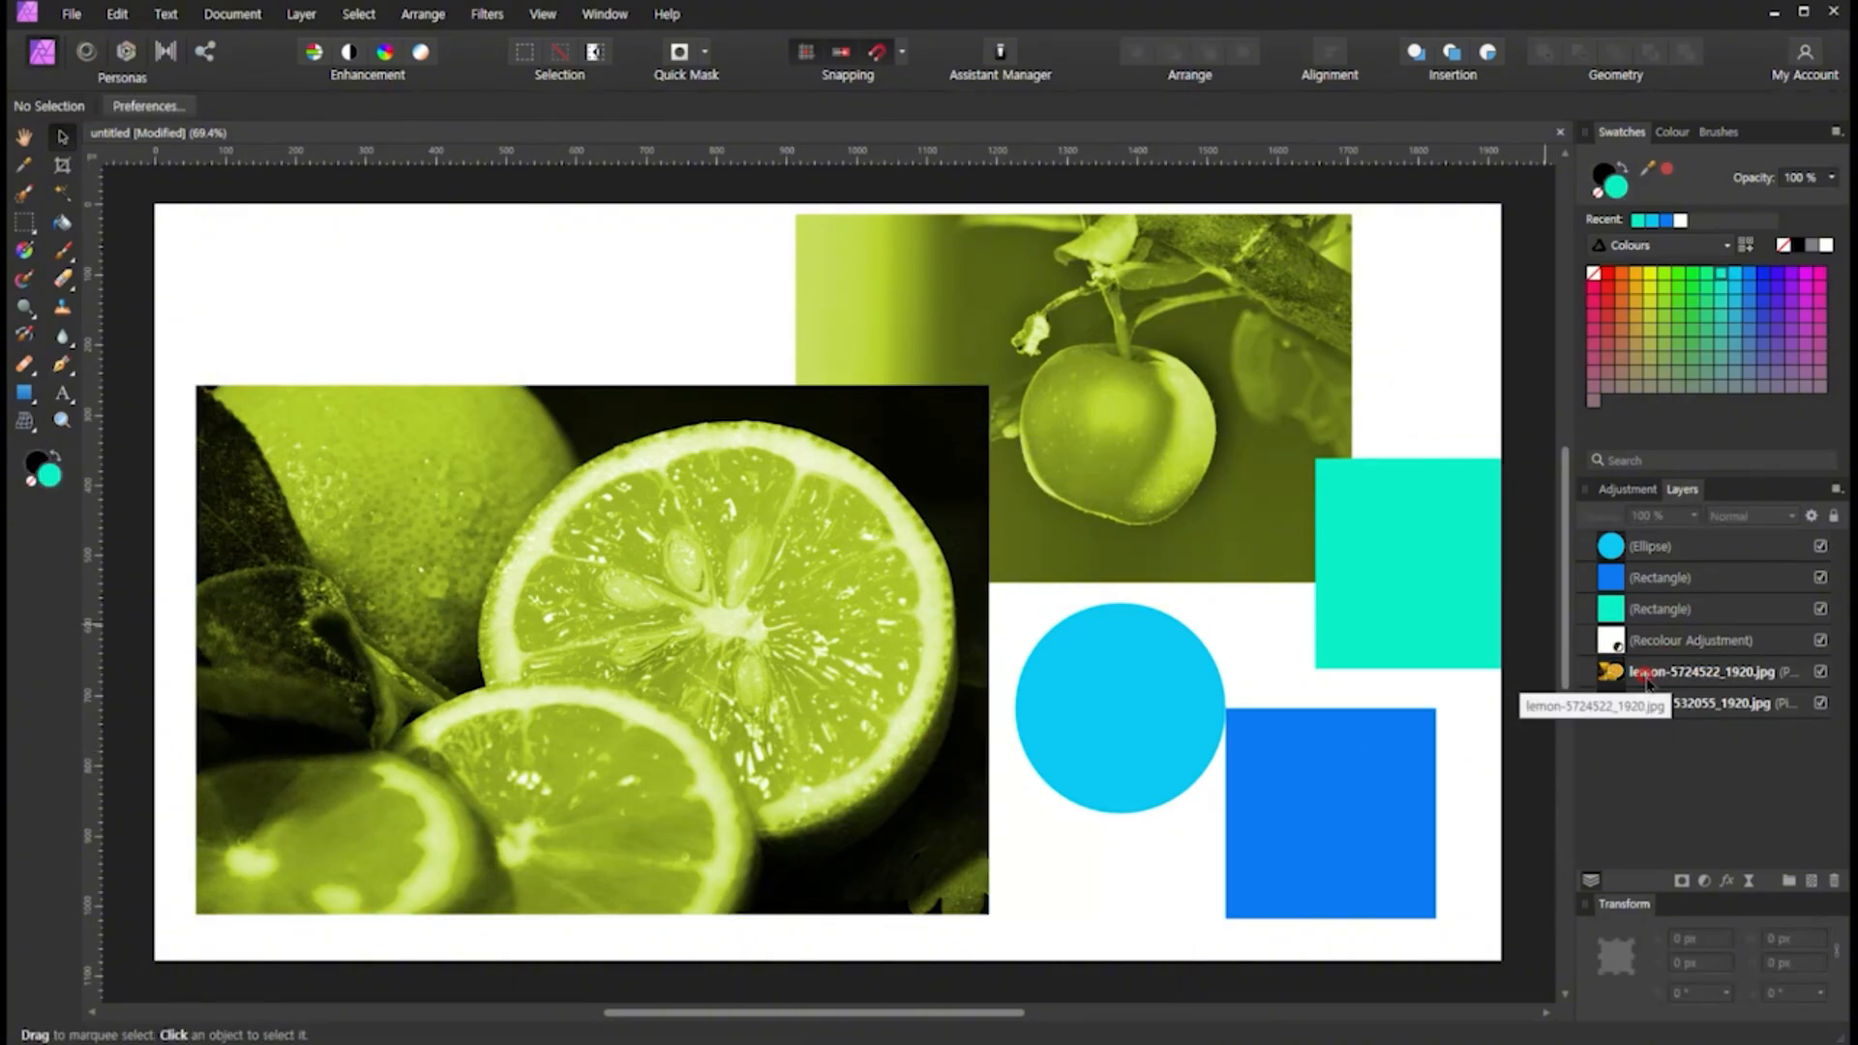
{"action": "left_click", "coordinate": [1633, 677]}
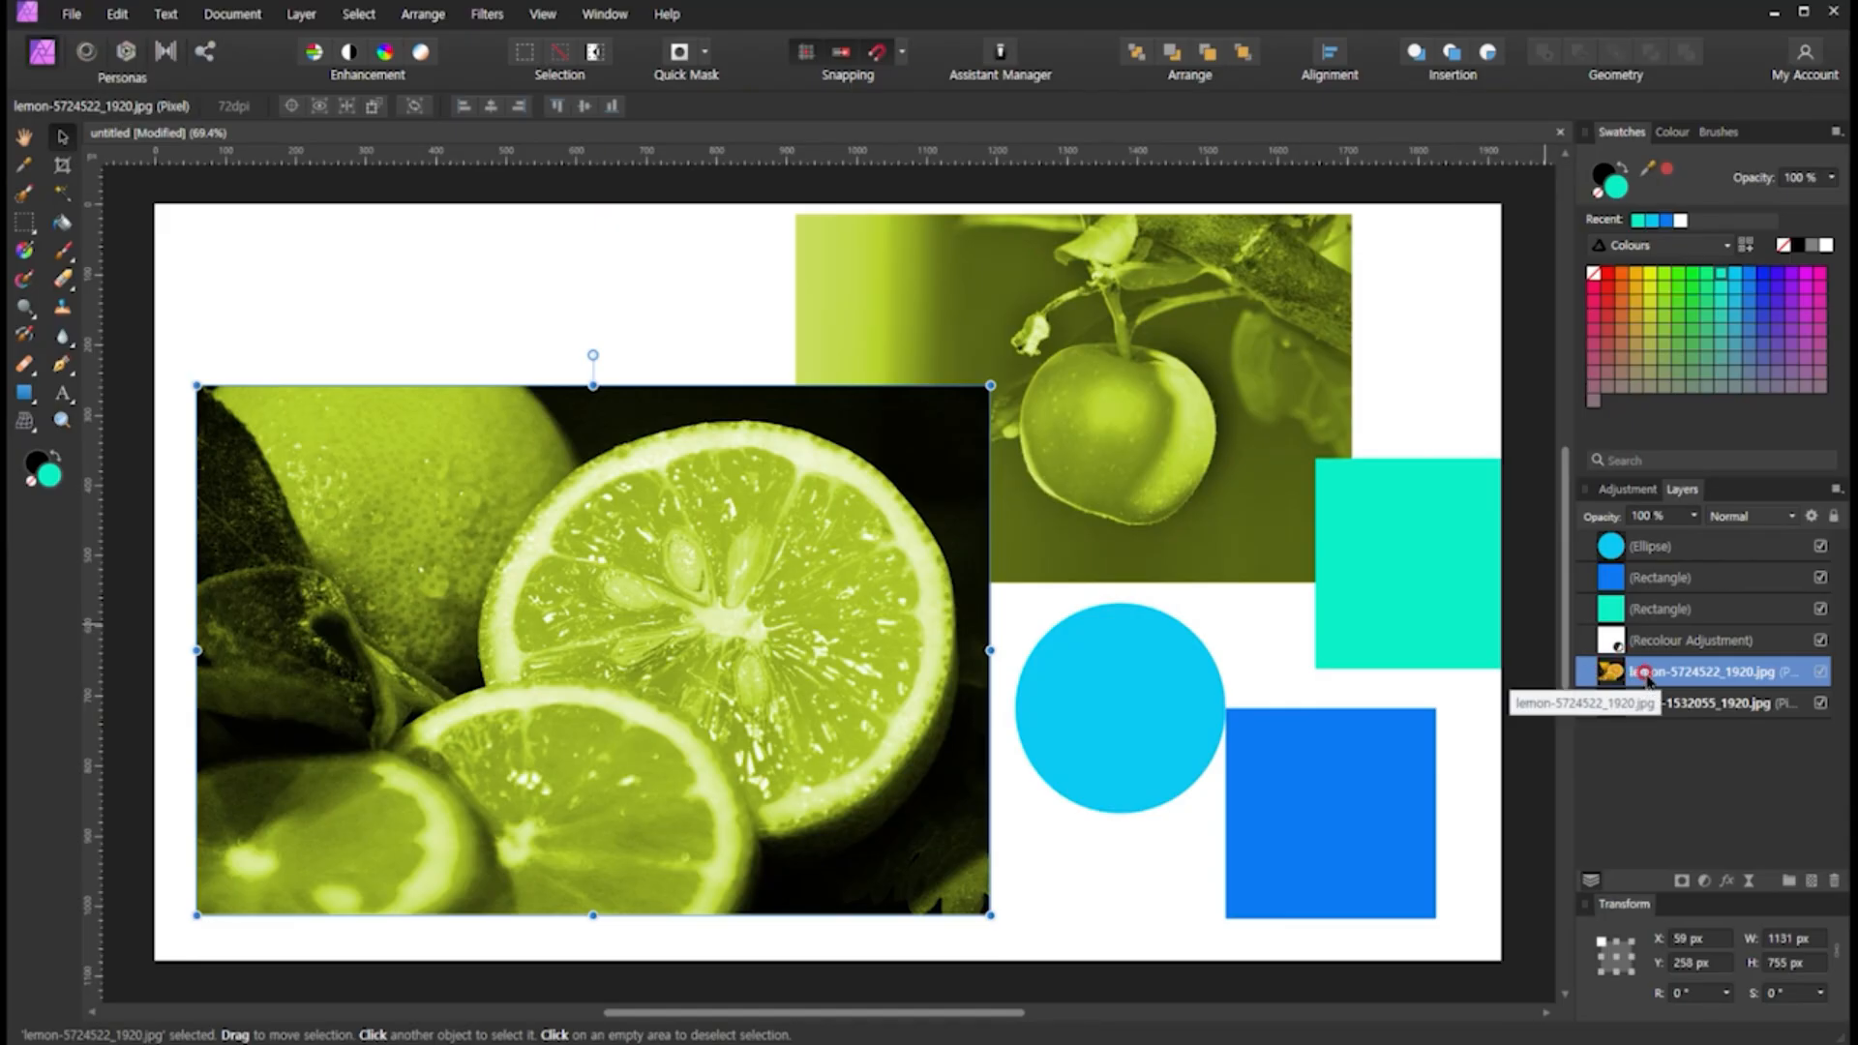
{"action": "right_click", "coordinate": [1635, 677]}
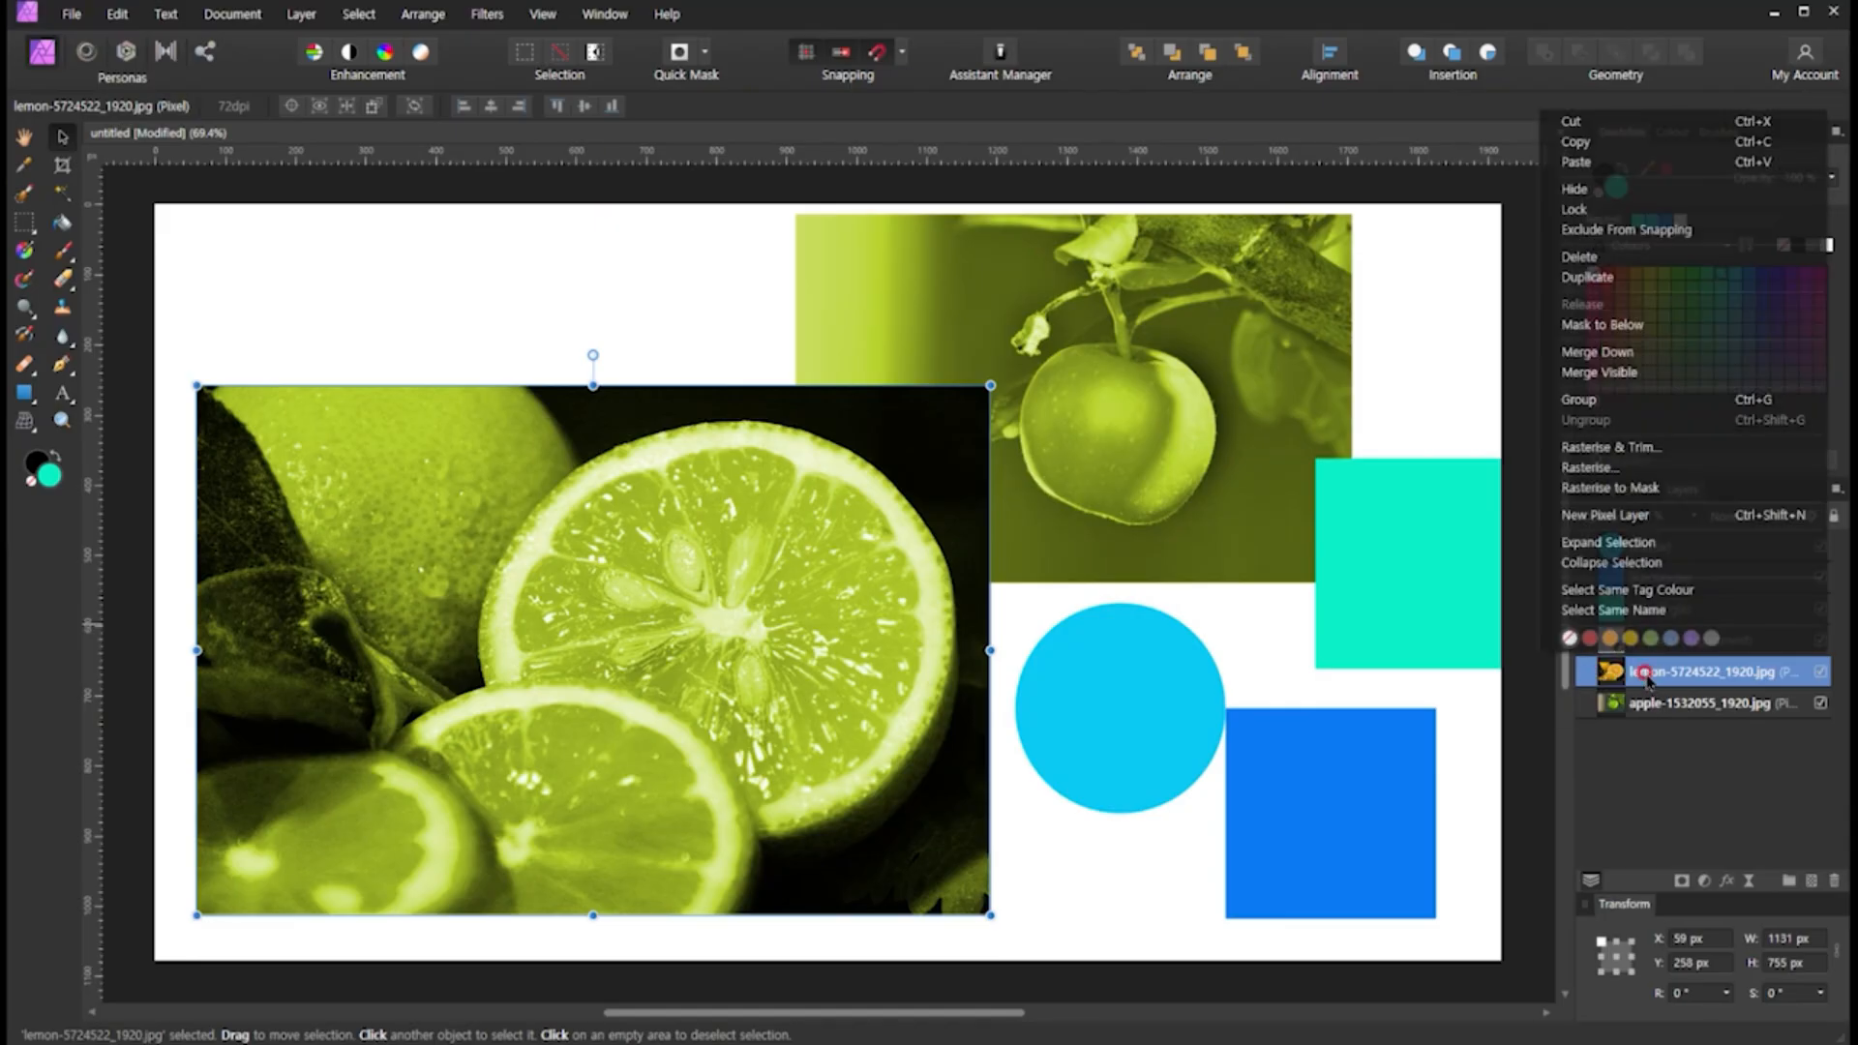
{"action": "left_click", "coordinate": [1628, 468]}
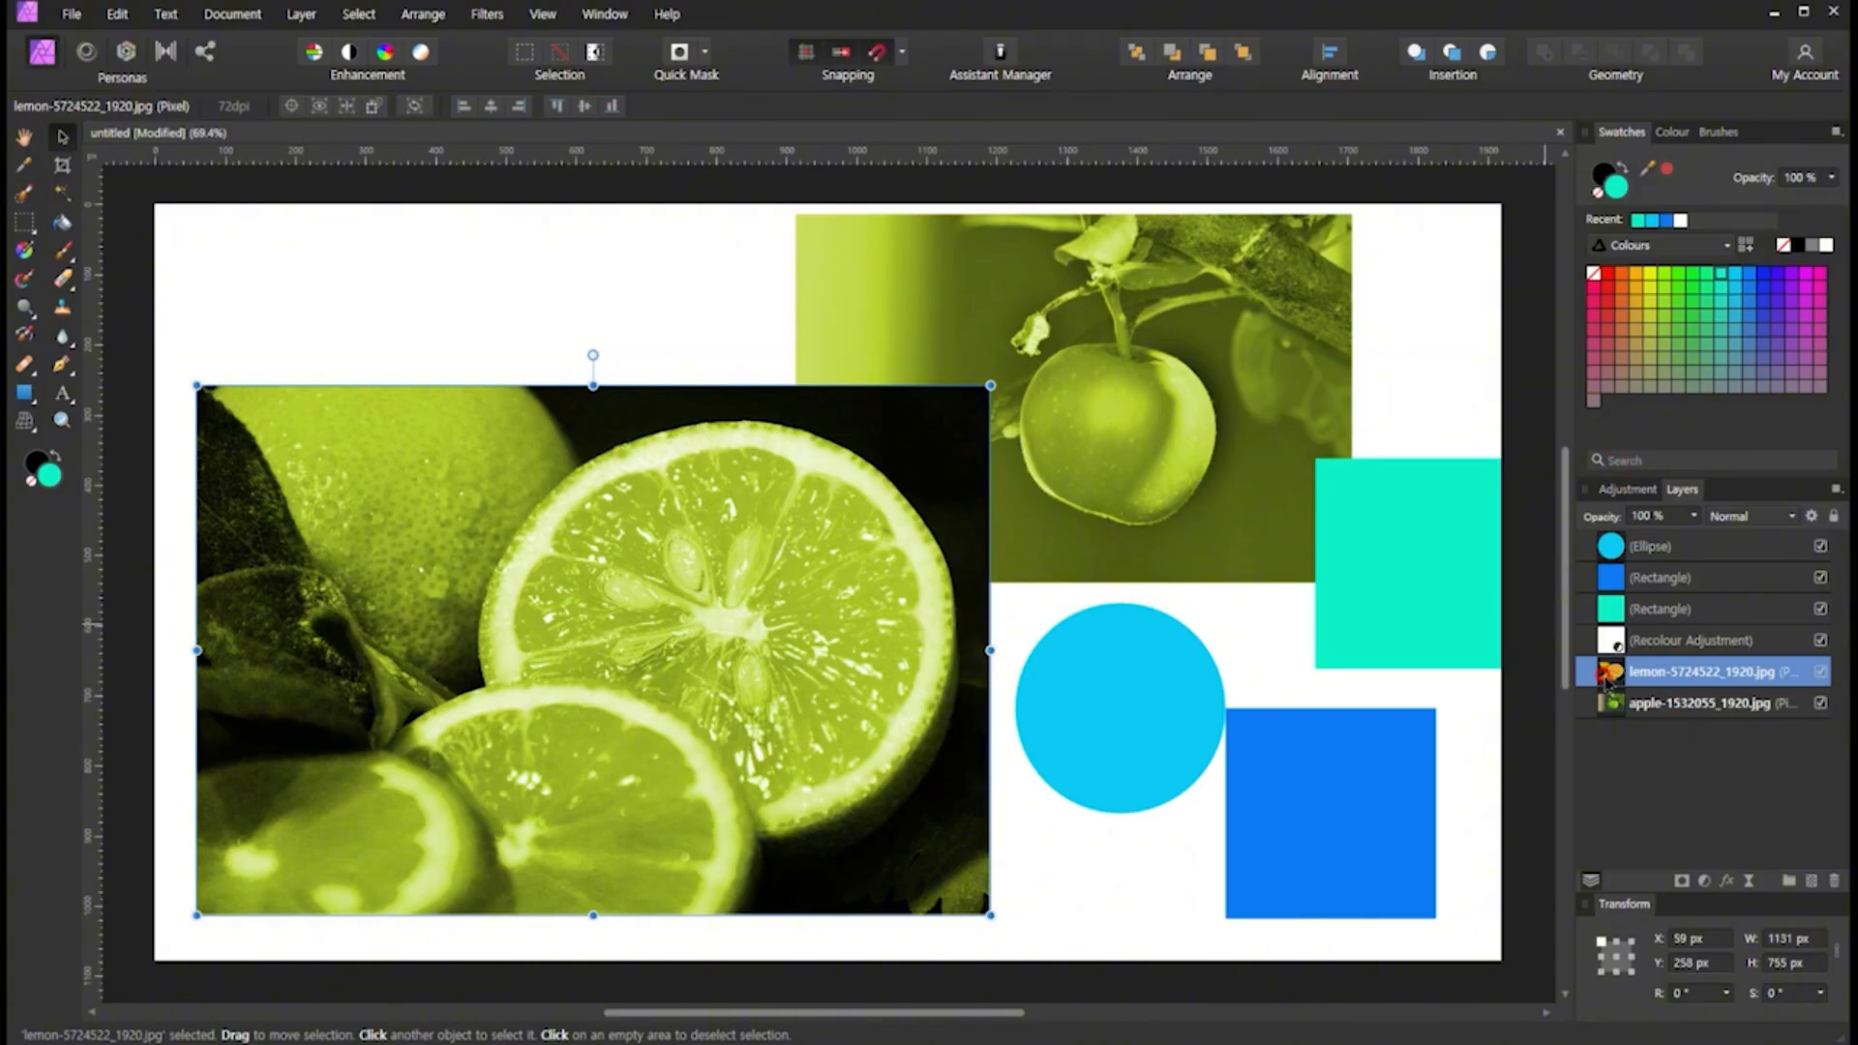
Merge the Recolour adjustment and the lemon layer into one layer with Merge Selected
{"action": "left_click", "coordinate": [1650, 644]}
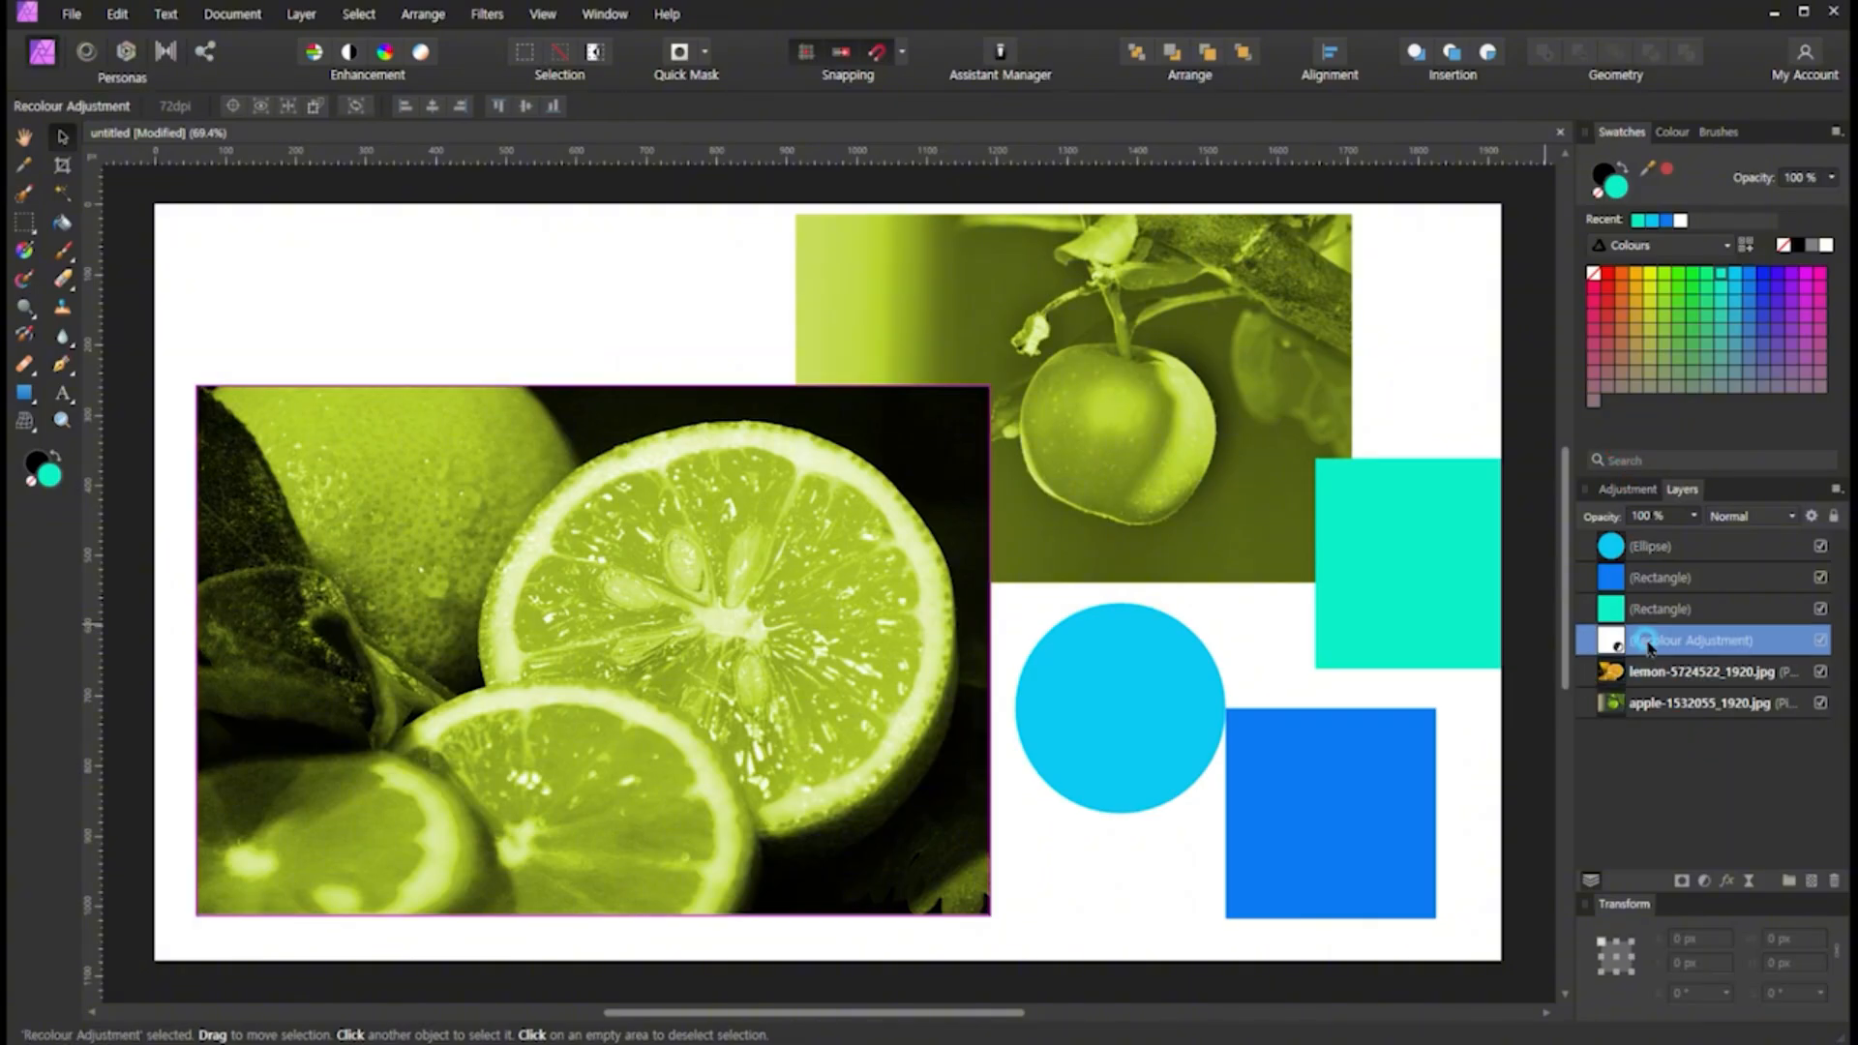
{"action": "left_click_drag", "start_coordinate": [1650, 647], "coordinate": [1647, 674]}
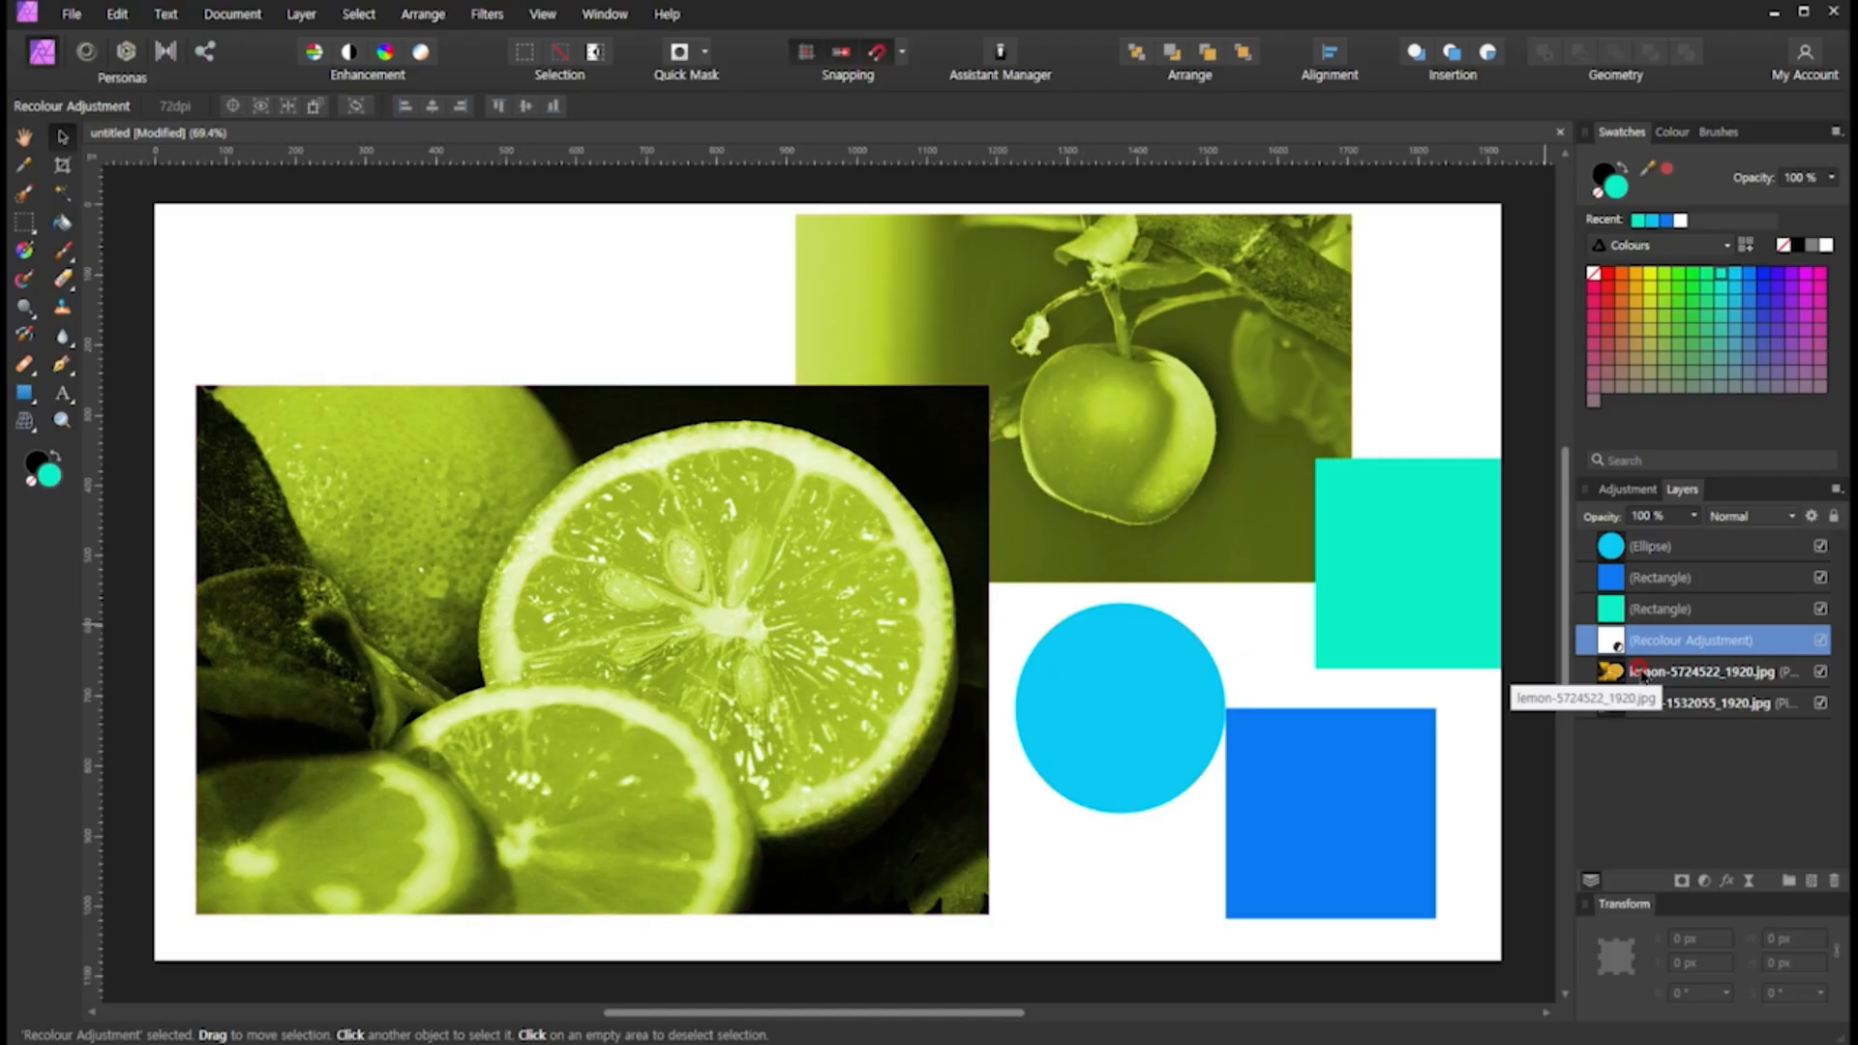
{"action": "left_click", "coordinate": [1642, 674], "text": "shift"}
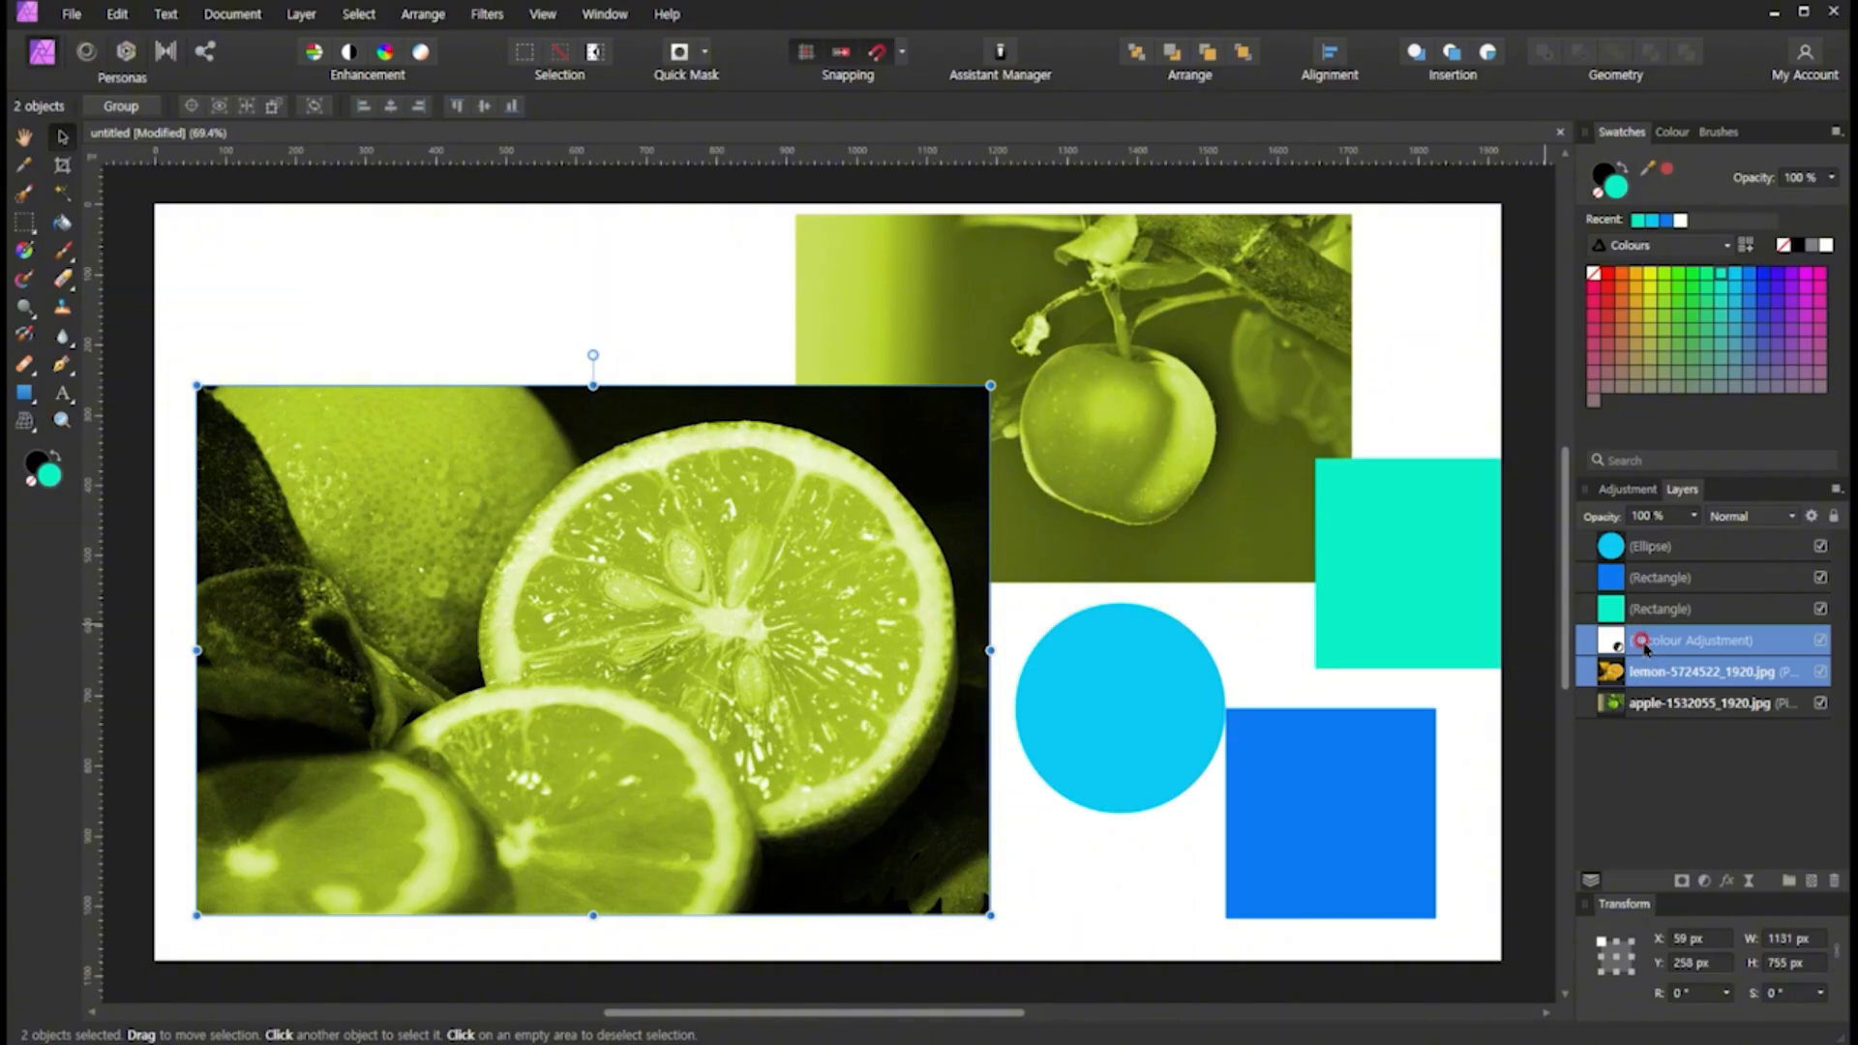
{"action": "left_click", "coordinate": [298, 15]}
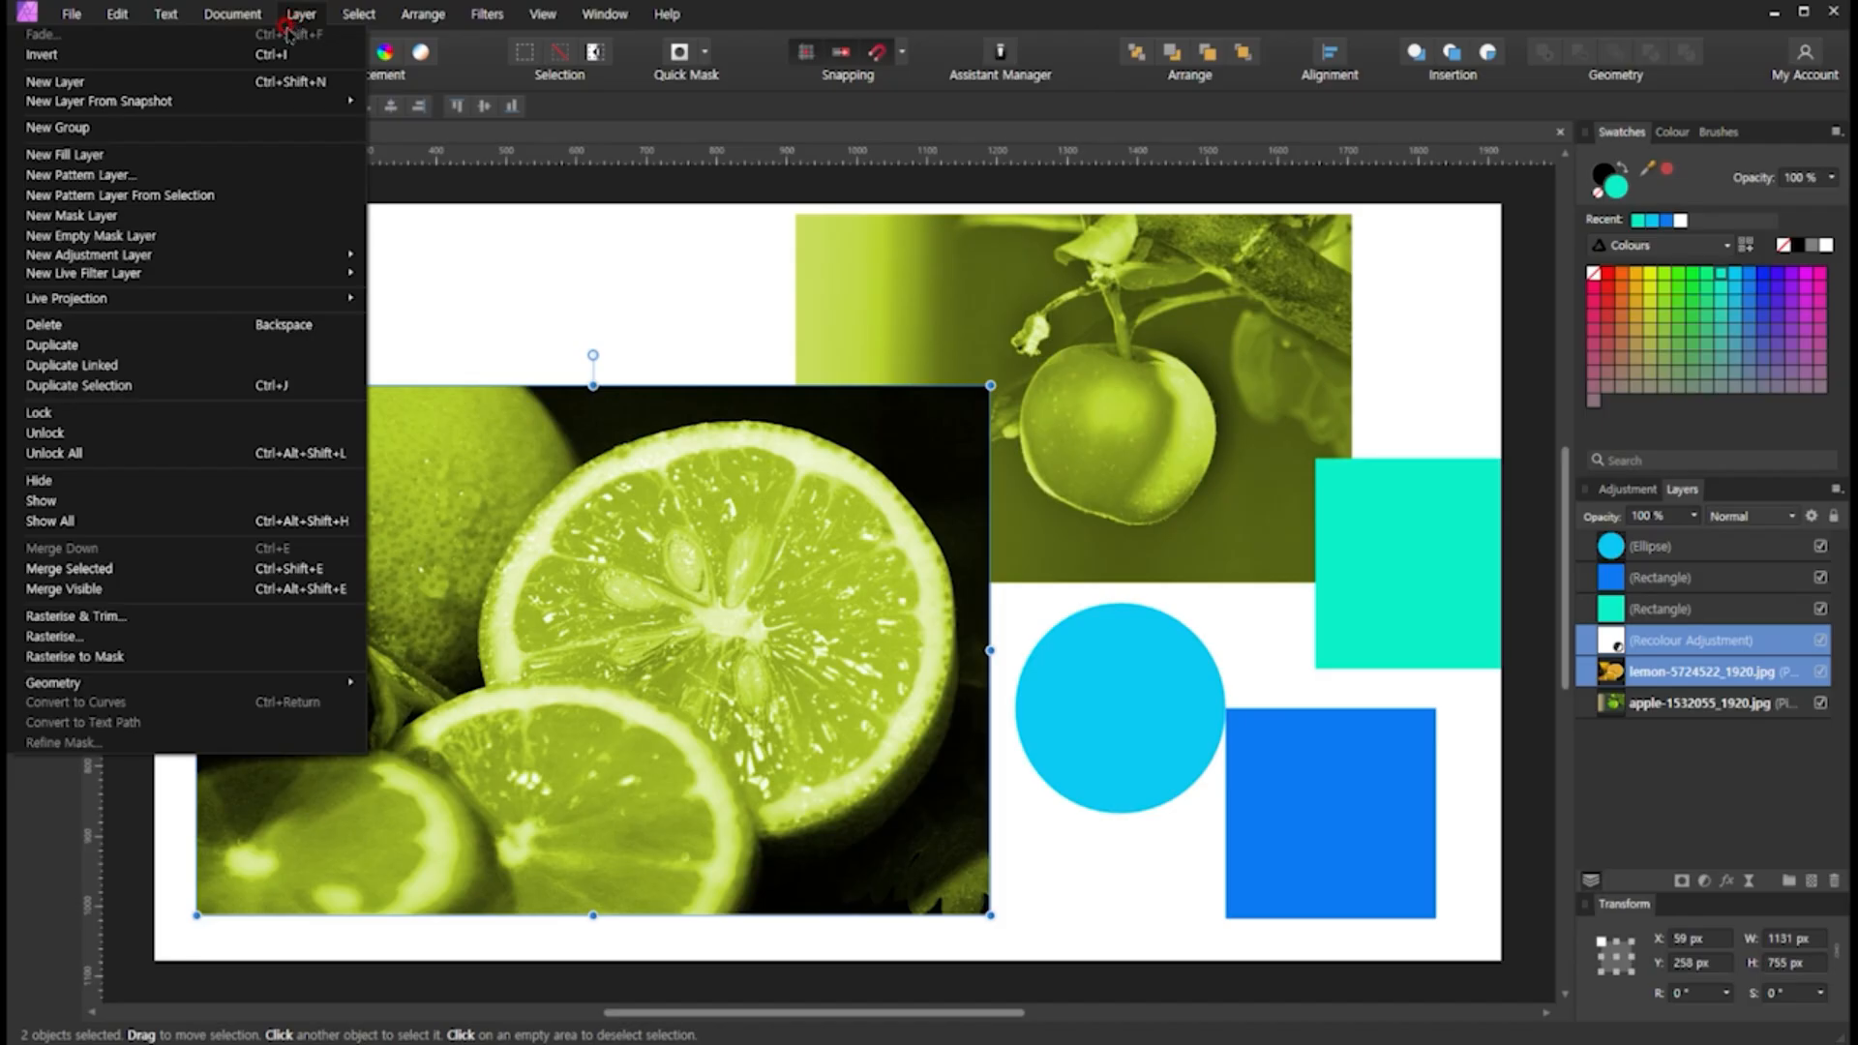
{"action": "left_click", "coordinate": [186, 571]}
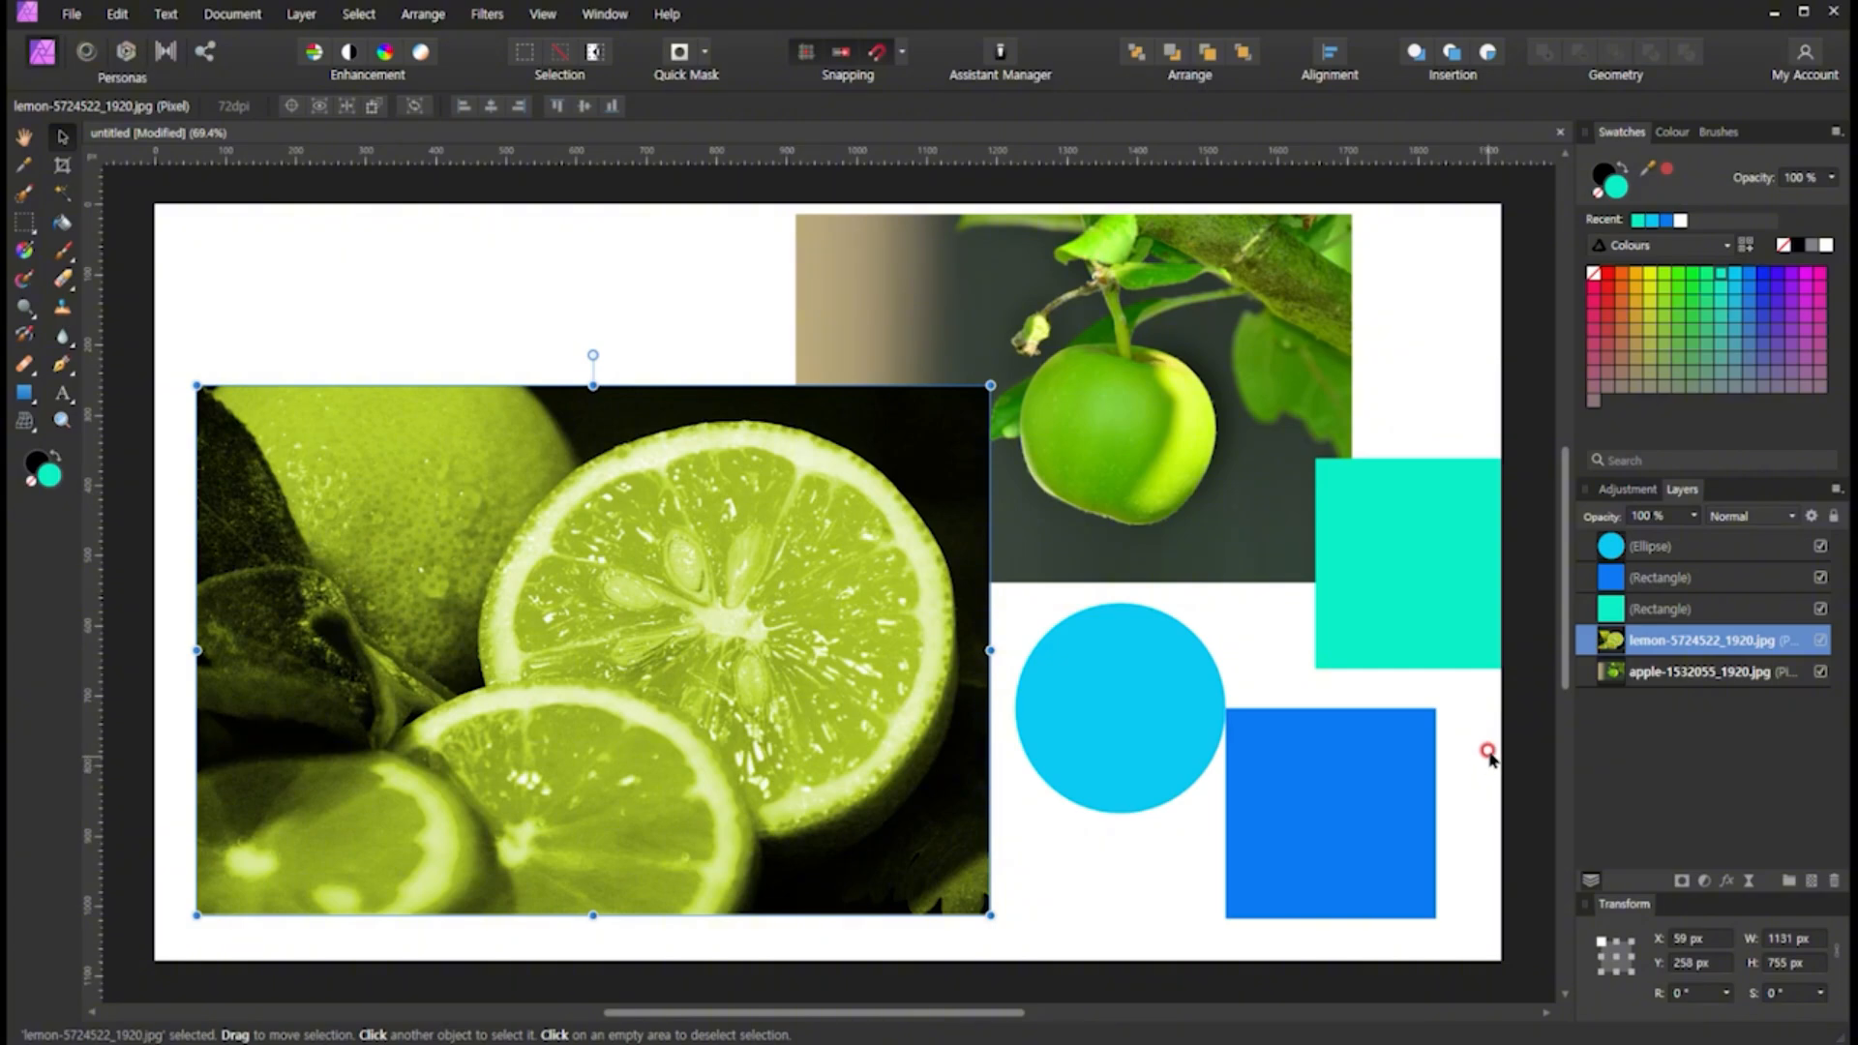
{"action": "left_click", "coordinate": [1629, 640]}
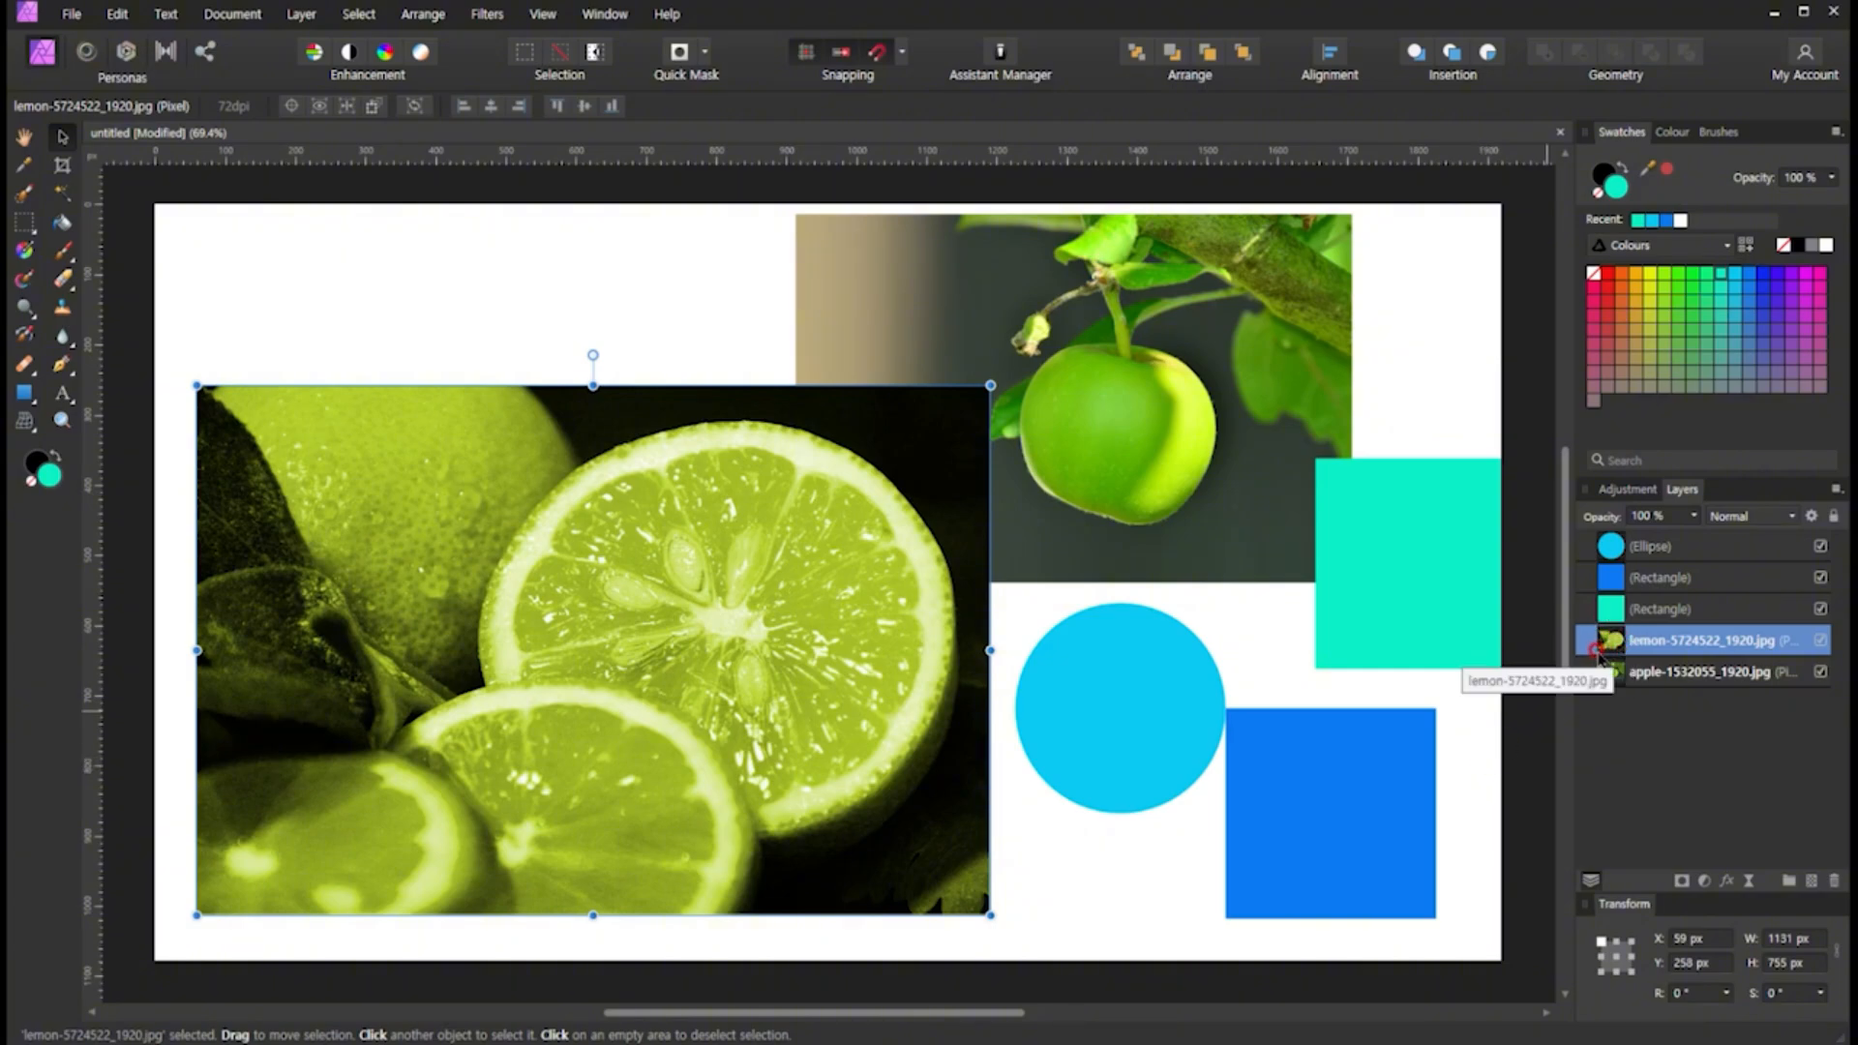
{"action": "left_click", "coordinate": [1588, 638]}
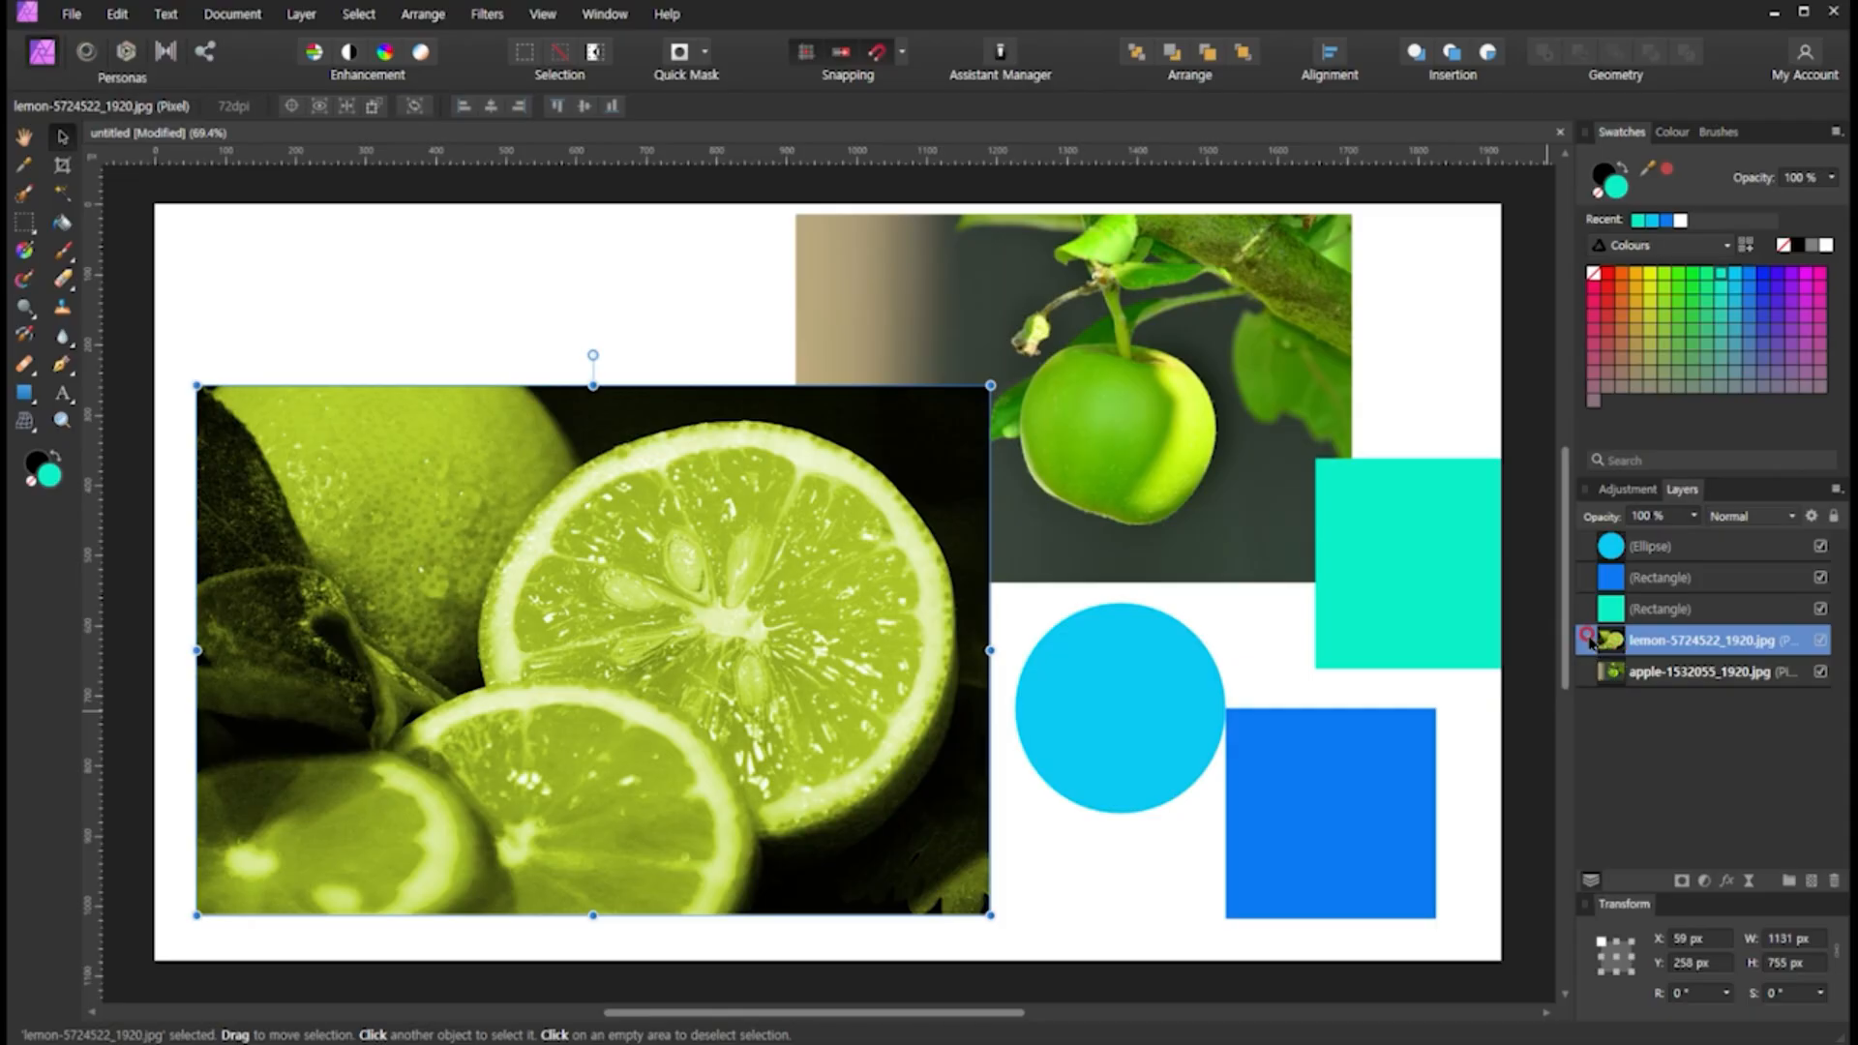
{"action": "left_click", "coordinate": [1612, 748]}
{"action": "left_click", "coordinate": [548, 698]}
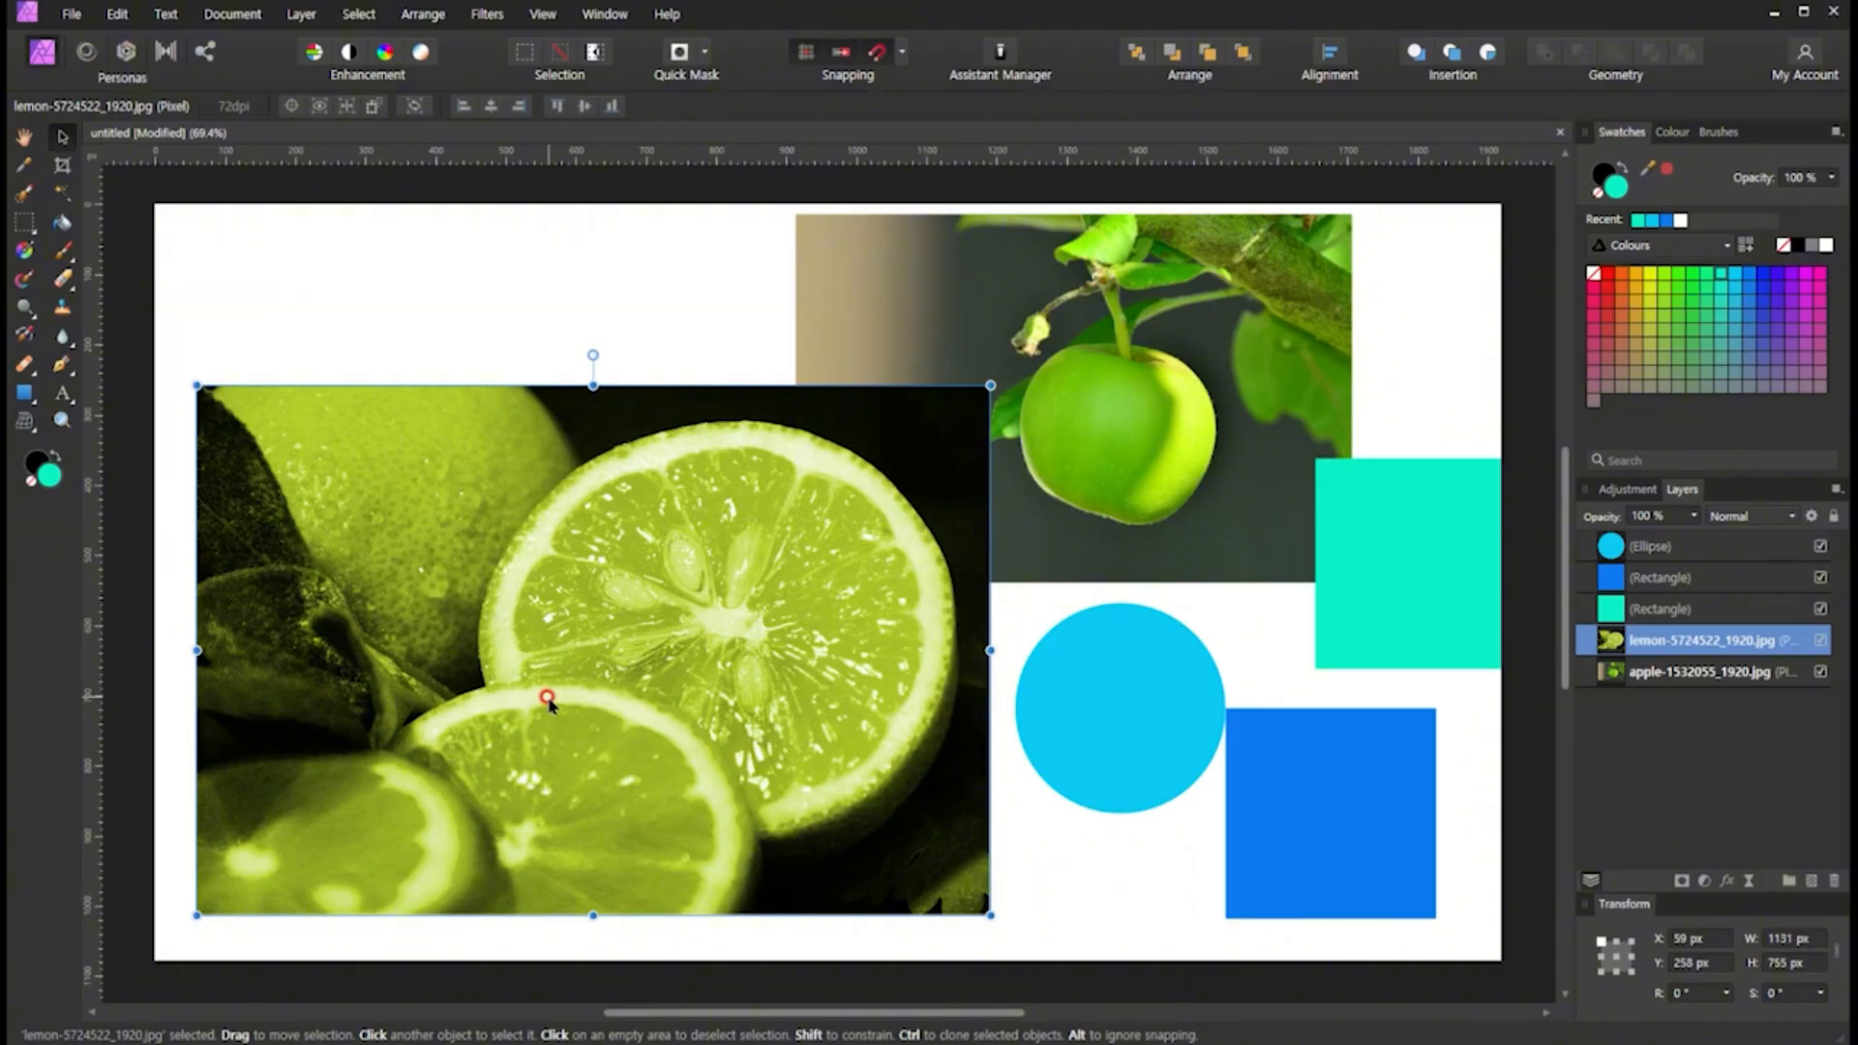
{"action": "left_click", "coordinate": [1619, 492]}
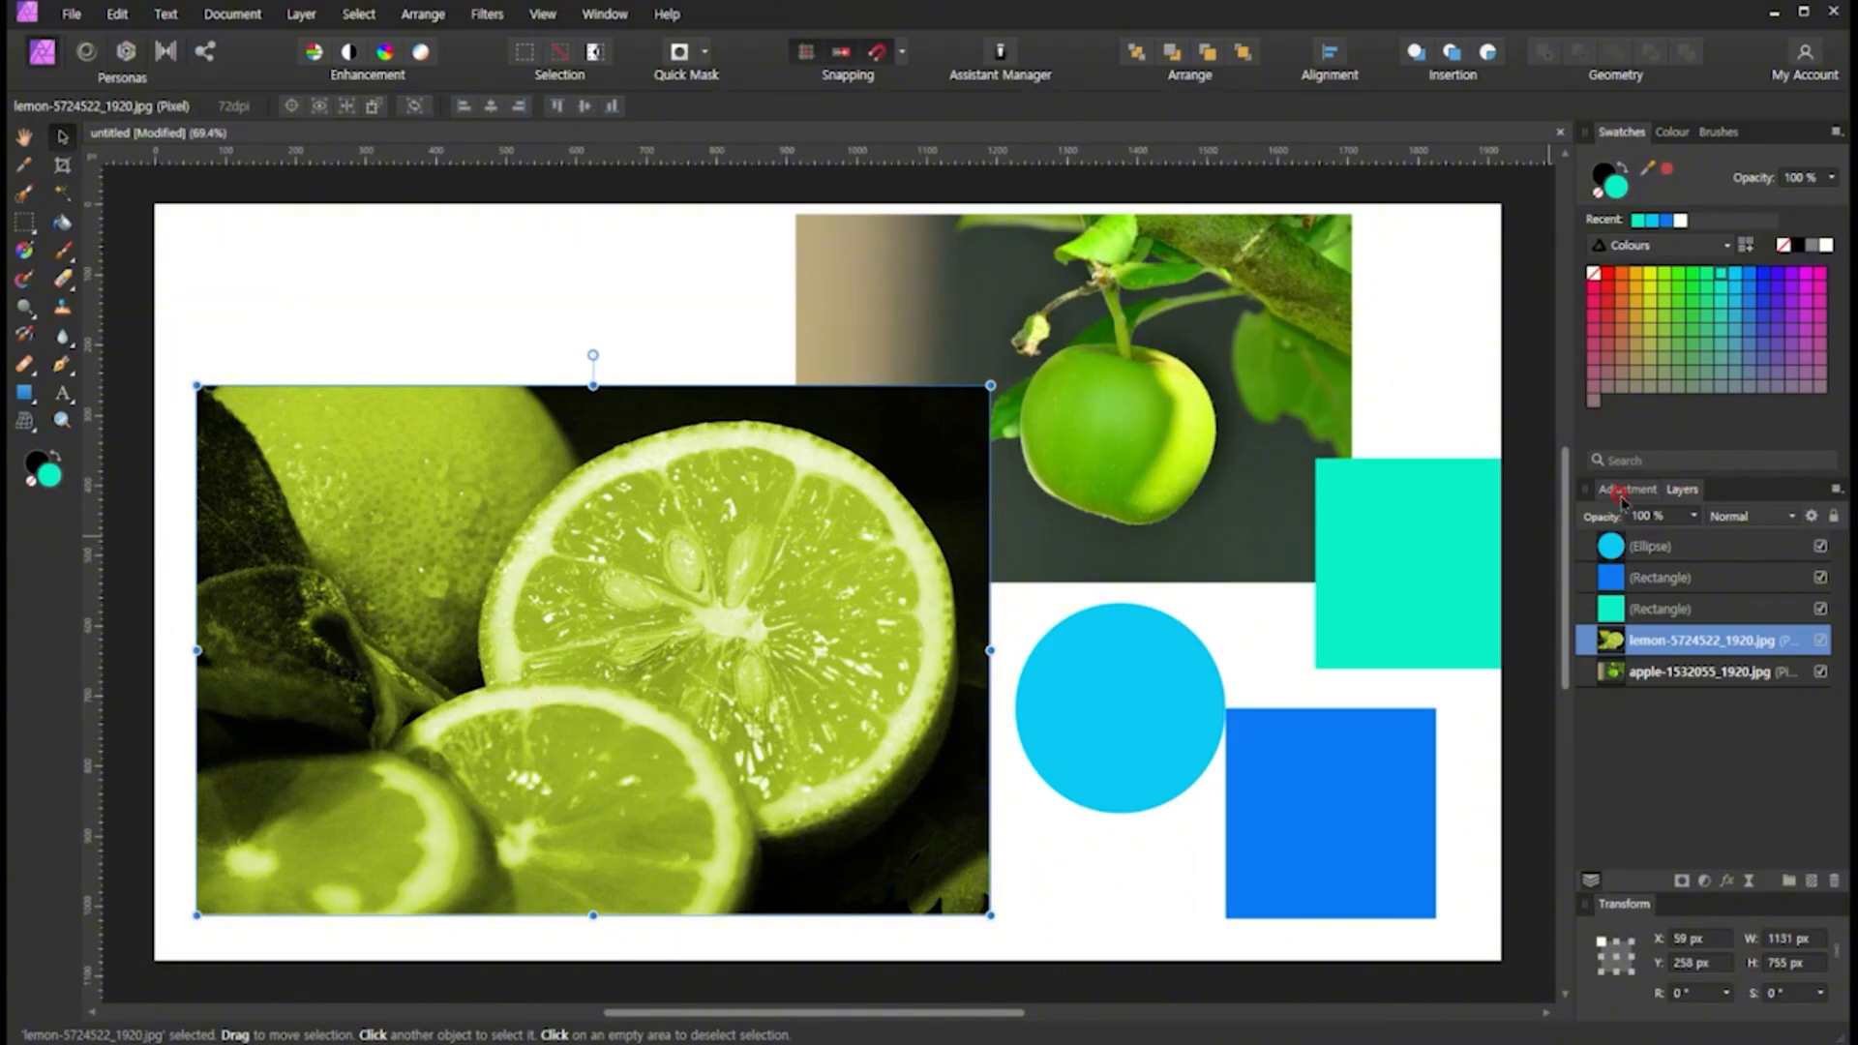
{"action": "left_click", "coordinate": [515, 722]}
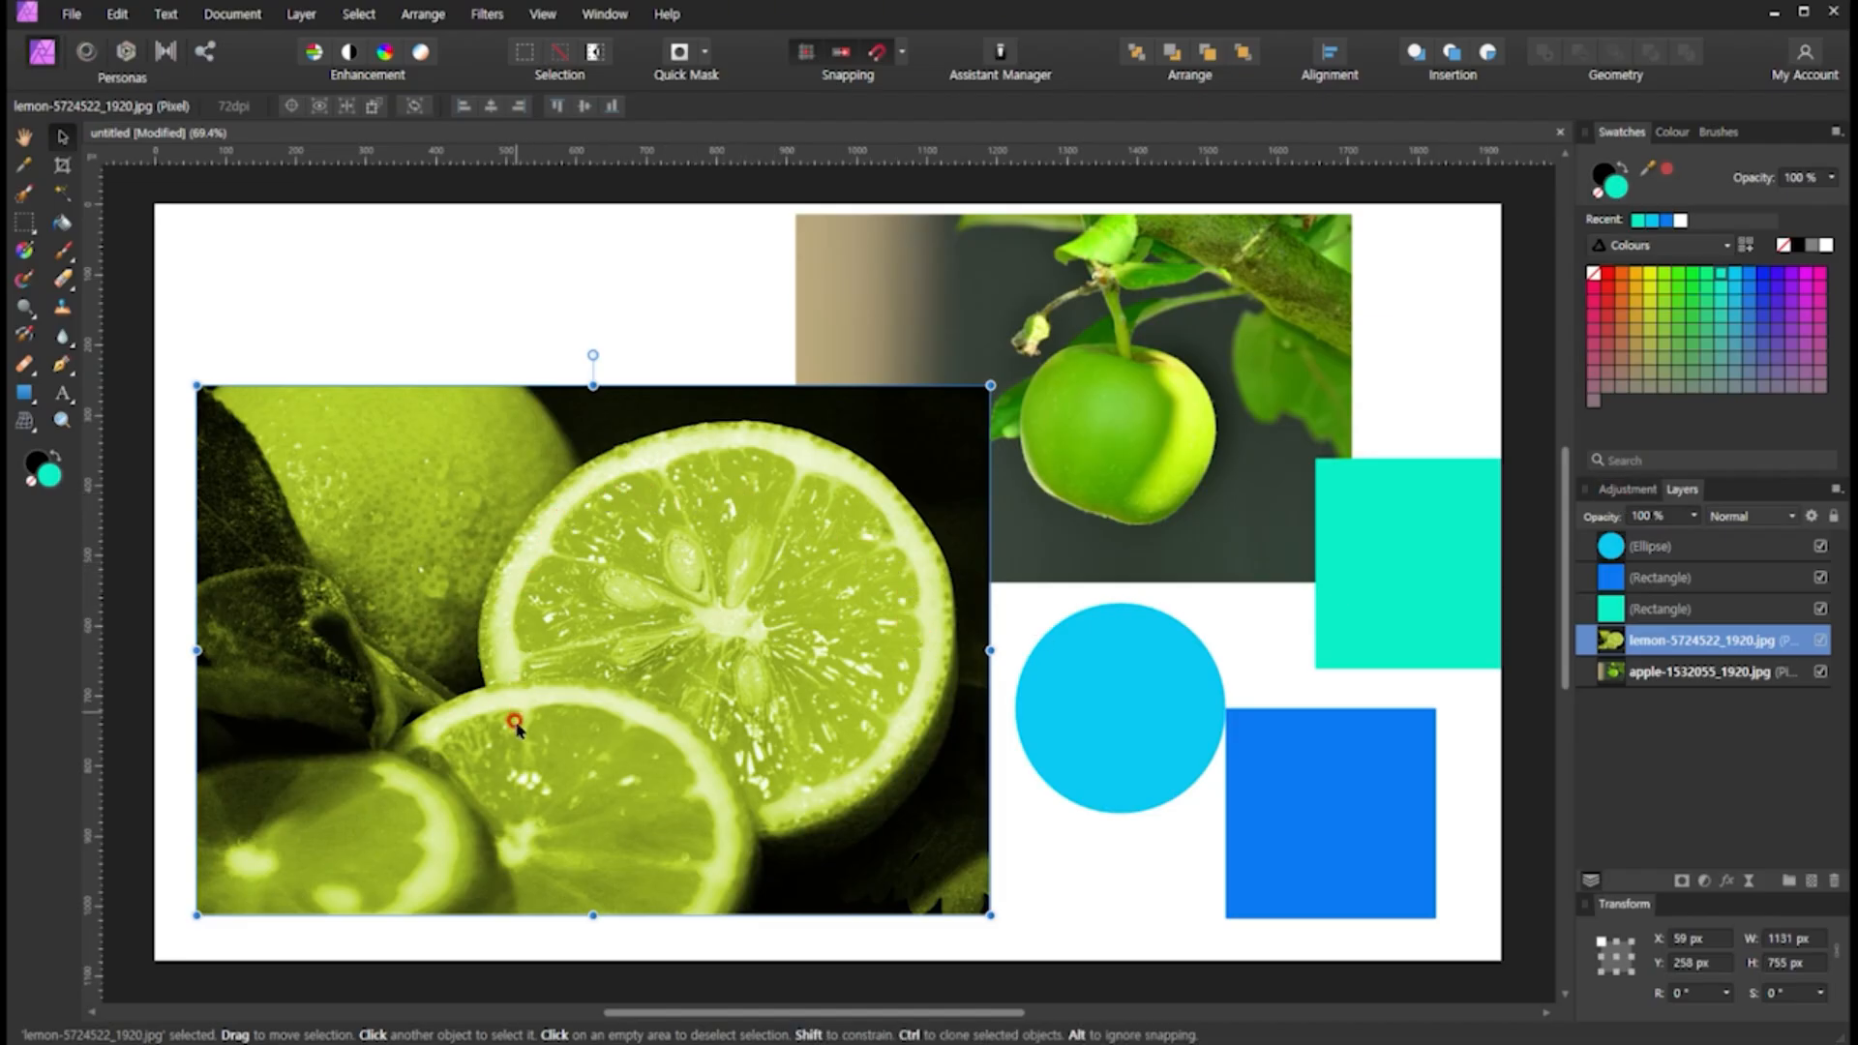
{"action": "left_click", "coordinate": [347, 692]}
{"action": "left_click", "coordinate": [902, 861]}
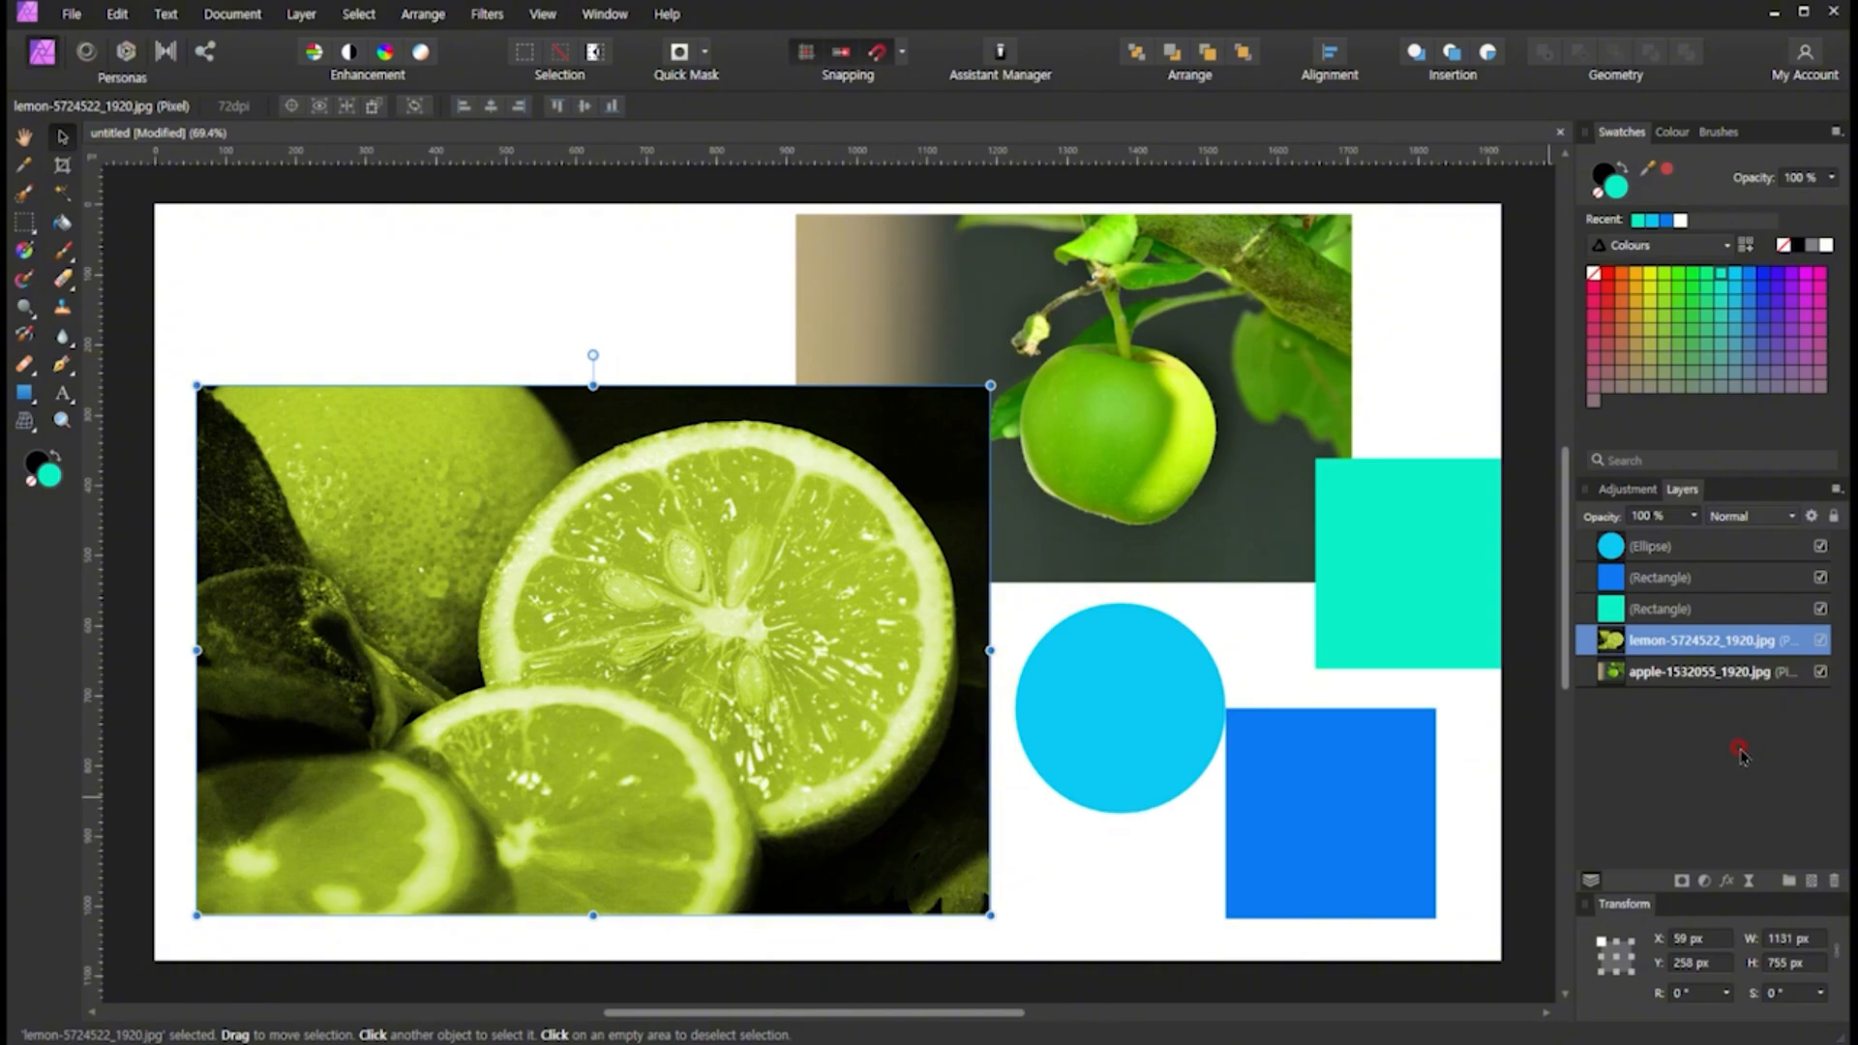
Undo the merge of the Recolour adjustment with the lemon layer and deselect everything
{"action": "key", "text": "ctrl+z"}
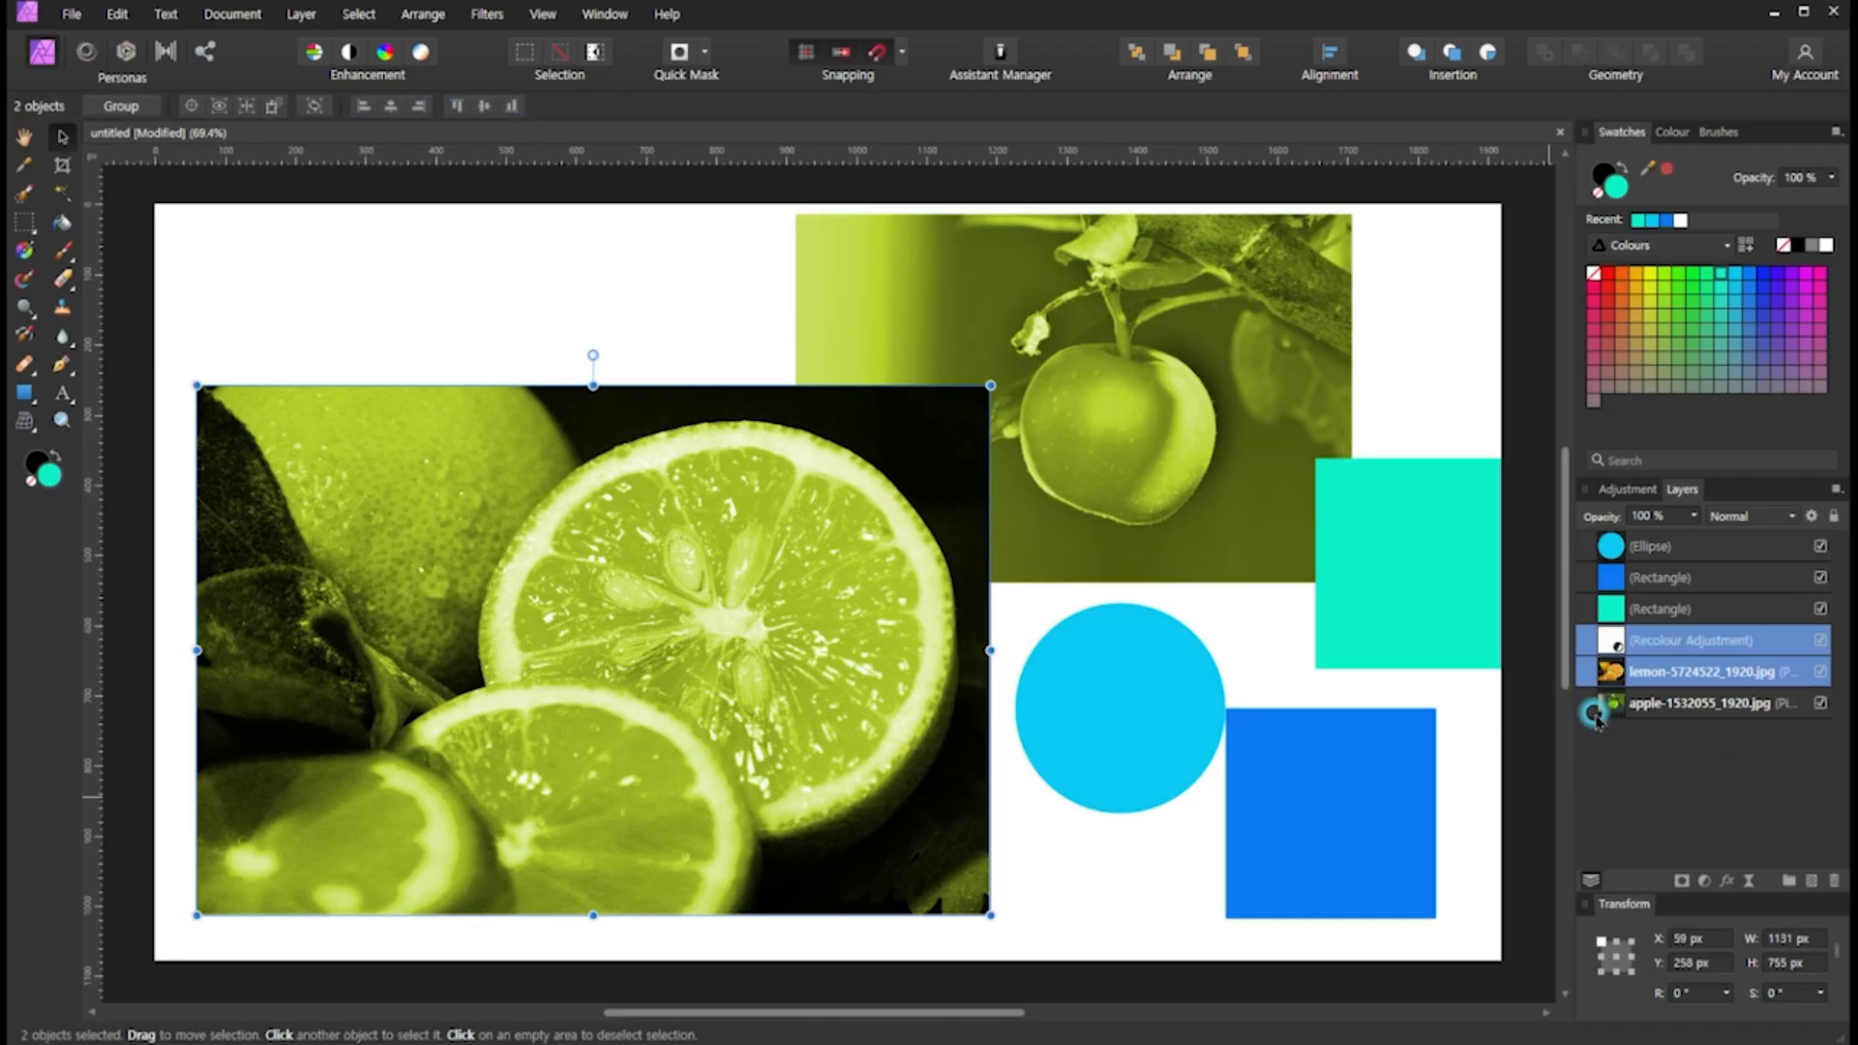
{"action": "left_click", "coordinate": [1548, 736]}
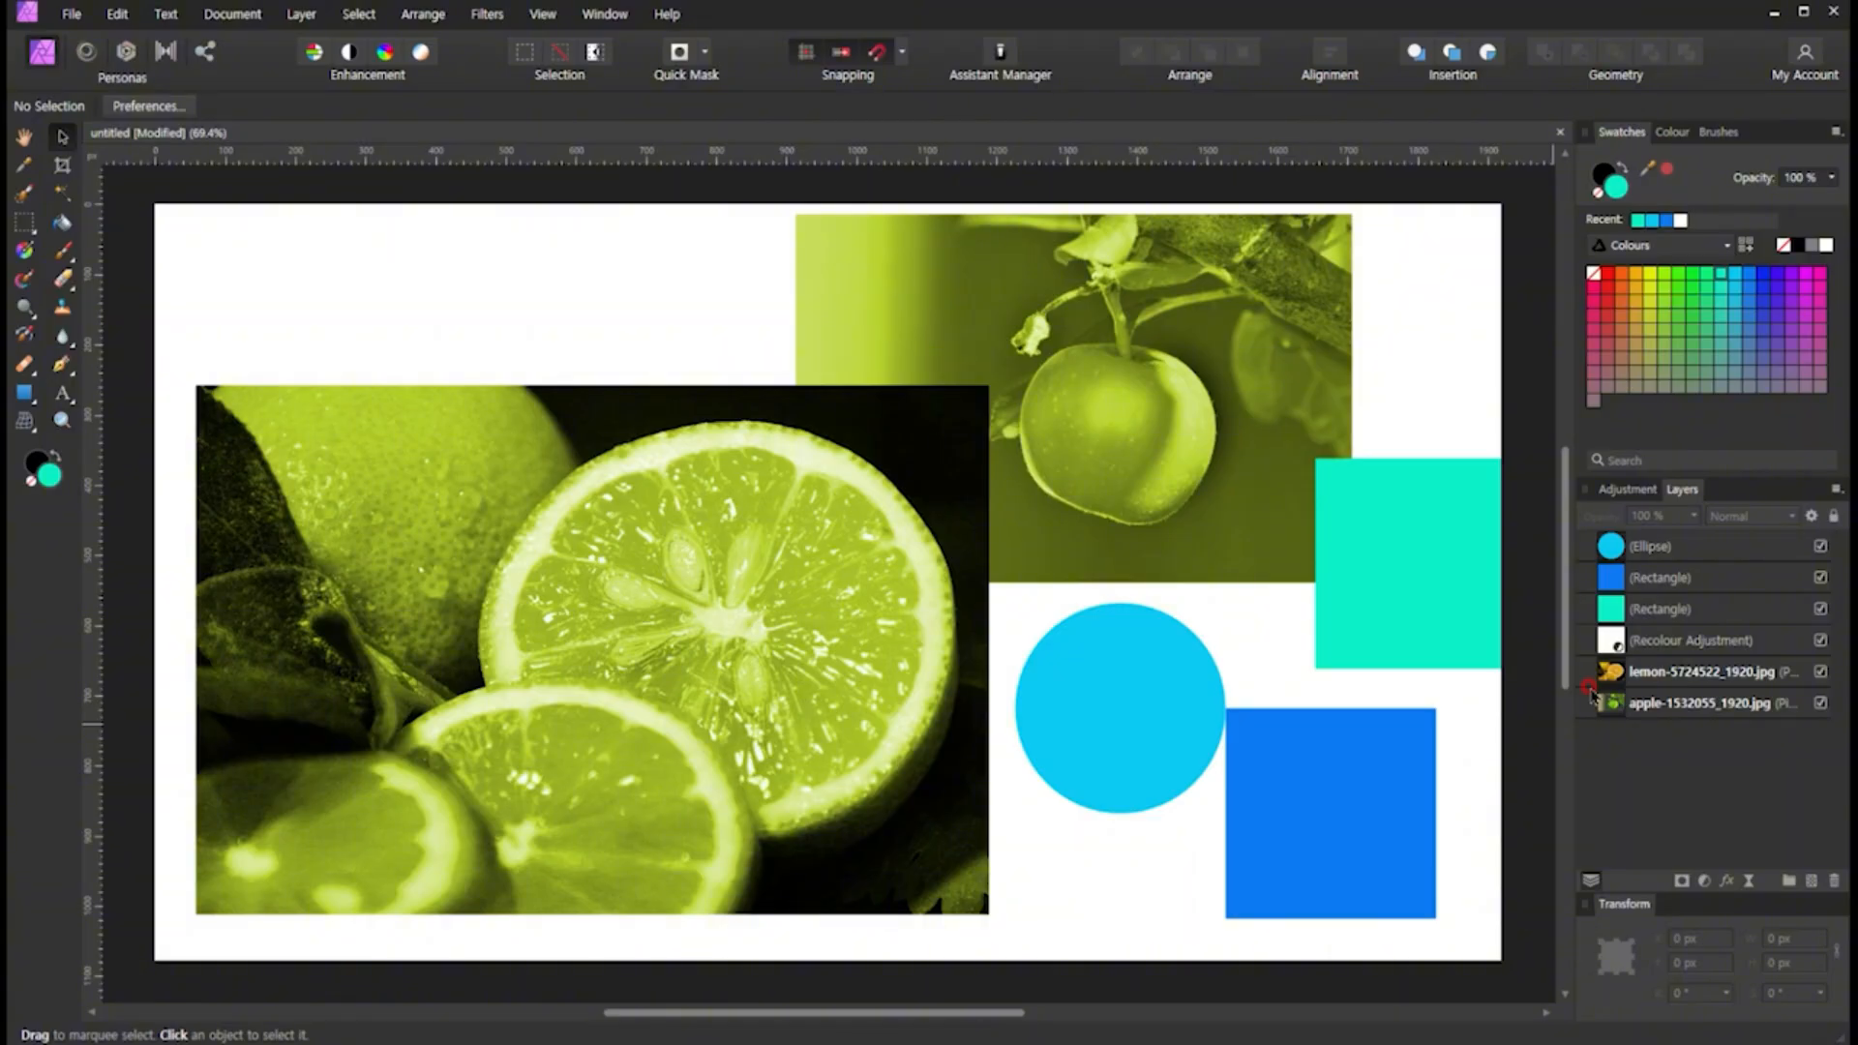
Move the Recolour adjustment below the lemon layer, nest it inside that layer, and expand the layer to select the nested adjustment
{"action": "left_click", "coordinate": [1587, 643]}
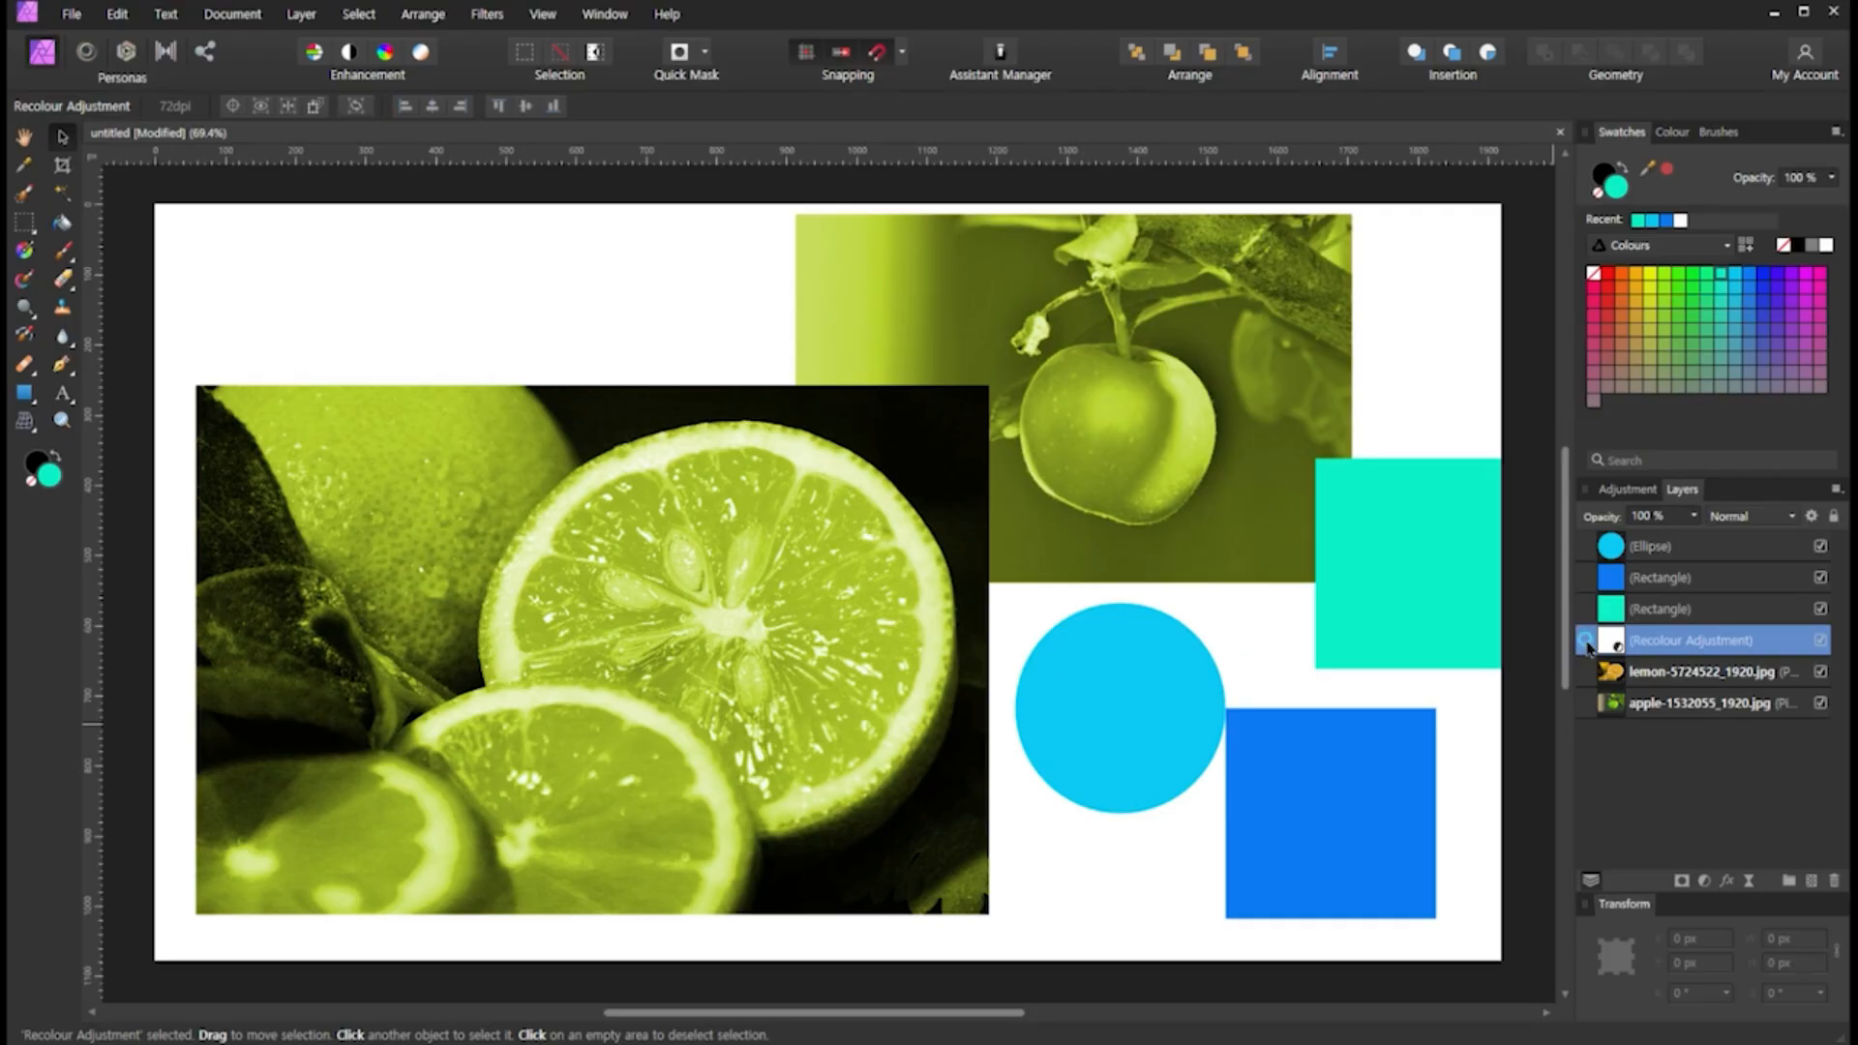
{"action": "left_click_drag", "start_coordinate": [1586, 644], "coordinate": [1584, 684]}
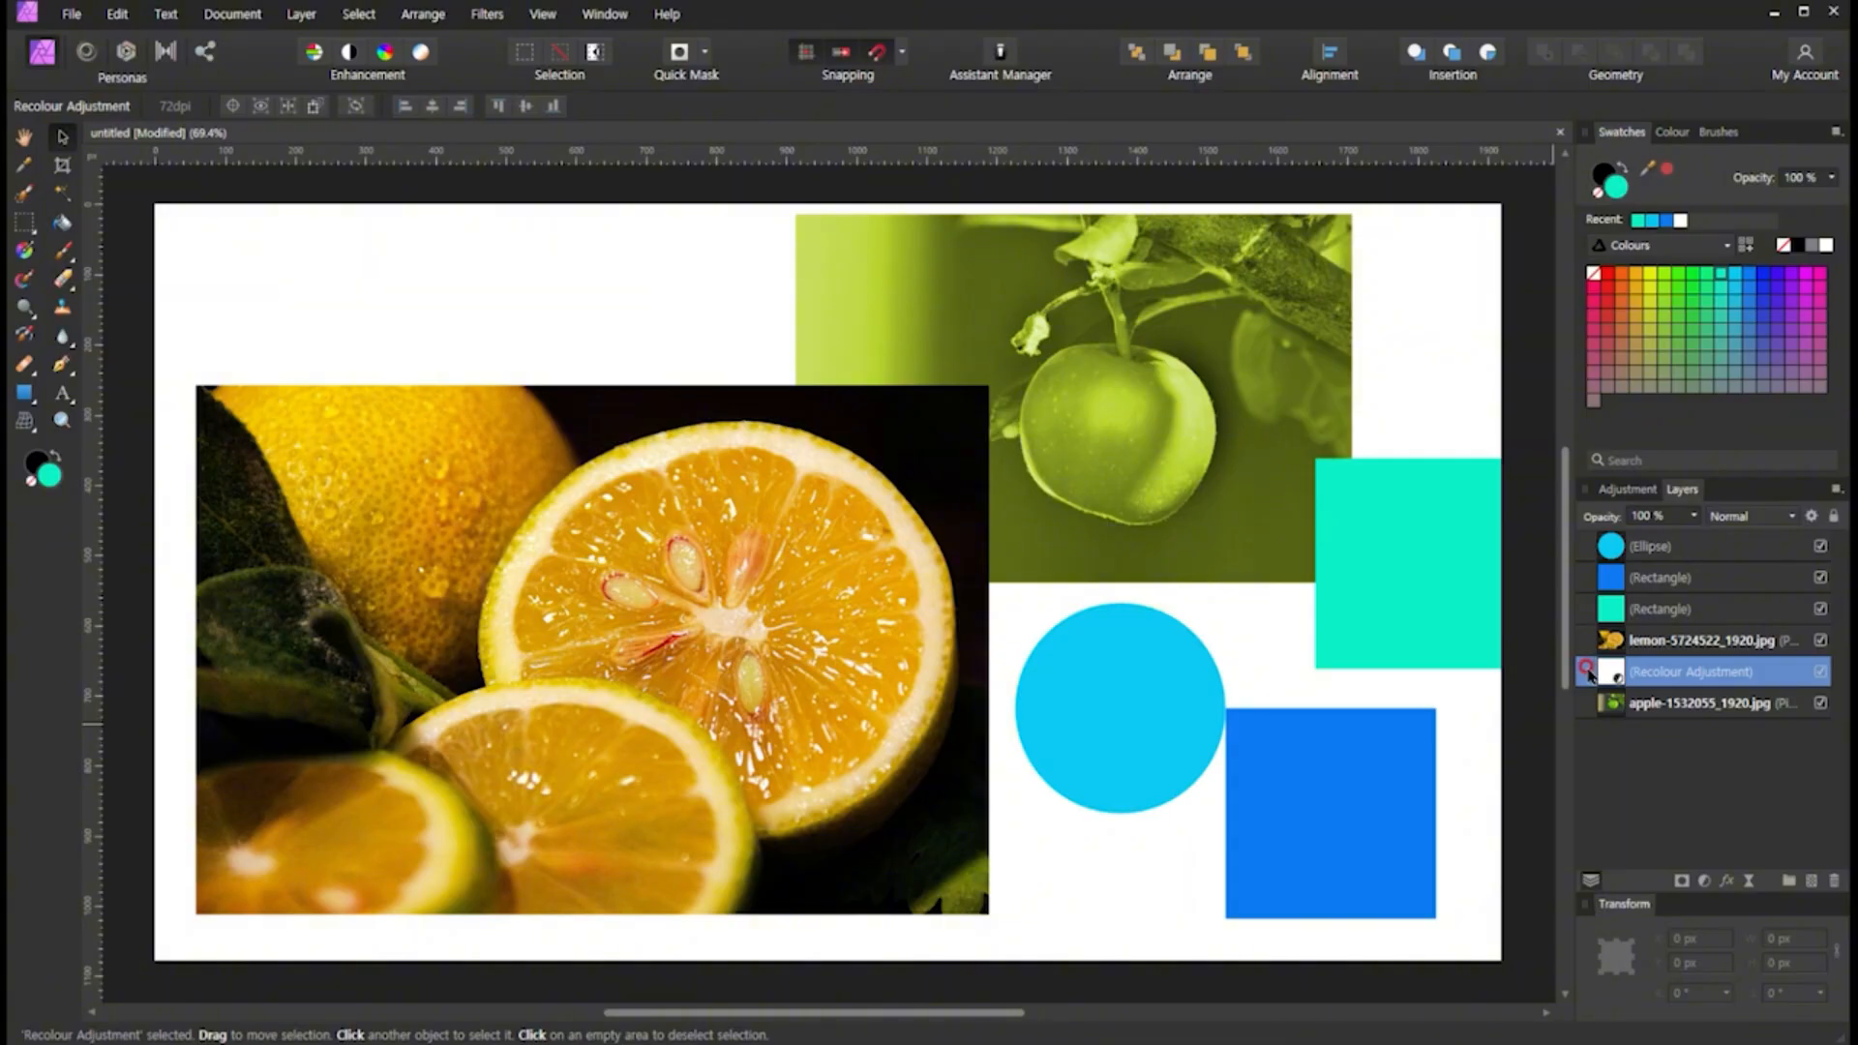
{"action": "mouse_move", "coordinate": [1590, 674]}
{"action": "left_mouse_down"}
{"action": "mouse_move", "coordinate": [1608, 641]}
{"action": "mouse_move", "coordinate": [1658, 656]}
{"action": "left_mouse_up"}
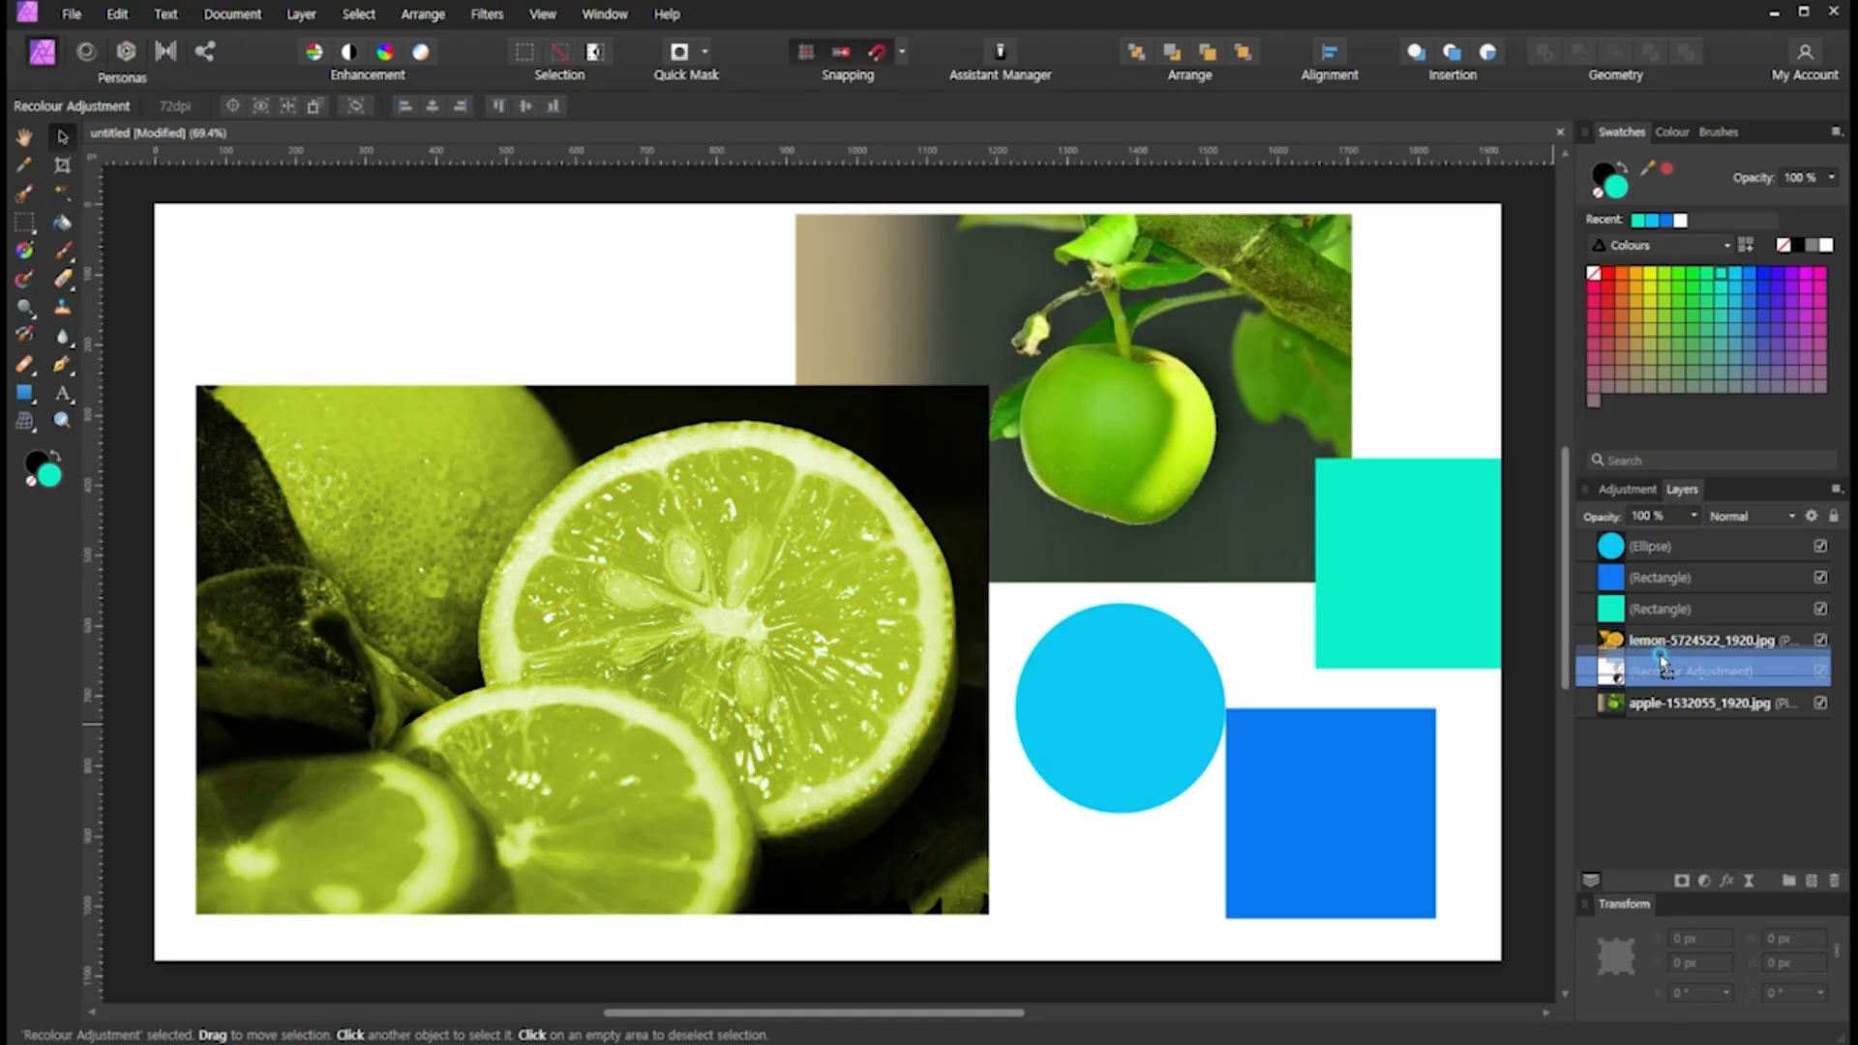
{"action": "left_click_drag", "start_coordinate": [1661, 660], "coordinate": [1588, 655]}
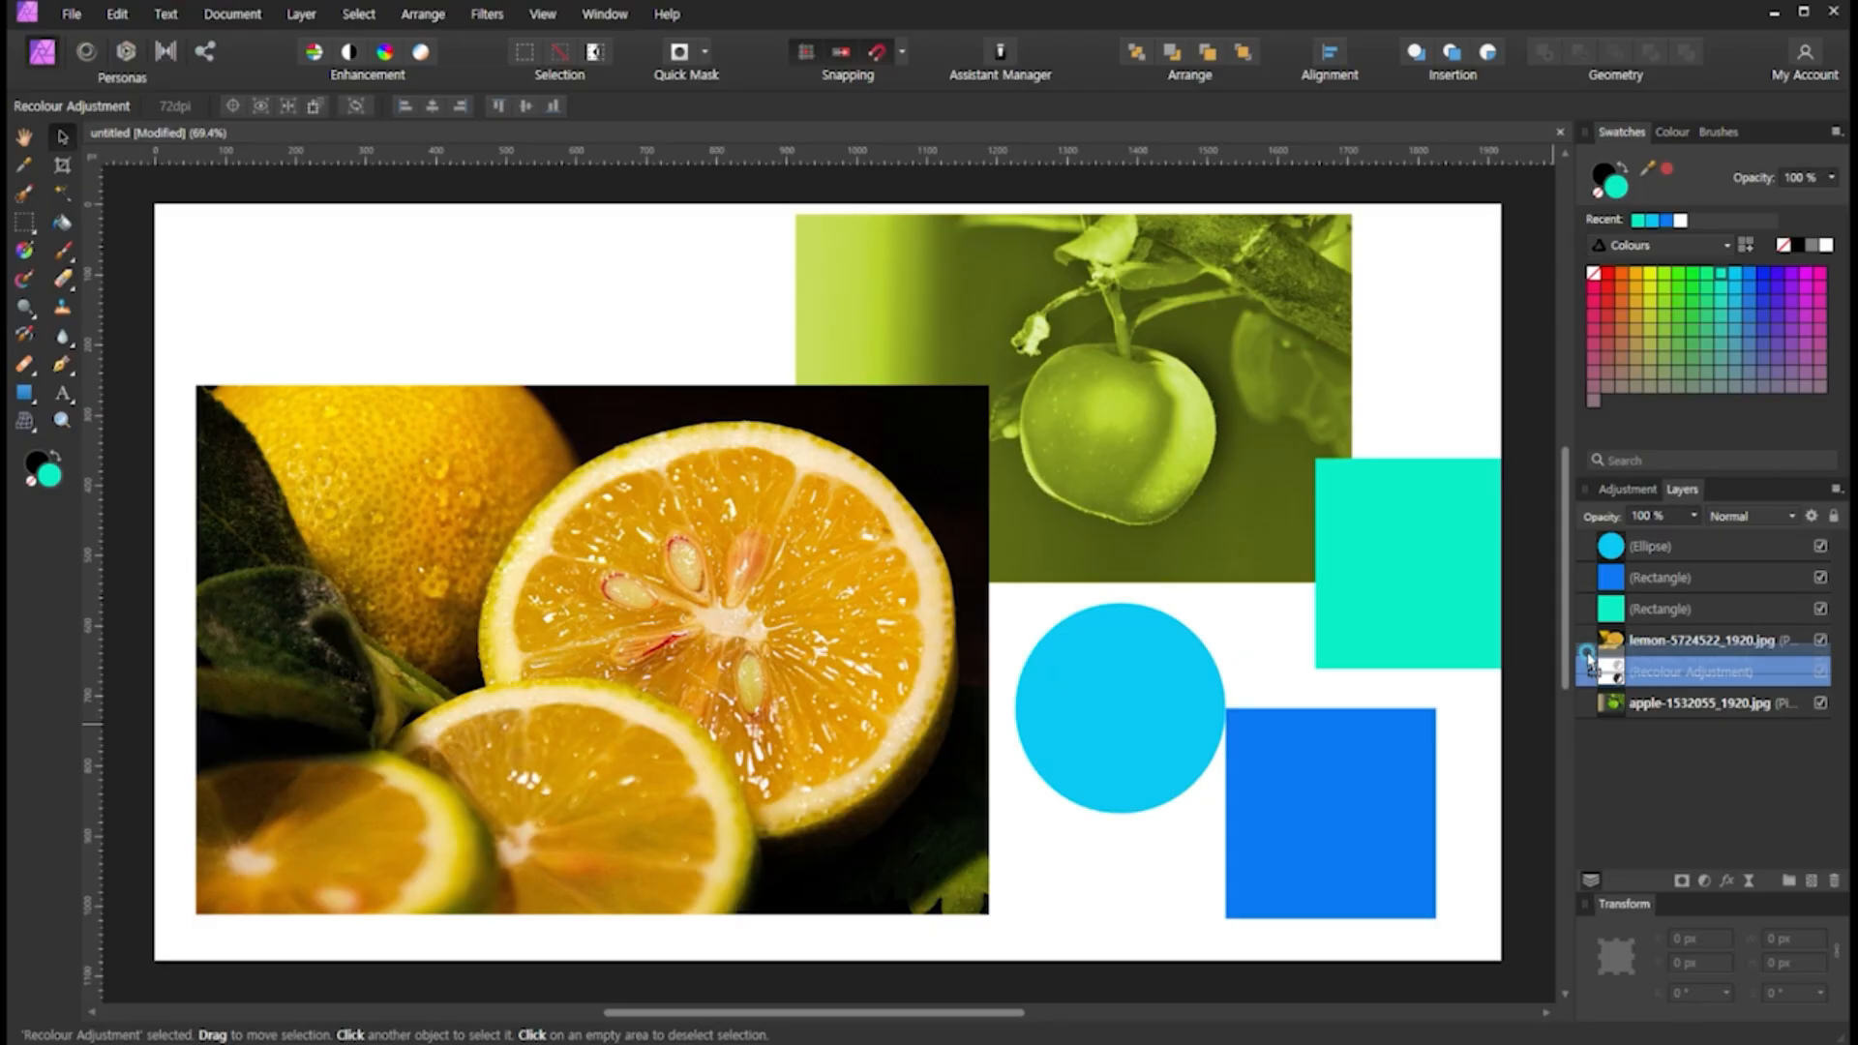
{"action": "left_click_drag", "start_coordinate": [1587, 653], "coordinate": [1657, 658]}
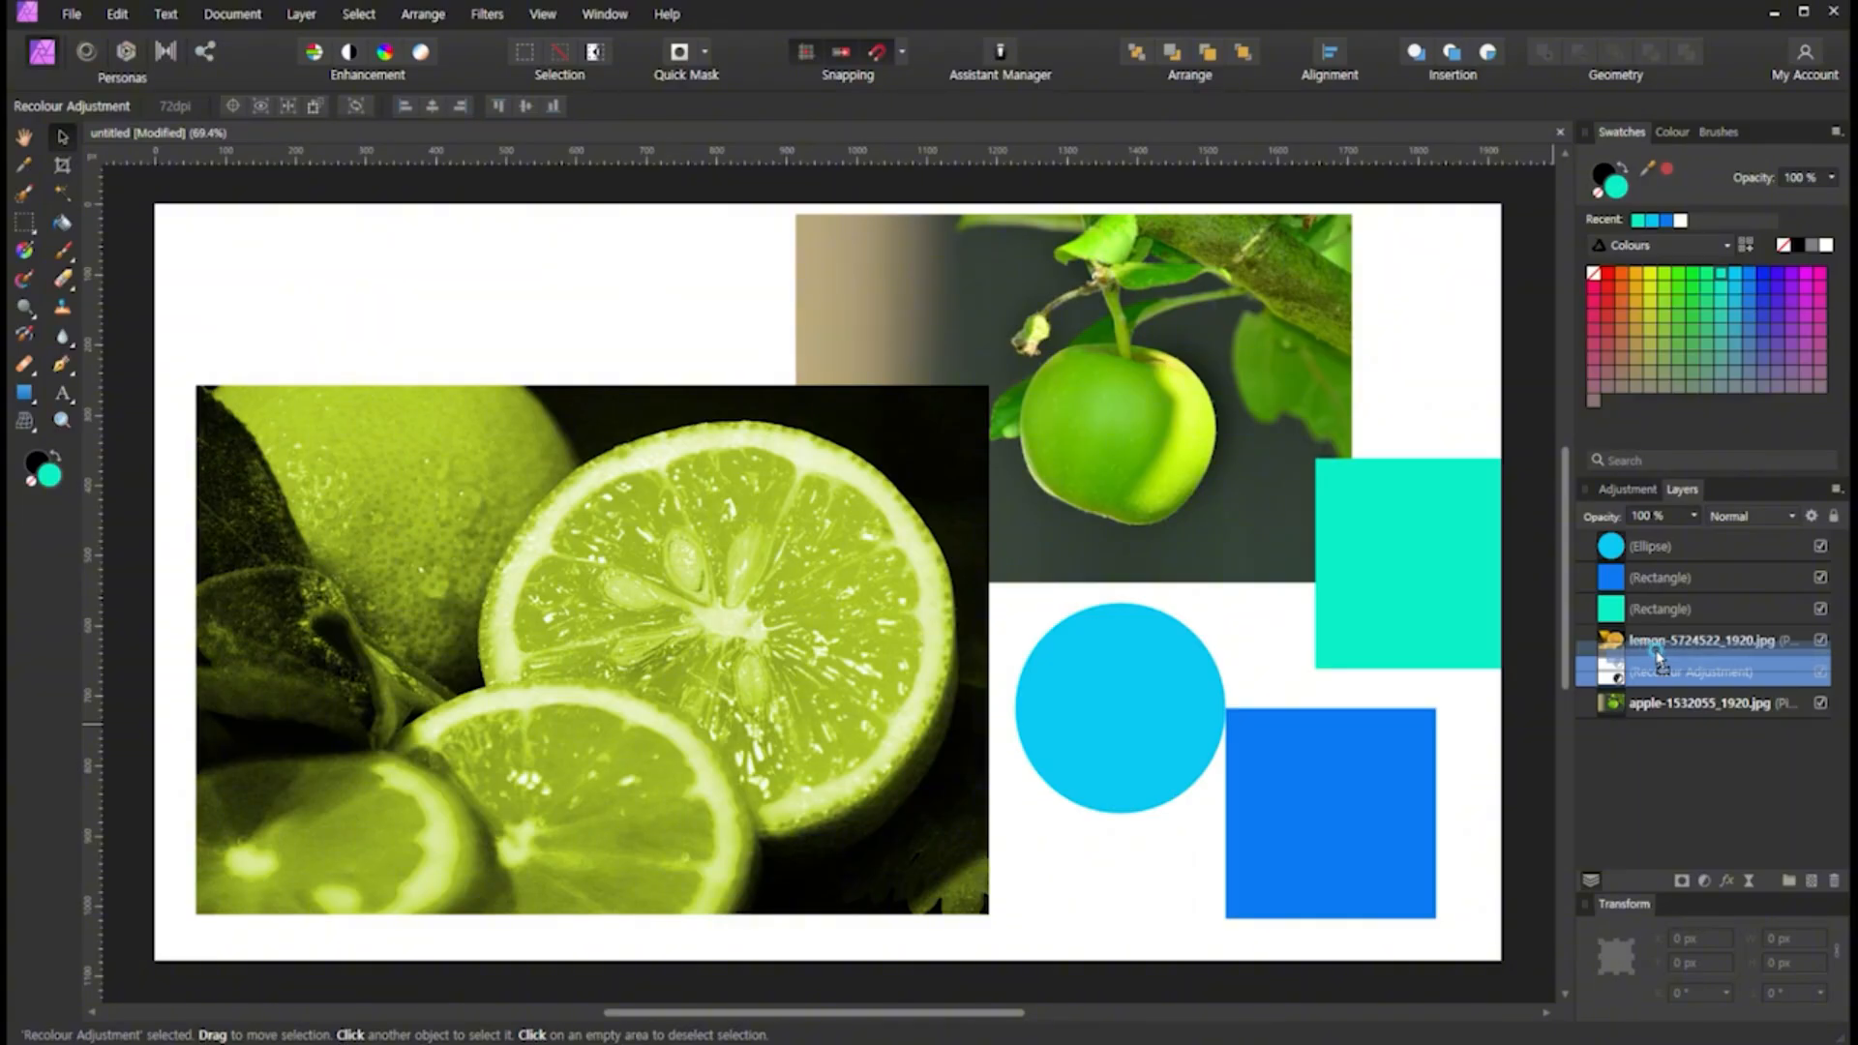
{"action": "left_click_drag", "start_coordinate": [1658, 660], "coordinate": [1658, 657]}
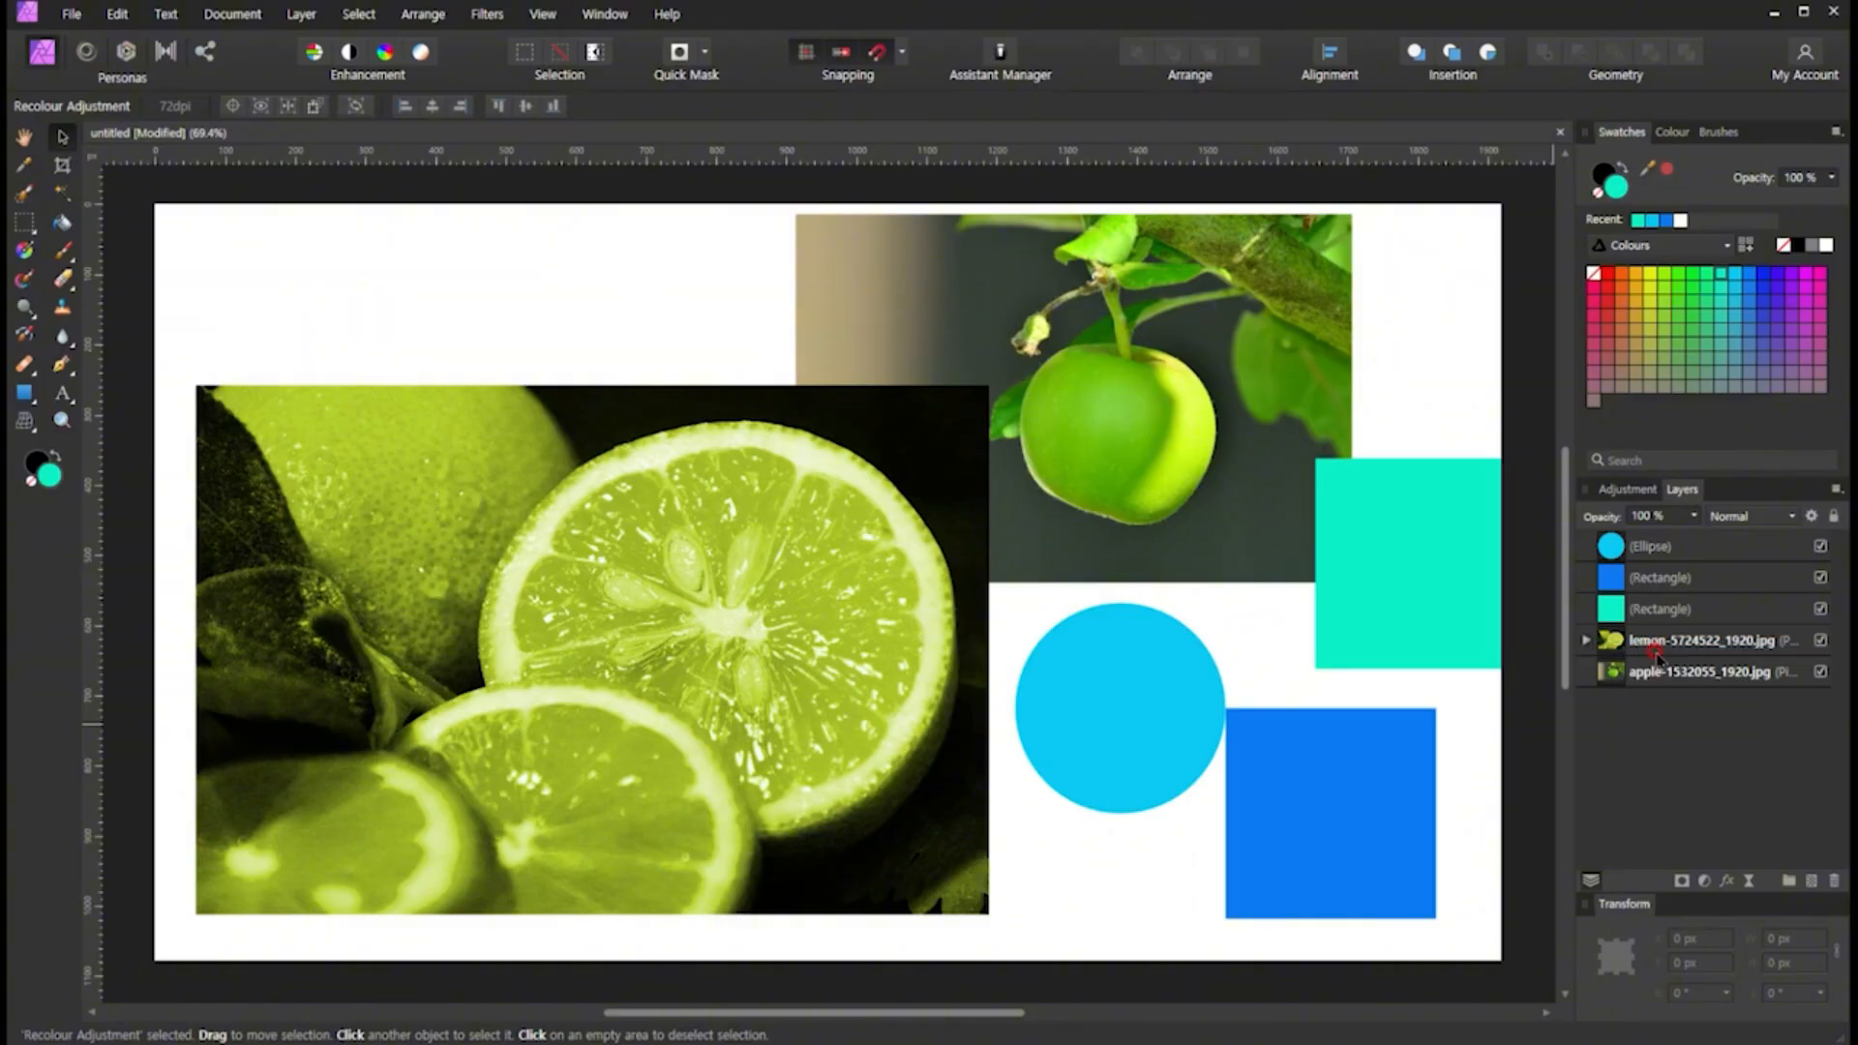
{"action": "left_click", "coordinate": [1587, 642]}
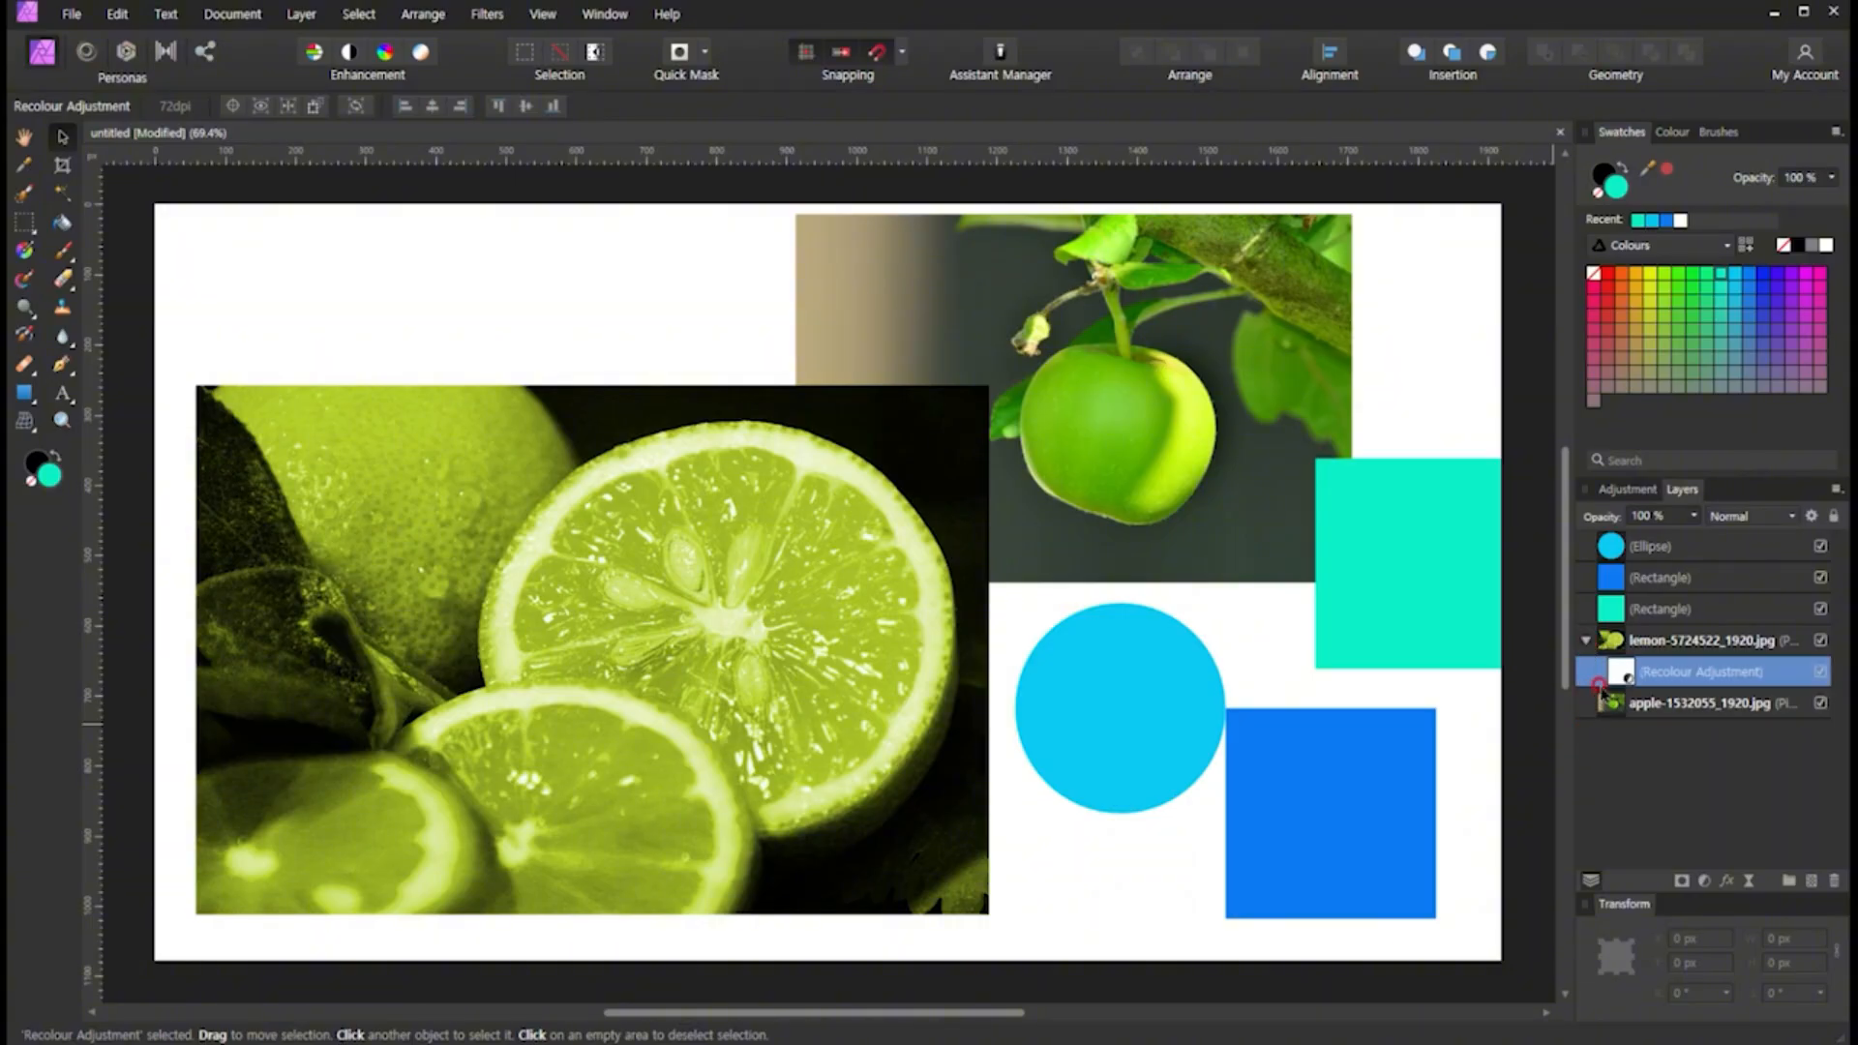
{"action": "left_click", "coordinate": [903, 631]}
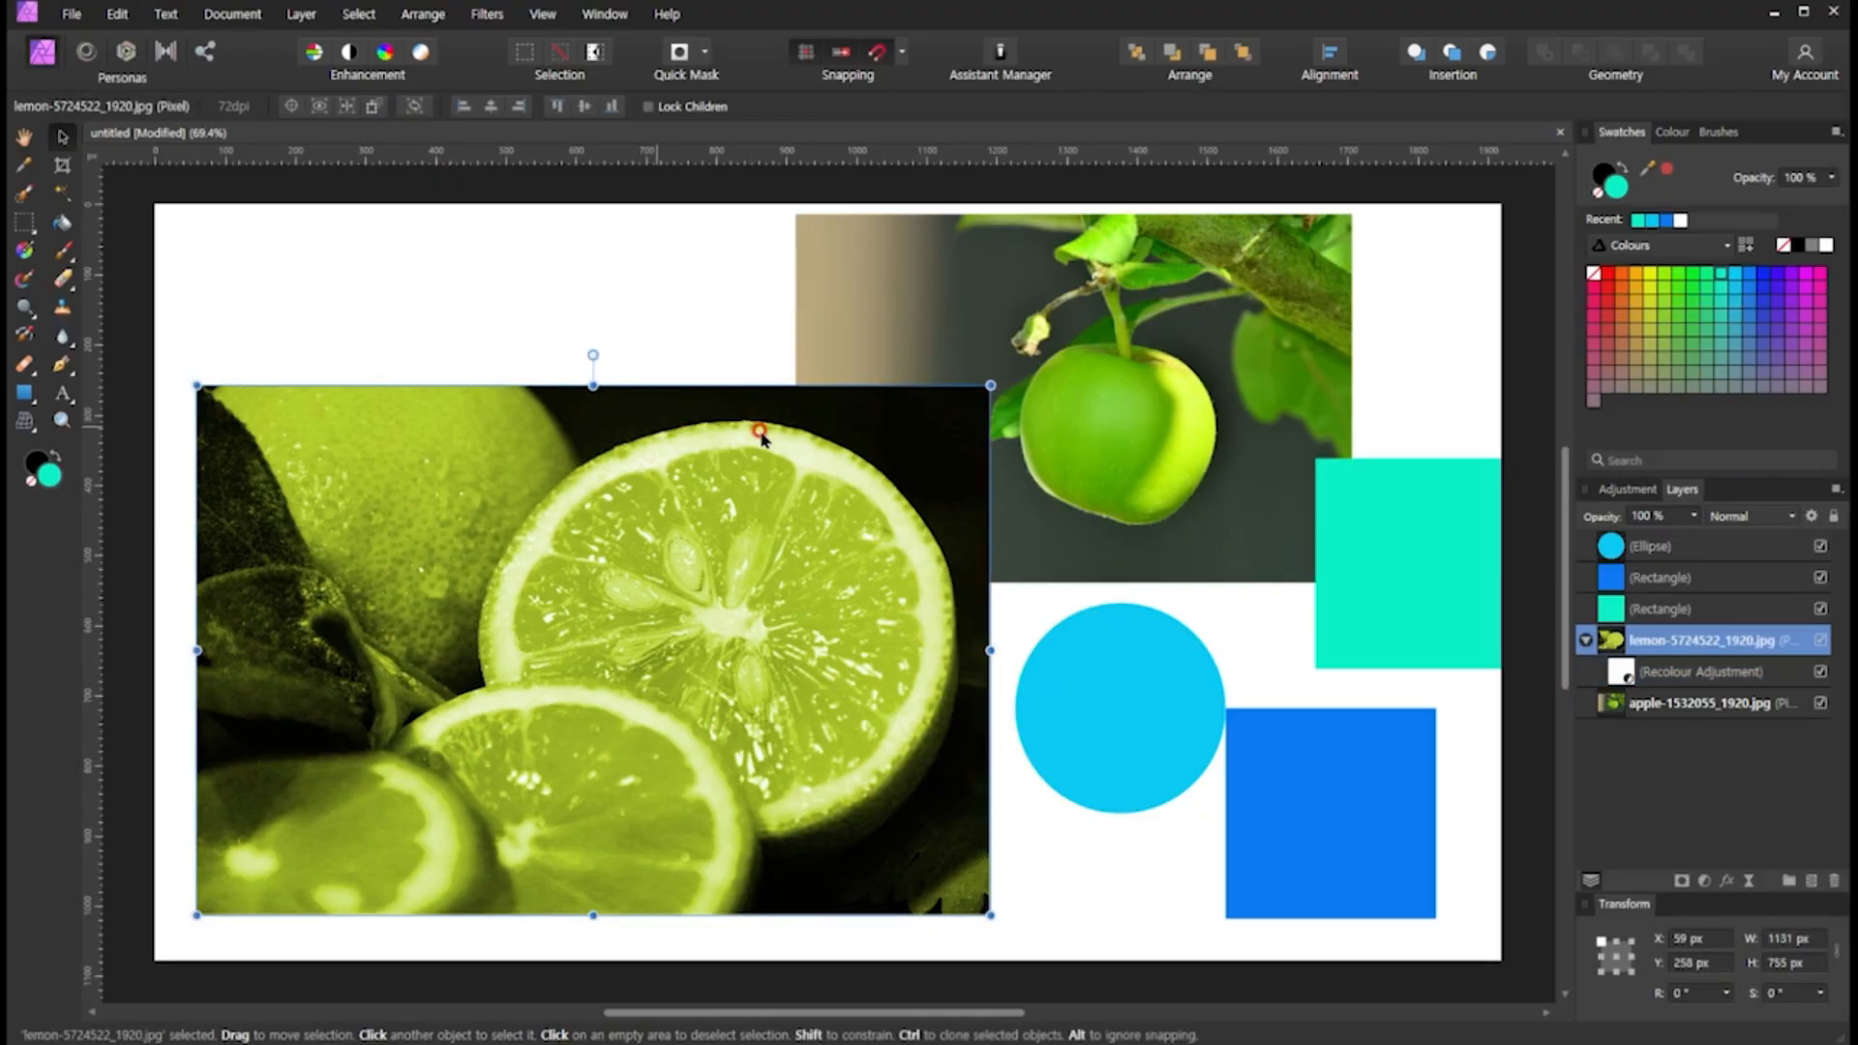
{"action": "left_click", "coordinate": [1677, 667]}
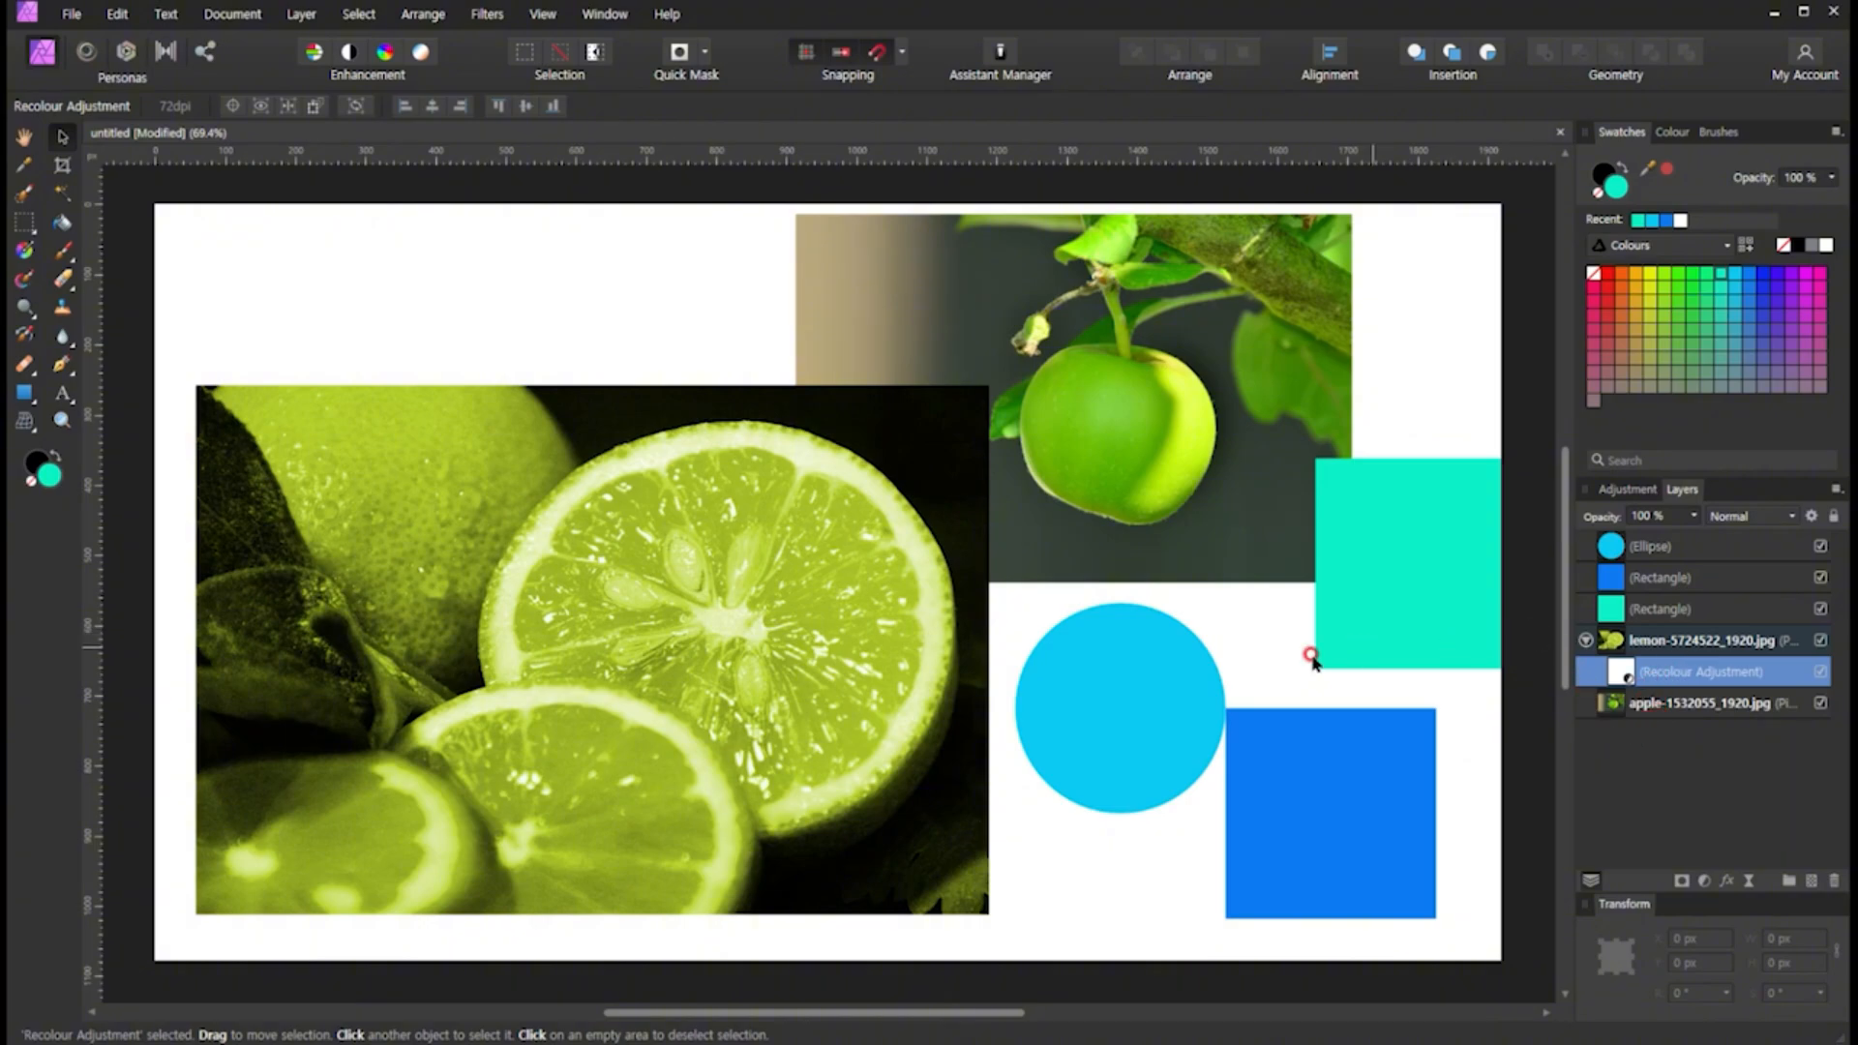
Move the turquoise square over the apple image's lower part and place the circle so it overlaps both the turquoise and blue squares
{"action": "left_click_drag", "start_coordinate": [1388, 616], "coordinate": [1183, 618]}
{"action": "left_click", "coordinate": [1103, 746]}
{"action": "left_click_drag", "start_coordinate": [1117, 774], "coordinate": [1278, 723]}
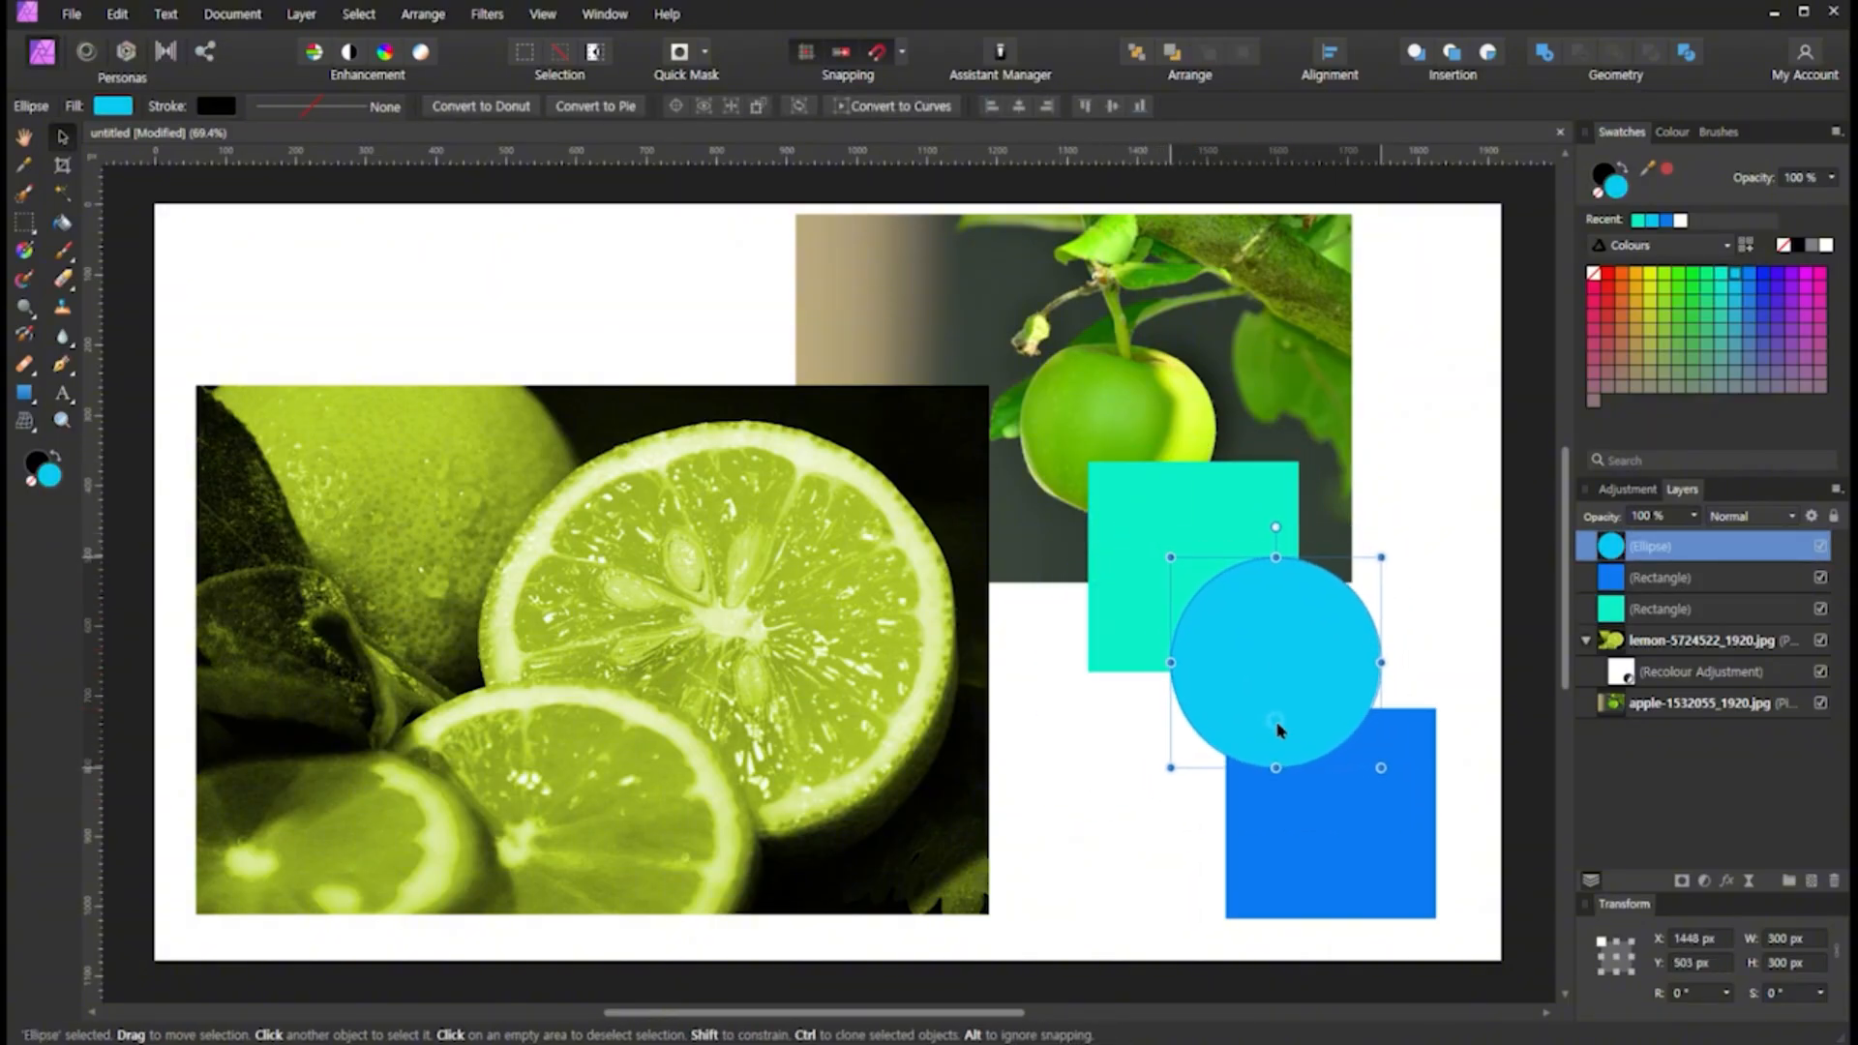
{"action": "left_click", "coordinate": [1176, 528]}
{"action": "left_click", "coordinate": [1253, 636]}
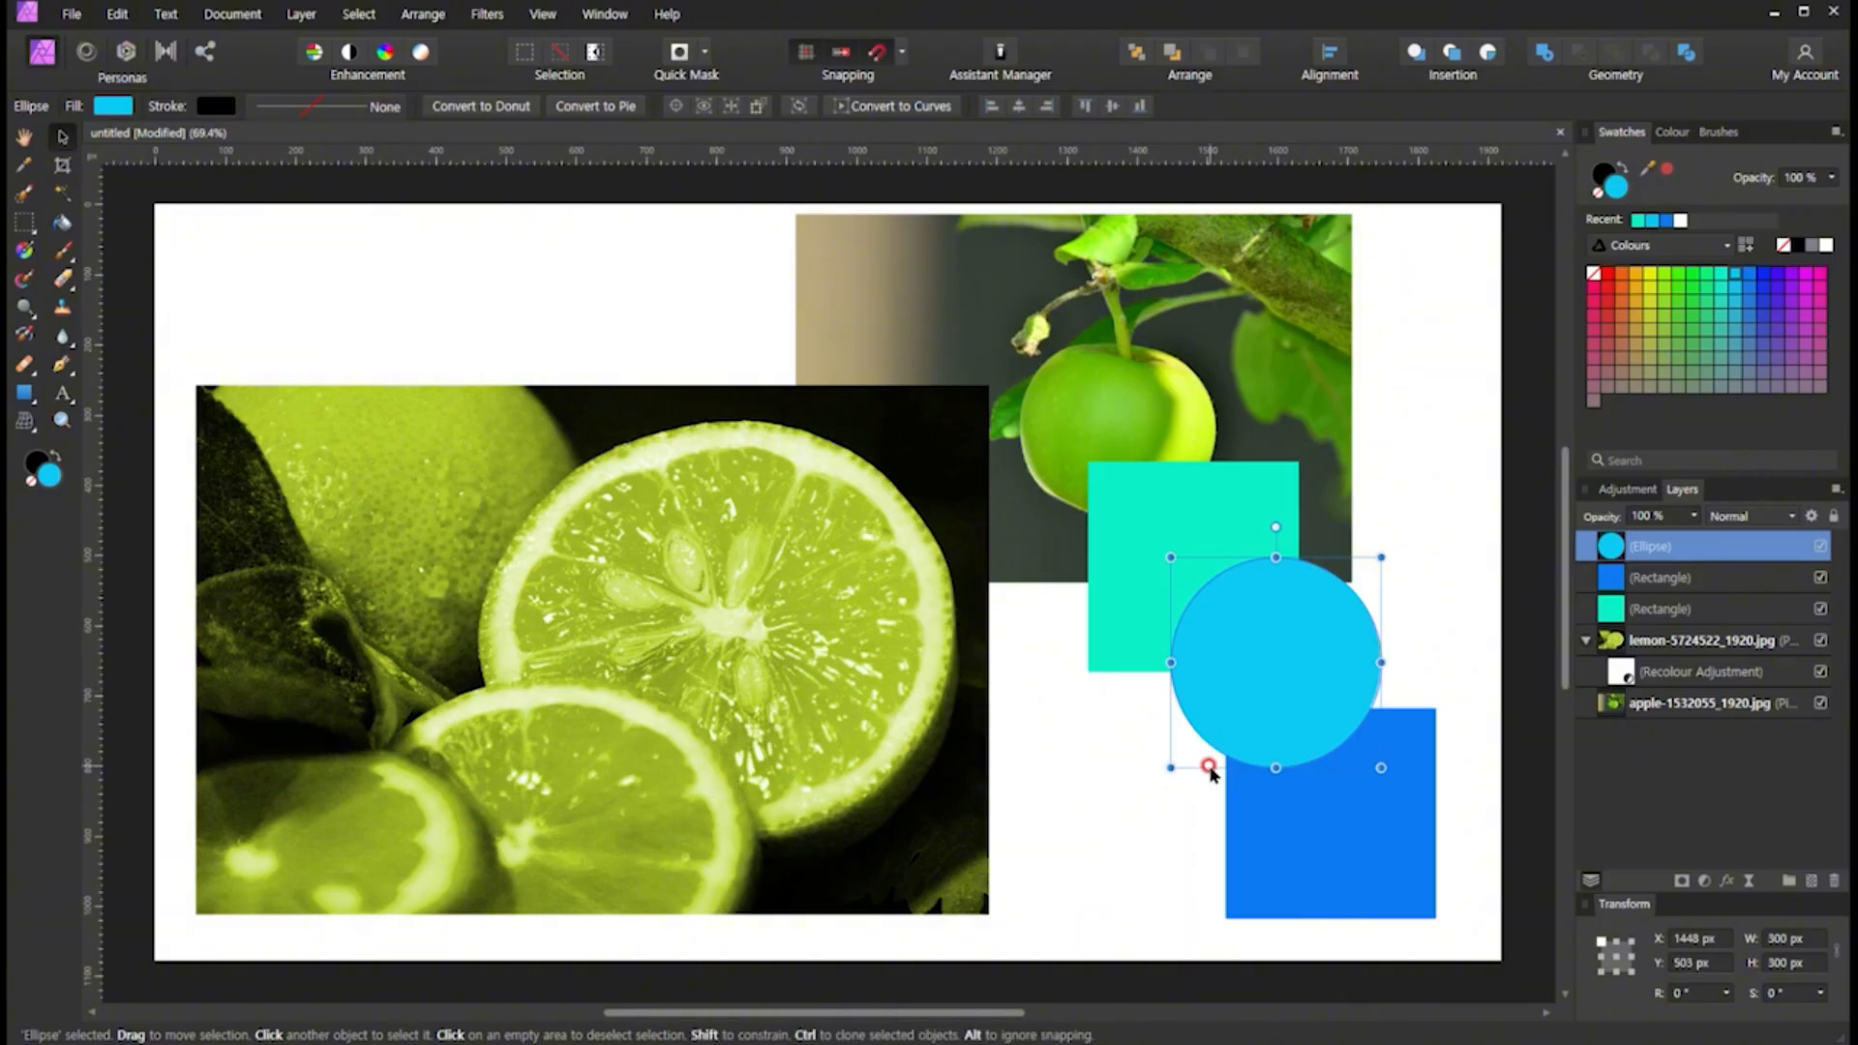
{"action": "left_click_drag", "start_coordinate": [1326, 693], "coordinate": [1347, 736]}
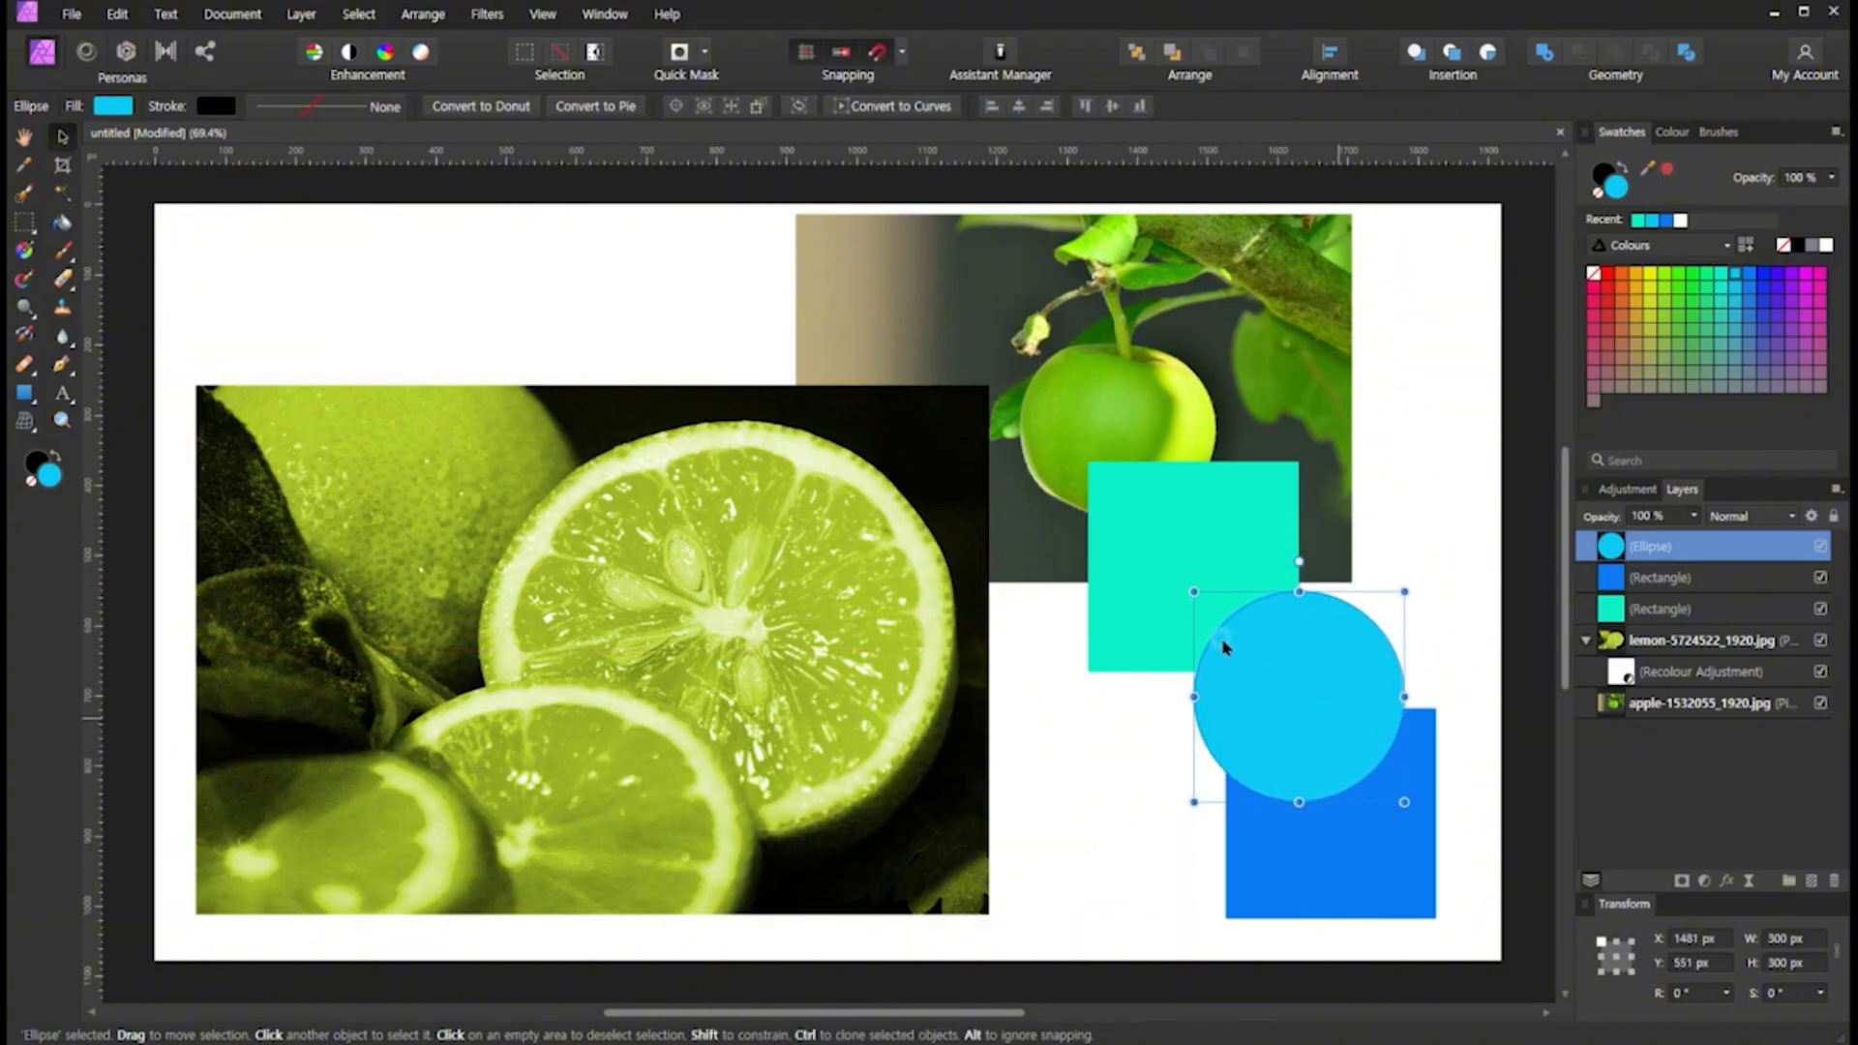
{"action": "left_click", "coordinate": [1193, 558]}
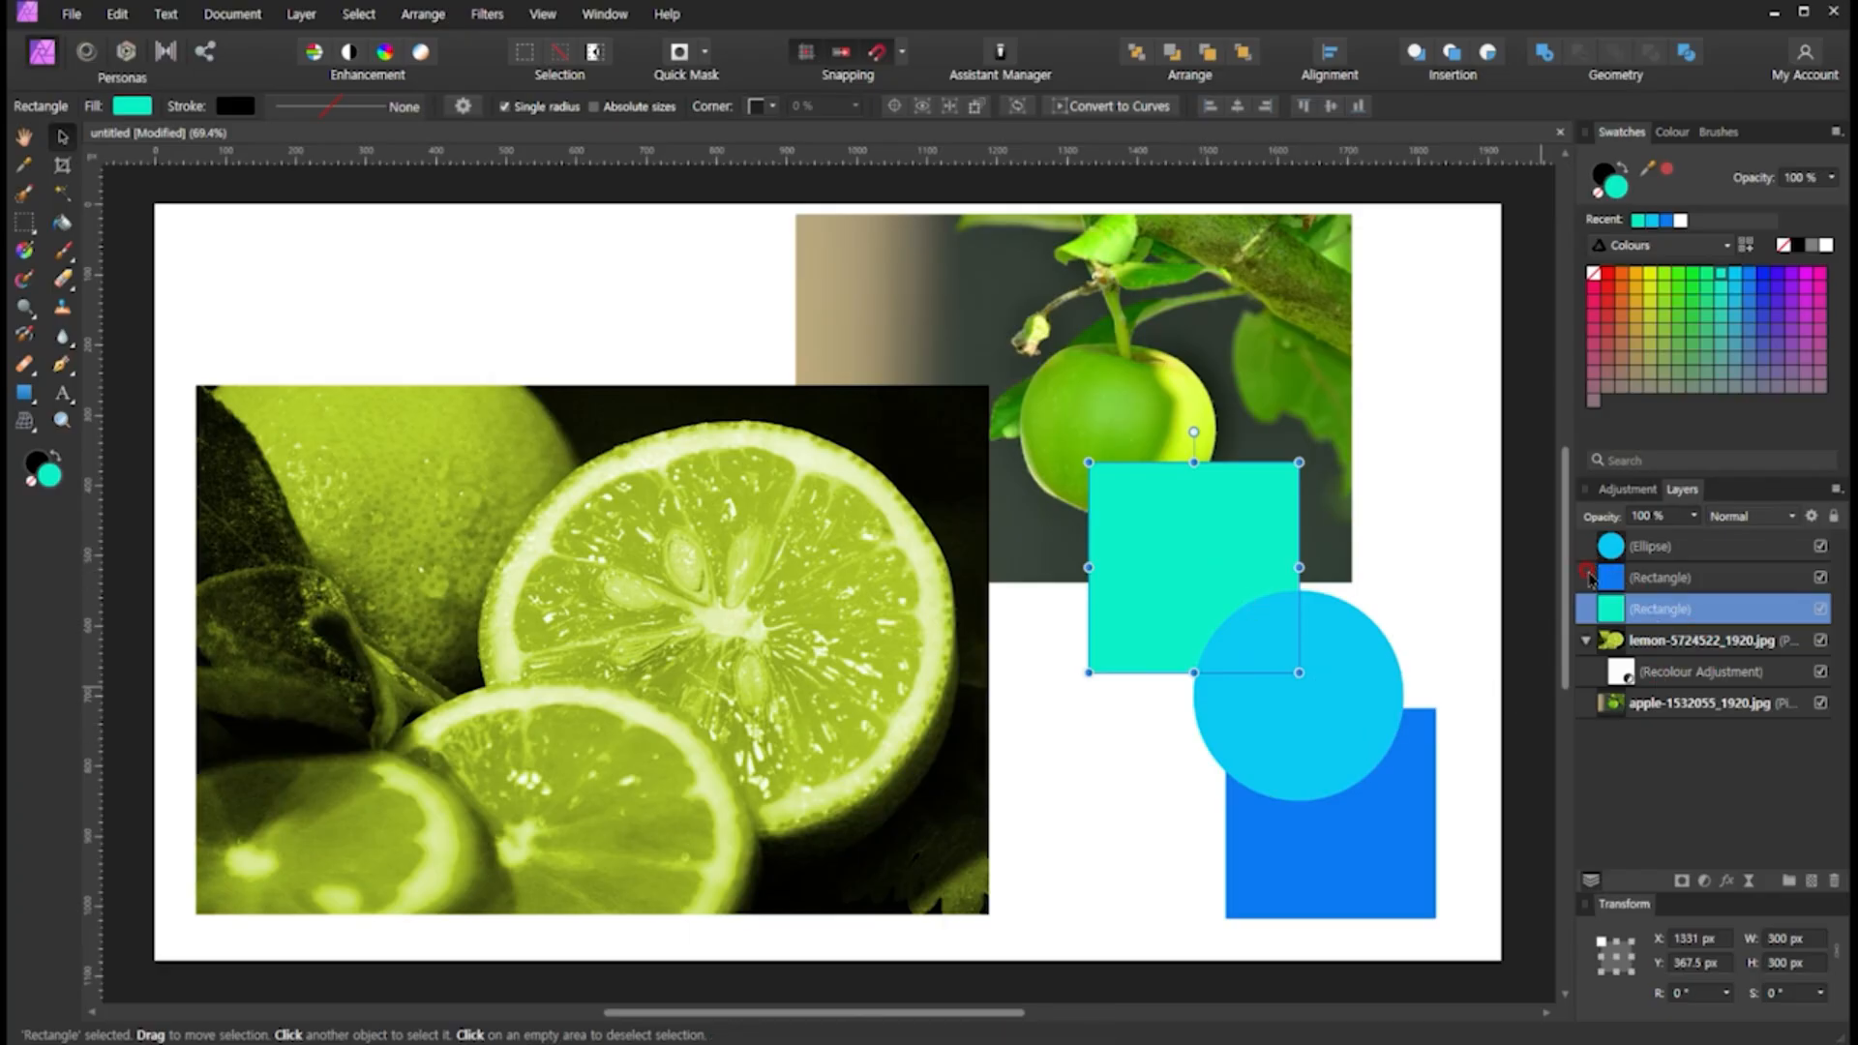
{"action": "left_click", "coordinate": [1581, 551]}
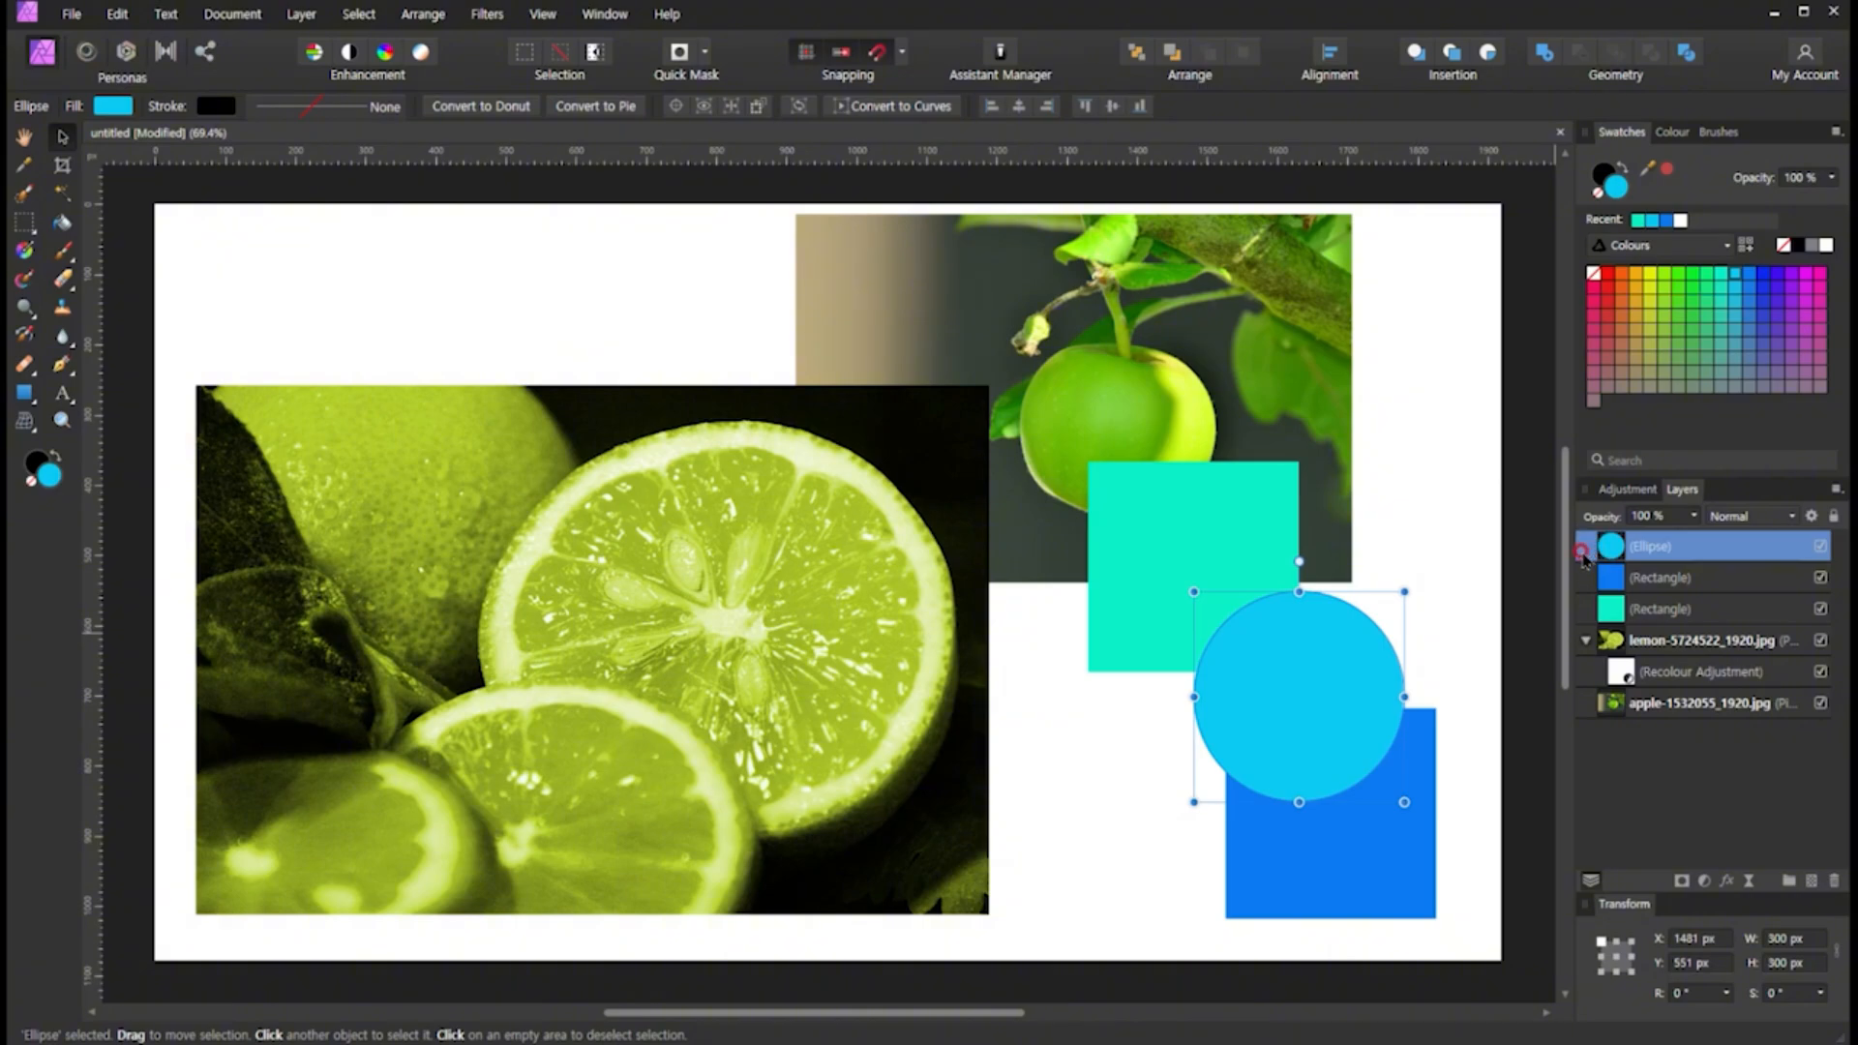
{"action": "left_click_drag", "start_coordinate": [1343, 655], "coordinate": [1328, 631]}
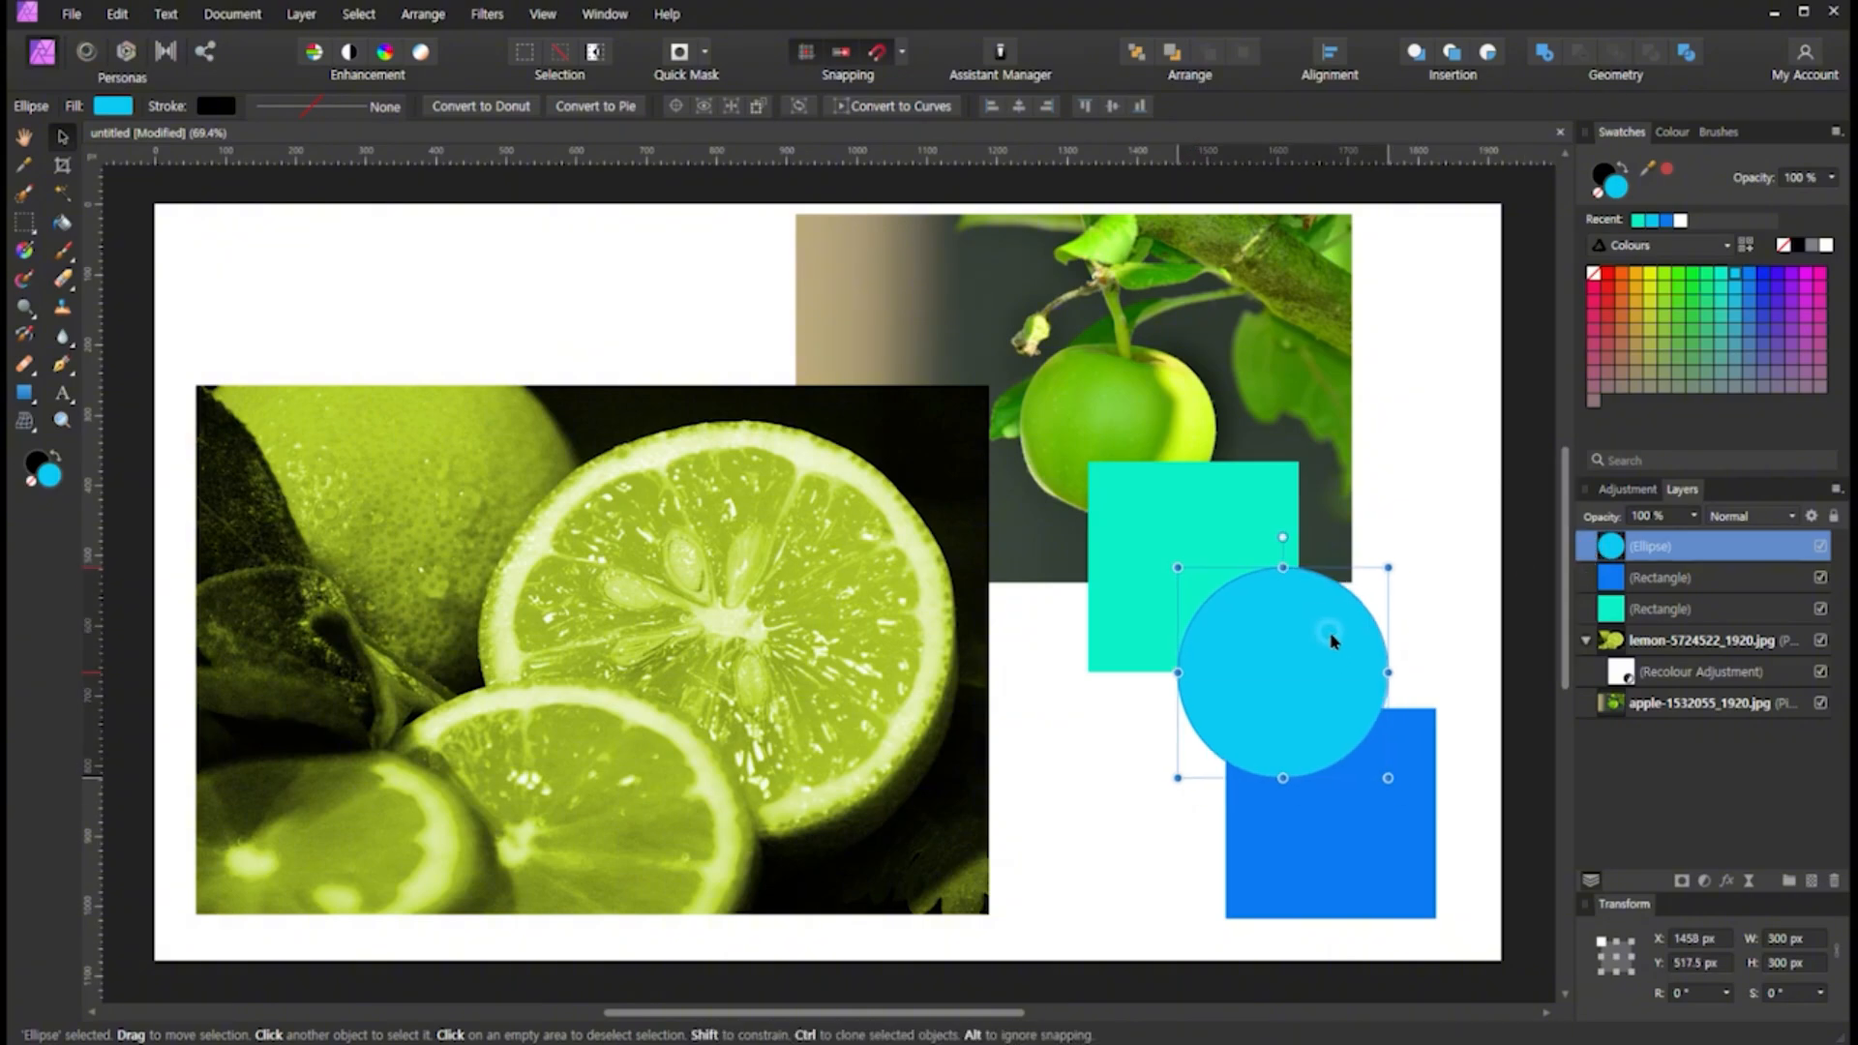
{"action": "left_click", "coordinate": [1310, 666]}
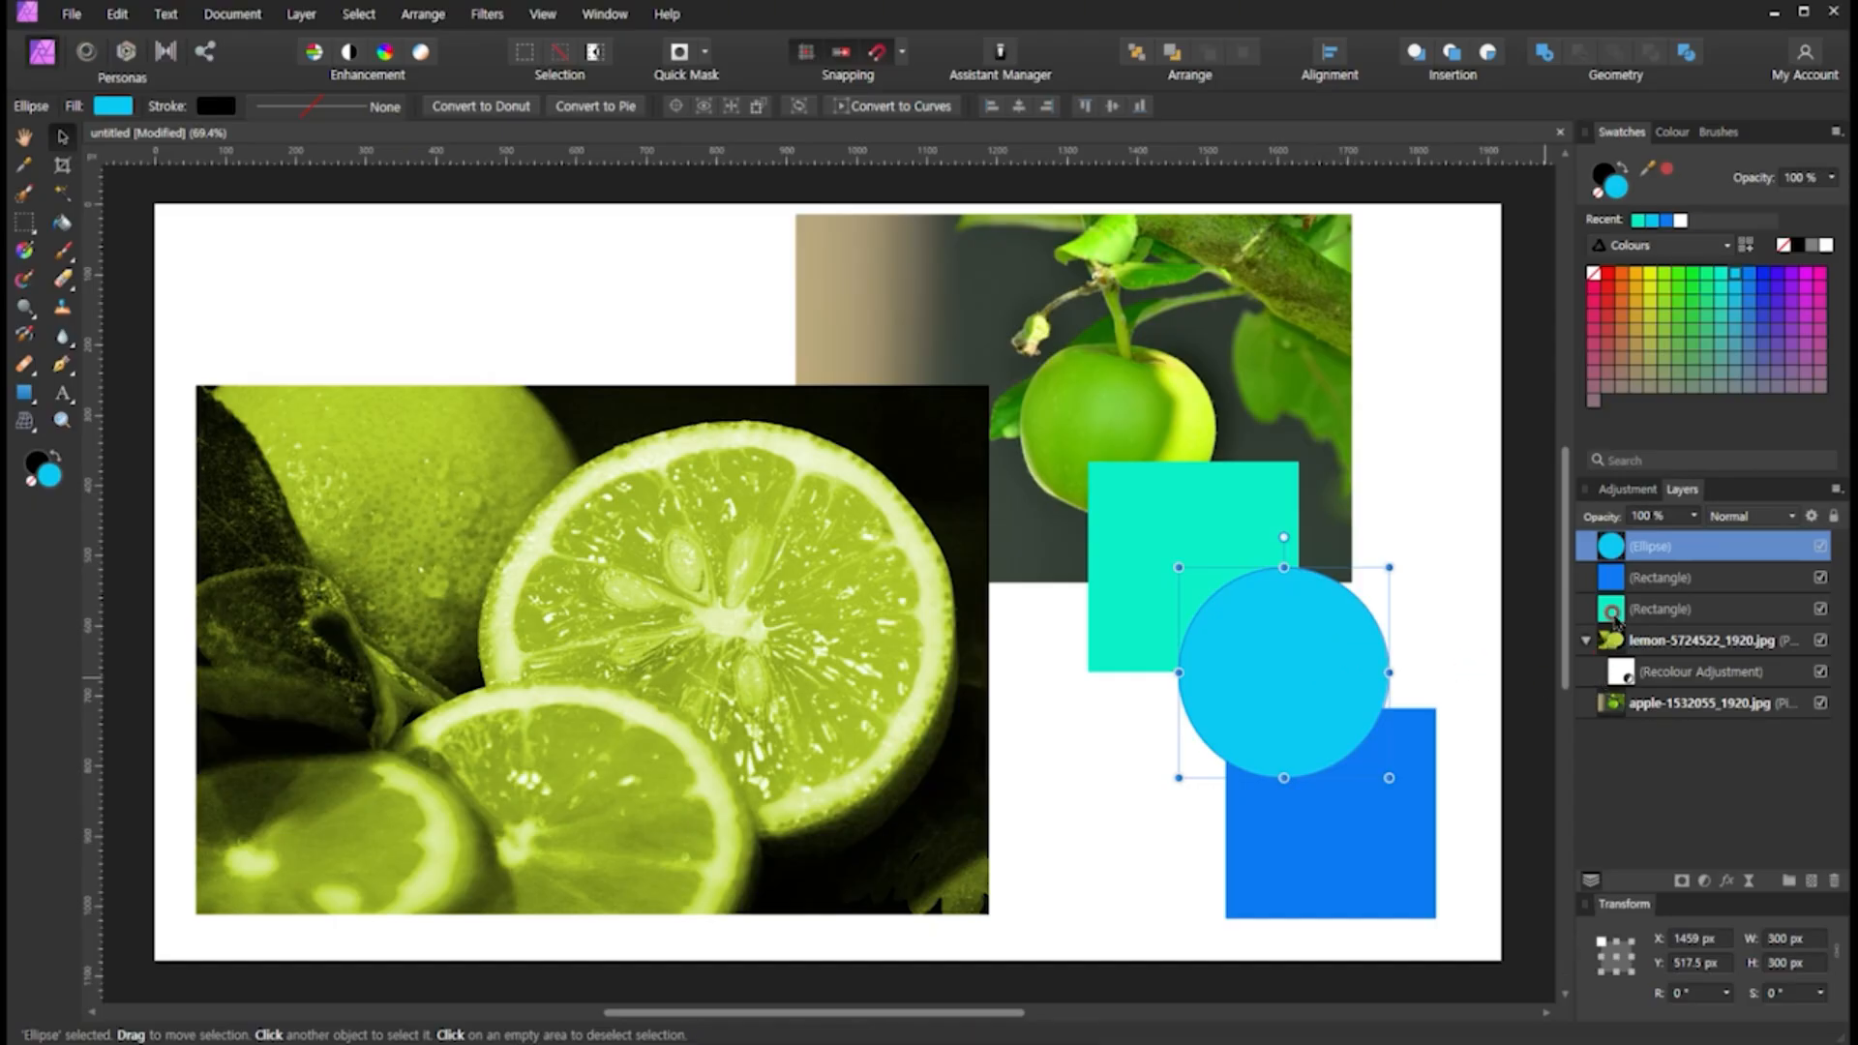
Nest the ellipse layer inside the turquoise rectangle, shift the clipped circle up and left within it, and deselect everything
{"action": "left_click", "coordinate": [1586, 550]}
{"action": "left_click_drag", "start_coordinate": [1587, 549], "coordinate": [1587, 627]}
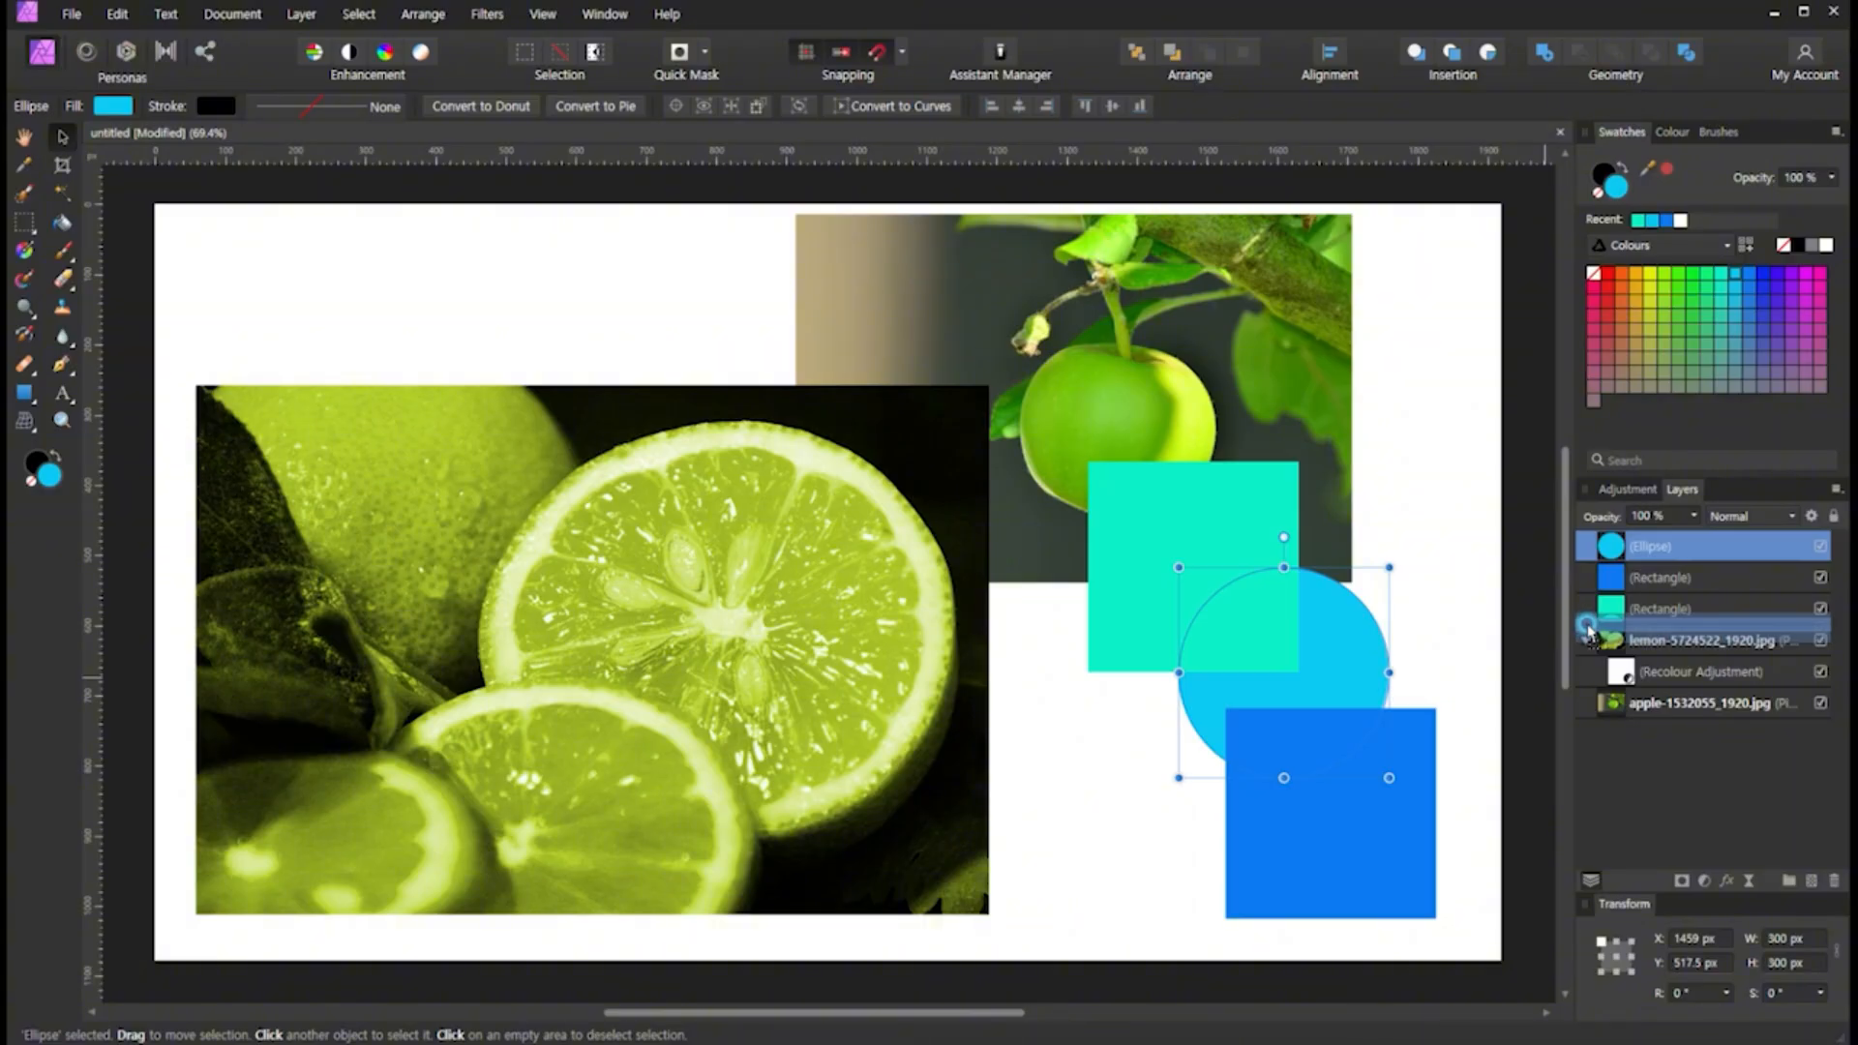
{"action": "left_click_drag", "start_coordinate": [1588, 627], "coordinate": [1642, 629]}
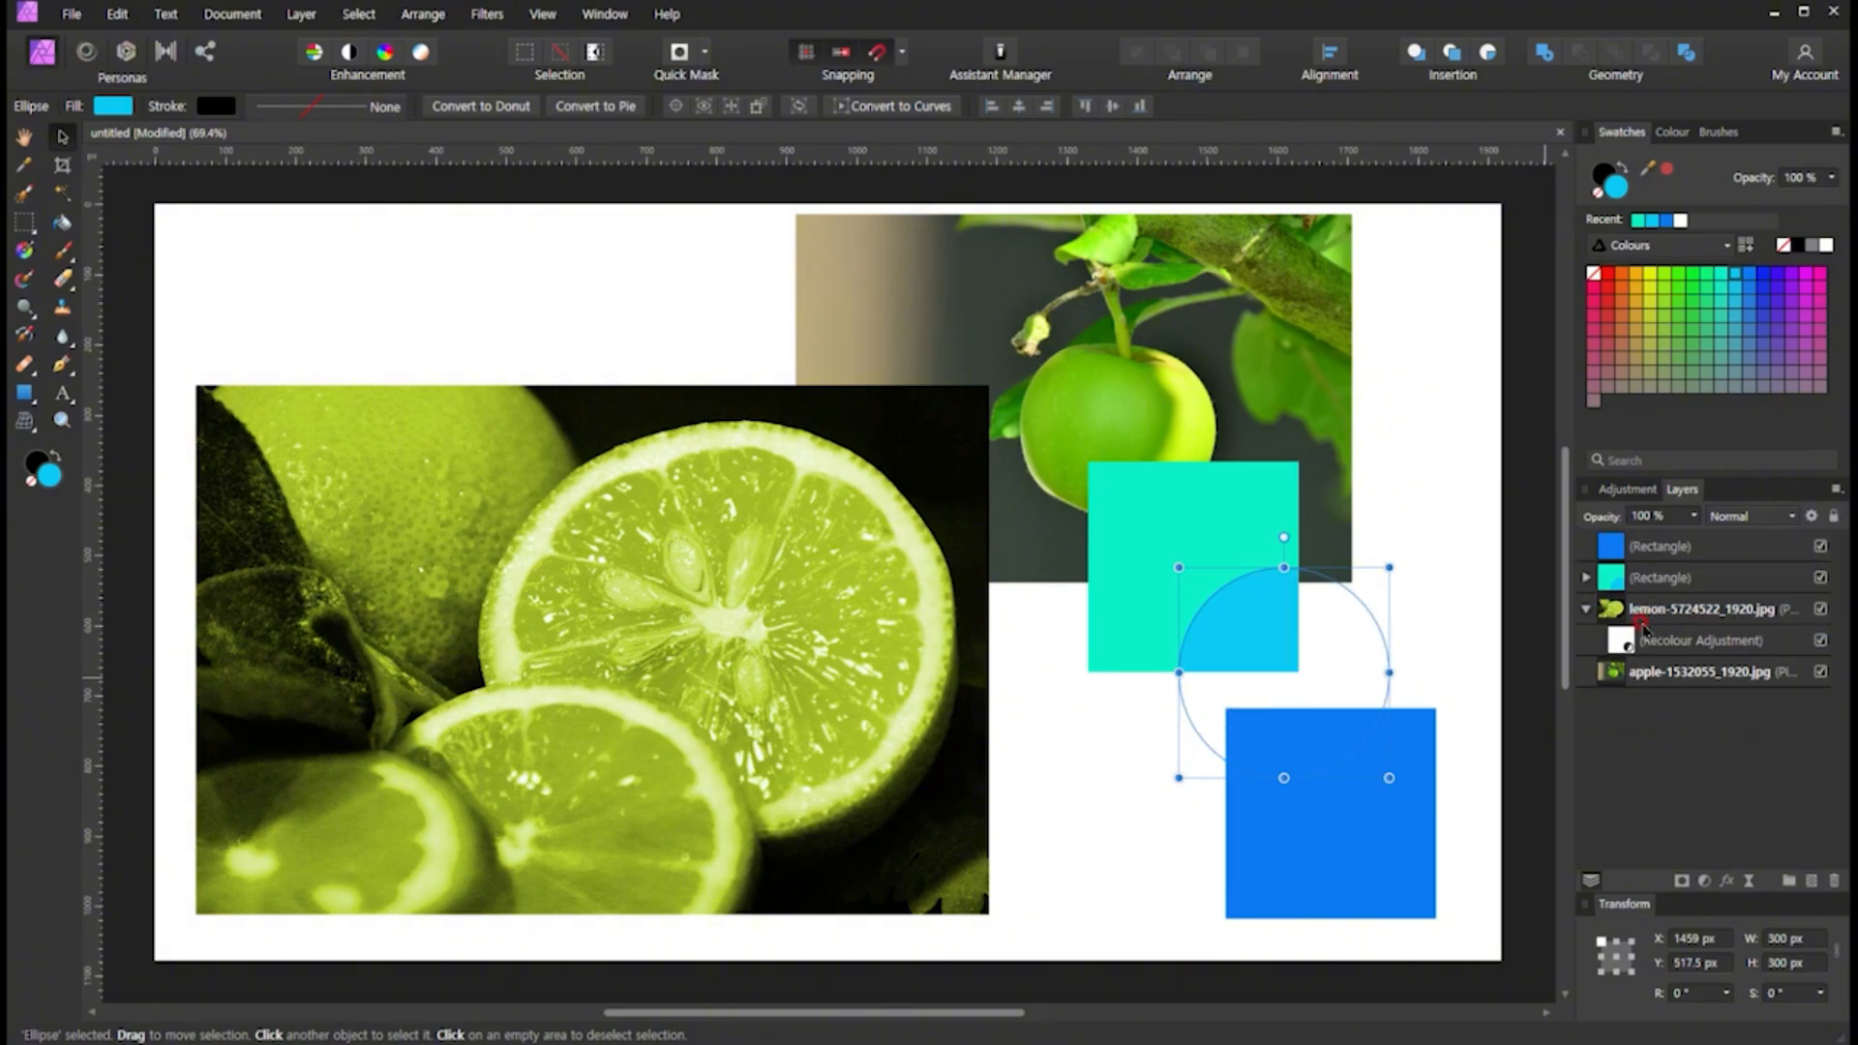
{"action": "left_click_drag", "start_coordinate": [1361, 655], "coordinate": [1326, 614]}
{"action": "left_click", "coordinate": [1431, 581]}
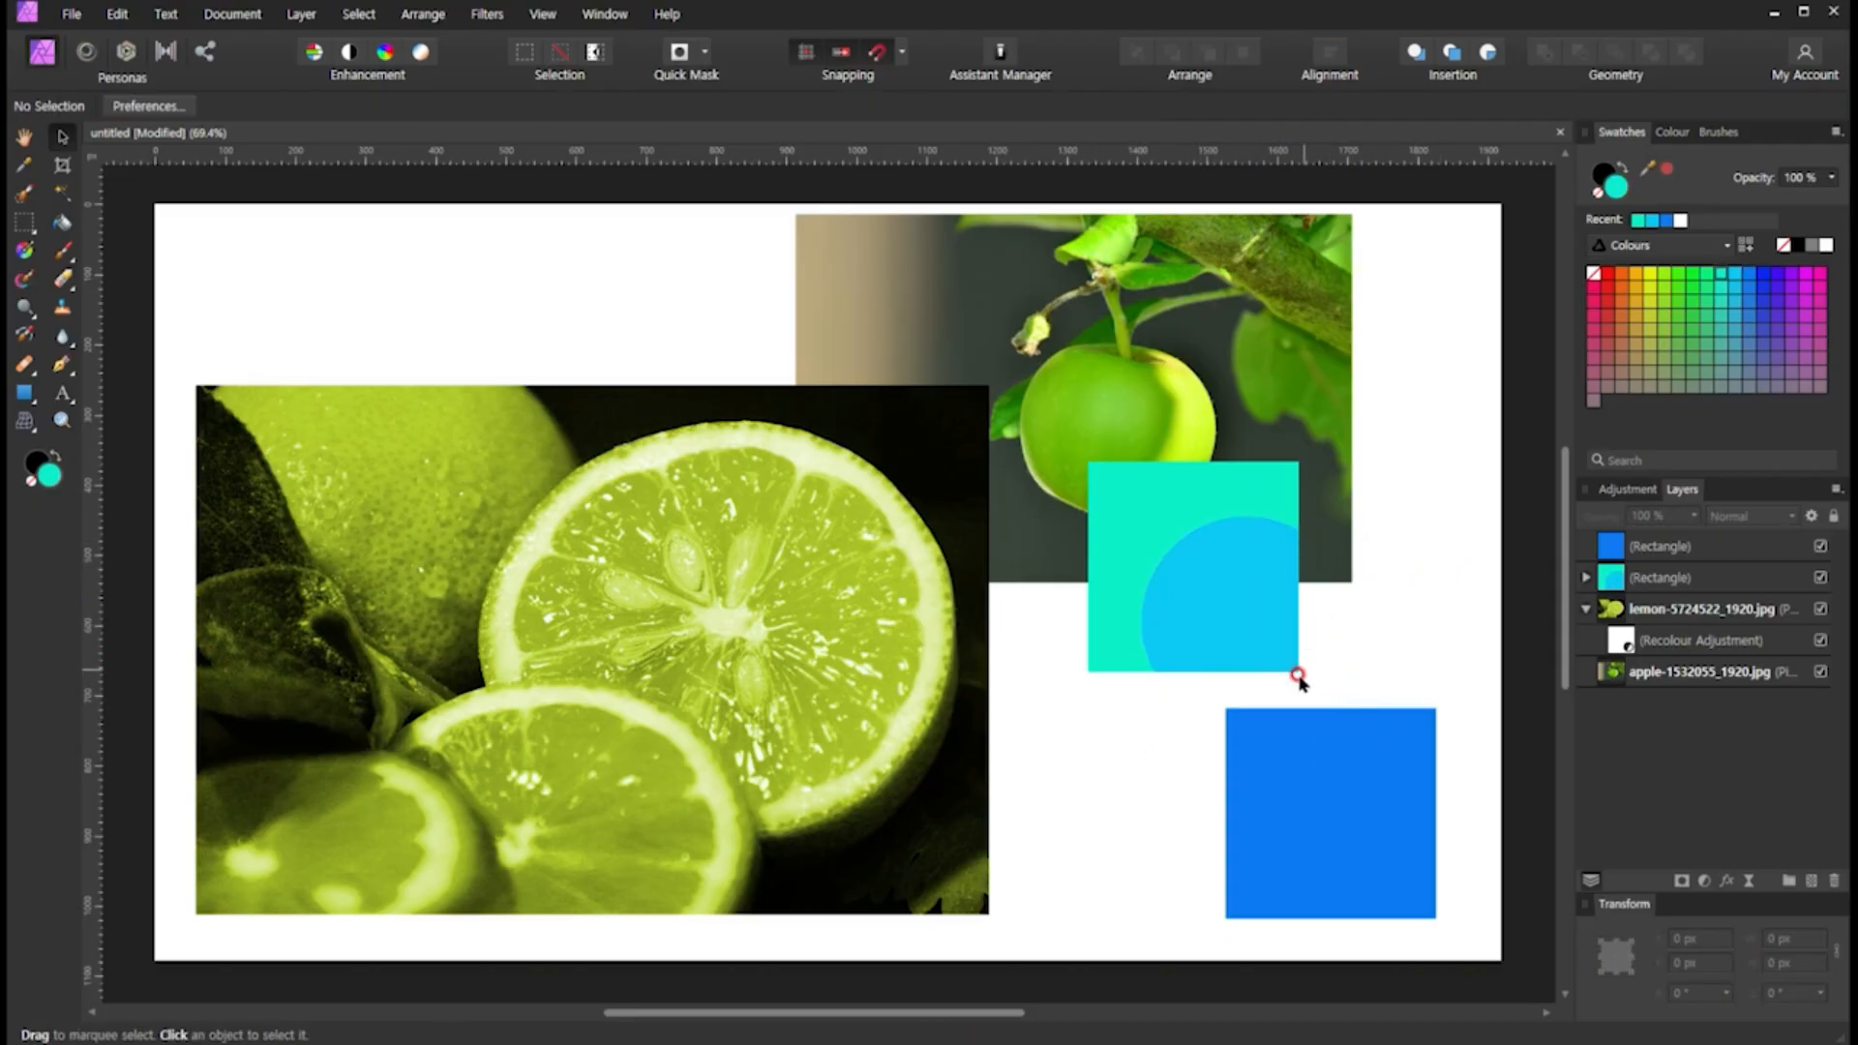
Expand the turquoise rectangle layer and move its nested circle over the square's lower-left corner, clearing the selection
{"action": "left_click", "coordinate": [1205, 592]}
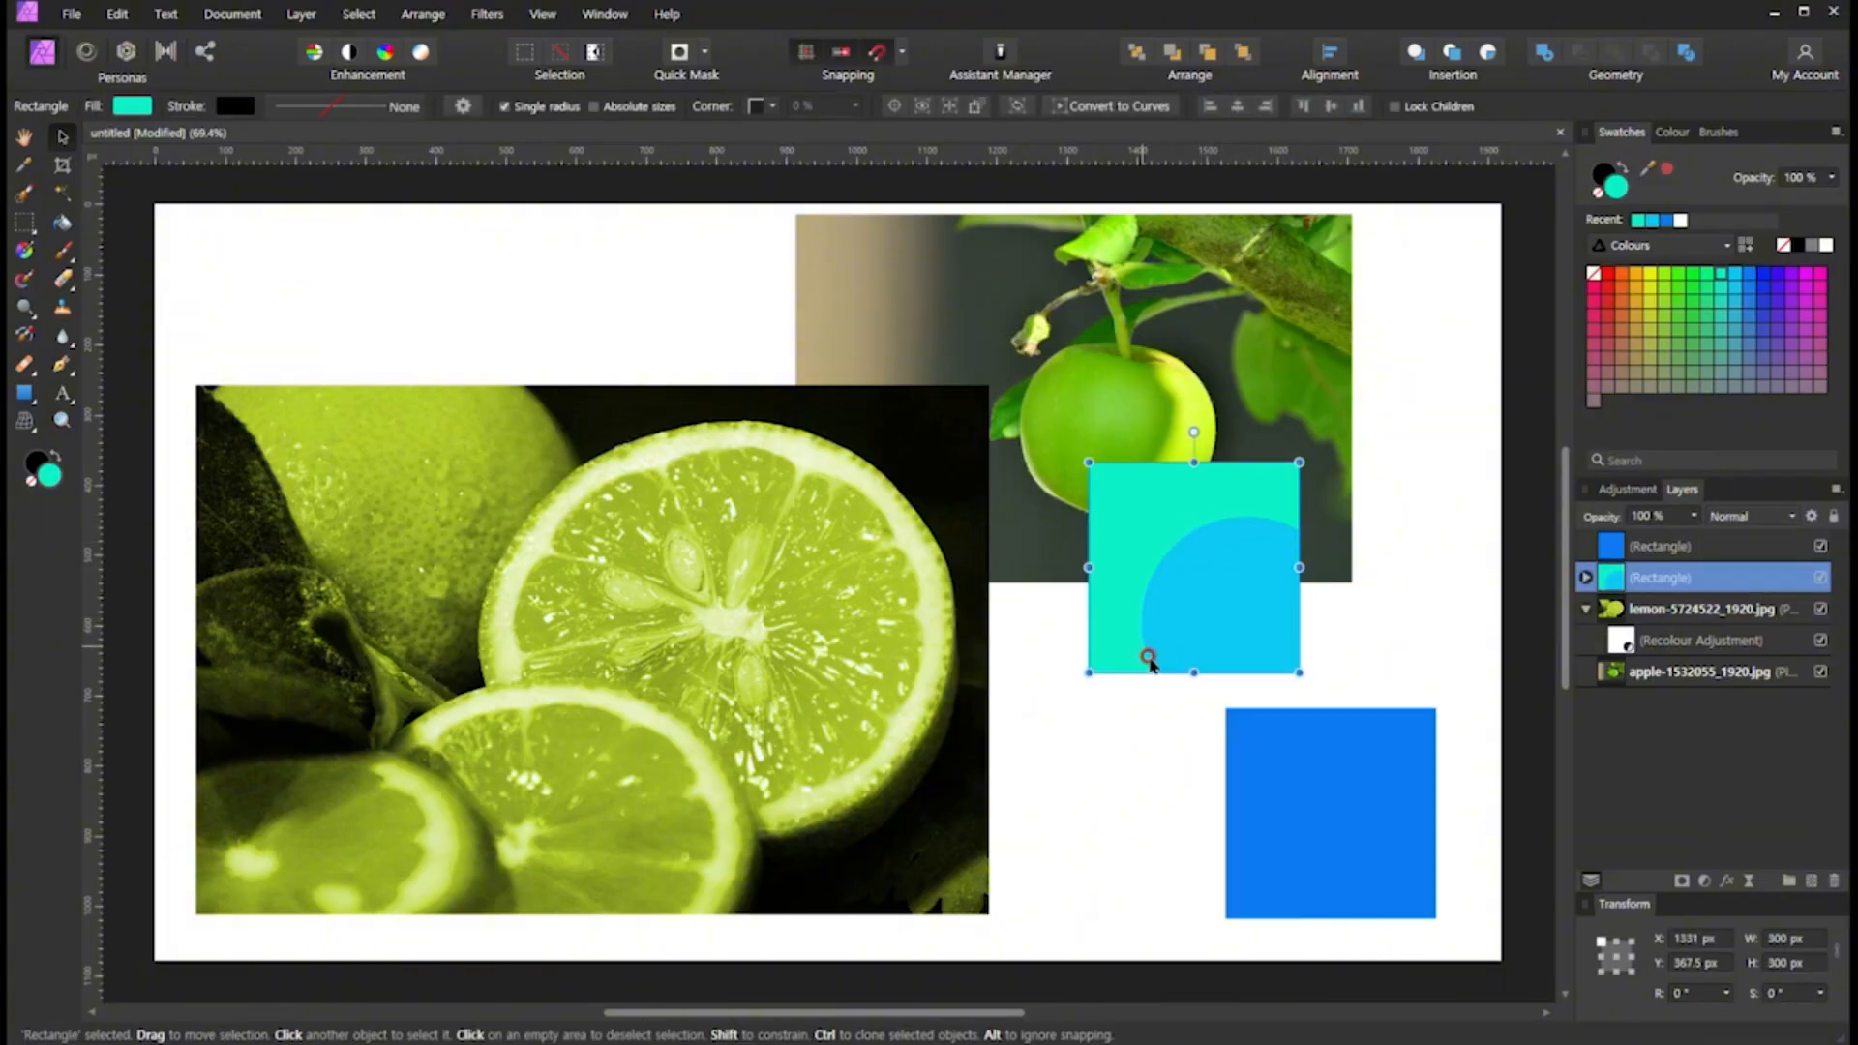
{"action": "left_click", "coordinate": [1585, 577]}
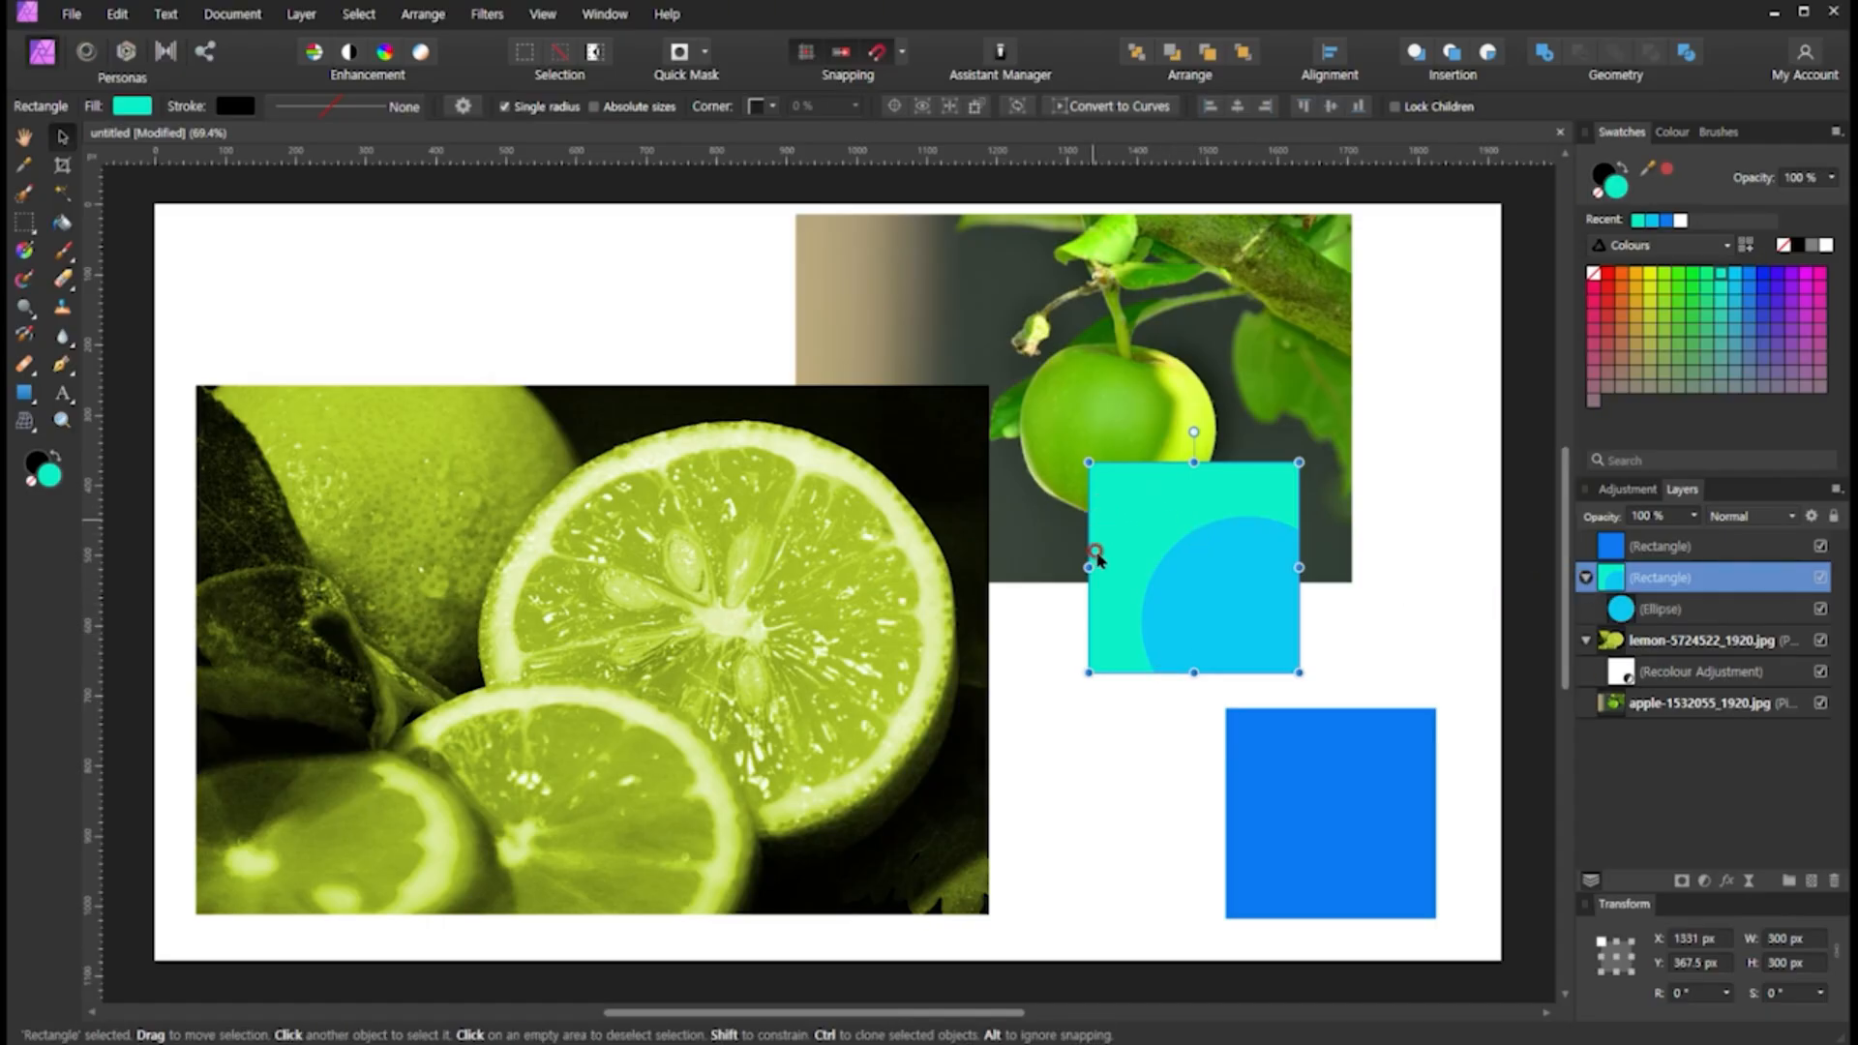
{"action": "left_click", "coordinate": [1196, 600]}
{"action": "left_click_drag", "start_coordinate": [1196, 600], "coordinate": [1082, 634]}
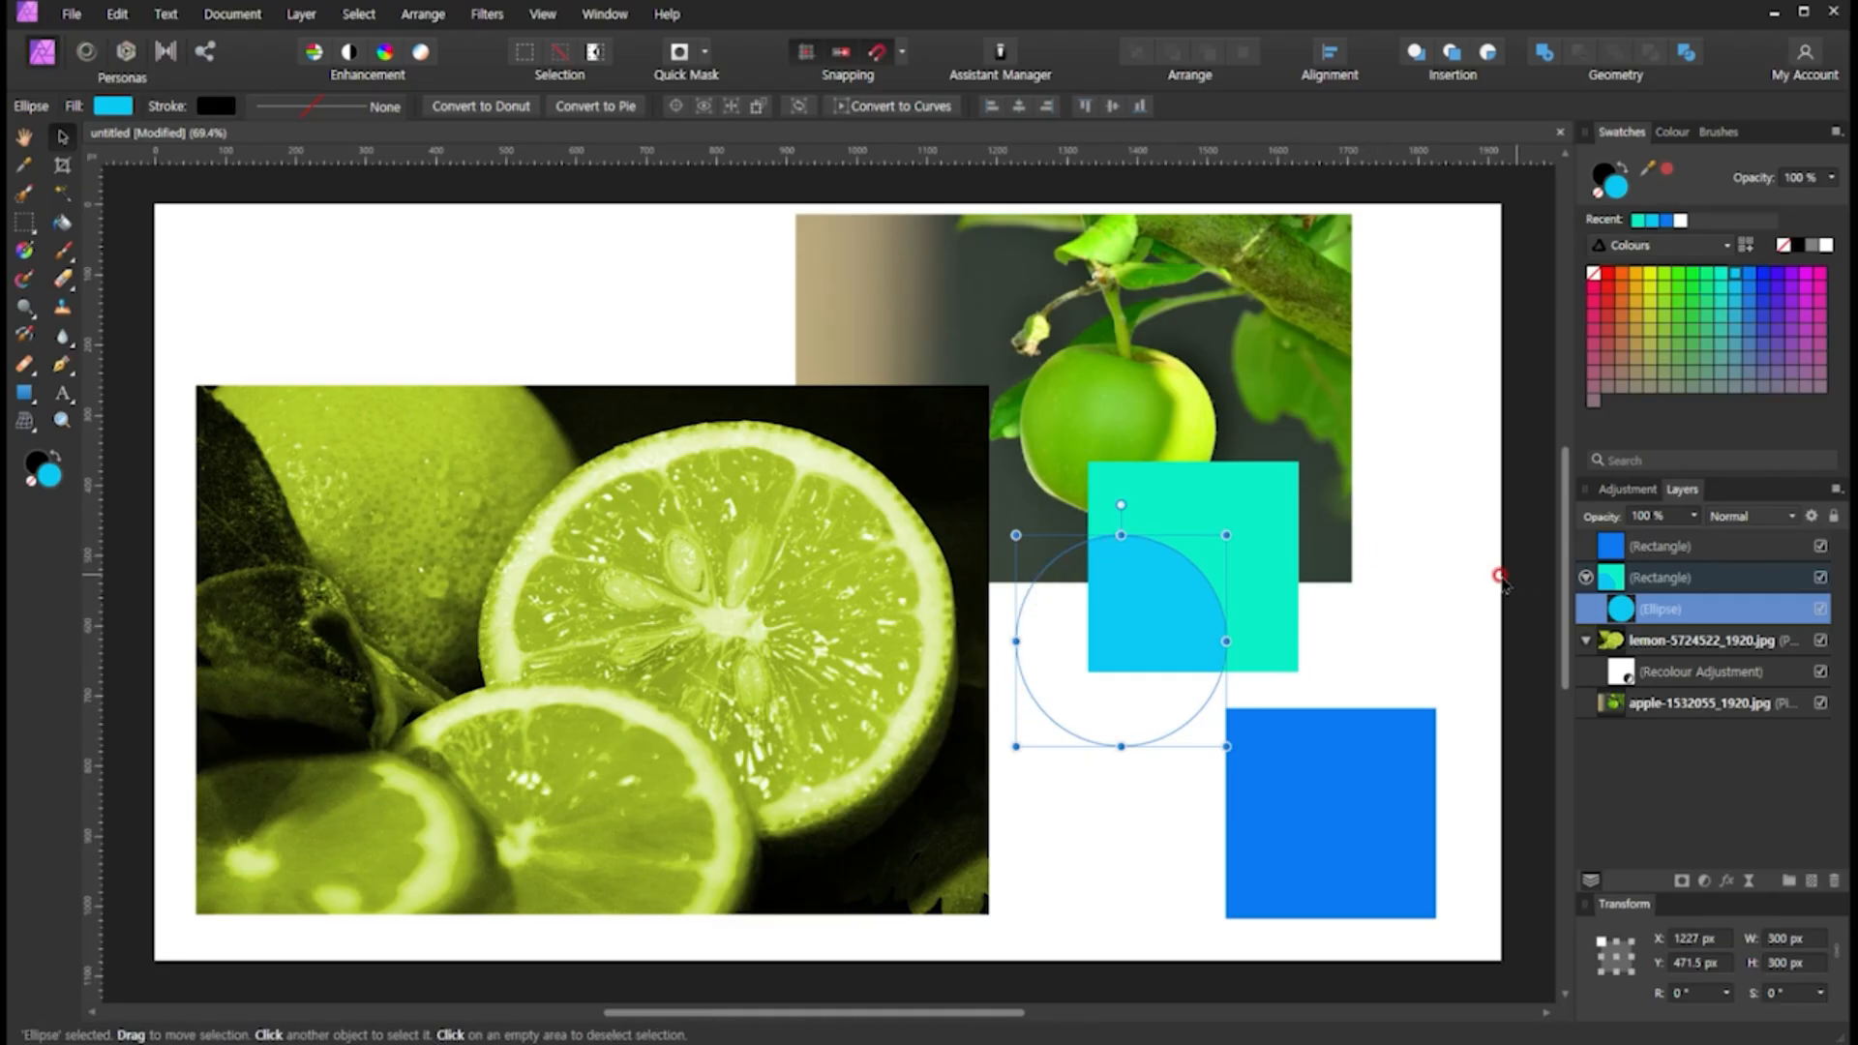
{"action": "left_click", "coordinate": [1448, 579]}
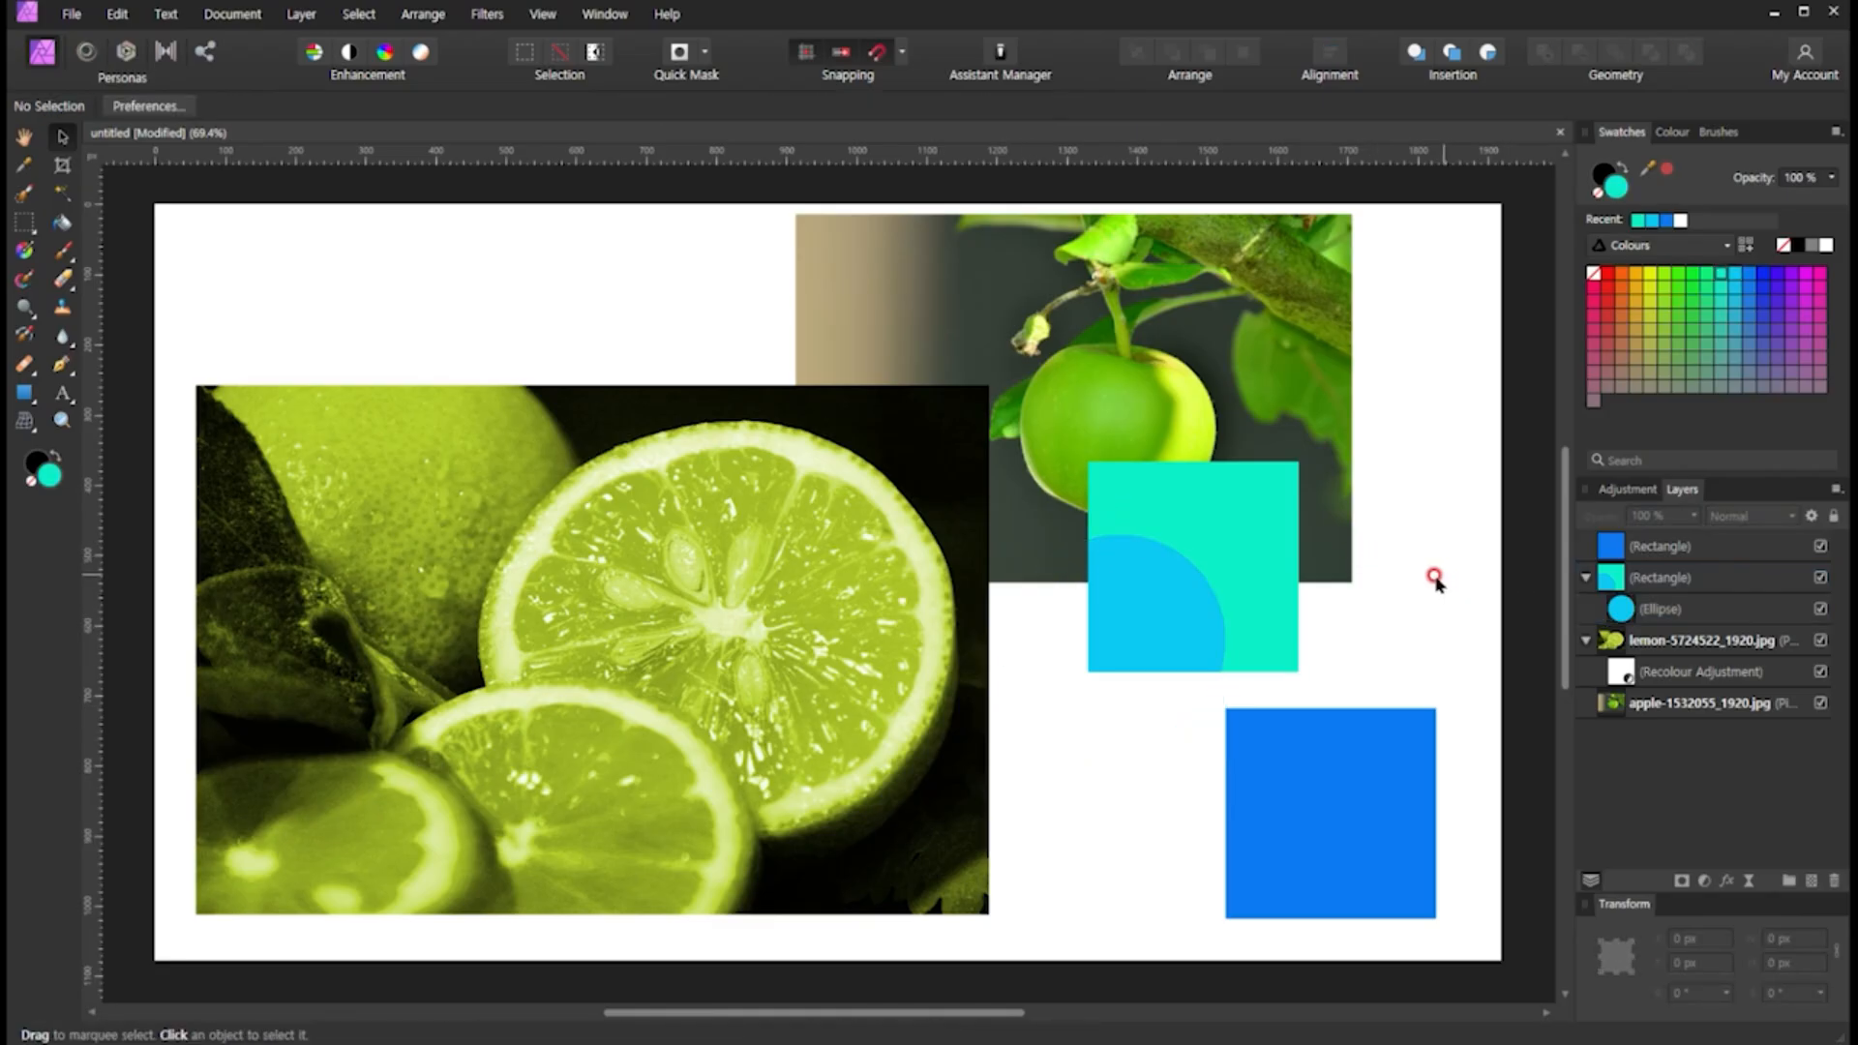
Select the lemon image and collapse the turquoise rectangle and lemon layers to hide their nested contents
{"action": "left_click", "coordinate": [1620, 676]}
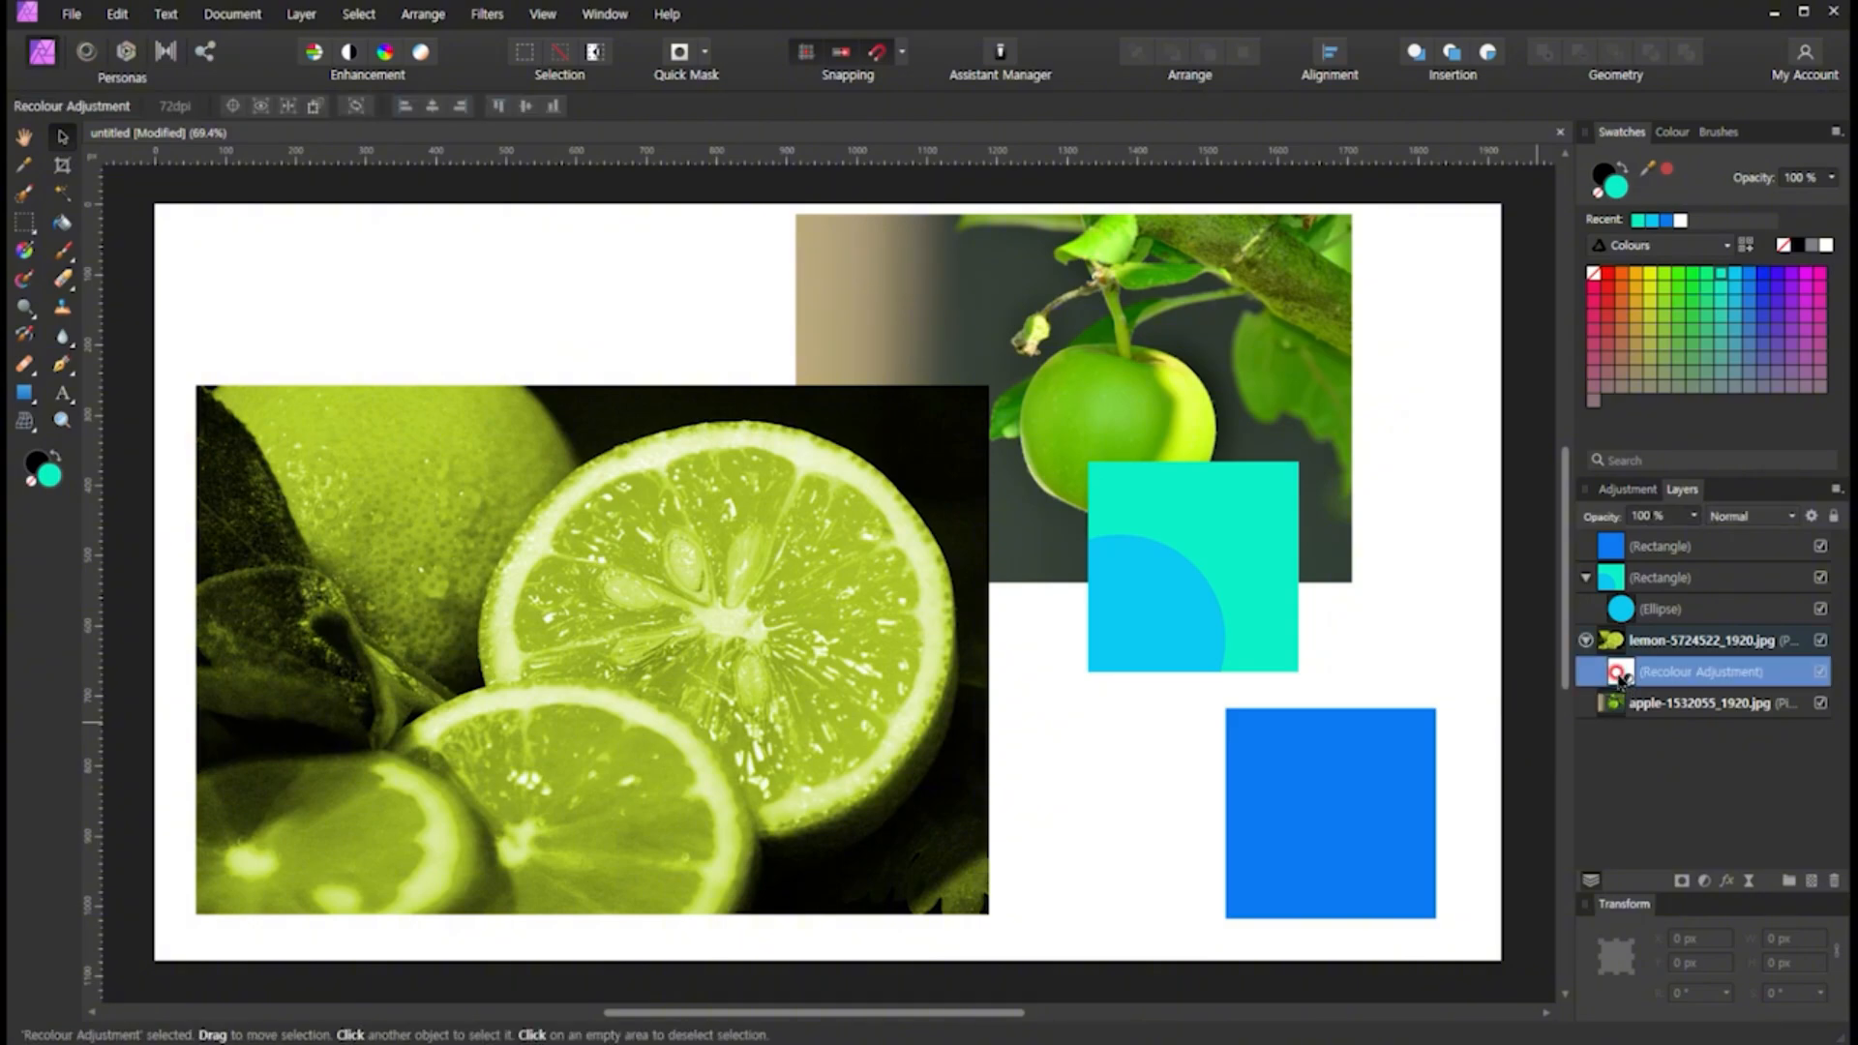
{"action": "left_click", "coordinate": [830, 685]}
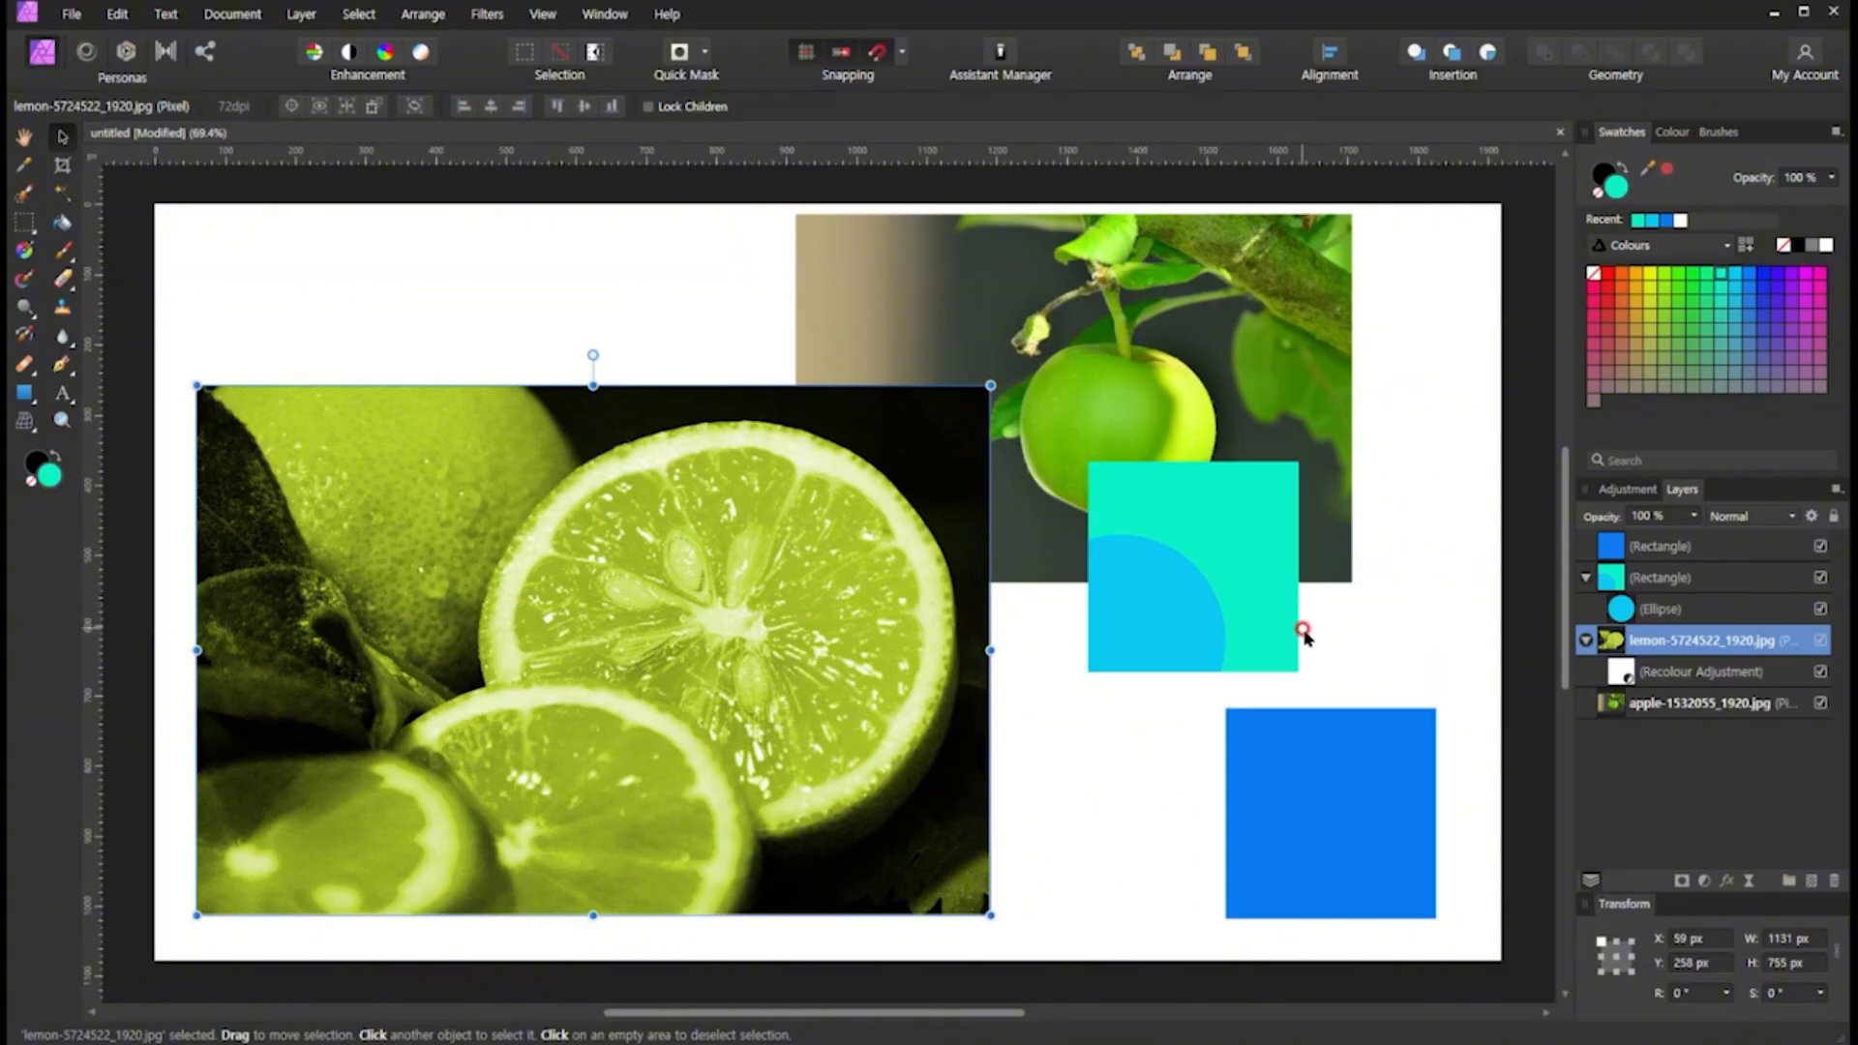
{"action": "left_click", "coordinate": [1584, 579]}
{"action": "left_click", "coordinate": [1581, 580]}
{"action": "left_click", "coordinate": [1585, 577]}
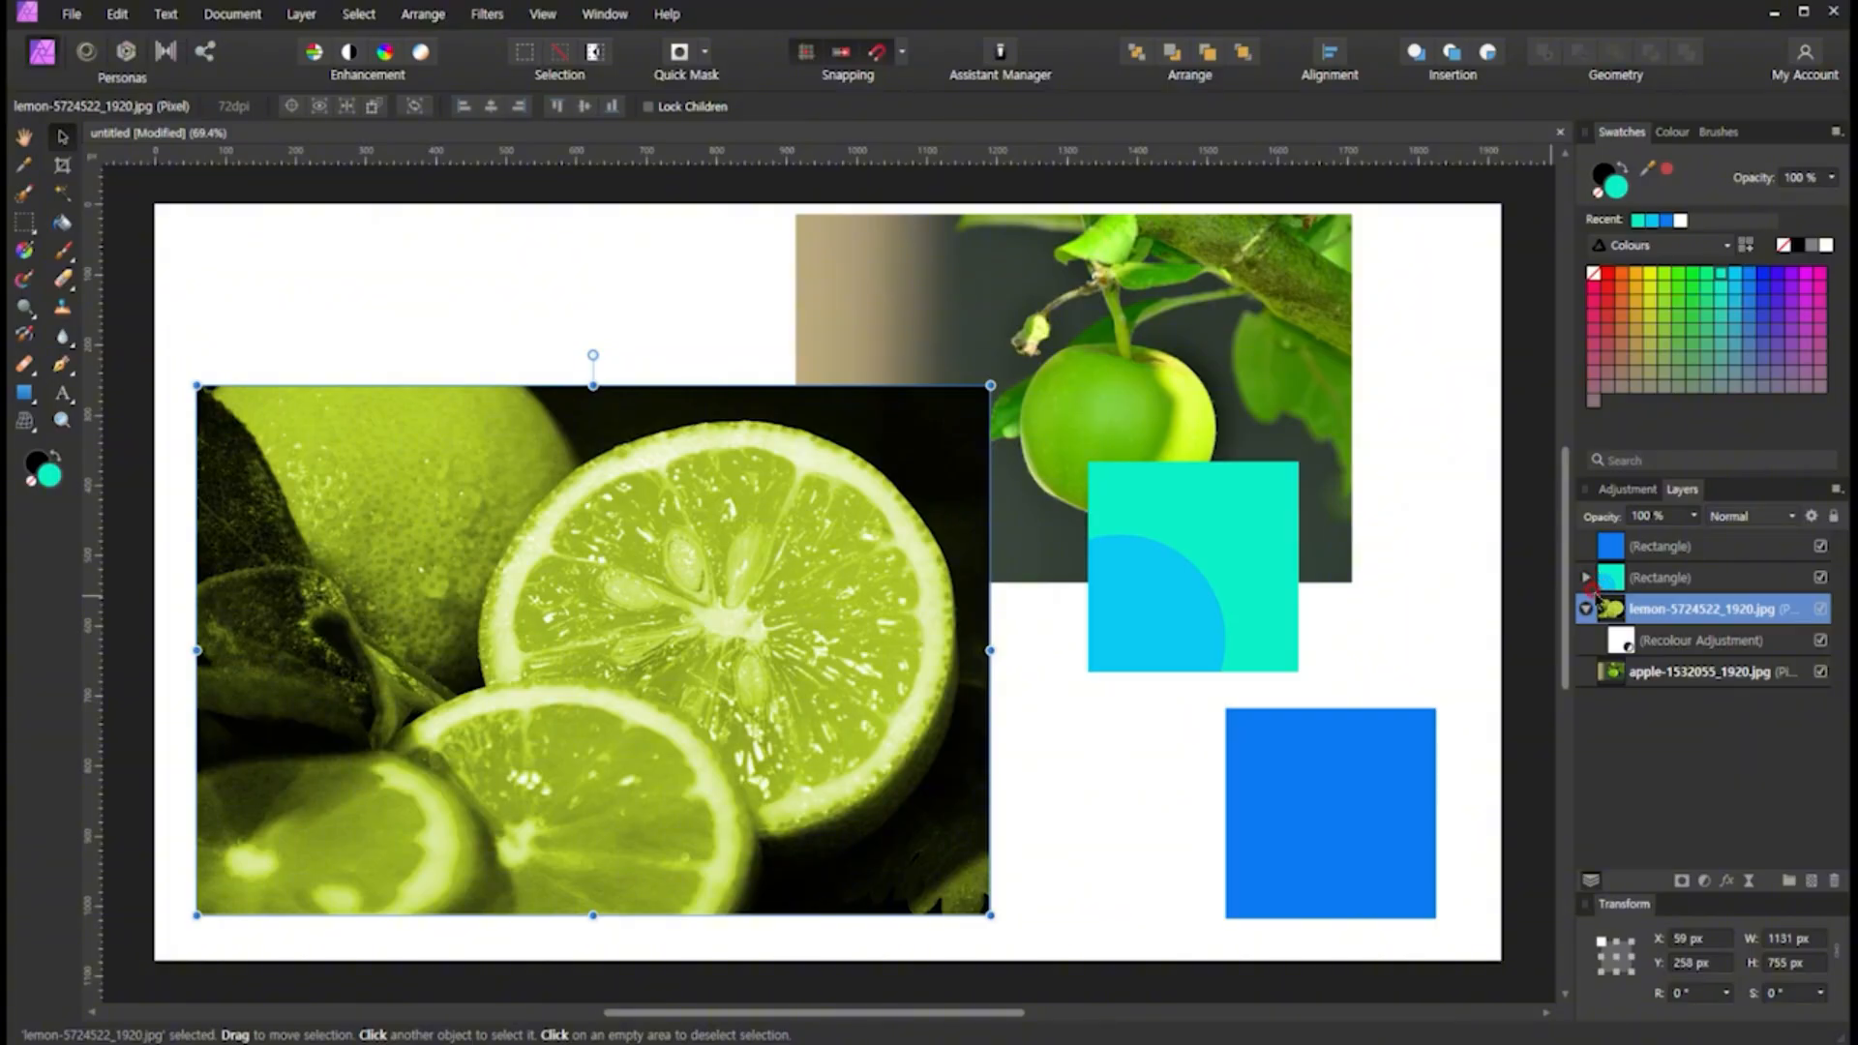
{"action": "left_click", "coordinate": [1584, 608]}
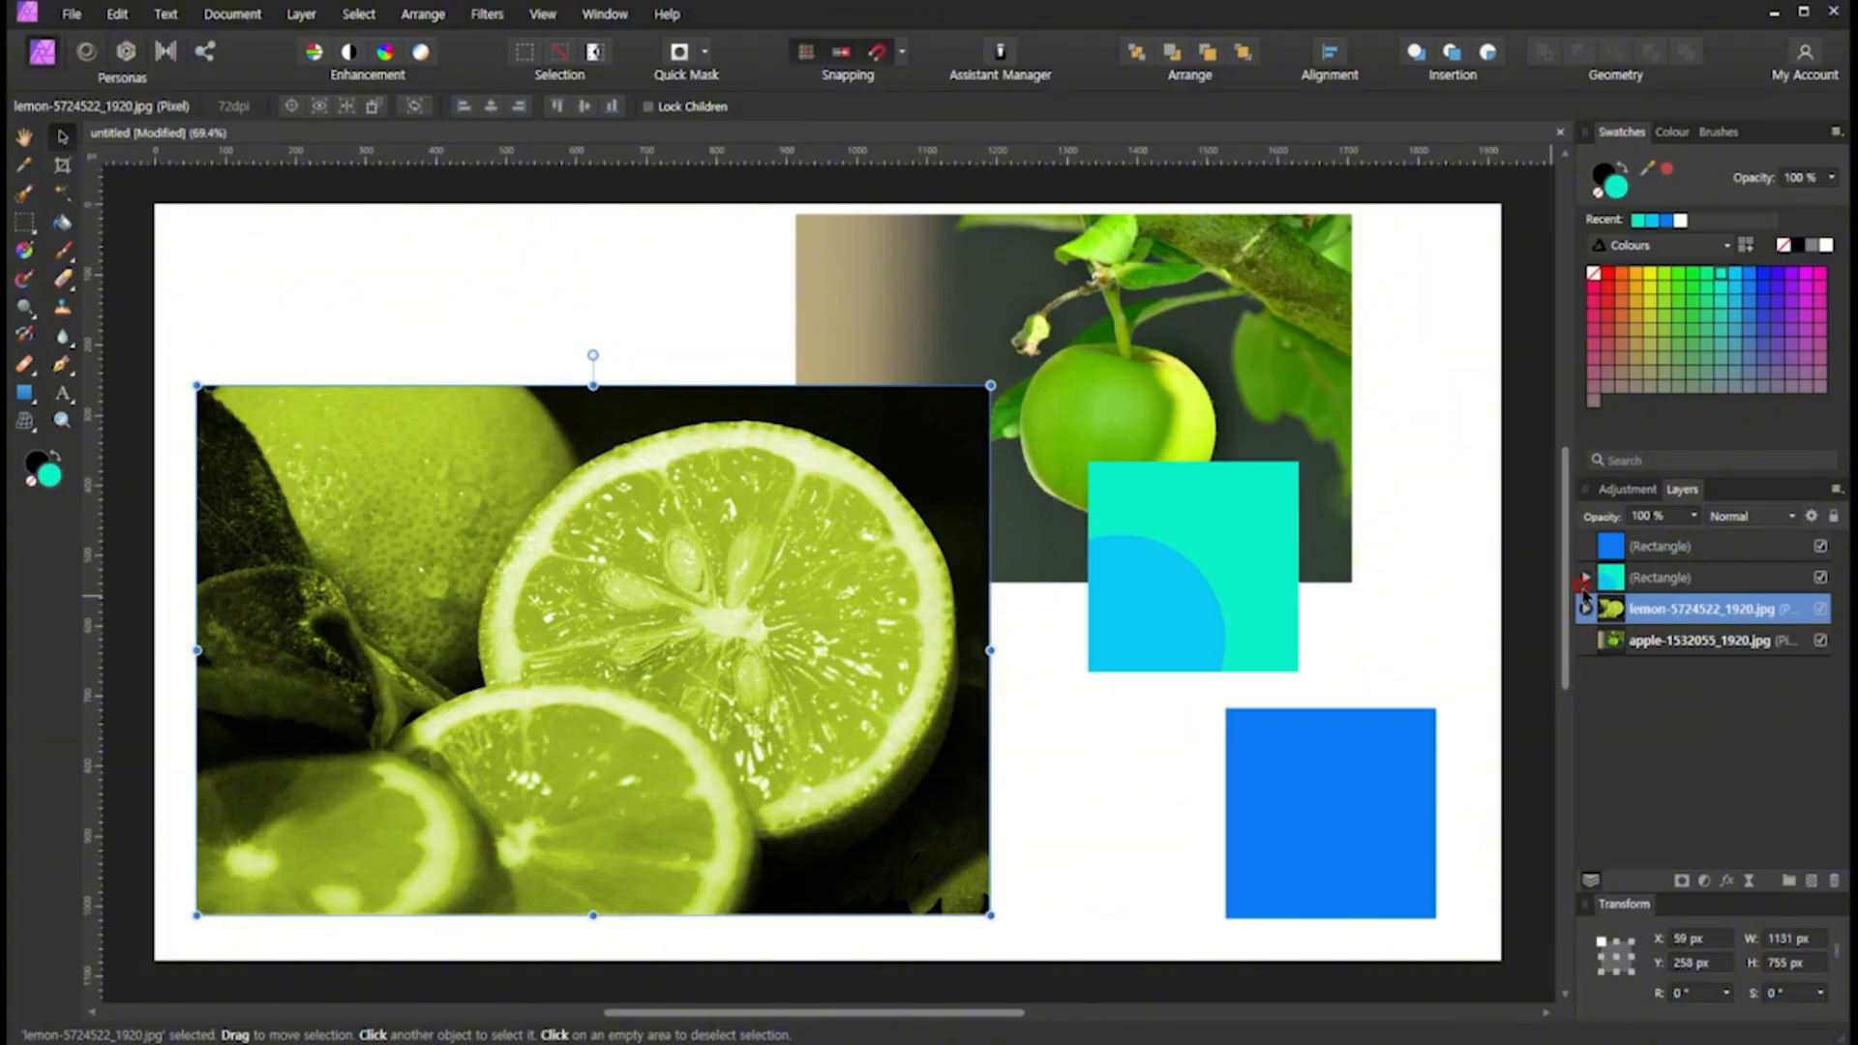
Arrange the blue and turquoise squares so the blue one overlaps the upper-right corner of the turquoise one, keeping its layer collapsed
{"action": "left_click_drag", "start_coordinate": [1323, 824], "coordinate": [1276, 654]}
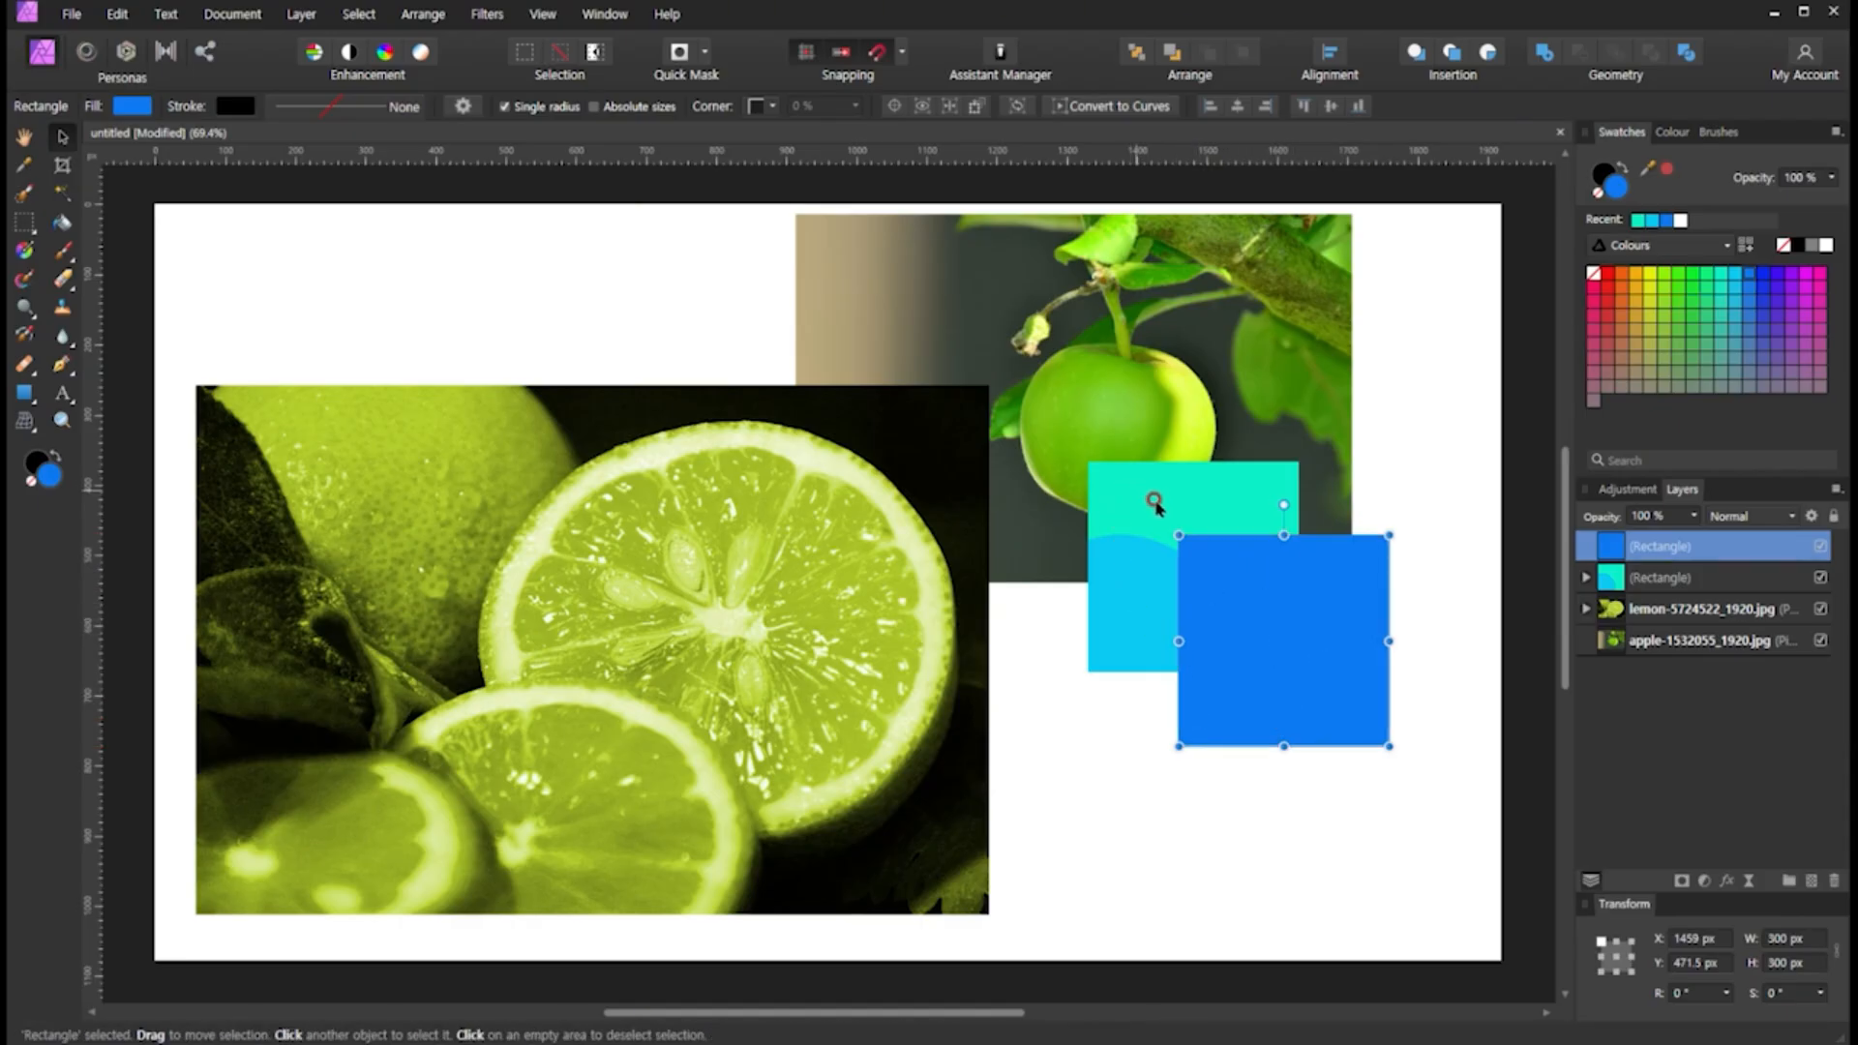
{"action": "left_click_drag", "start_coordinate": [1151, 508], "coordinate": [1127, 723]}
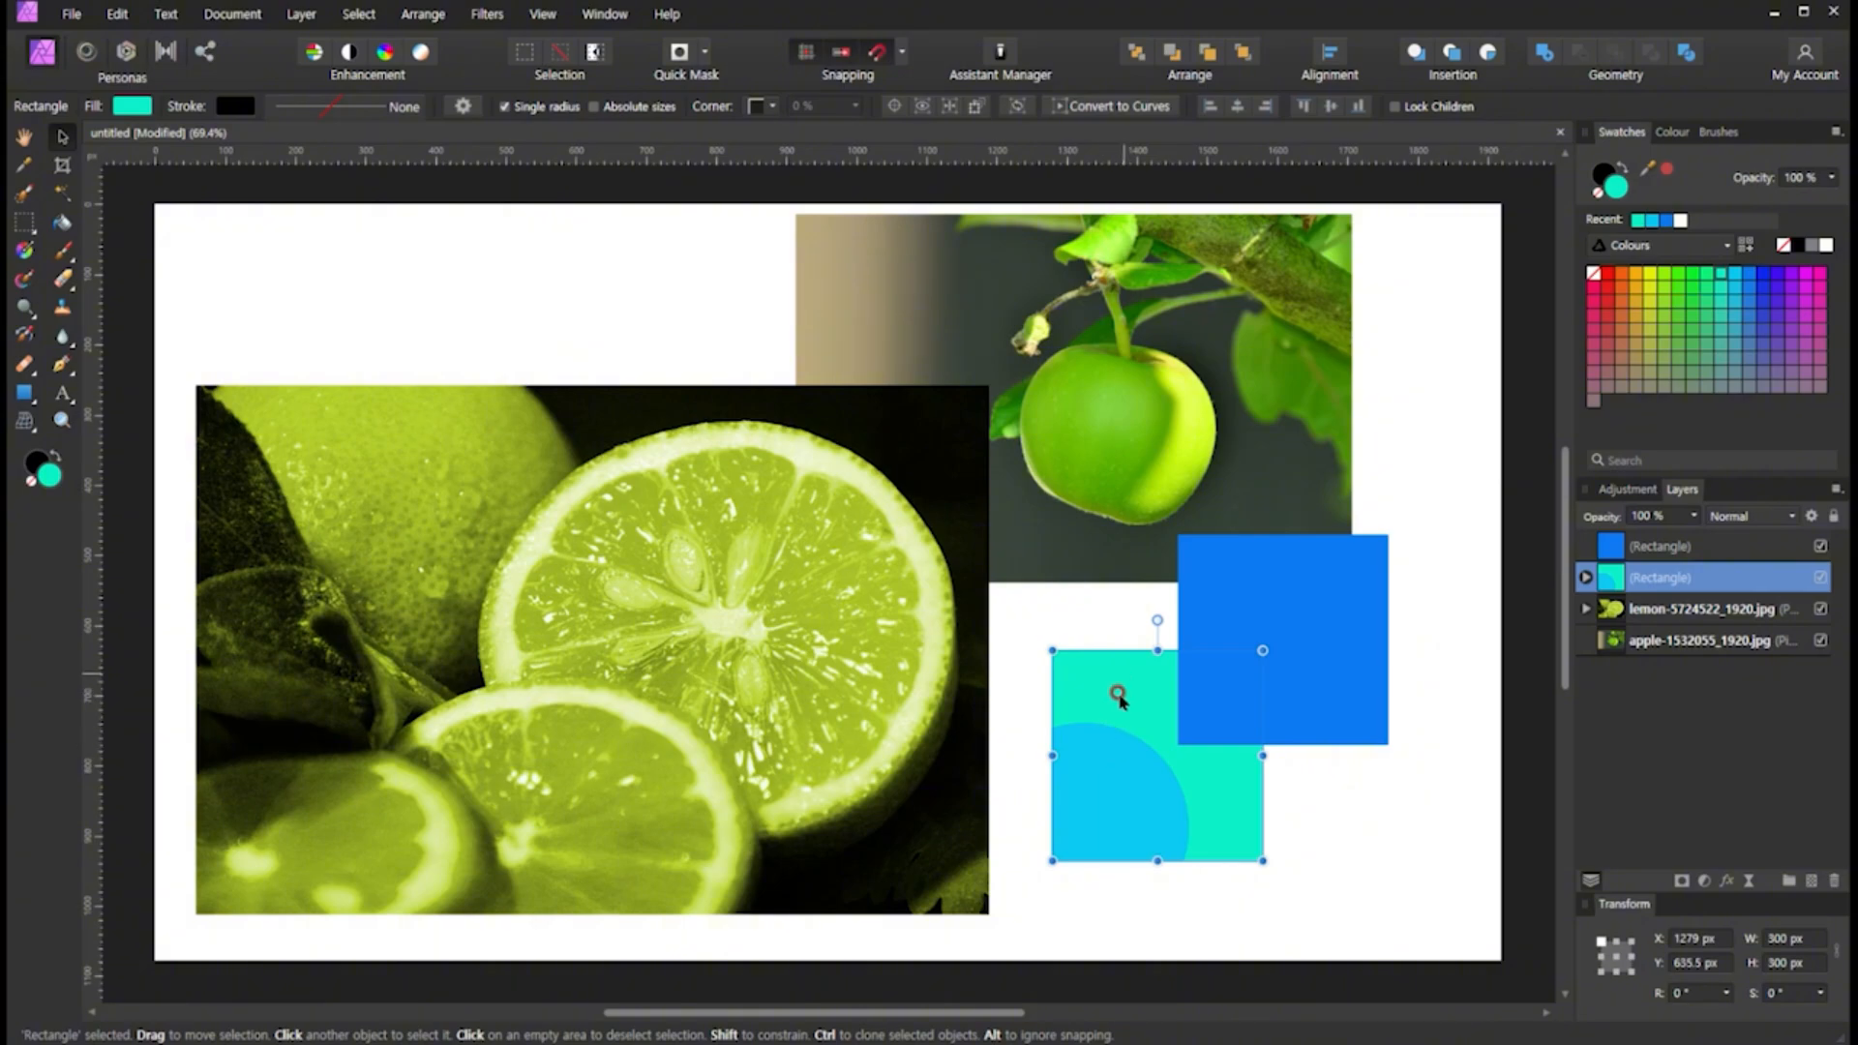
{"action": "left_click", "coordinate": [1585, 578]}
{"action": "left_click", "coordinate": [1620, 609]}
{"action": "left_click", "coordinate": [1606, 578]}
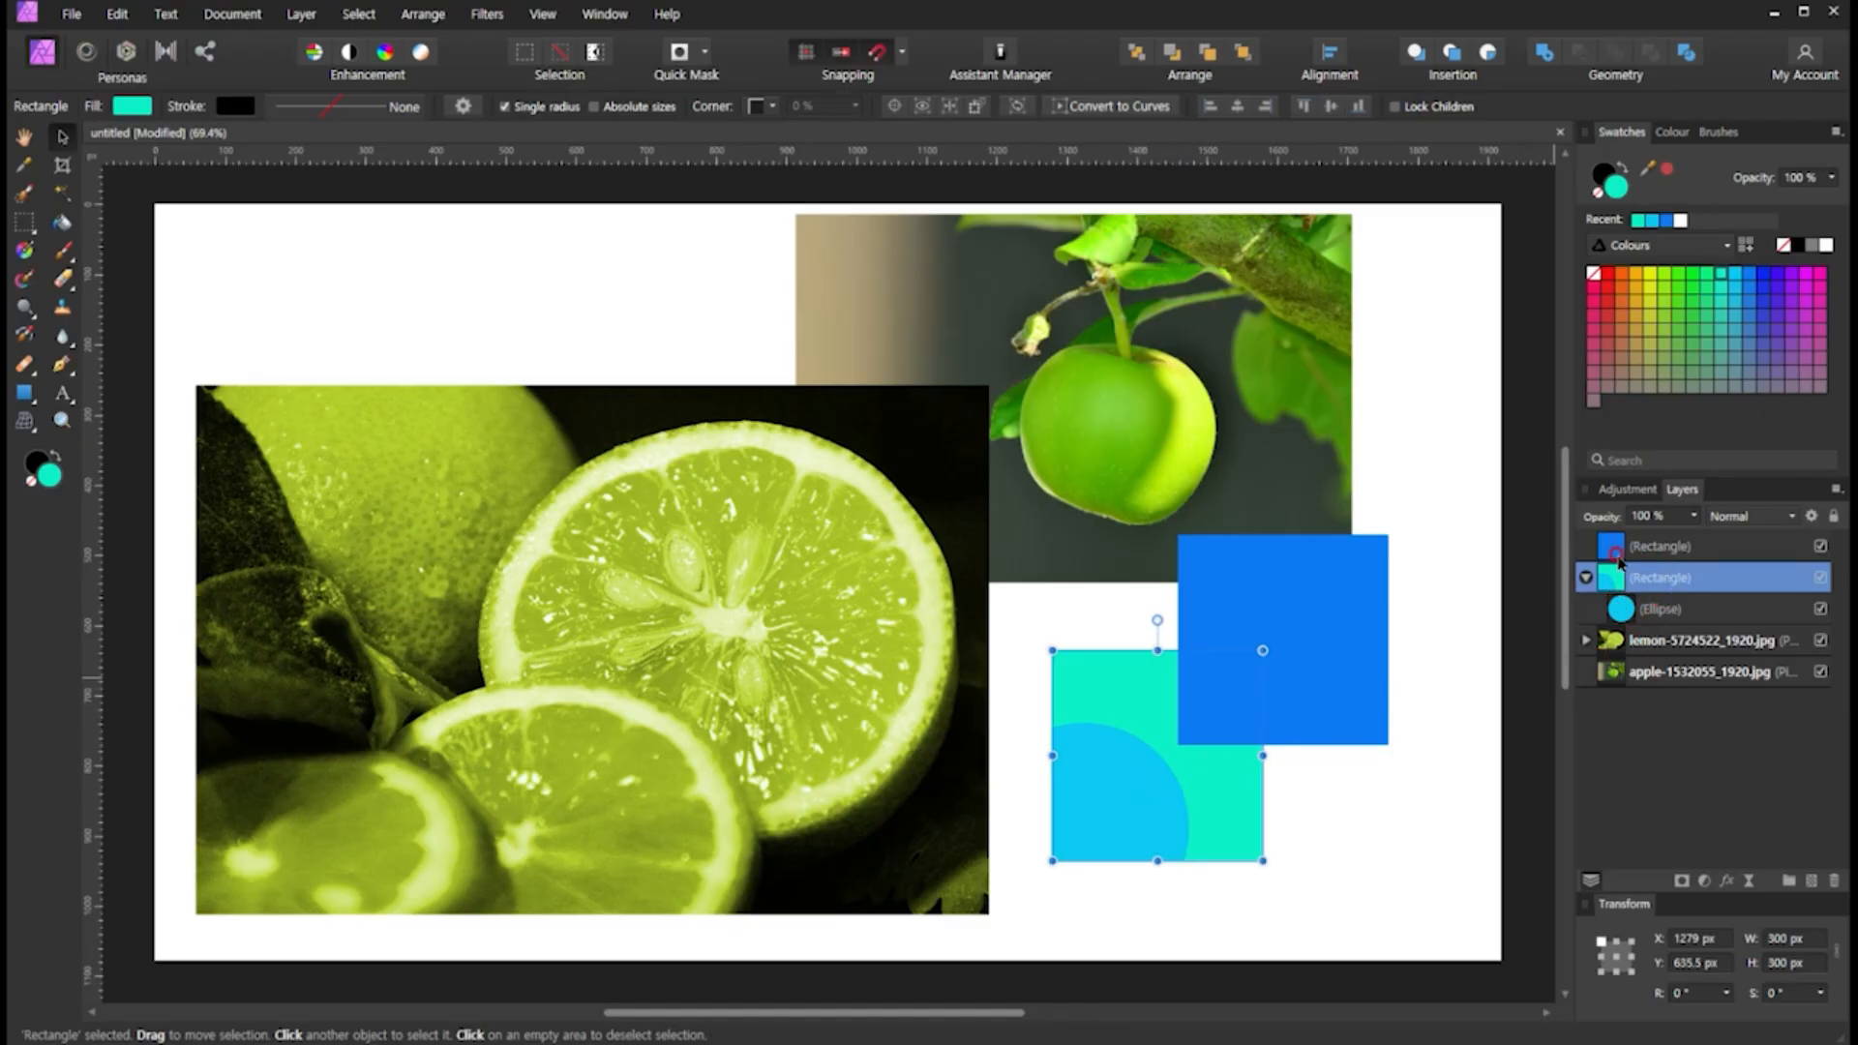
{"action": "mouse_move", "coordinate": [1335, 666]}
{"action": "left_mouse_down"}
{"action": "mouse_move", "coordinate": [1327, 642]}
{"action": "mouse_move", "coordinate": [1347, 667]}
{"action": "left_mouse_up"}
{"action": "left_click_drag", "start_coordinate": [1183, 803], "coordinate": [1160, 787]}
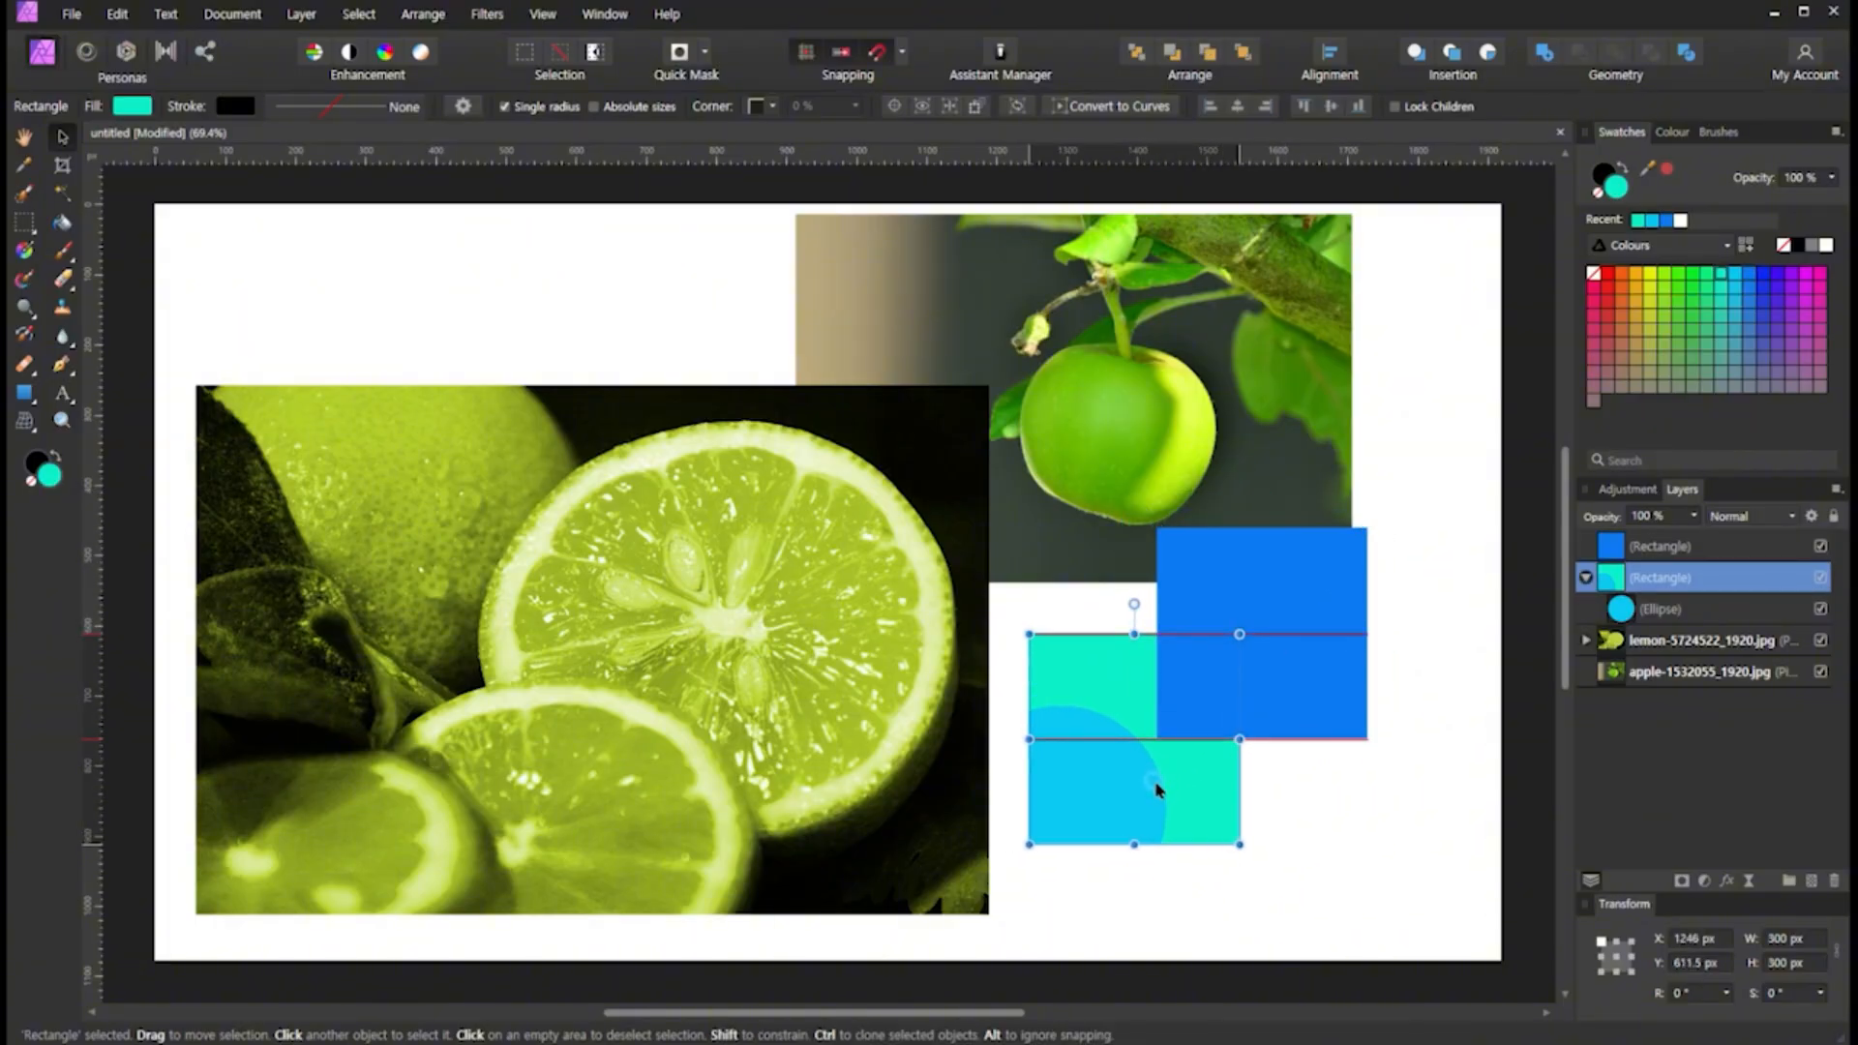
{"action": "left_click", "coordinate": [1585, 577]}
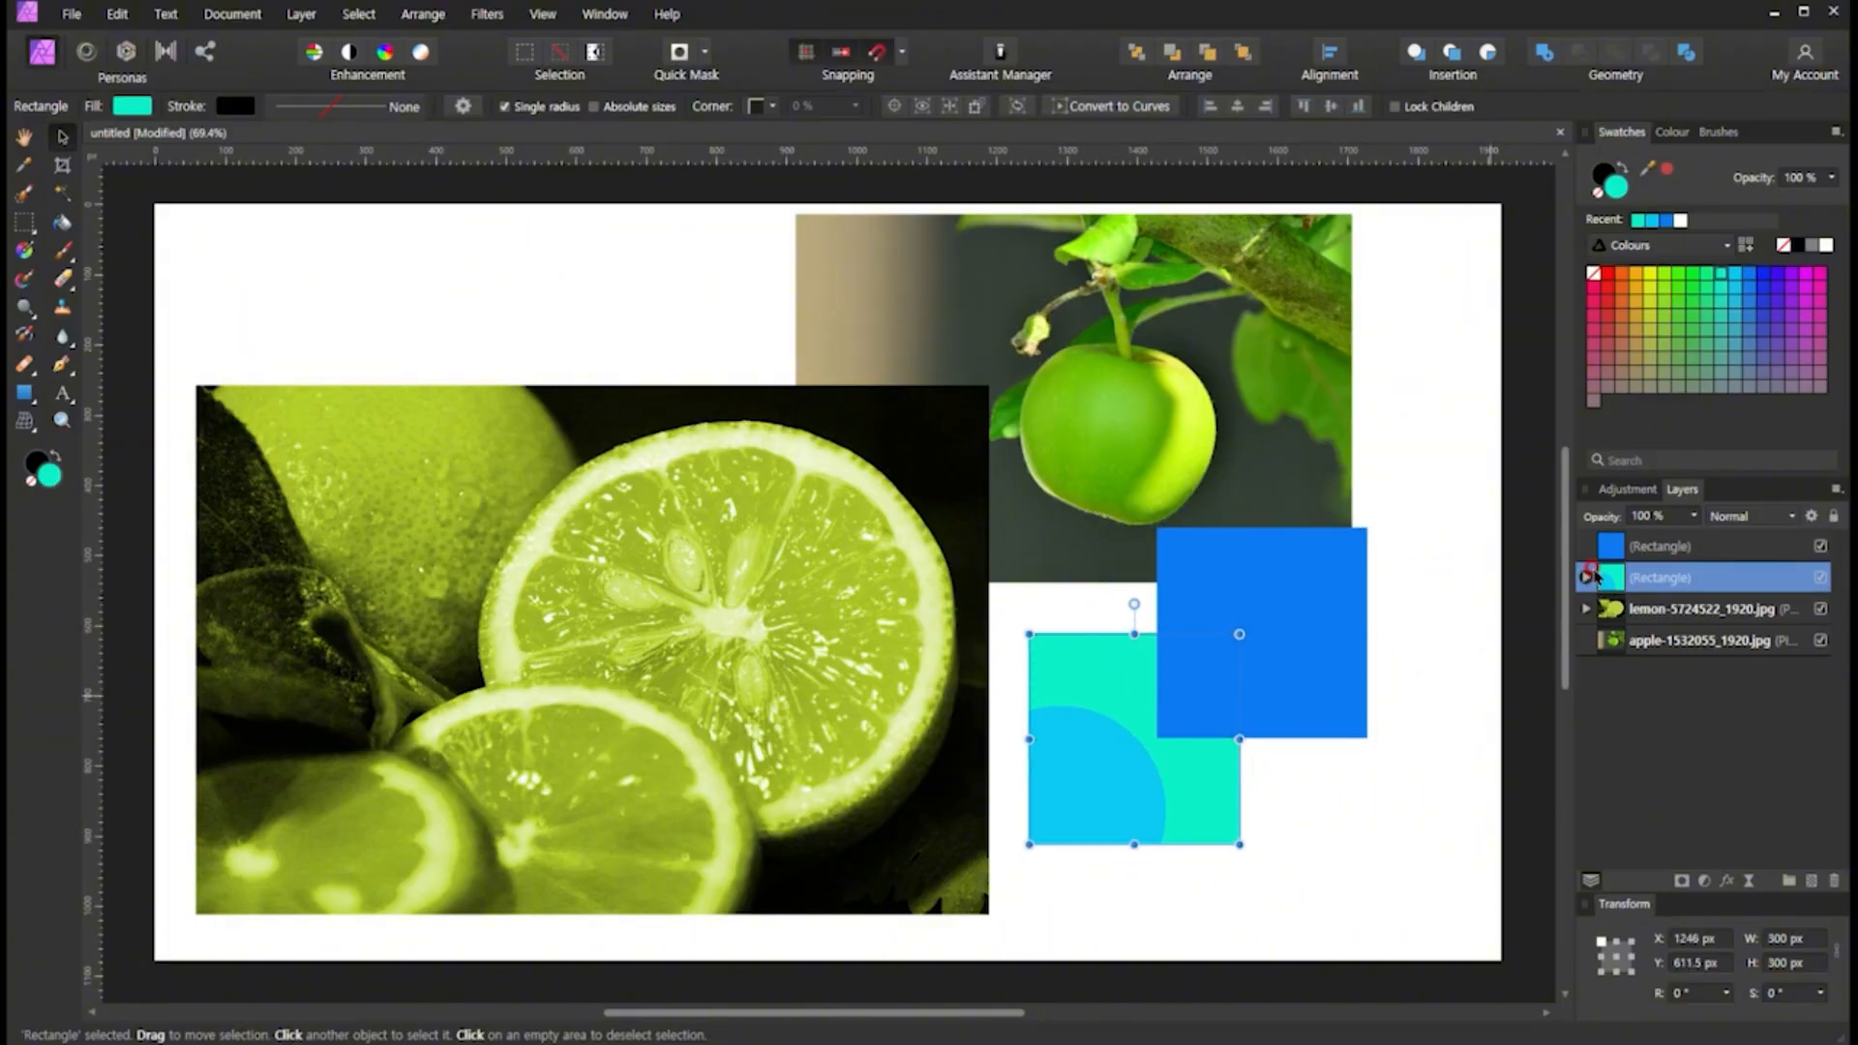
Nest the turquoise rectangle with its circle inside the blue rectangle, move it to the blue square's lower-right part, and select the apple image
{"action": "left_click_drag", "start_coordinate": [1592, 573], "coordinate": [1651, 566]}
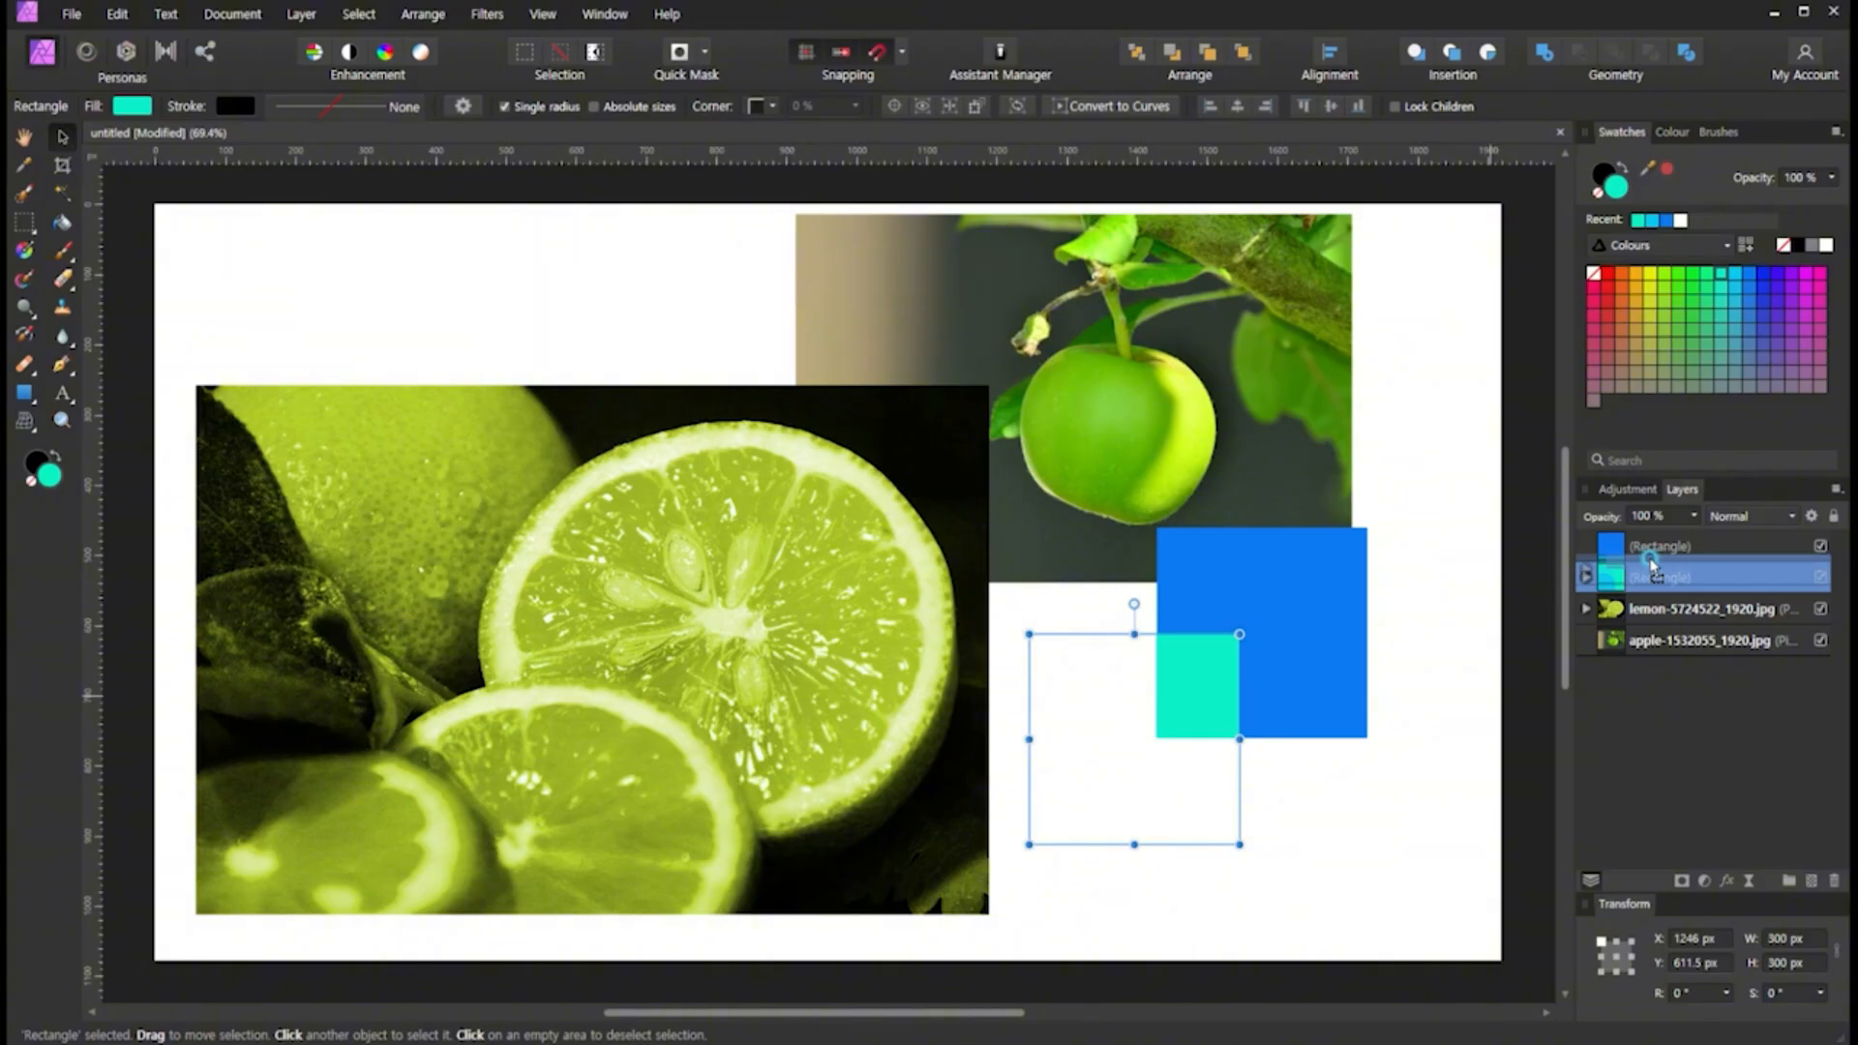
{"action": "mouse_move", "coordinate": [1651, 566]}
{"action": "left_mouse_down"}
{"action": "mouse_move", "coordinate": [1579, 555]}
{"action": "mouse_move", "coordinate": [1635, 565]}
{"action": "left_mouse_up"}
{"action": "left_click_drag", "start_coordinate": [1178, 817], "coordinate": [1347, 771]}
{"action": "left_click", "coordinate": [1221, 878]}
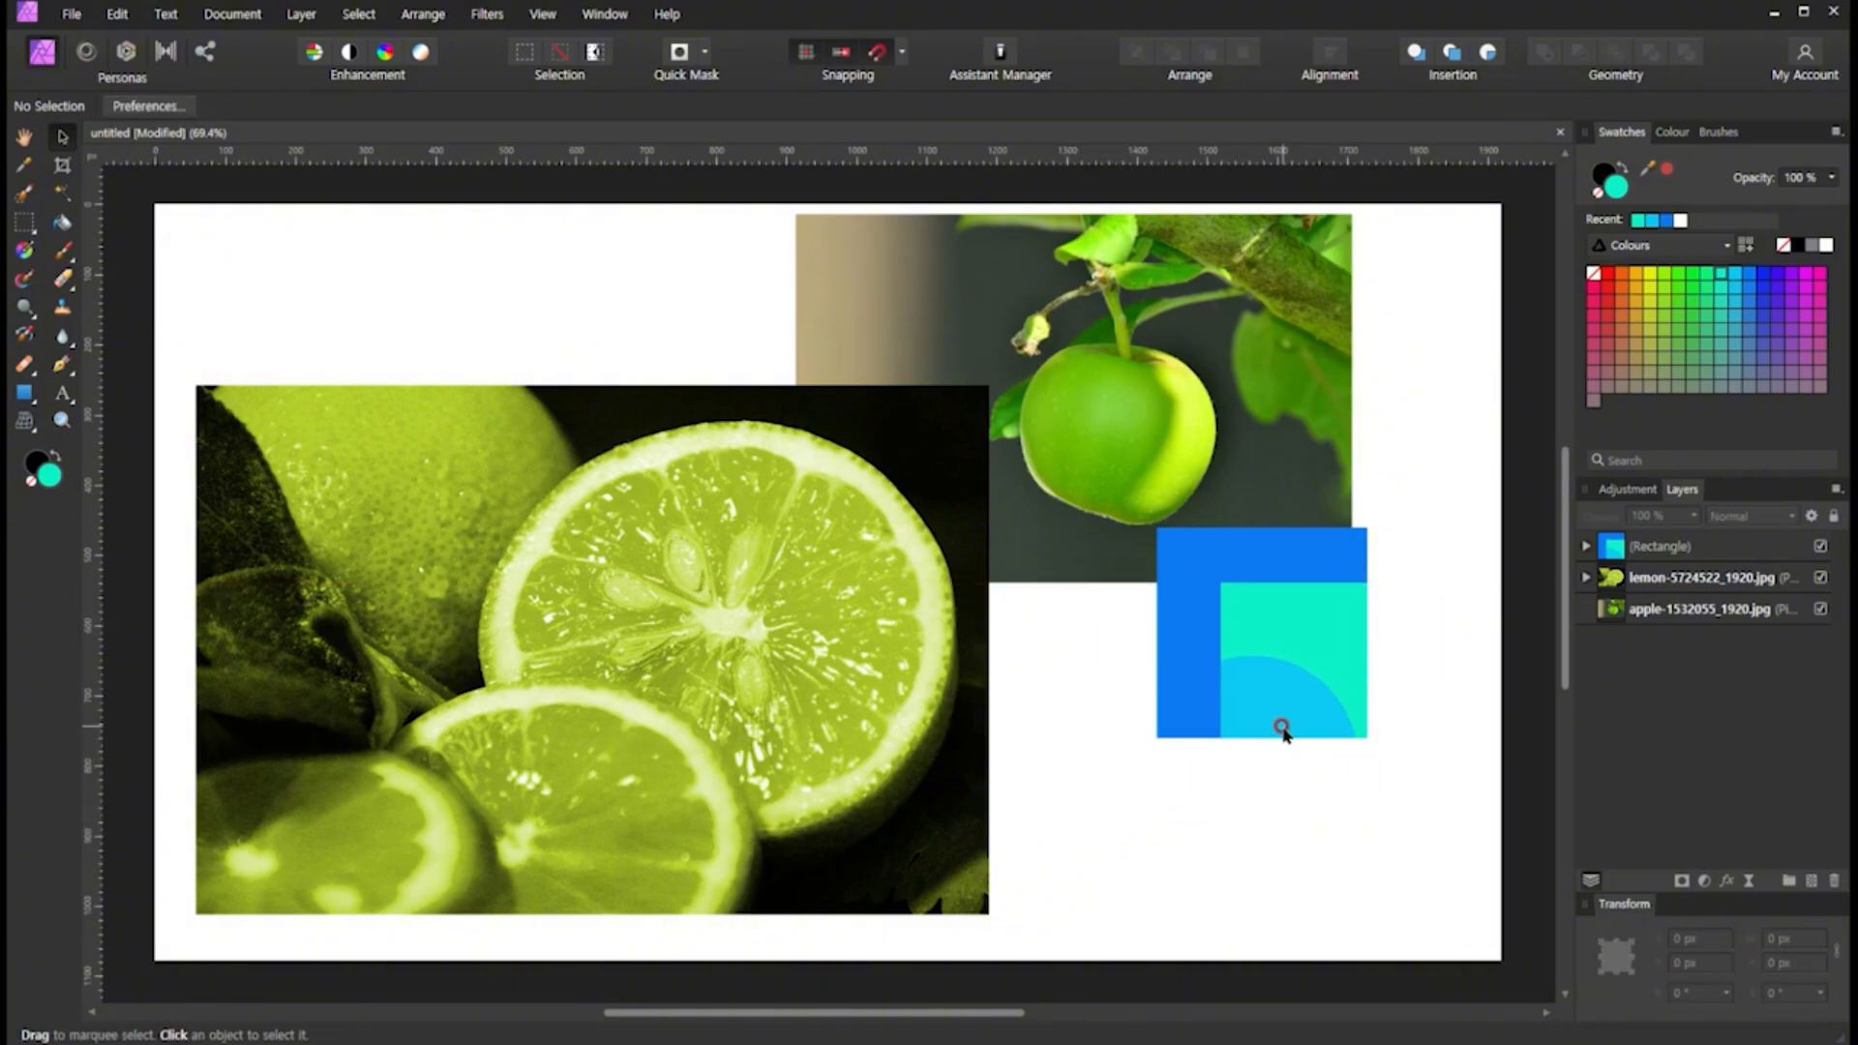
{"action": "left_click", "coordinate": [1611, 547]}
{"action": "left_click", "coordinate": [1130, 416]}
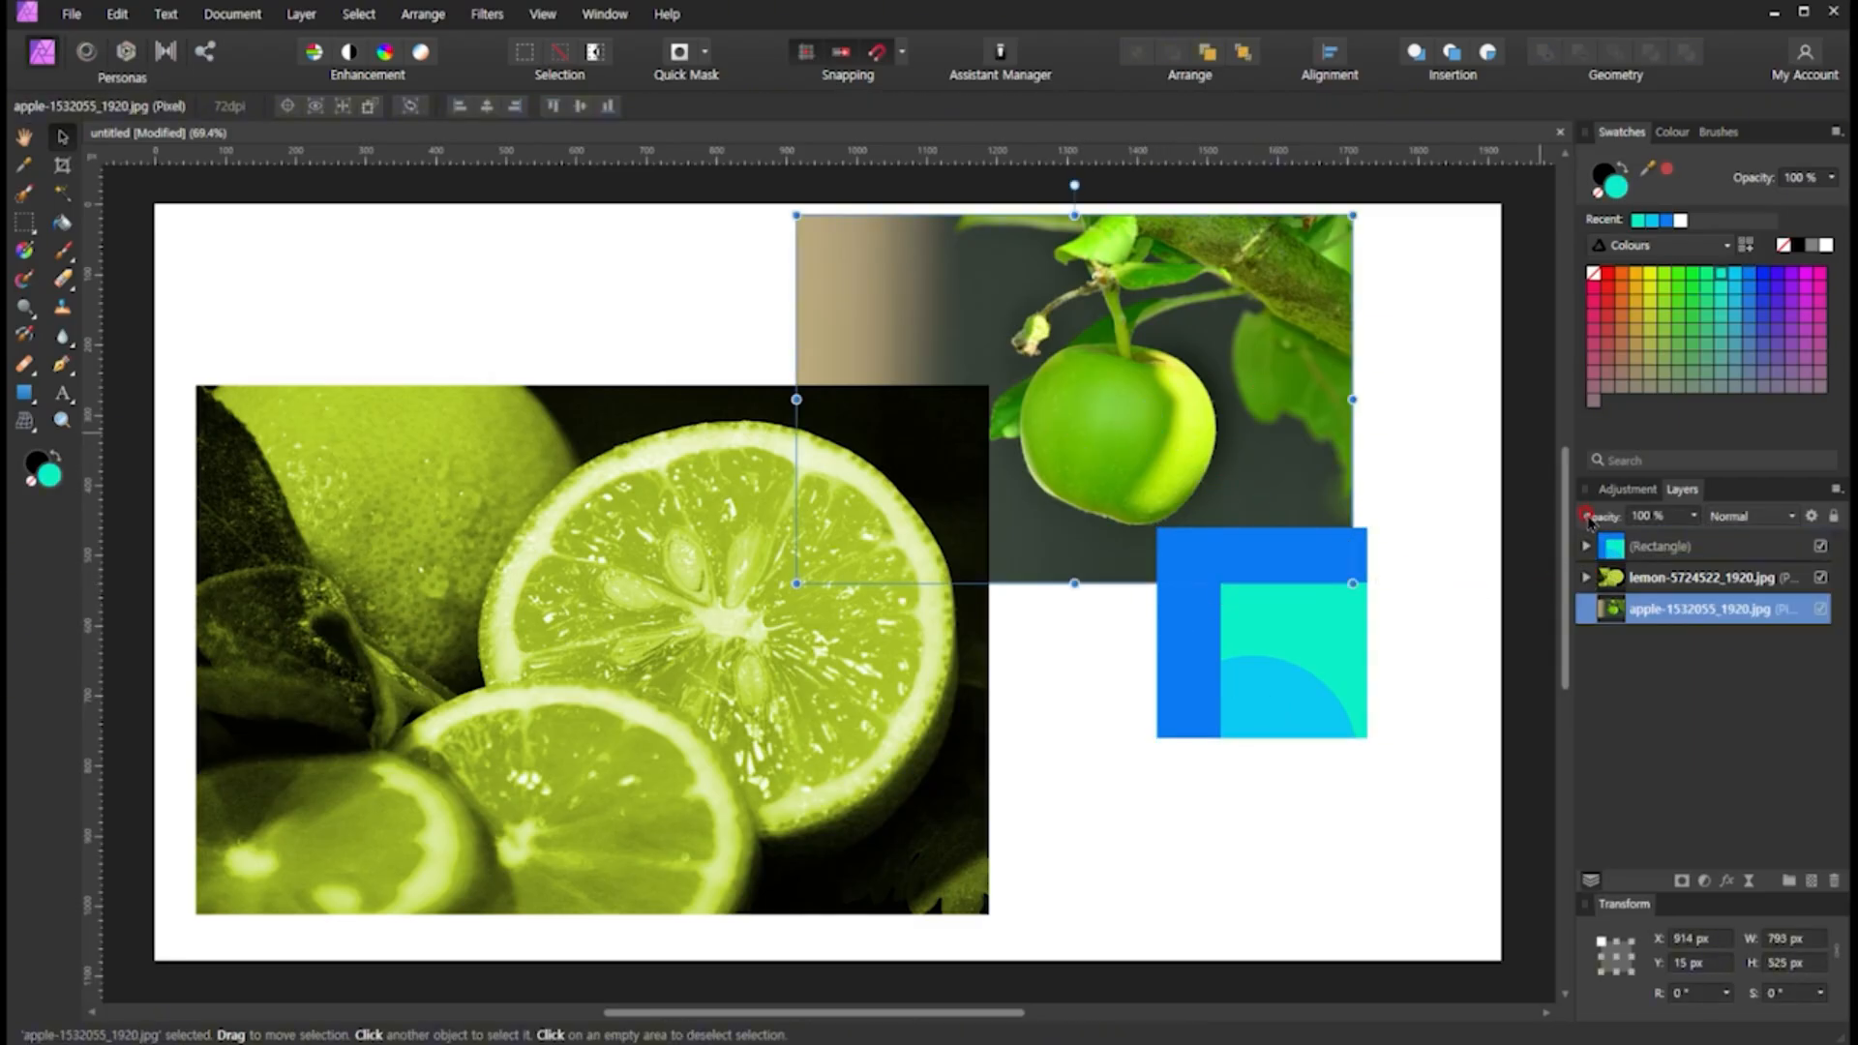
Nest the blue rectangle with its contents inside the apple image layer, expand all nested levels, and select the ellipse
{"action": "left_click_drag", "start_coordinate": [1609, 547], "coordinate": [1631, 625]}
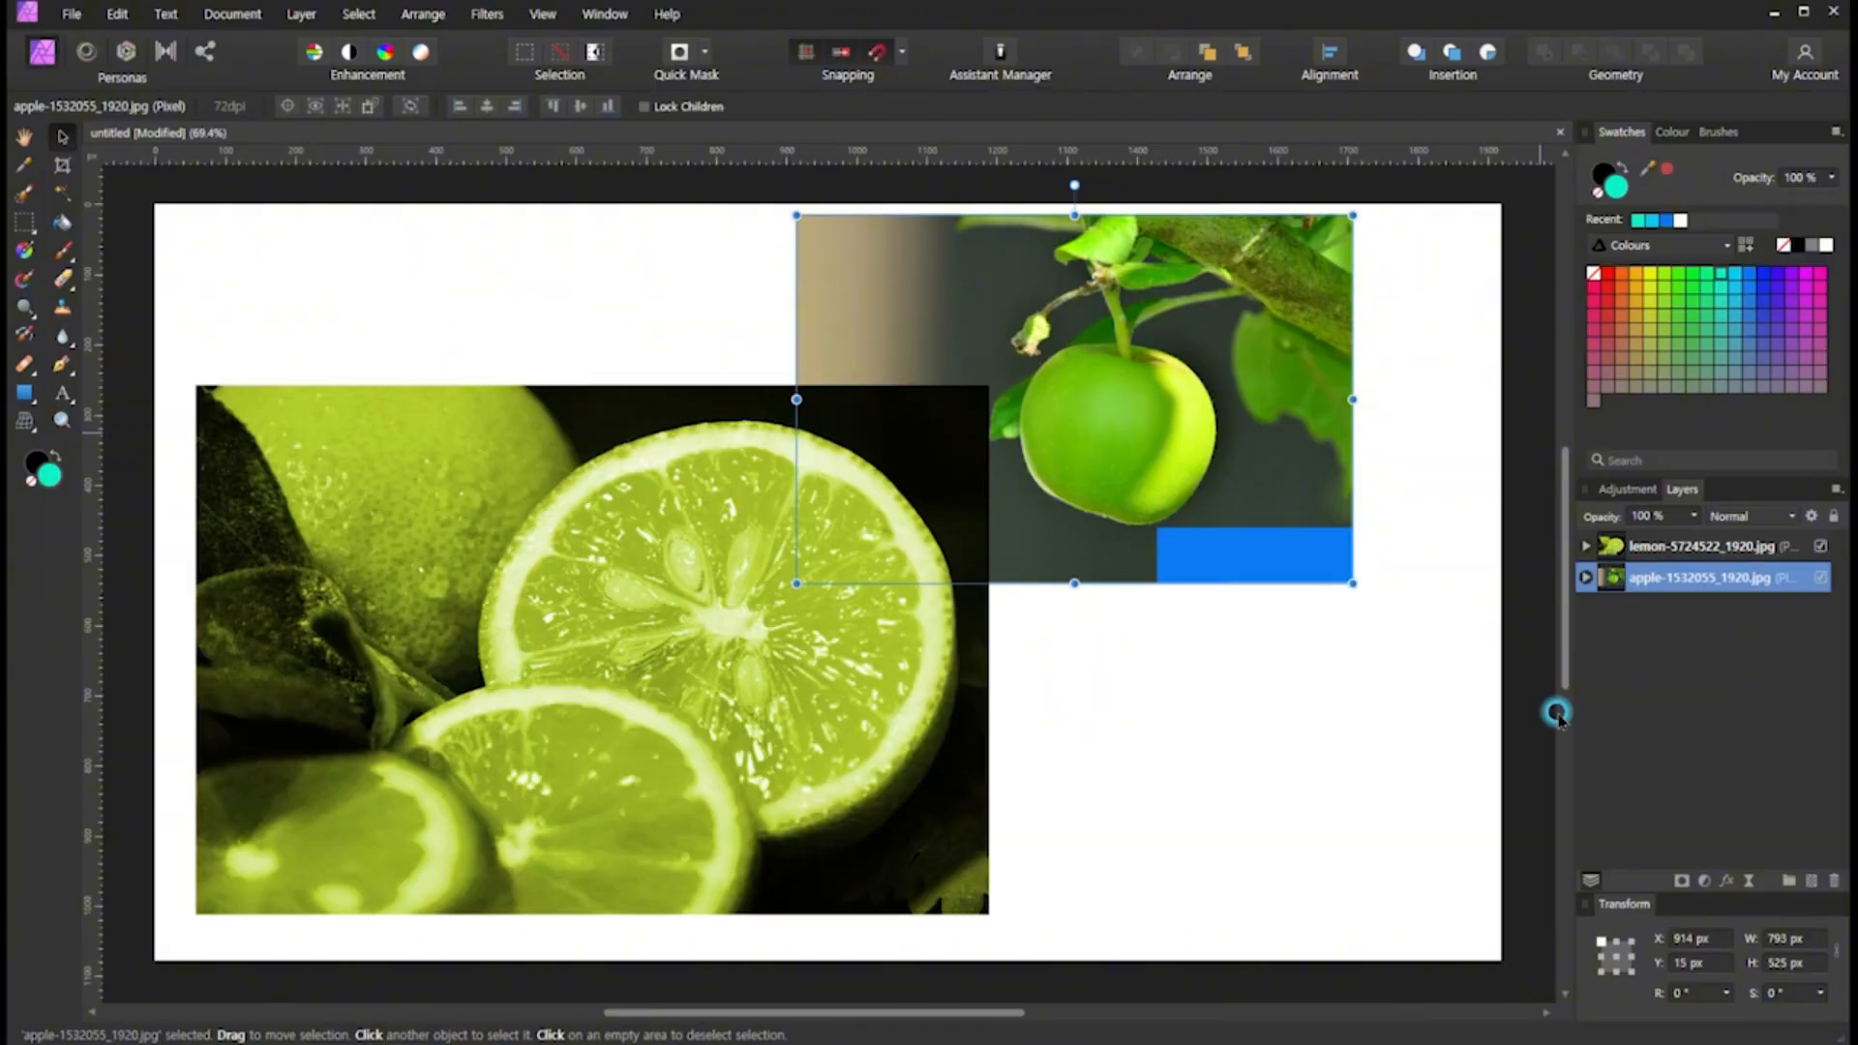
{"action": "left_click", "coordinate": [1584, 579]}
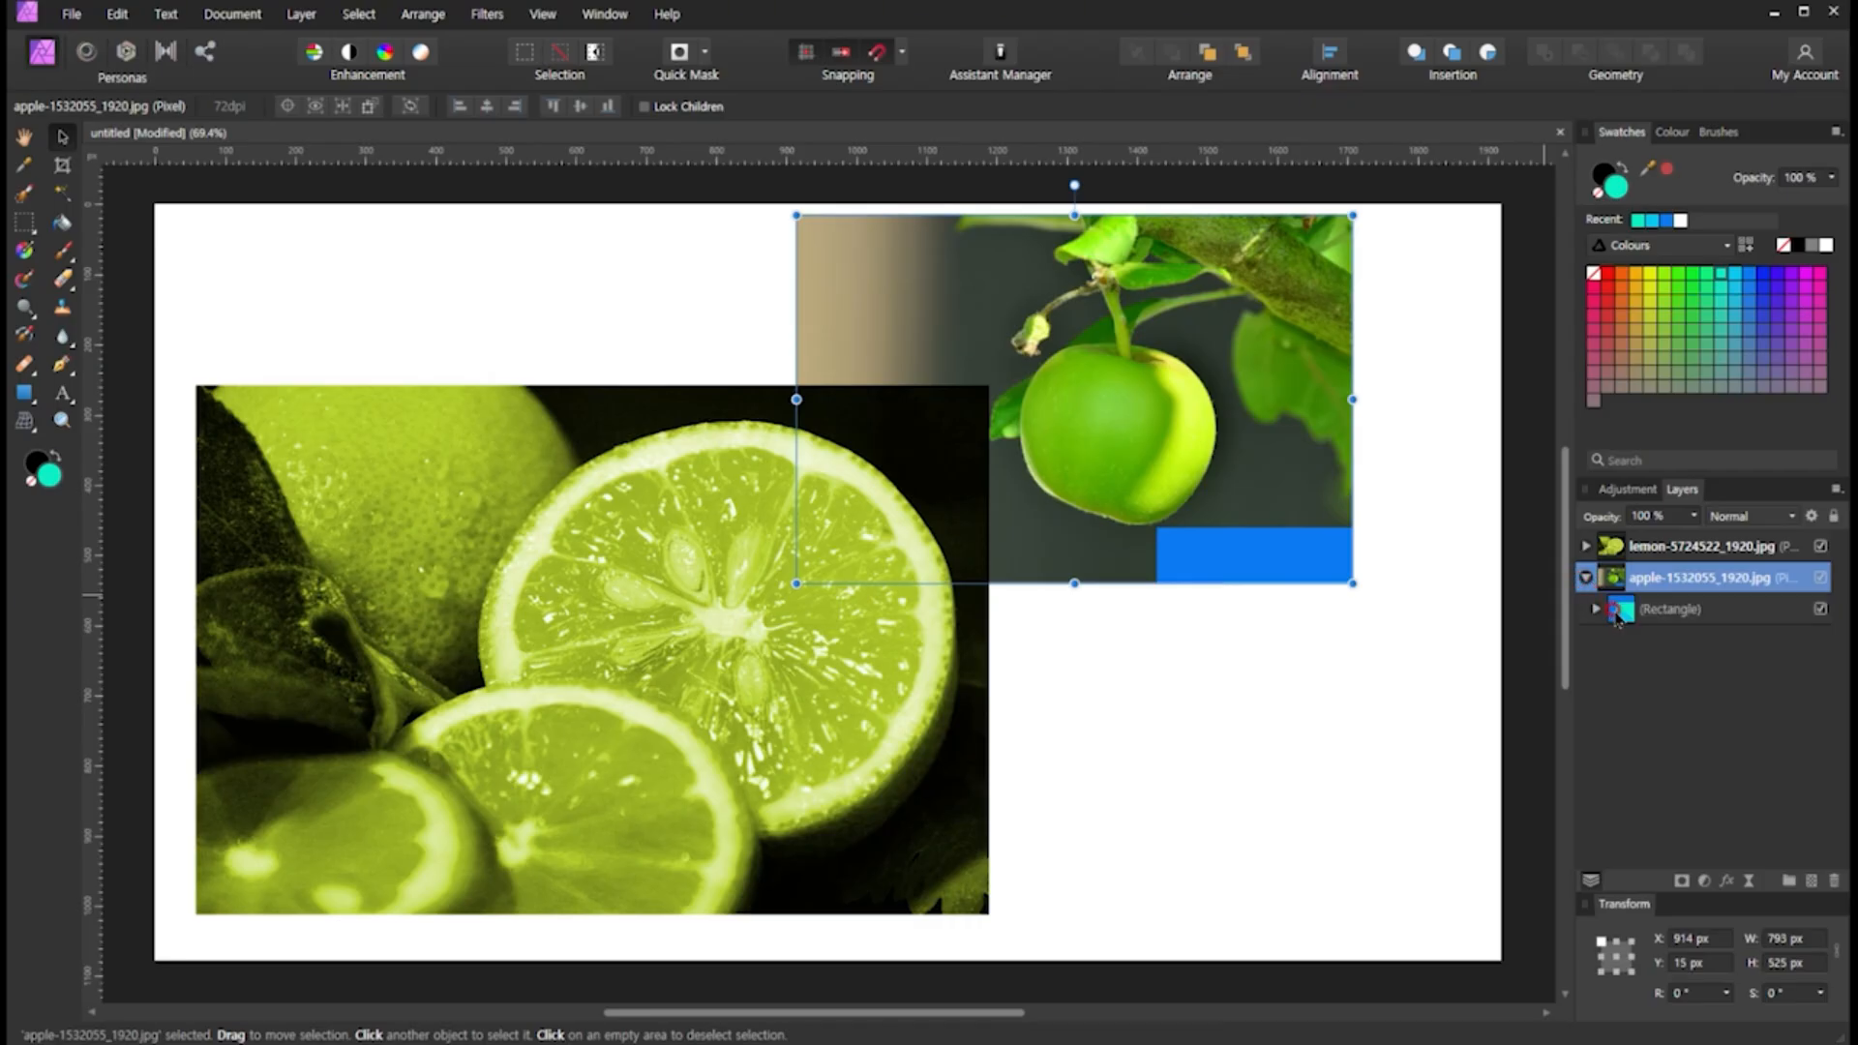
{"action": "left_click", "coordinate": [1596, 611]}
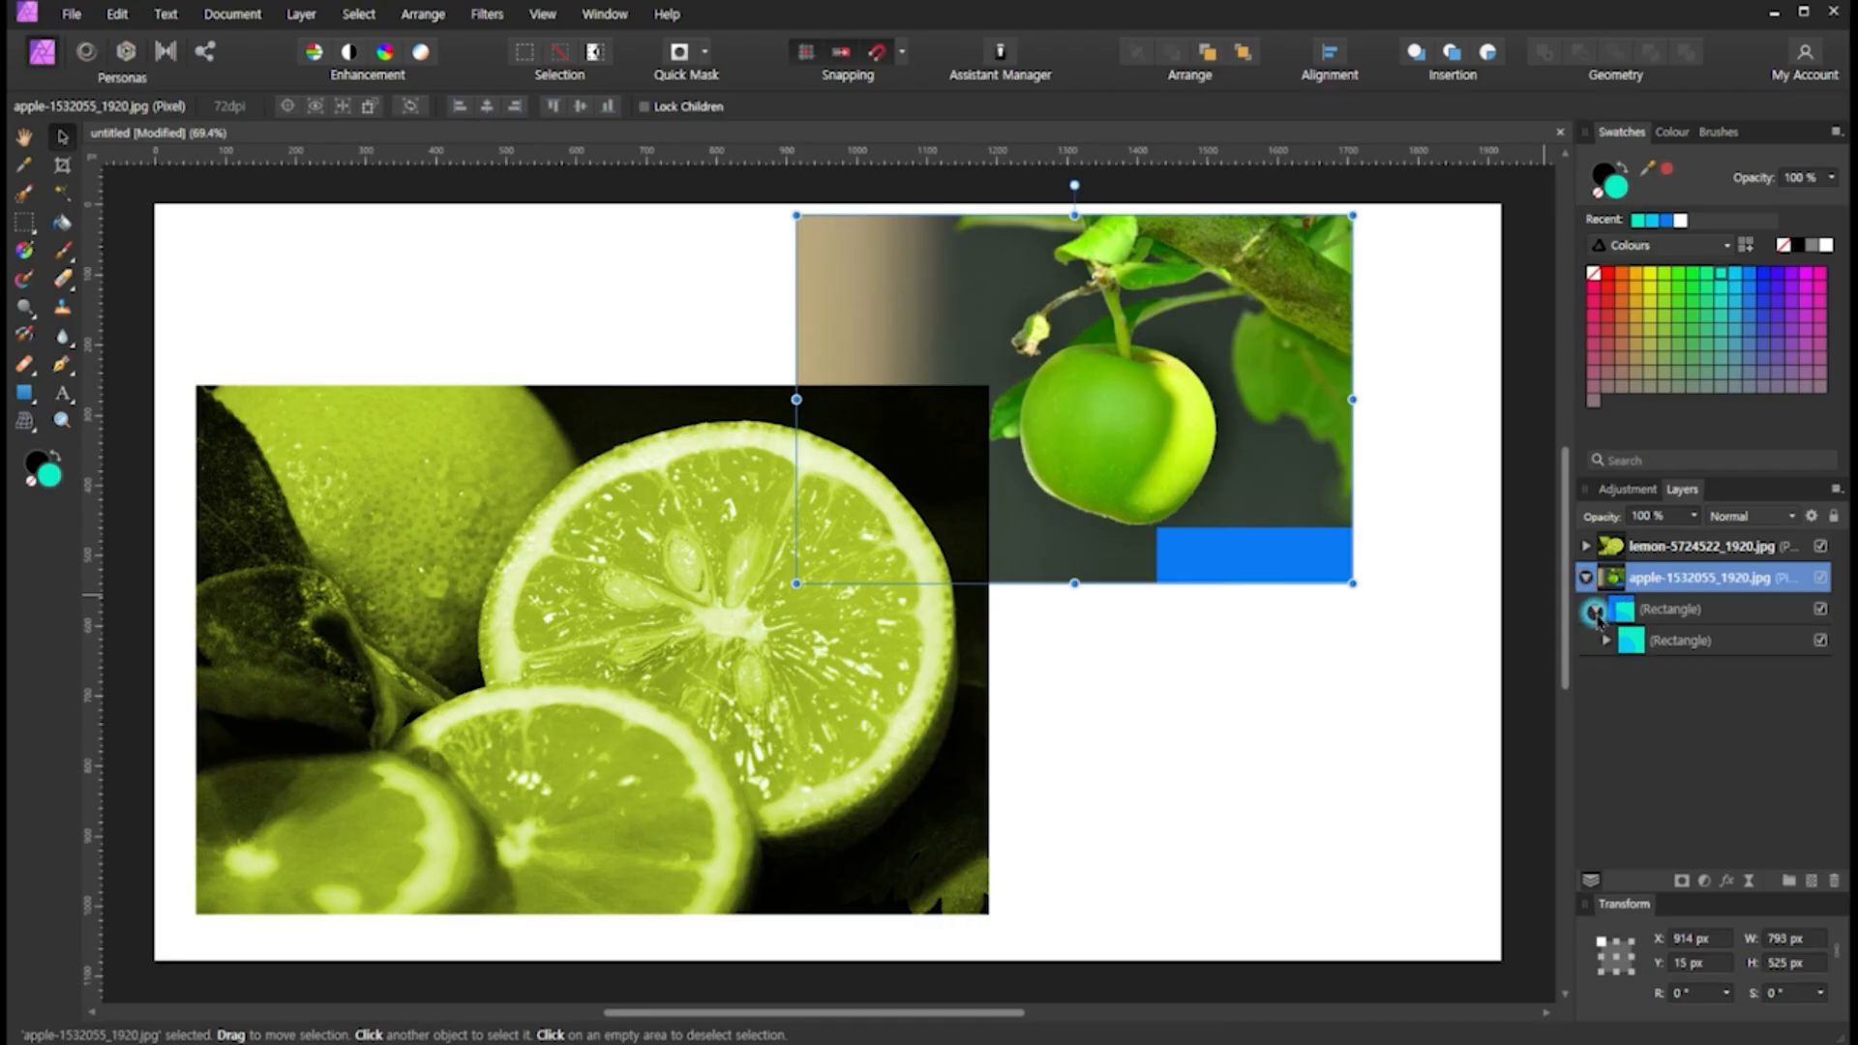
{"action": "left_click", "coordinate": [1606, 643]}
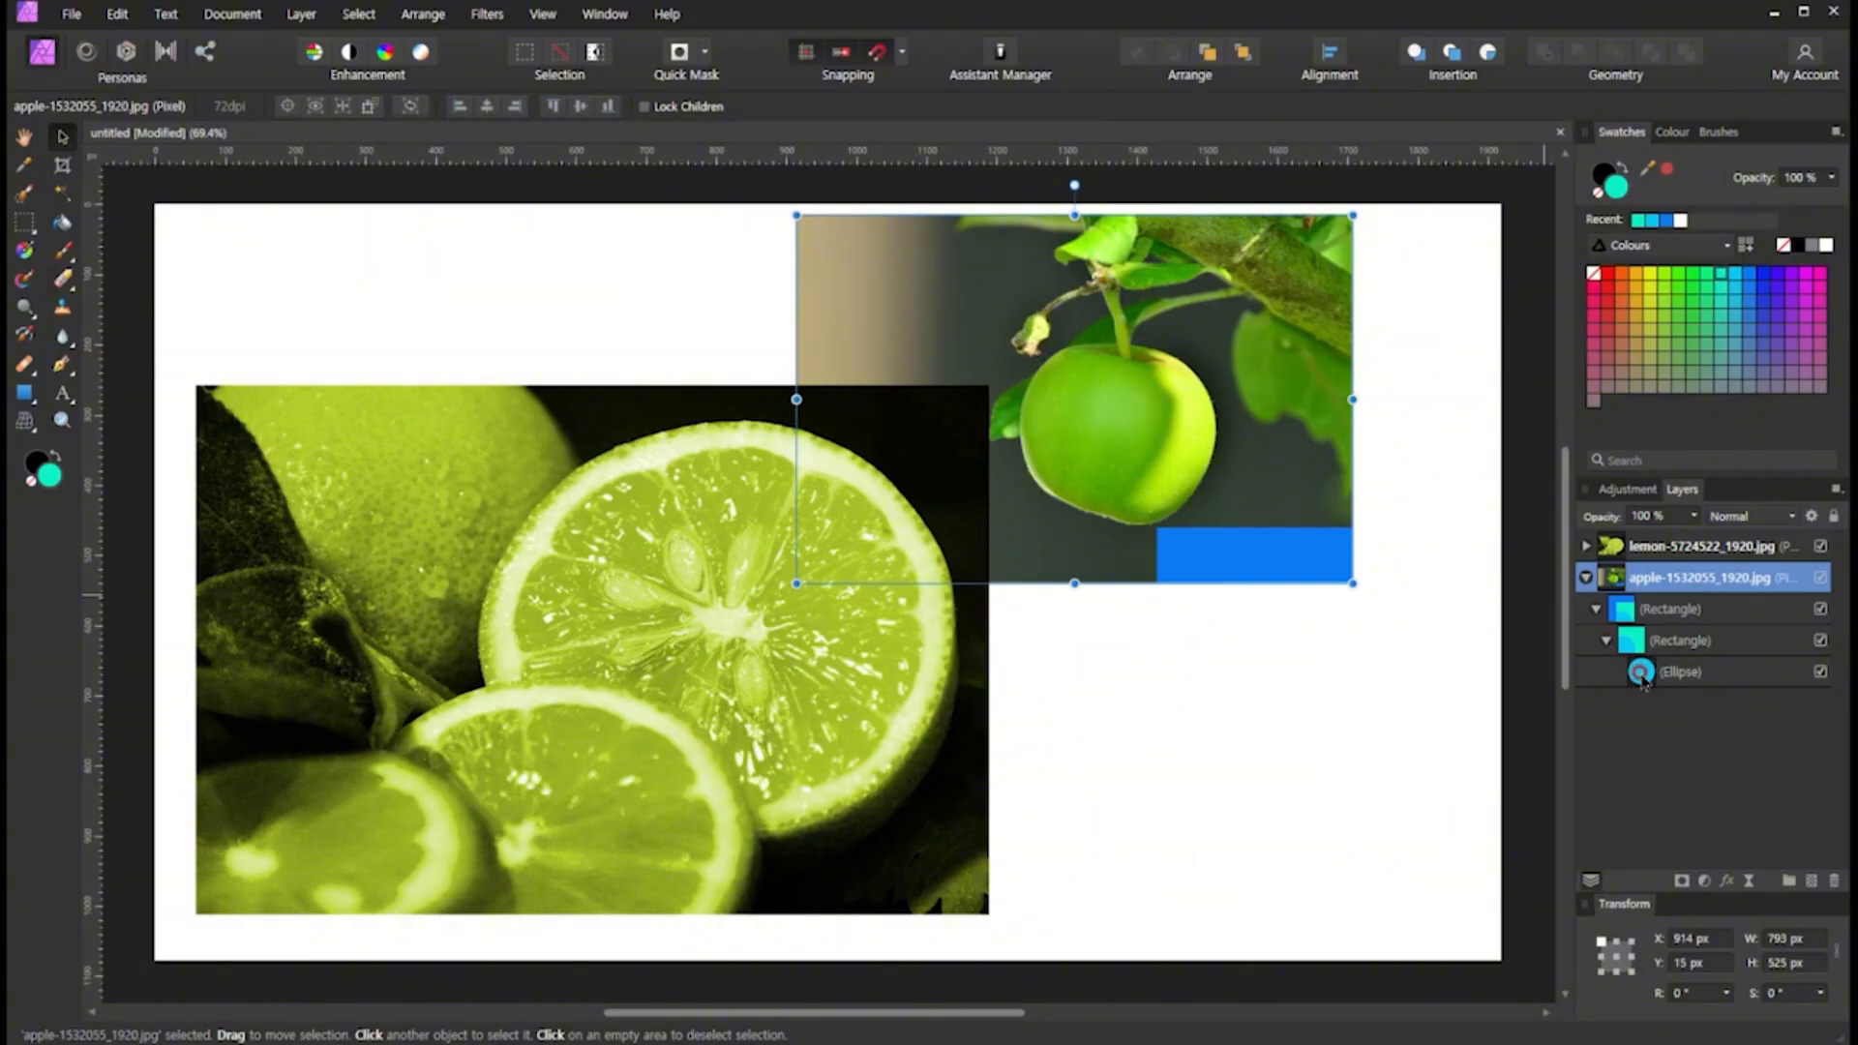
{"action": "left_click", "coordinate": [1641, 675]}
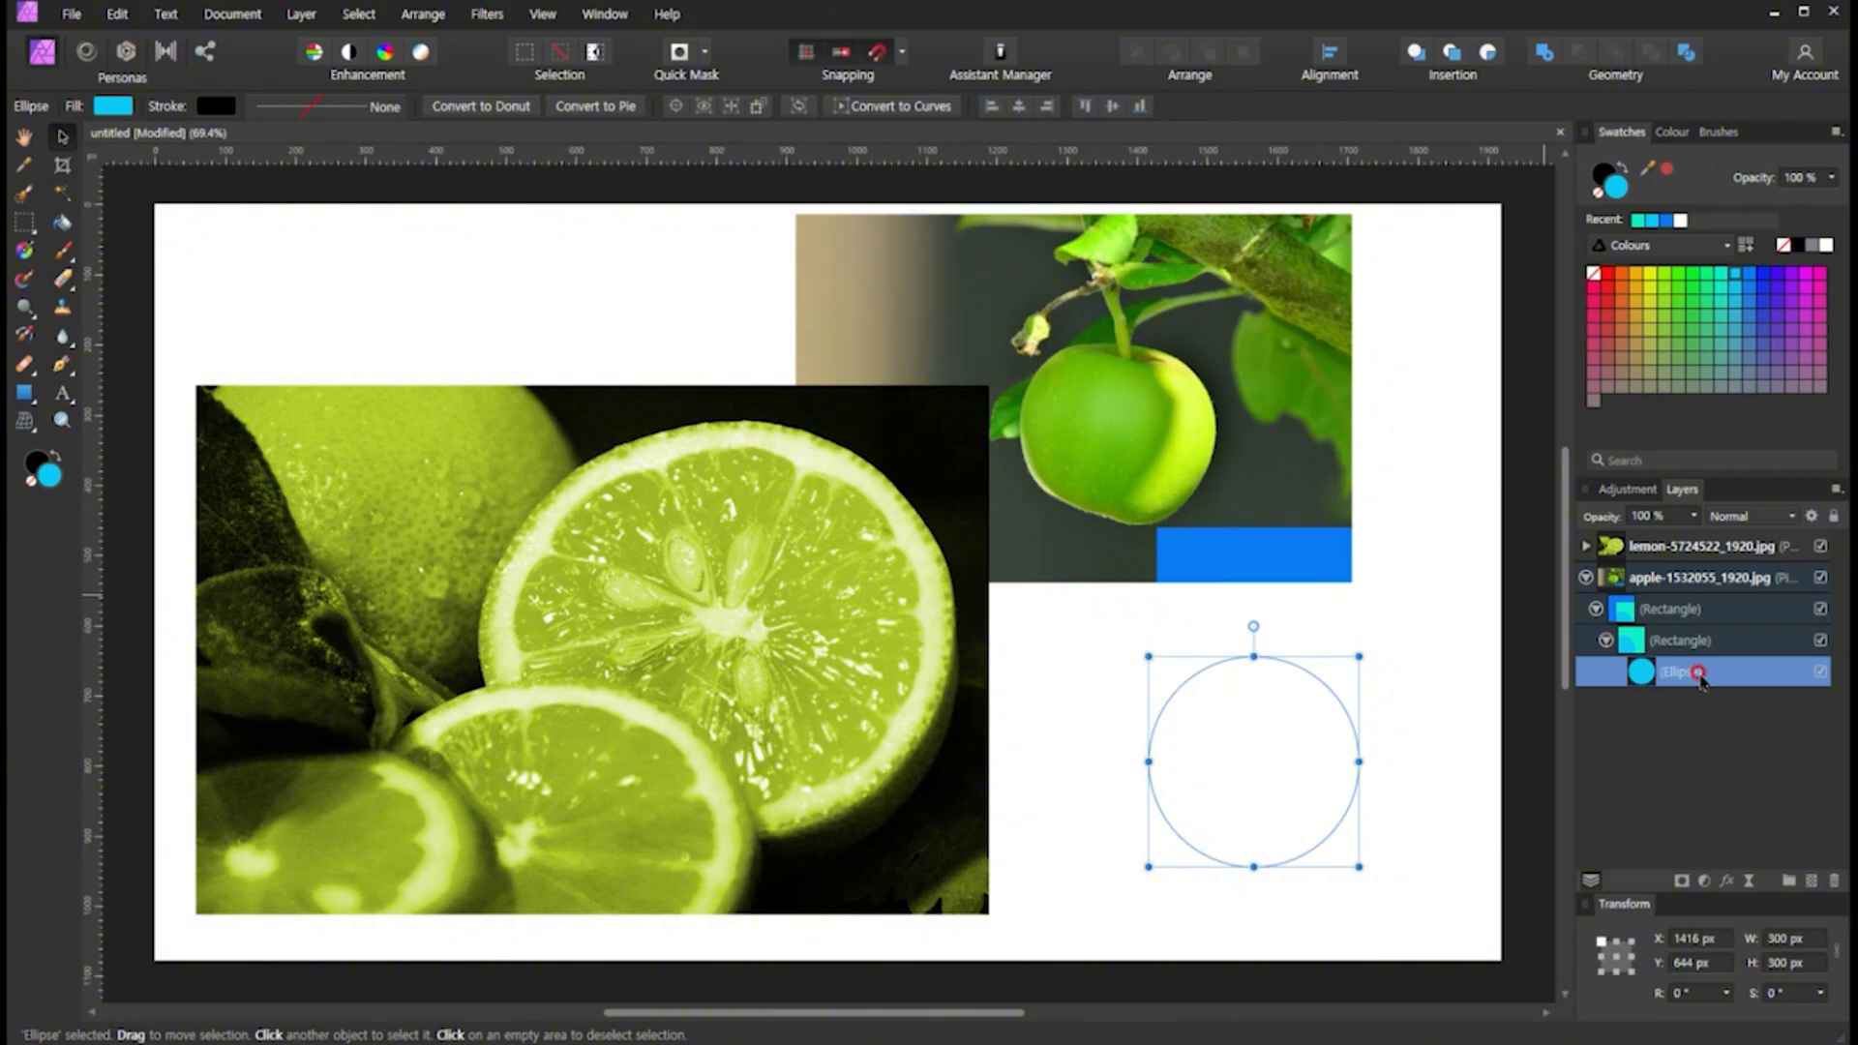
Select the nested blue rectangle and move it entirely outside the apple image, into the white area below, clearing the selection
{"action": "left_click", "coordinate": [1298, 557]}
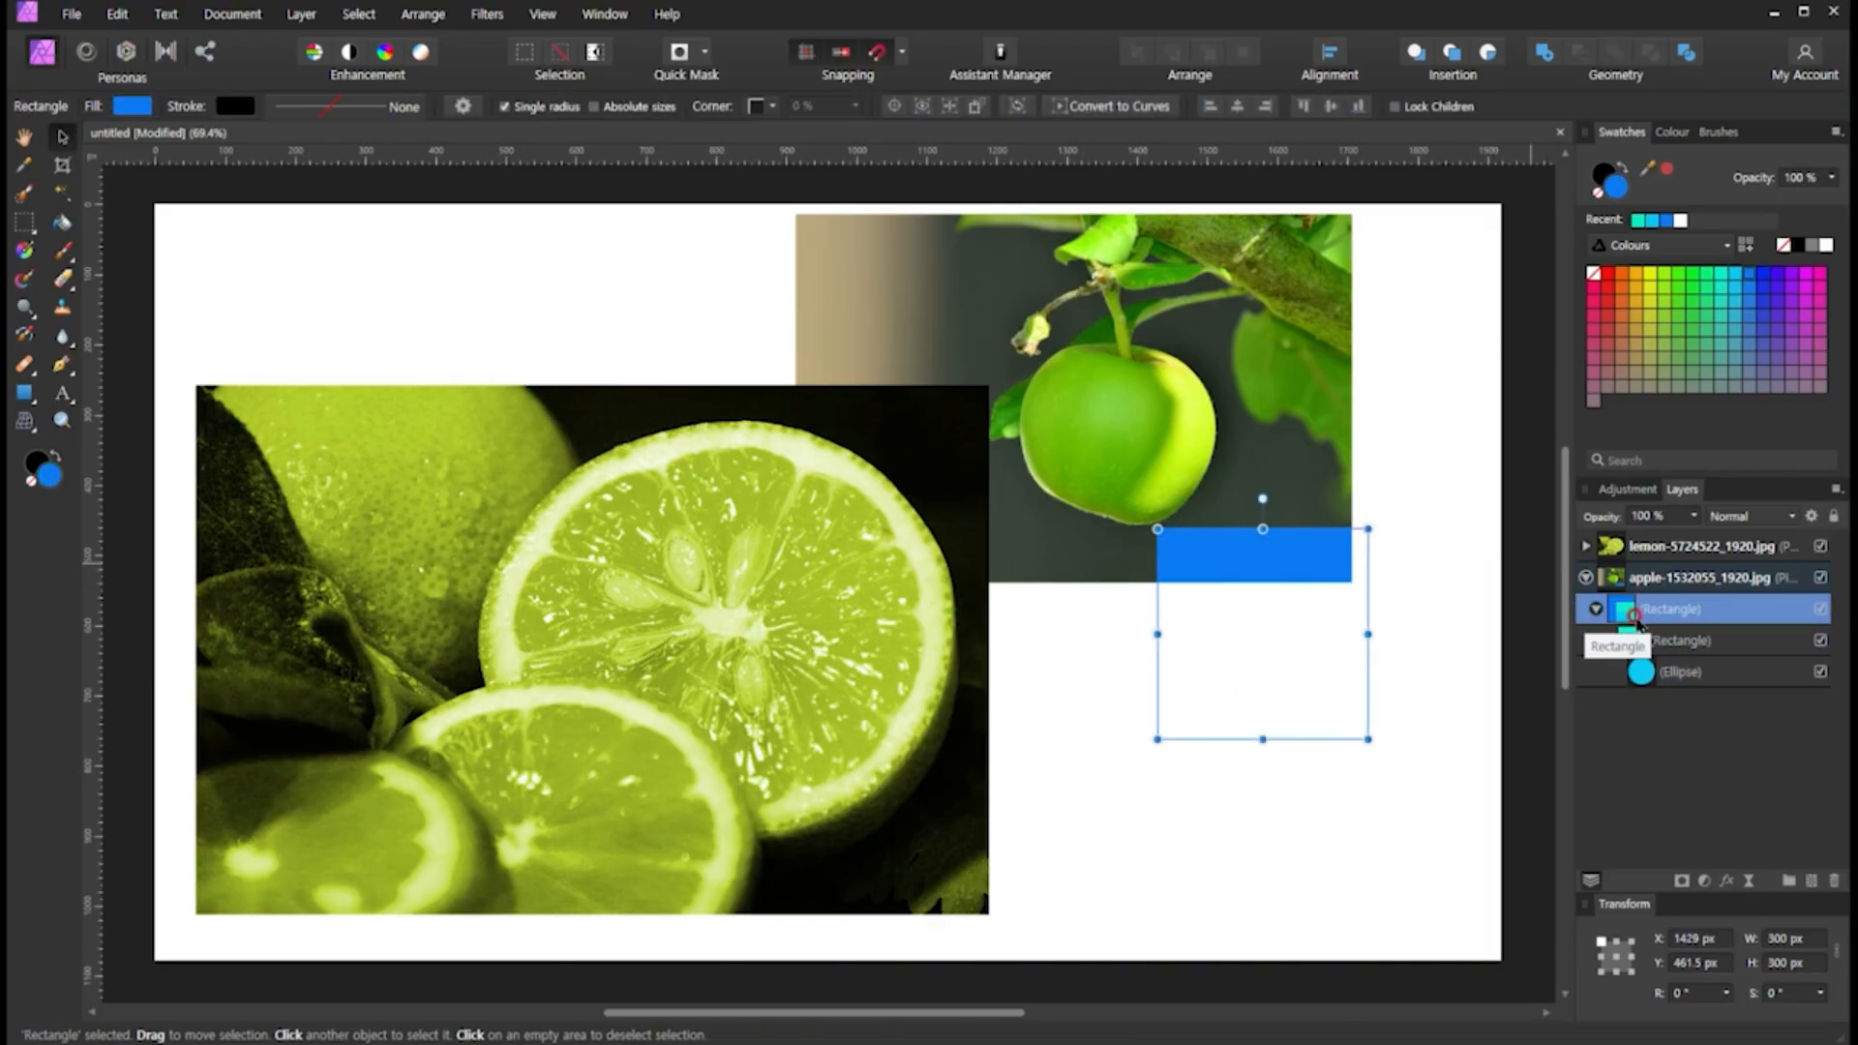
{"action": "left_click", "coordinate": [1414, 755]}
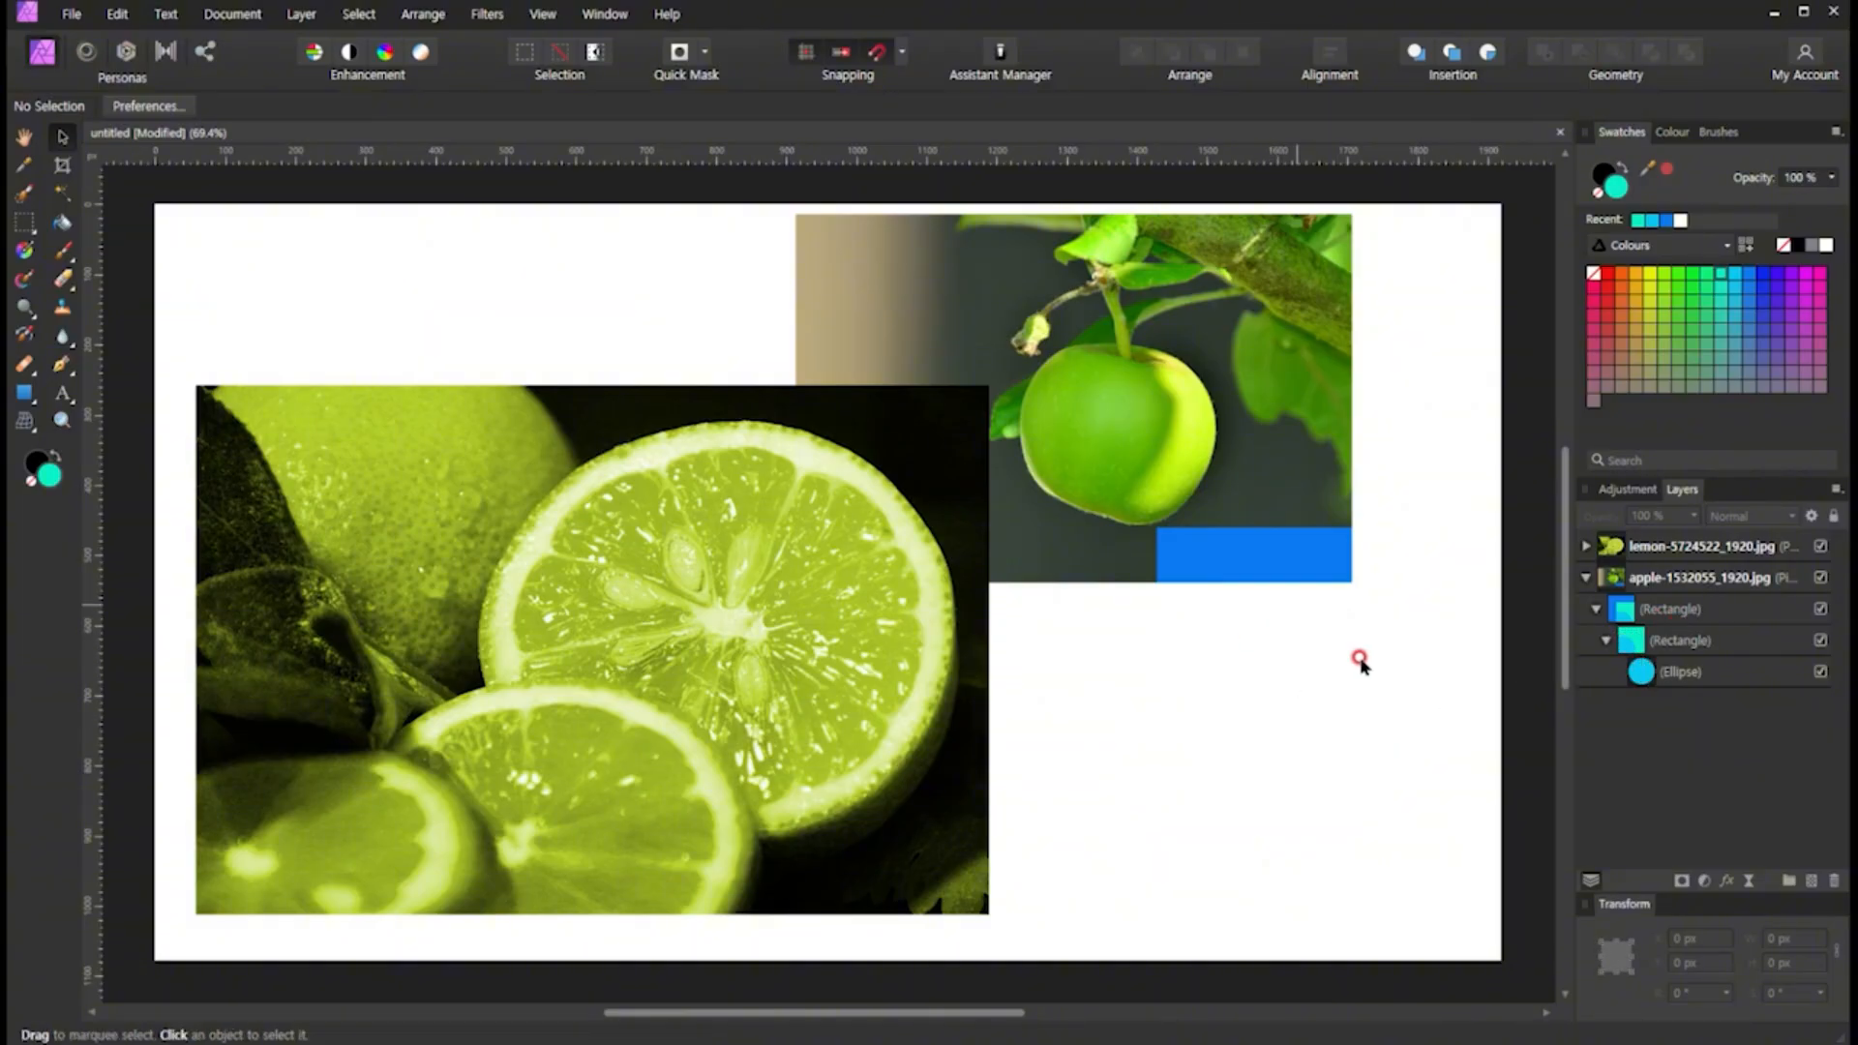
{"action": "left_click", "coordinate": [1153, 392]}
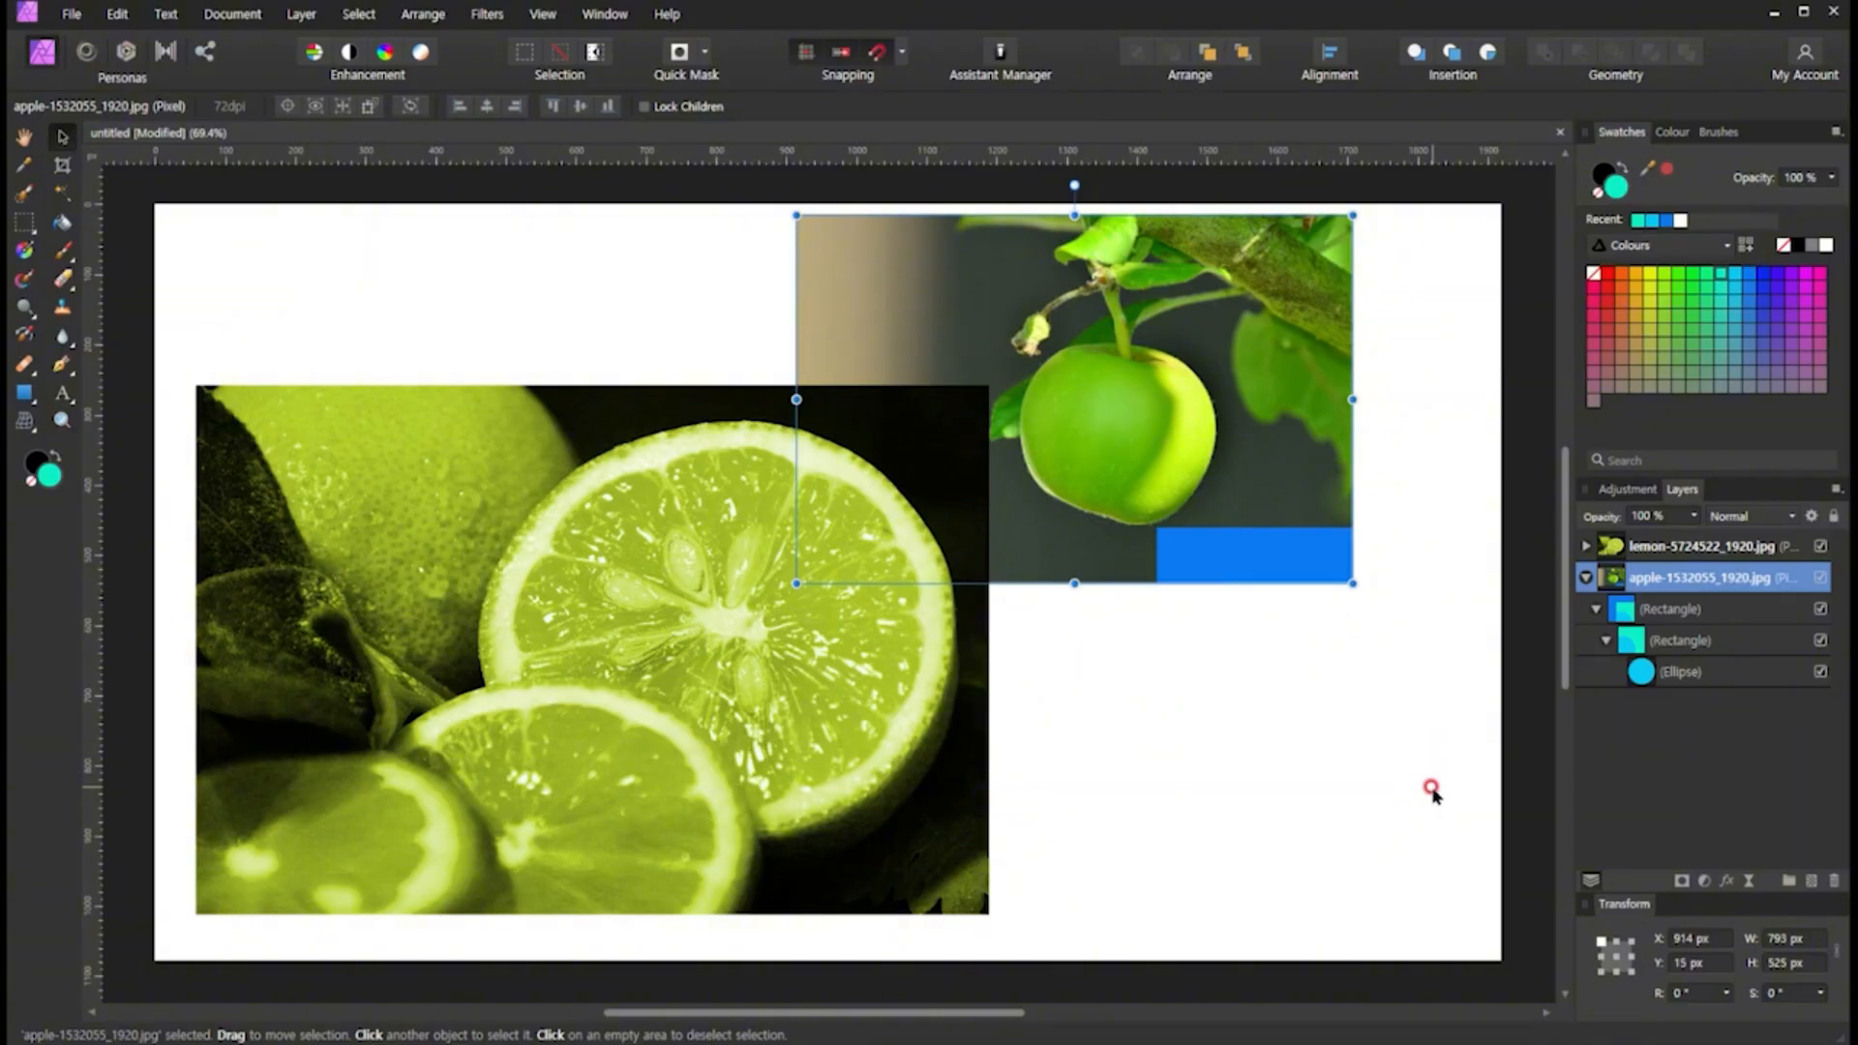
{"action": "left_click", "coordinate": [1627, 611]}
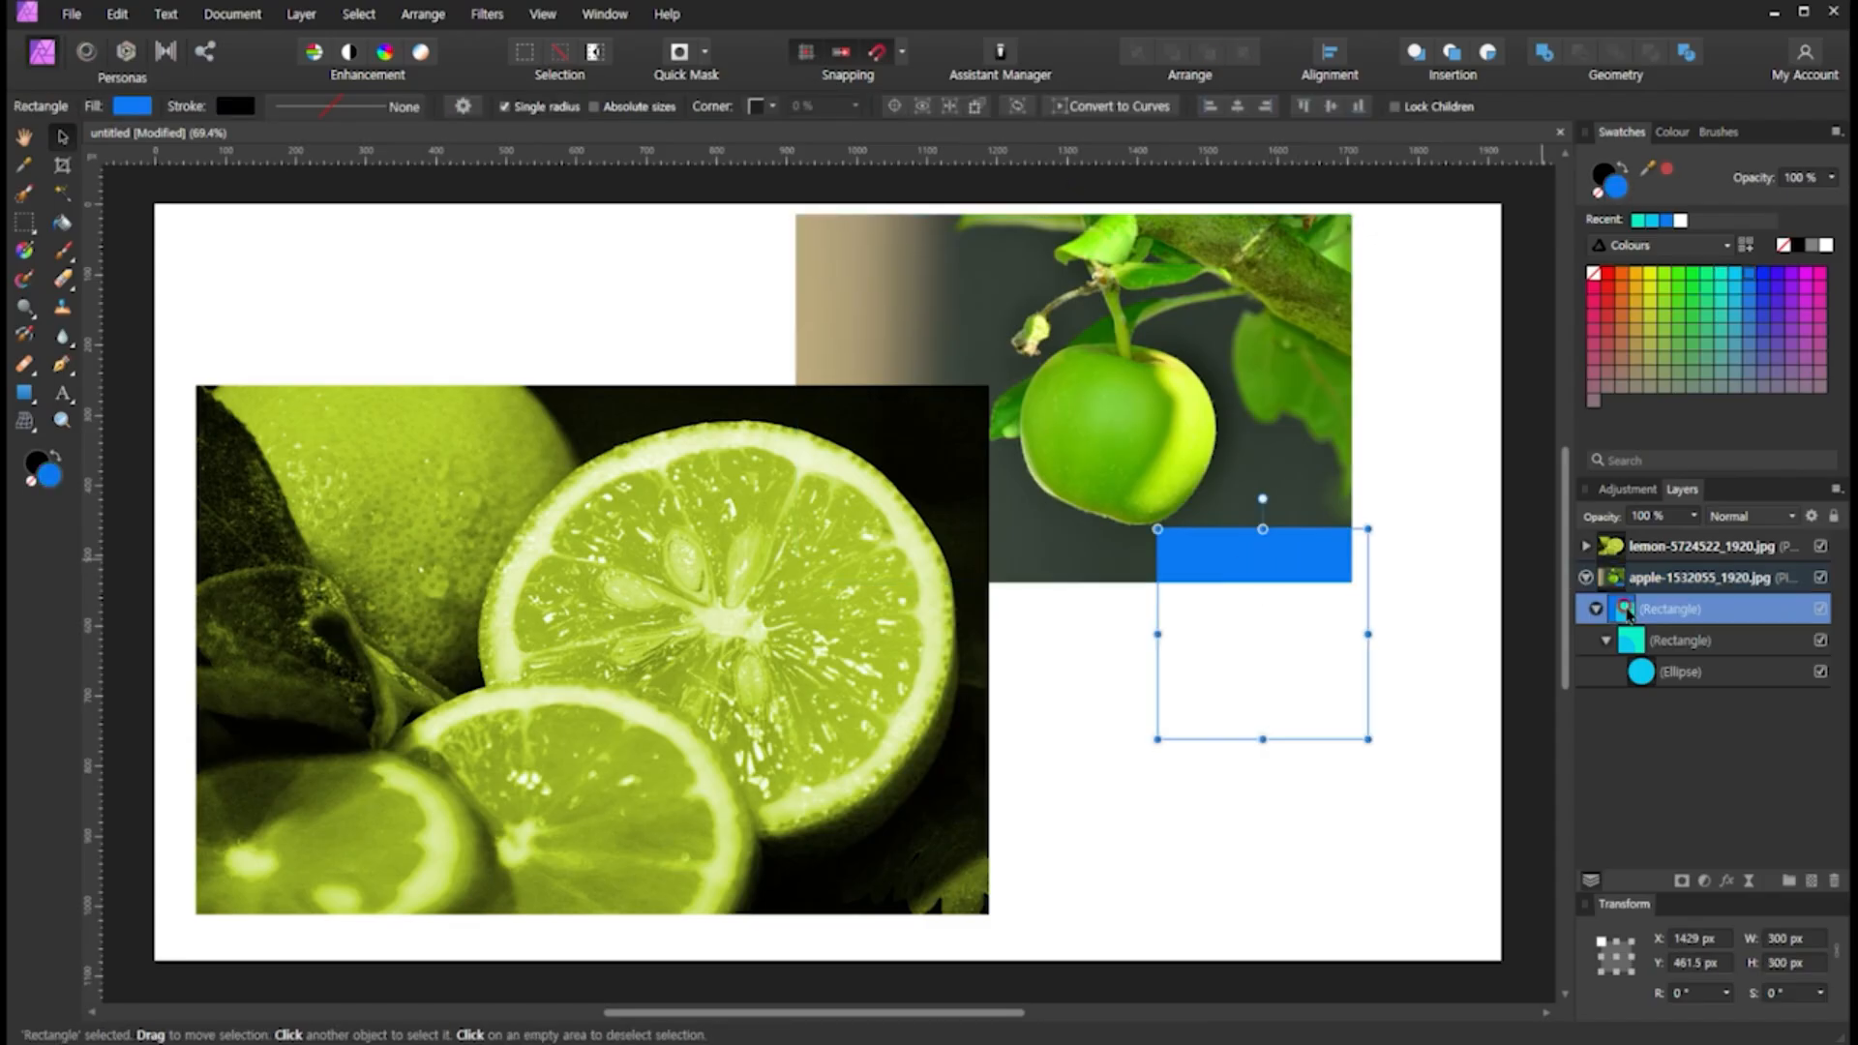
{"action": "left_click_drag", "start_coordinate": [1285, 664], "coordinate": [1323, 813]}
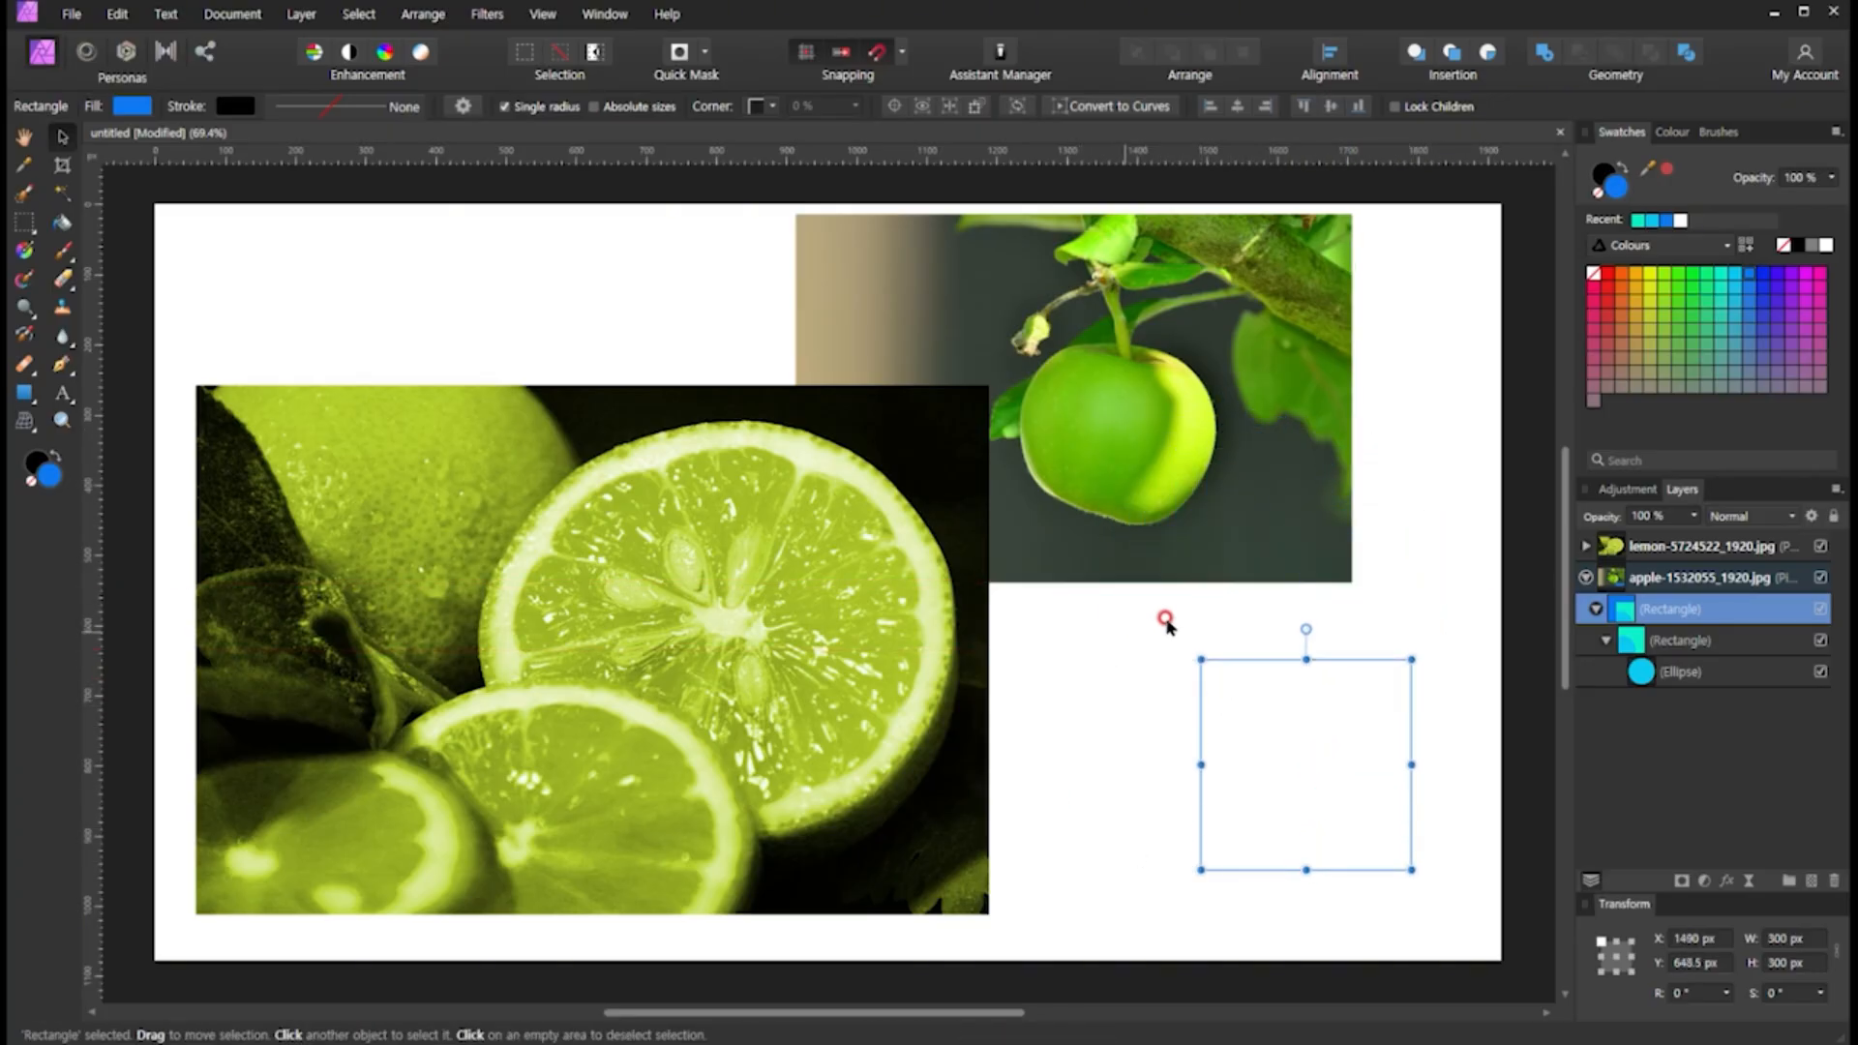
{"action": "left_click", "coordinate": [1098, 726]}
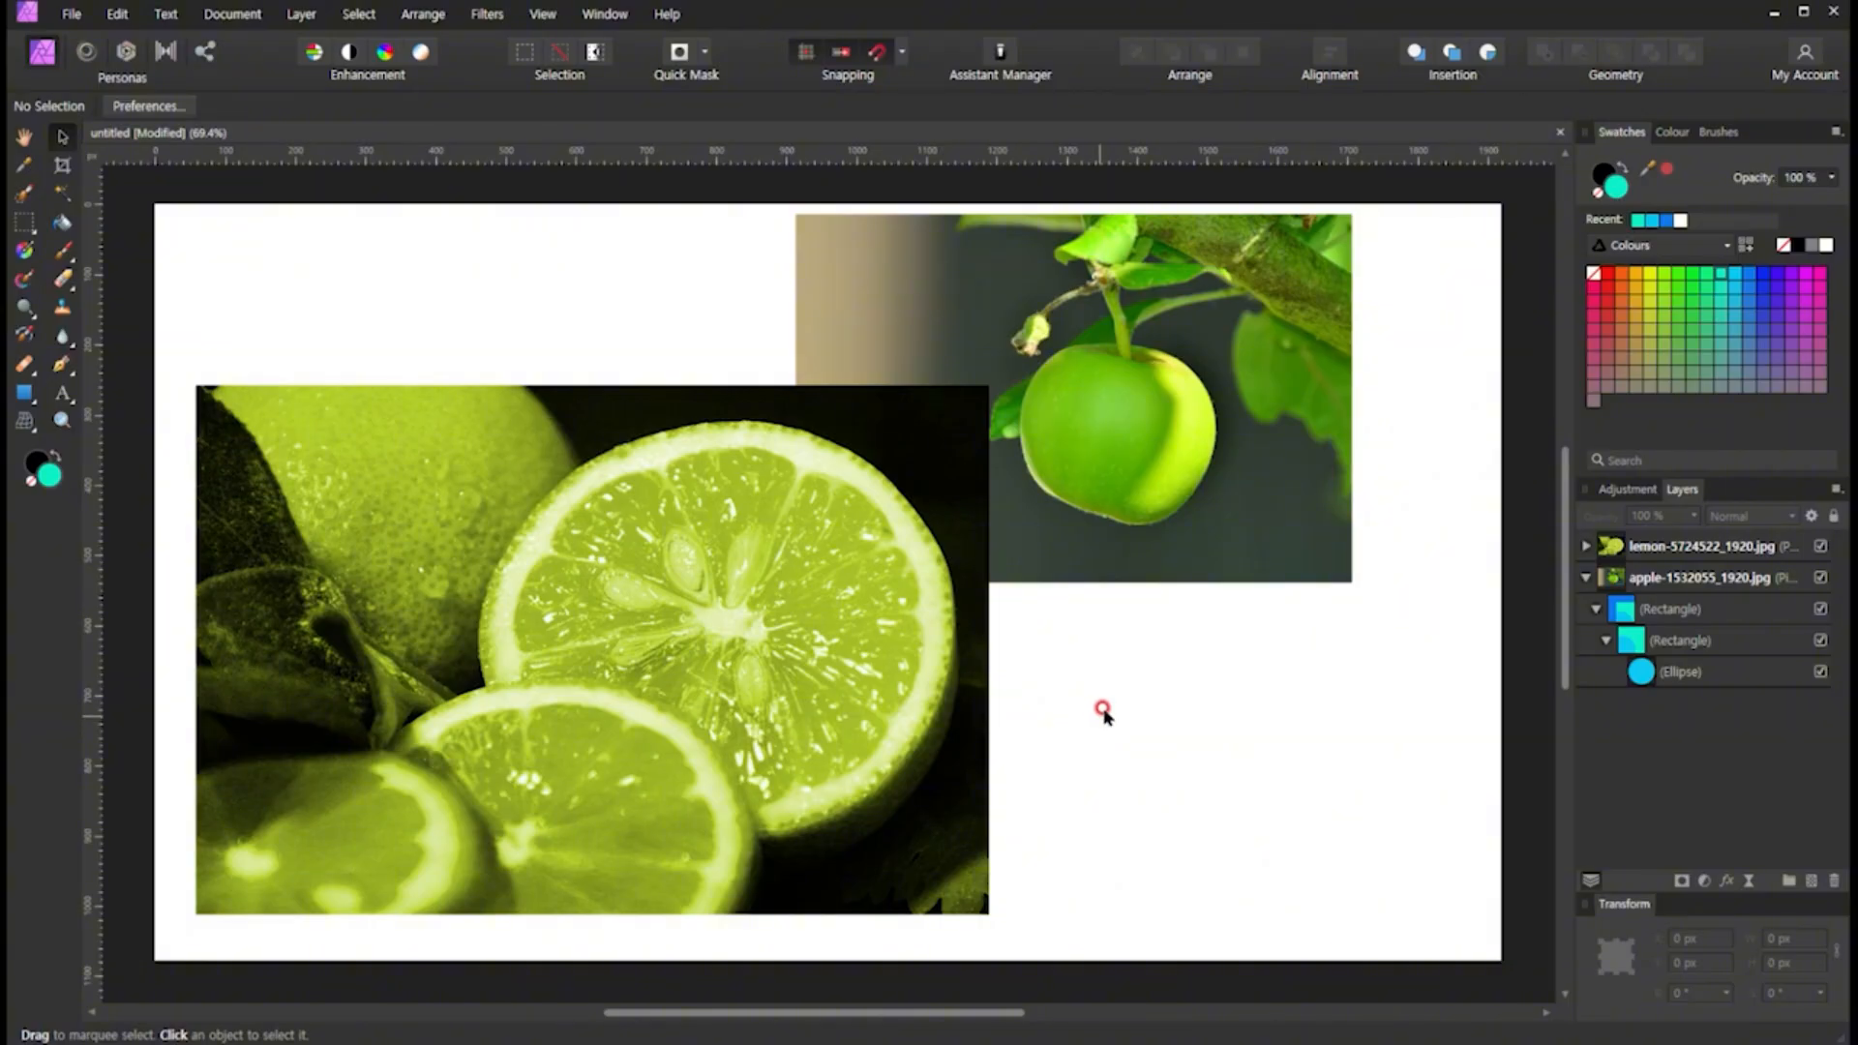
Check the apple's nested layers, move the blue rectangle over the image's lower-right corner, and clear the selection
{"action": "left_click", "coordinate": [1584, 578]}
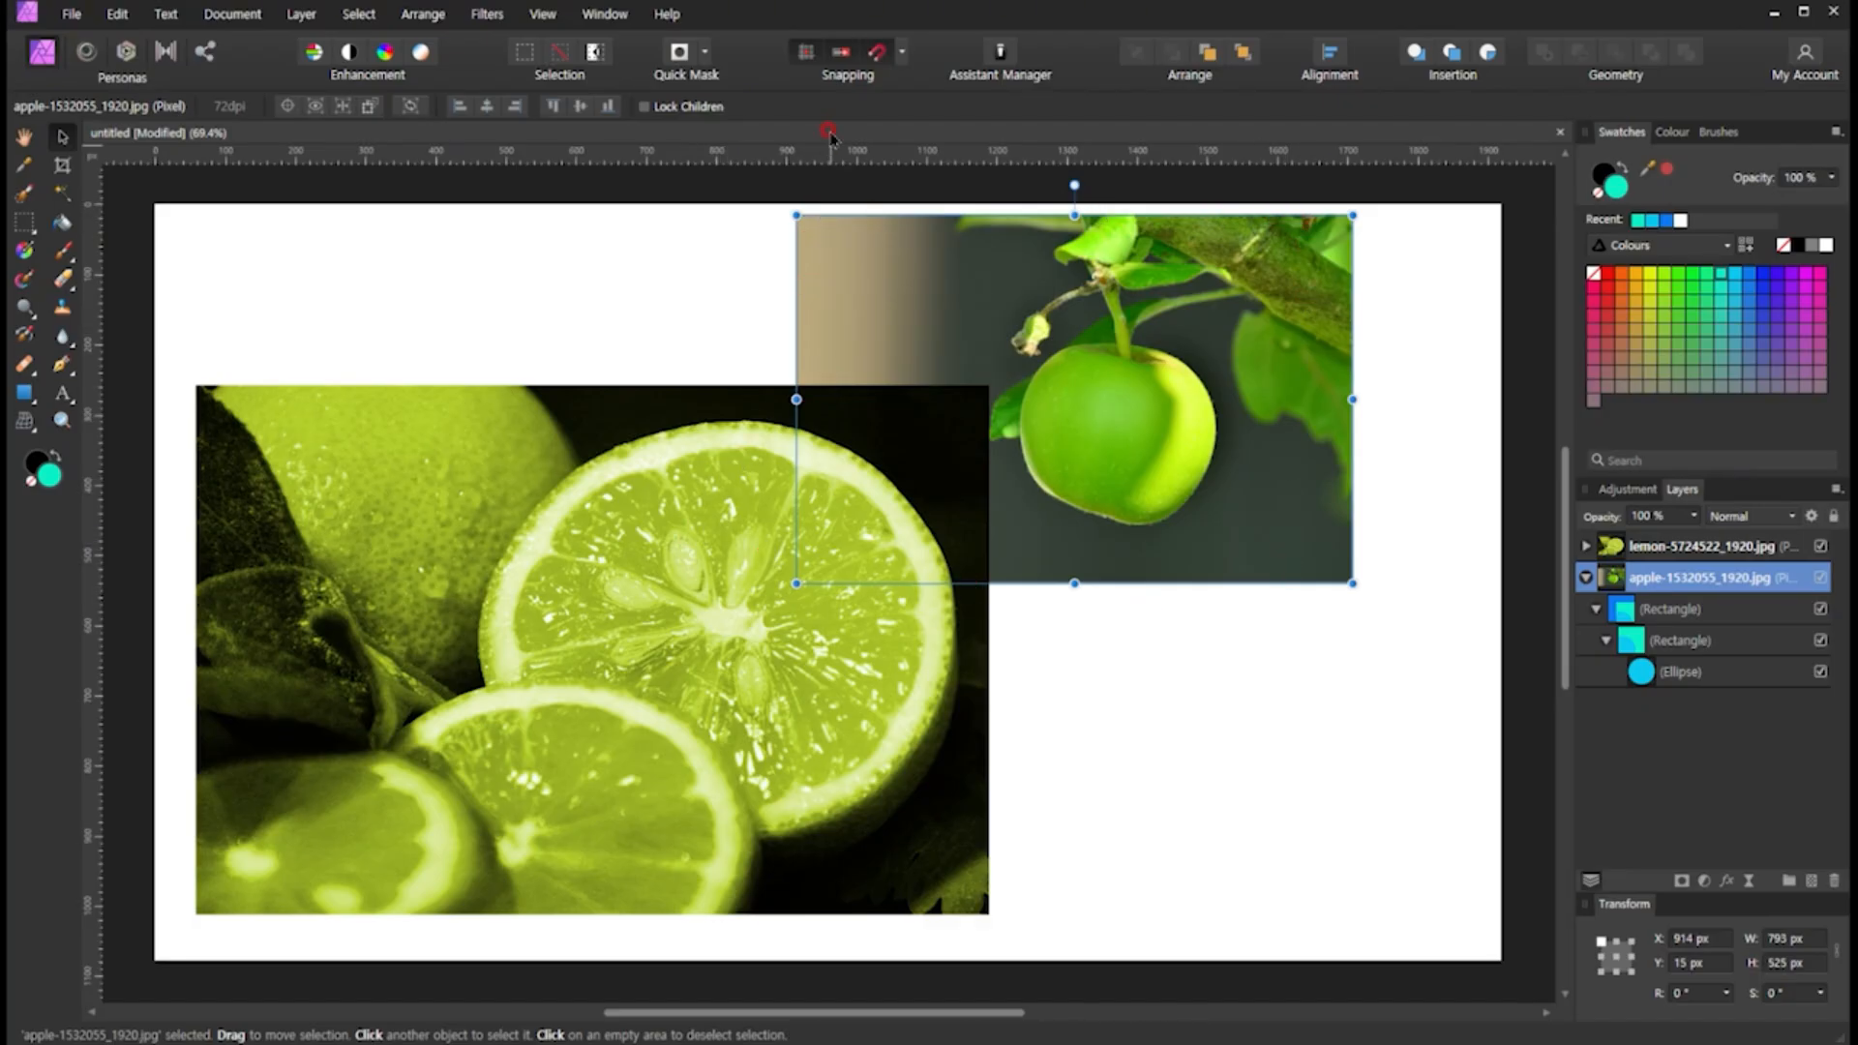
{"action": "left_click", "coordinate": [1617, 611]}
{"action": "left_click", "coordinate": [1651, 643]}
{"action": "left_click", "coordinate": [1662, 675]}
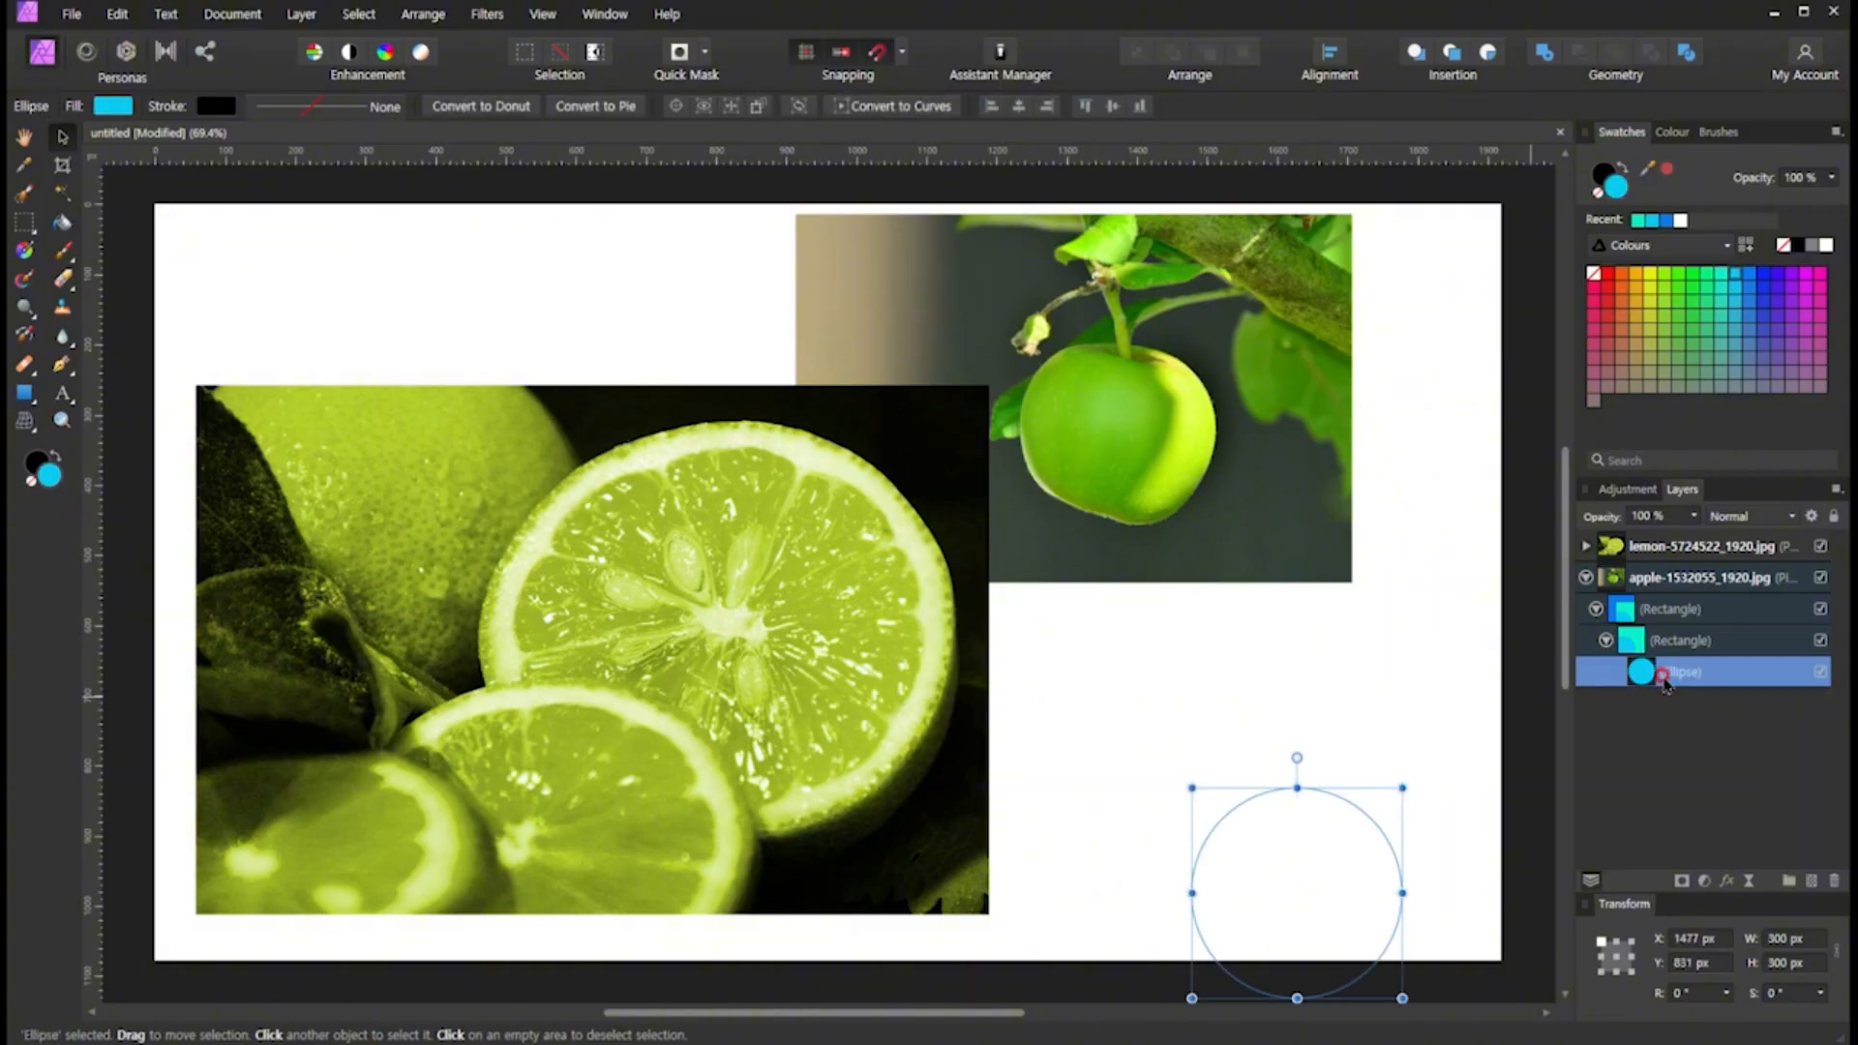
{"action": "left_click", "coordinate": [1642, 608]}
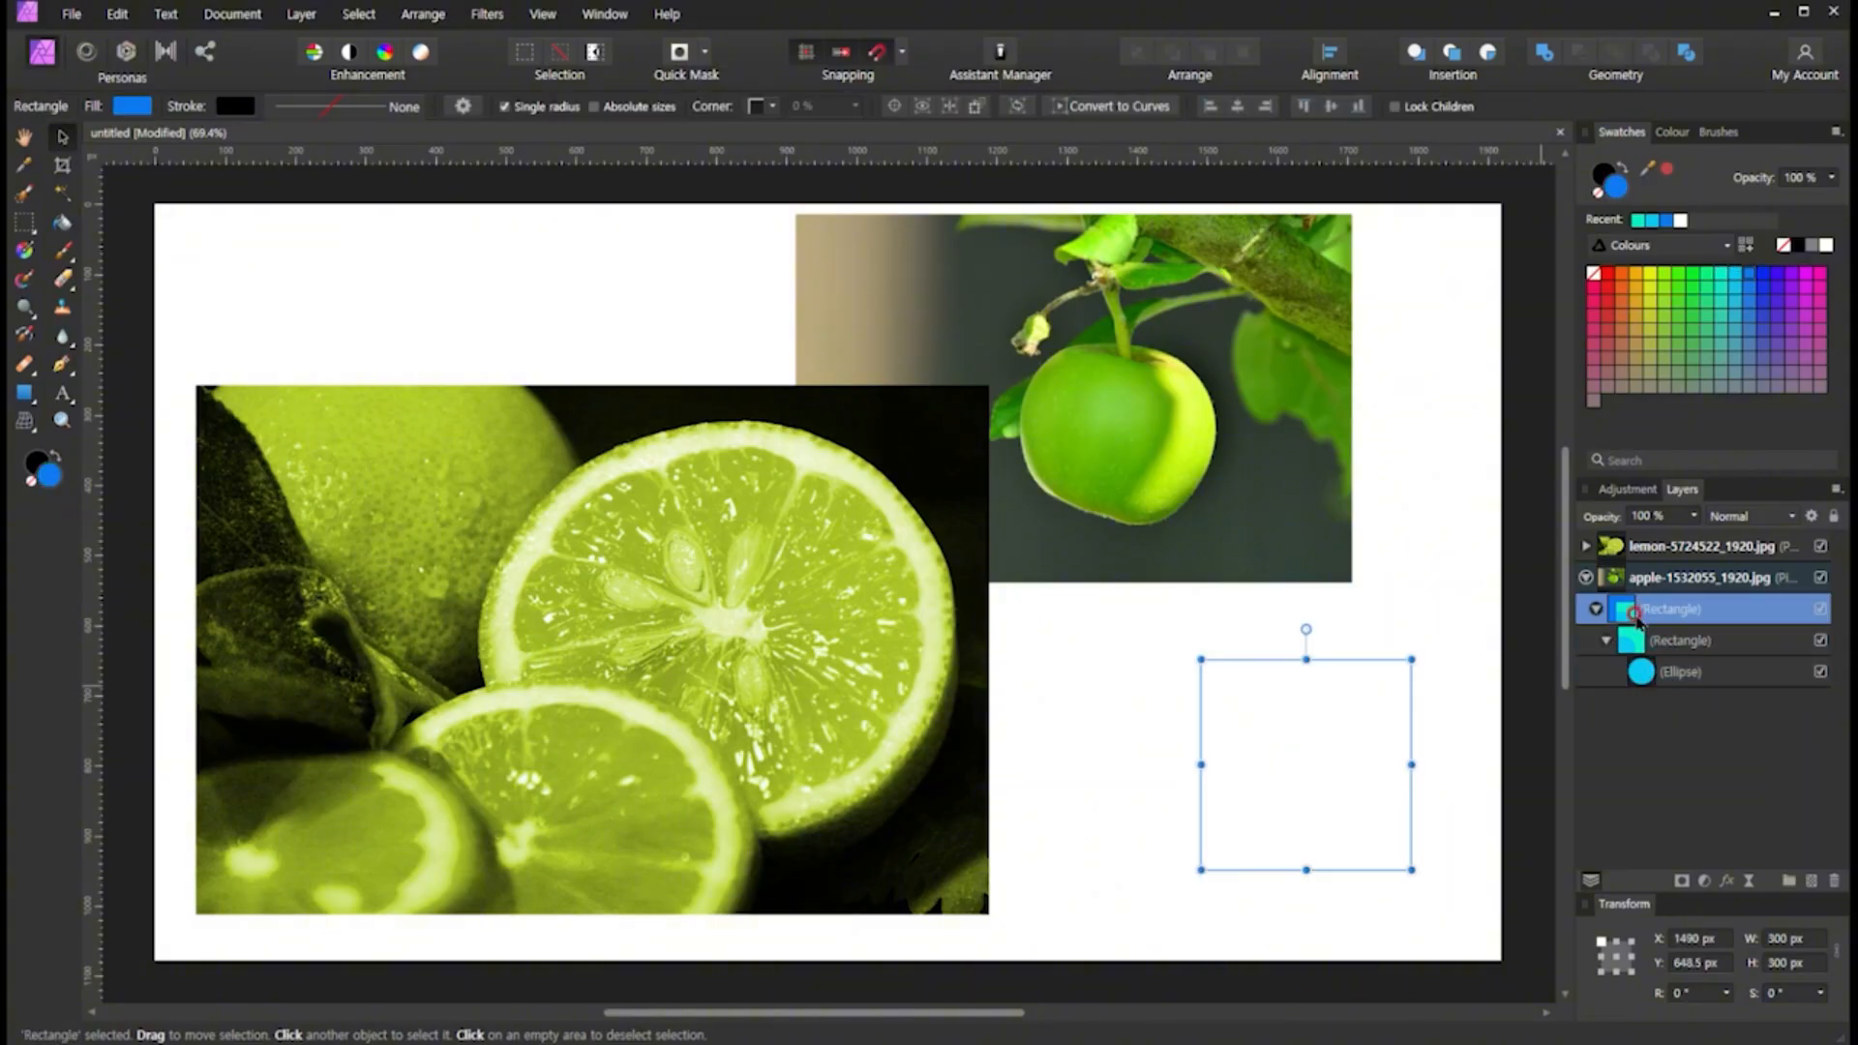
{"action": "left_click_drag", "start_coordinate": [1292, 735], "coordinate": [1325, 539]}
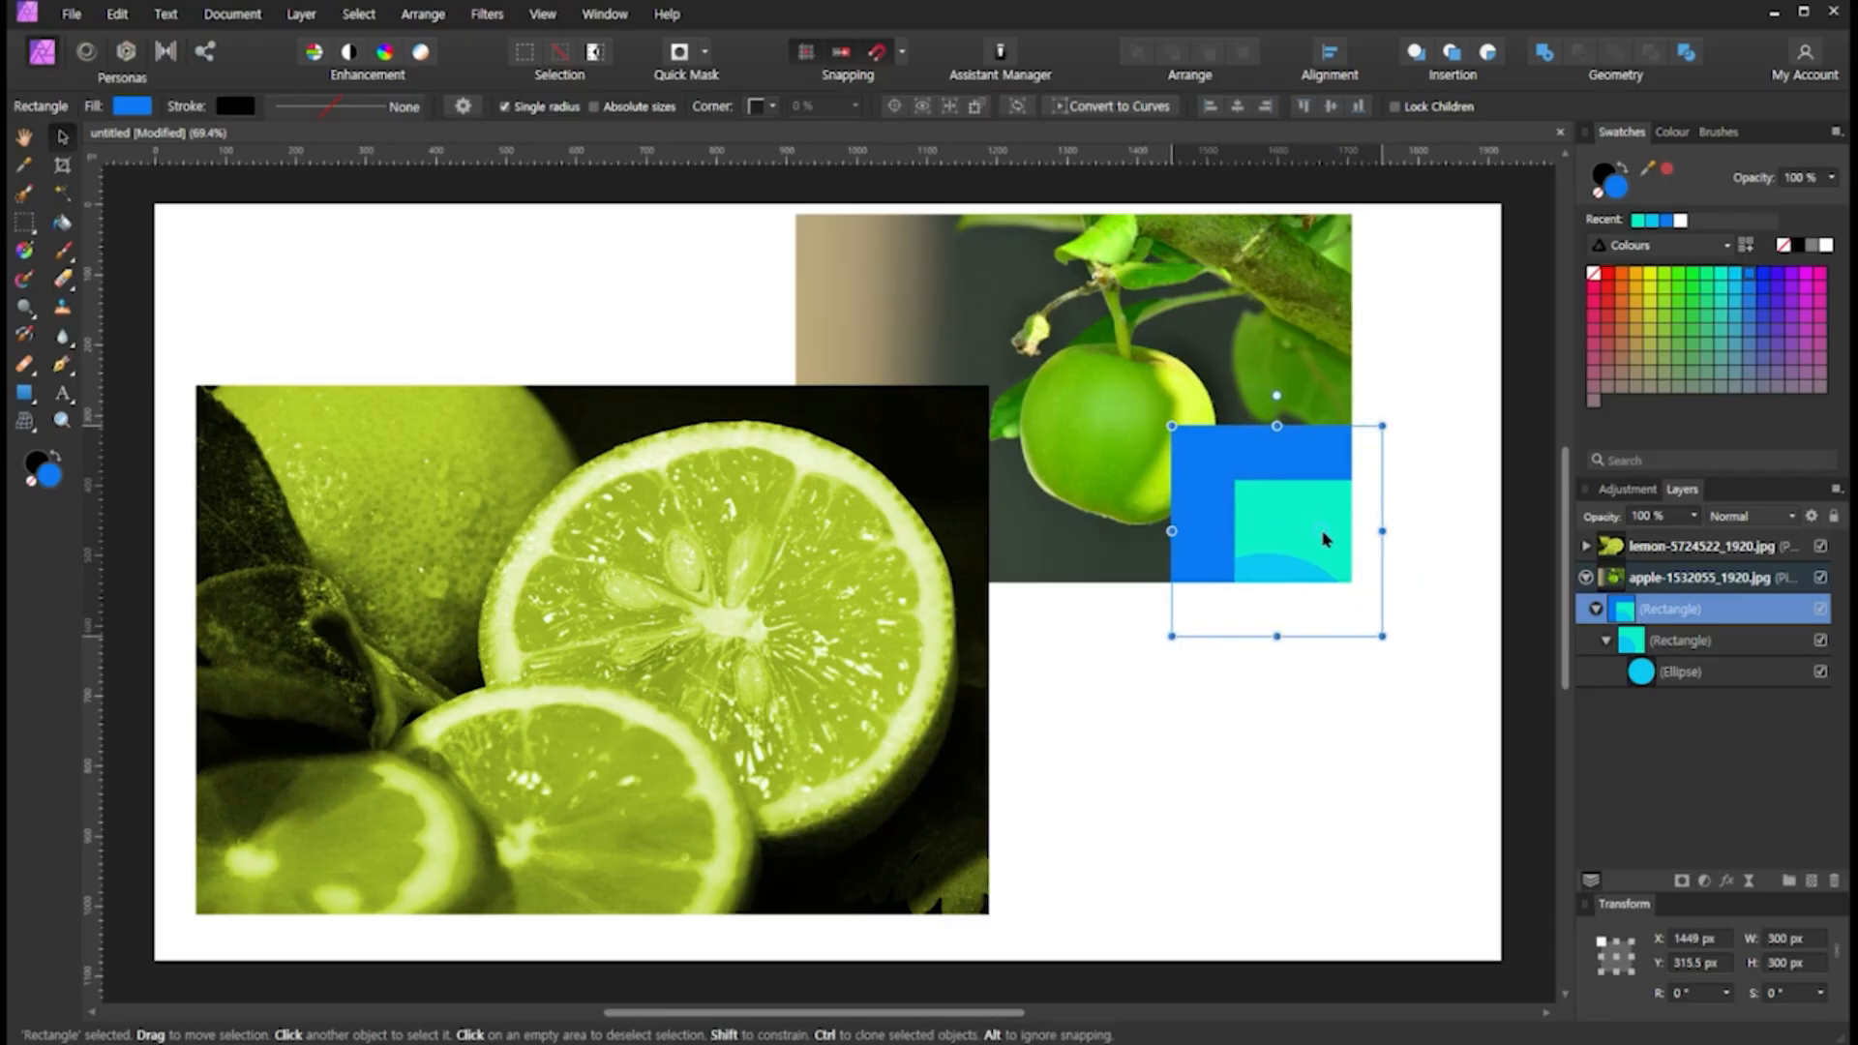
{"action": "left_click", "coordinate": [1430, 565]}
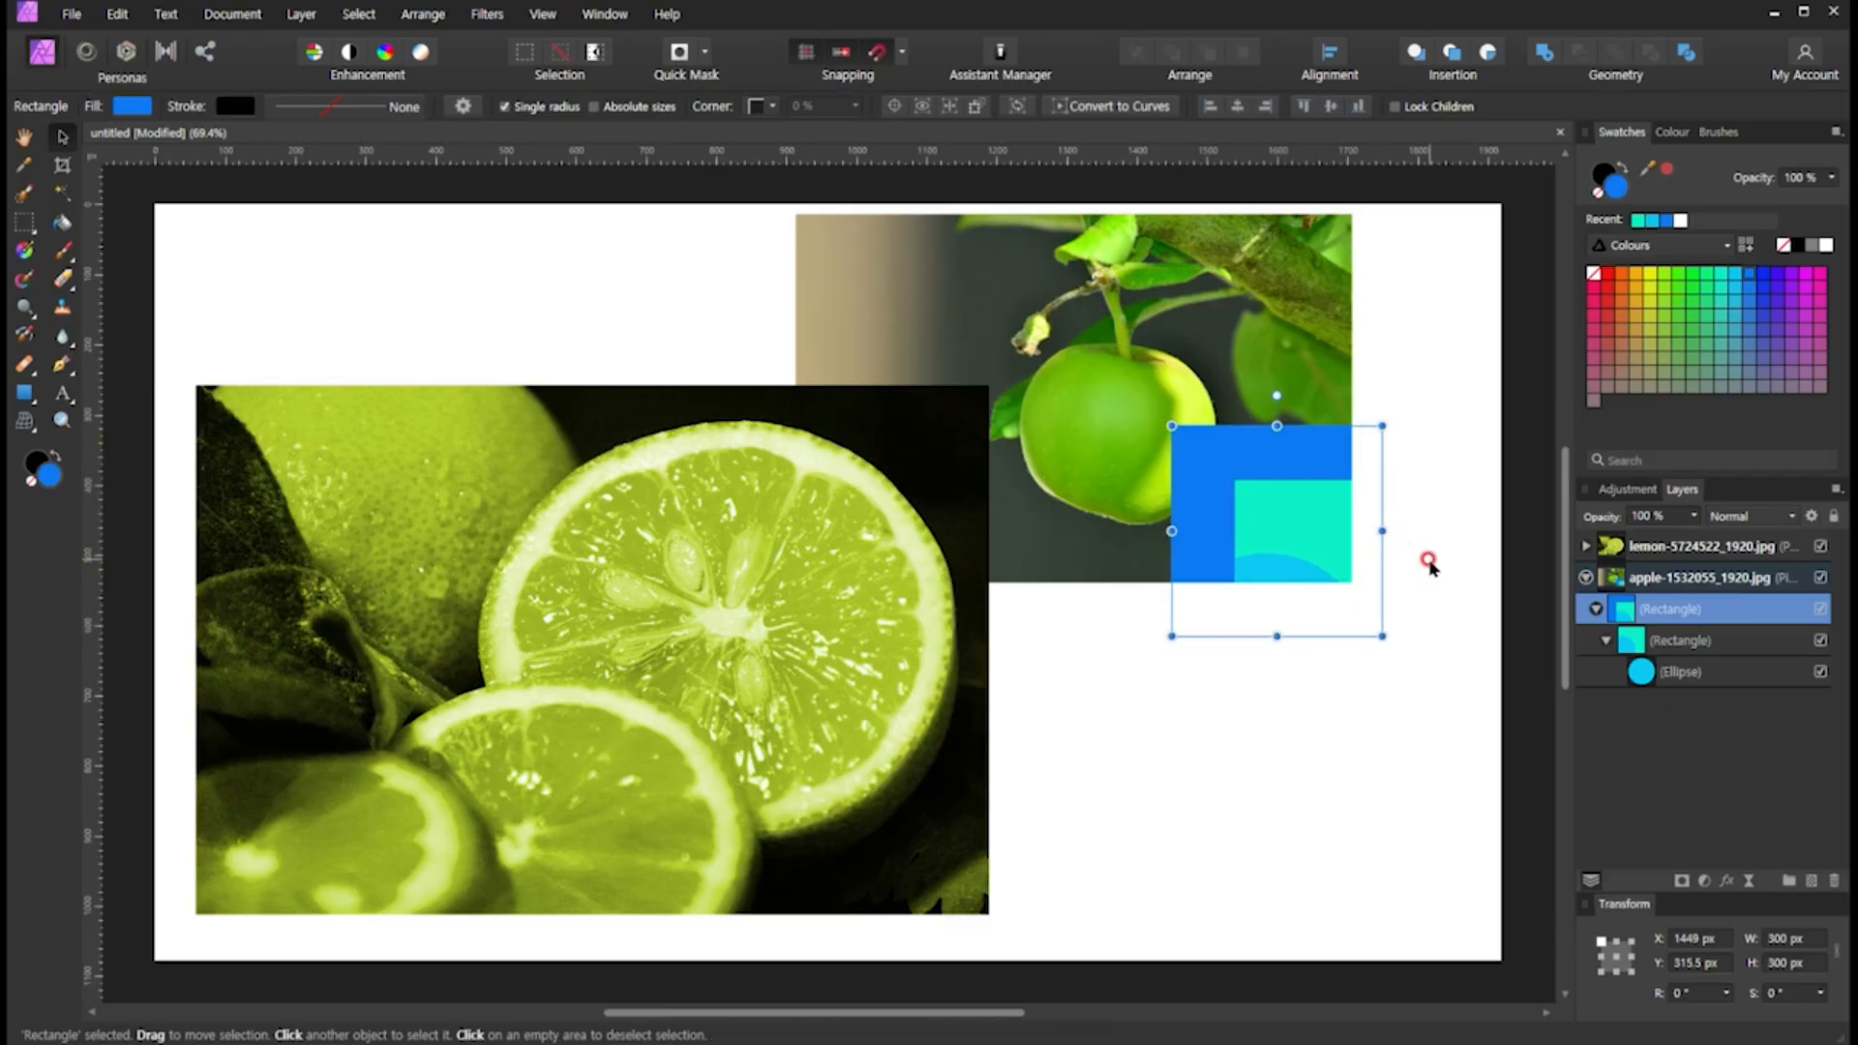
{"action": "left_click", "coordinate": [1417, 580]}
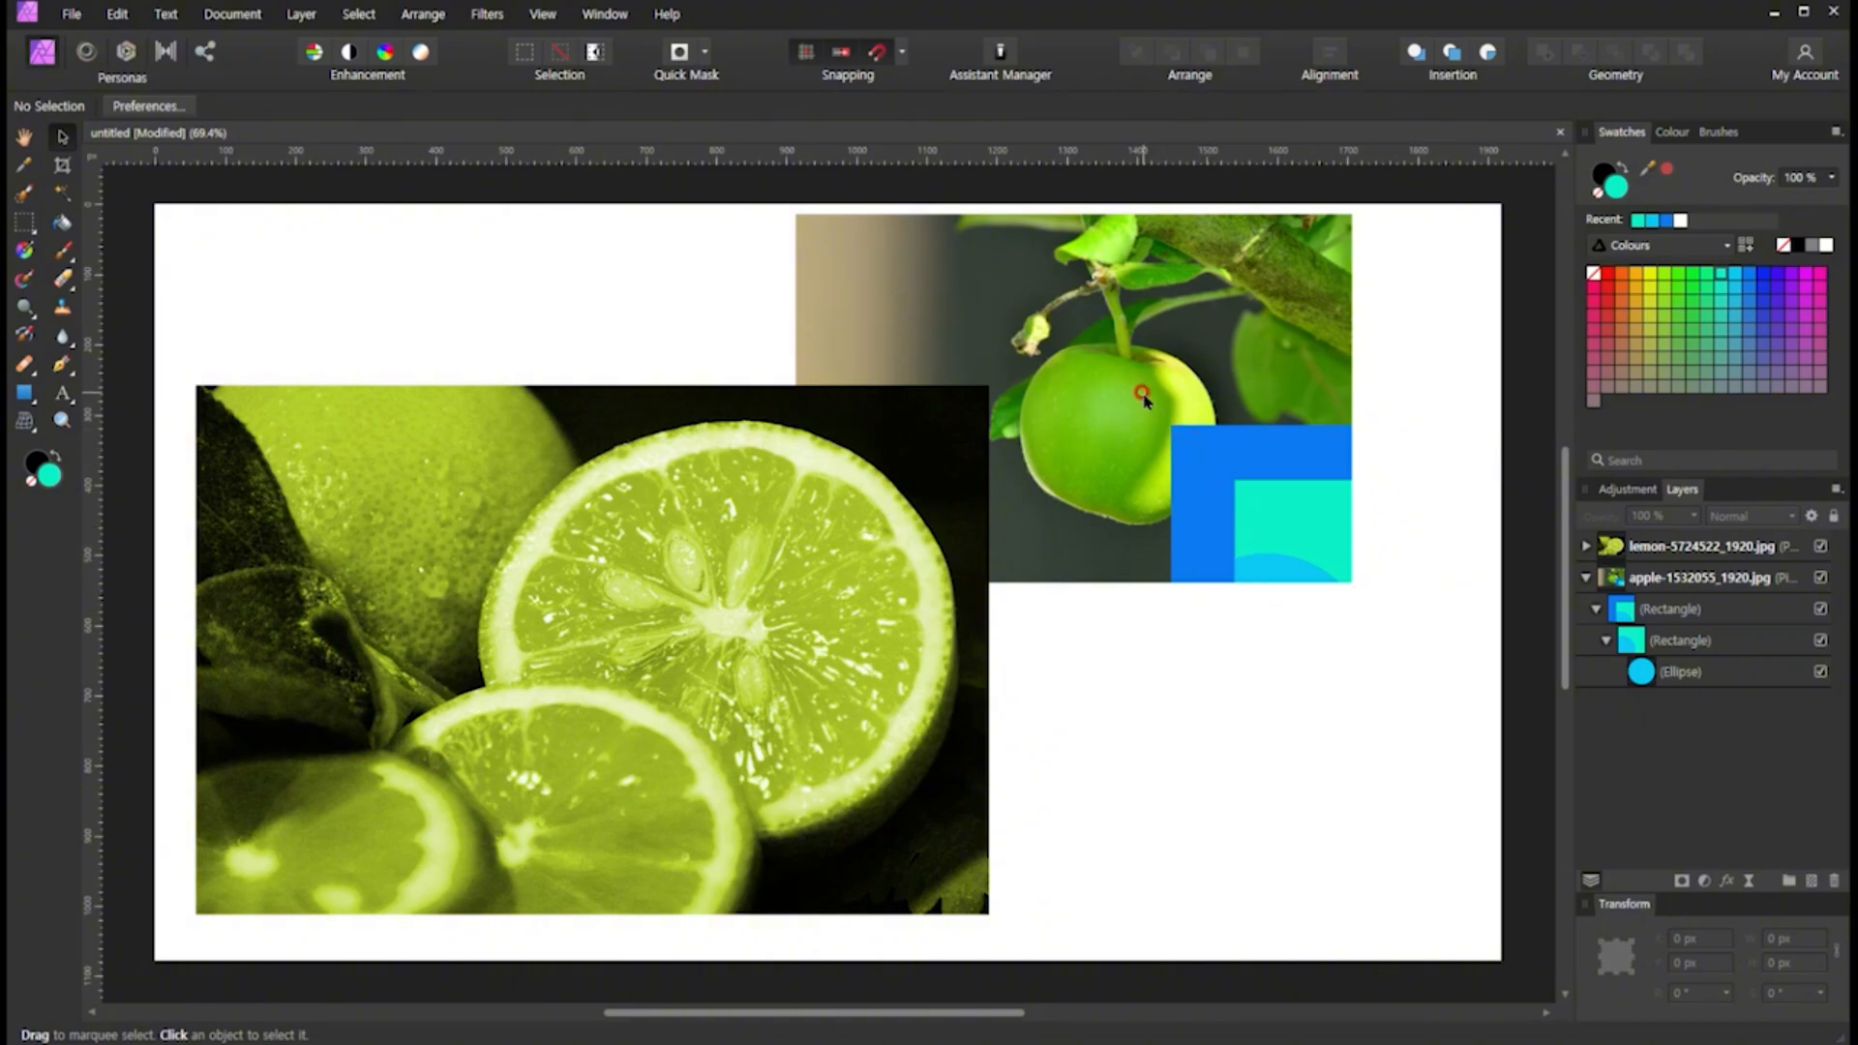
With the apple image selected, draw a rectangle about 321 by 296 px below it and fill it blue
{"action": "left_click", "coordinate": [1273, 549]}
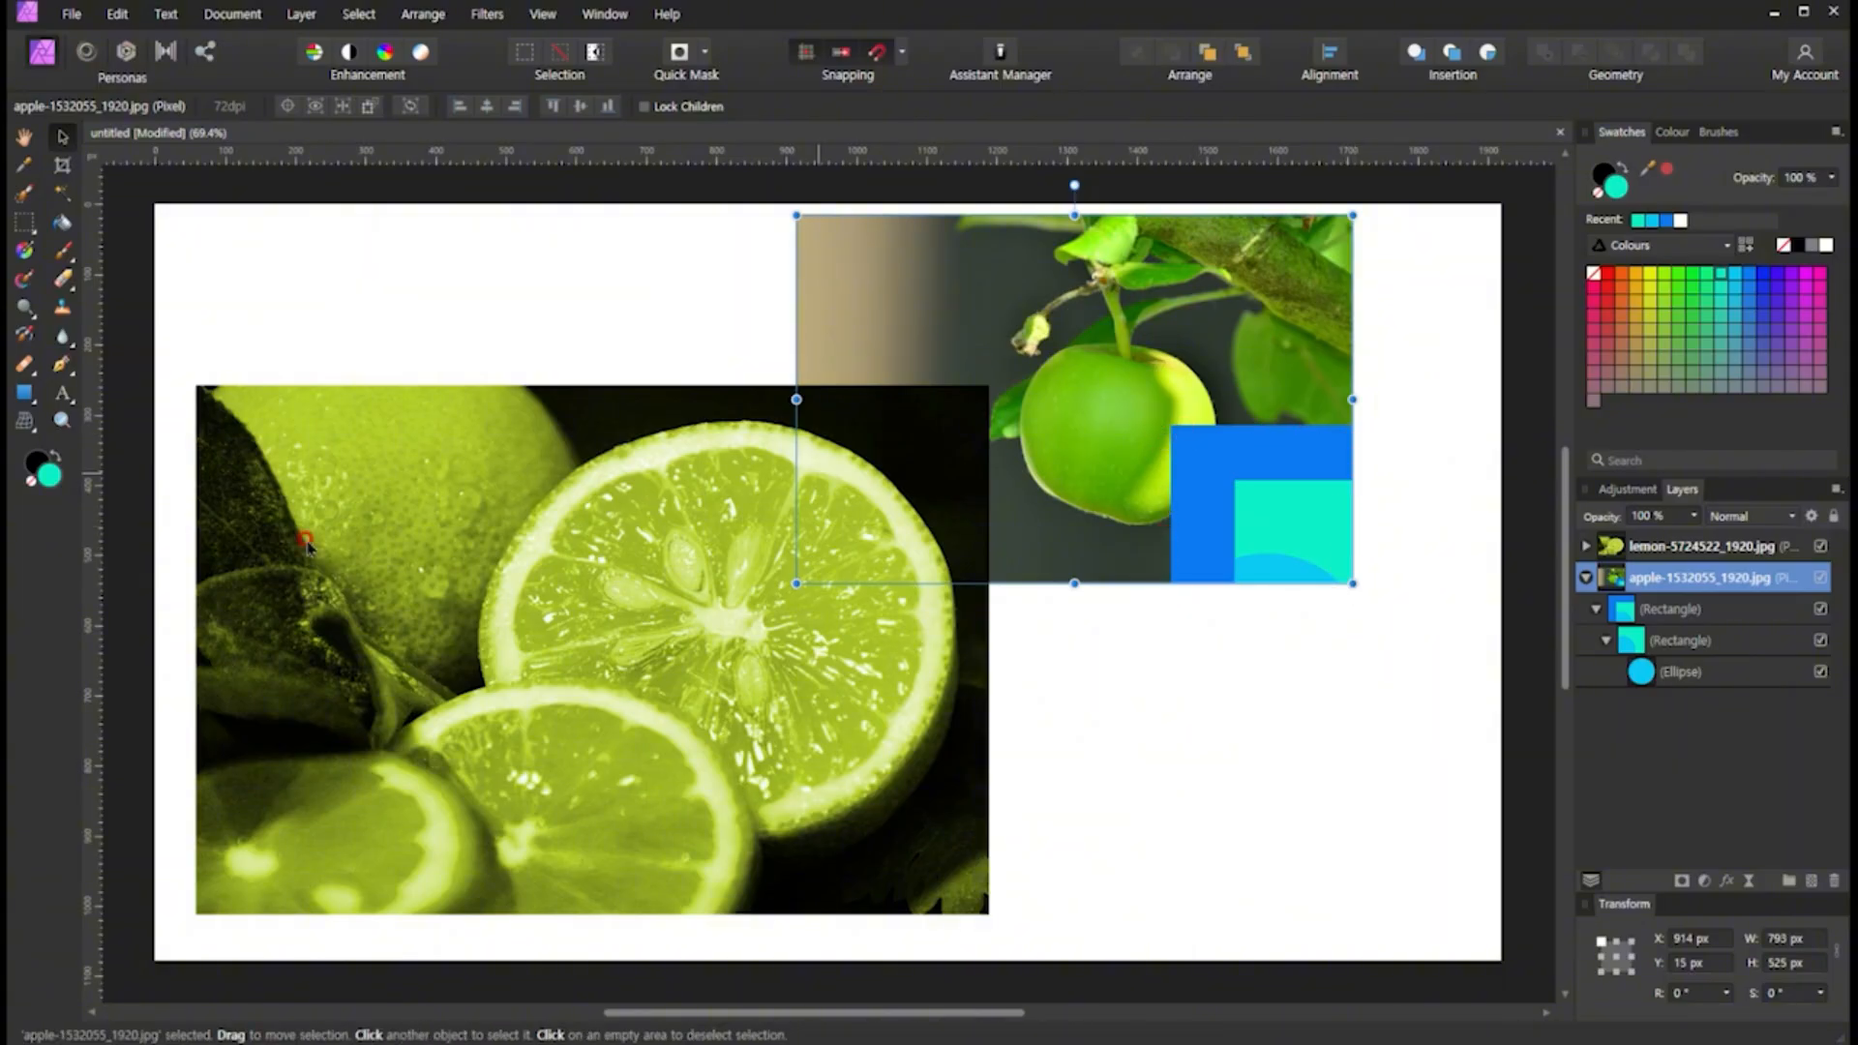
{"action": "left_click", "coordinate": [24, 393]}
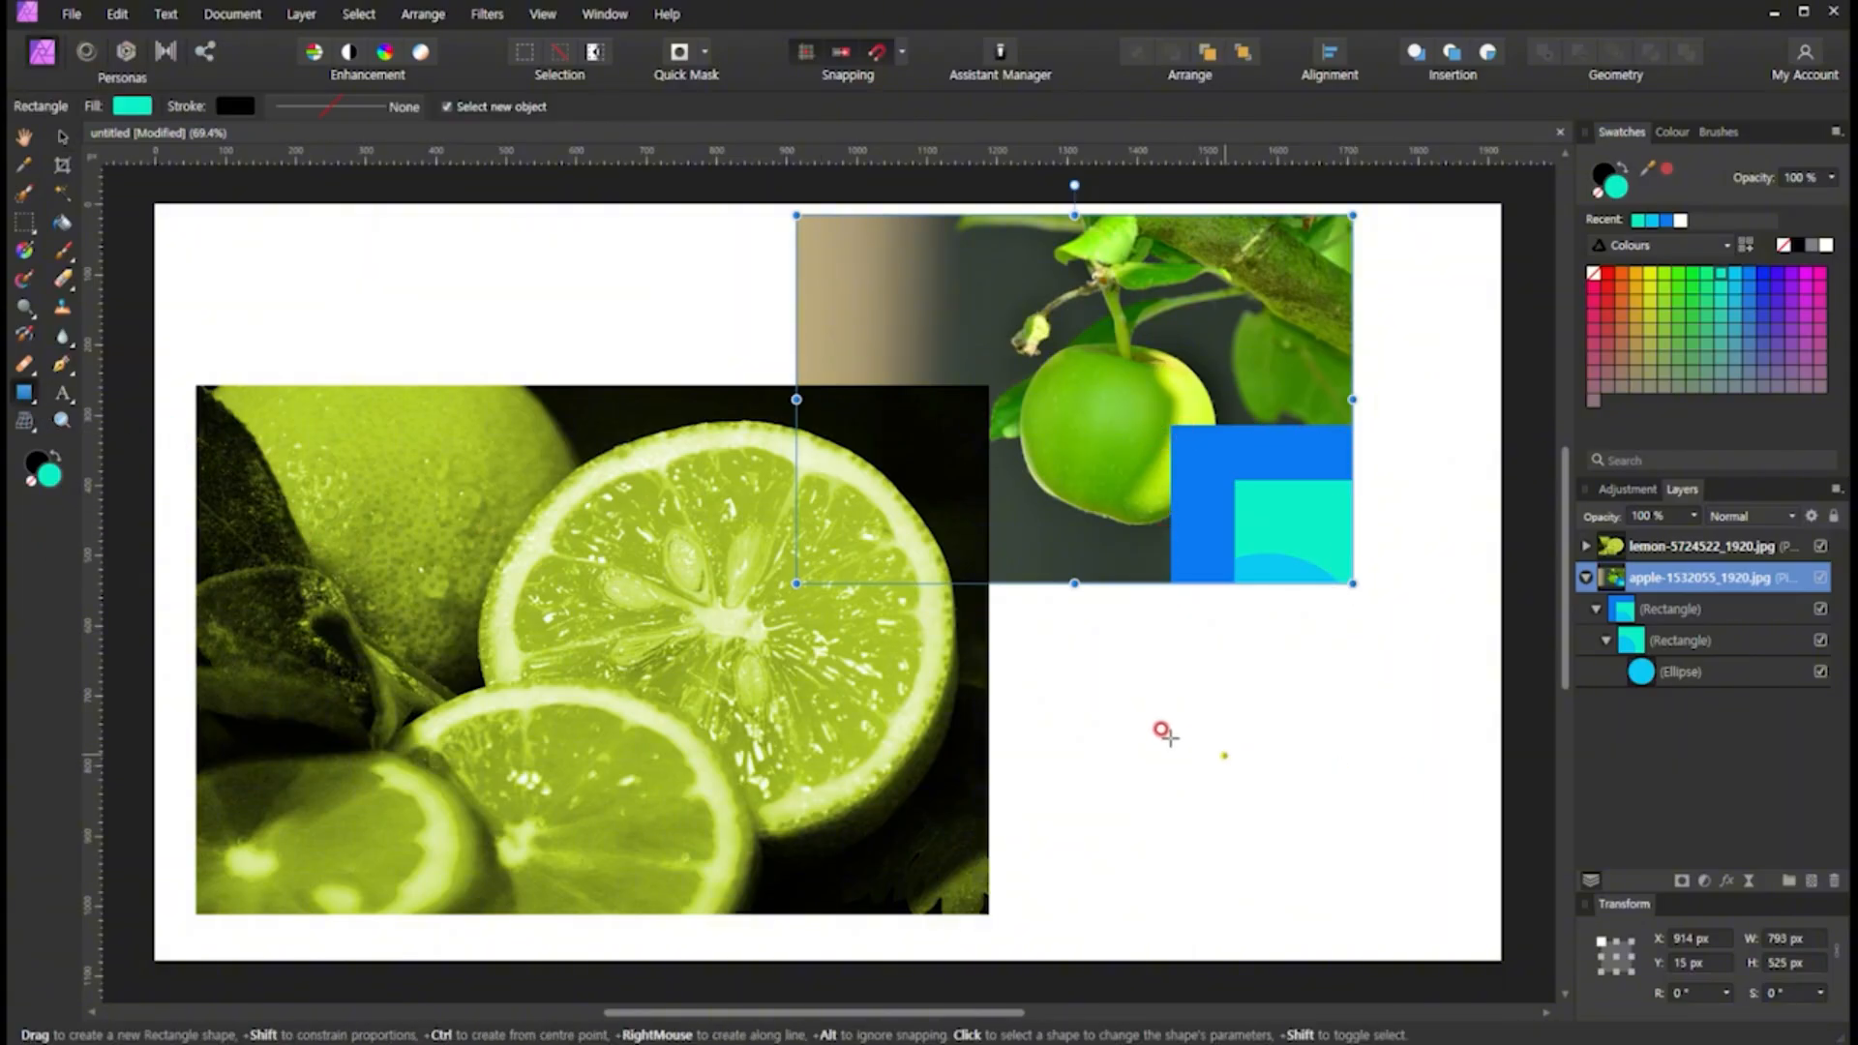
{"action": "left_click_drag", "start_coordinate": [1115, 677], "coordinate": [1339, 883]}
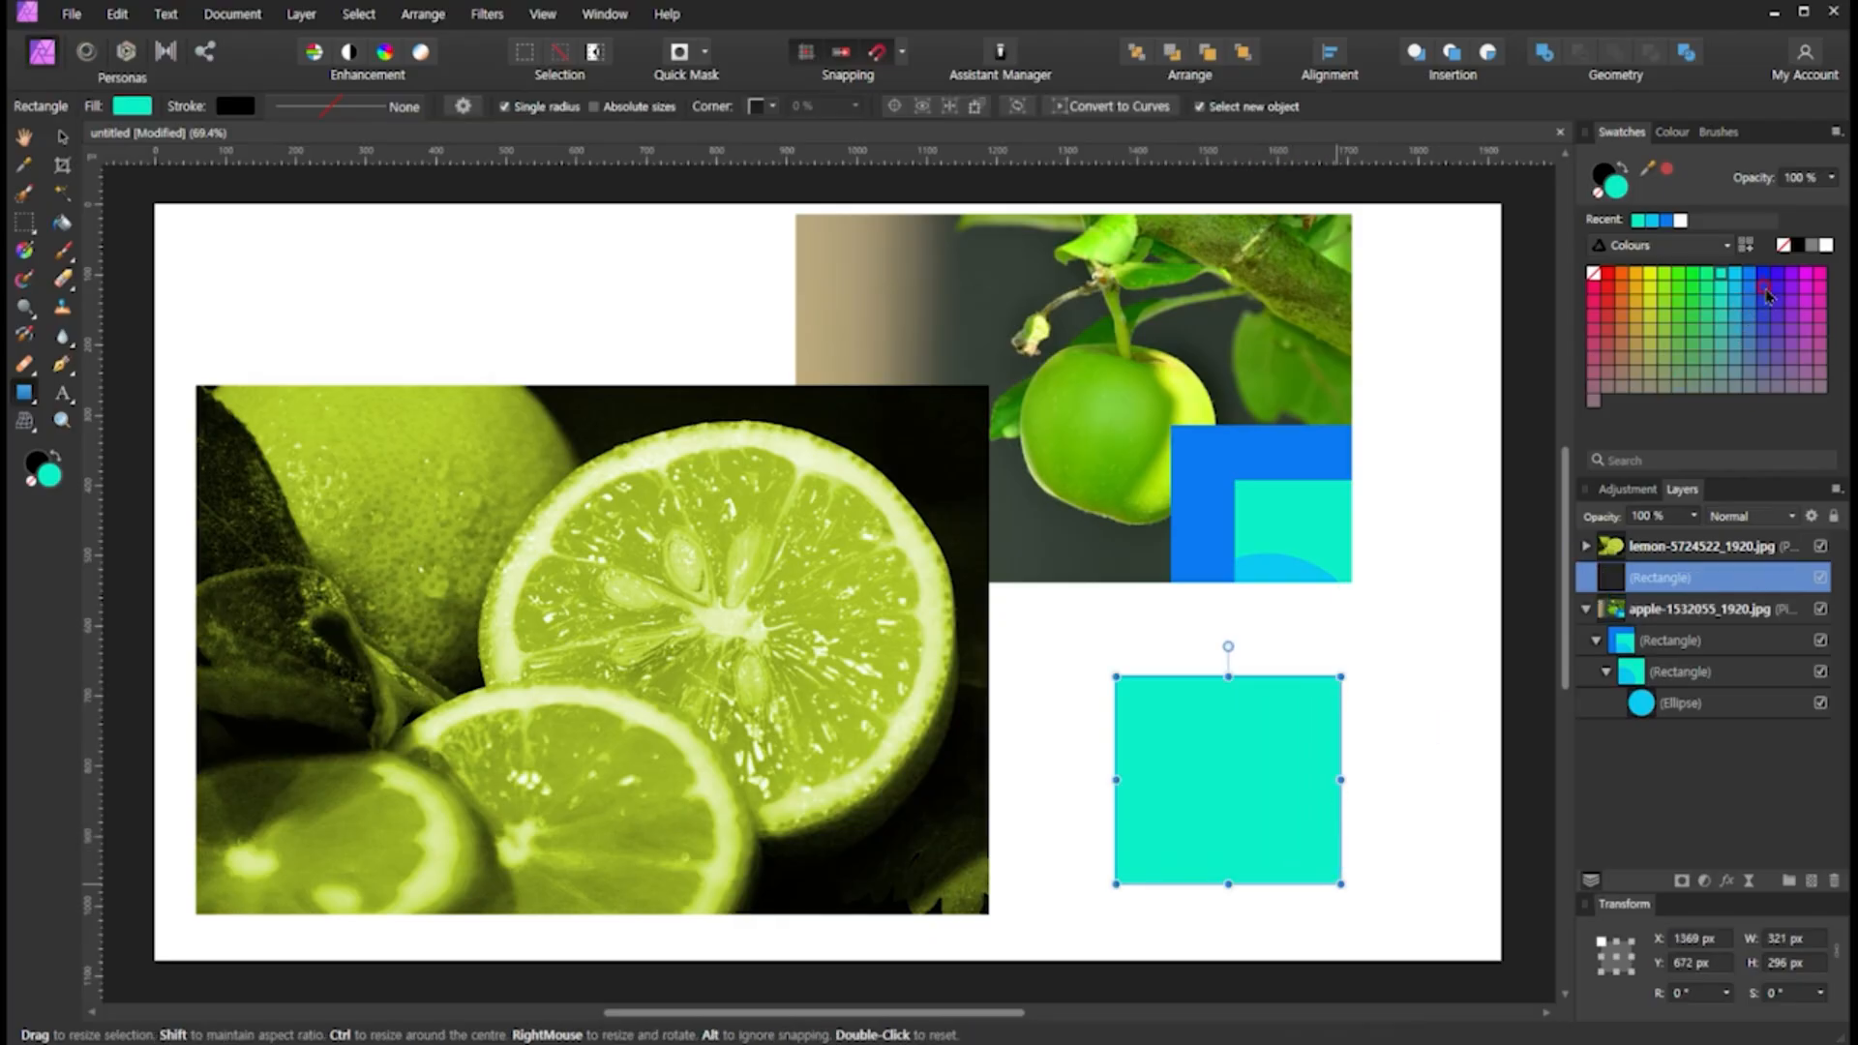
{"action": "left_click", "coordinate": [1753, 275]}
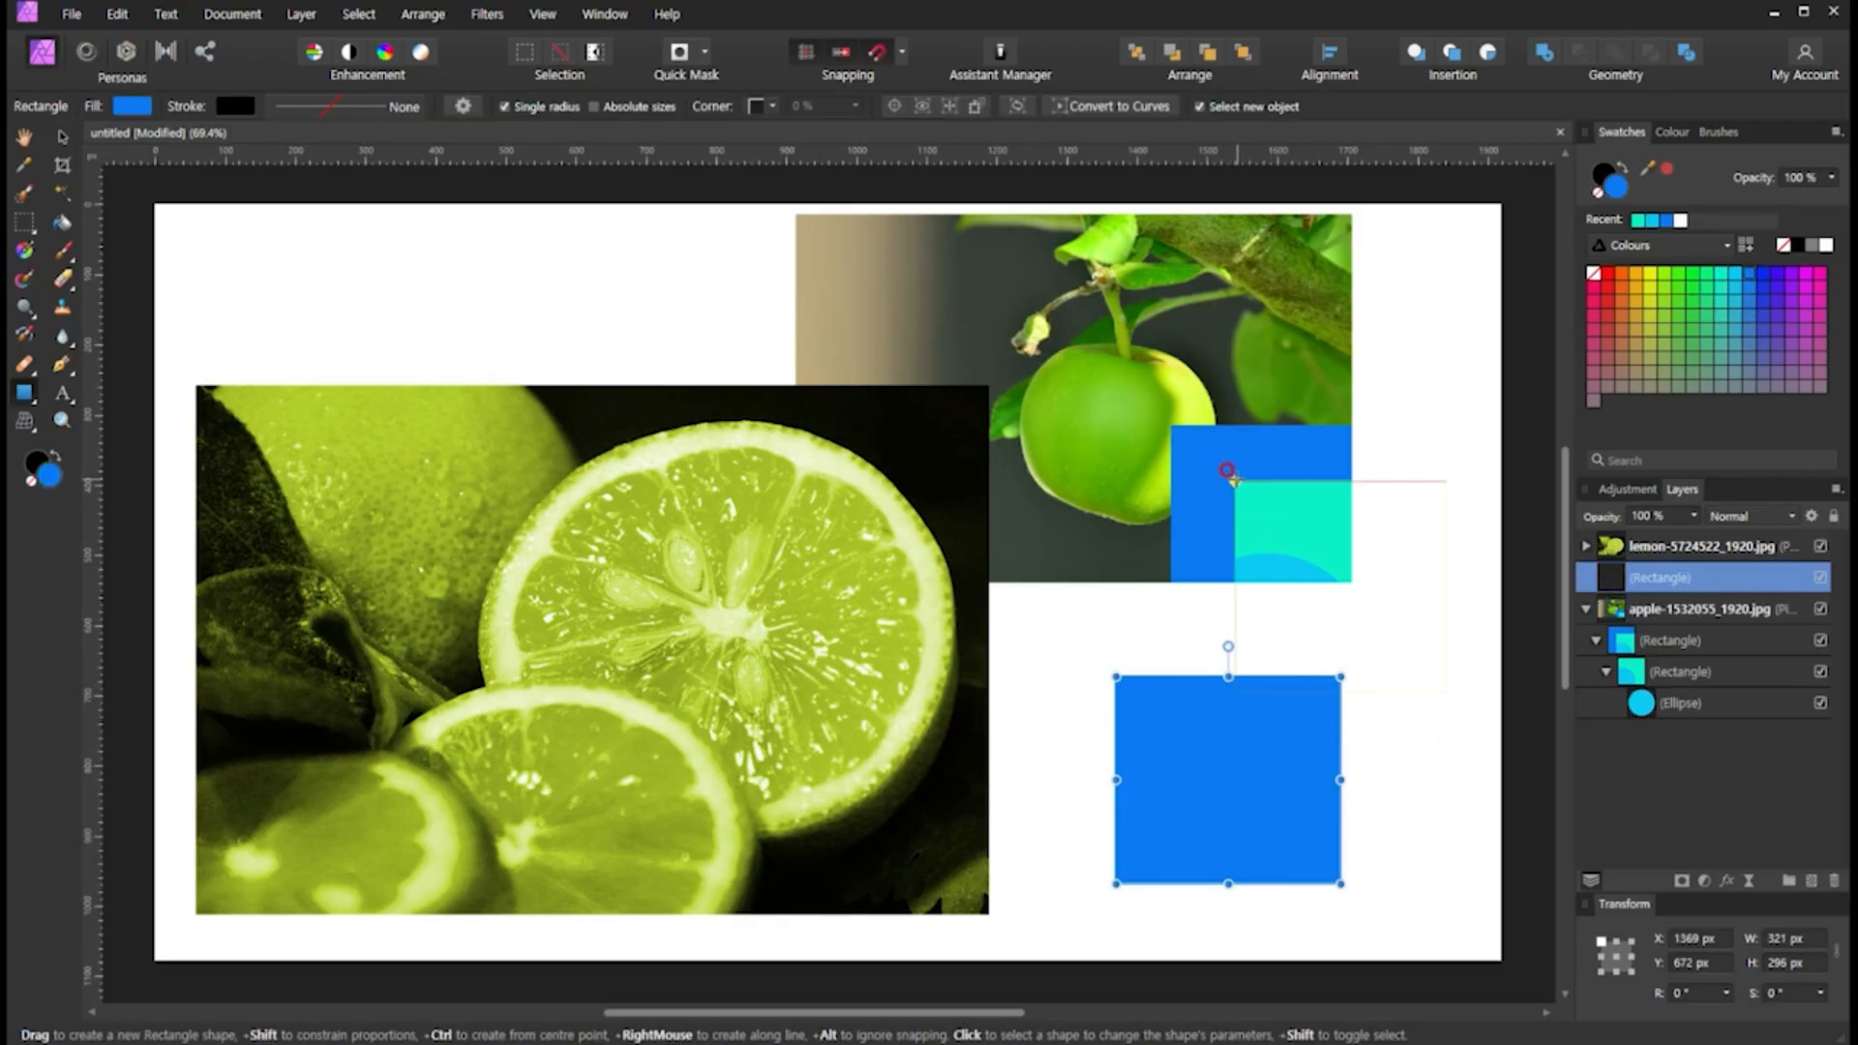
Draw a second rectangle about 245 by 210 px, snap it into the new blue rectangle's lower-right corner, and fill it turquoise
{"action": "left_click_drag", "start_coordinate": [1373, 903], "coordinate": [1201, 756]}
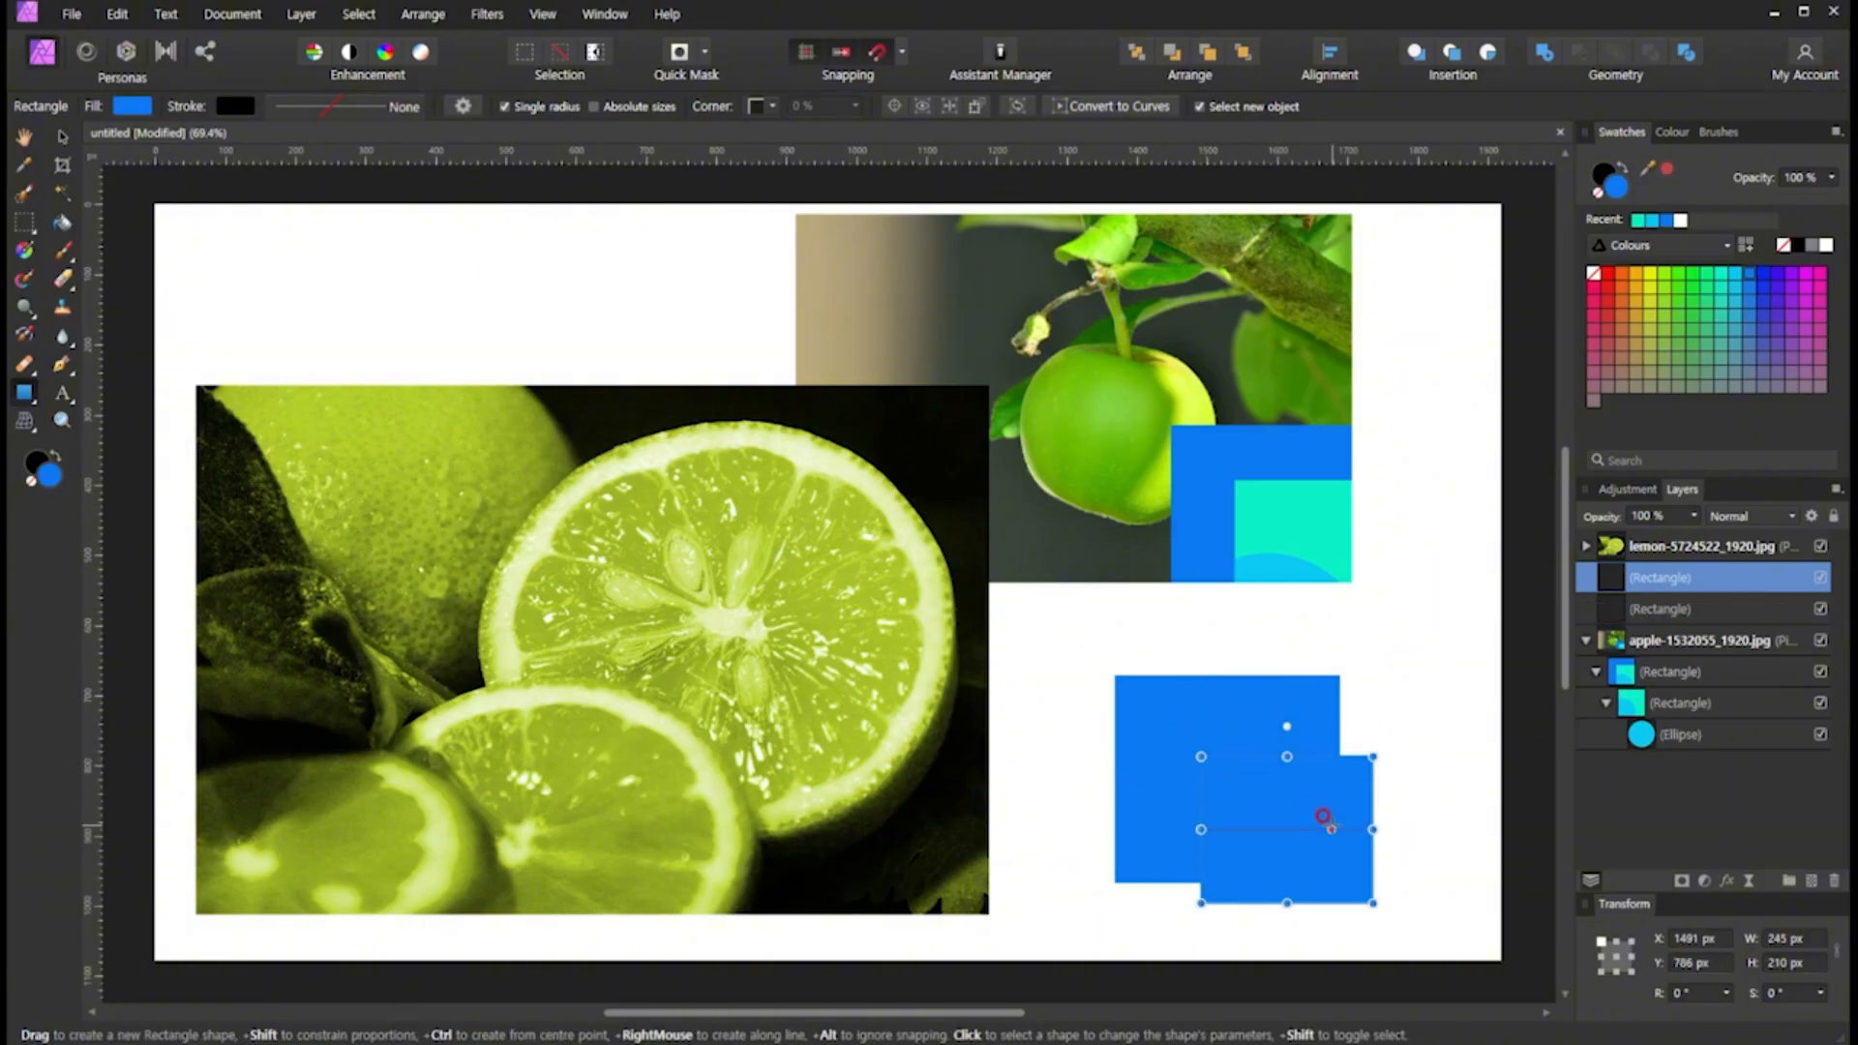
{"action": "key", "text": "v"}
{"action": "mouse_move", "coordinate": [1328, 851]}
{"action": "left_mouse_down"}
{"action": "mouse_move", "coordinate": [1277, 829]}
{"action": "mouse_move", "coordinate": [1293, 840]}
{"action": "left_mouse_up"}
{"action": "left_click", "coordinate": [1729, 269]}
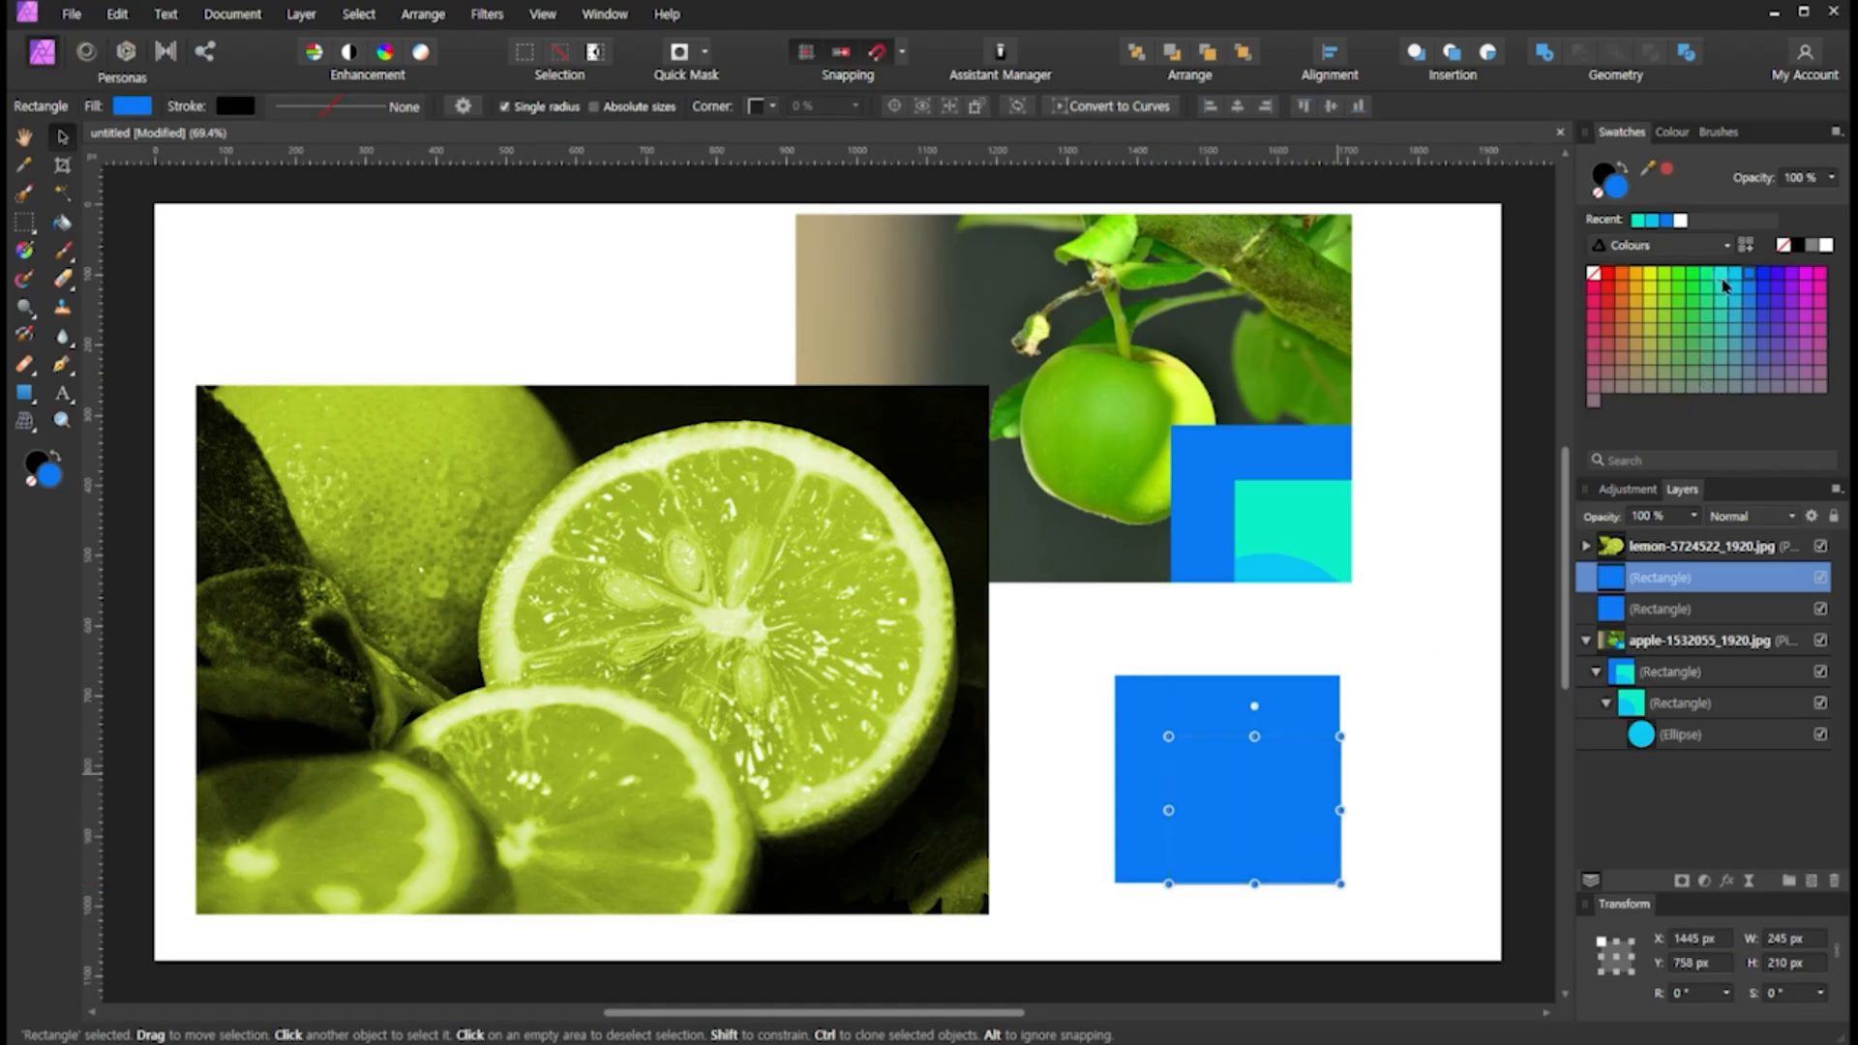
{"action": "left_click", "coordinate": [1439, 699]}
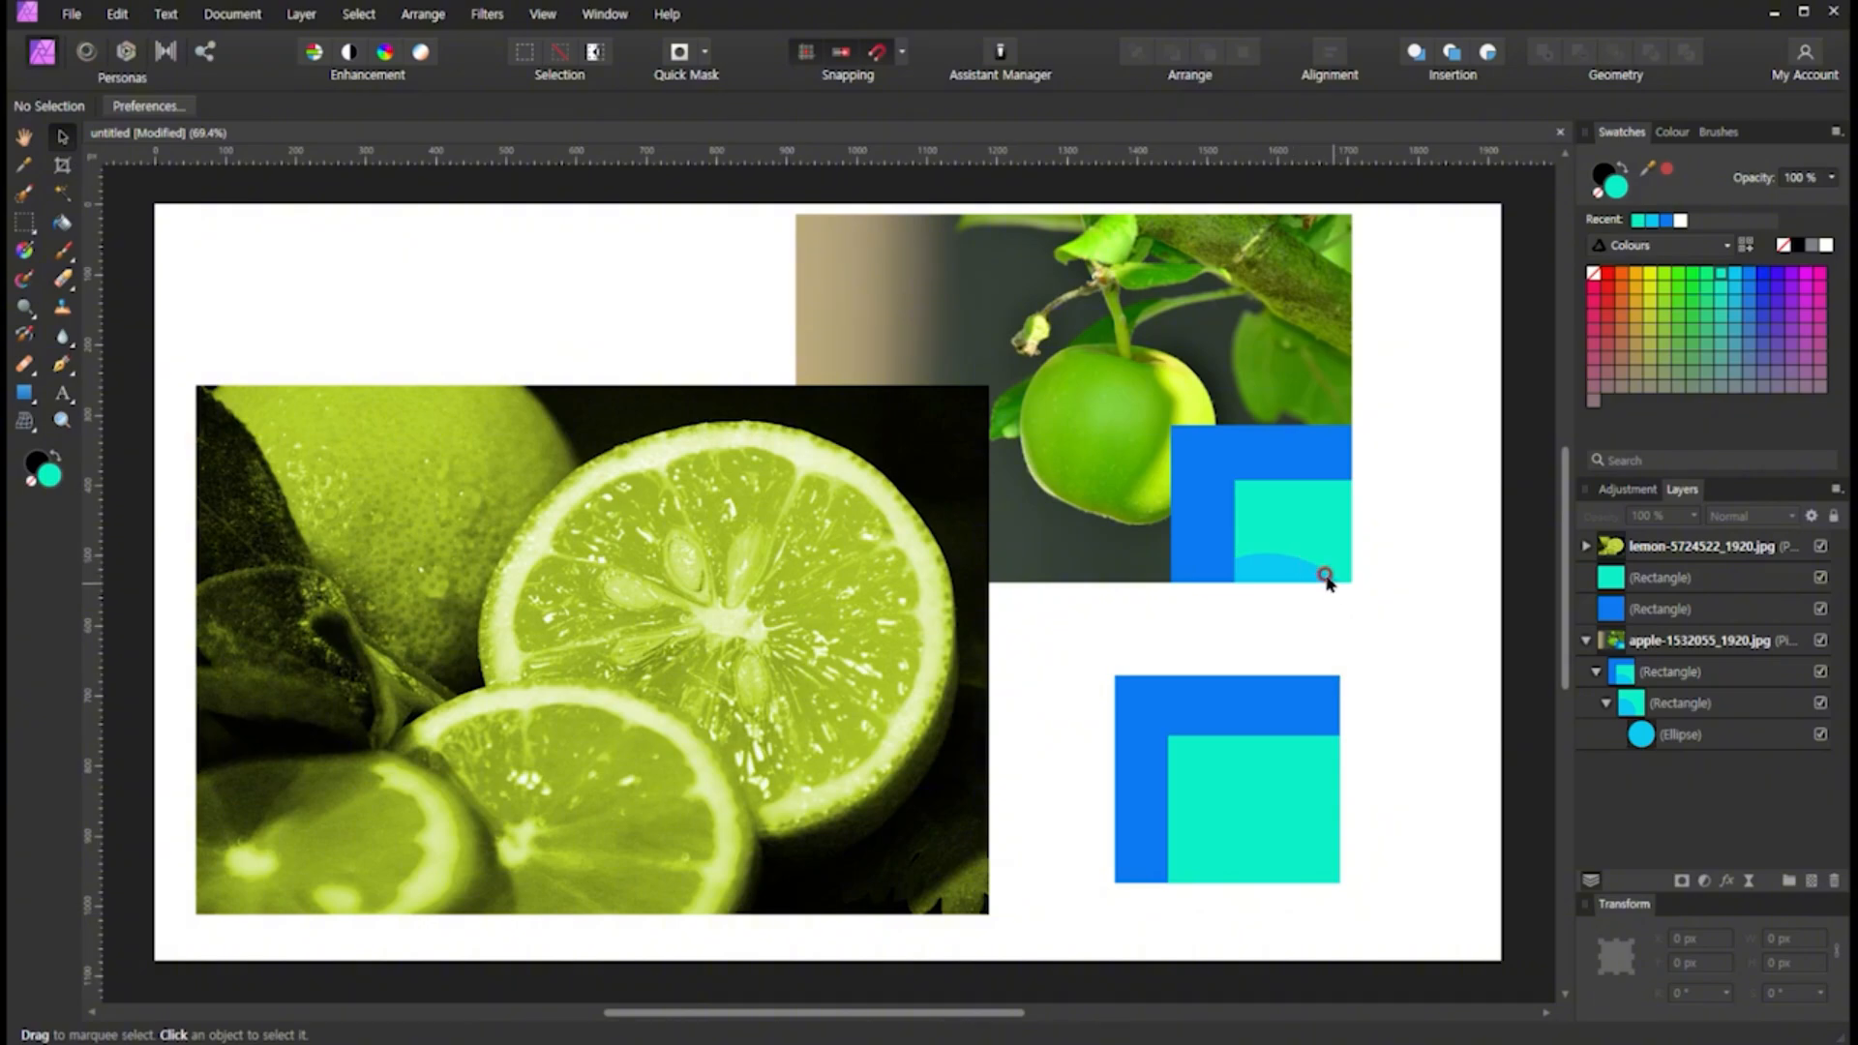
Draw an ellipse across the new turquoise rectangle's lower edge, resize it to about 245 by 229 px, and fill it blue
{"action": "left_click", "coordinate": [21, 397]}
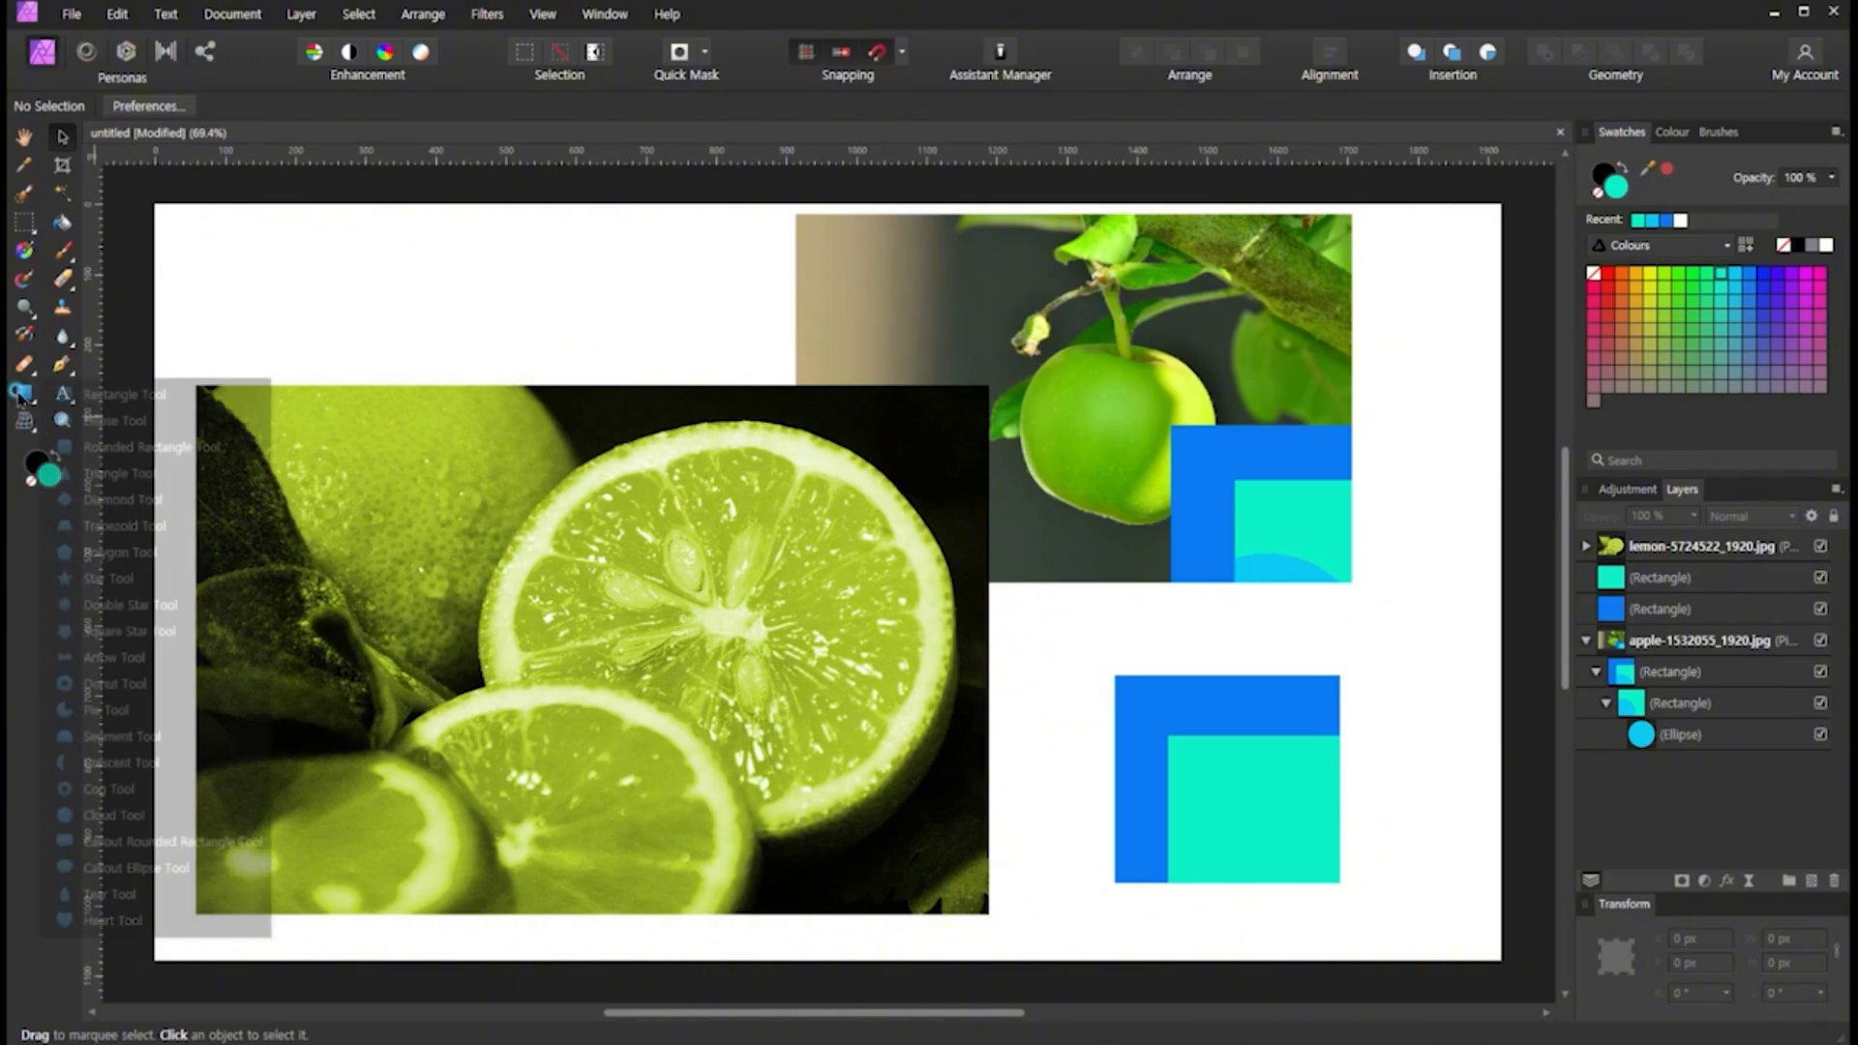
{"action": "left_click", "coordinate": [116, 418]}
{"action": "left_click_drag", "start_coordinate": [1141, 813], "coordinate": [1275, 943]}
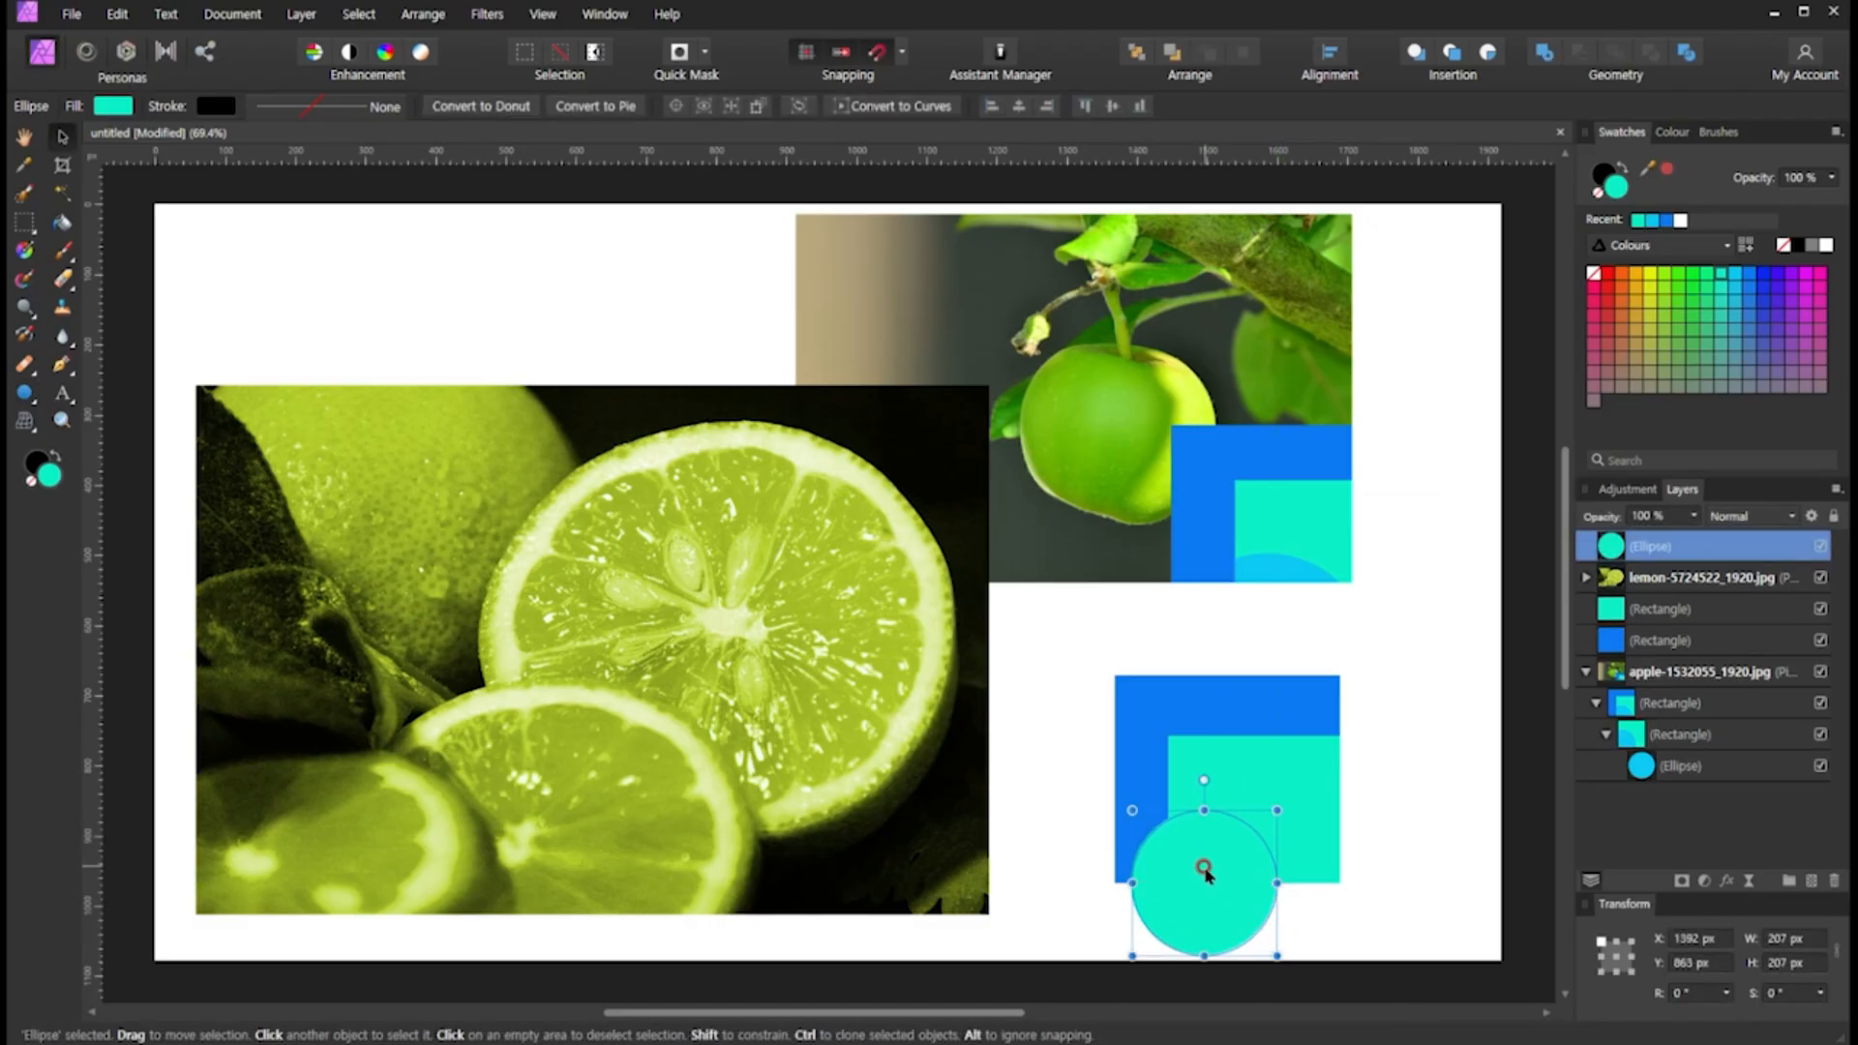
{"action": "left_click_drag", "start_coordinate": [1203, 862], "coordinate": [1218, 912]}
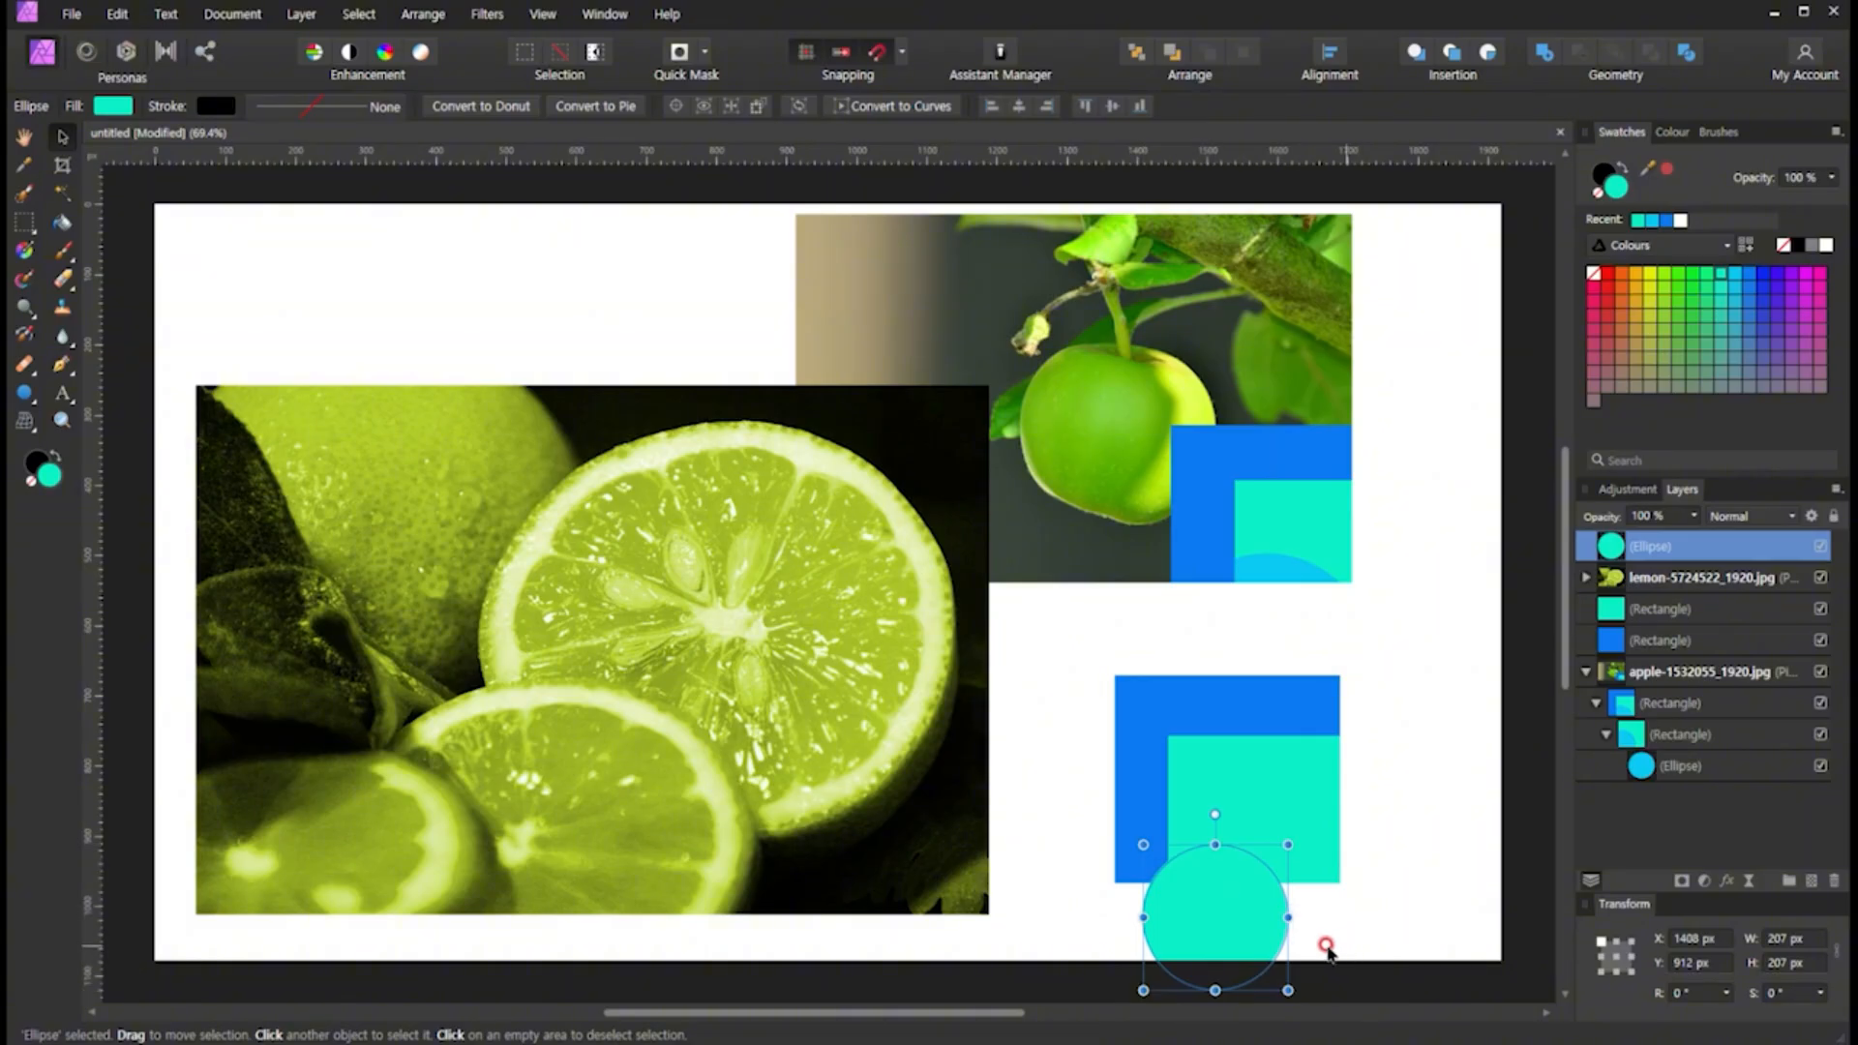
{"action": "left_click_drag", "start_coordinate": [1287, 990], "coordinate": [1317, 993]}
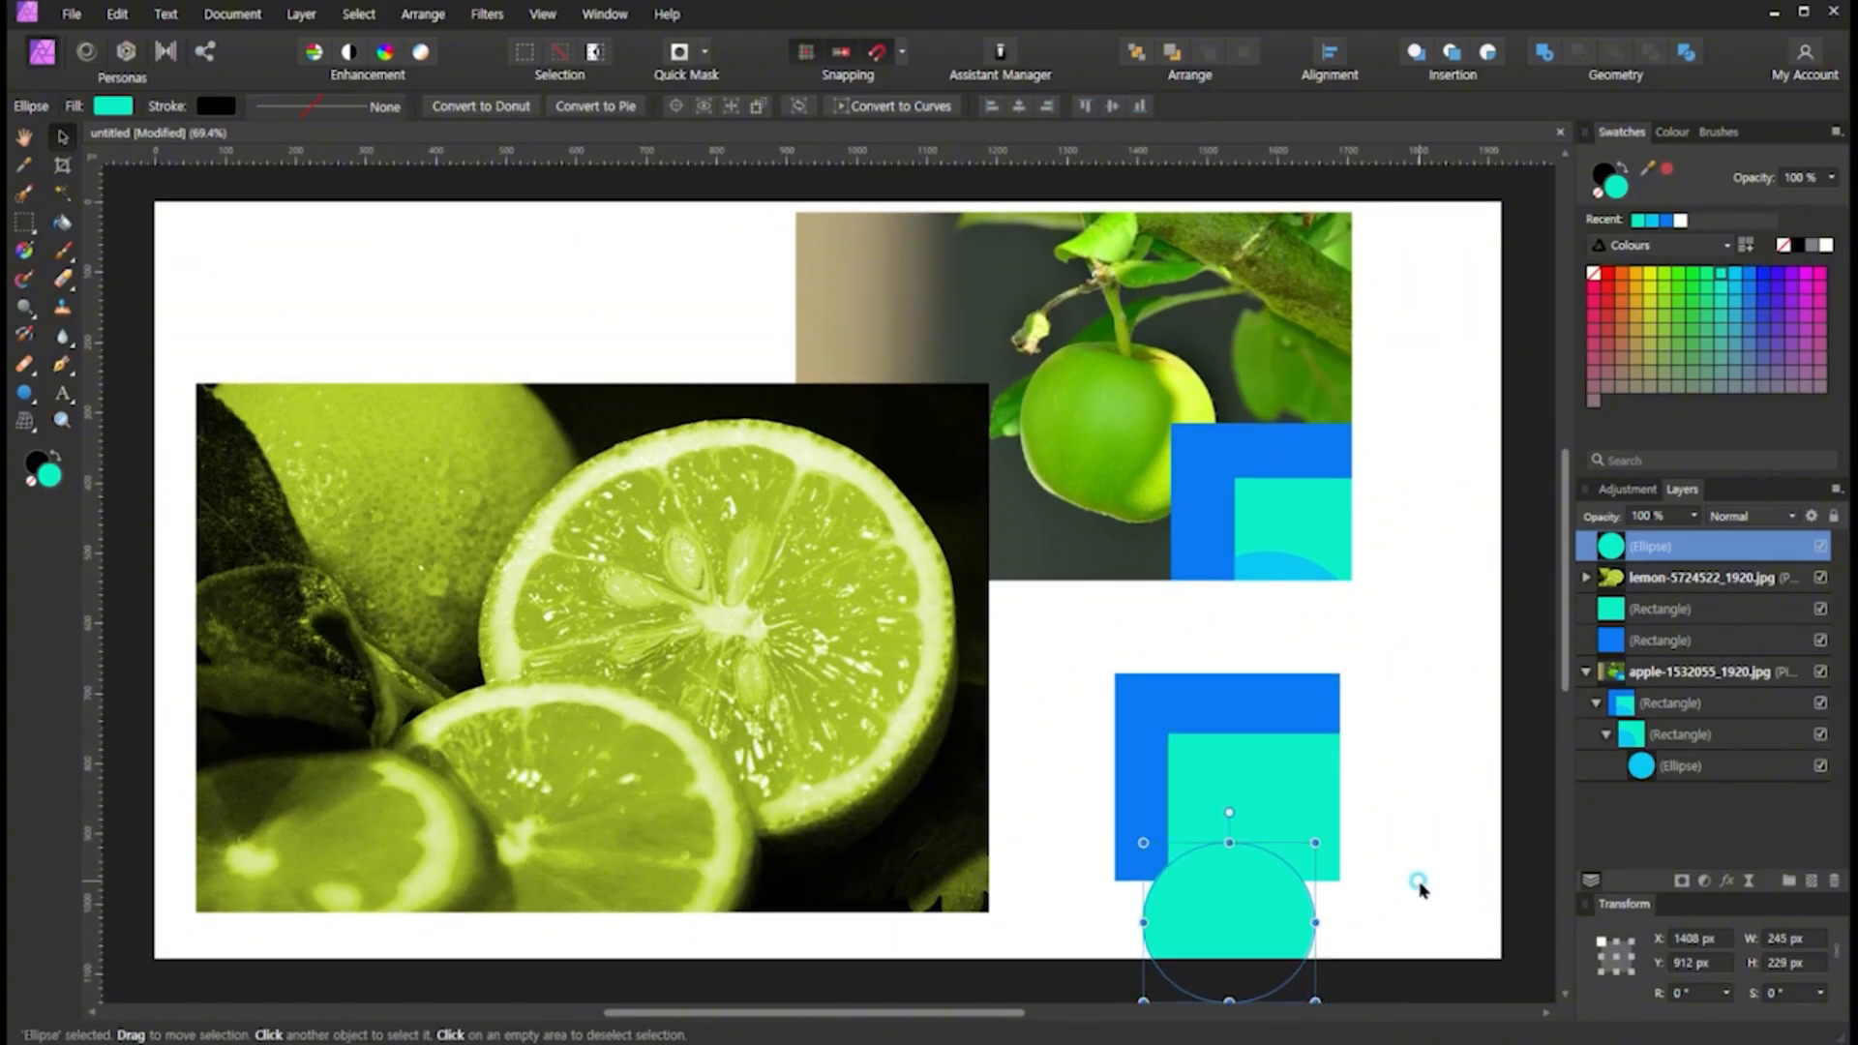
{"action": "left_click", "coordinate": [1418, 883]}
{"action": "left_click_drag", "start_coordinate": [1244, 915], "coordinate": [1243, 913]}
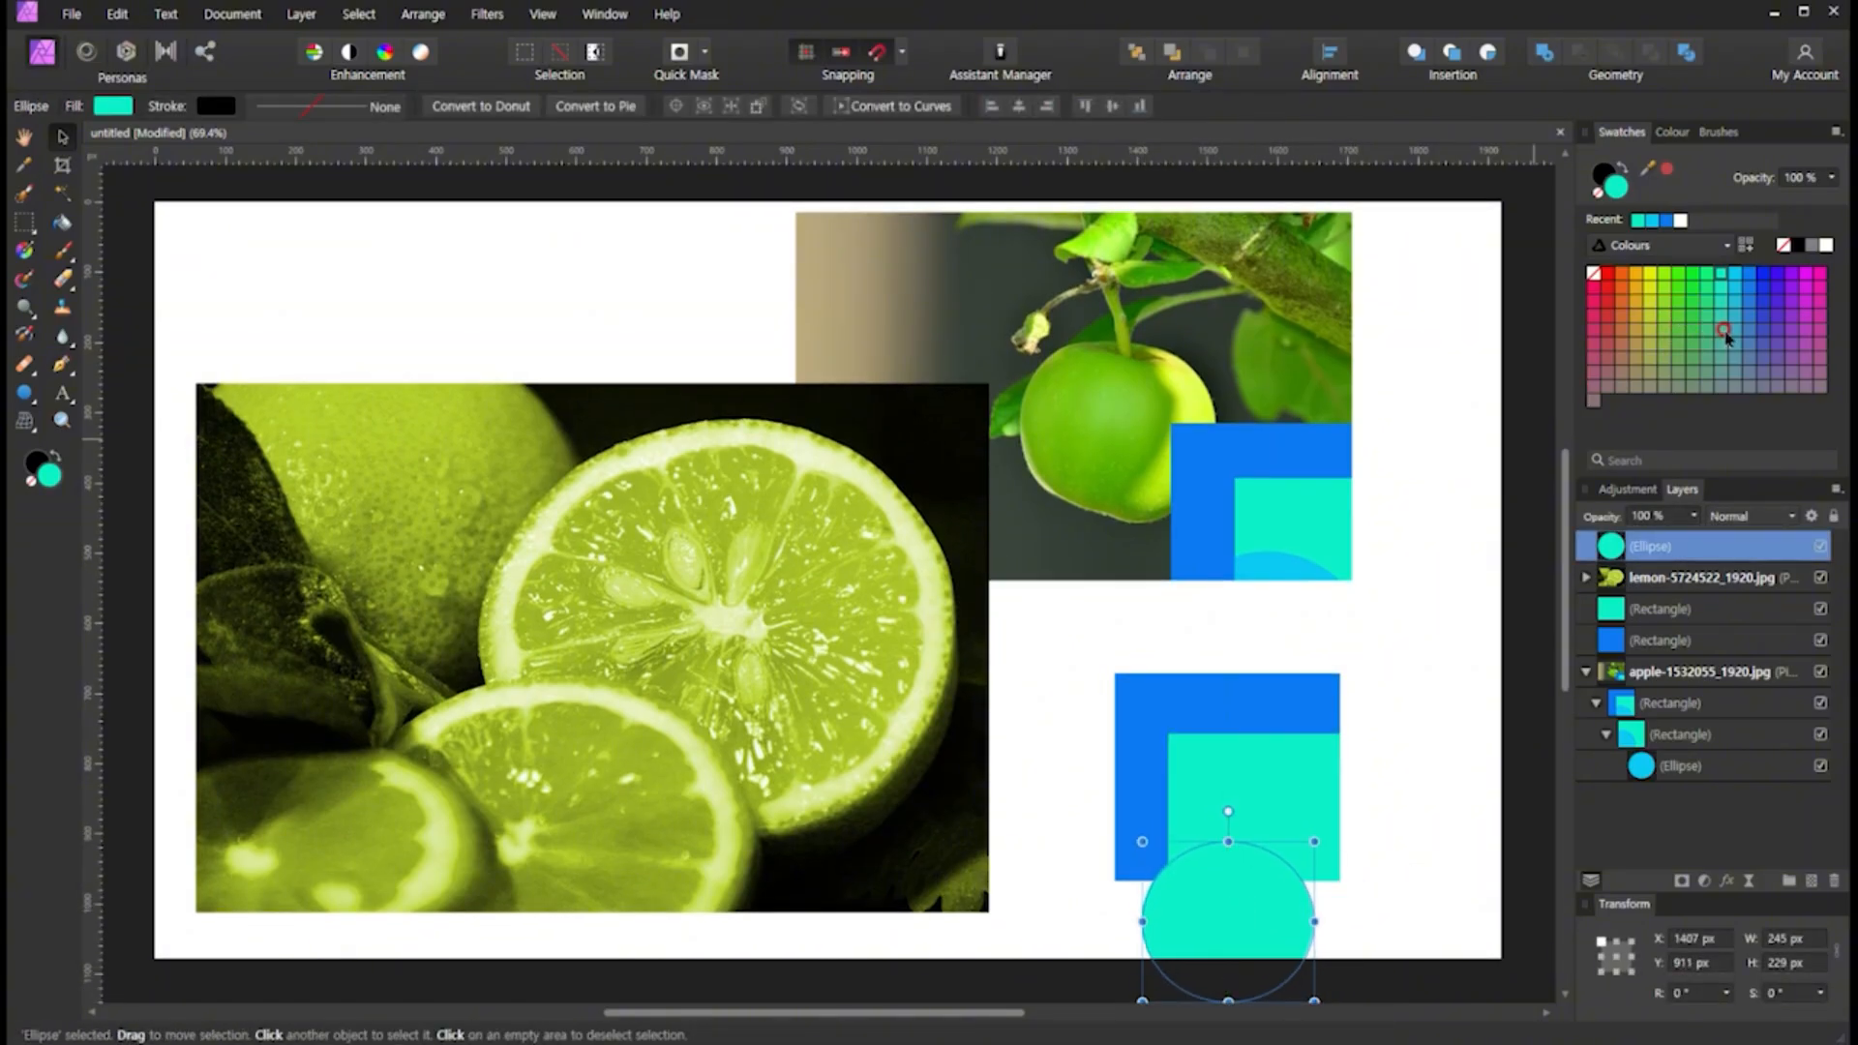
{"action": "left_click", "coordinate": [1752, 279]}
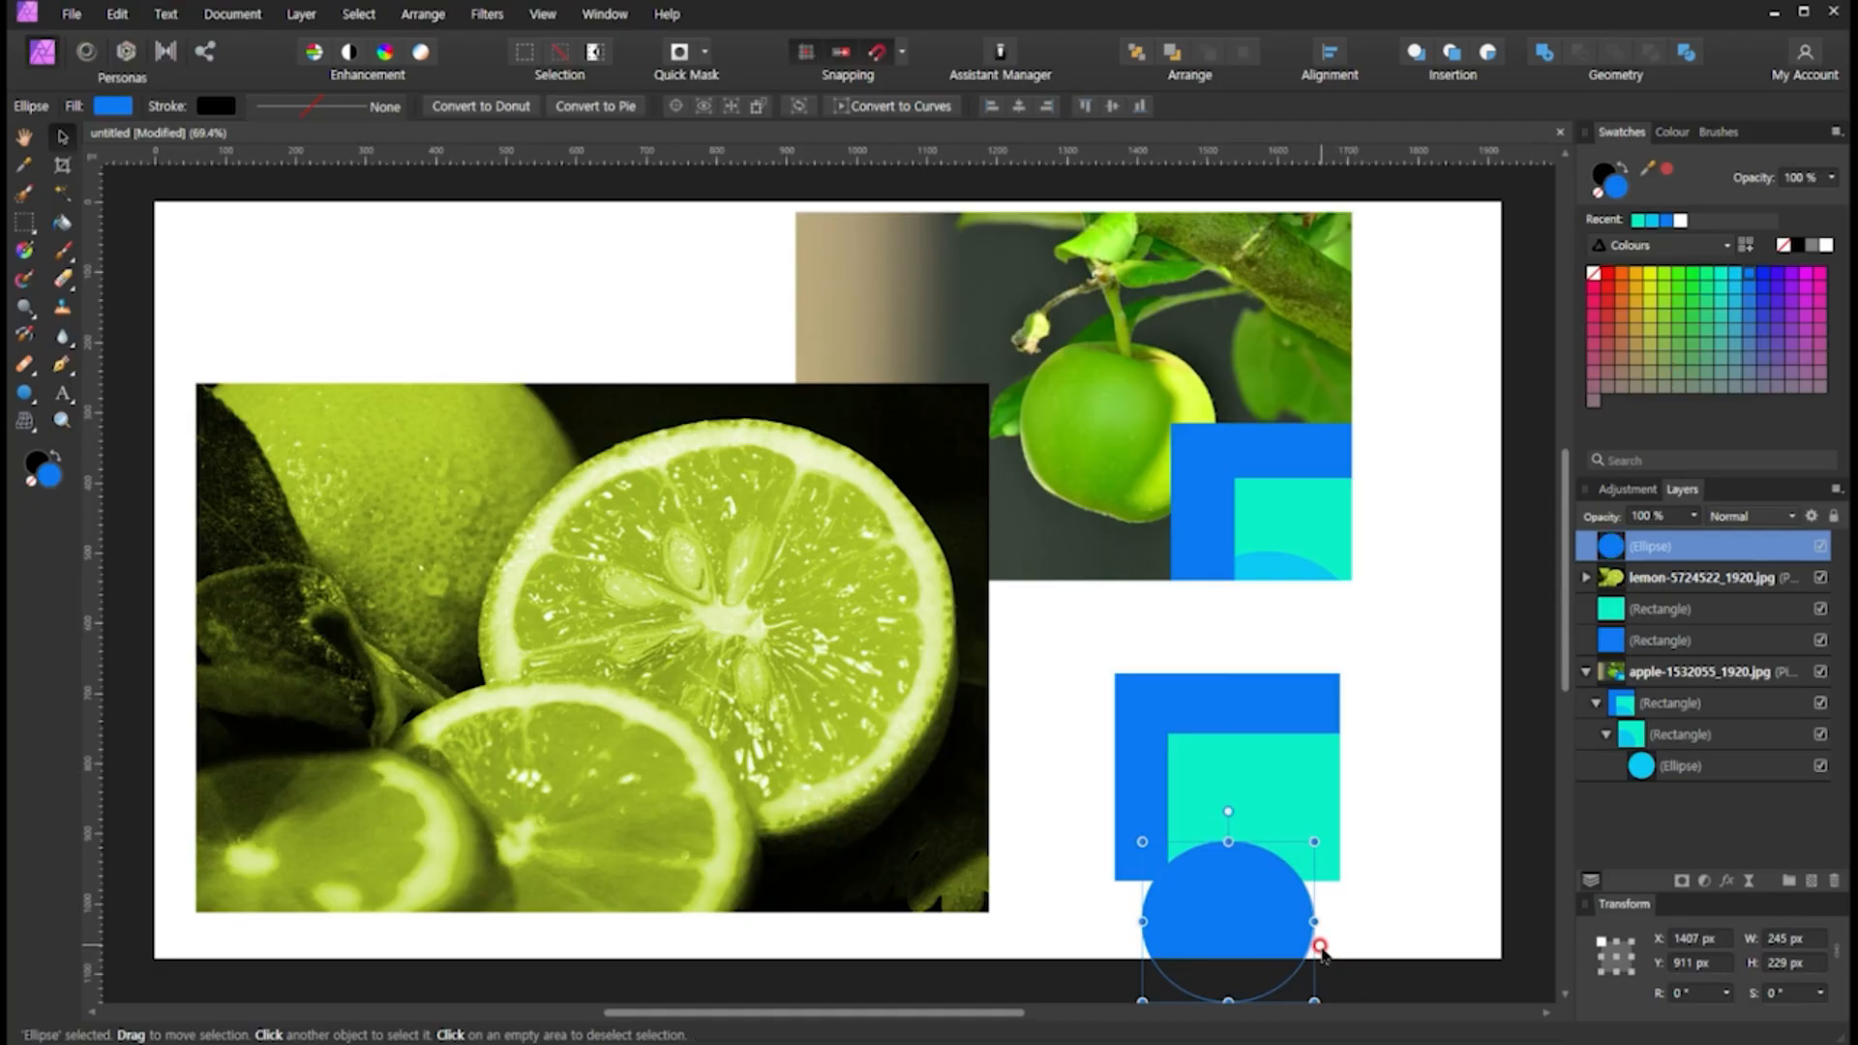
Divide the ellipse and the turquoise rectangle, and delete the ellipse part outside the rectangle
{"action": "left_click", "coordinate": [1257, 814], "text": "shift"}
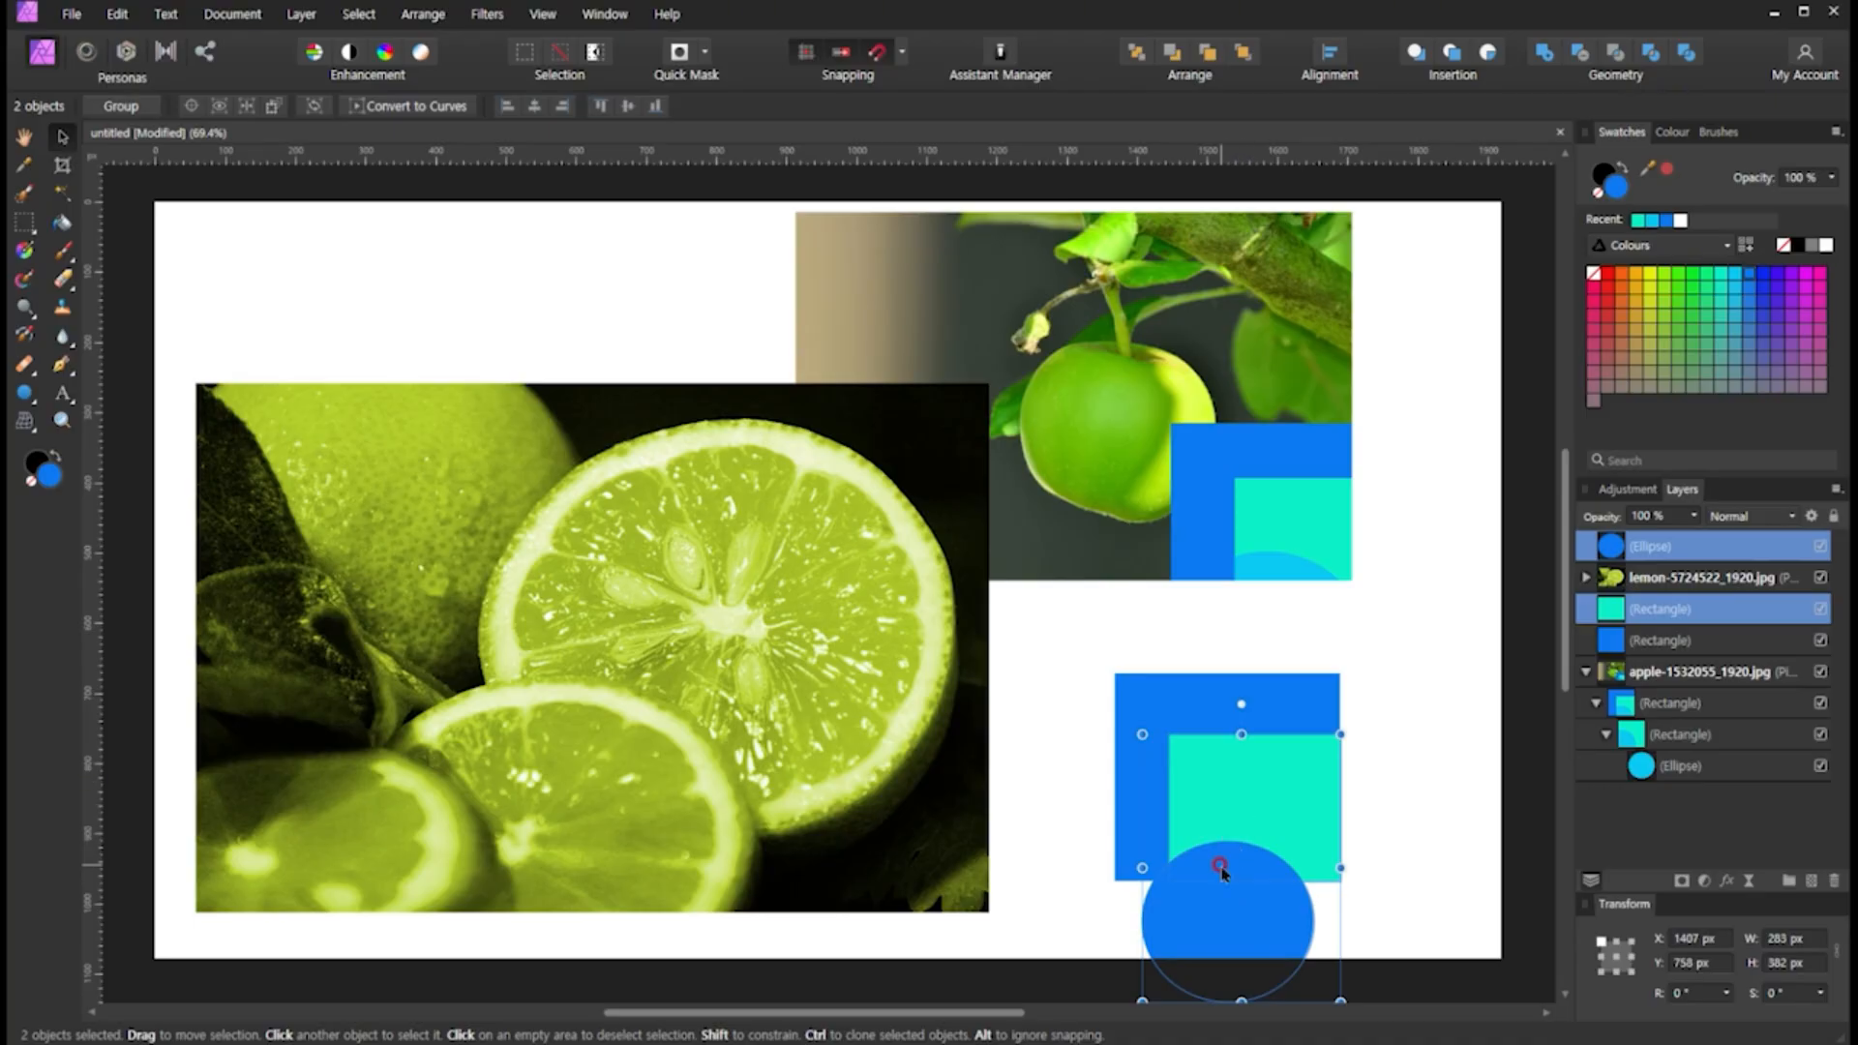
{"action": "left_click", "coordinate": [1687, 54]}
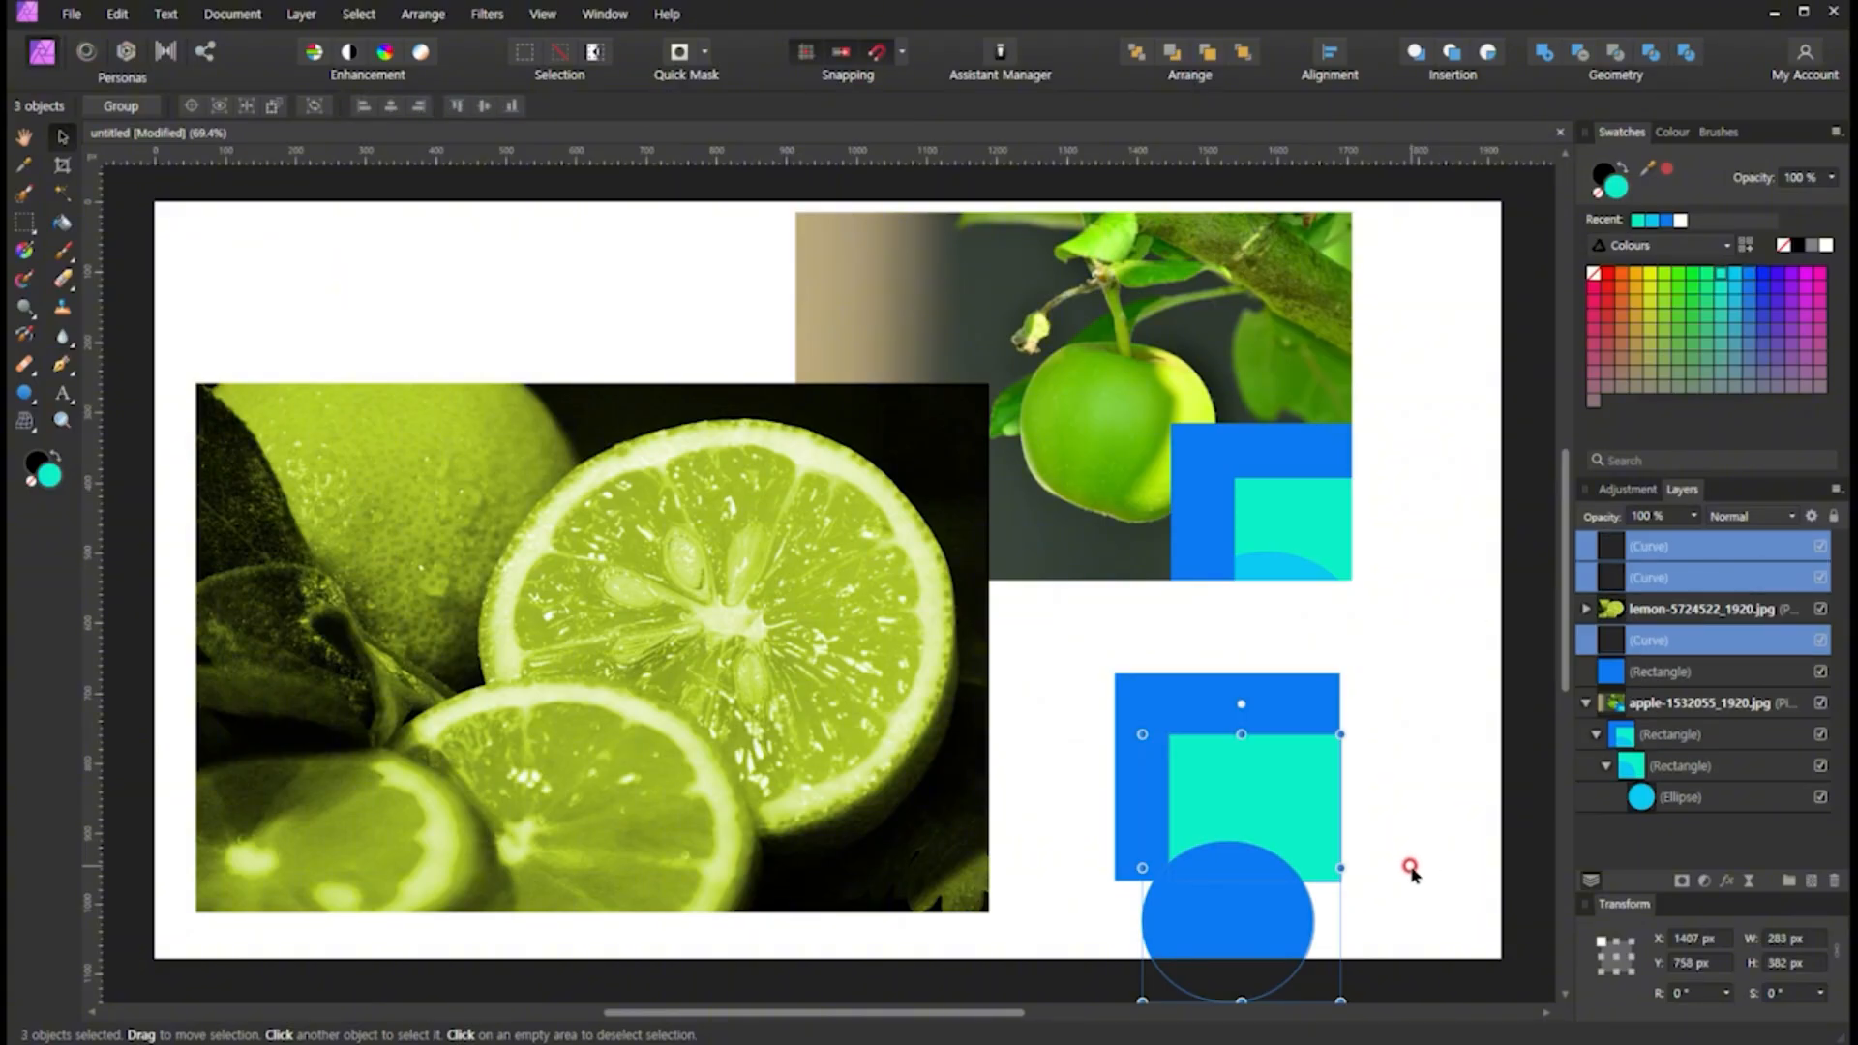
{"action": "left_click", "coordinate": [1234, 961]}
{"action": "left_click_drag", "start_coordinate": [1235, 961], "coordinate": [975, 888]}
{"action": "key", "text": "Delete"}
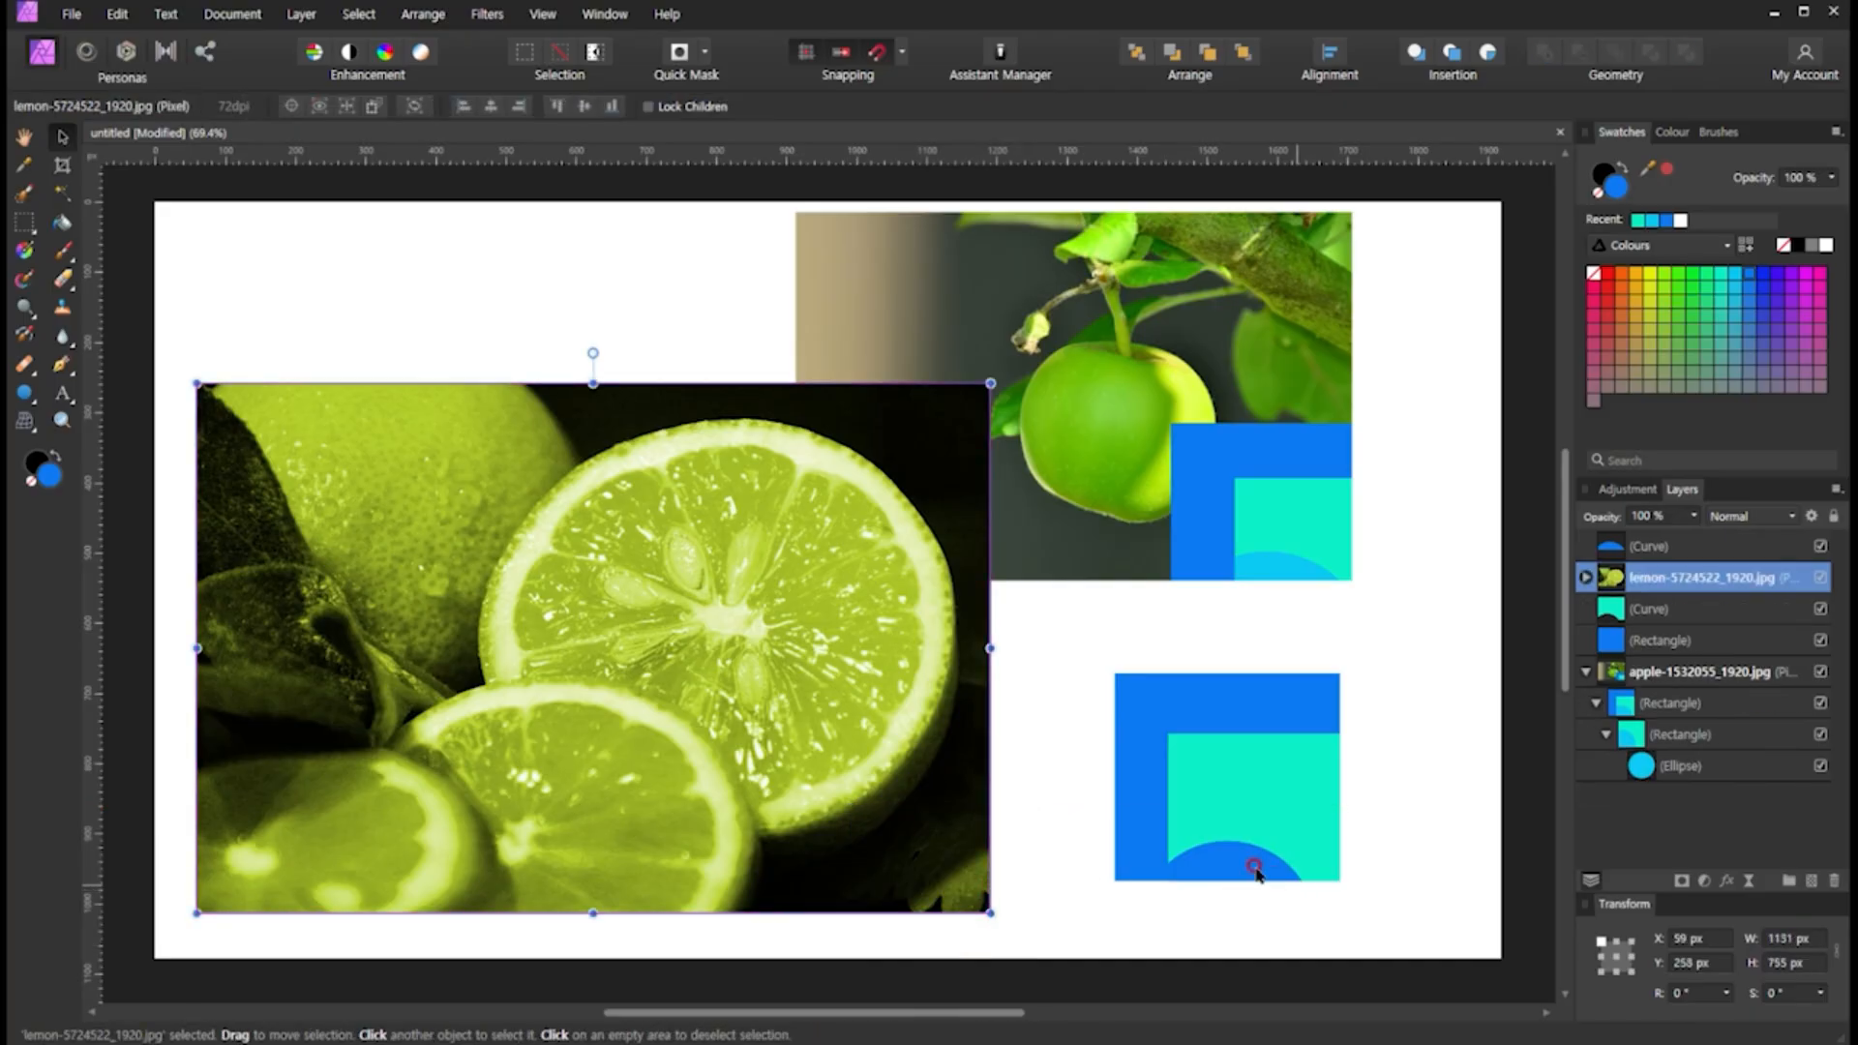
Fill the remaining curved segment inside the turquoise shape with light blue and clear the selection
{"action": "left_click", "coordinate": [1256, 869]}
{"action": "left_click", "coordinate": [1725, 275]}
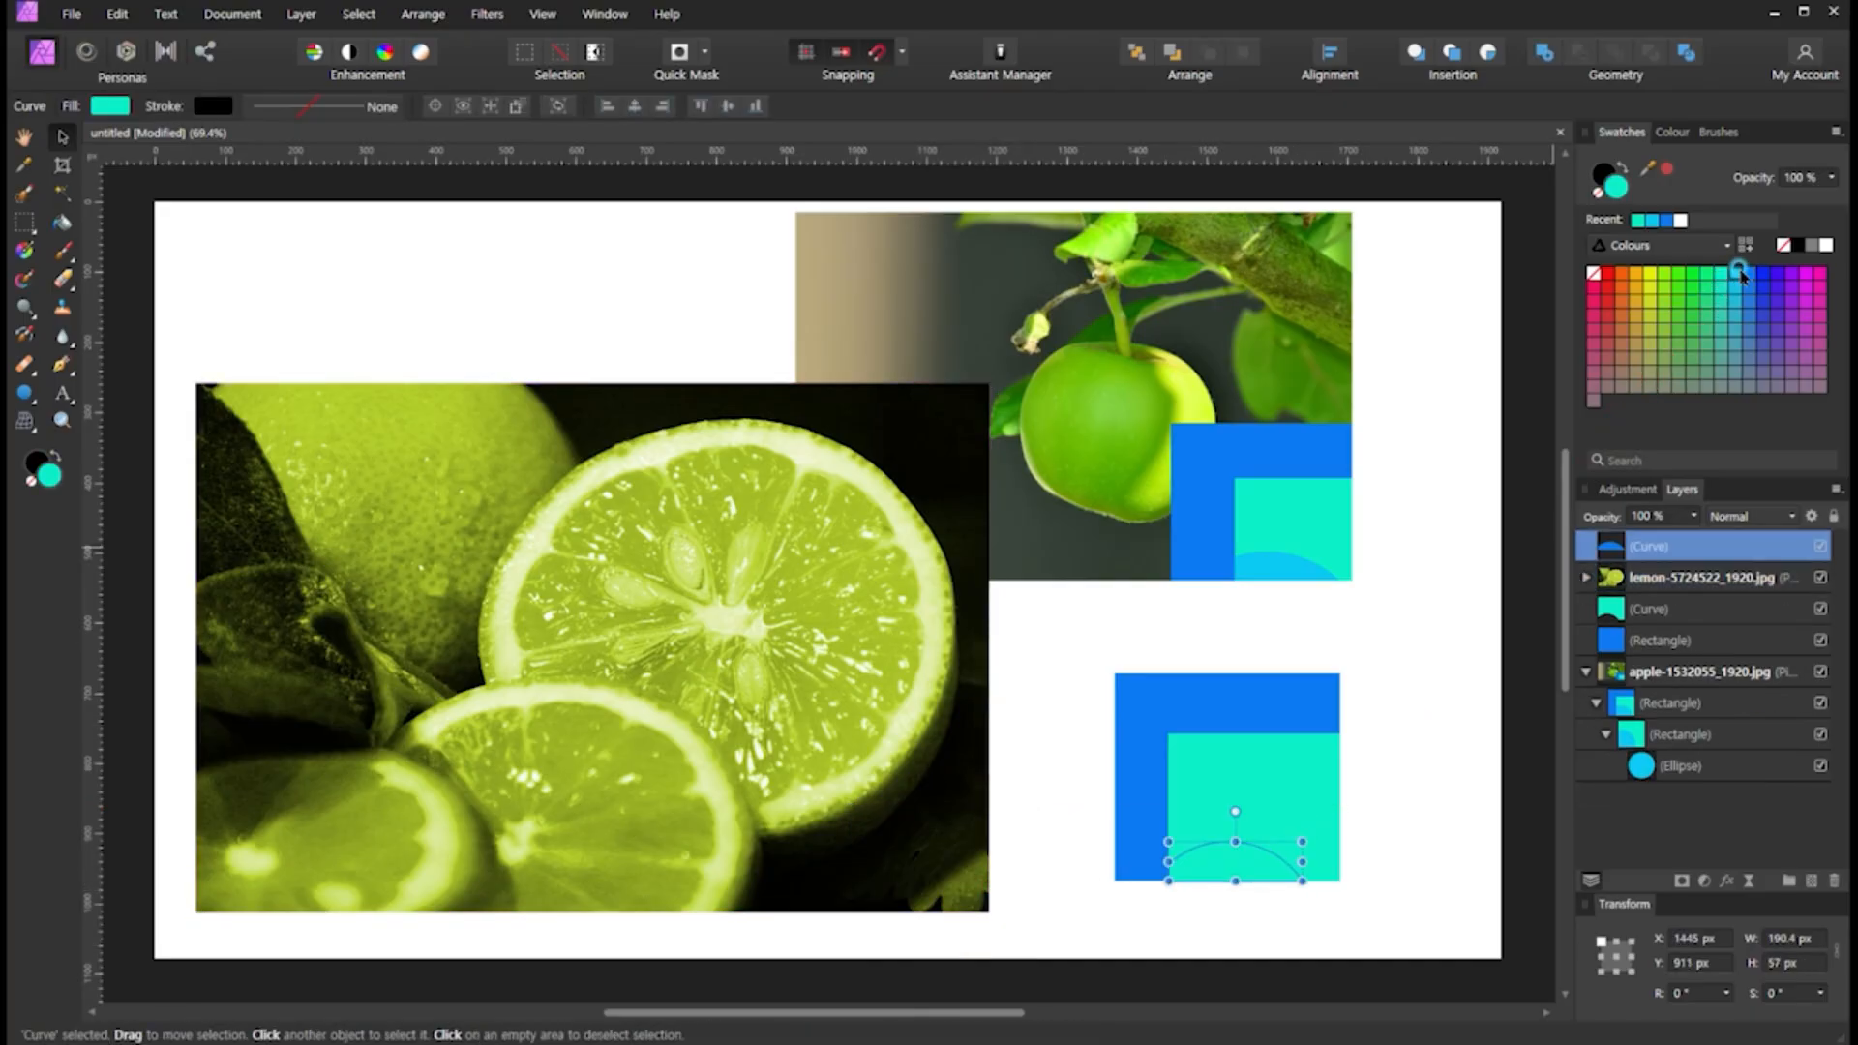
{"action": "left_click", "coordinate": [1437, 717]}
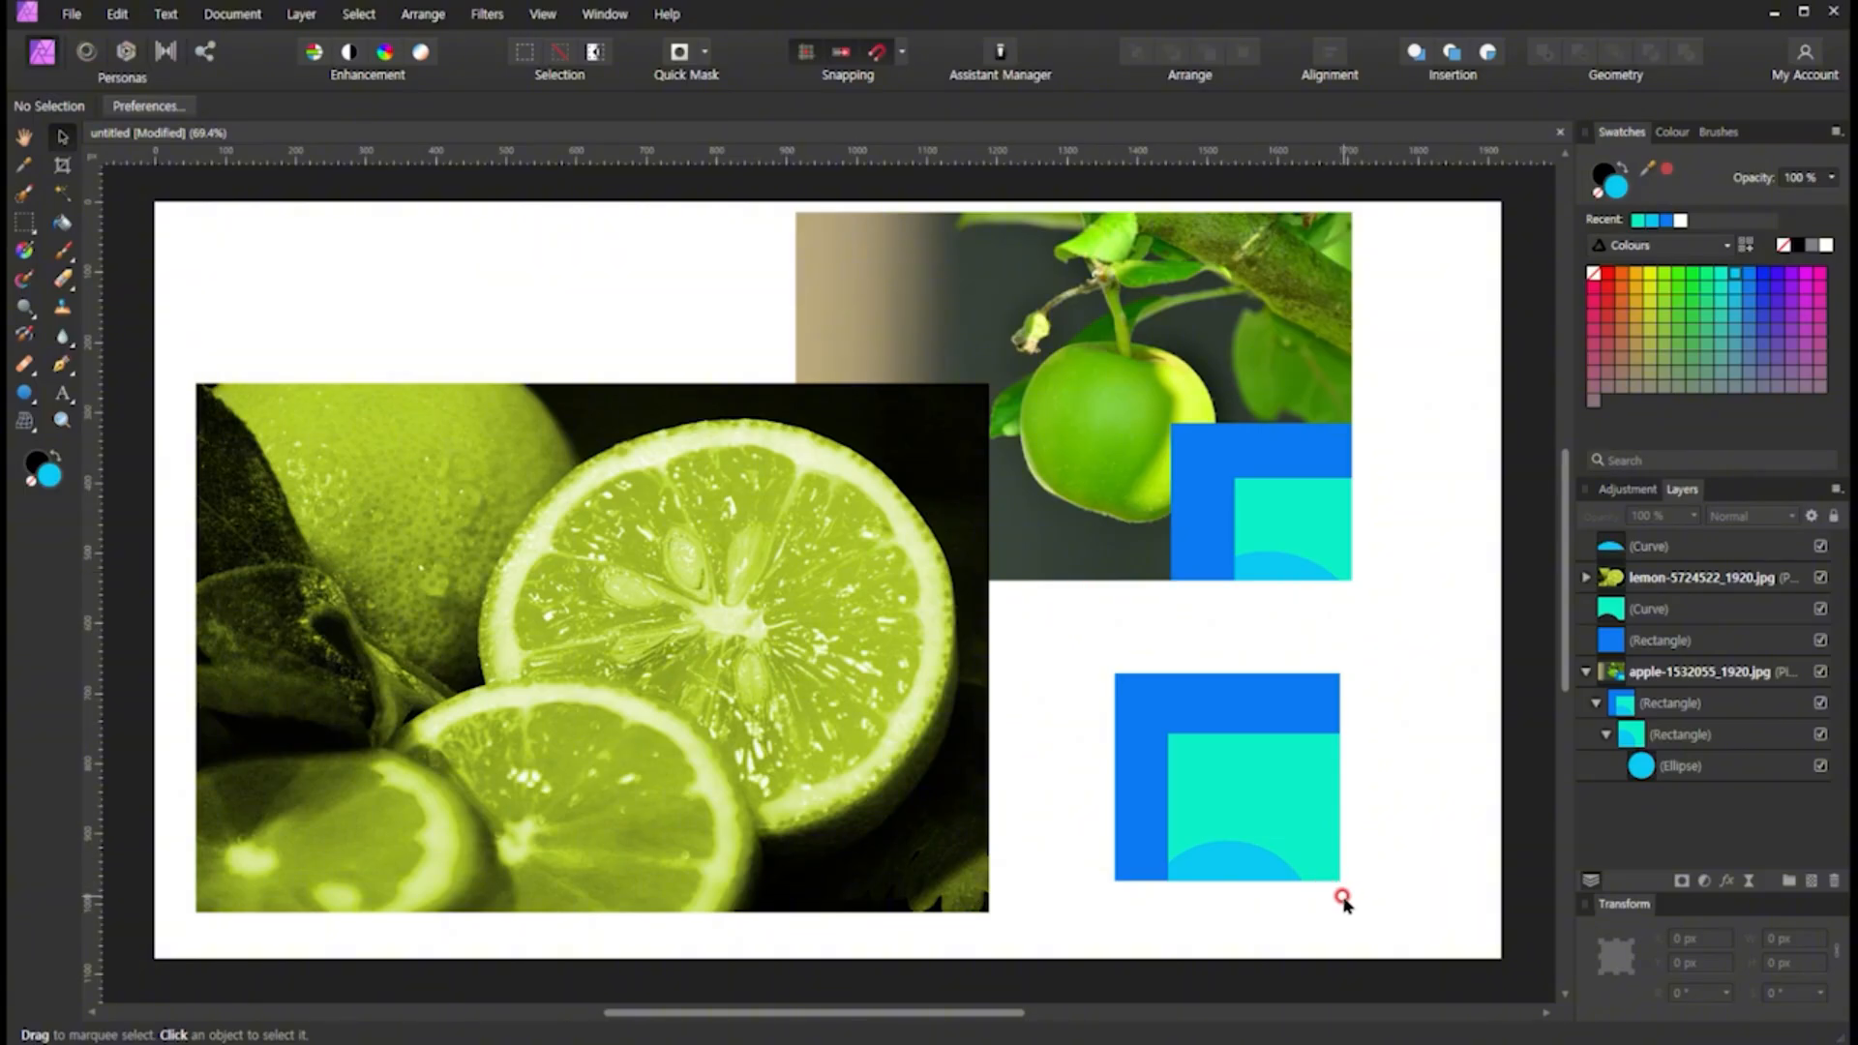
Move the light-blue curved segment about 27 px to the right along the turquoise shape's lower edge and clear the selection
{"action": "left_click", "coordinate": [1240, 863]}
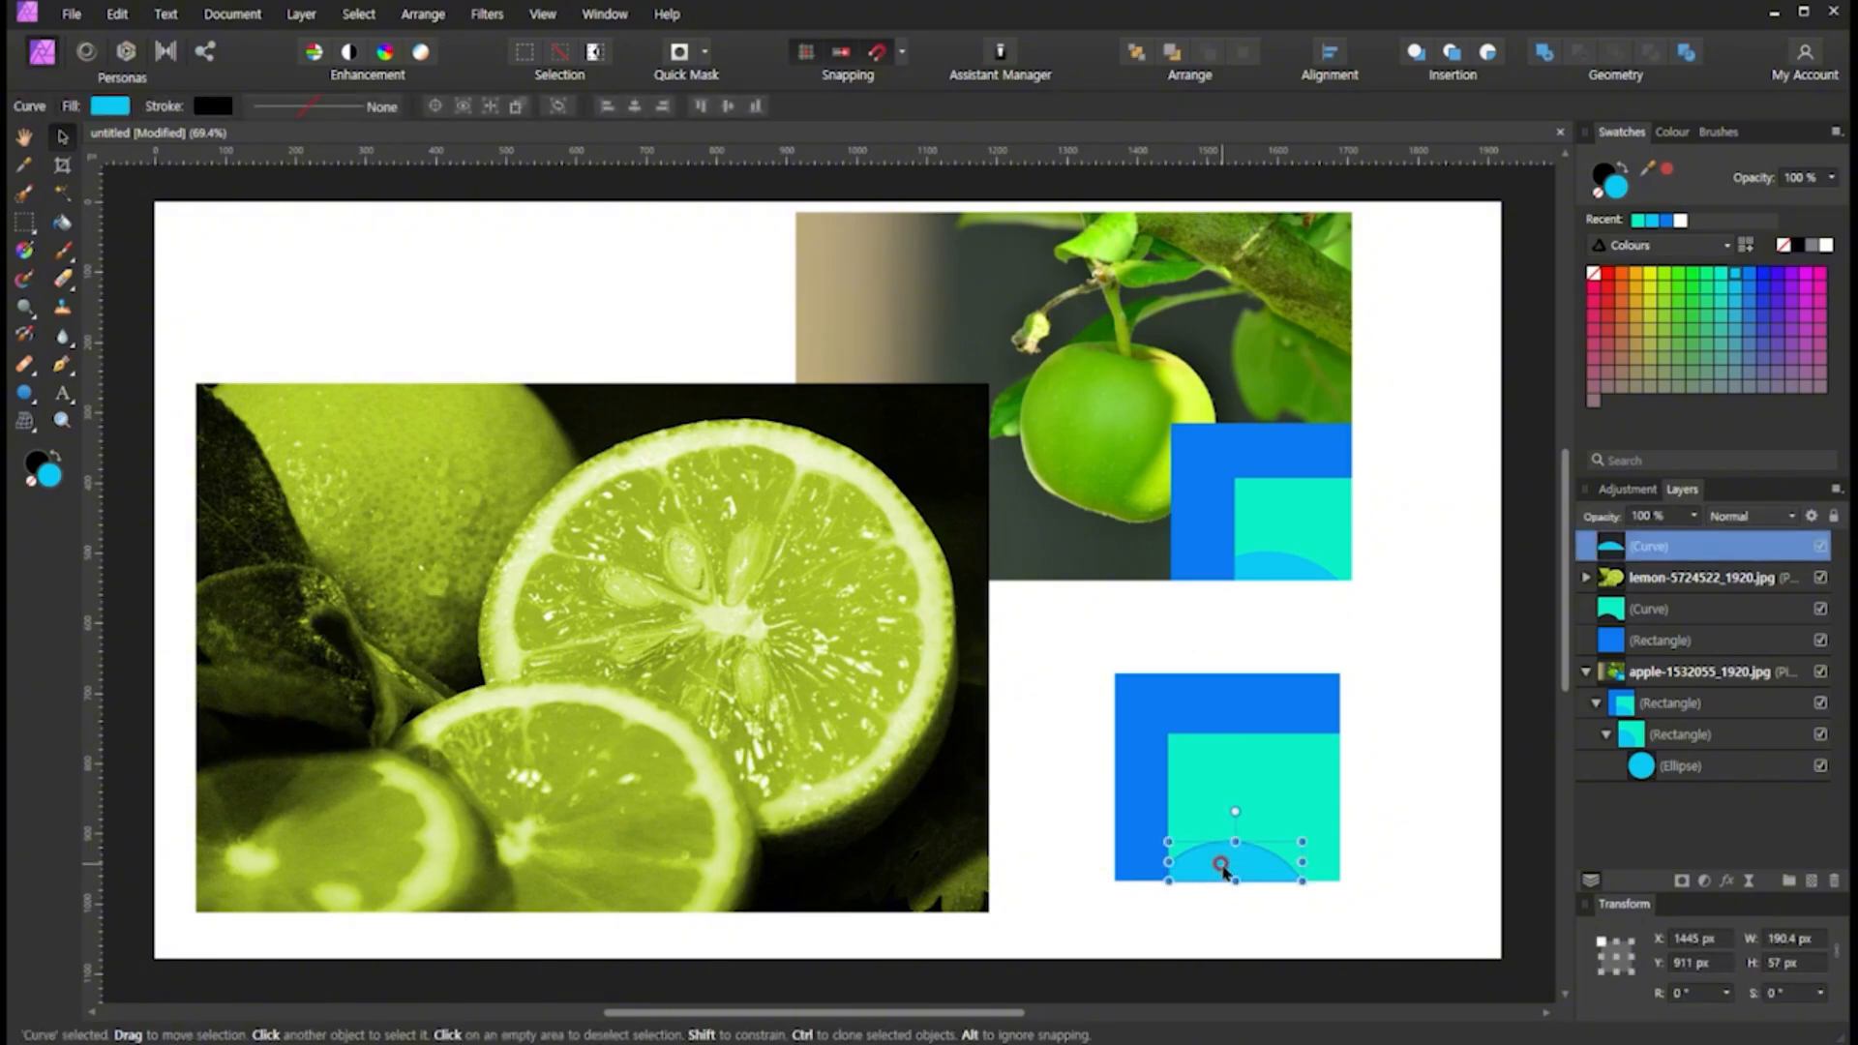
{"action": "left_click_drag", "start_coordinate": [1242, 870], "coordinate": [1248, 871]}
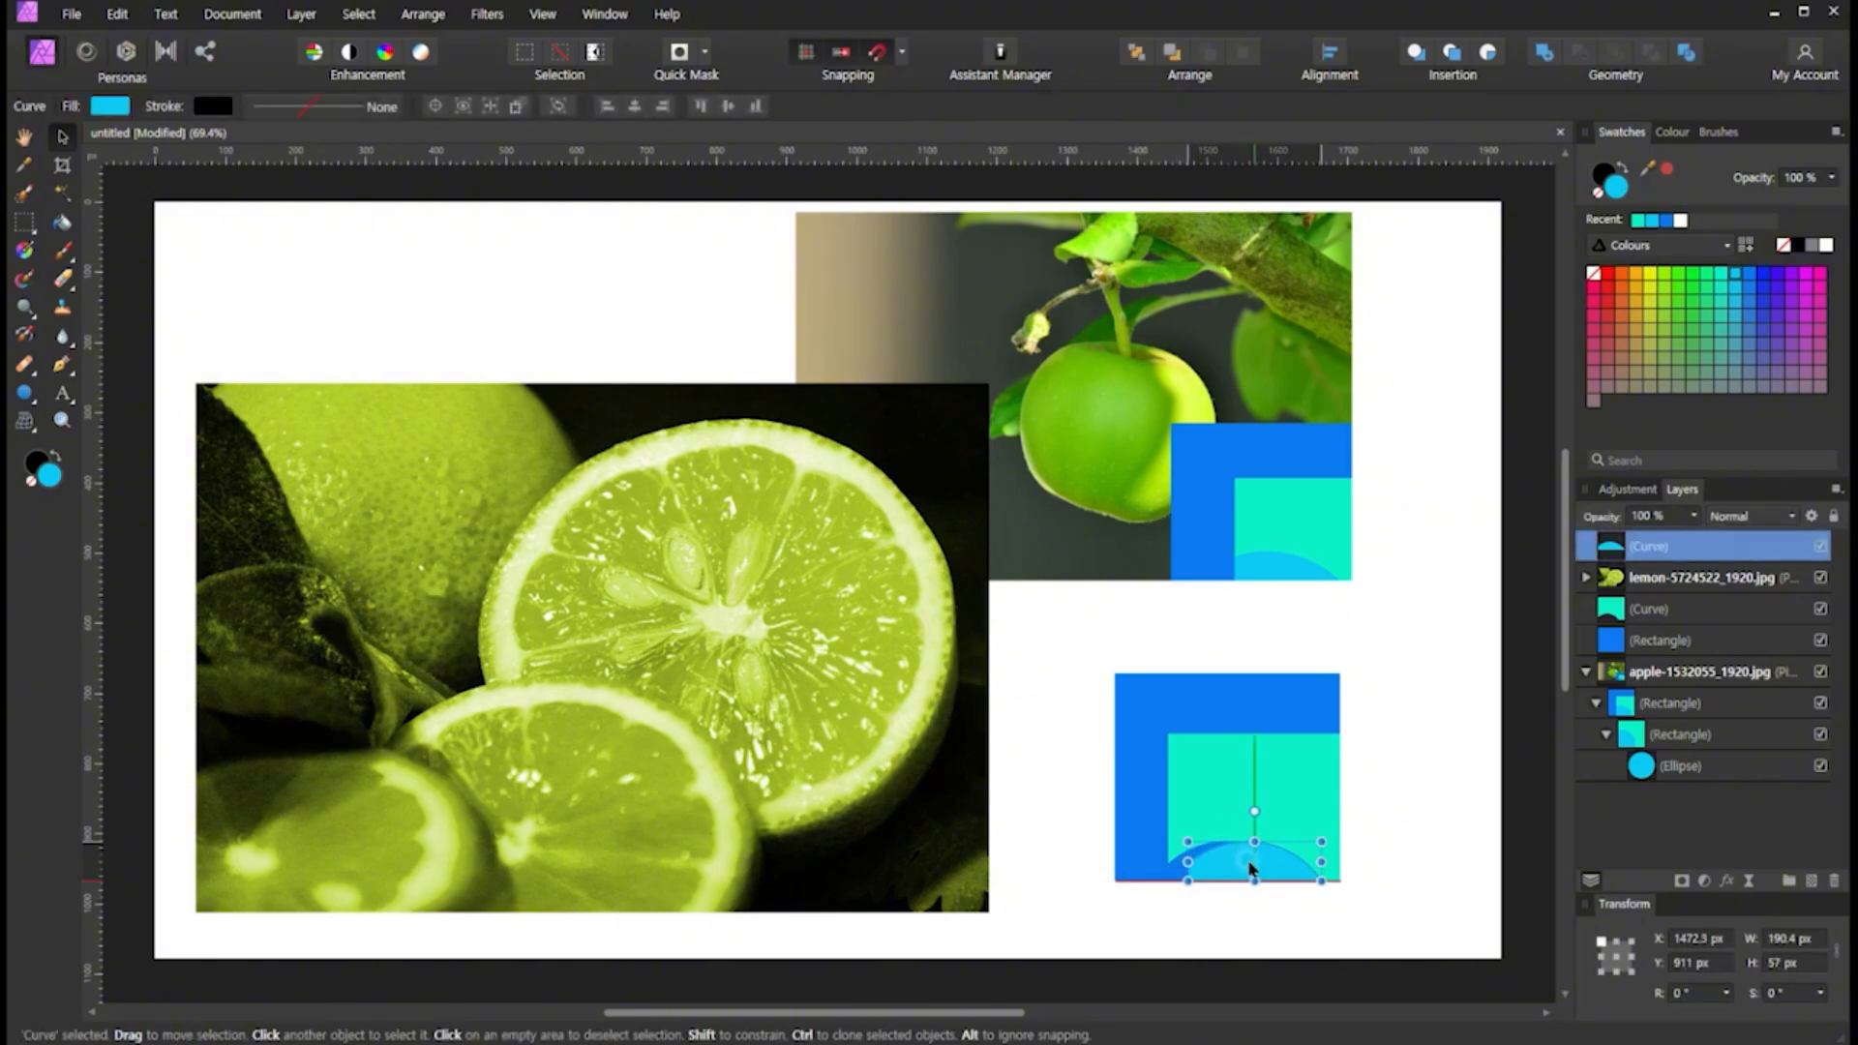
{"action": "left_click", "coordinate": [1398, 850]}
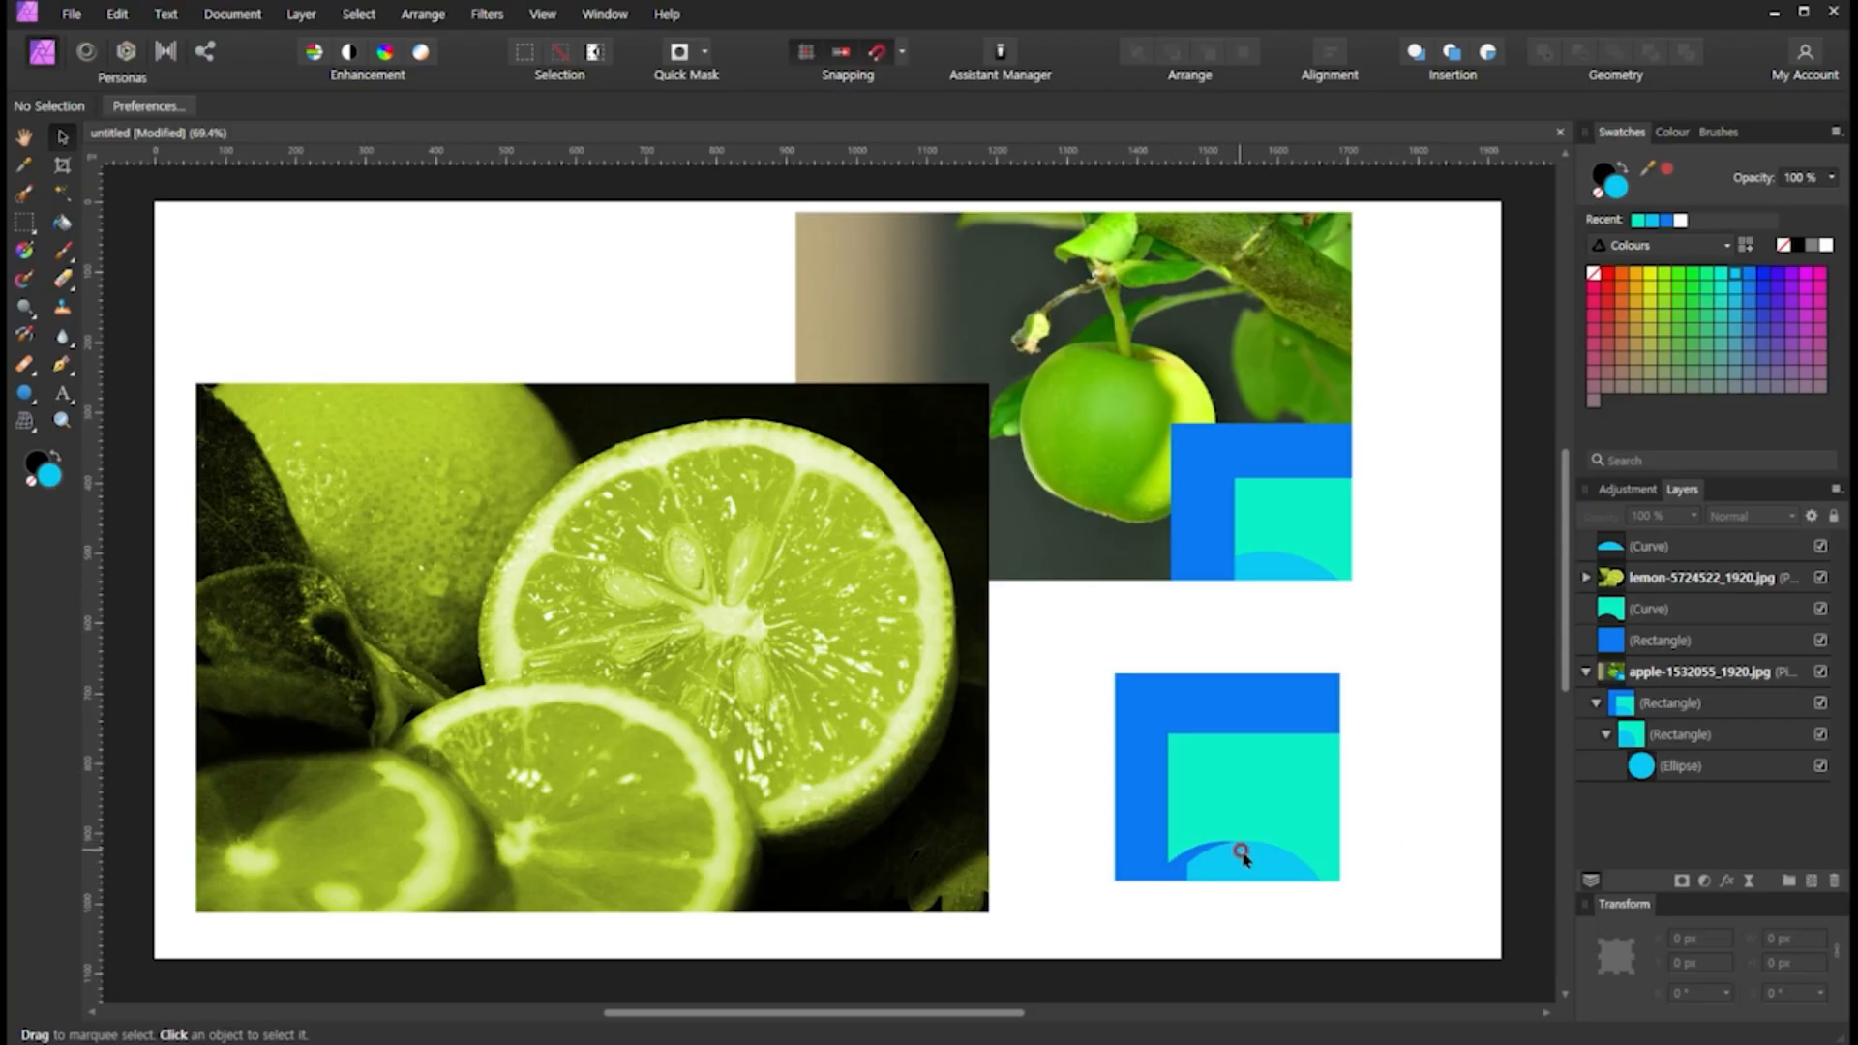
Delete the light-blue curved segment and draw a light-blue circle about 215 px wide overlapping the turquoise shape's lower edge
{"action": "left_click", "coordinate": [1268, 871]}
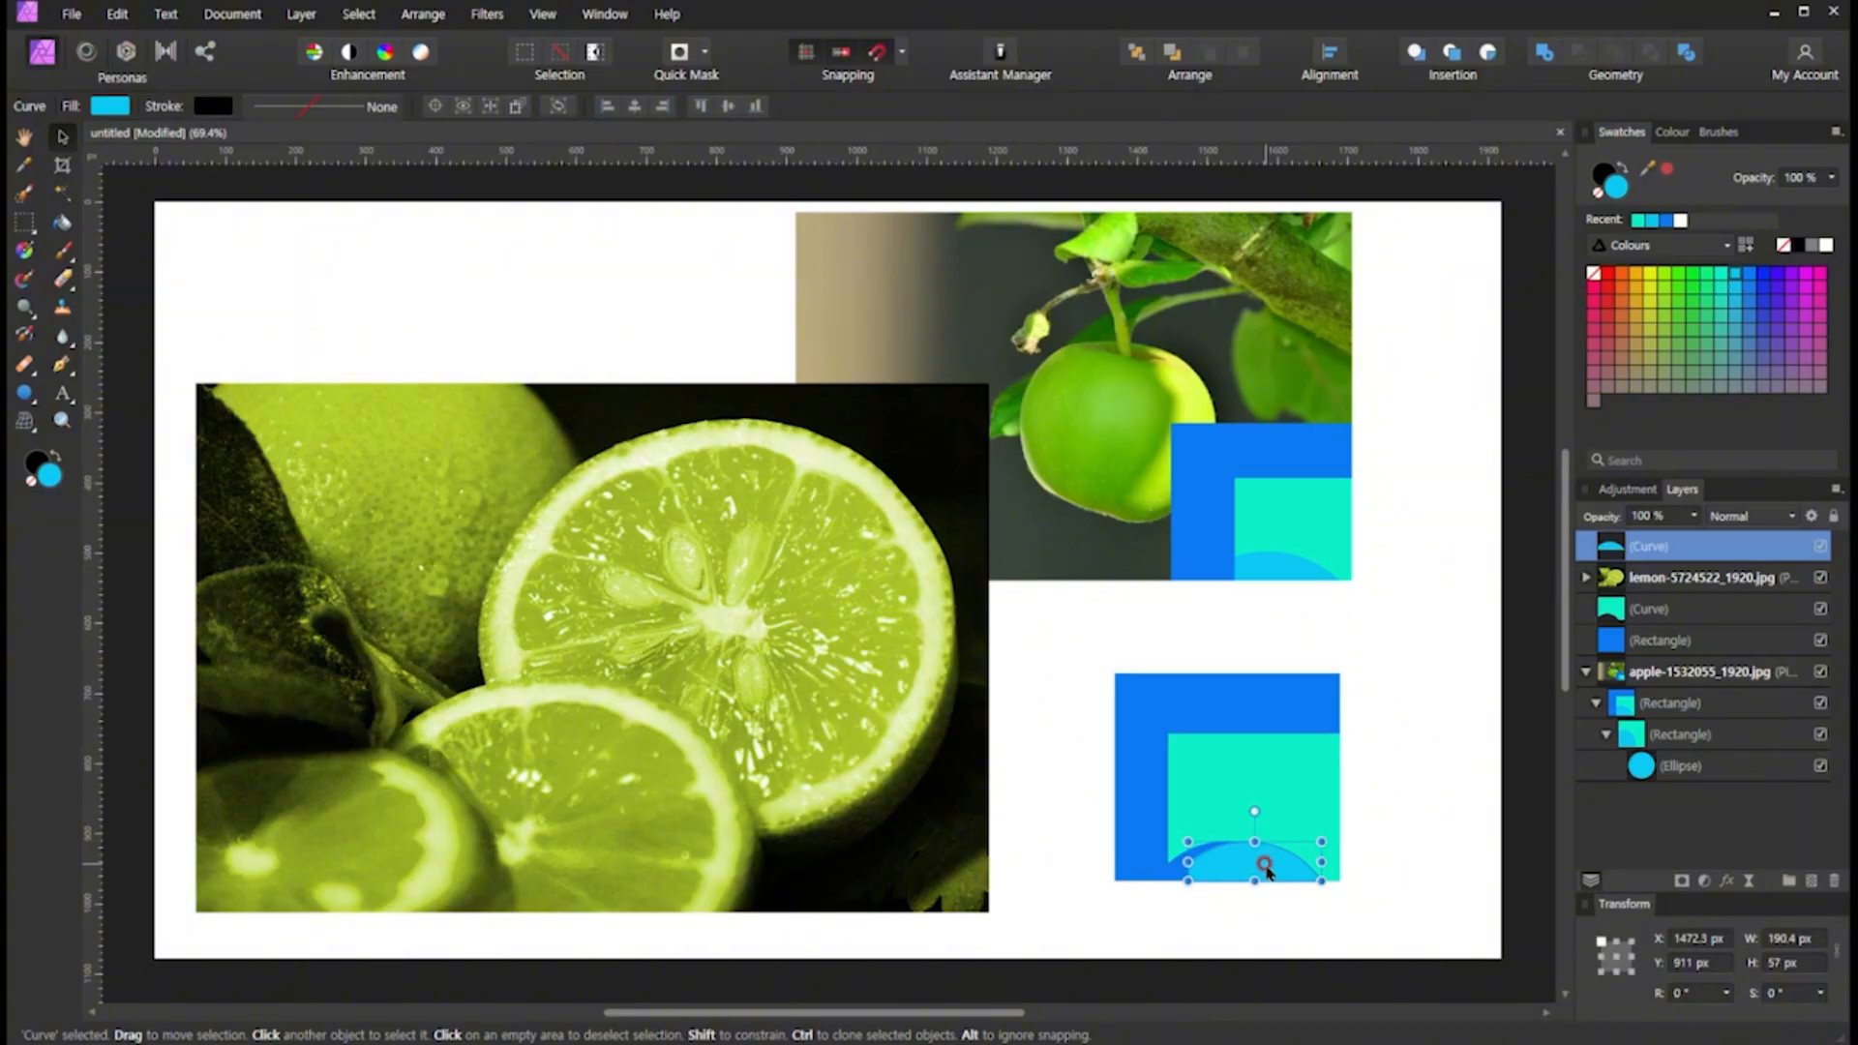
{"action": "key", "text": "Delete"}
{"action": "left_click", "coordinate": [24, 392]}
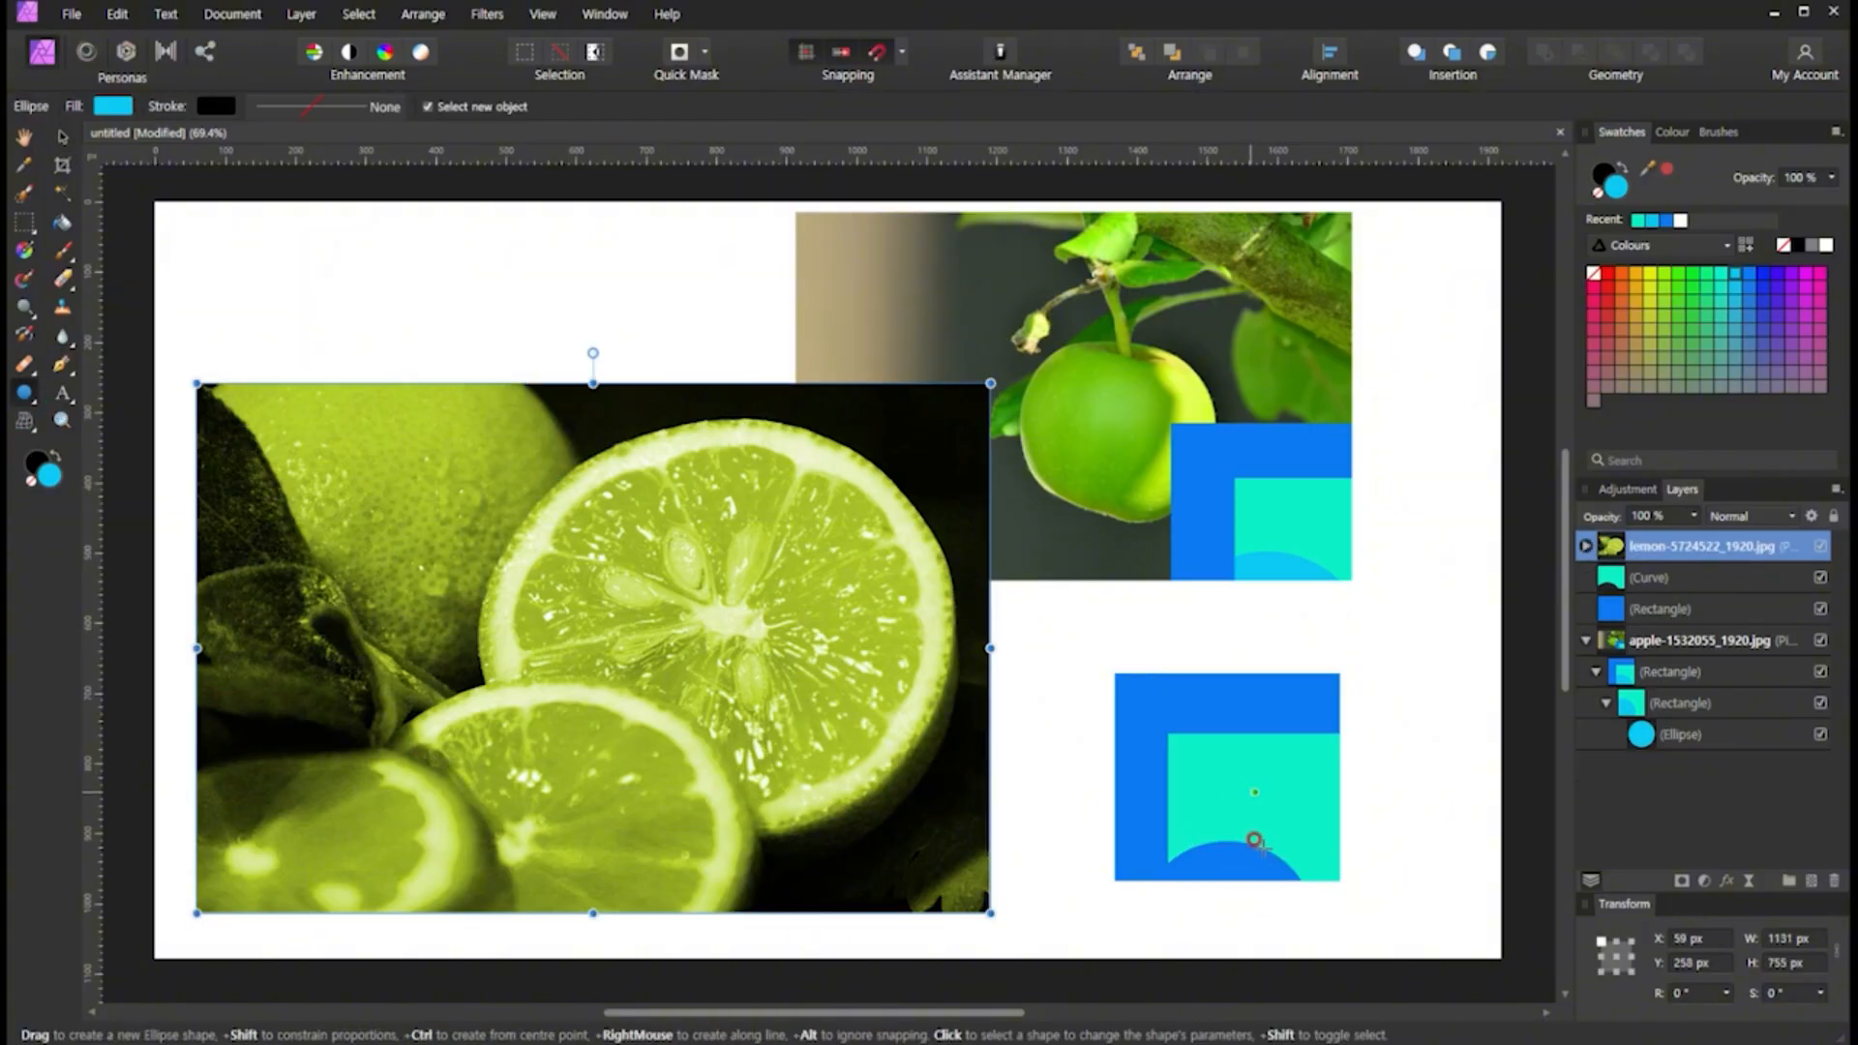
{"action": "left_click_drag", "start_coordinate": [1161, 815], "coordinate": [1227, 929]}
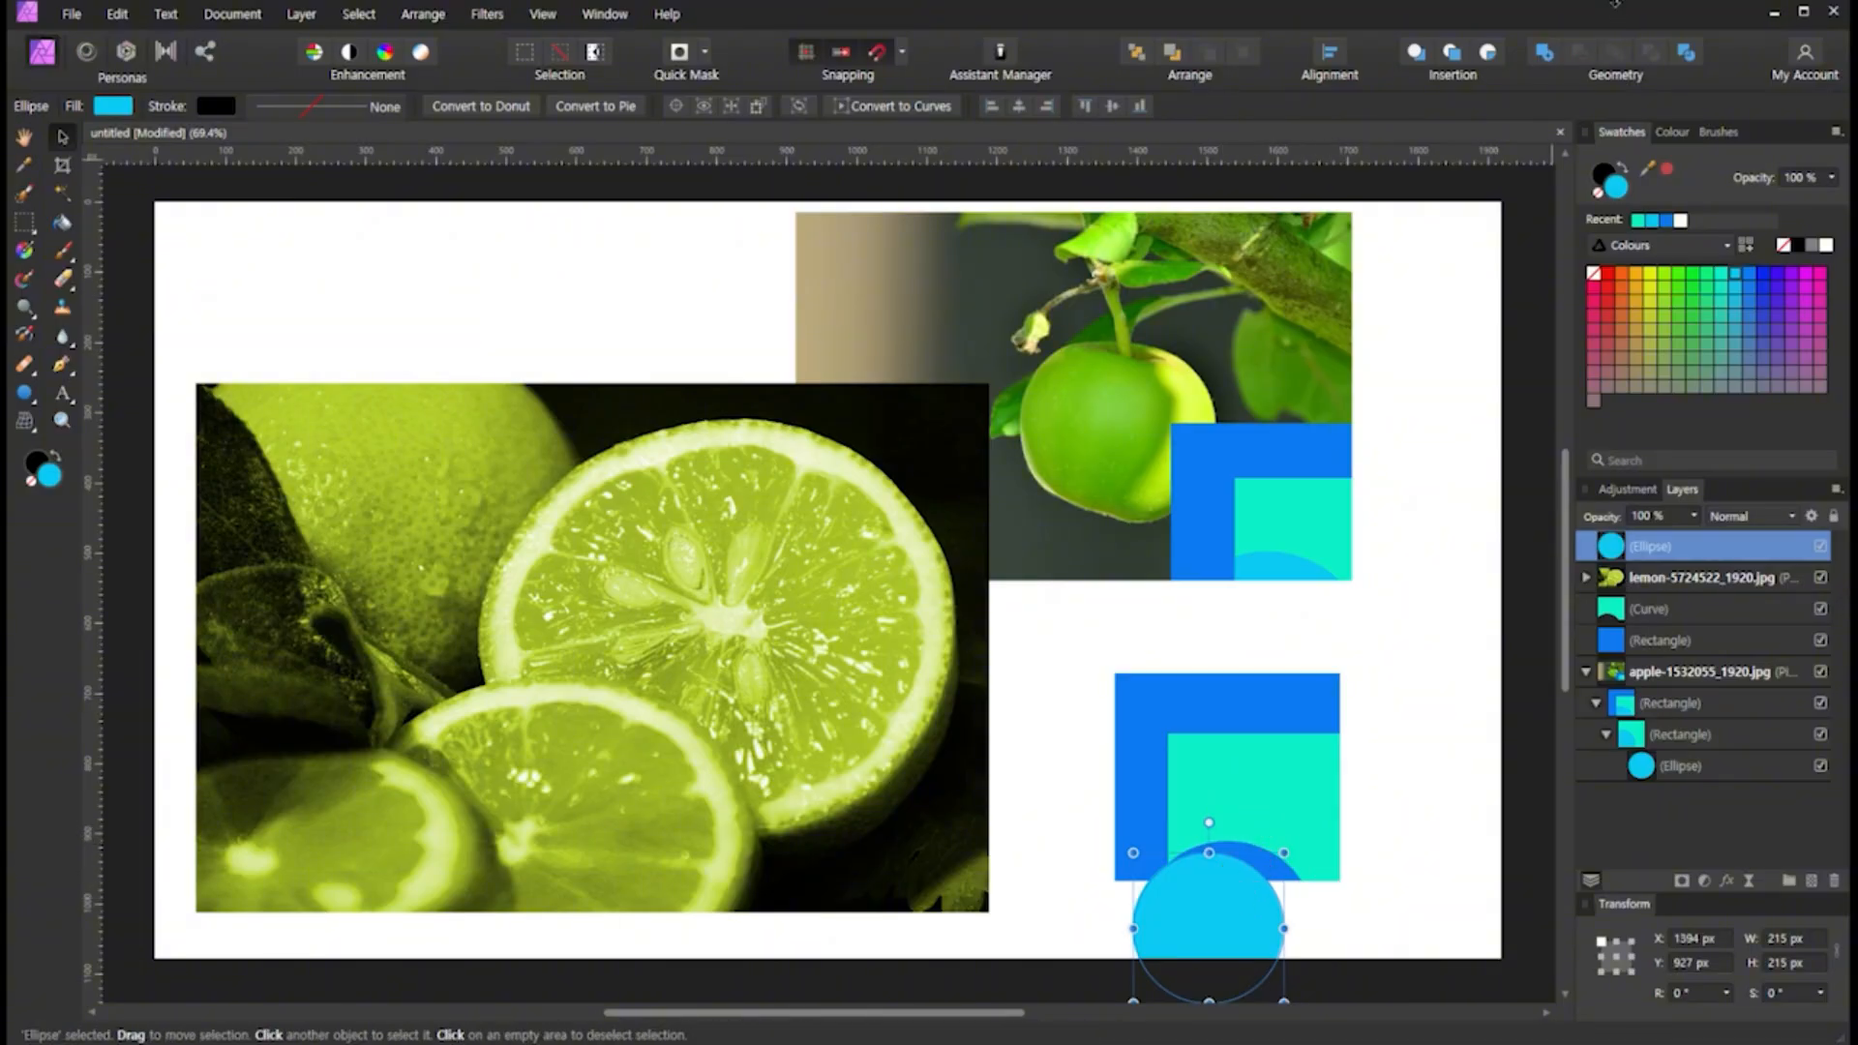
Delete the new circle, the turquoise curve and the separate blue rectangle together, and undo the deletion
{"action": "left_click", "coordinate": [1281, 833]}
{"action": "left_click", "coordinate": [1210, 904], "text": "shift"}
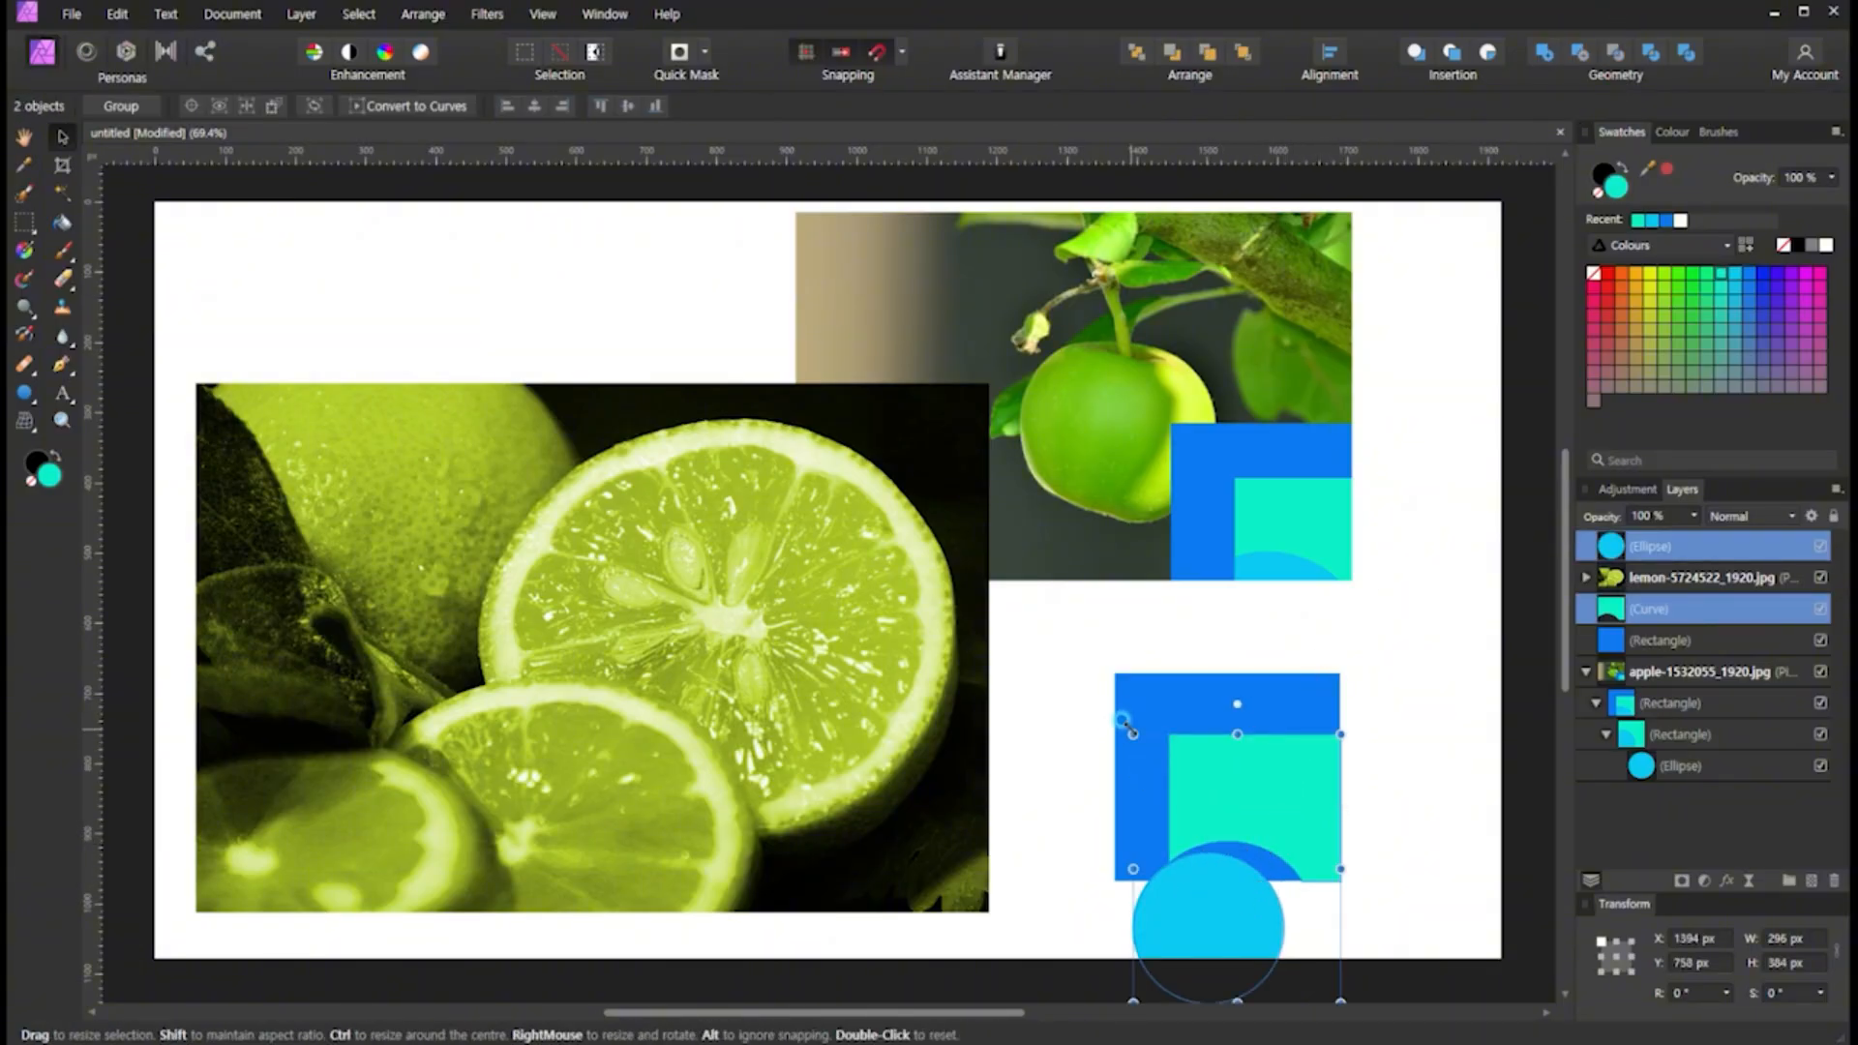
{"action": "left_click", "coordinate": [1186, 688], "text": "shift"}
{"action": "key", "text": "Delete"}
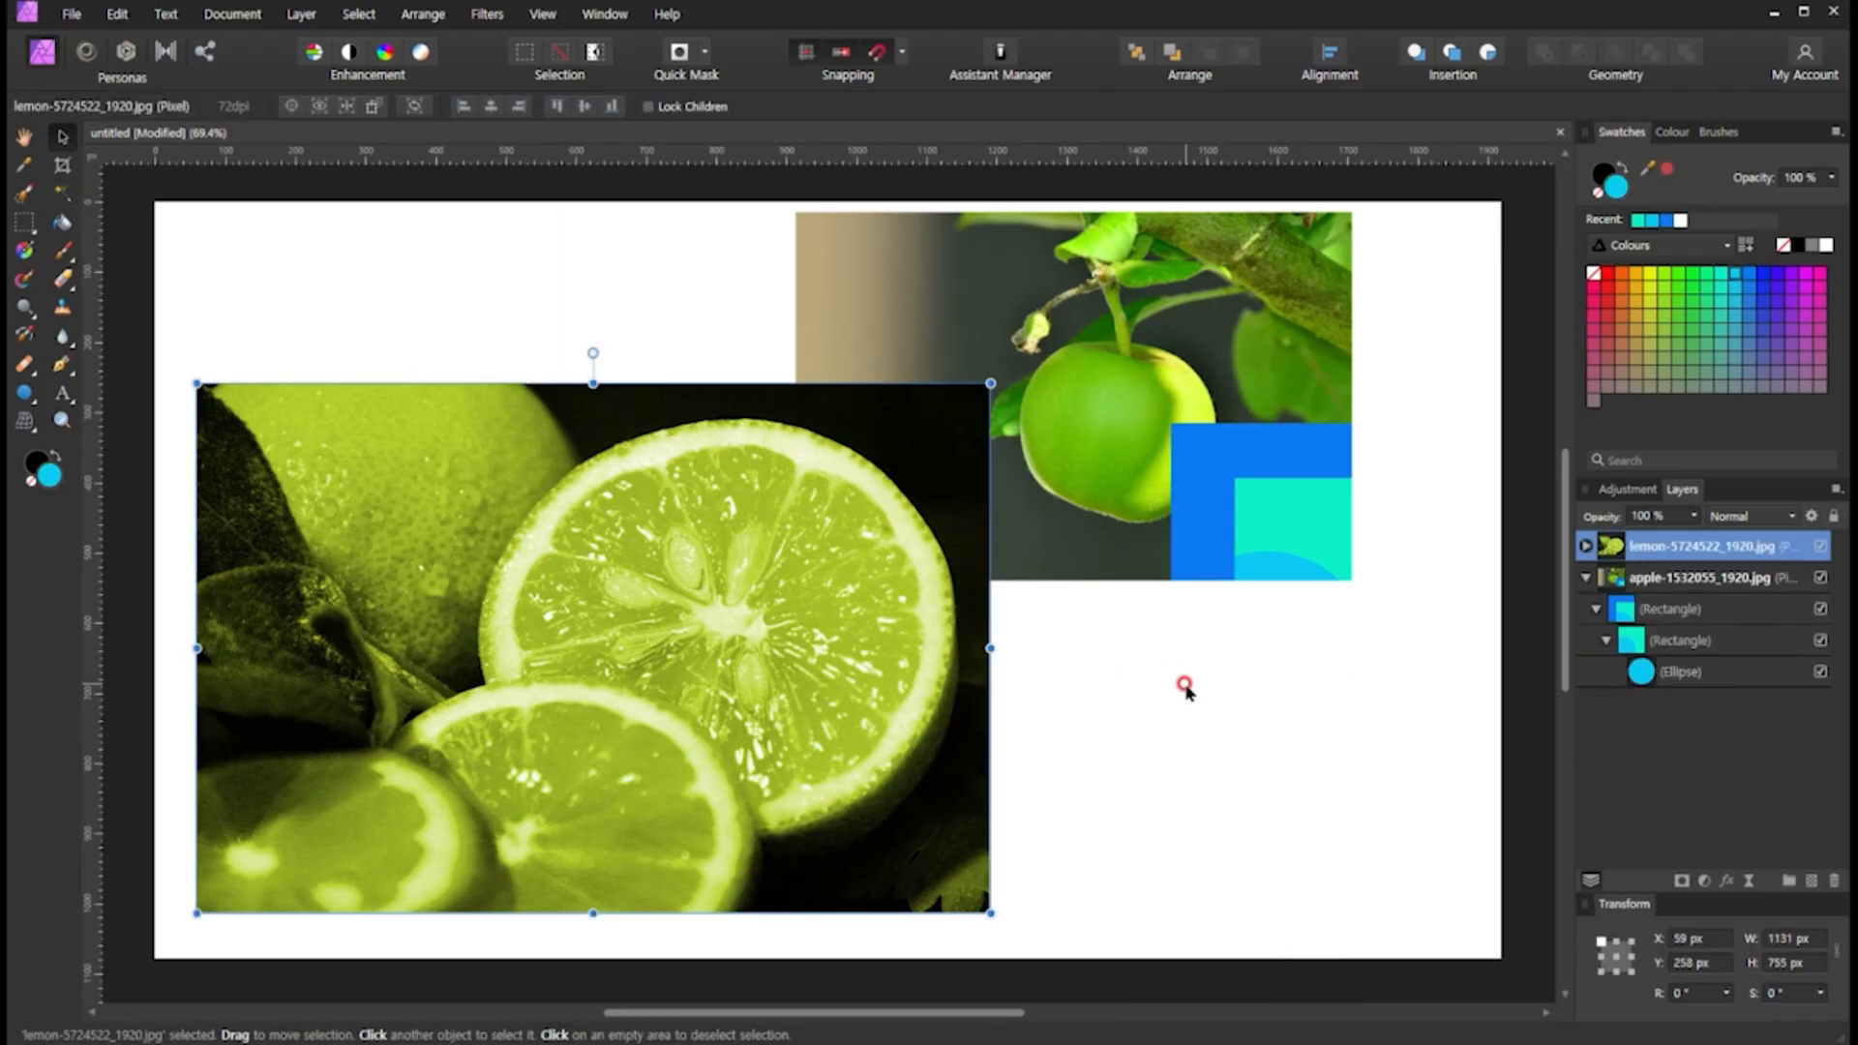
{"action": "key", "text": "ctrl+z"}
Move the blue rectangle nested in the apple photo, with its contents, up and left to about X 1351, Y 191 px
{"action": "left_click", "coordinate": [1650, 672]}
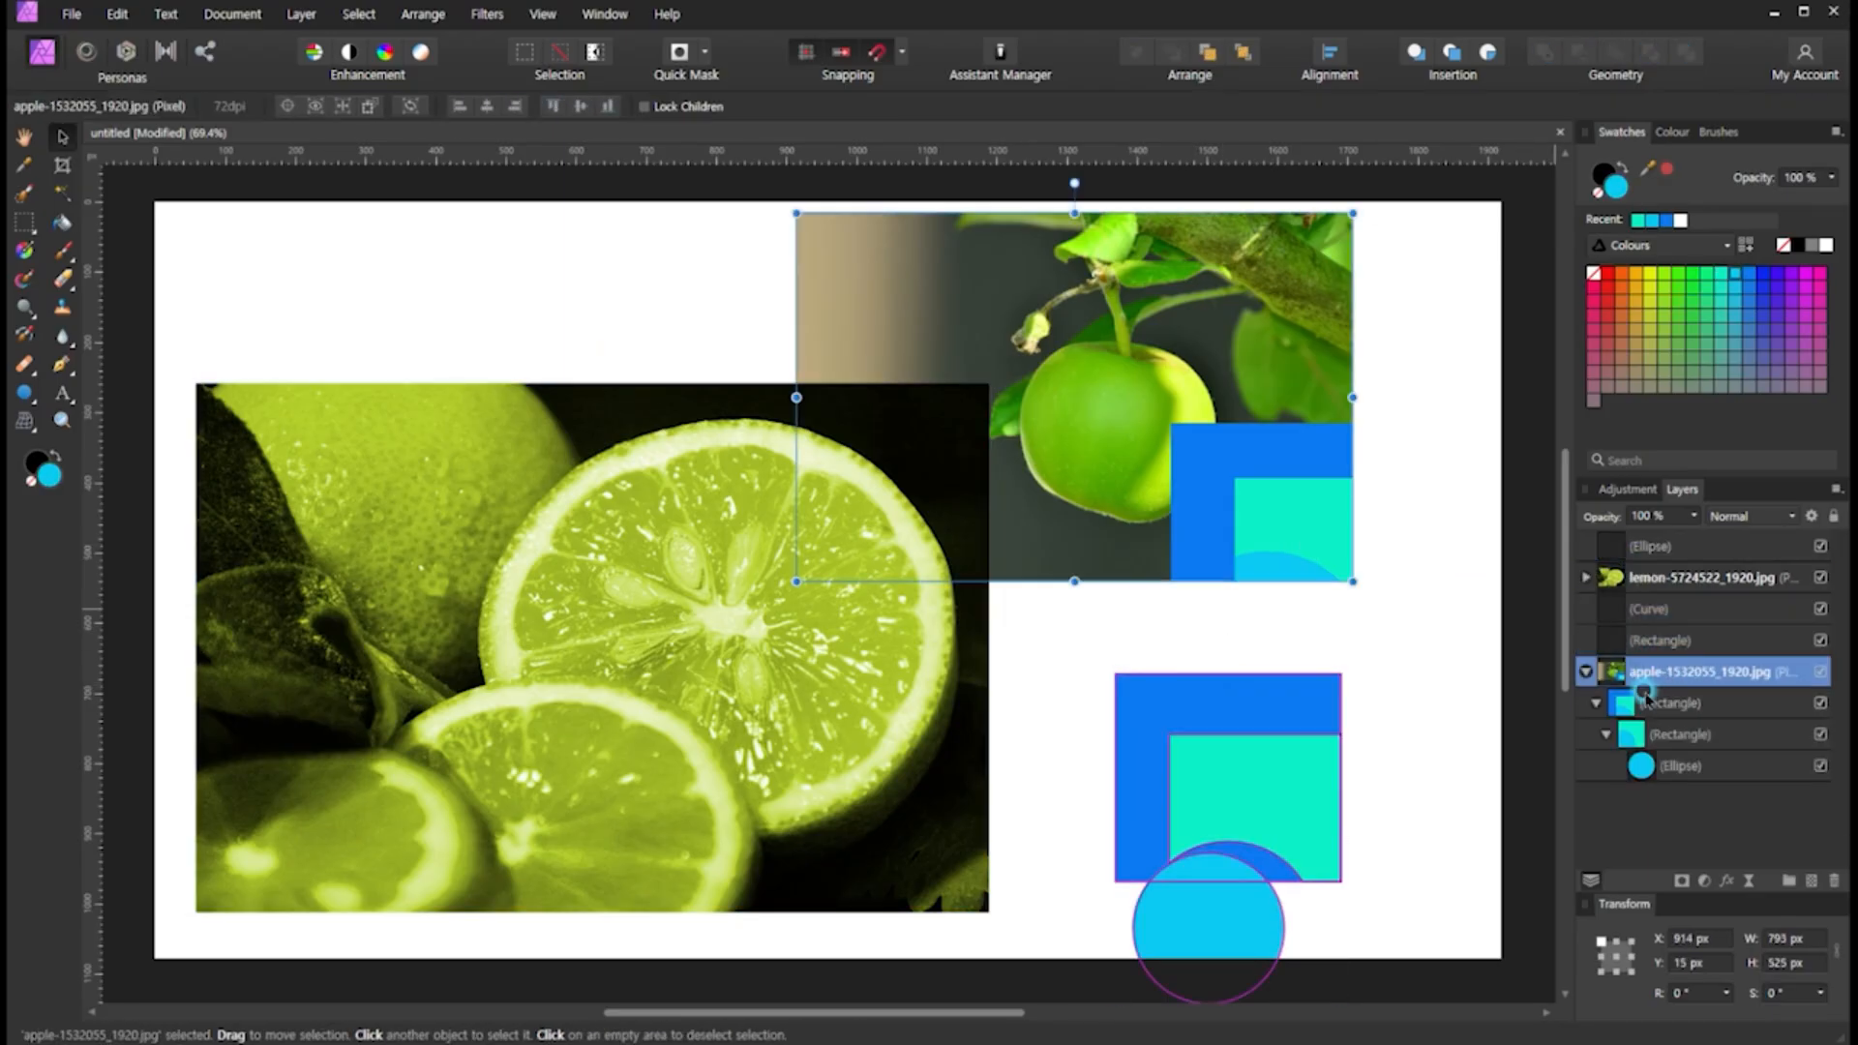
{"action": "double_click", "coordinate": [1248, 488]}
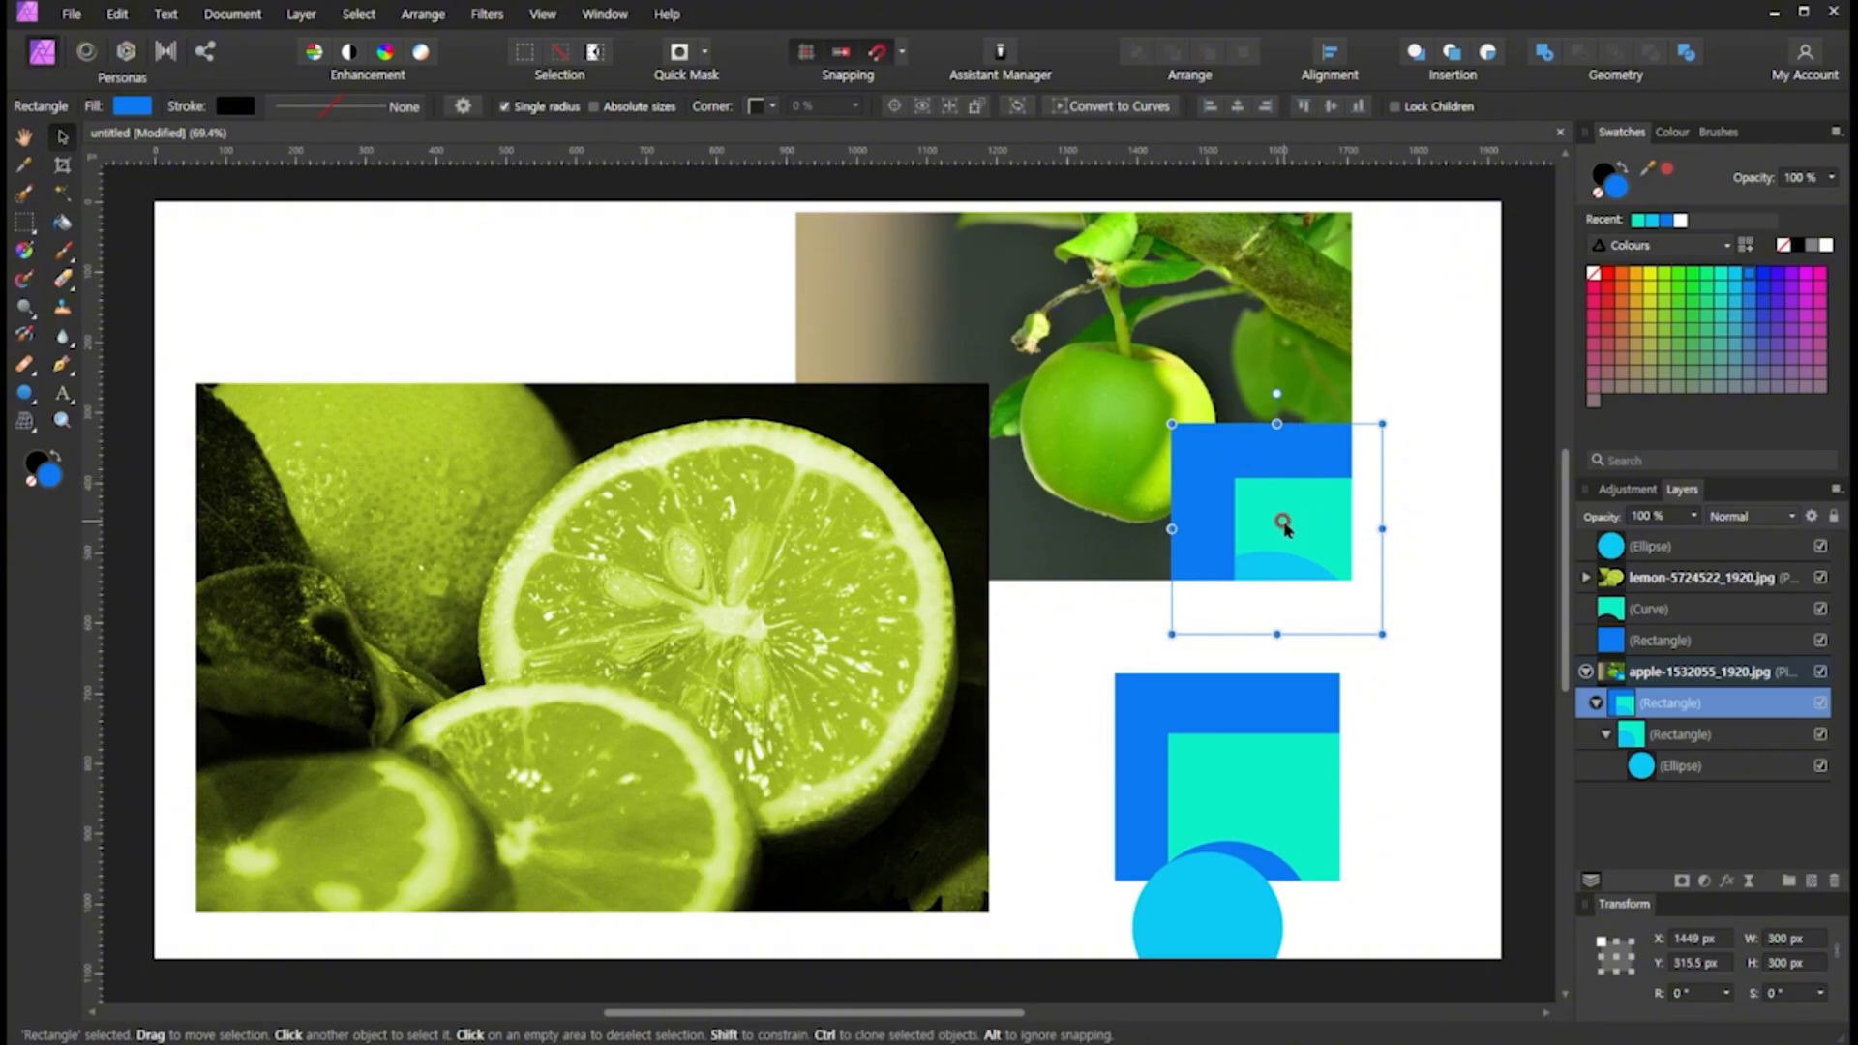
{"action": "left_click_drag", "start_coordinate": [1277, 527], "coordinate": [1210, 440]}
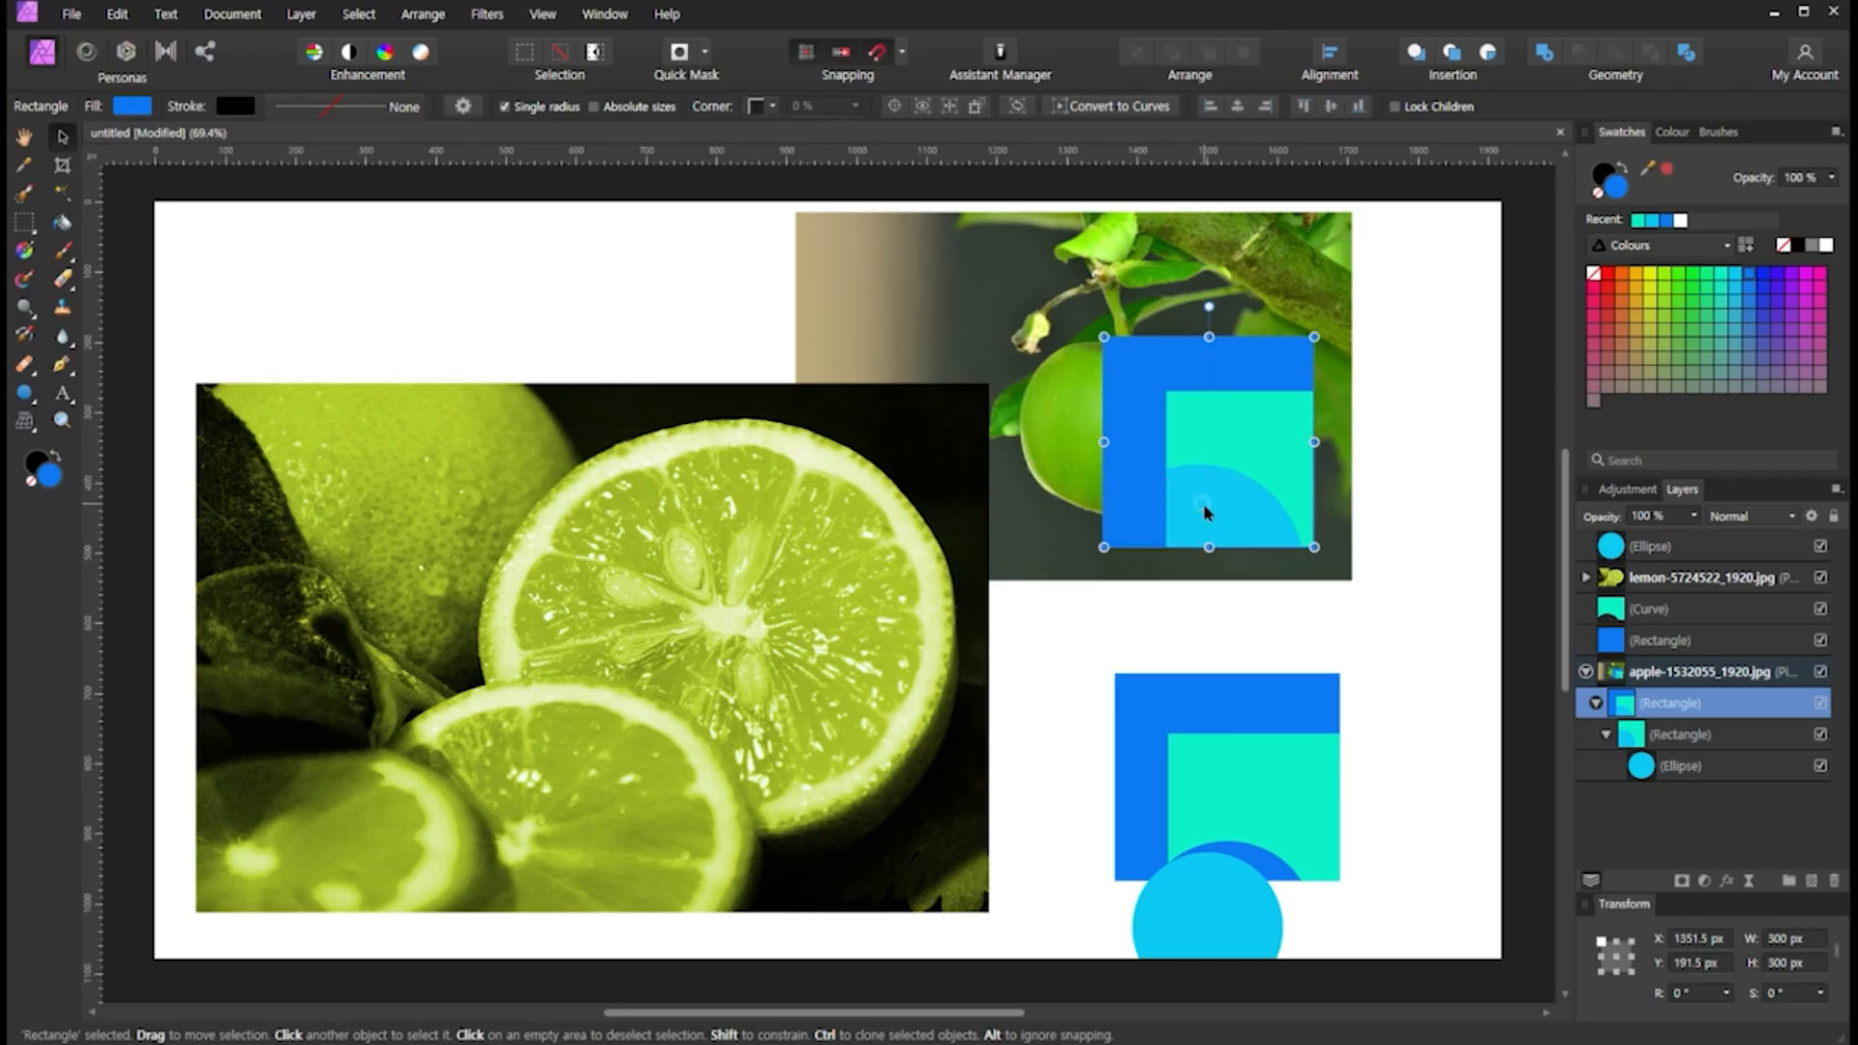
Select the ellipse nested in the turquoise rectangle and move it down and right to about X 1351, Y 420 px
{"action": "double_click", "coordinate": [1204, 511]}
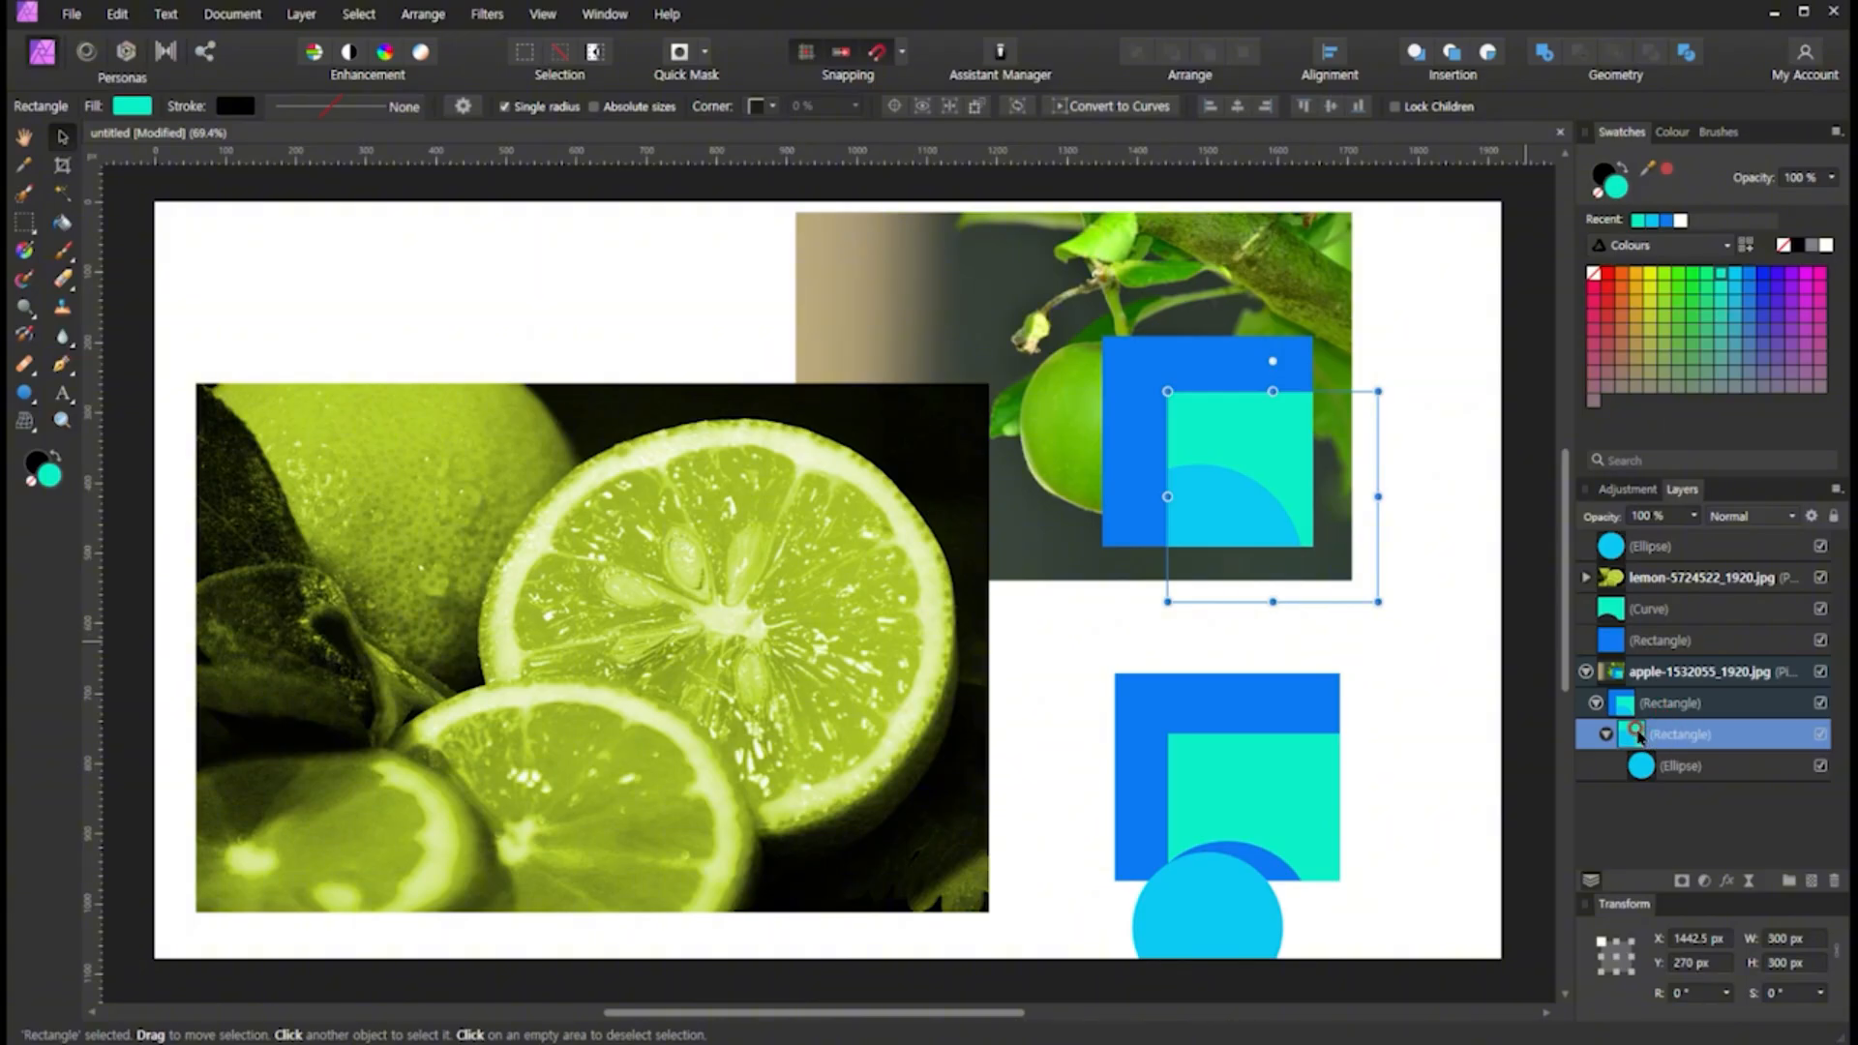
{"action": "double_click", "coordinate": [1205, 523]}
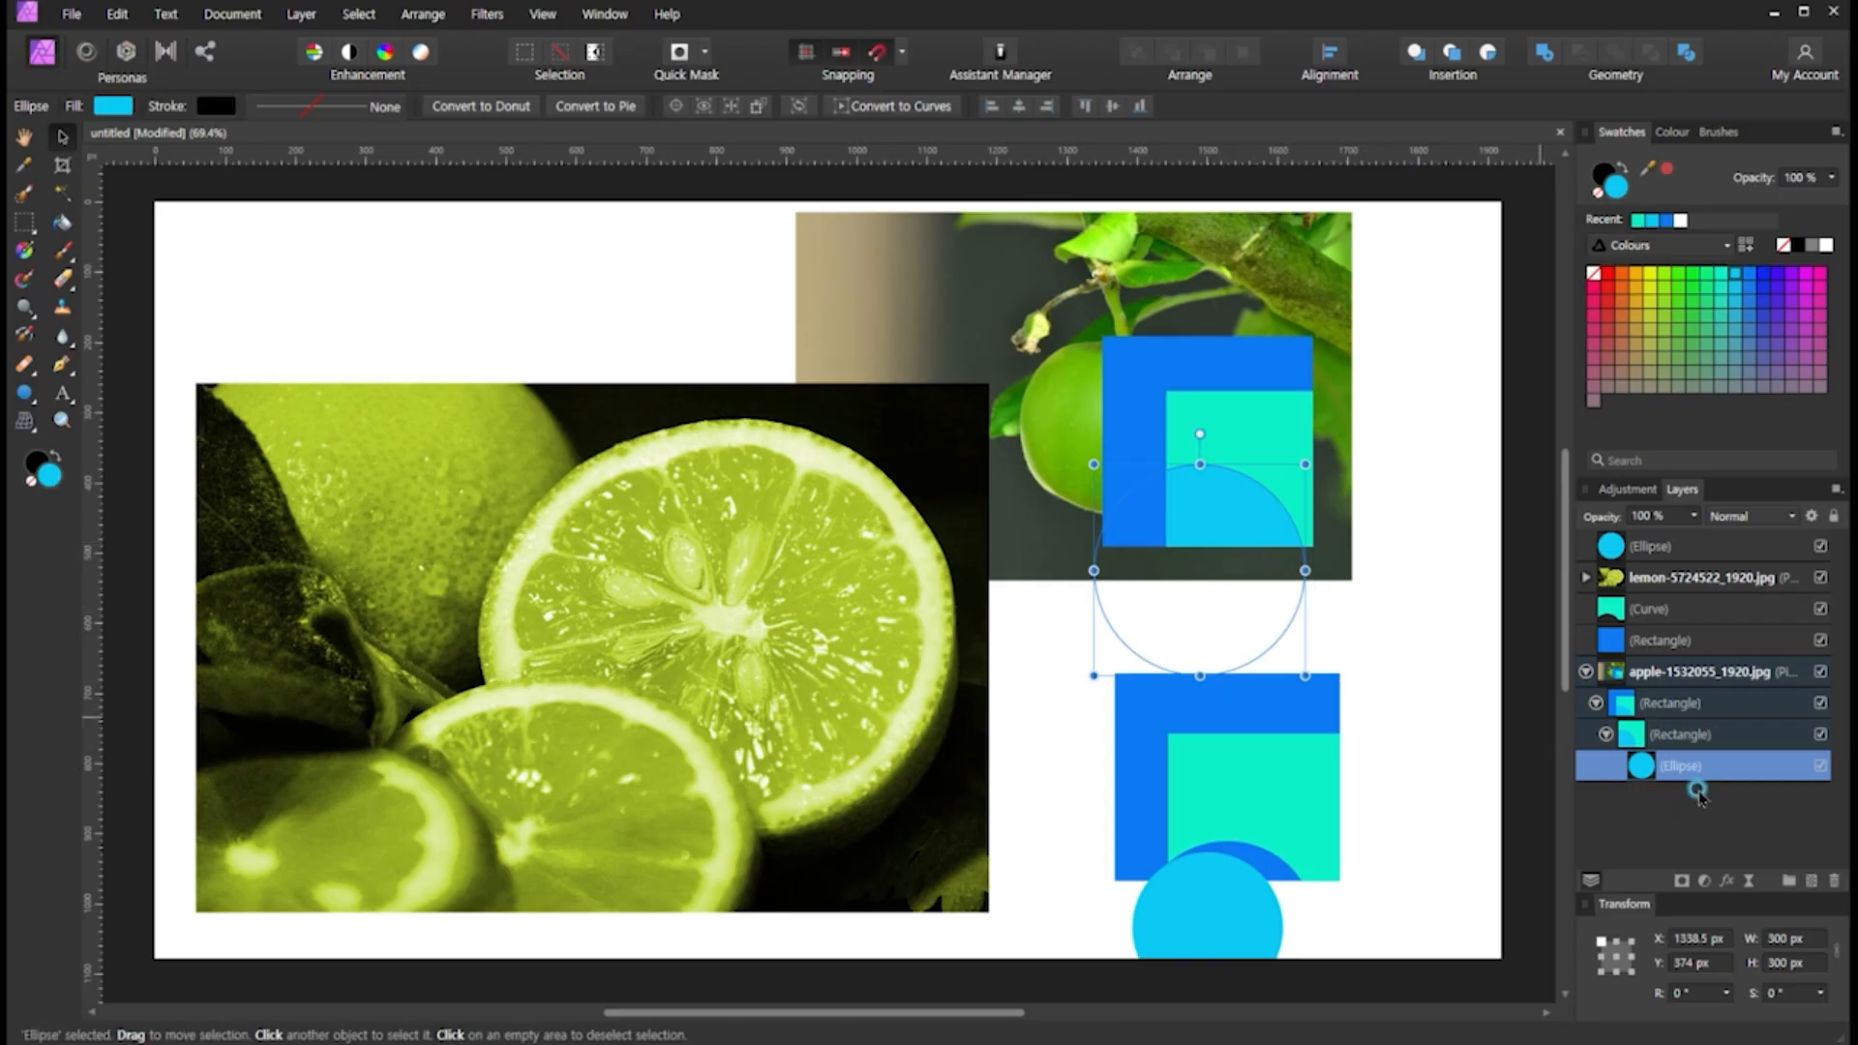
{"action": "left_click", "coordinate": [1674, 714]}
{"action": "left_click", "coordinate": [1684, 766]}
{"action": "left_click_drag", "start_coordinate": [1221, 510], "coordinate": [1240, 544]}
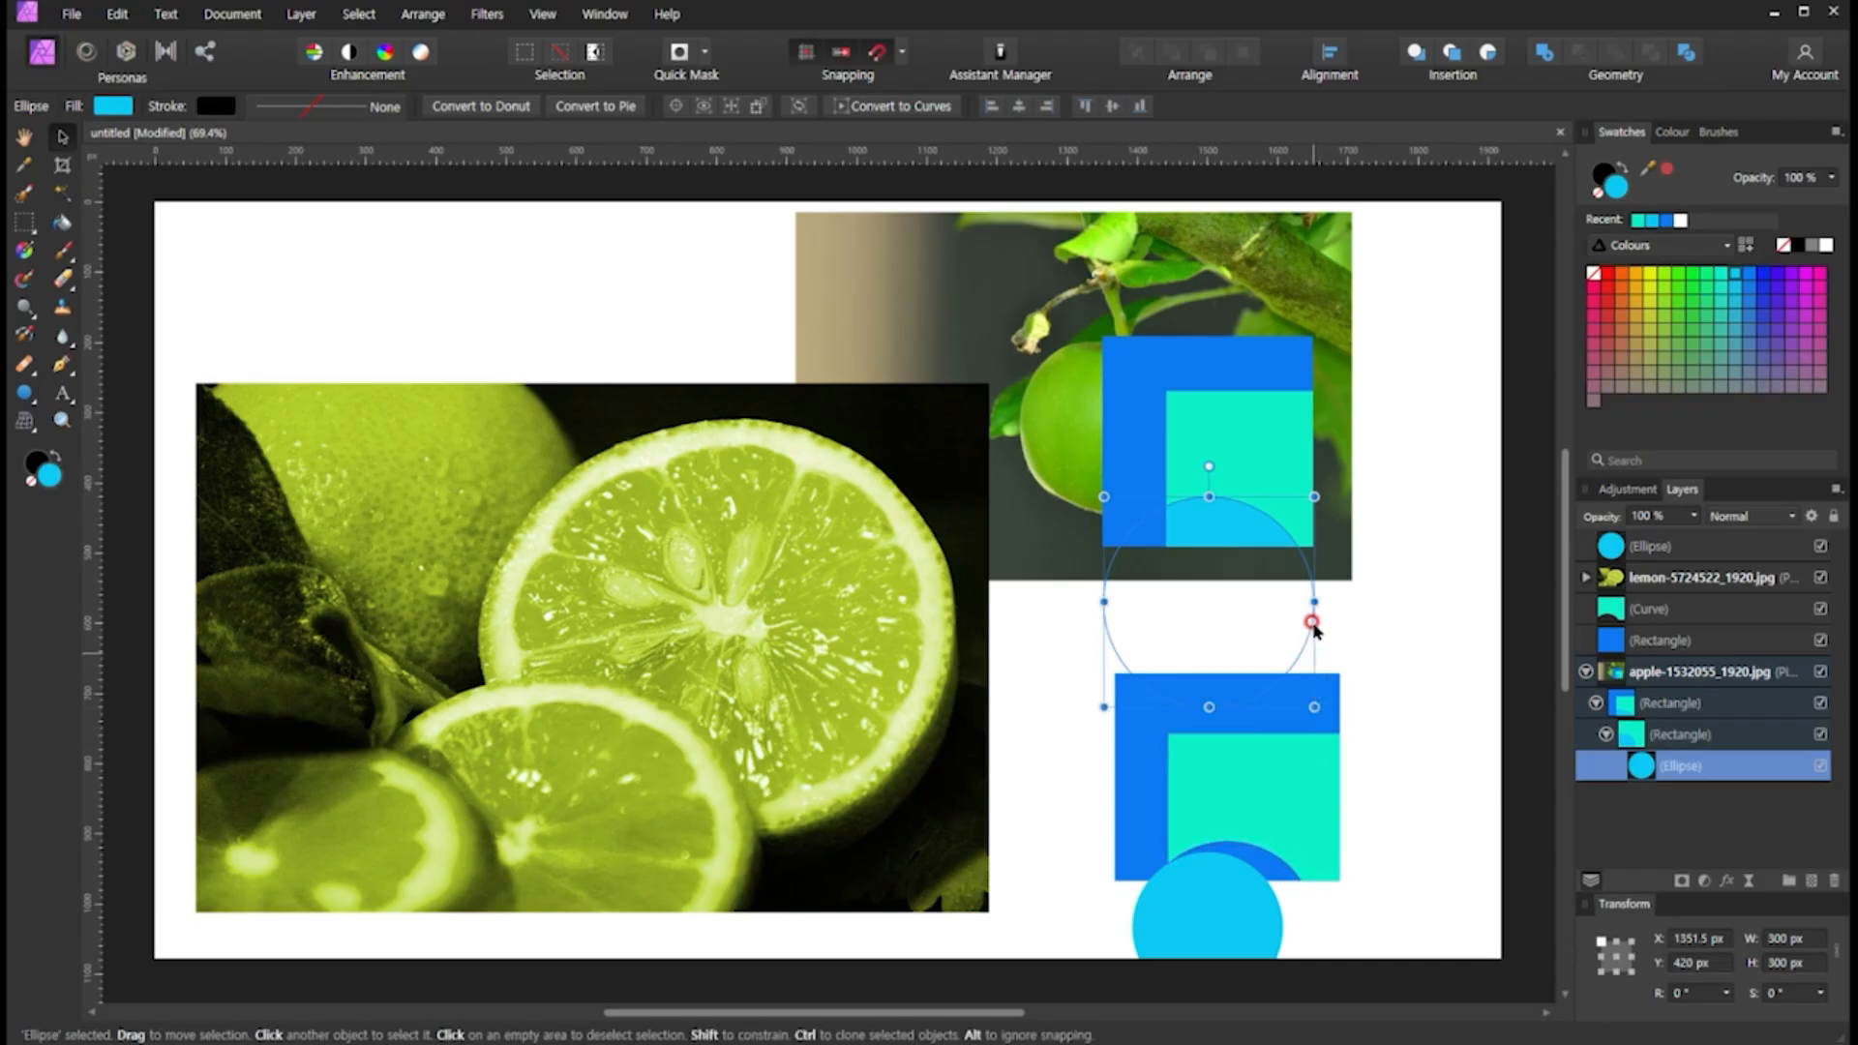
Move the nested turquoise rectangle with its ellipse up and left inside the blue rectangle, and clear the selection
{"action": "left_click", "coordinate": [1275, 462]}
{"action": "left_click_drag", "start_coordinate": [1281, 484], "coordinate": [1221, 532]}
{"action": "left_click", "coordinate": [1385, 643]}
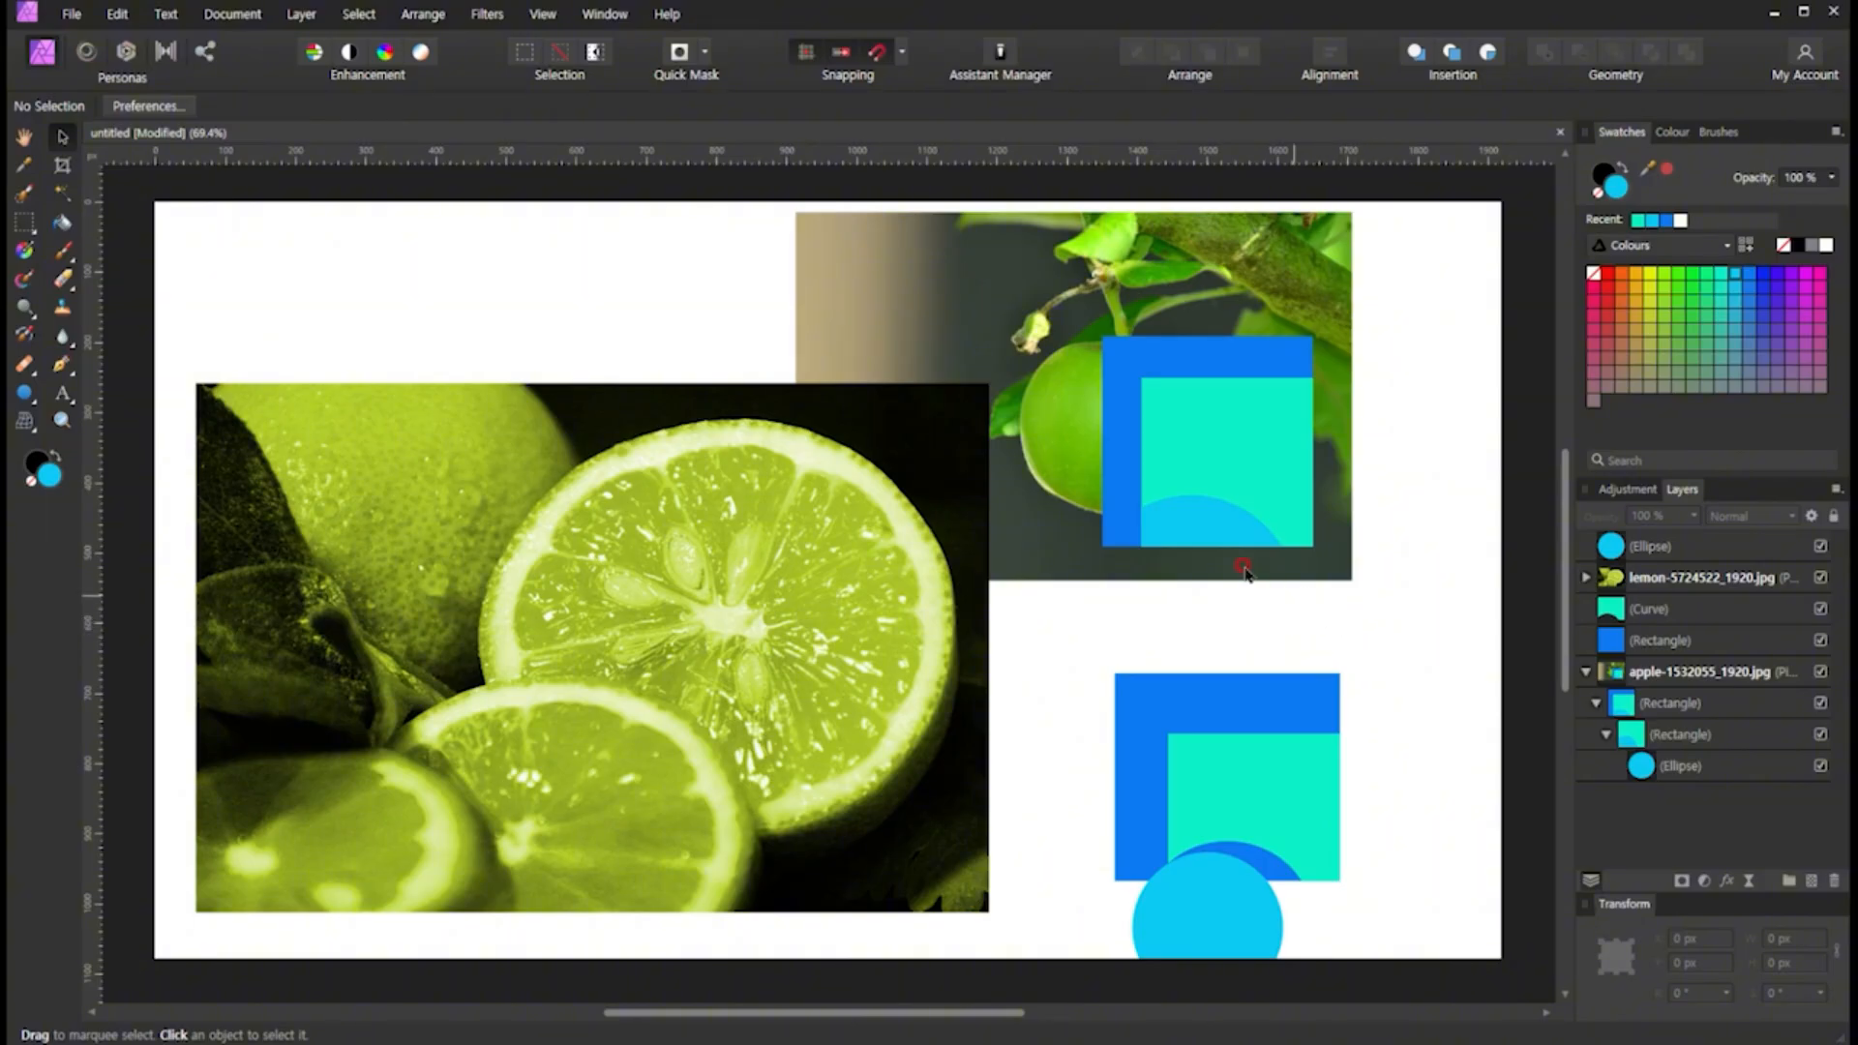
Move the nested blue rectangle with its contents into the apple photo's lower-right corner, at X 1407, Y 240 px, and clear the selection
{"action": "left_click", "coordinate": [1207, 488]}
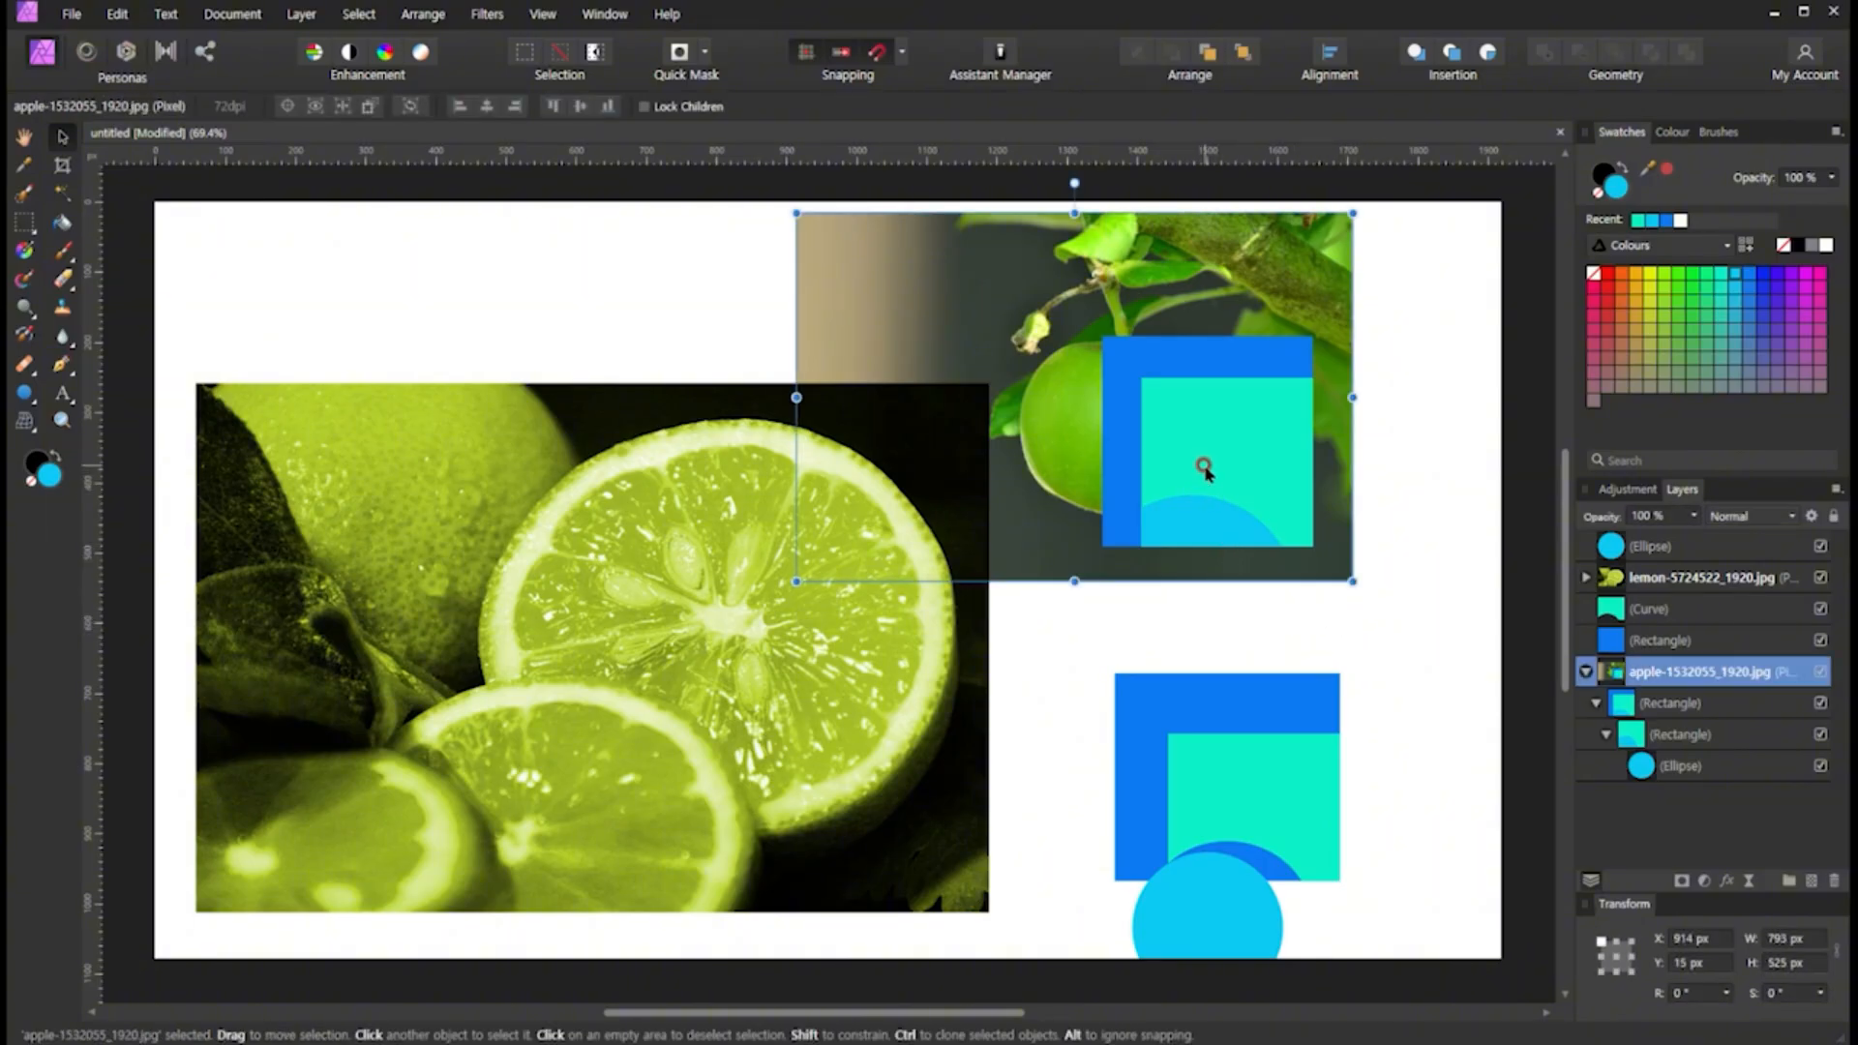
{"action": "left_click", "coordinate": [1129, 394]}
{"action": "left_click_drag", "start_coordinate": [1168, 428], "coordinate": [1223, 468]}
{"action": "left_click", "coordinate": [1372, 724]}
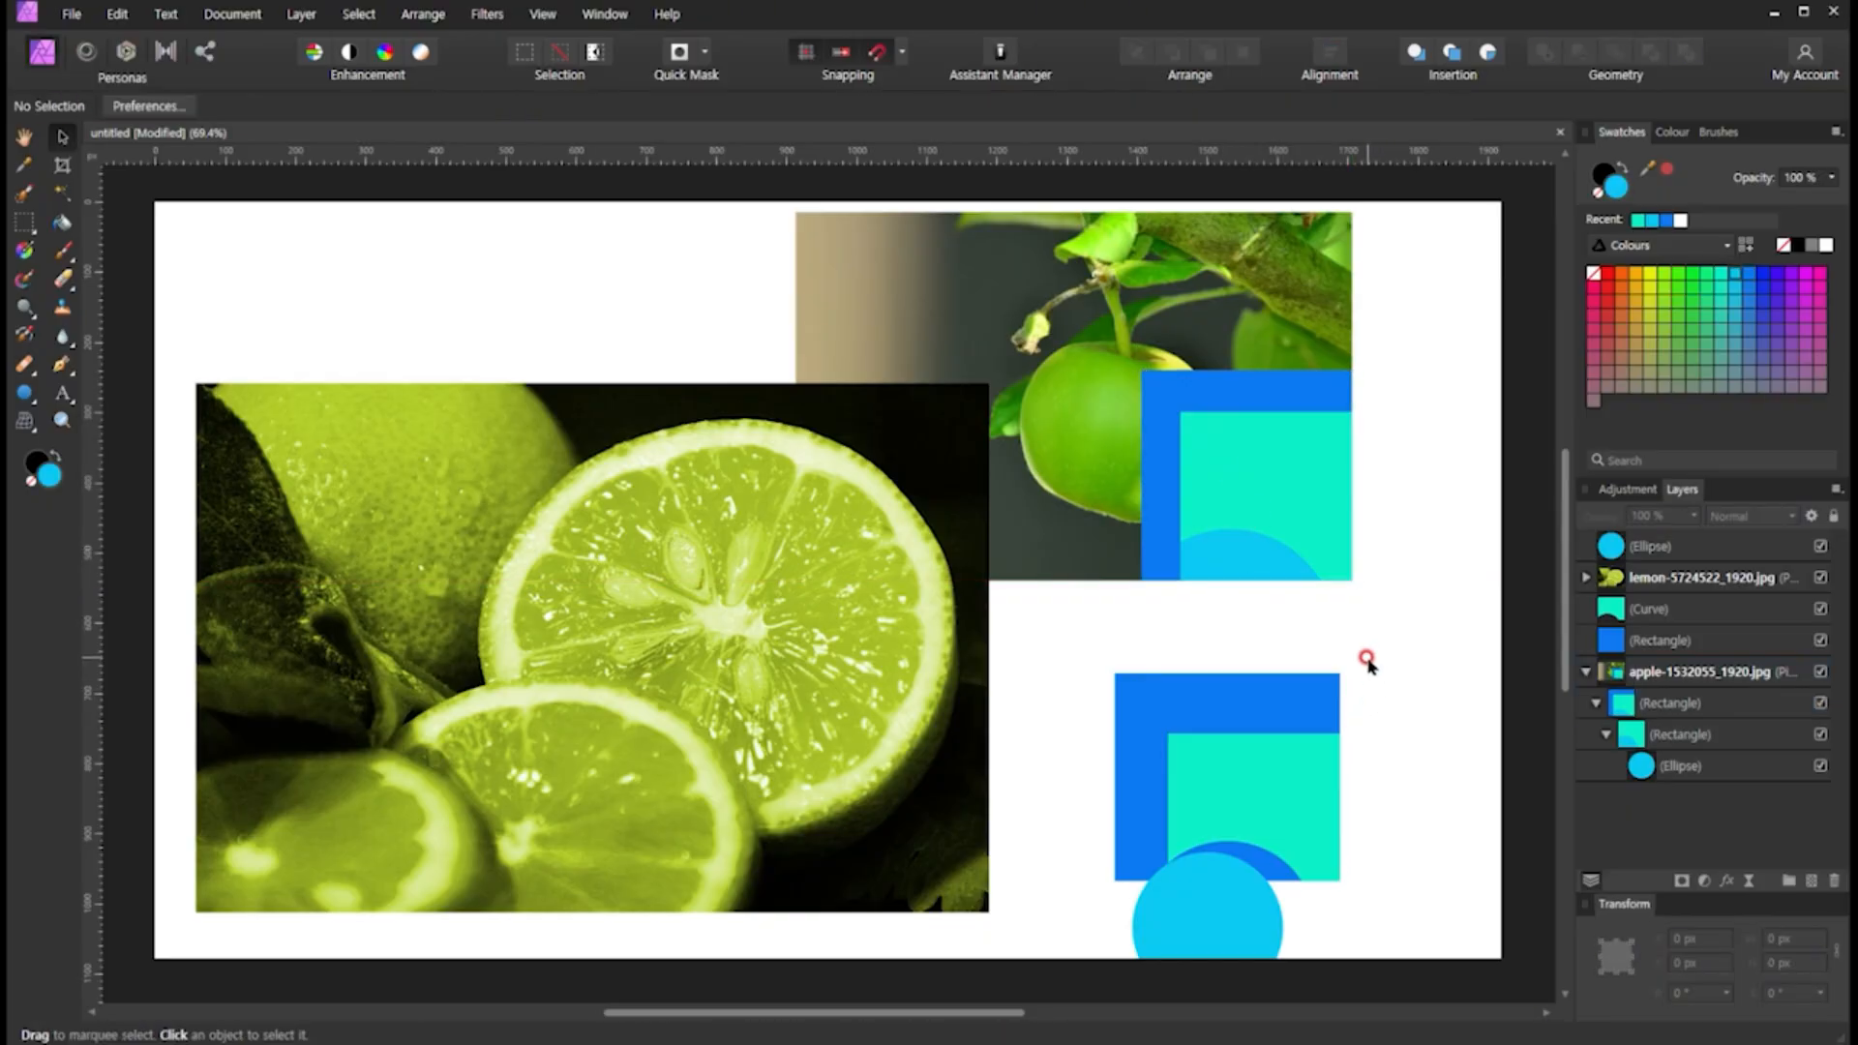
Compare the separate shapes with the layers nested in the apple and lemon photos, including the lemon's Recolour Adjustment
{"action": "left_click_drag", "start_coordinate": [1368, 648], "coordinate": [1136, 967]}
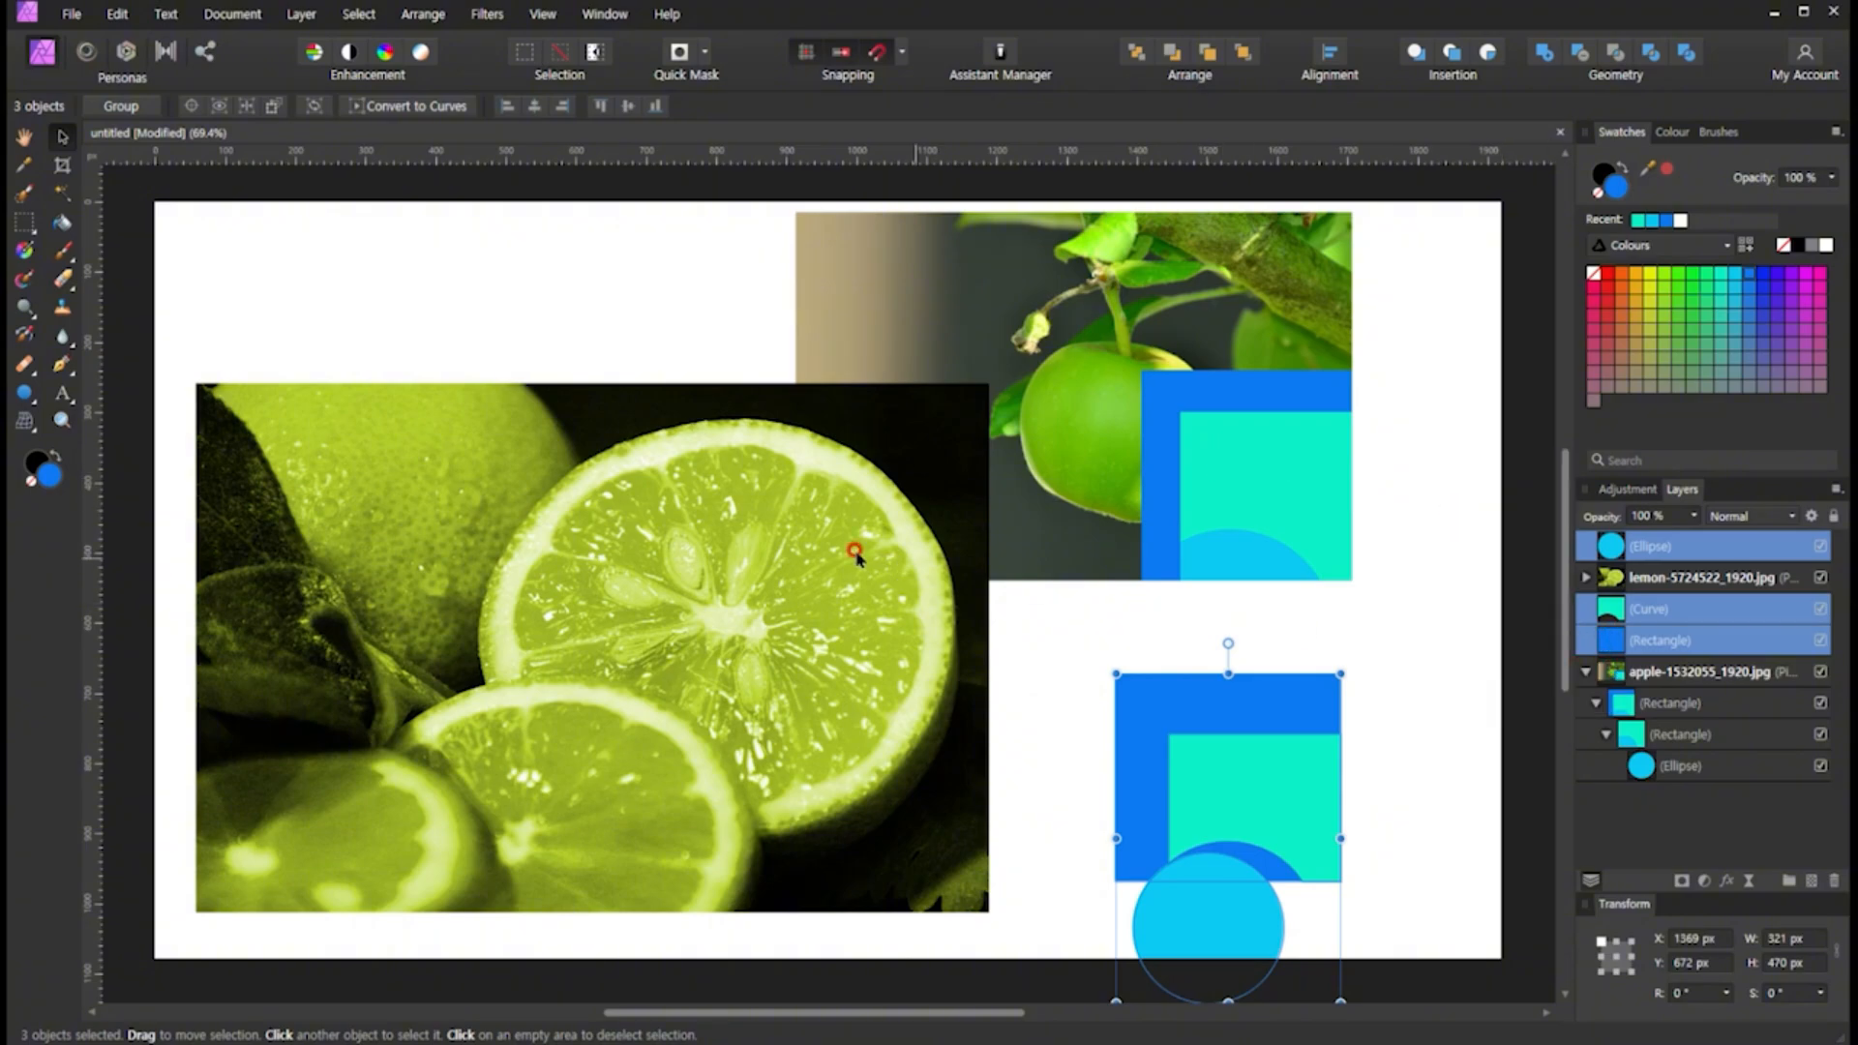
{"action": "left_click", "coordinate": [825, 527]}
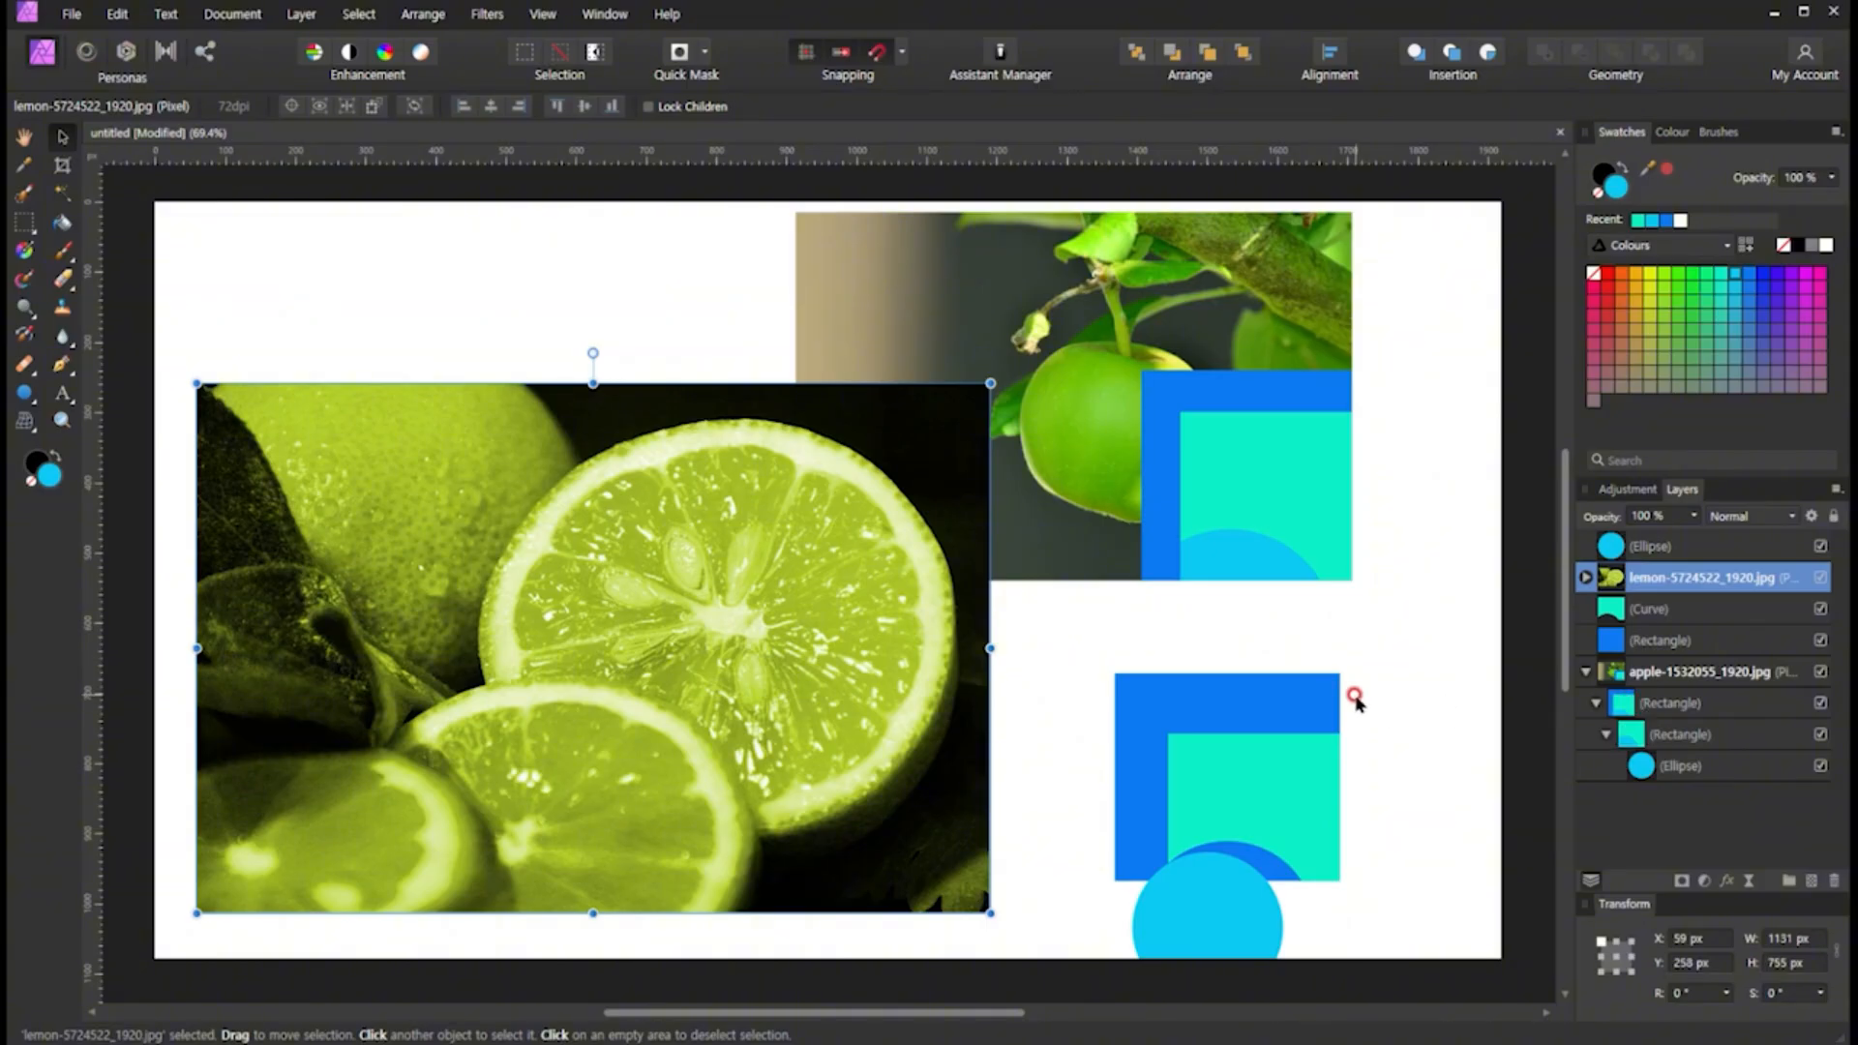
{"action": "left_click", "coordinate": [1253, 510]}
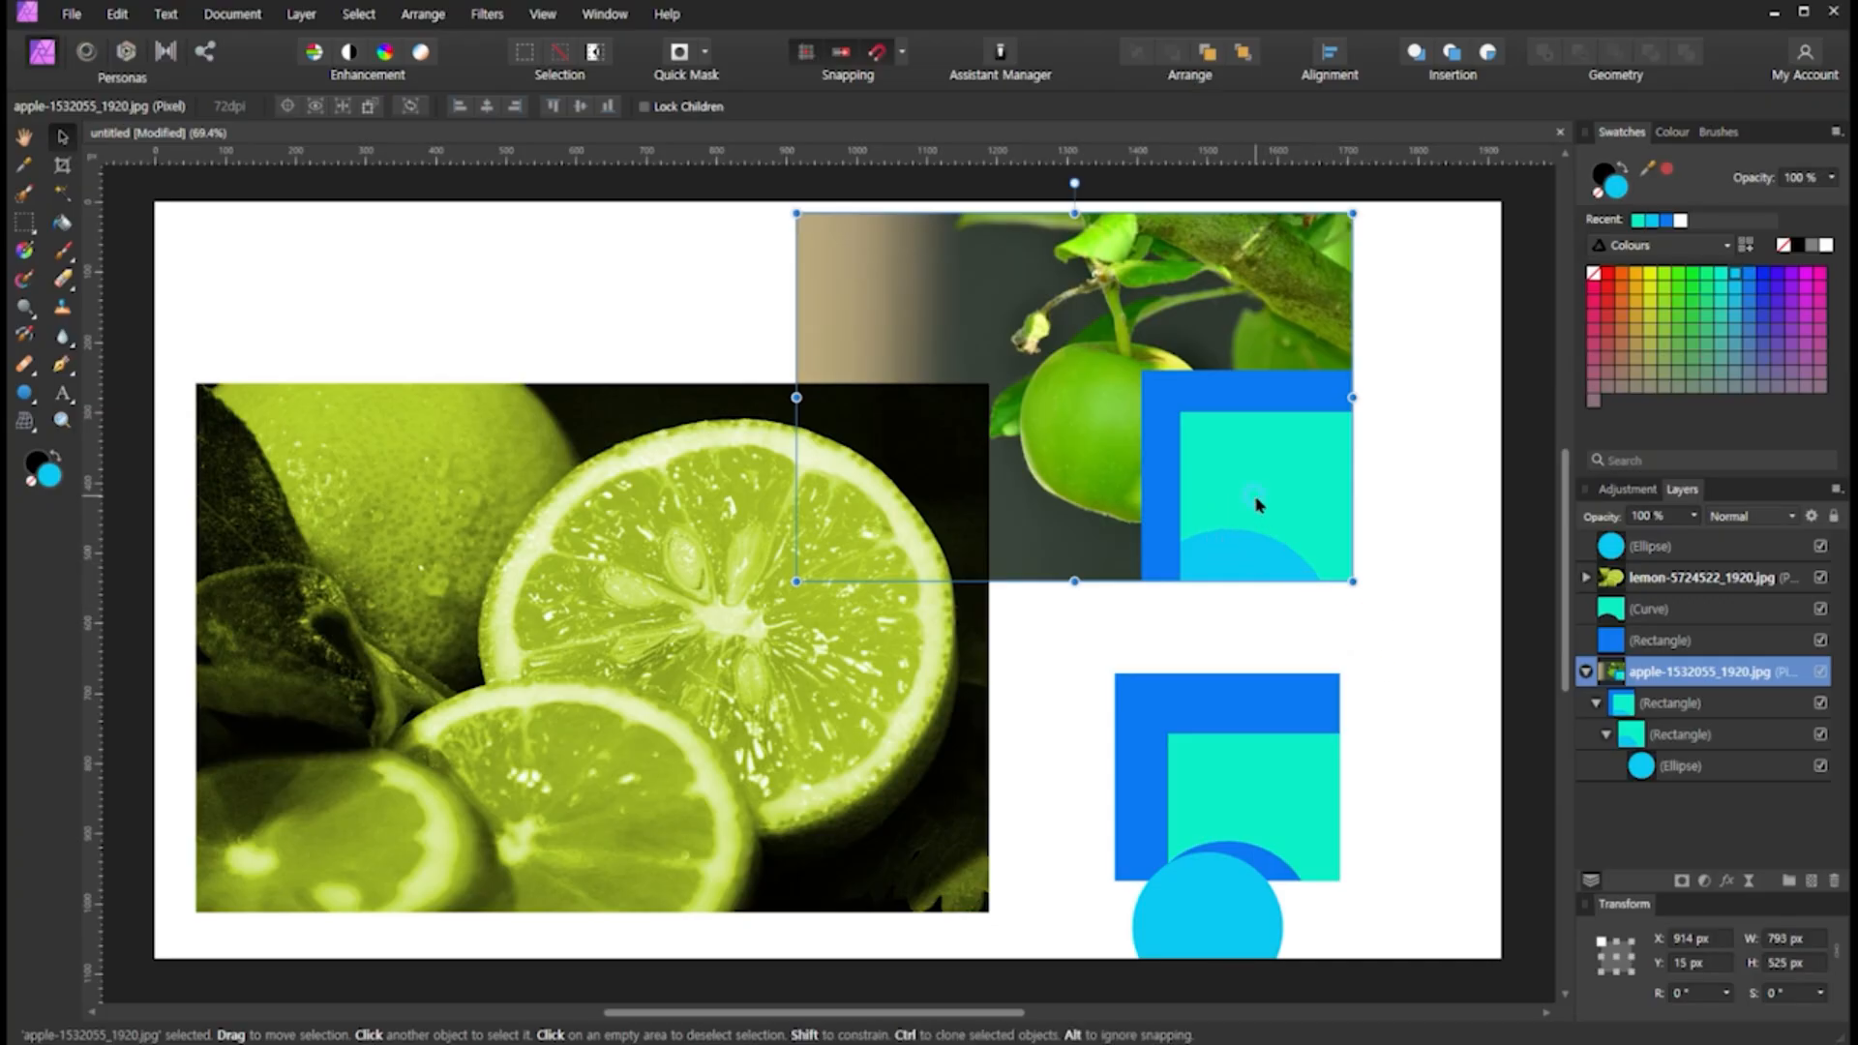
{"action": "left_click", "coordinate": [818, 574]}
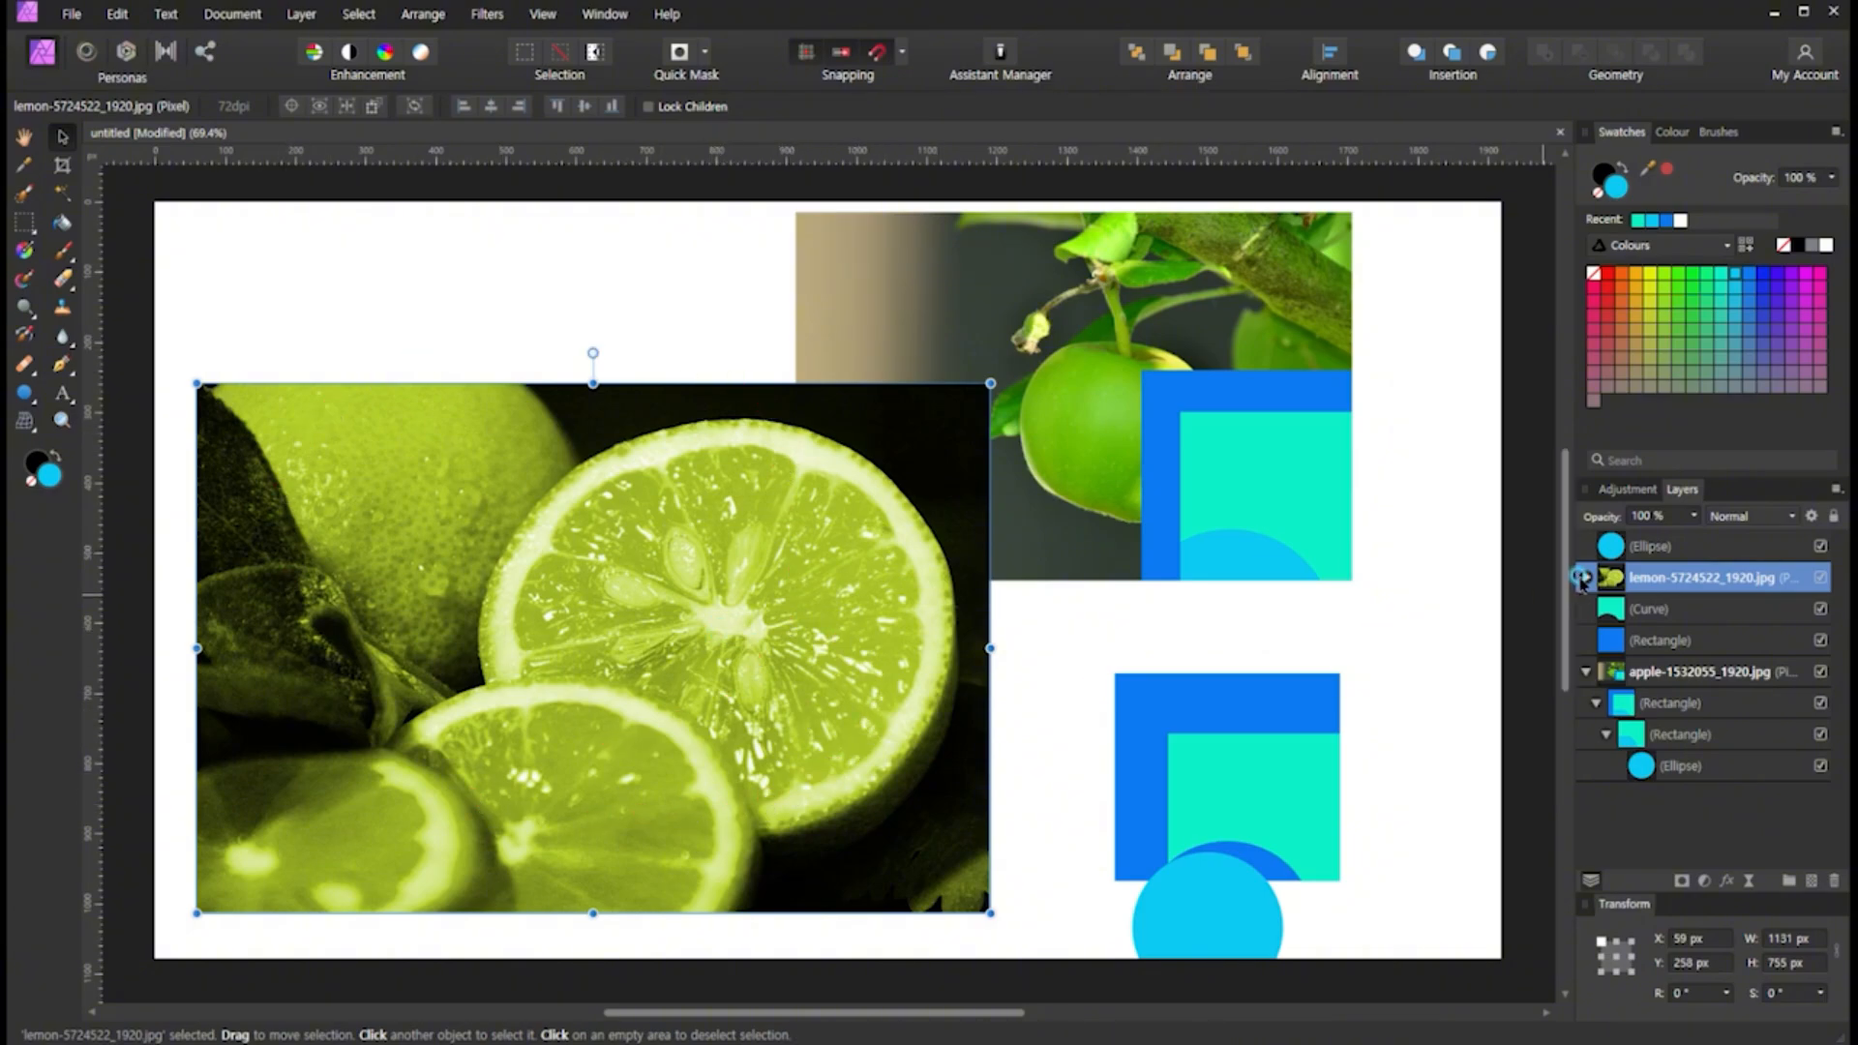
{"action": "left_click", "coordinate": [1581, 577]}
{"action": "left_click", "coordinate": [1622, 612]}
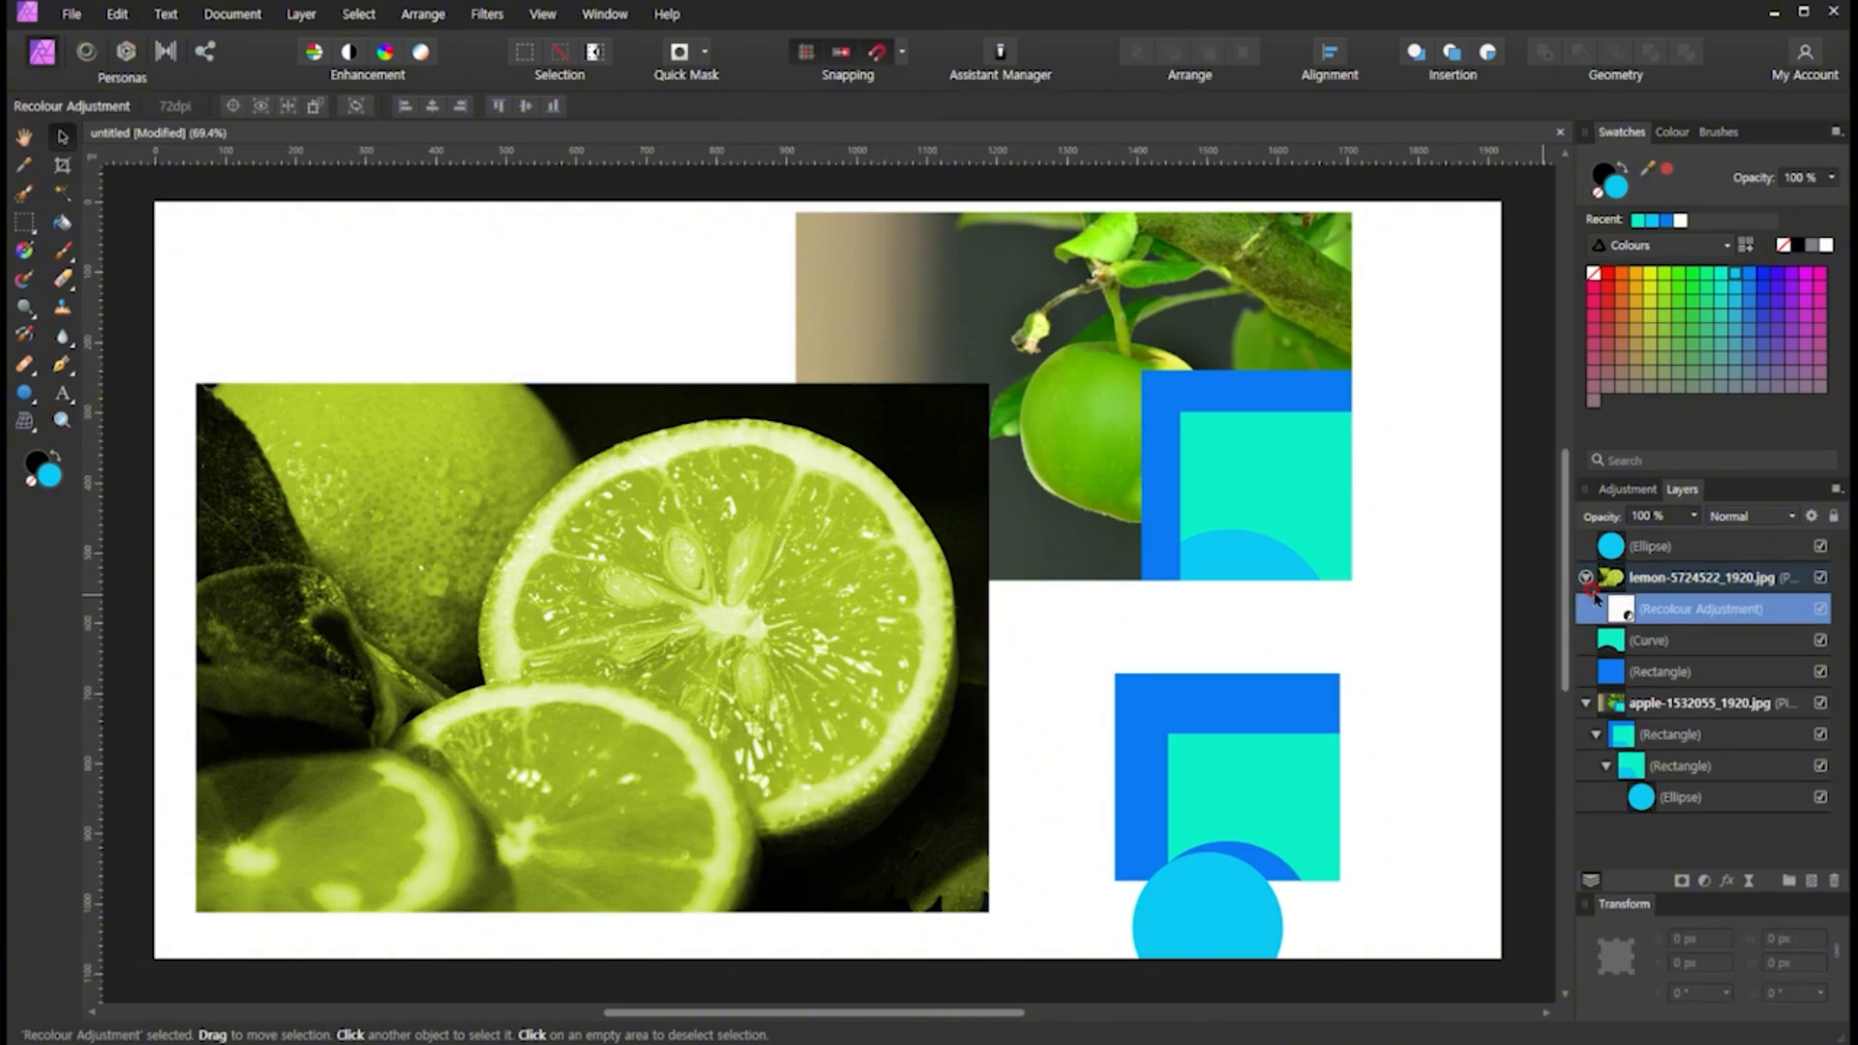
{"action": "mouse_move", "coordinate": [1631, 616]}
{"action": "left_mouse_down"}
{"action": "mouse_move", "coordinate": [1583, 683]}
{"action": "mouse_move", "coordinate": [1631, 621]}
{"action": "mouse_move", "coordinate": [1651, 627]}
{"action": "left_mouse_up"}
{"action": "left_click", "coordinate": [1635, 578]}
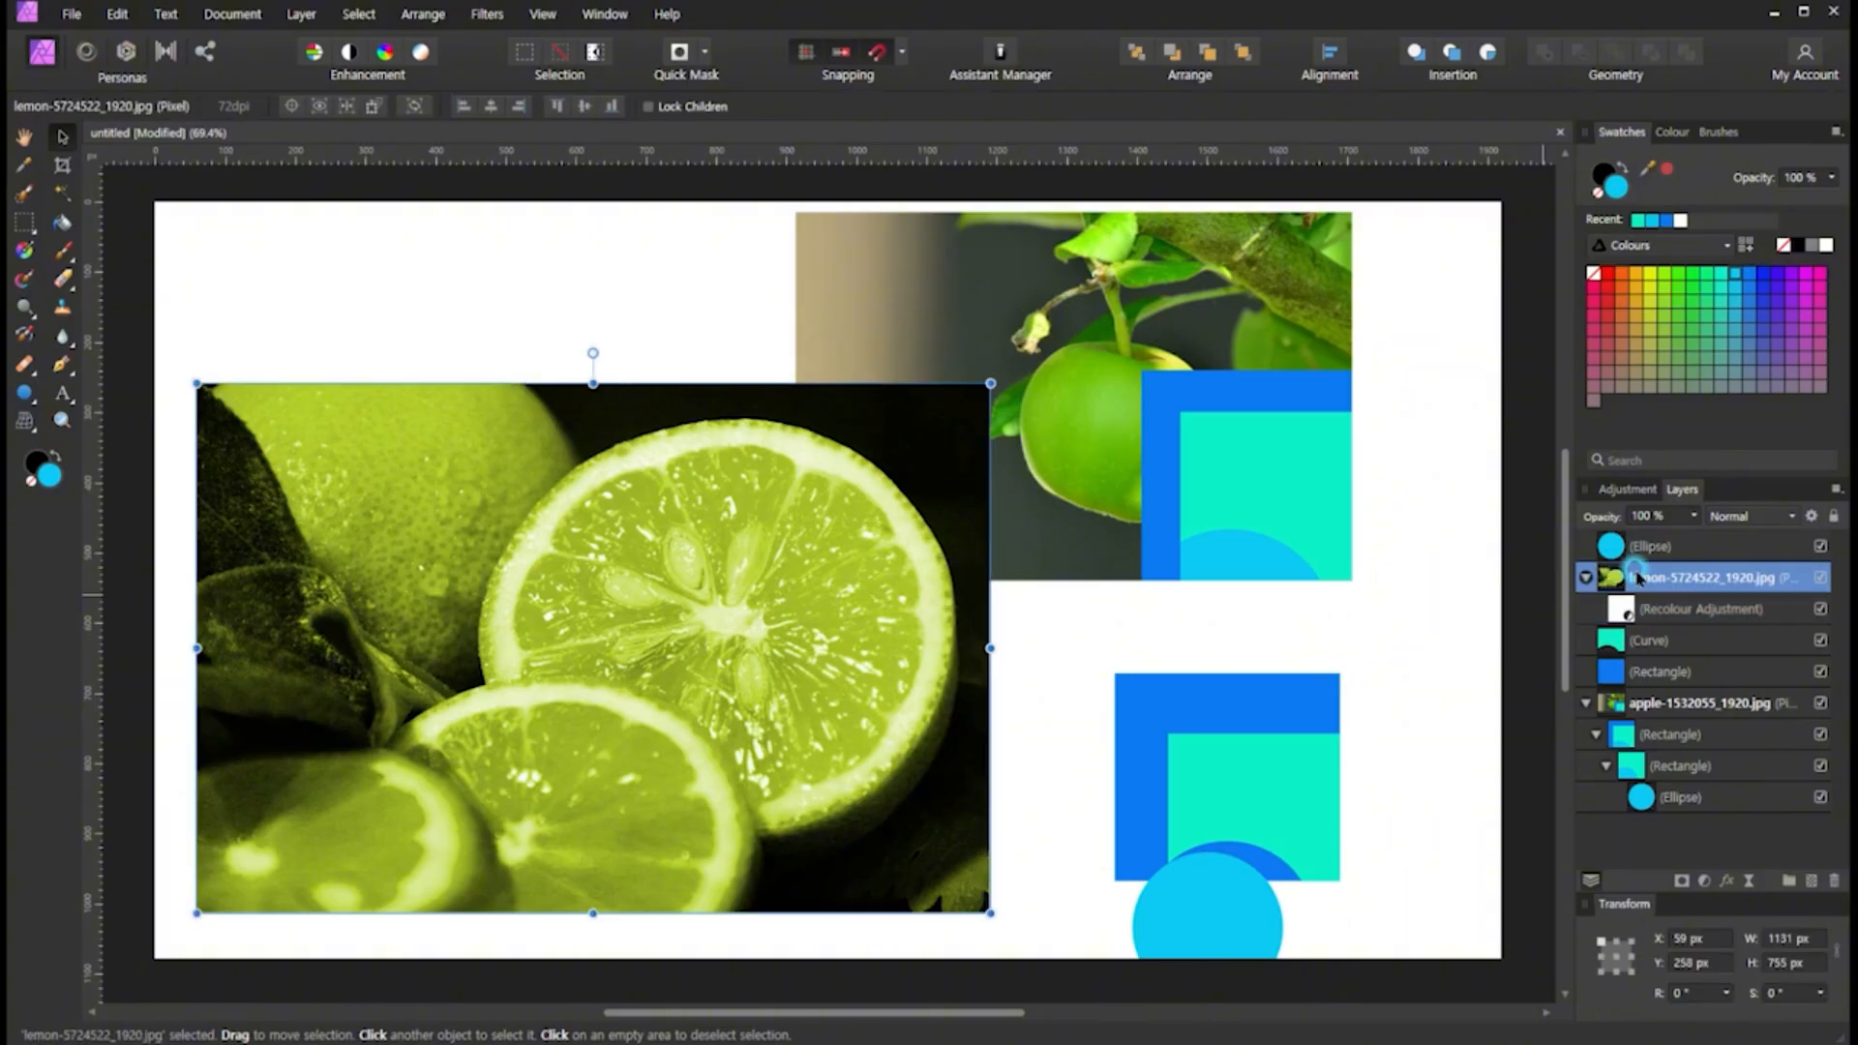
{"action": "left_click", "coordinate": [1630, 574]}
{"action": "left_click", "coordinate": [1062, 360]}
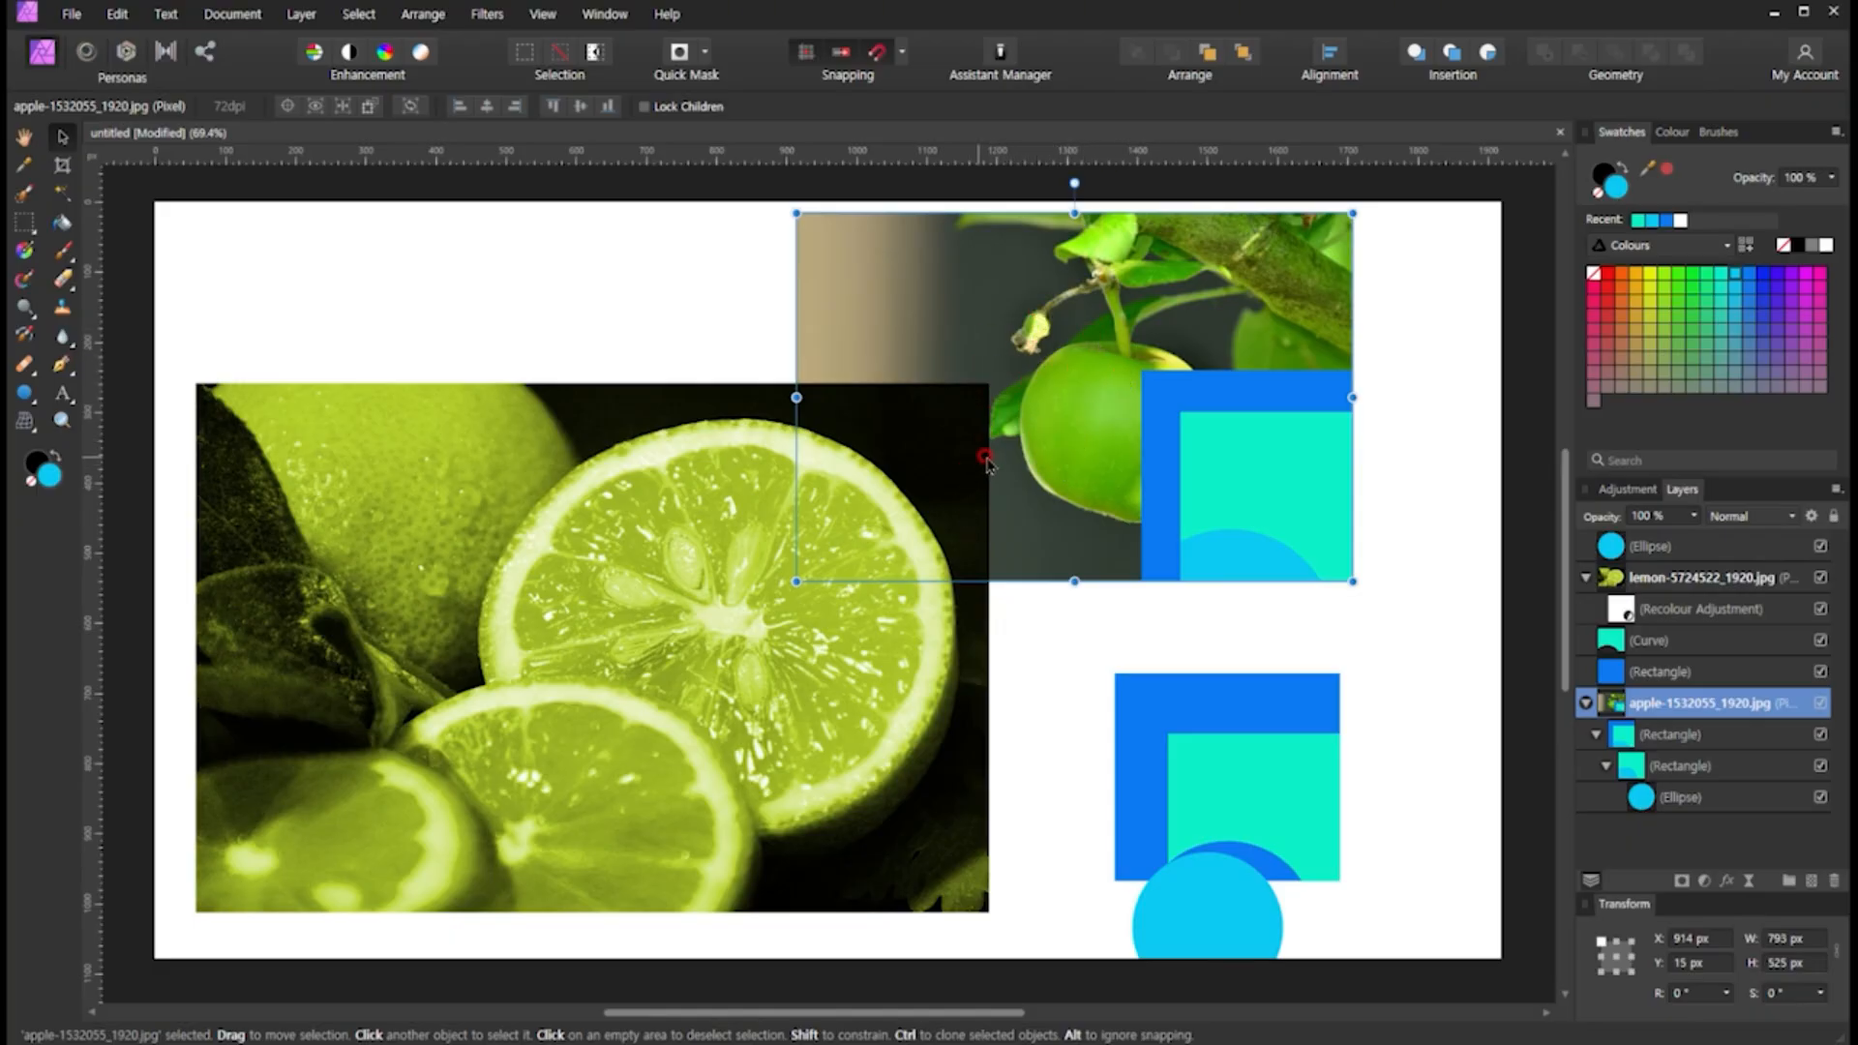
{"action": "left_click", "coordinate": [1606, 581]}
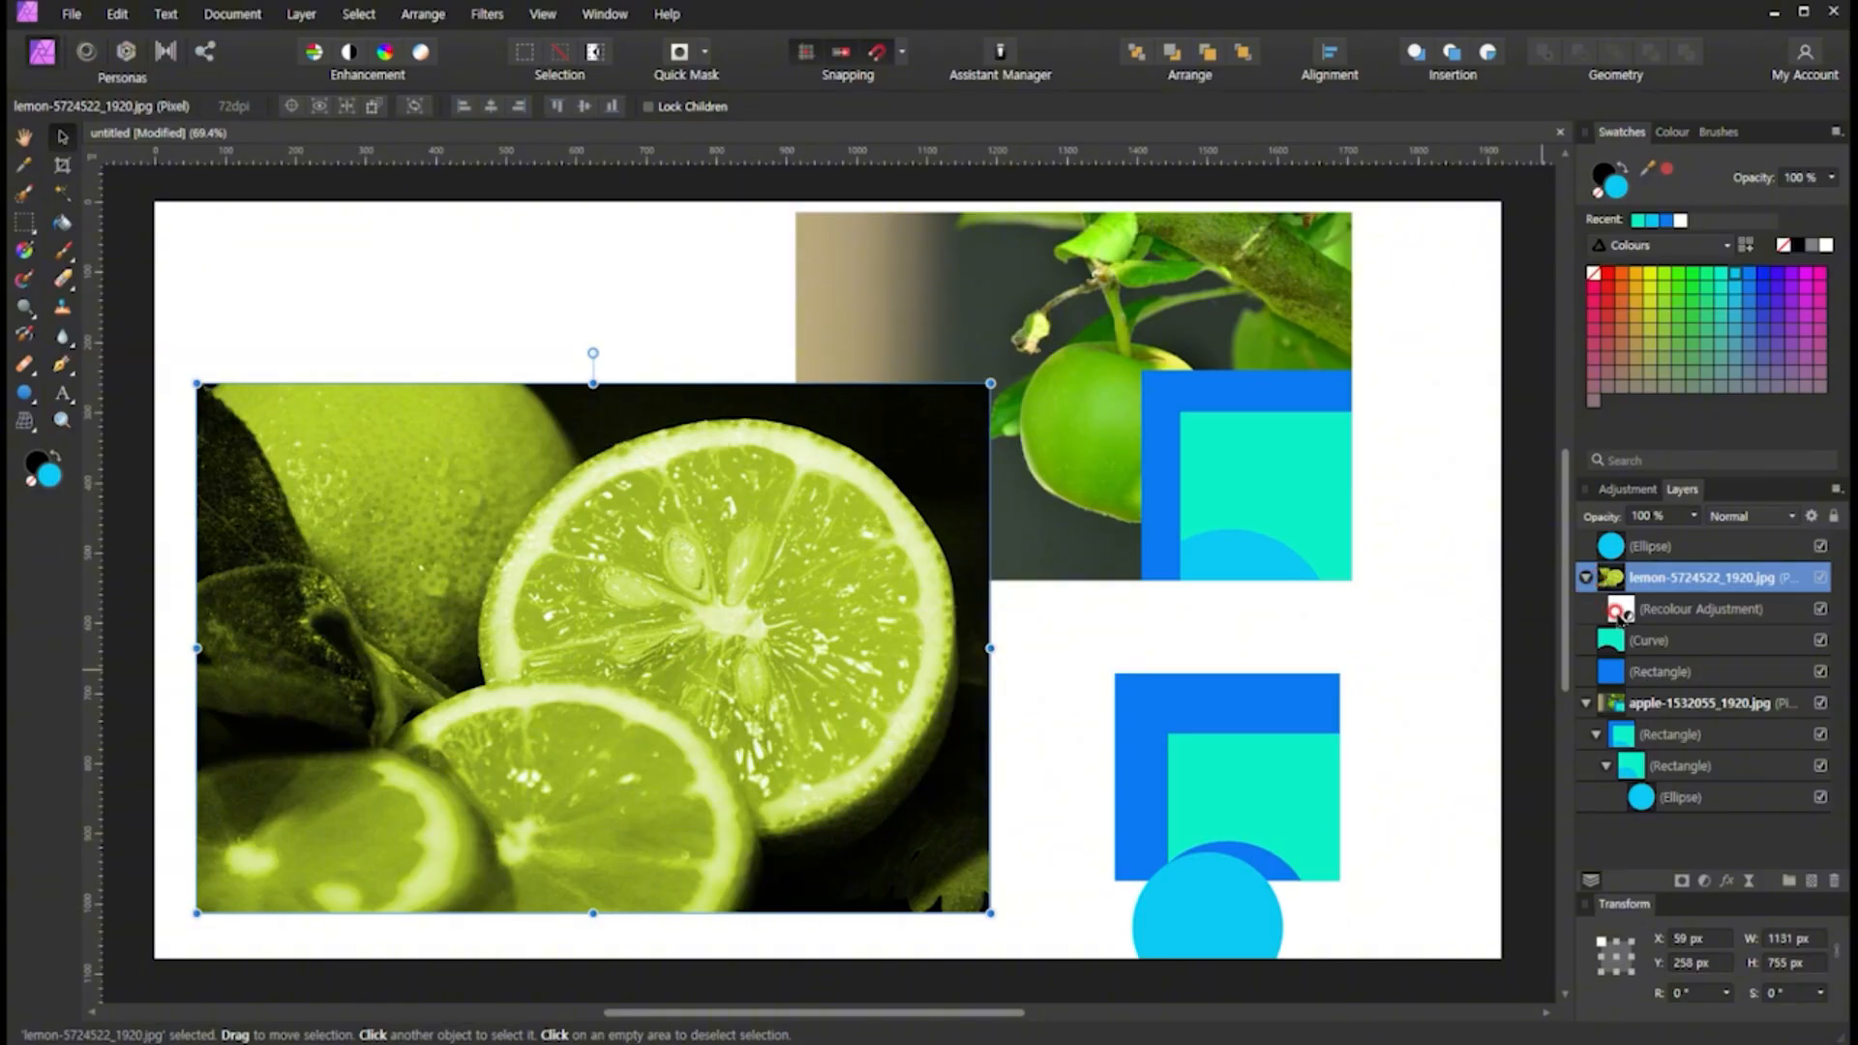
{"action": "left_click", "coordinate": [1053, 547]}
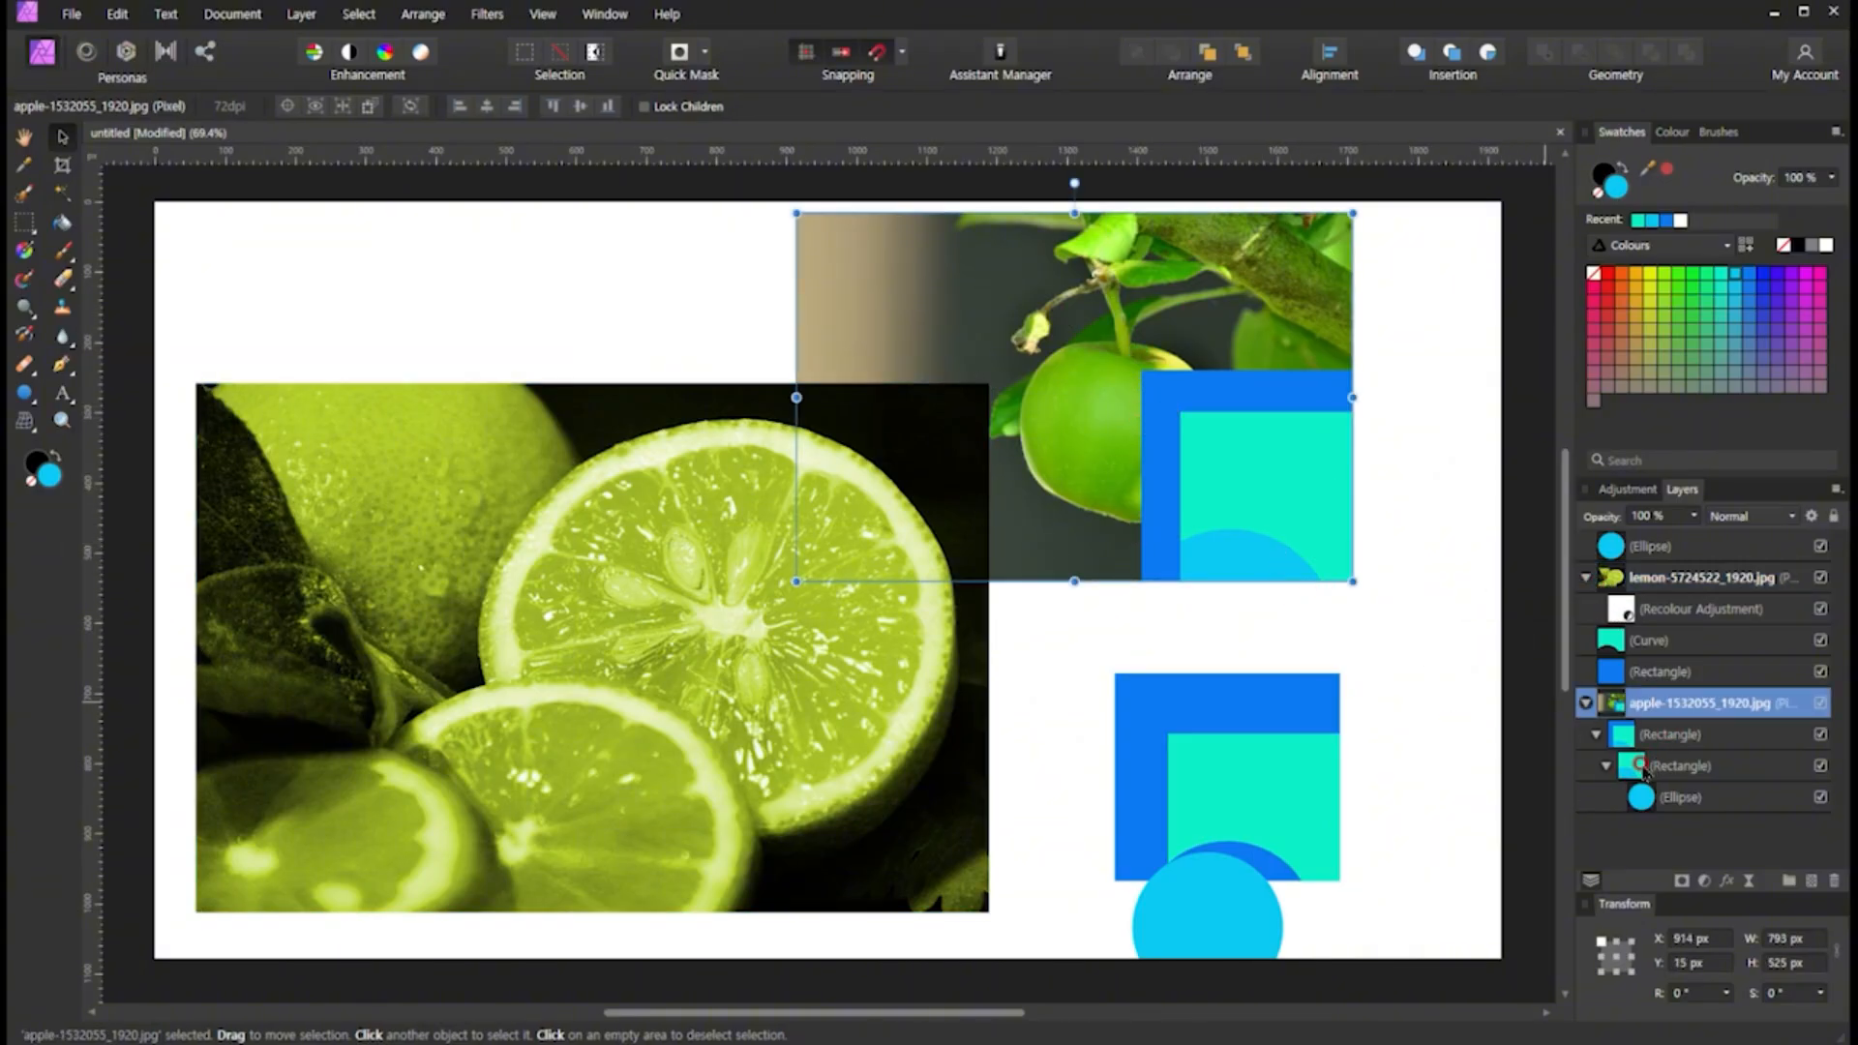
Take the nested blue rectangle out of the apple photo's layer, placing it directly above, and move it to about X 1501, Y 277 px
{"action": "left_click", "coordinate": [1629, 737]}
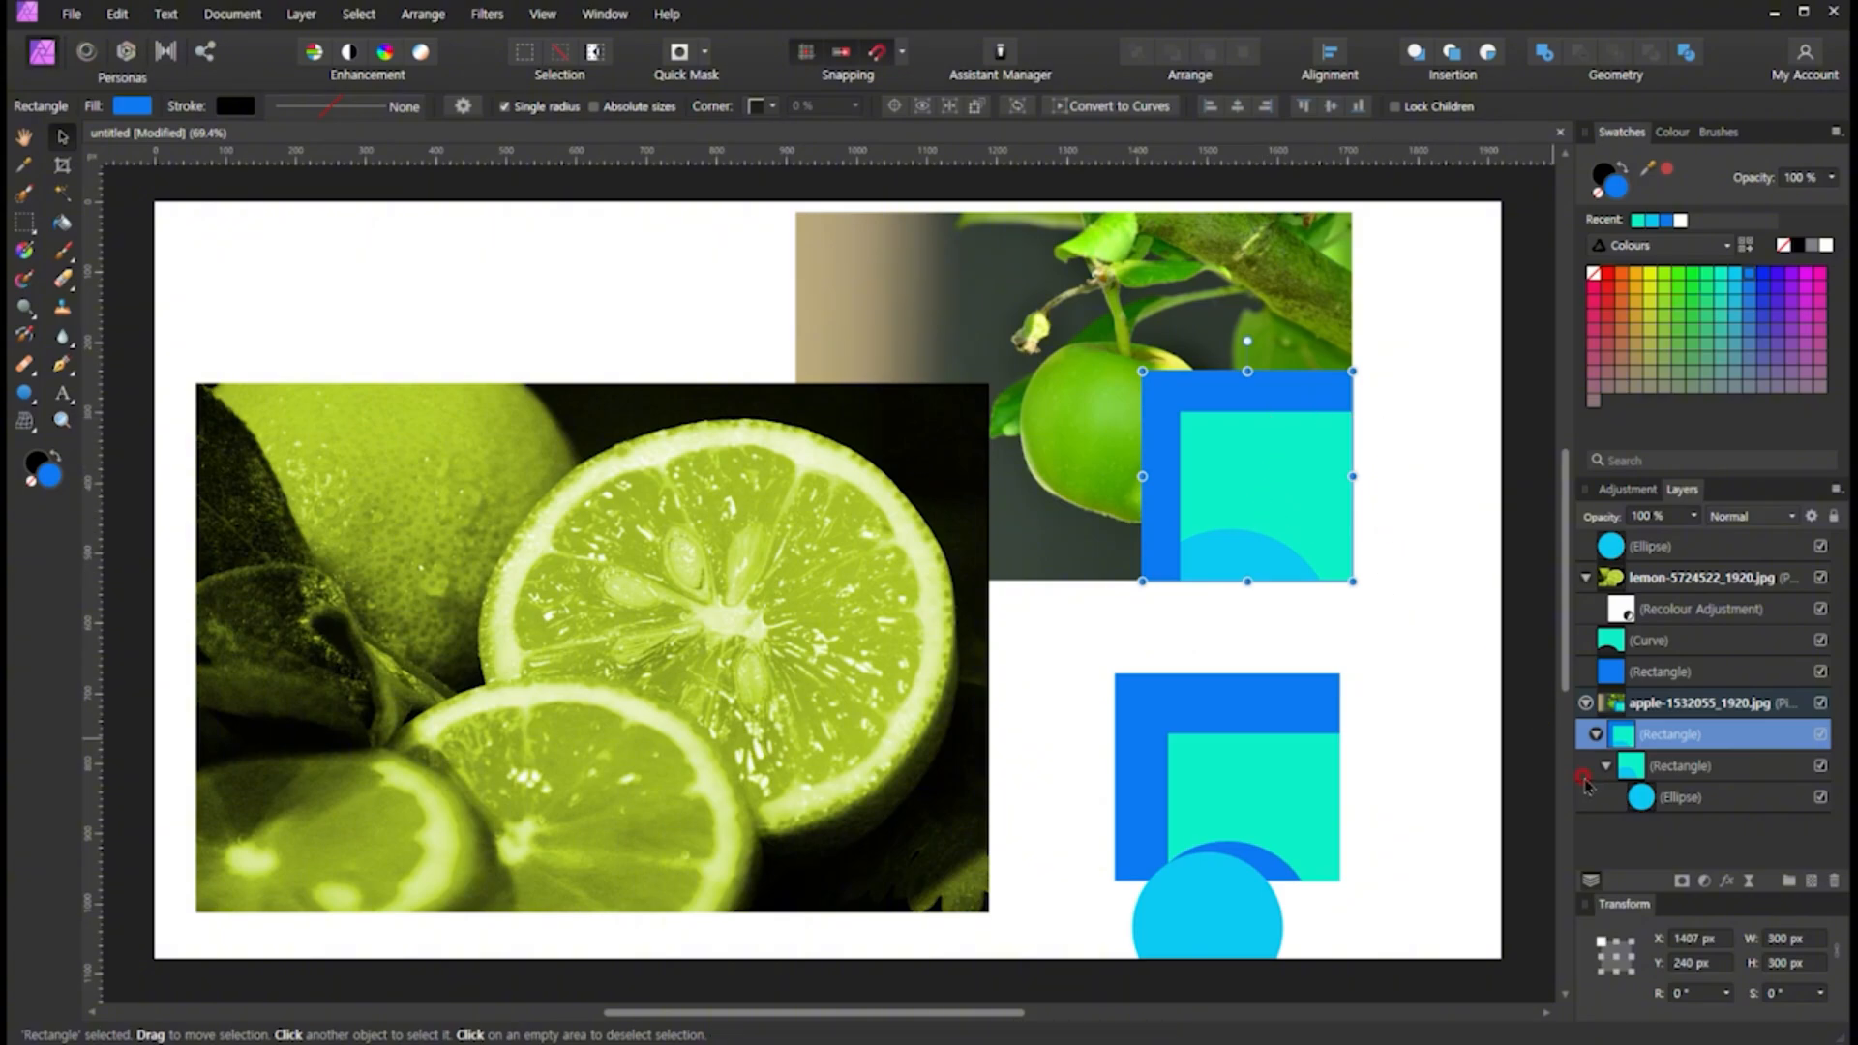
{"action": "left_click", "coordinate": [1597, 737]}
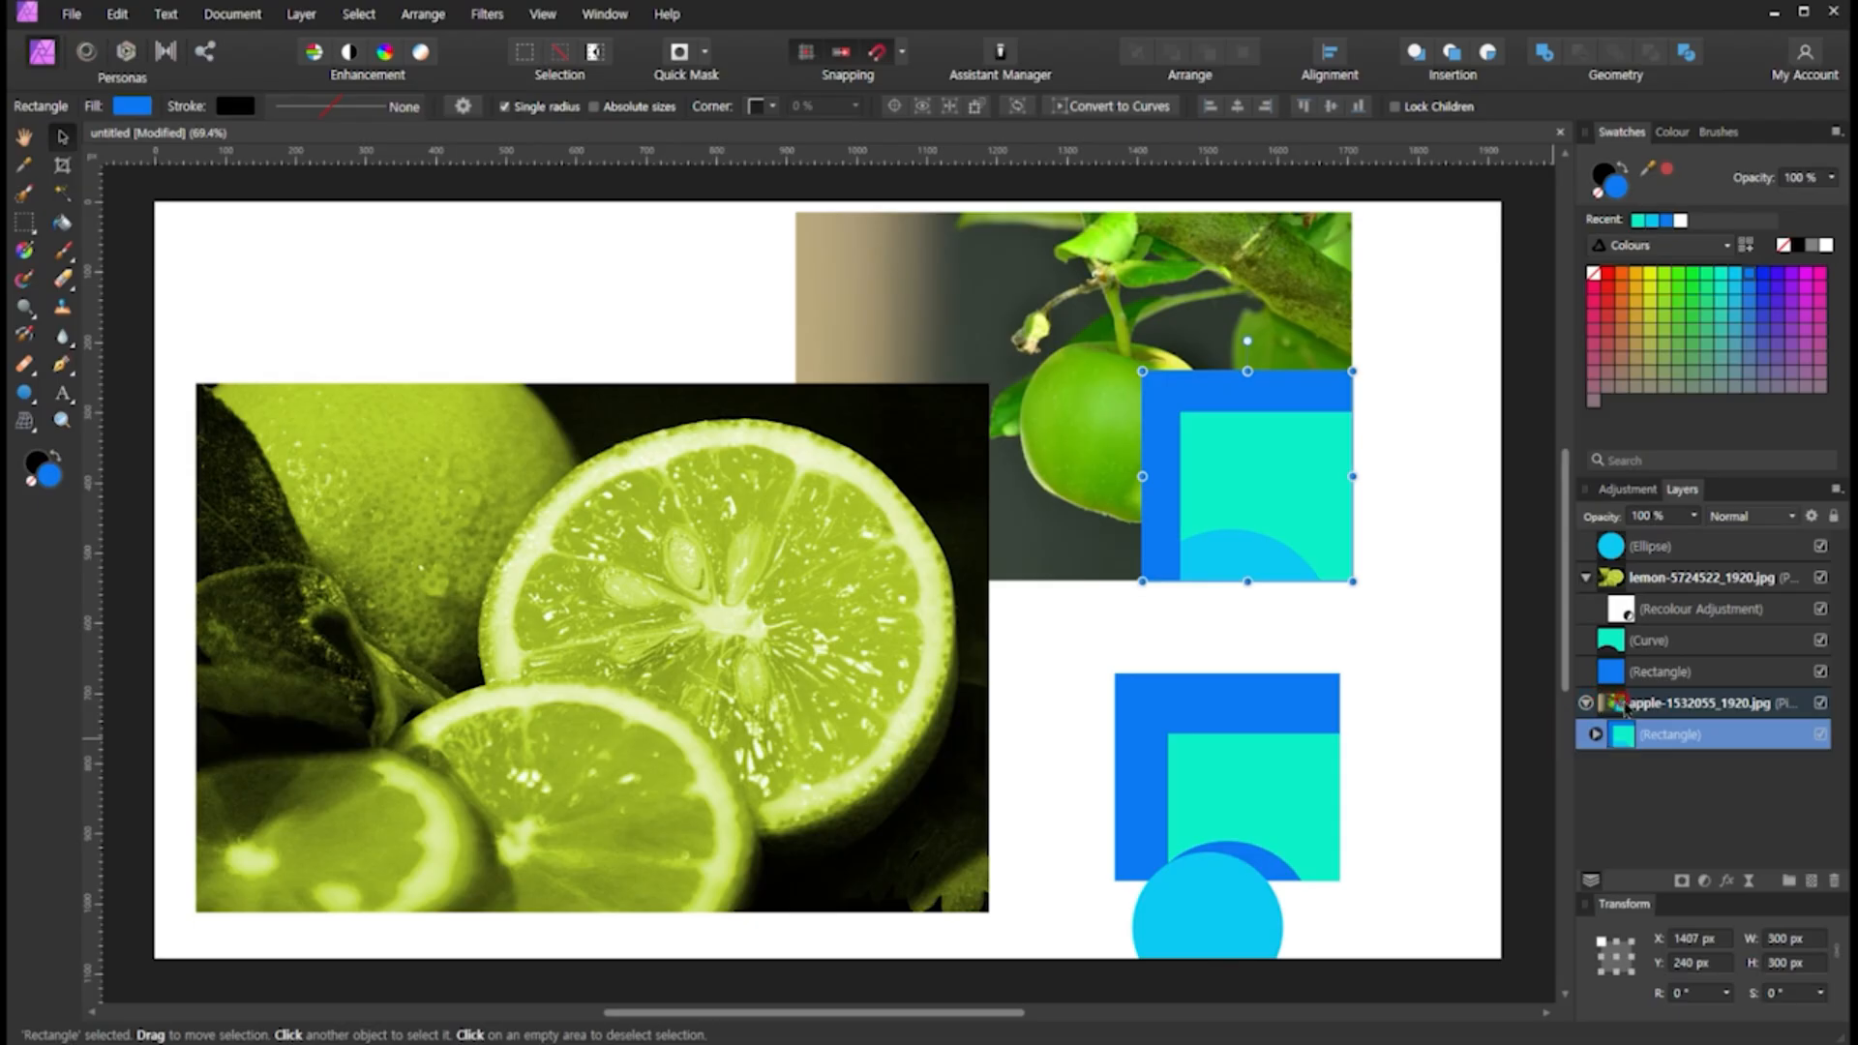
{"action": "left_click", "coordinate": [1589, 736]}
{"action": "left_click_drag", "start_coordinate": [1584, 738], "coordinate": [1583, 701]}
{"action": "left_click", "coordinate": [1521, 919]}
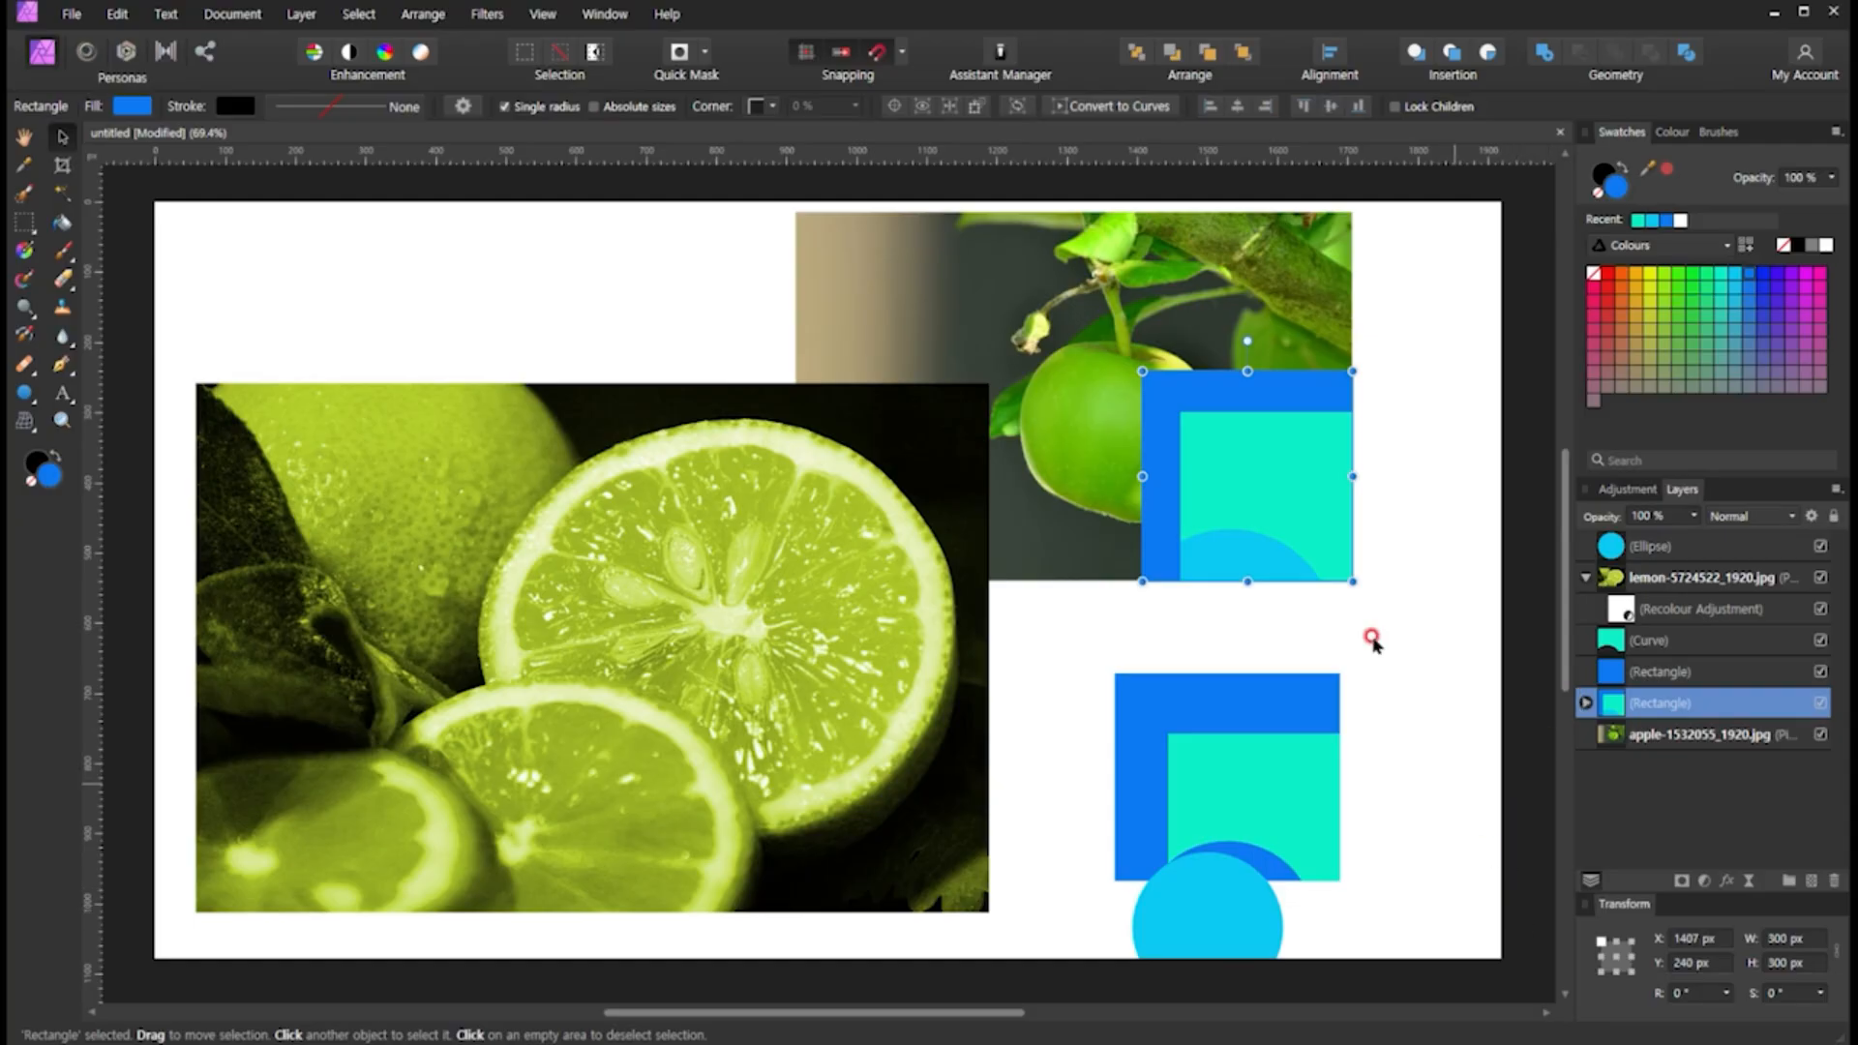
{"action": "left_click_drag", "start_coordinate": [1244, 532], "coordinate": [1286, 609]}
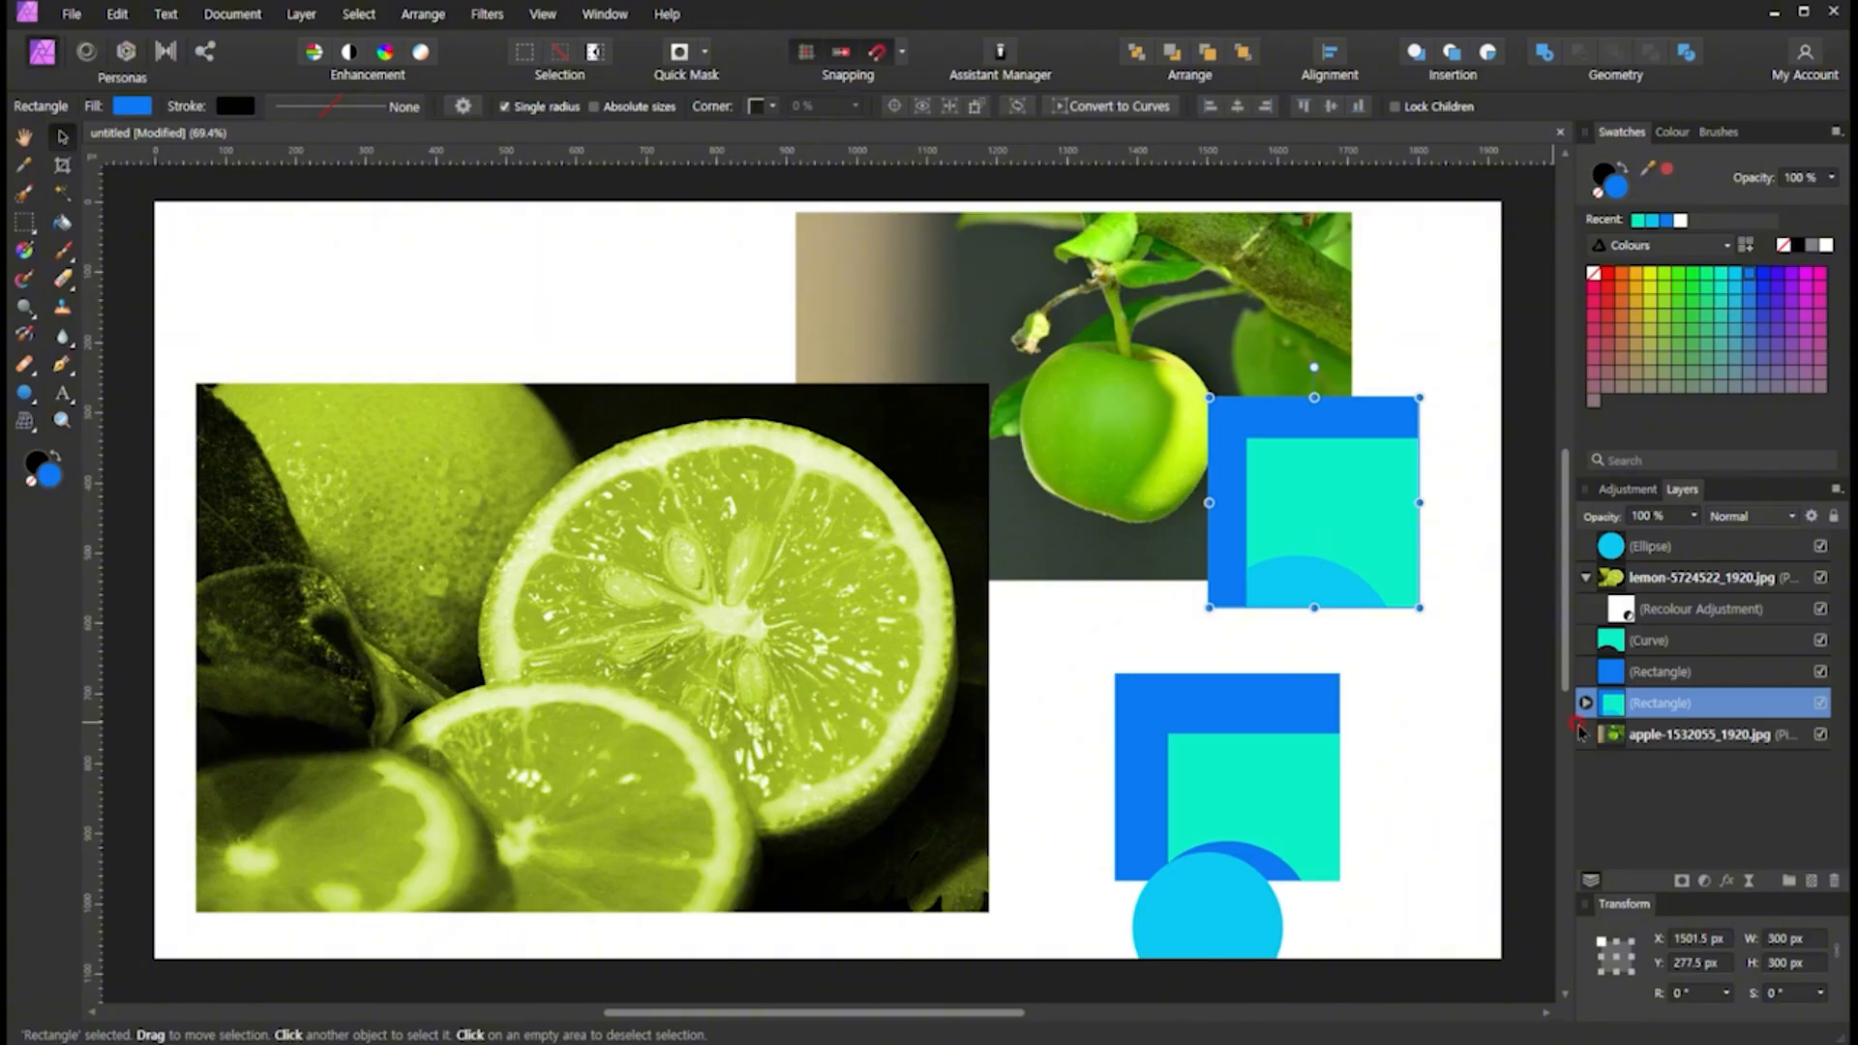
Nest the blue rectangle inside the apple photo's layer again and move it to about X 1445, Y 277 px
{"action": "left_click_drag", "start_coordinate": [1583, 721], "coordinate": [1630, 754]}
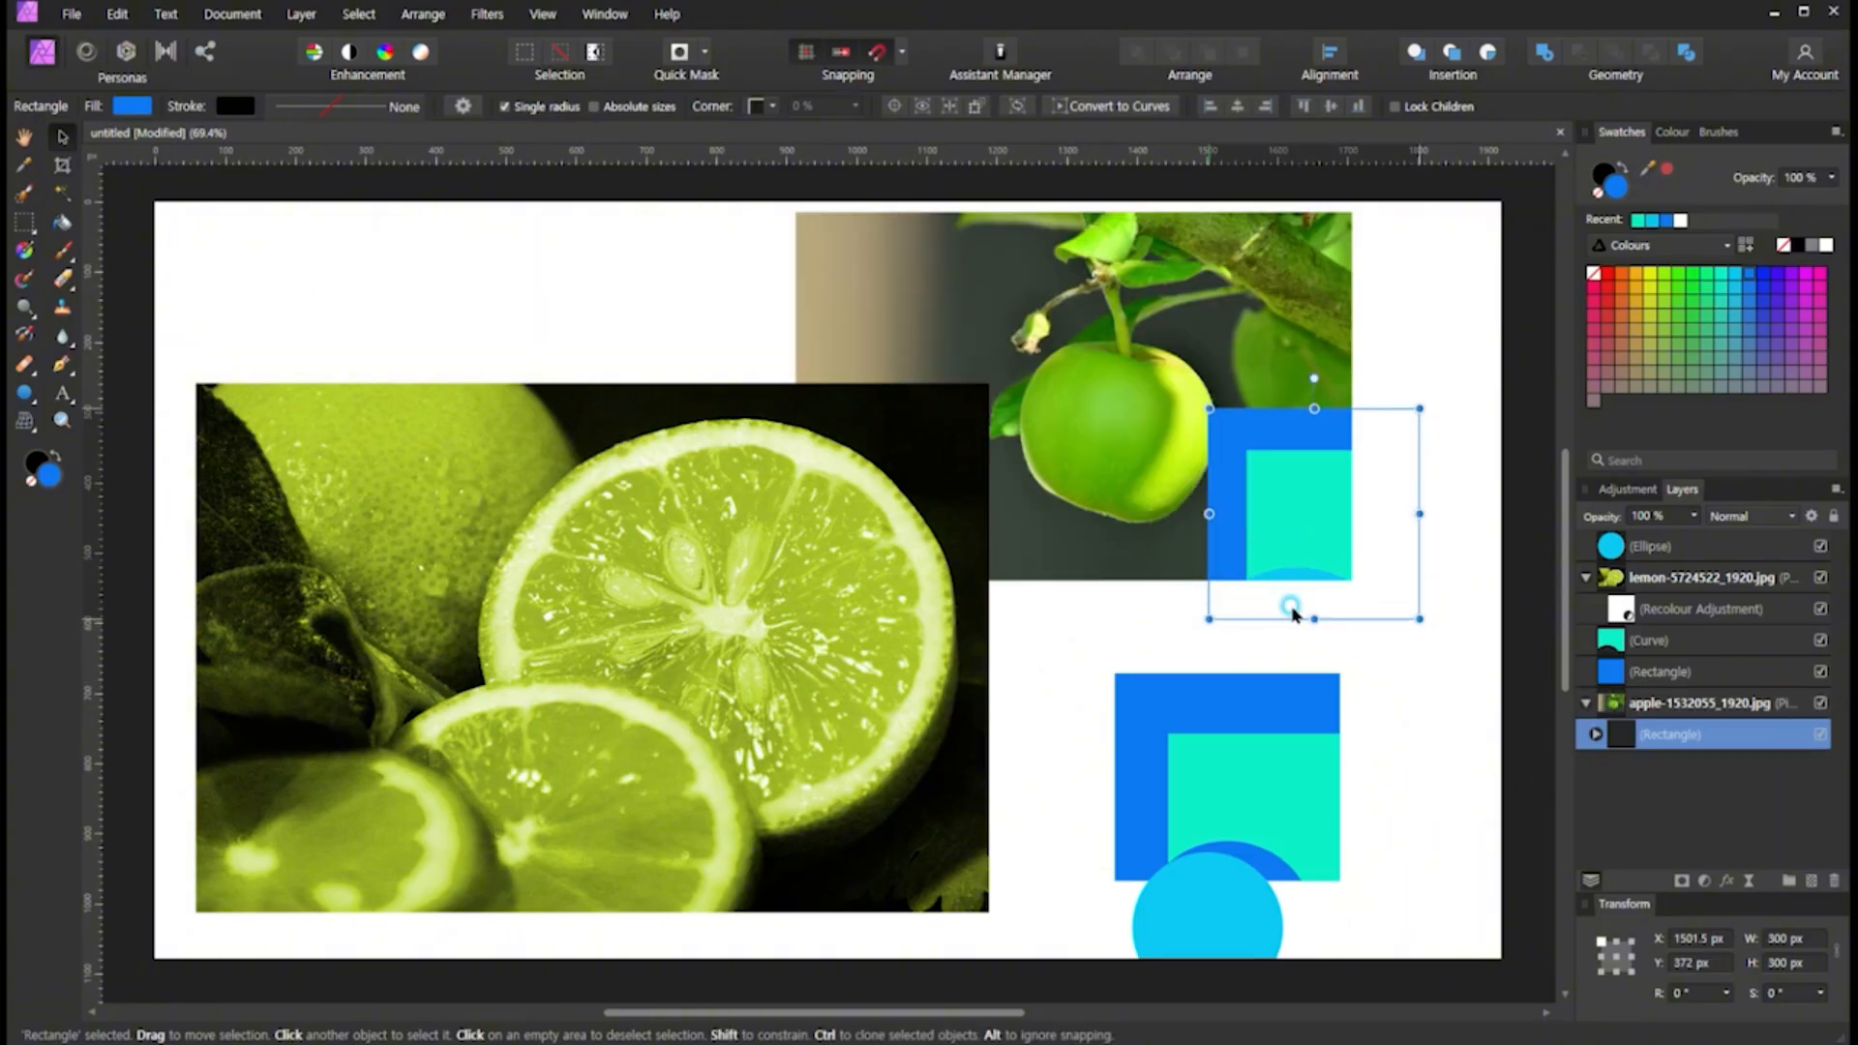
{"action": "left_click_drag", "start_coordinate": [1287, 534], "coordinate": [1248, 536]}
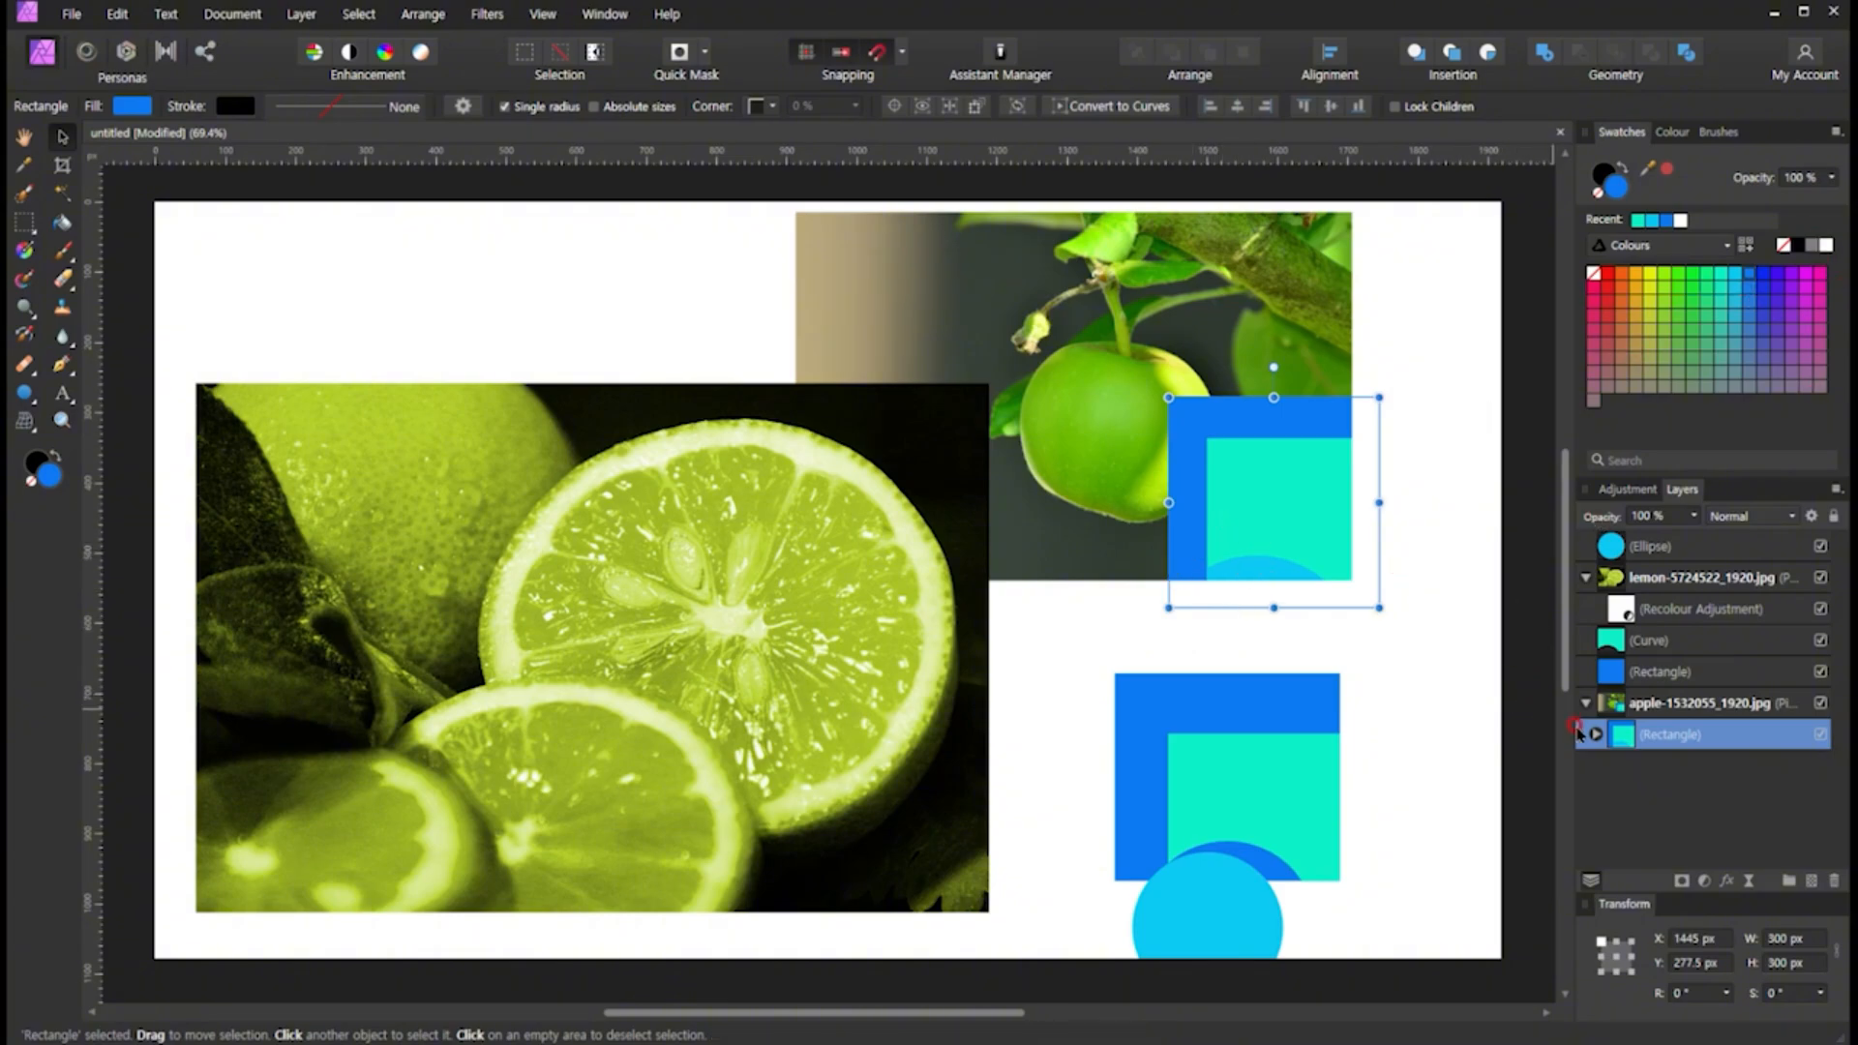
Pull the blue rectangle out of the apple photo's layer once more and delete it with its contents
{"action": "left_click_drag", "start_coordinate": [1633, 774], "coordinate": [1583, 698]}
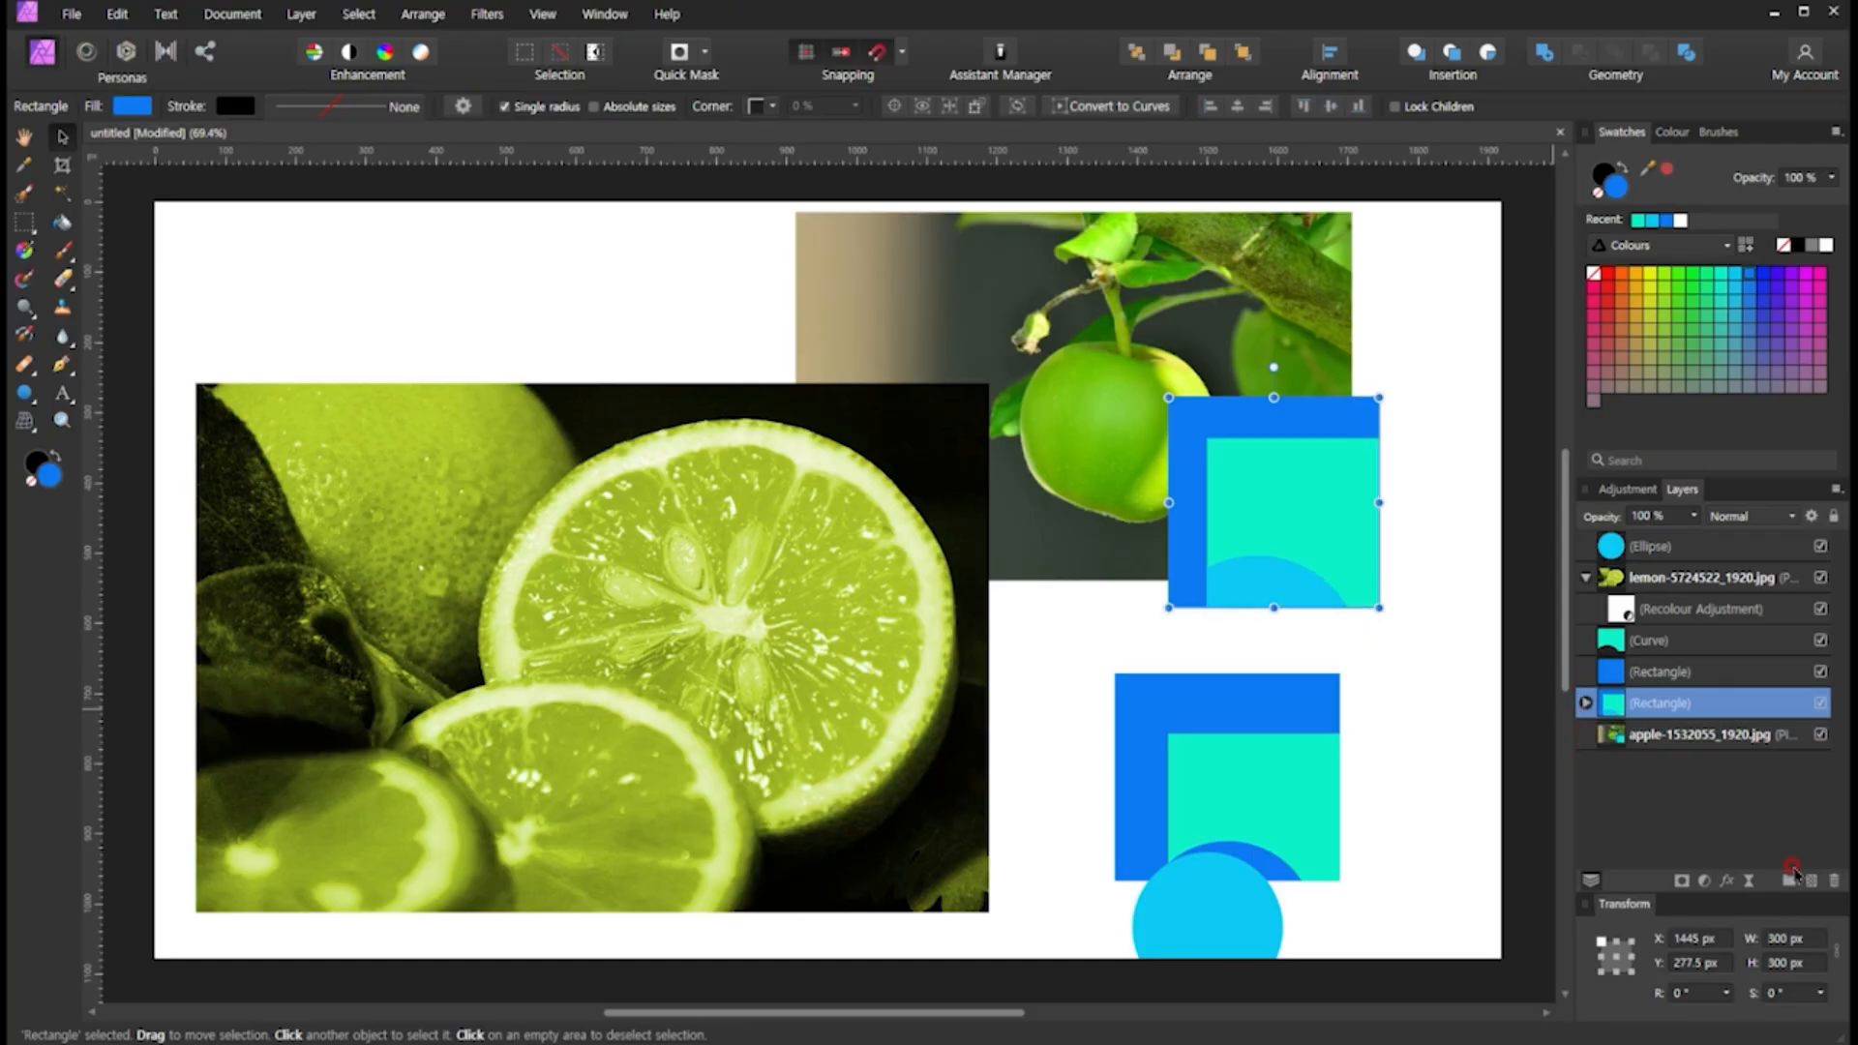
{"action": "left_click", "coordinate": [1832, 882]}
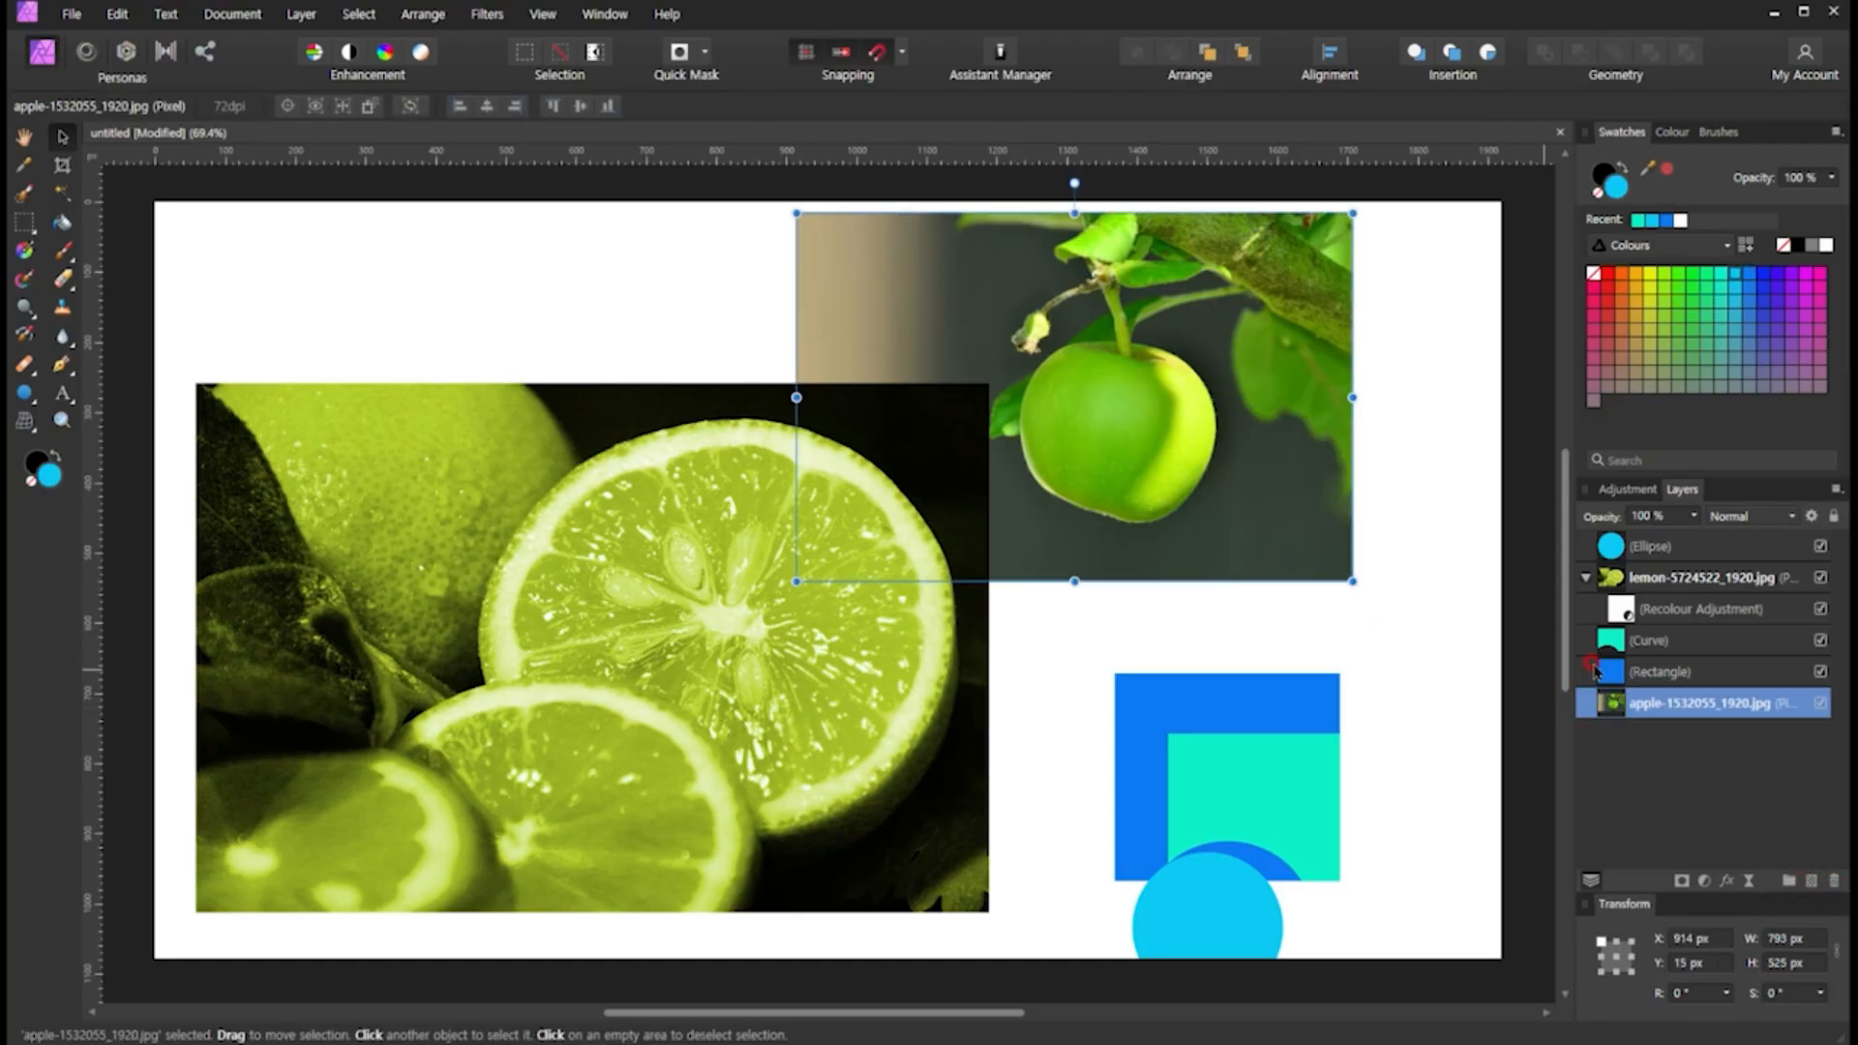
Delete the blue rectangle, the teal curve and the light-blue ellipse, leaving only the lemon and apple photo layers
{"action": "left_click", "coordinate": [1594, 669]}
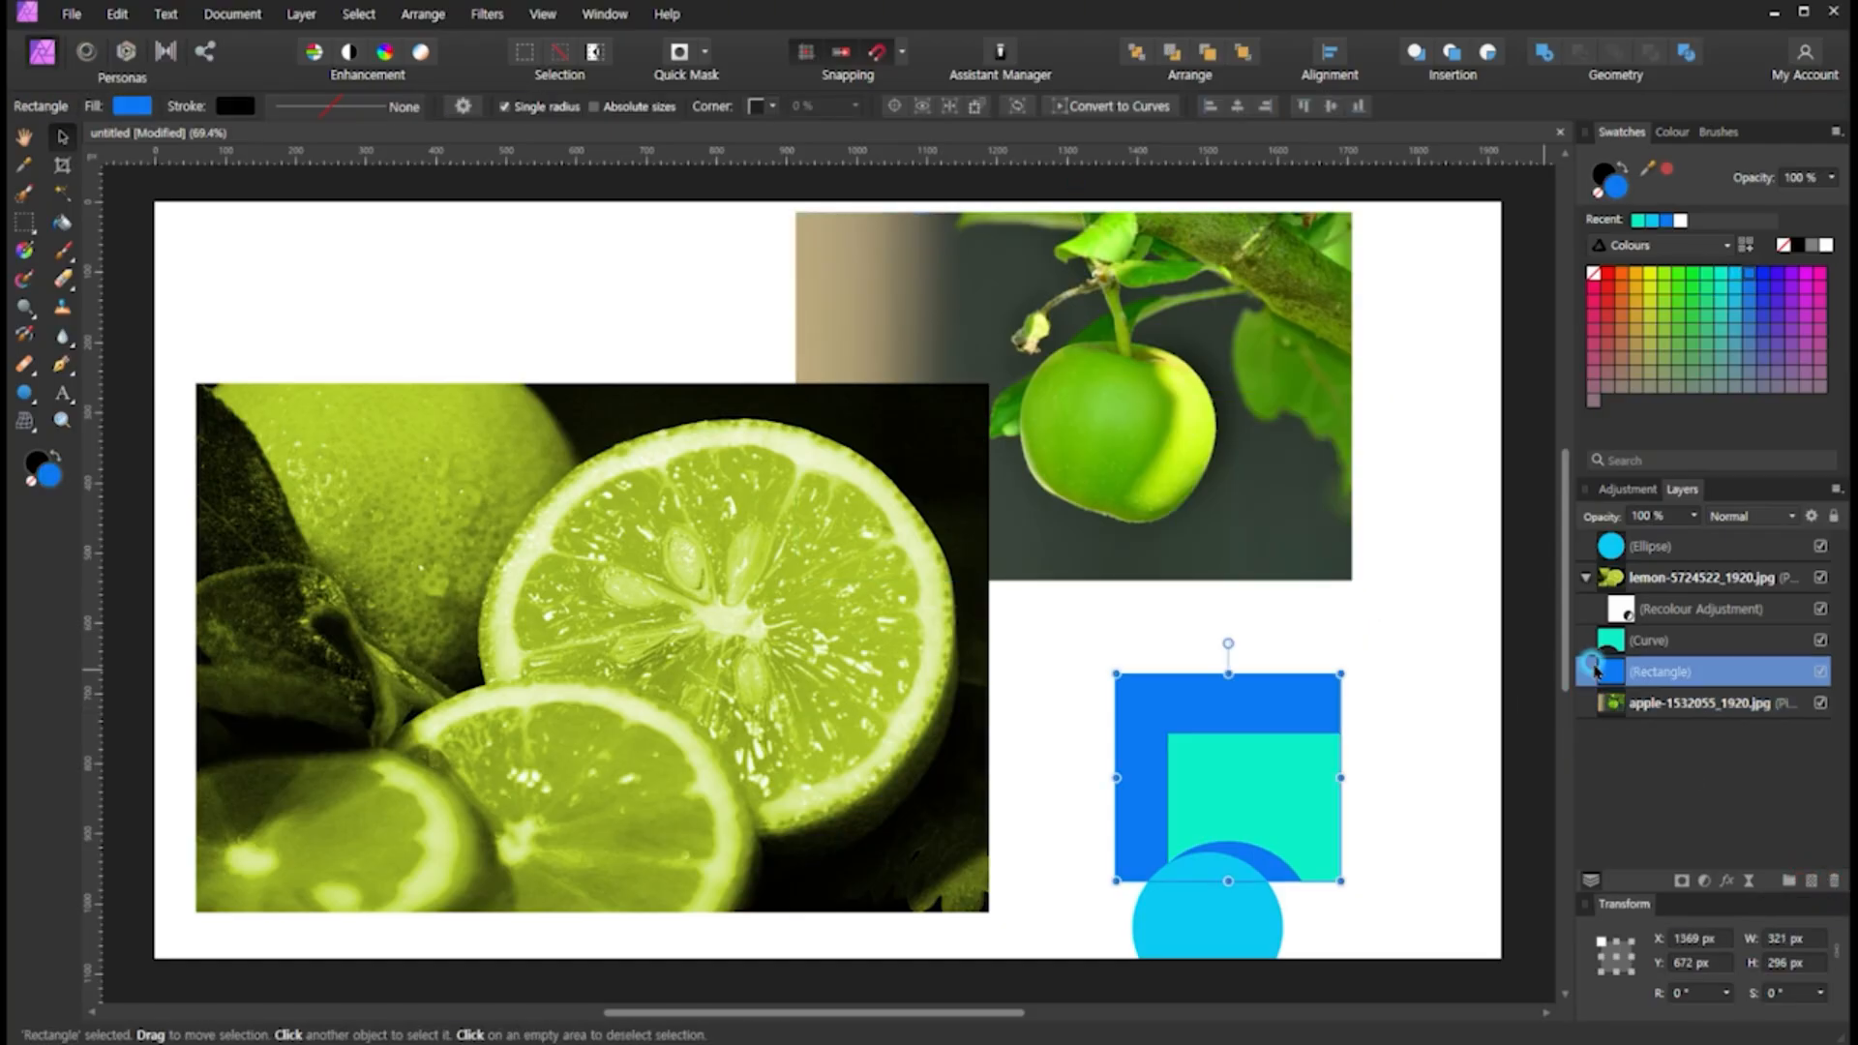
{"action": "left_click", "coordinate": [1839, 882]}
{"action": "left_click", "coordinate": [1649, 641]}
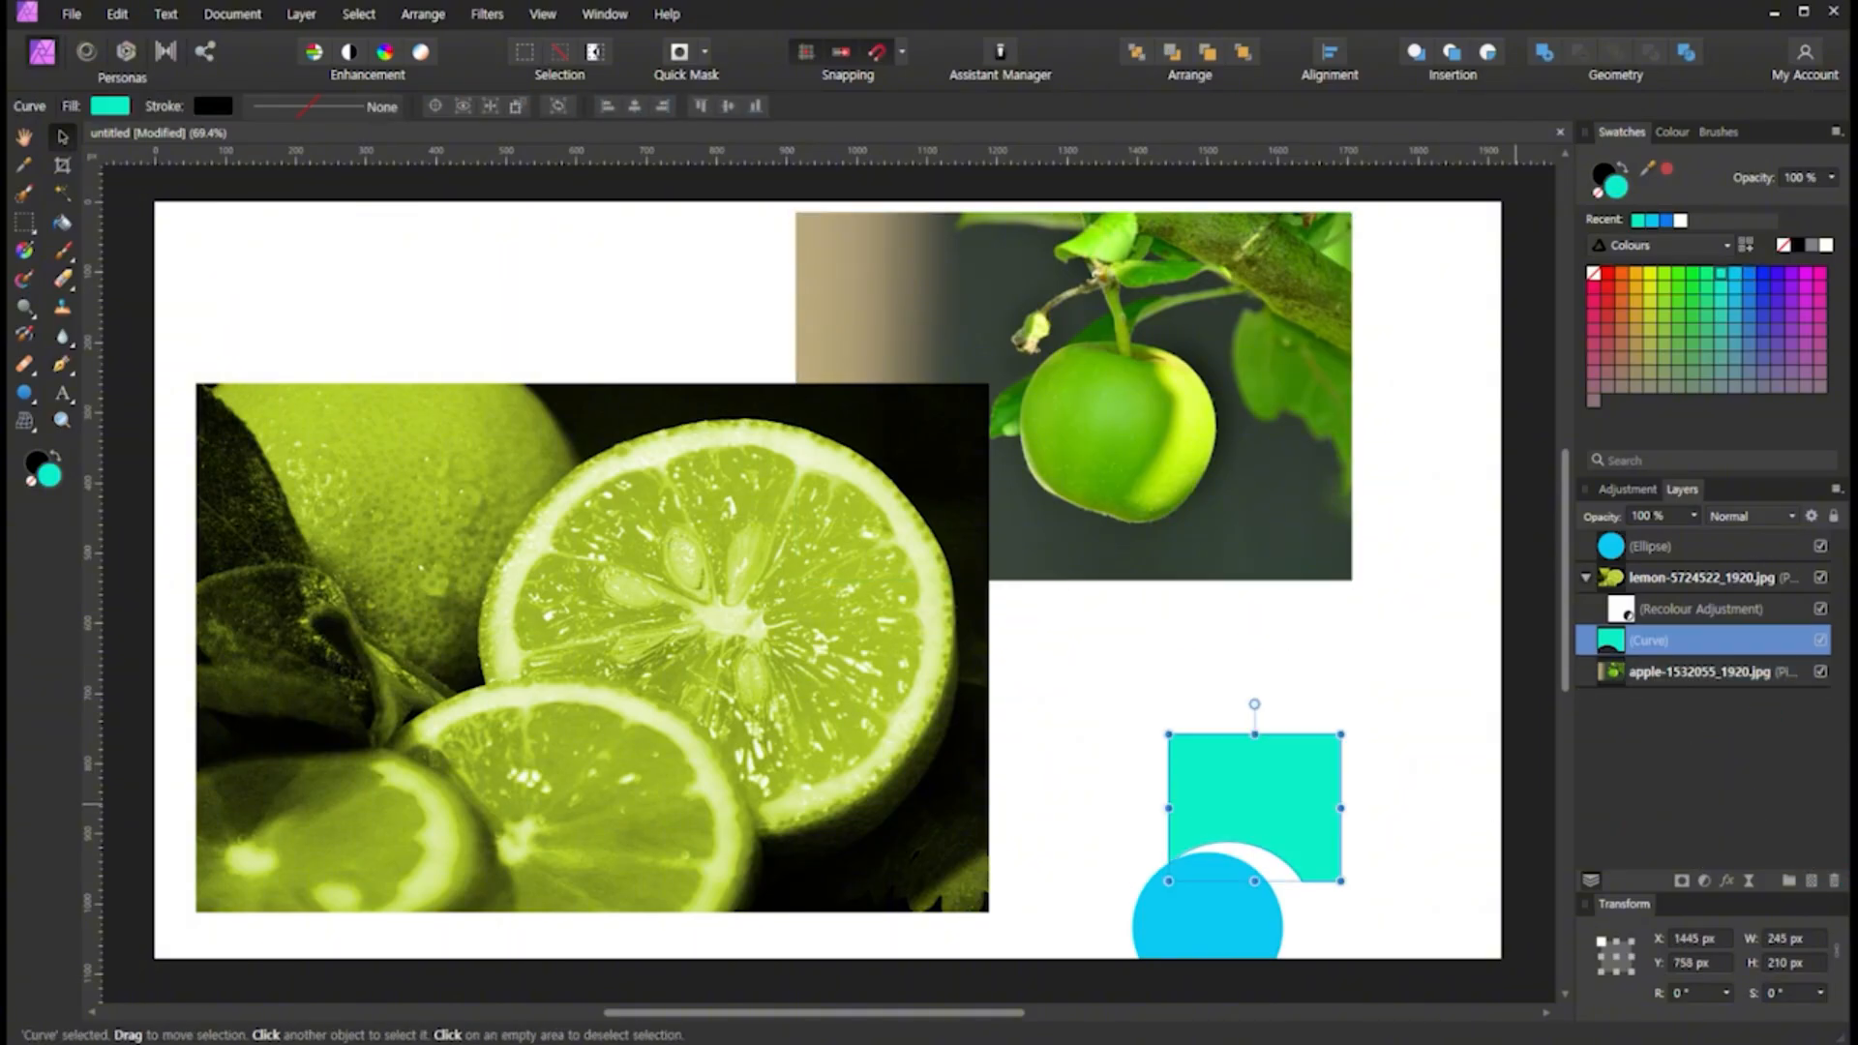
{"action": "left_click", "coordinate": [1835, 880]}
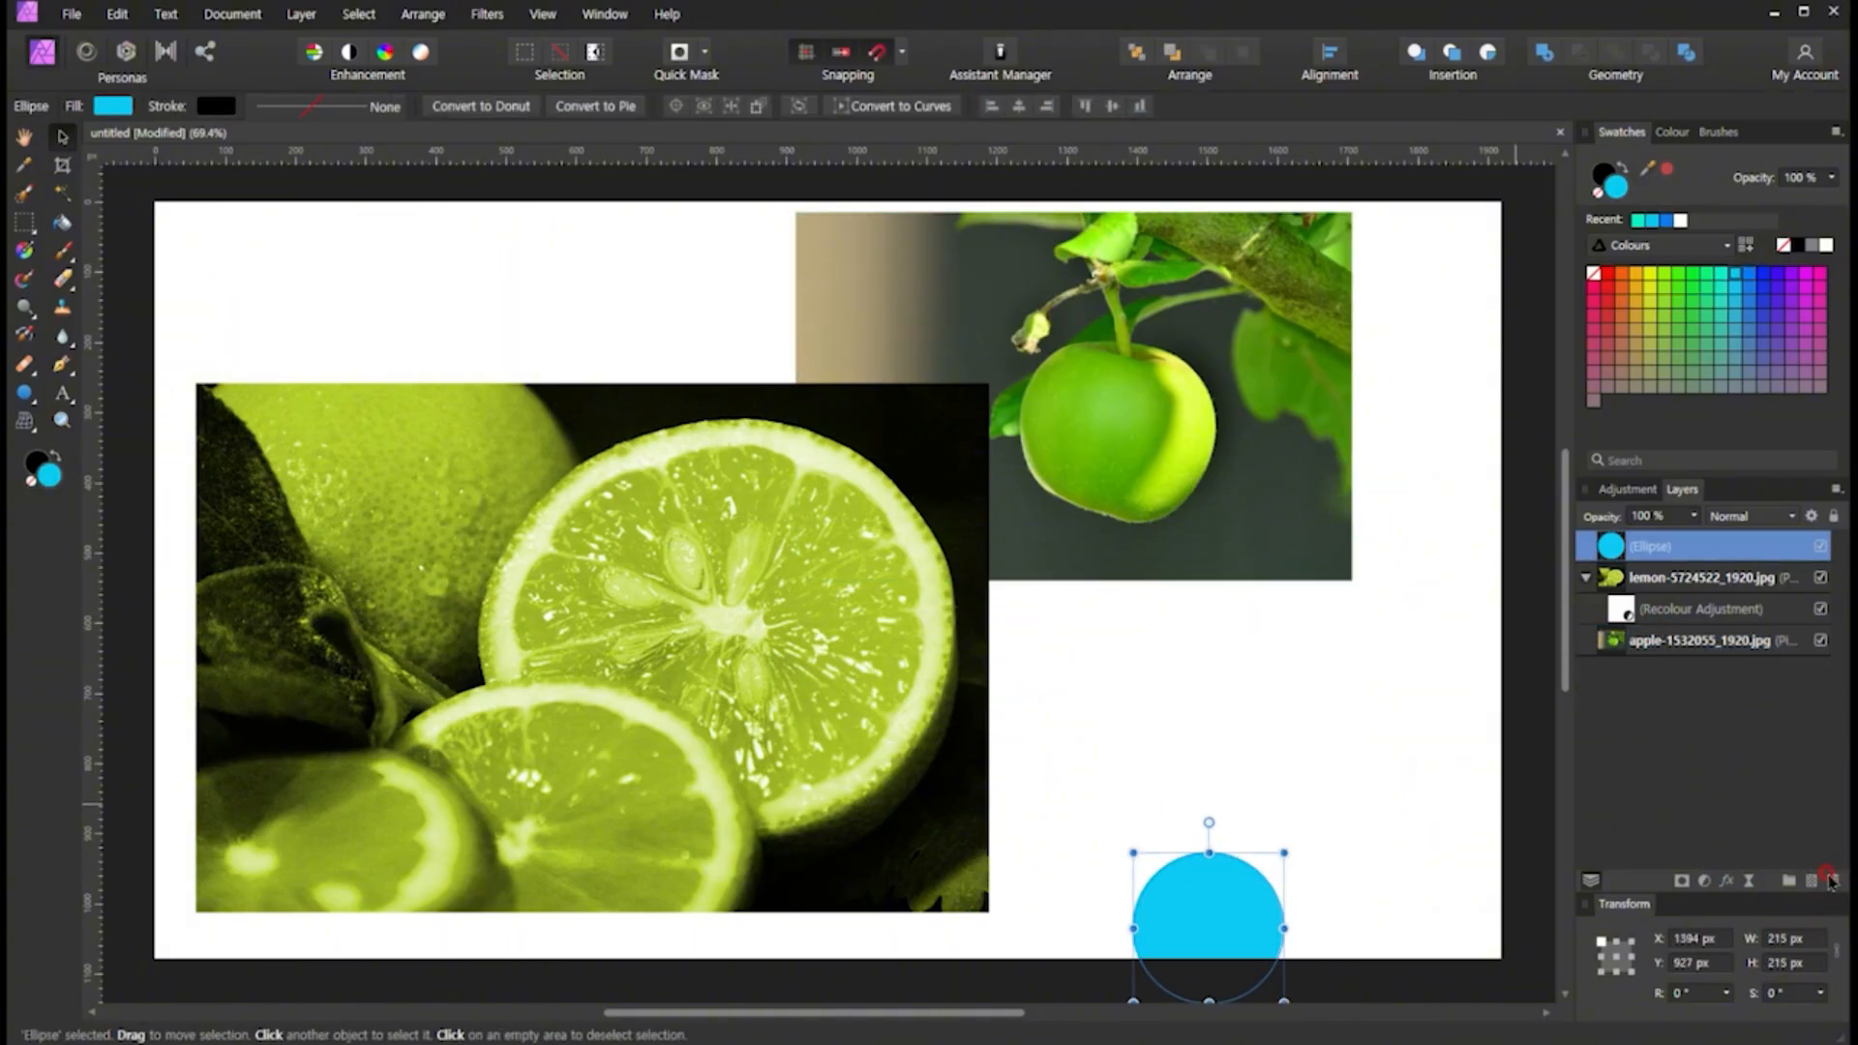
{"action": "left_click", "coordinate": [1832, 881]}
{"action": "left_click", "coordinate": [1405, 703]}
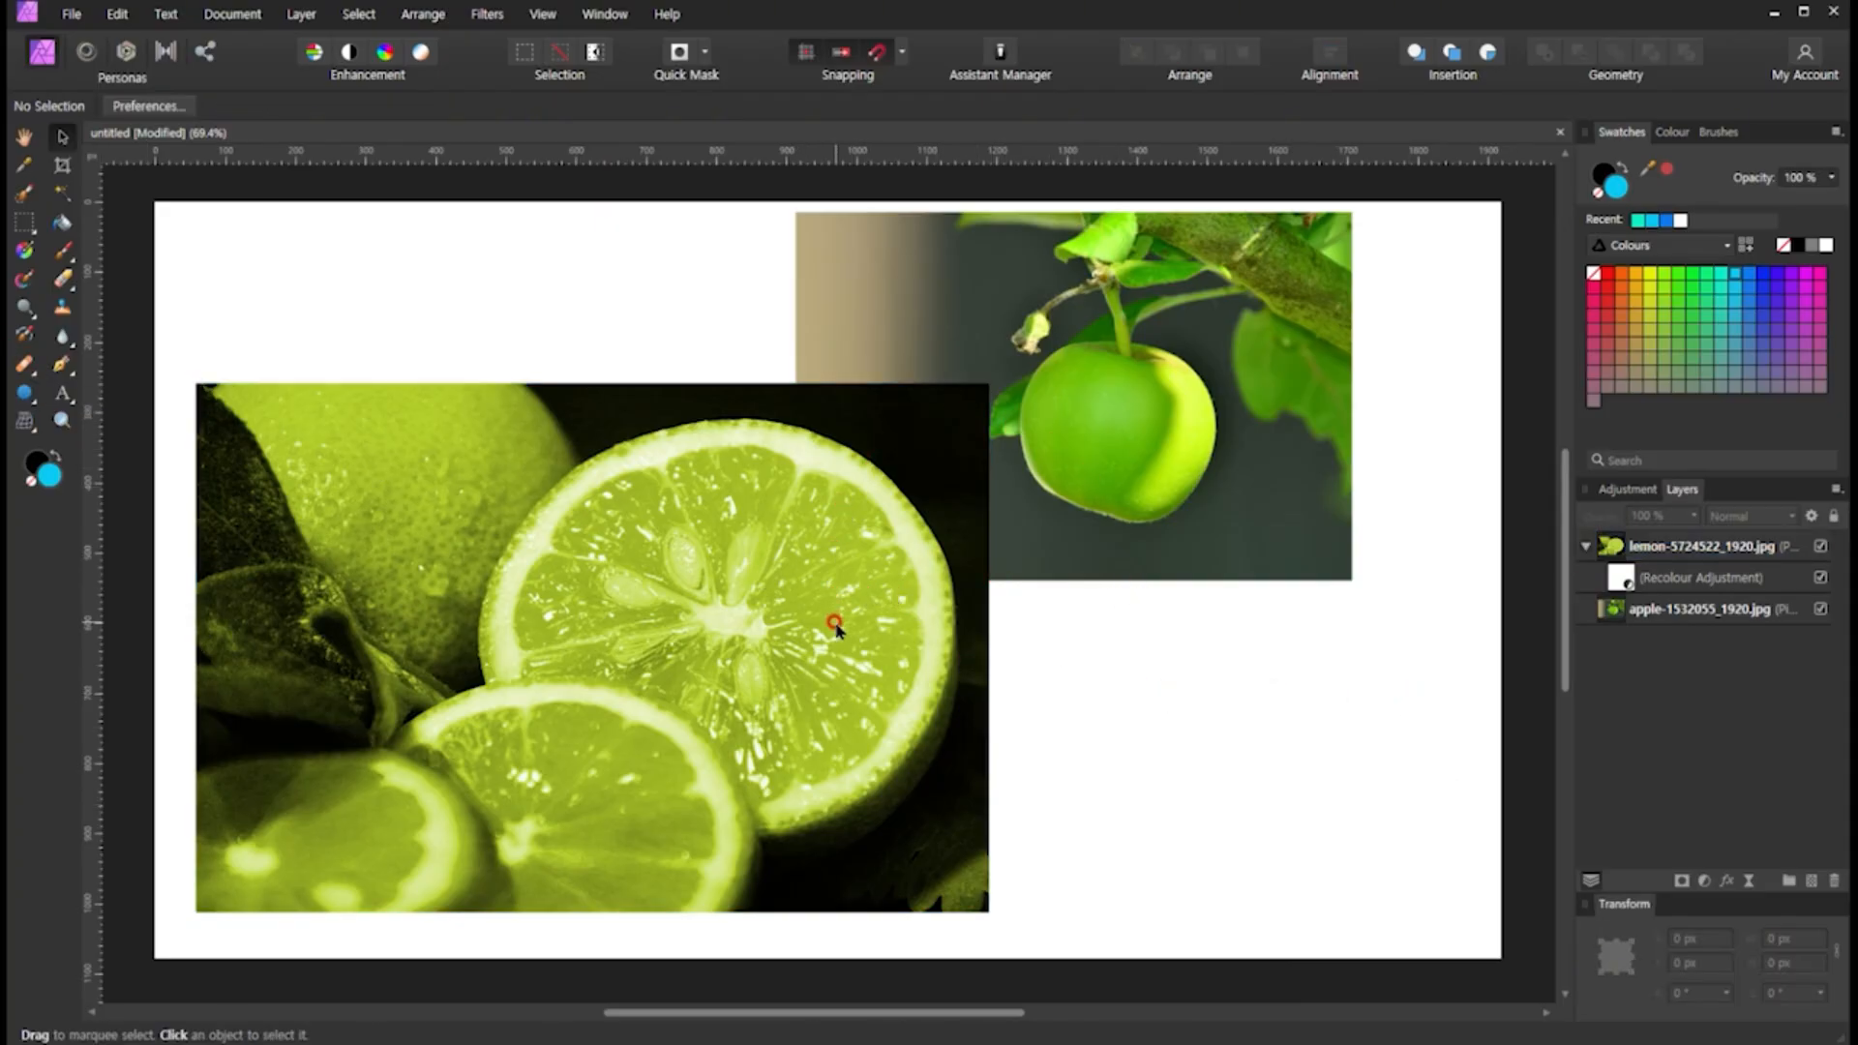
Draw a light-blue ellipse about 470 × 481 px overlapping the apple photo's lower edge, at about X 1297, Y 474 px
{"action": "left_click", "coordinate": [26, 392]}
{"action": "left_click", "coordinate": [89, 423]}
{"action": "left_click_drag", "start_coordinate": [1065, 535], "coordinate": [1390, 869]}
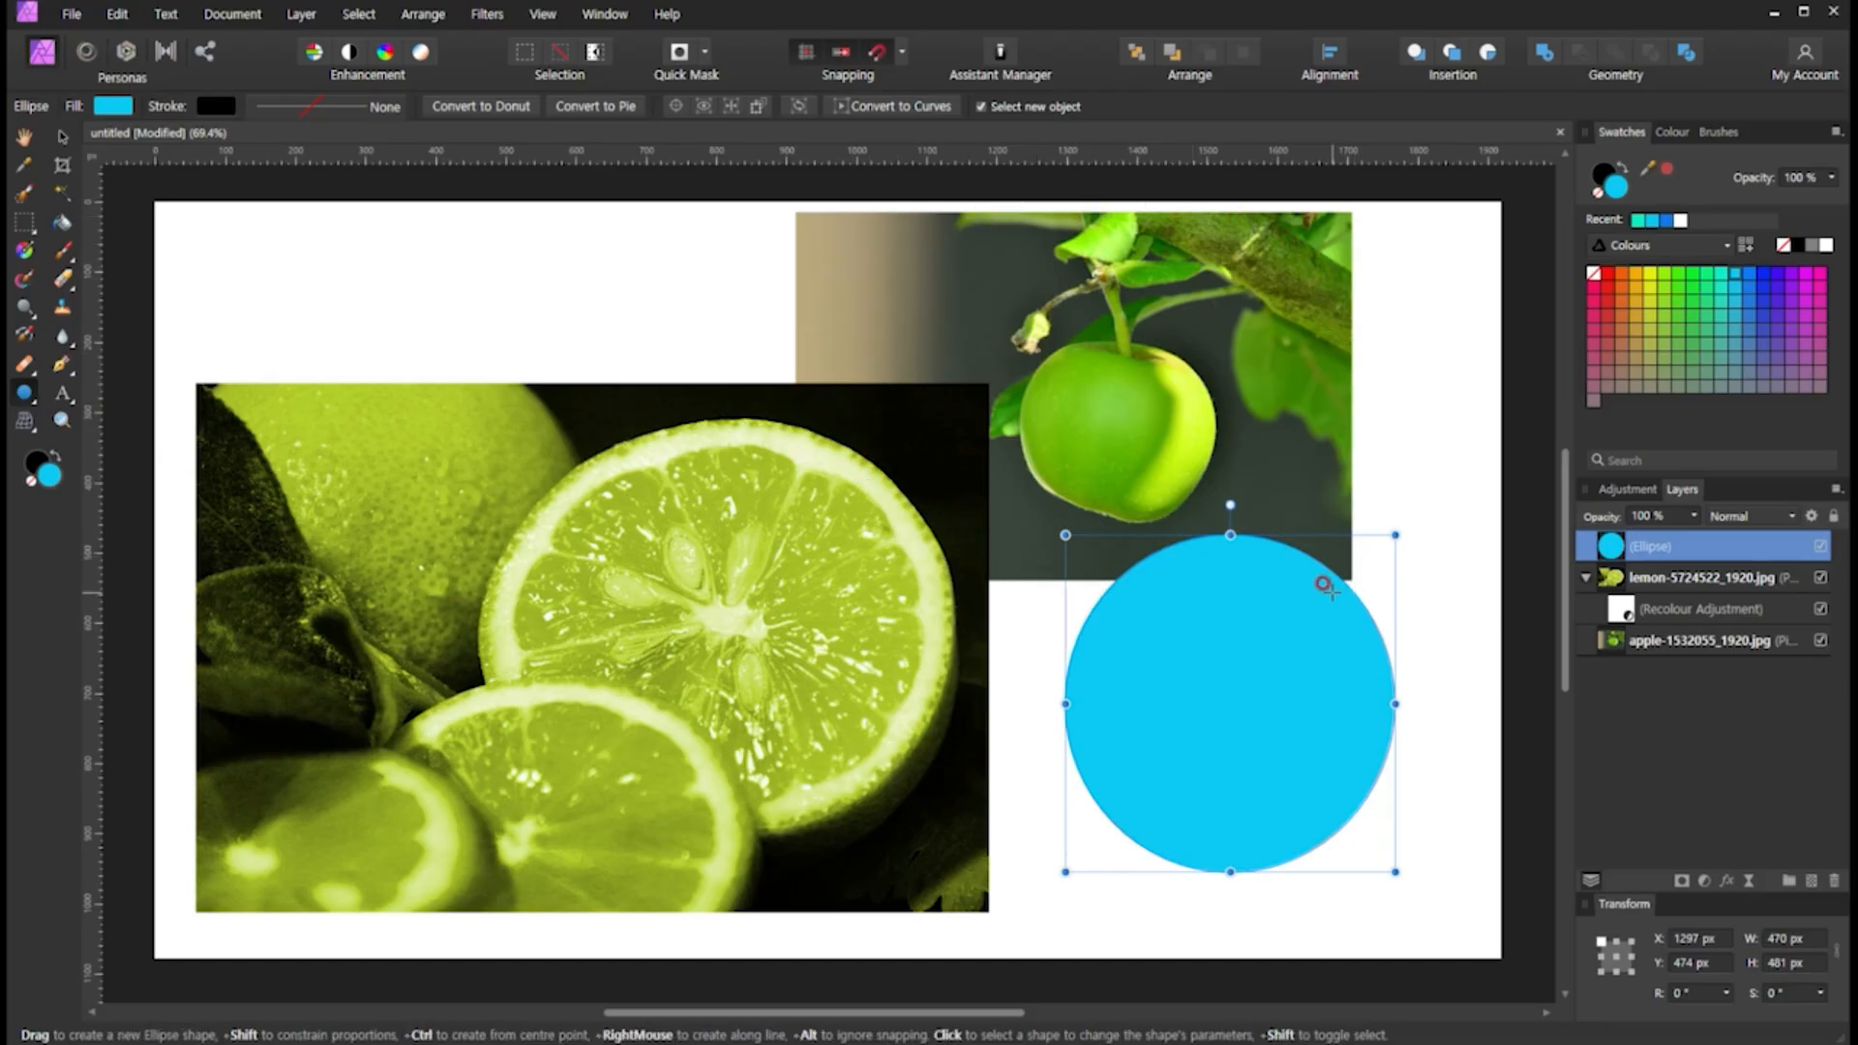
Make a circular marquee selection about 380 px across around the apple, at about X 1184, Y 121 px
{"action": "left_click", "coordinate": [25, 222]}
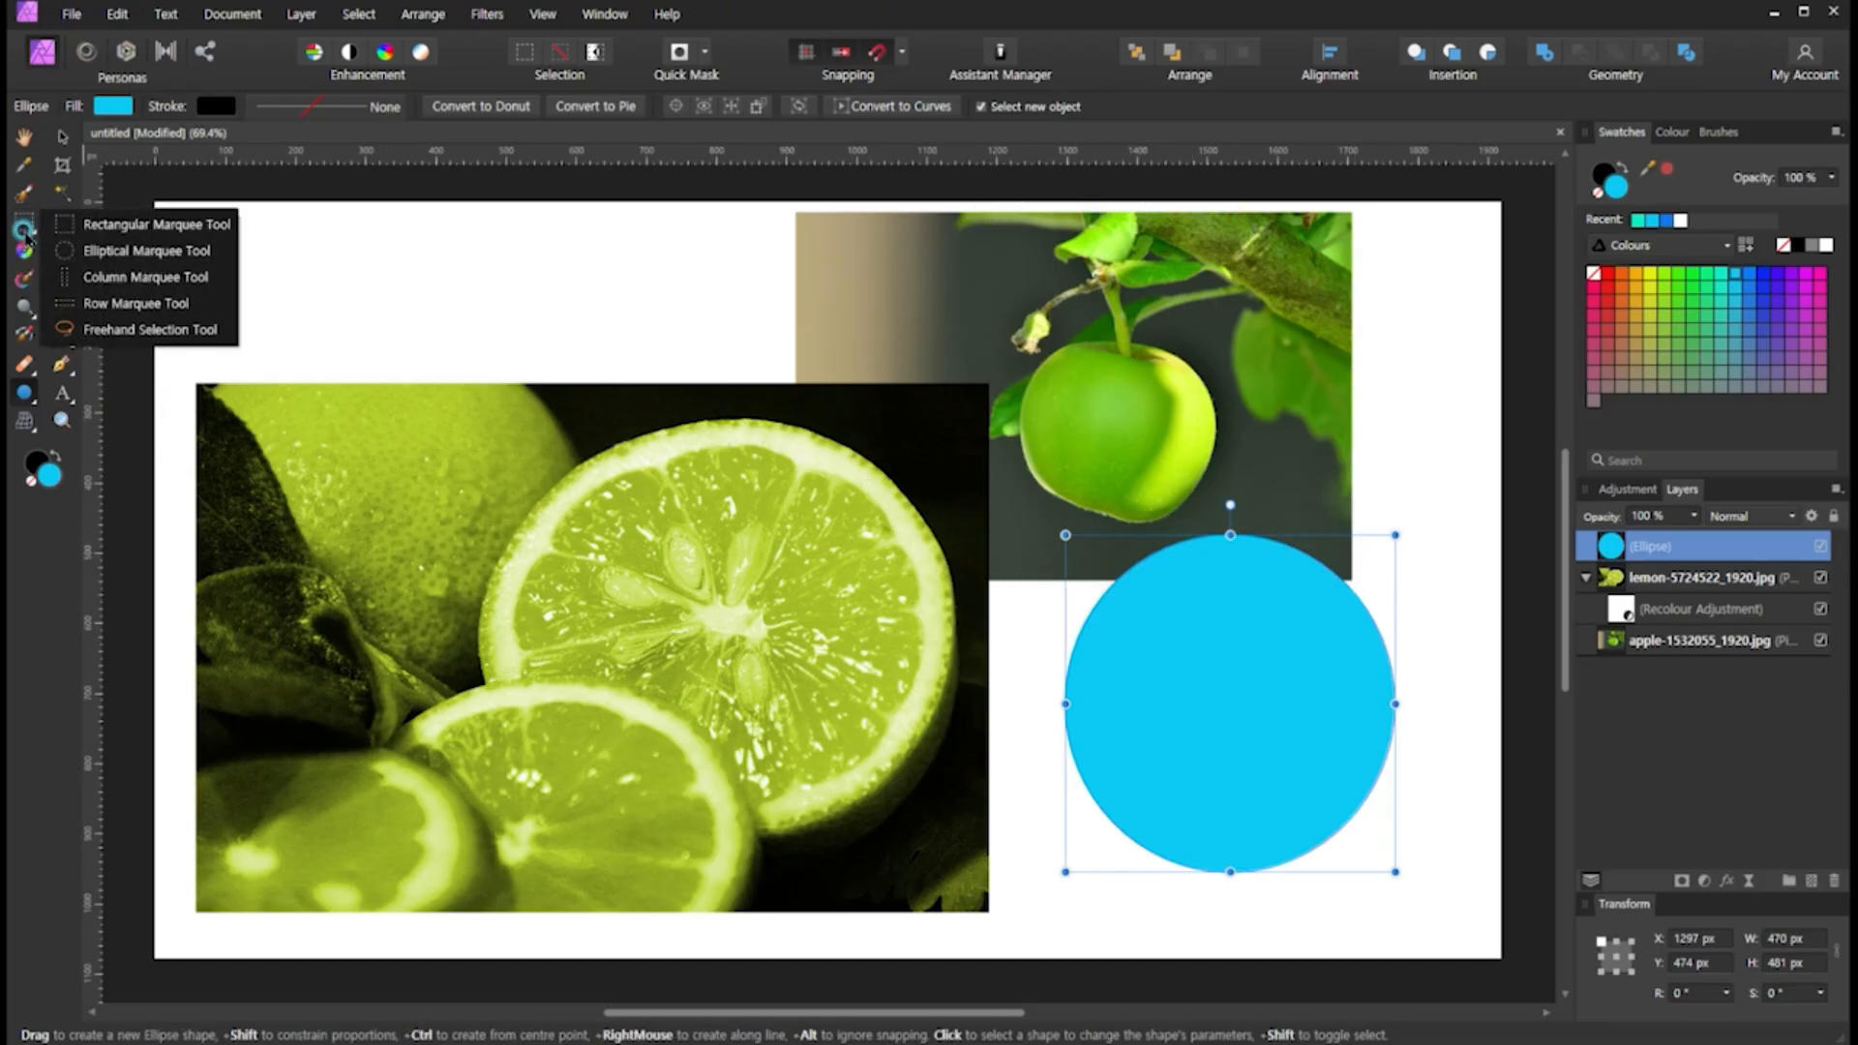
{"action": "left_click", "coordinate": [60, 250]}
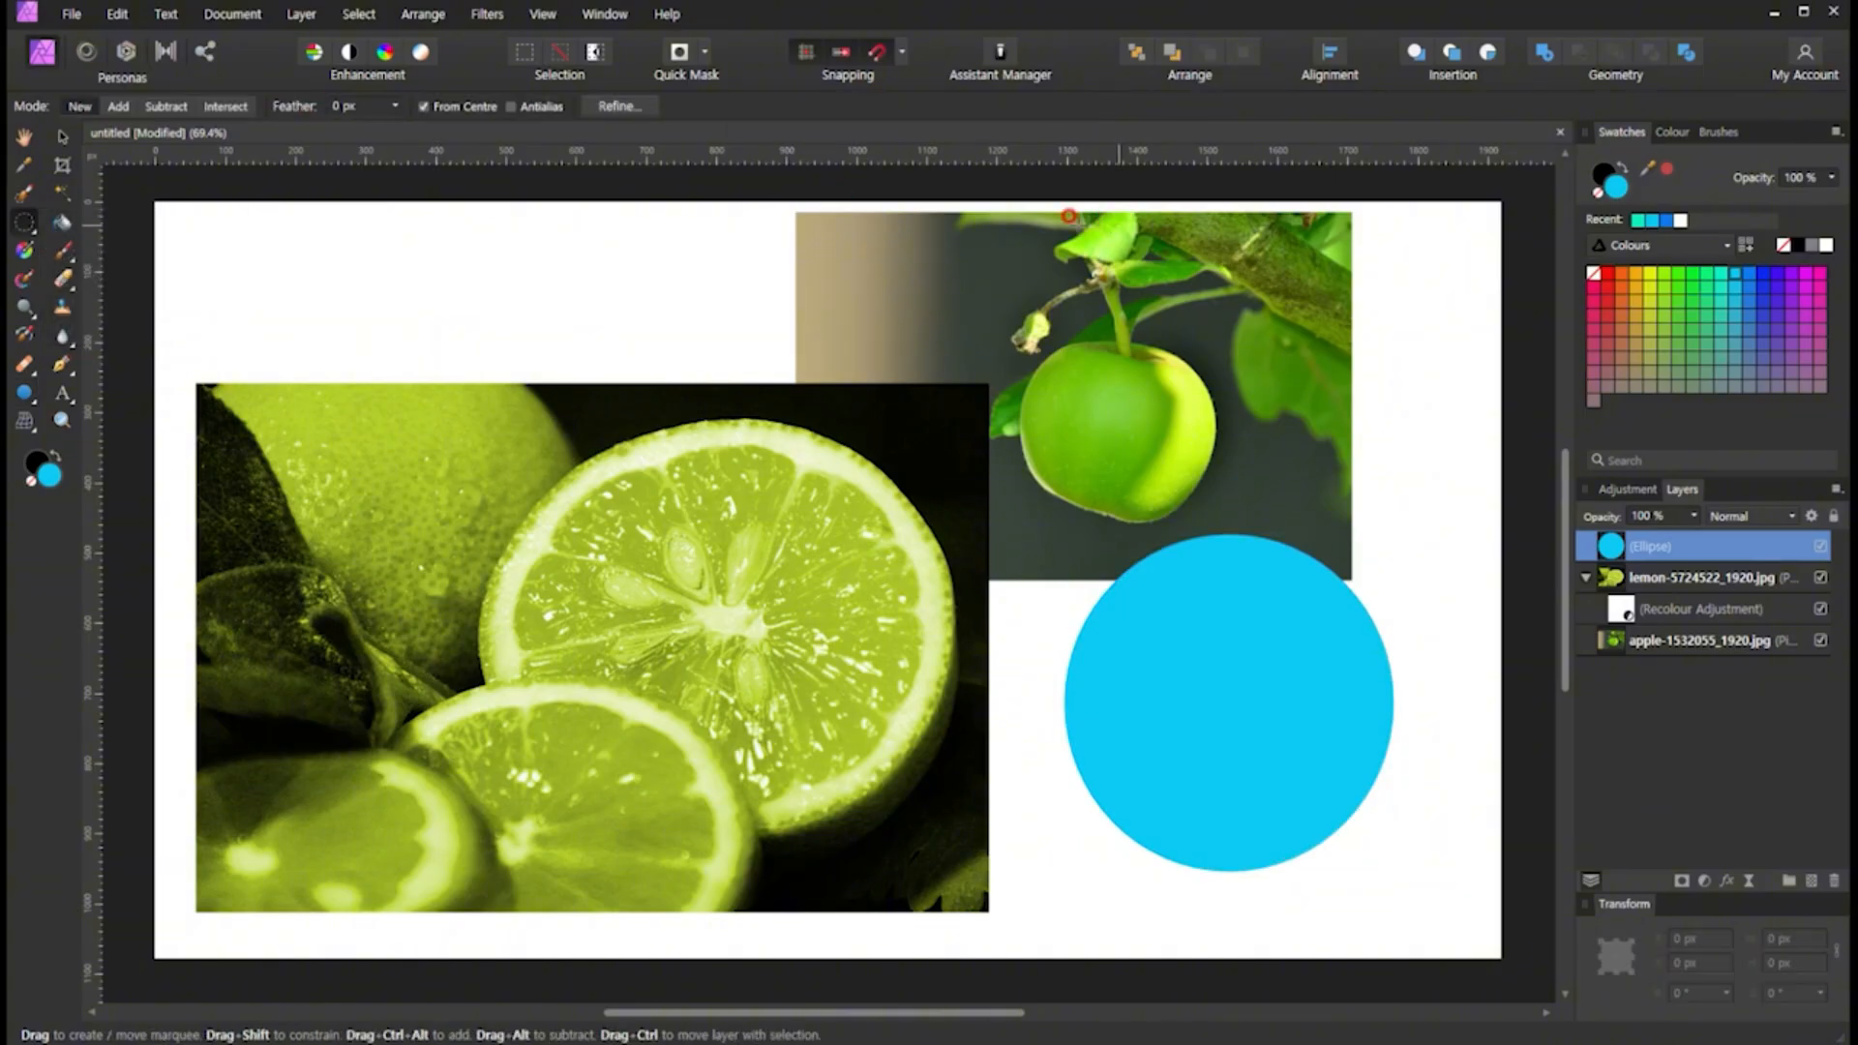
{"action": "left_click_drag", "start_coordinate": [965, 232], "coordinate": [1089, 336]}
{"action": "left_click", "coordinate": [1115, 386]}
{"action": "left_click_drag", "start_coordinate": [1110, 433], "coordinate": [1249, 562]}
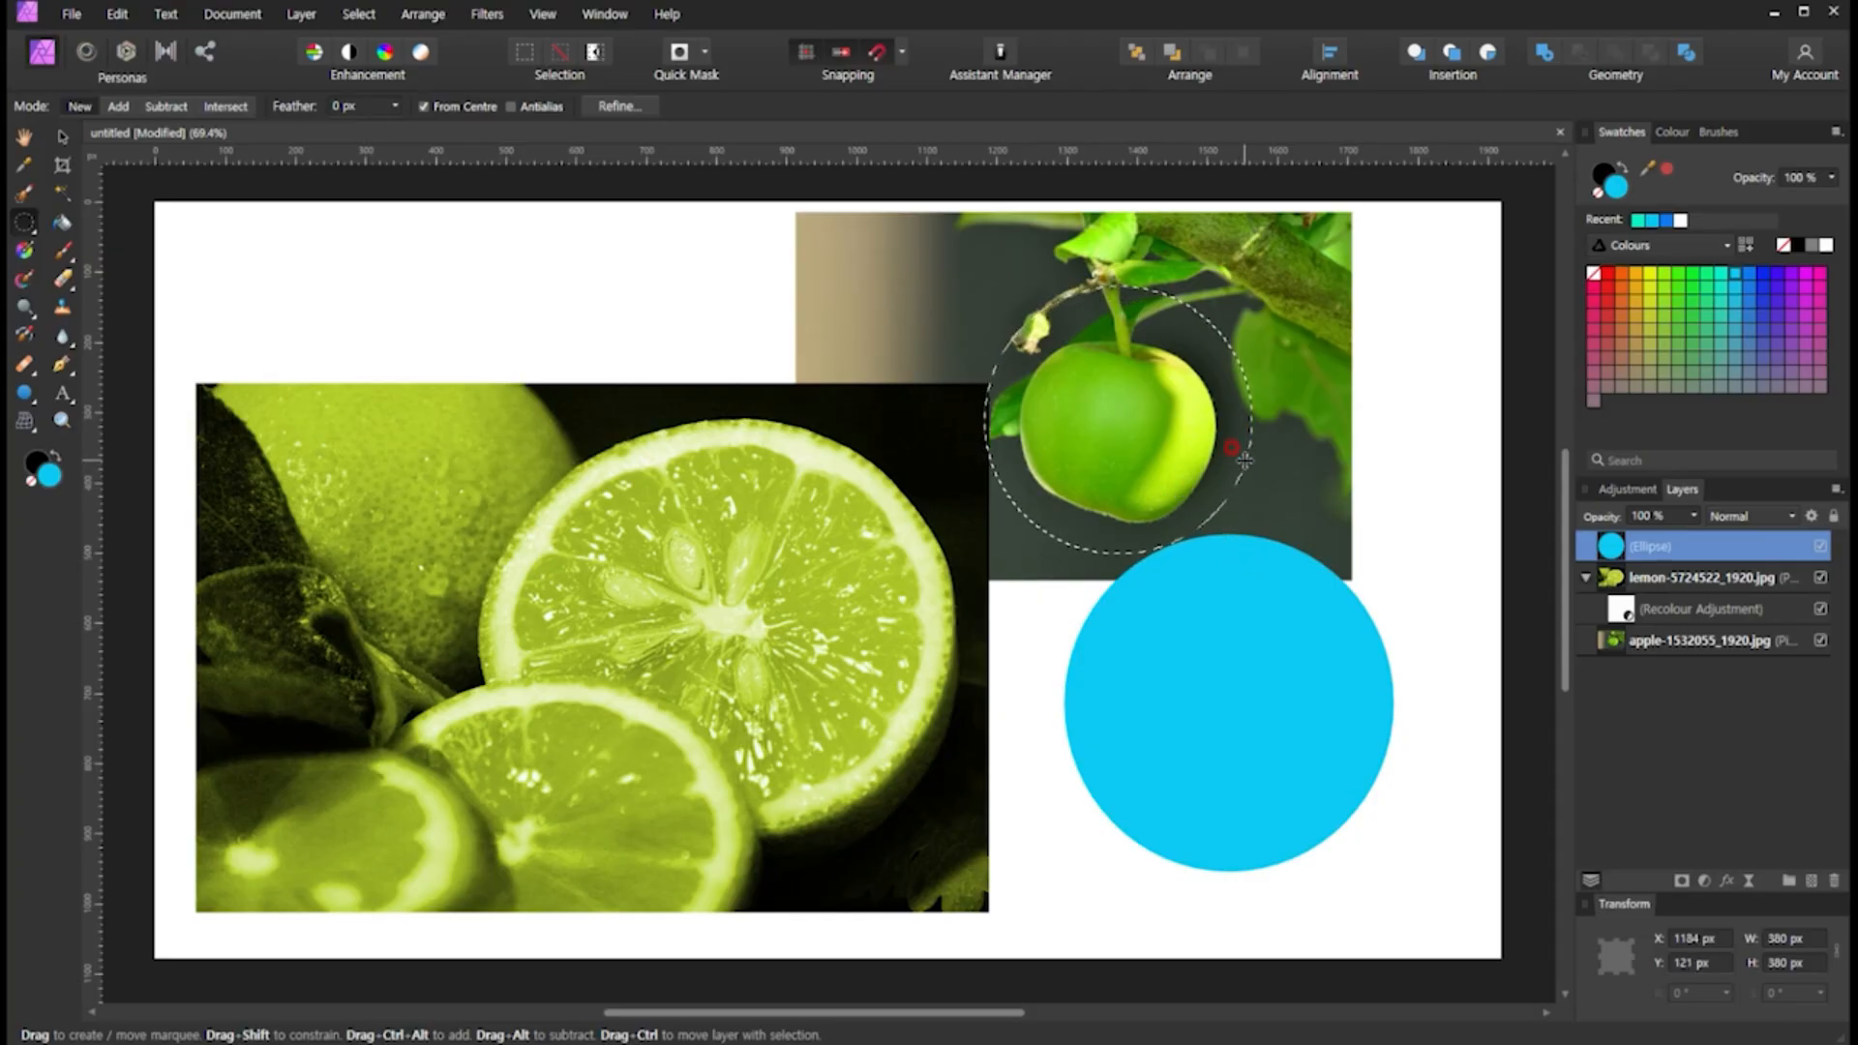
Duplicate the circular selection from the apple photo's layer, not the ellipse's, onto a separate layer
{"action": "key", "text": "ctrl+j"}
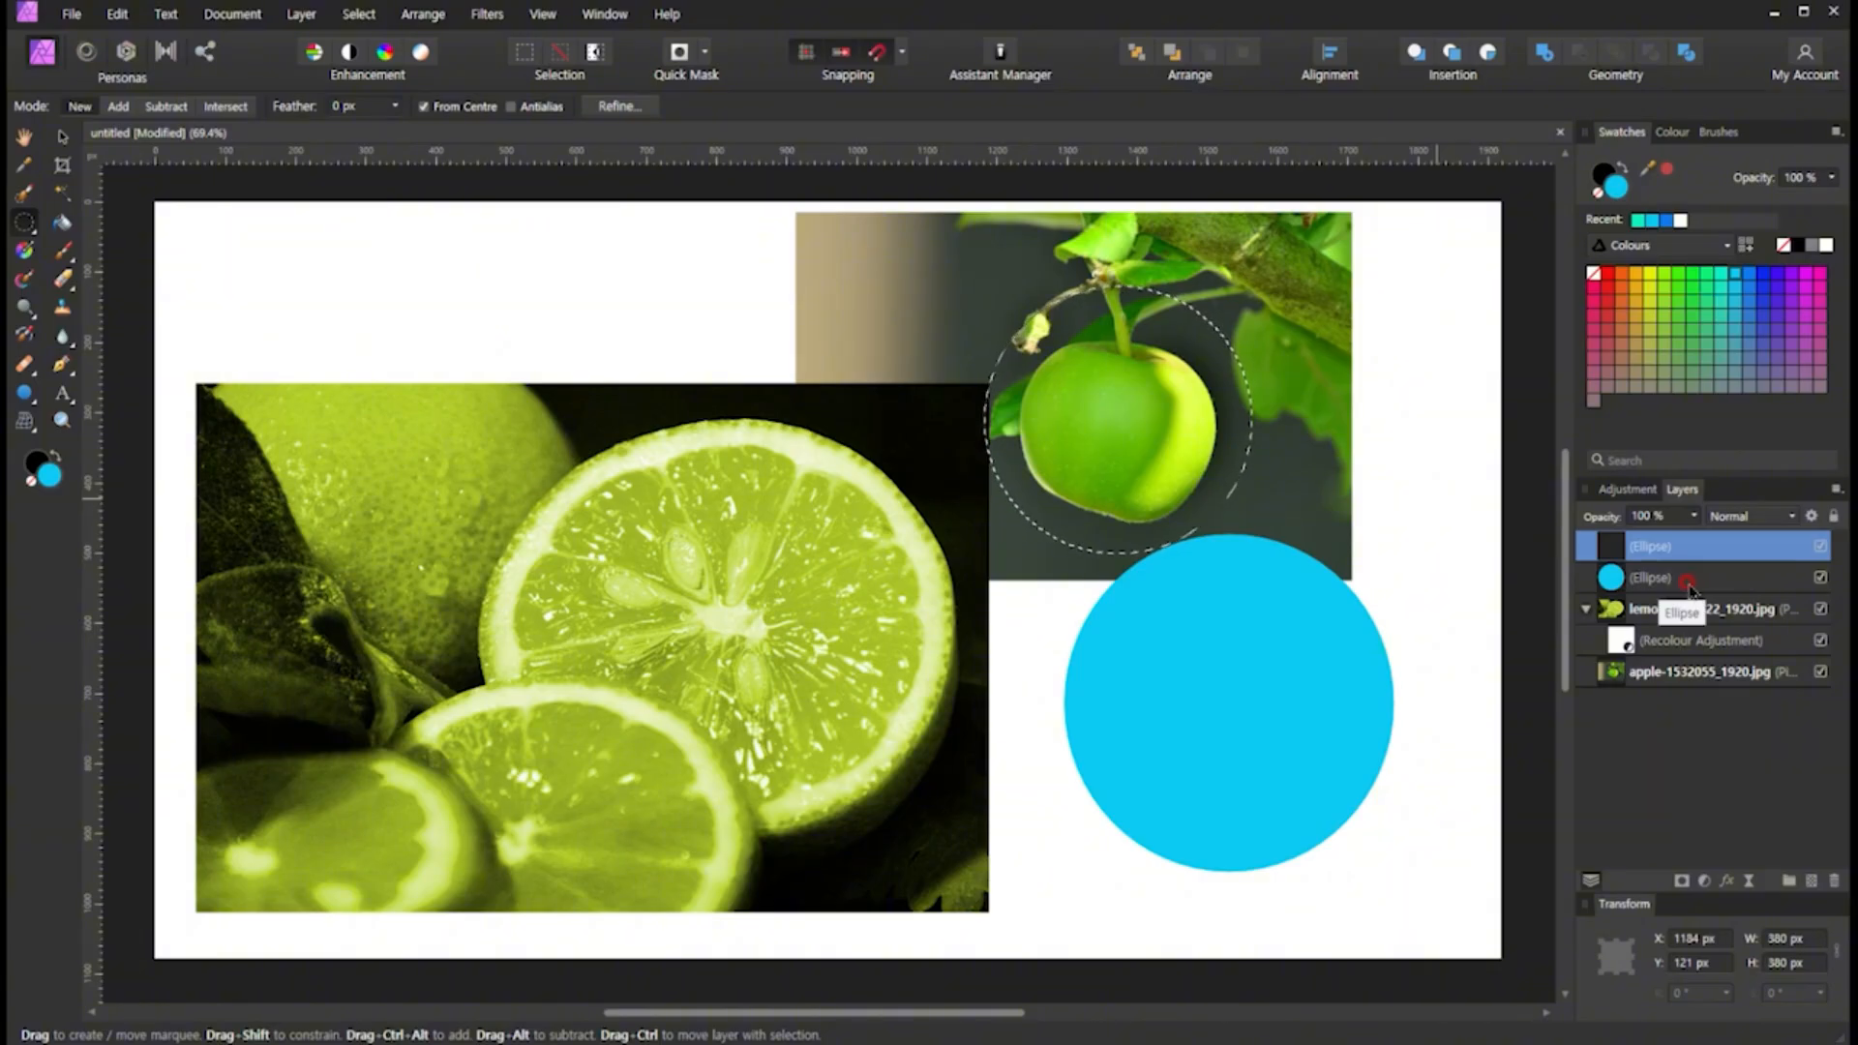
{"action": "key", "text": "ctrl+z"}
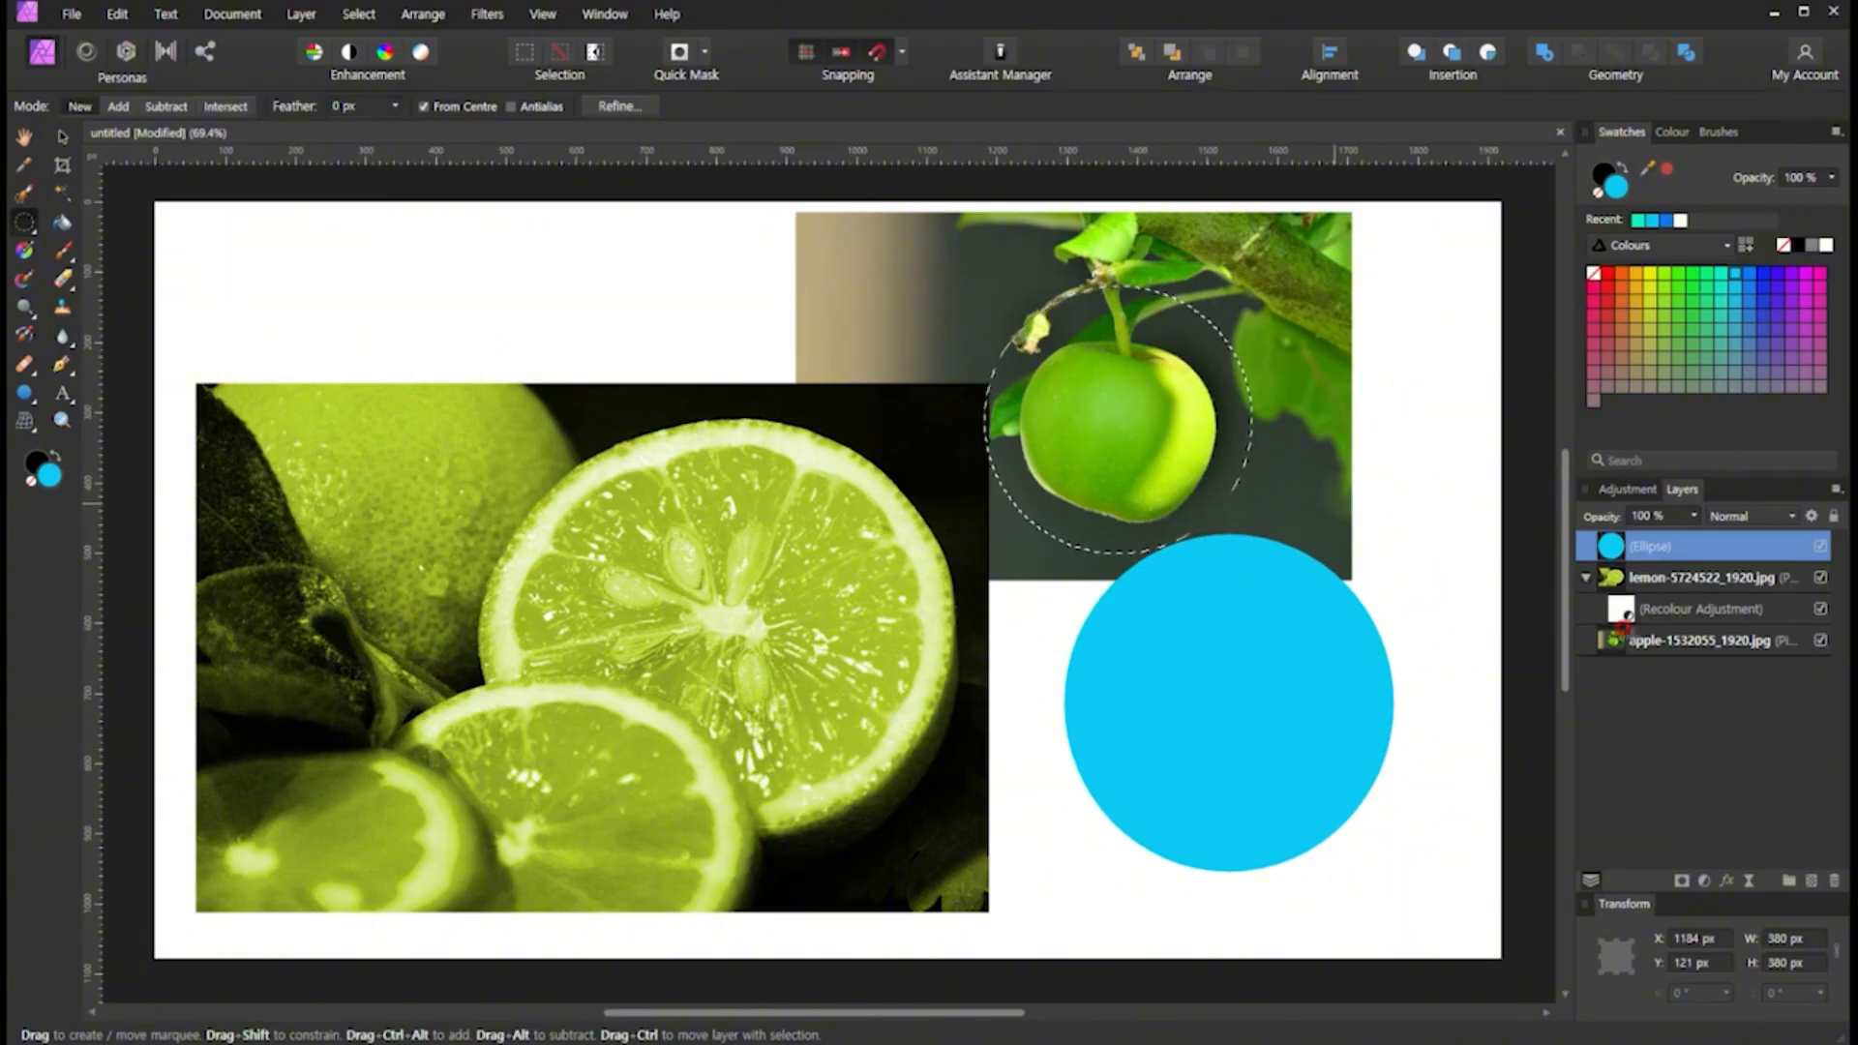
{"action": "left_click", "coordinate": [1623, 640]}
{"action": "left_click", "coordinate": [1599, 581]}
{"action": "left_click", "coordinate": [1613, 642]}
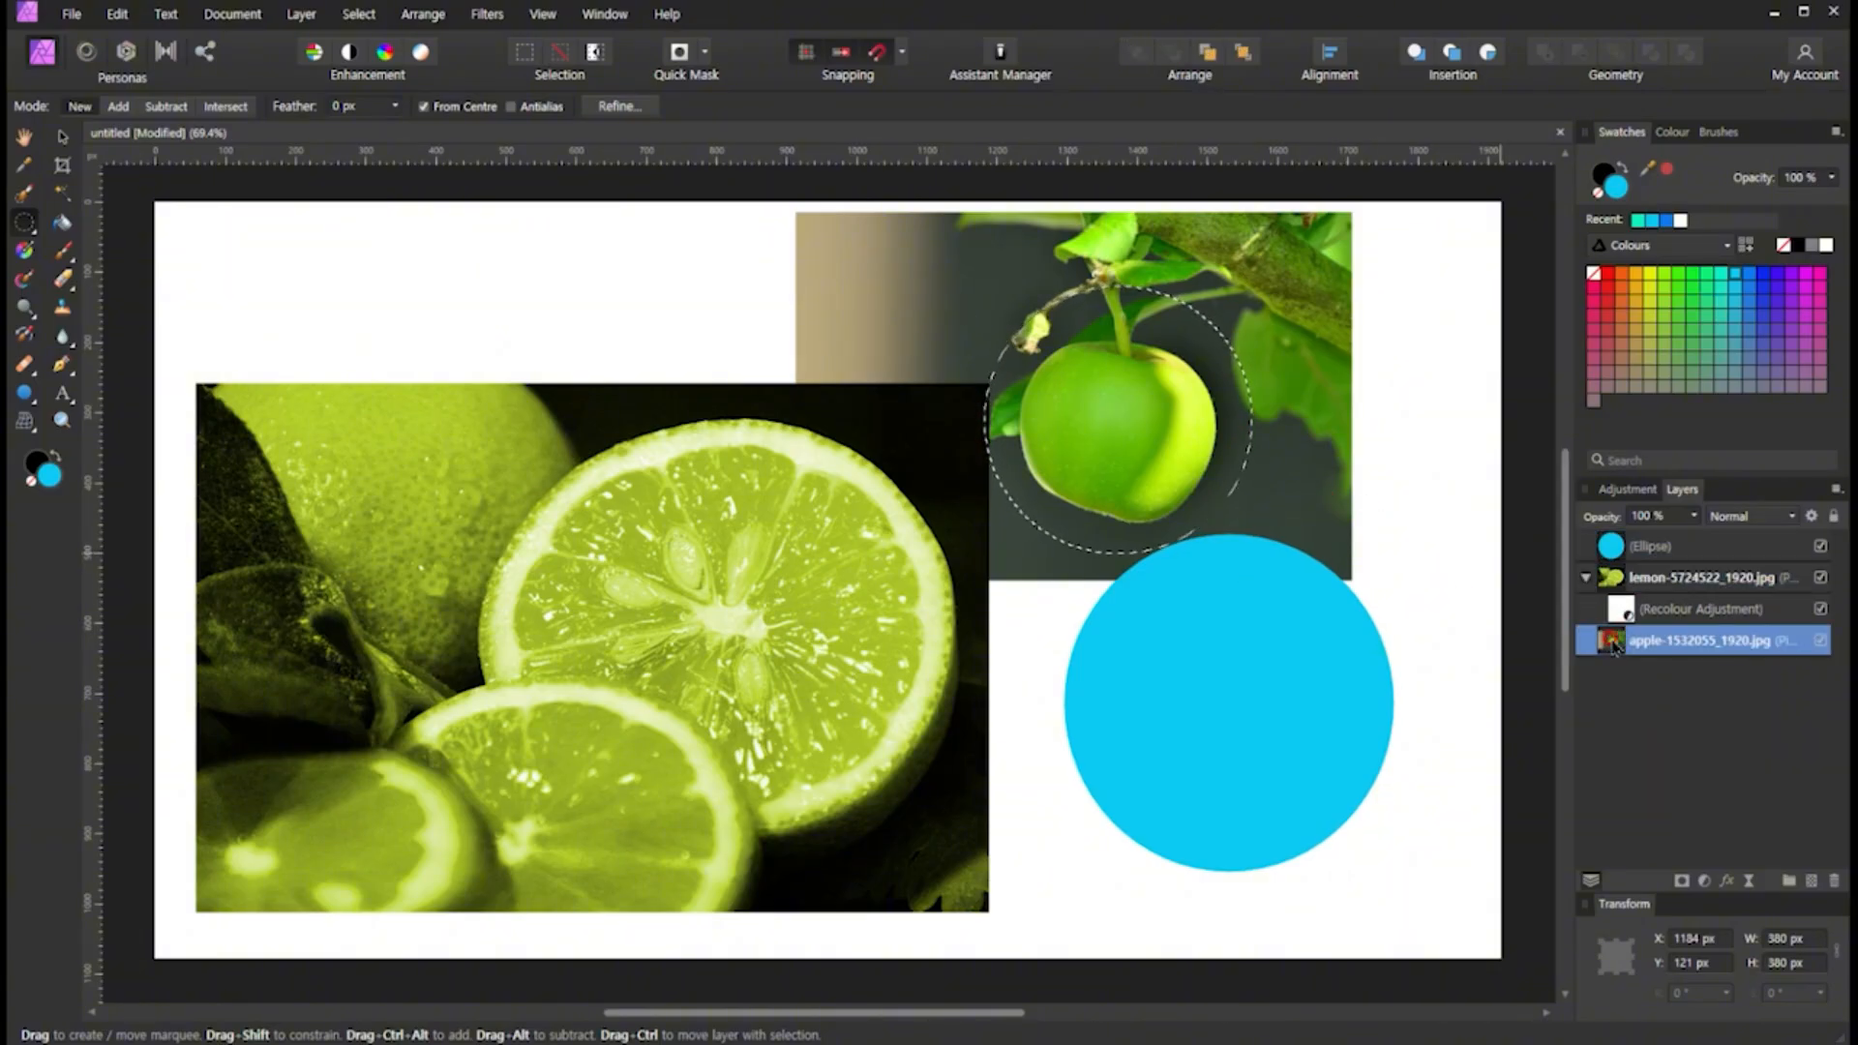
{"action": "key", "text": "ctrl+j"}
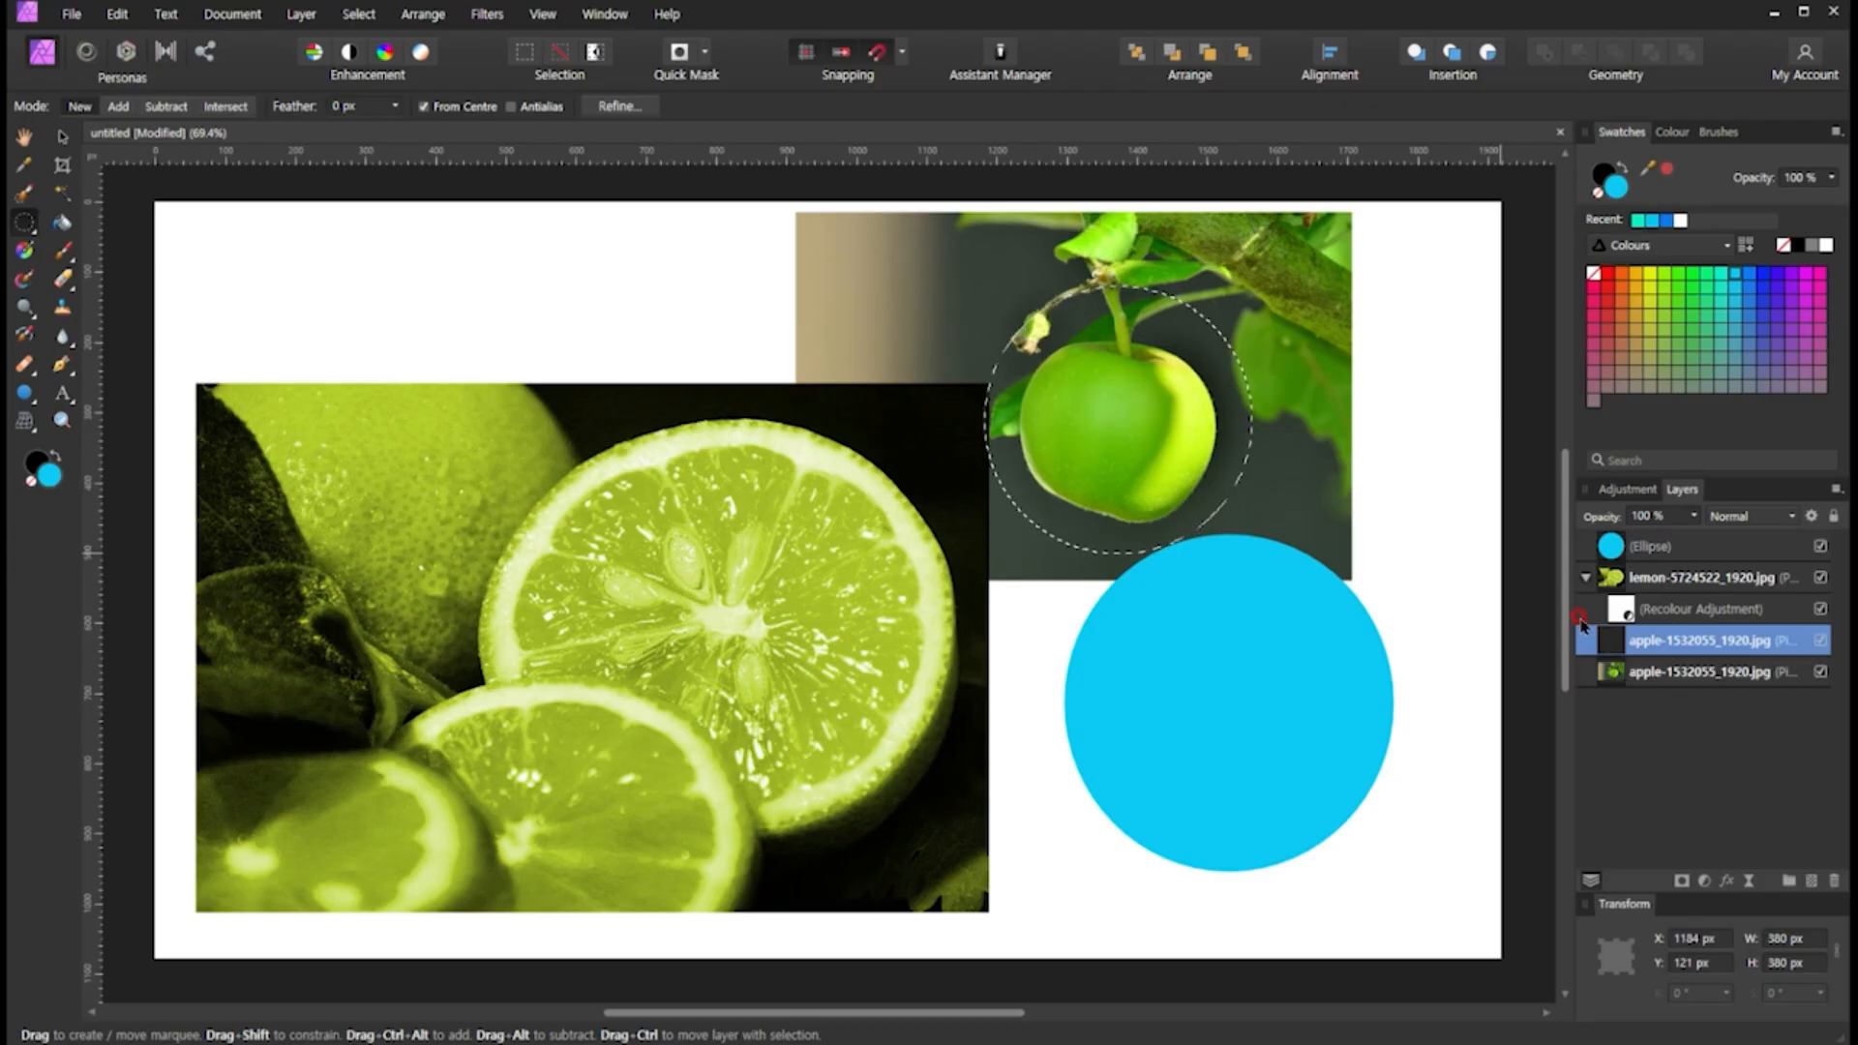
Isolate the circular apple cut-out by hiding all other layers, and show the ellipse, lemon photo and Recolour Adjustment again
{"action": "left_click", "coordinate": [1820, 608]}
{"action": "left_click", "coordinate": [1820, 577]}
{"action": "left_click", "coordinate": [1819, 547]}
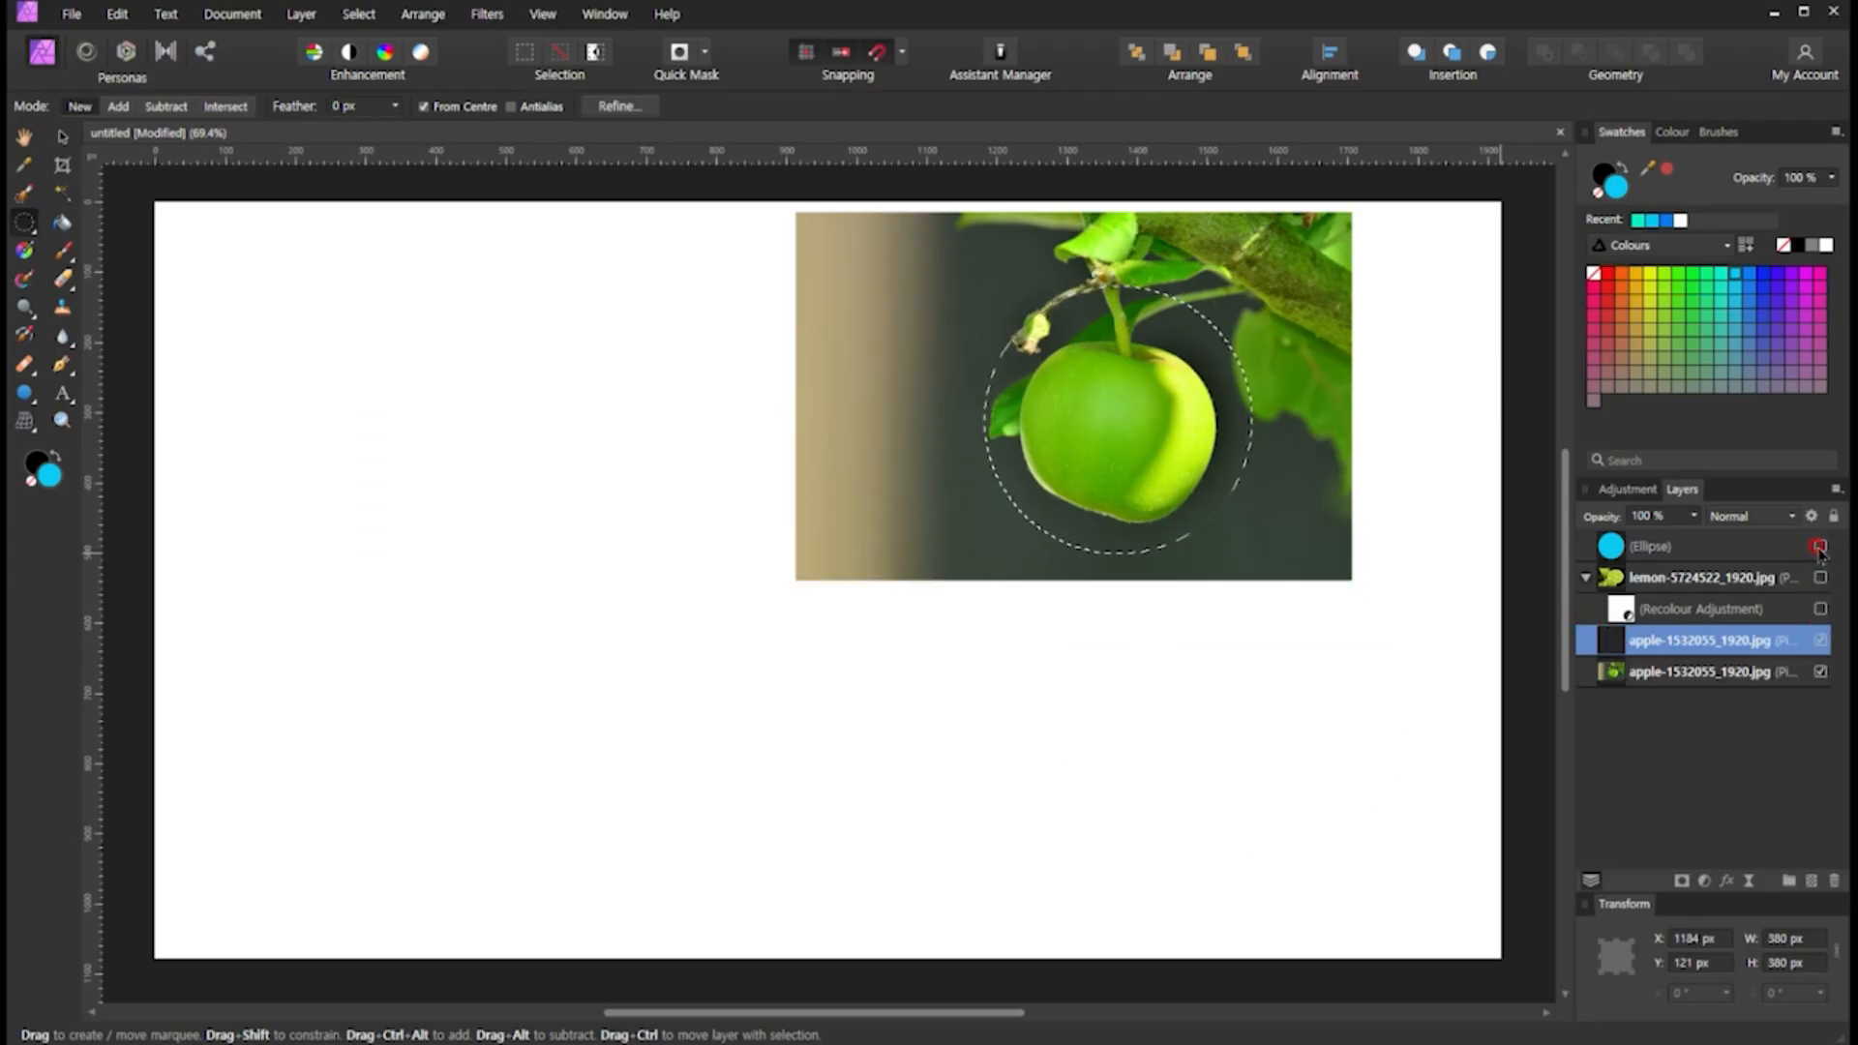
{"action": "left_click", "coordinate": [1820, 671]}
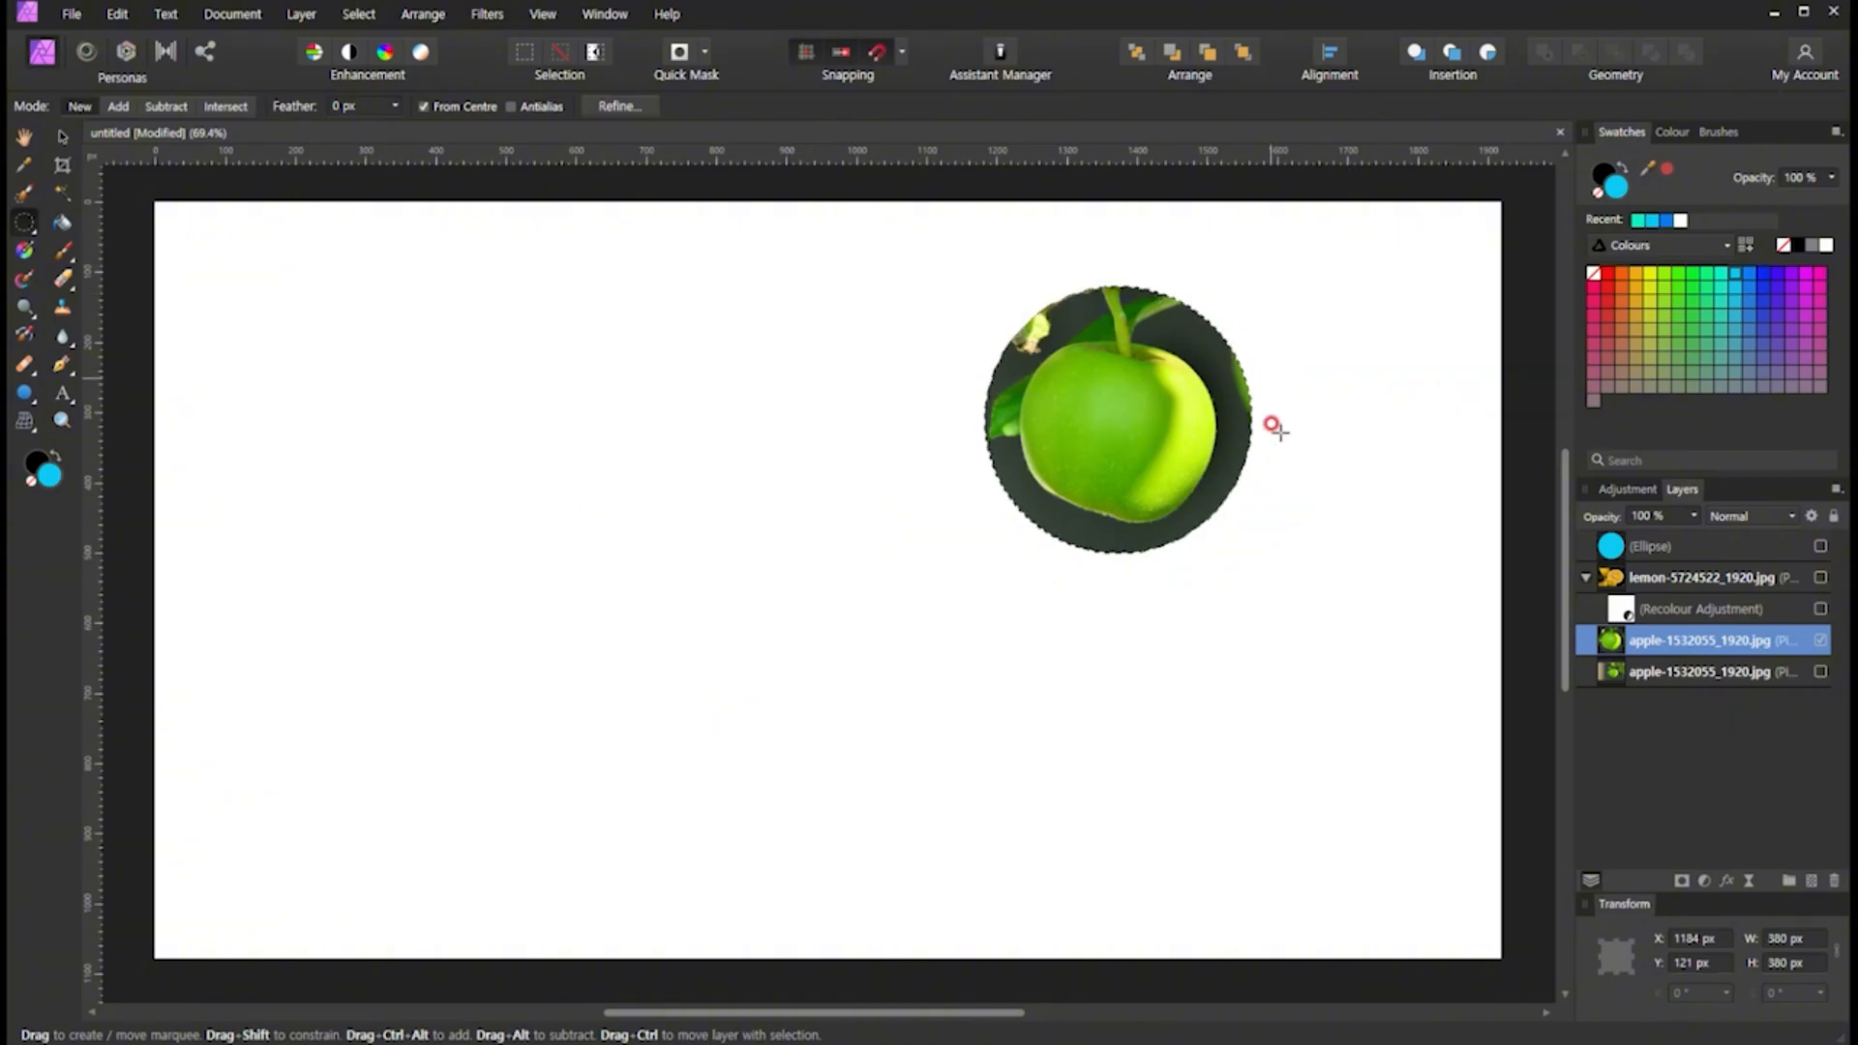
{"action": "left_click", "coordinate": [1820, 546]}
{"action": "left_click", "coordinate": [1820, 577]}
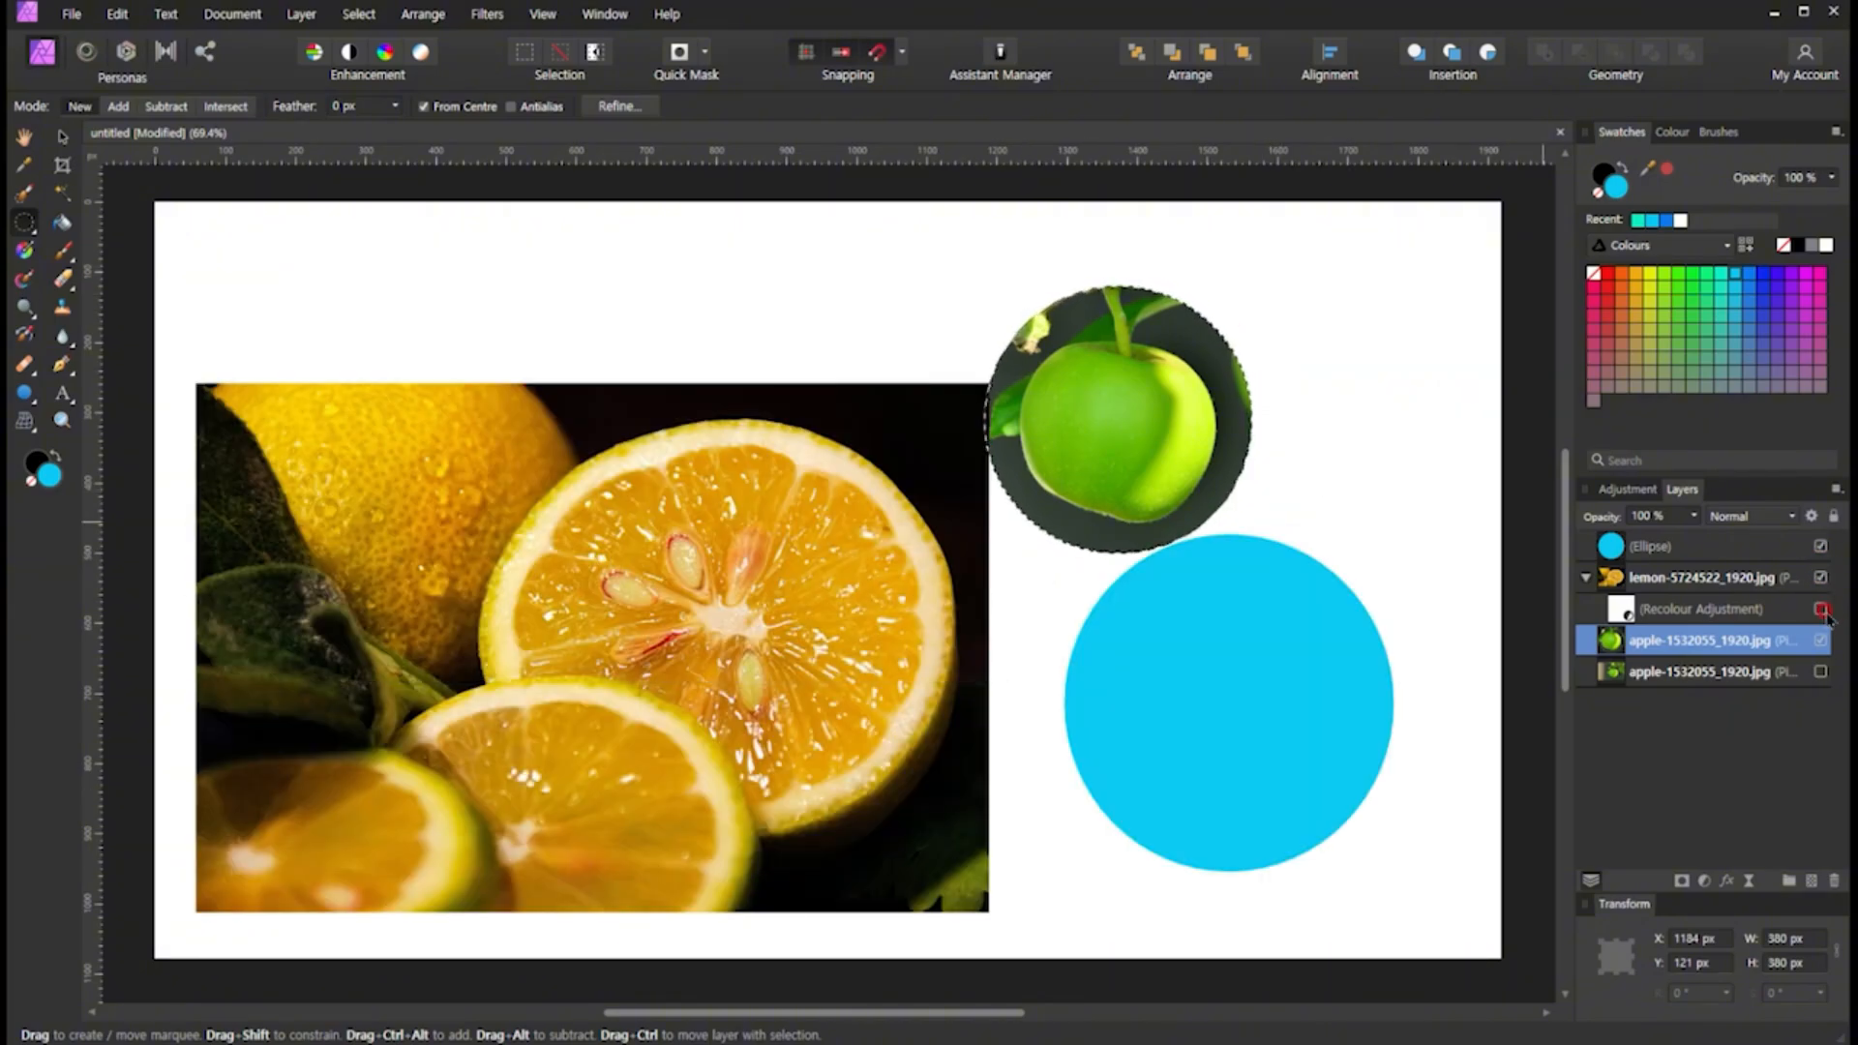
{"action": "left_click", "coordinate": [1819, 609]}
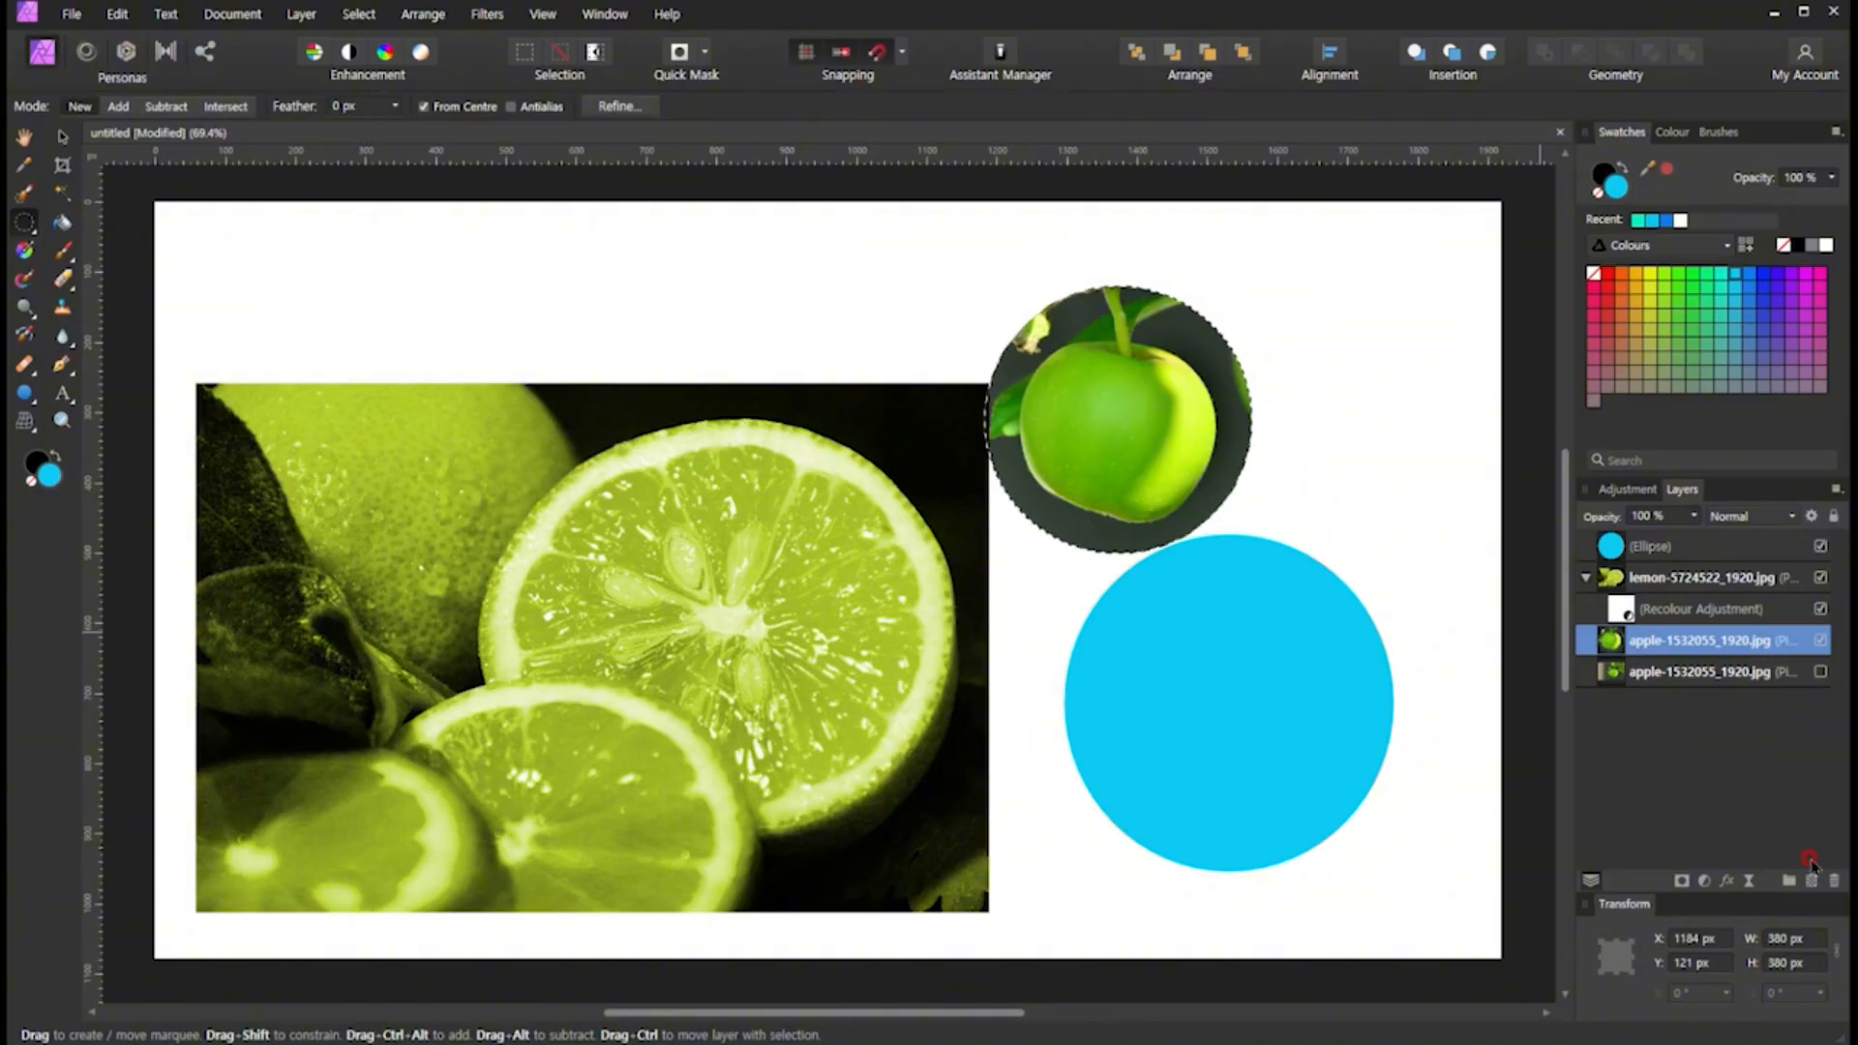
Delete the circular apple cut-out and make the original apple photo visible again
{"action": "left_click", "coordinate": [1831, 881]}
{"action": "left_click", "coordinate": [1831, 881]}
{"action": "left_click", "coordinate": [1820, 639]}
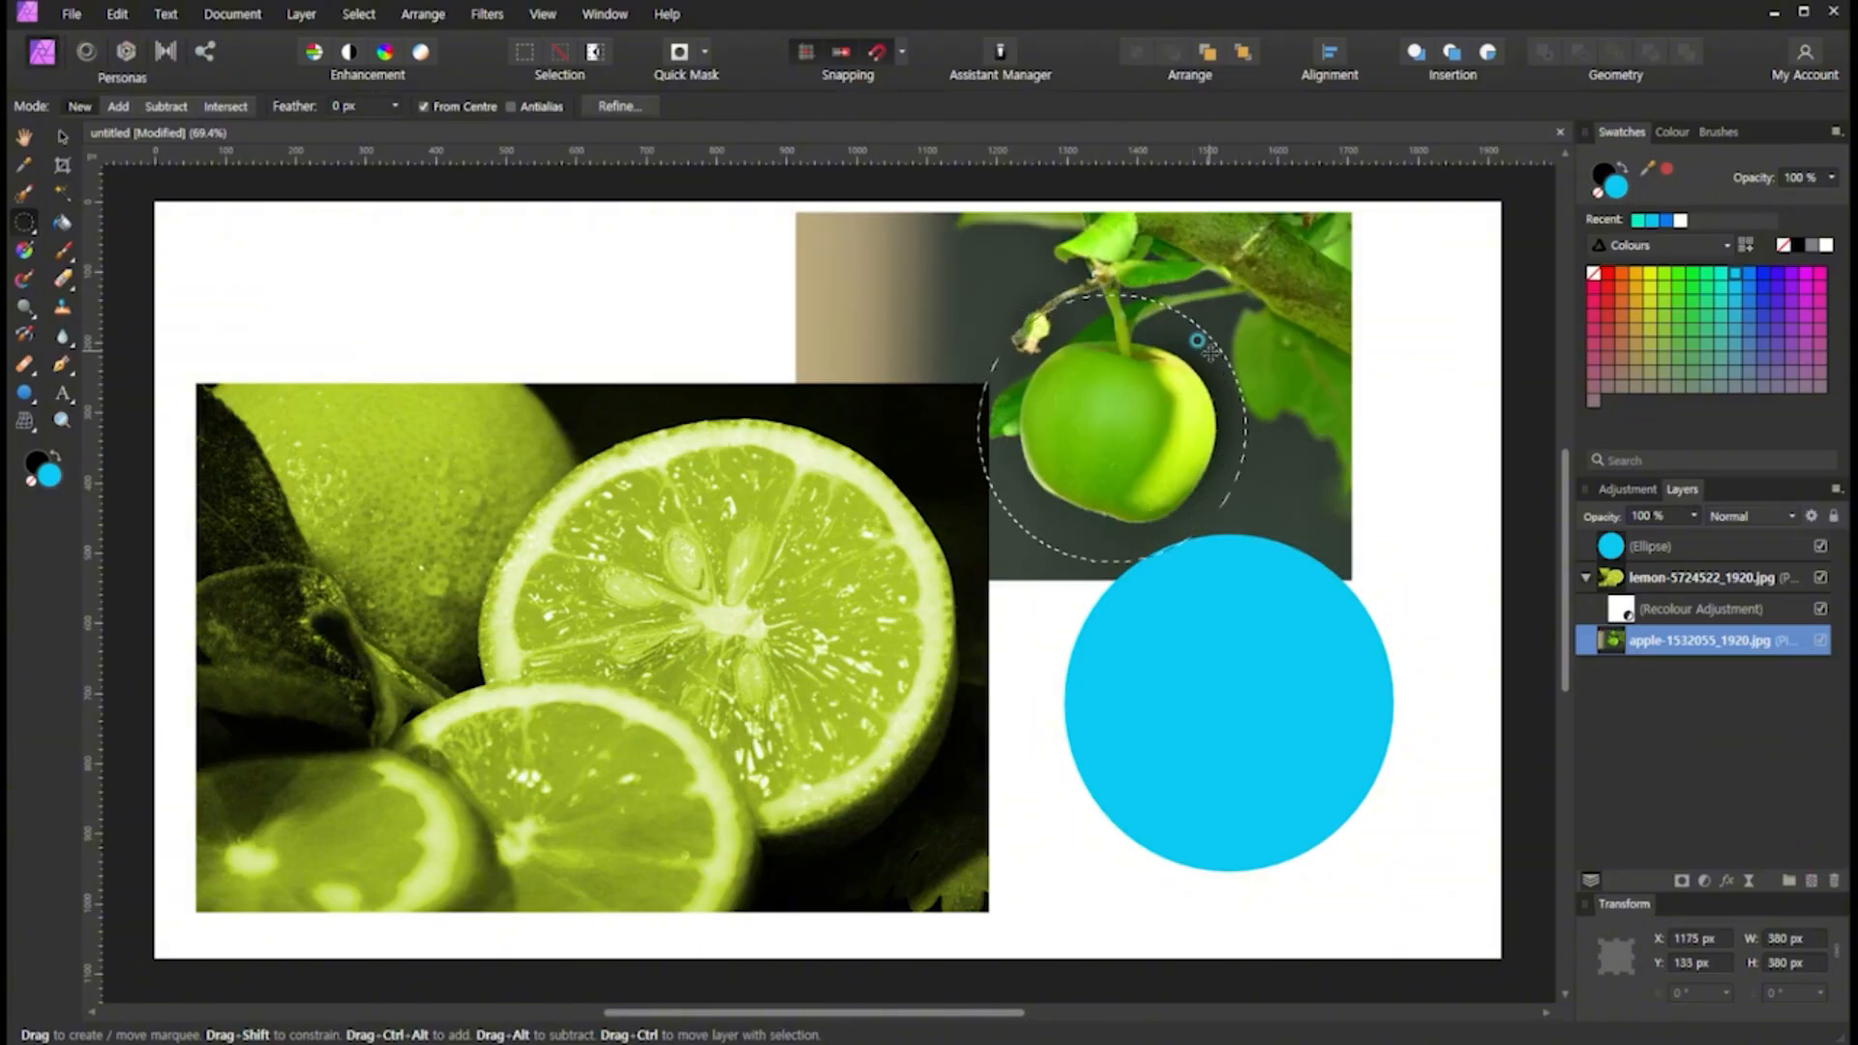
Duplicate the circular marquee area of the apple photo onto a layer again and clear the marquee
{"action": "key", "text": "ctrl+j"}
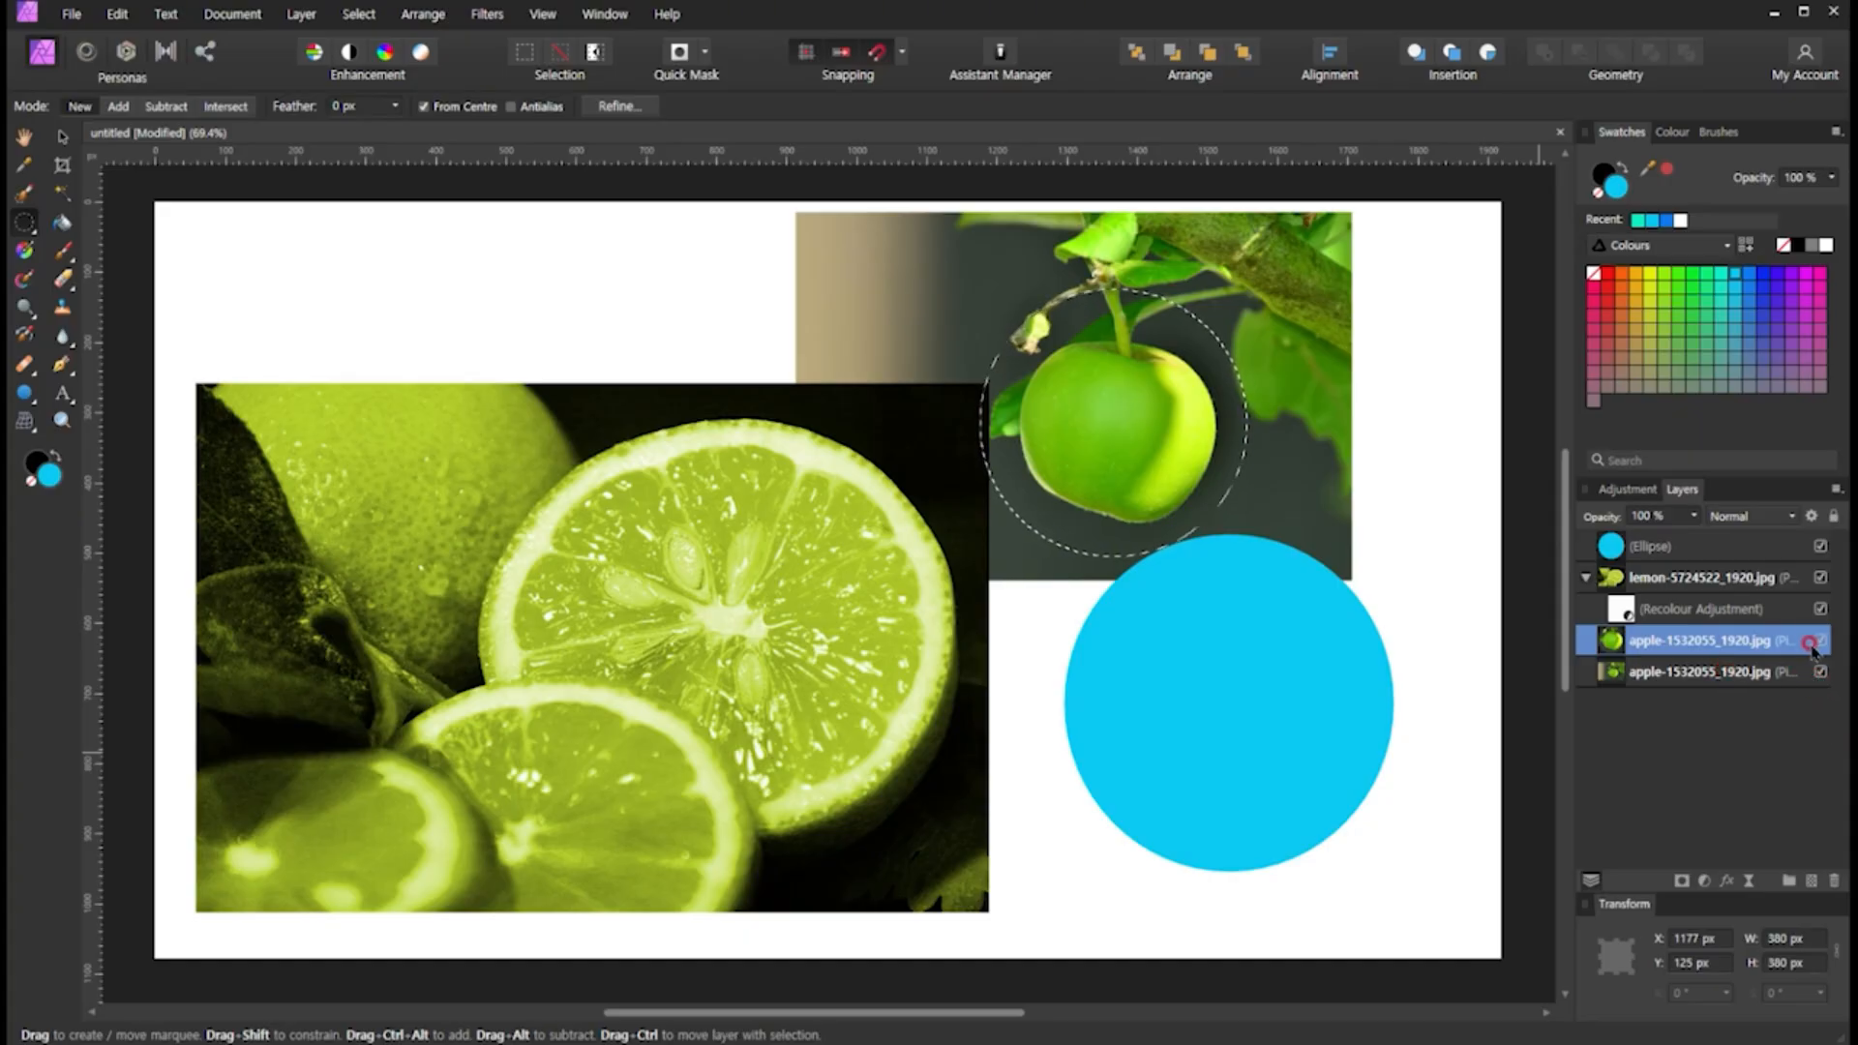
{"action": "left_click", "coordinate": [1514, 417]}
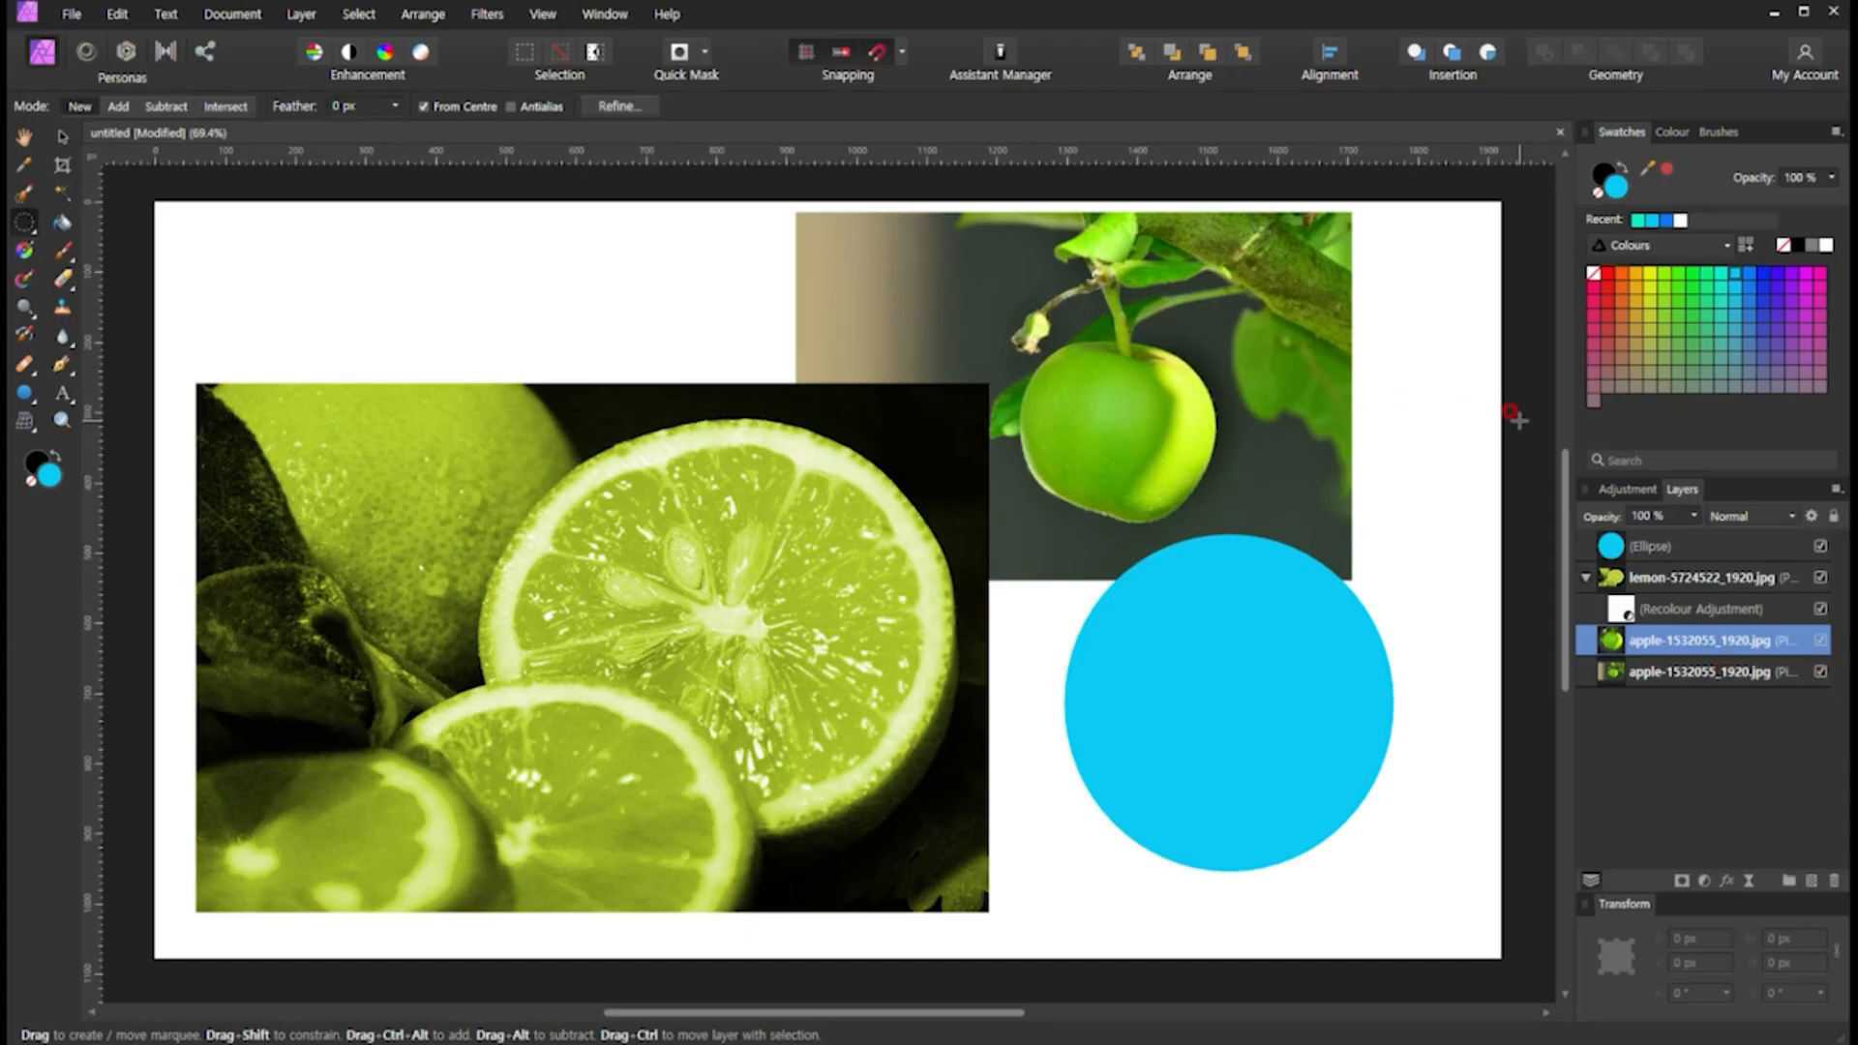
Move the light-blue ellipse to about X 1323, Y 504 px
{"action": "key", "text": "v"}
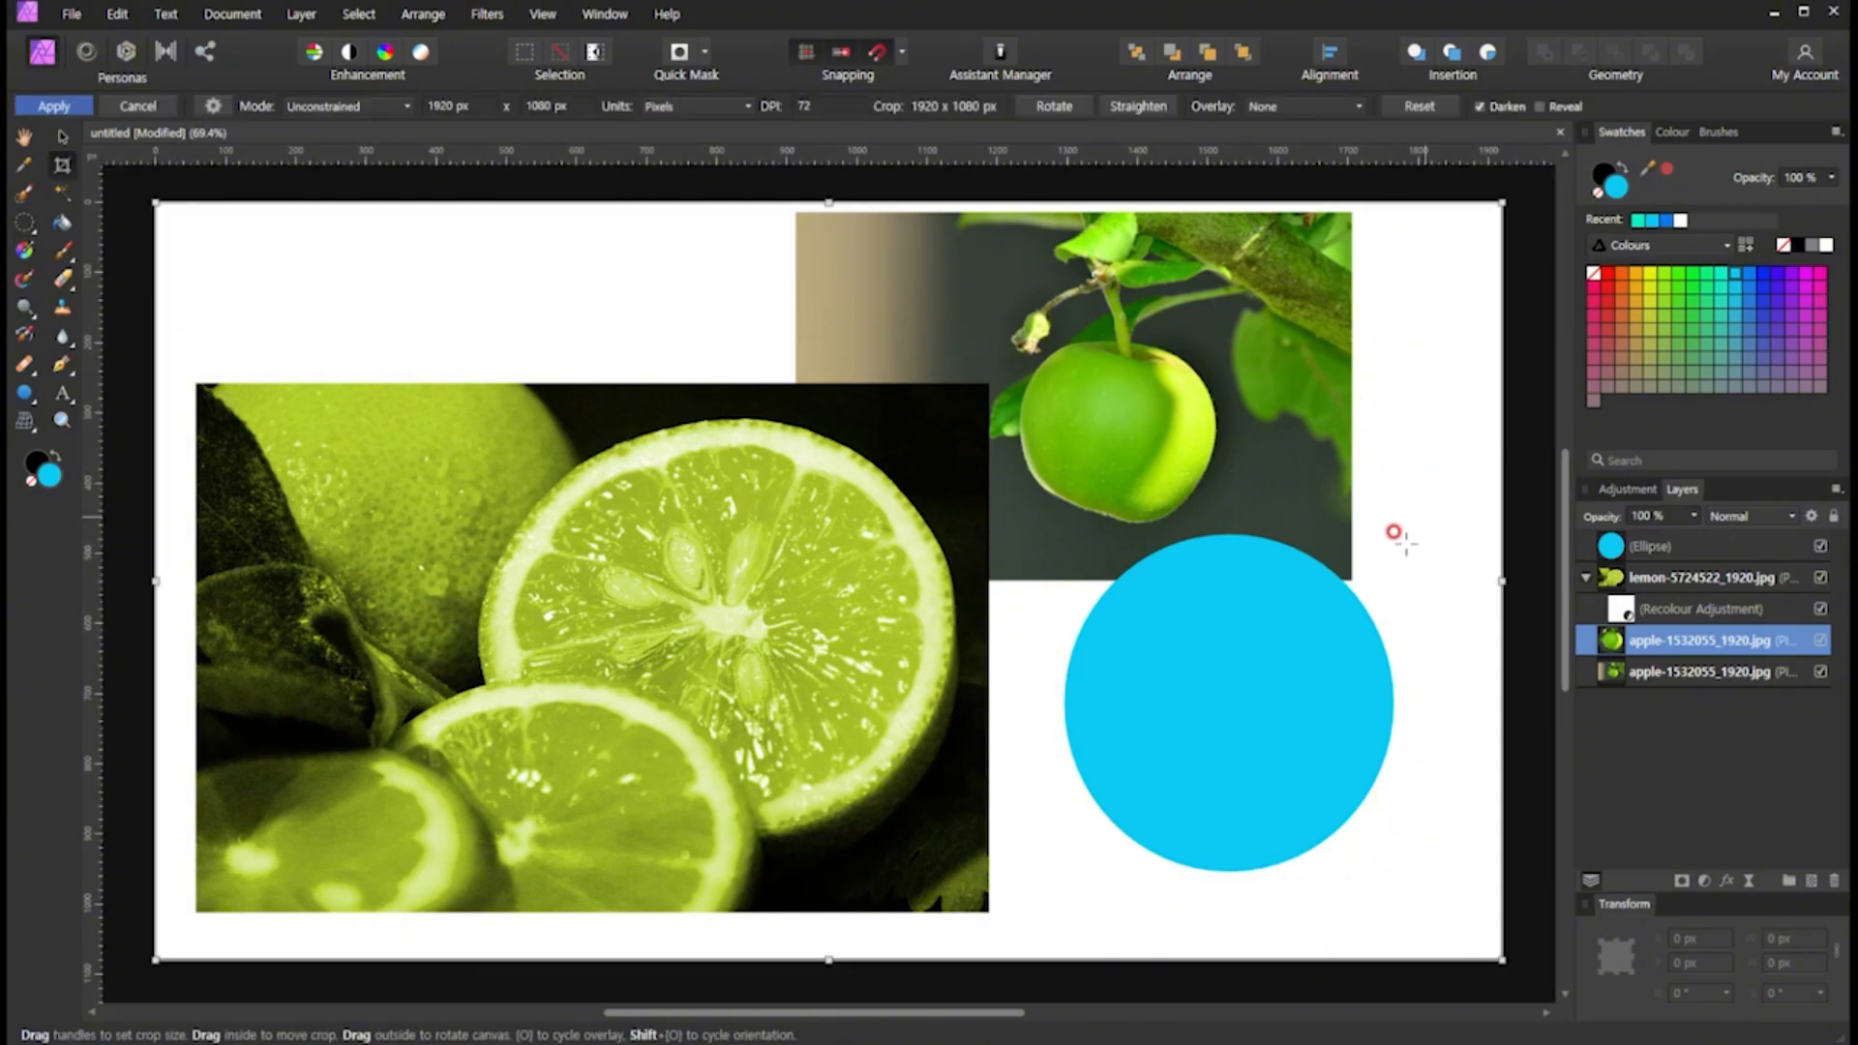
{"action": "left_click", "coordinate": [1244, 696]}
{"action": "mouse_move", "coordinate": [1245, 697]}
{"action": "left_mouse_down"}
{"action": "mouse_move", "coordinate": [1317, 685]}
{"action": "mouse_move", "coordinate": [1266, 708]}
{"action": "left_mouse_up"}
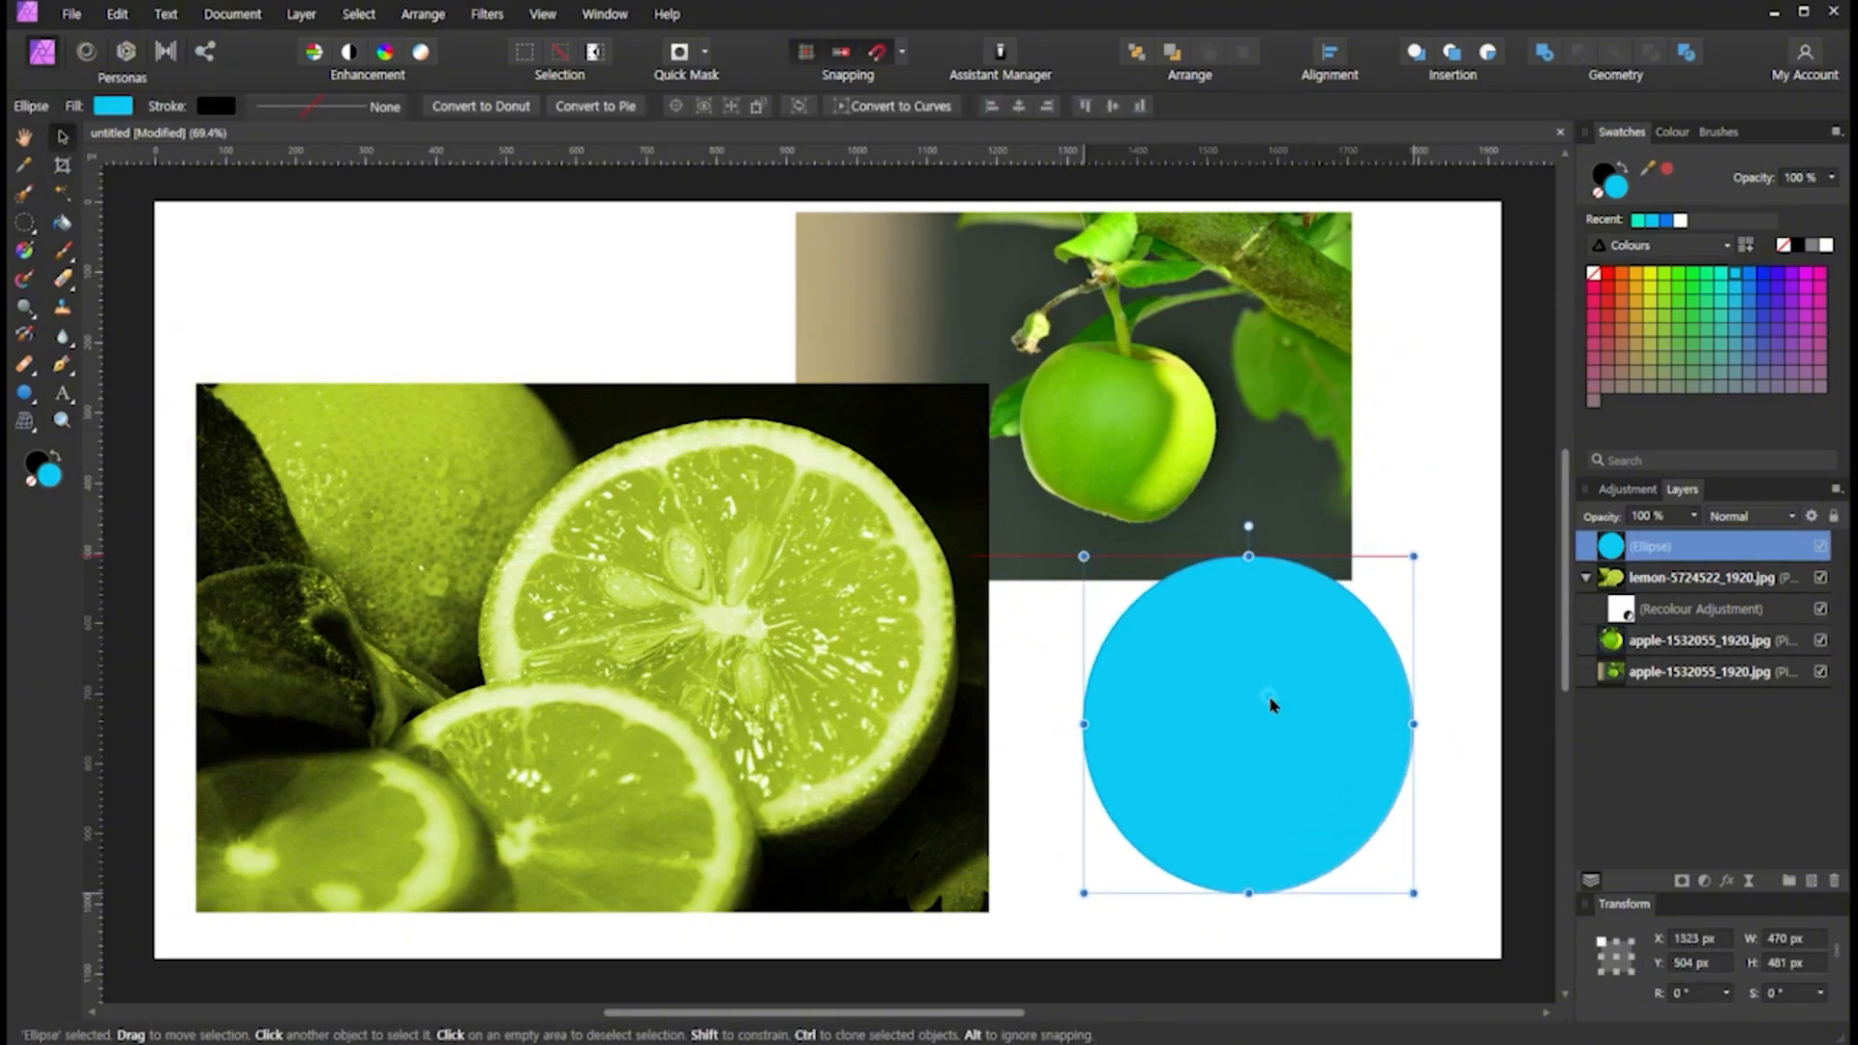
Move the circular apple copy to about X 1161, Y 124 px and delete it
{"action": "left_click", "coordinate": [1638, 682]}
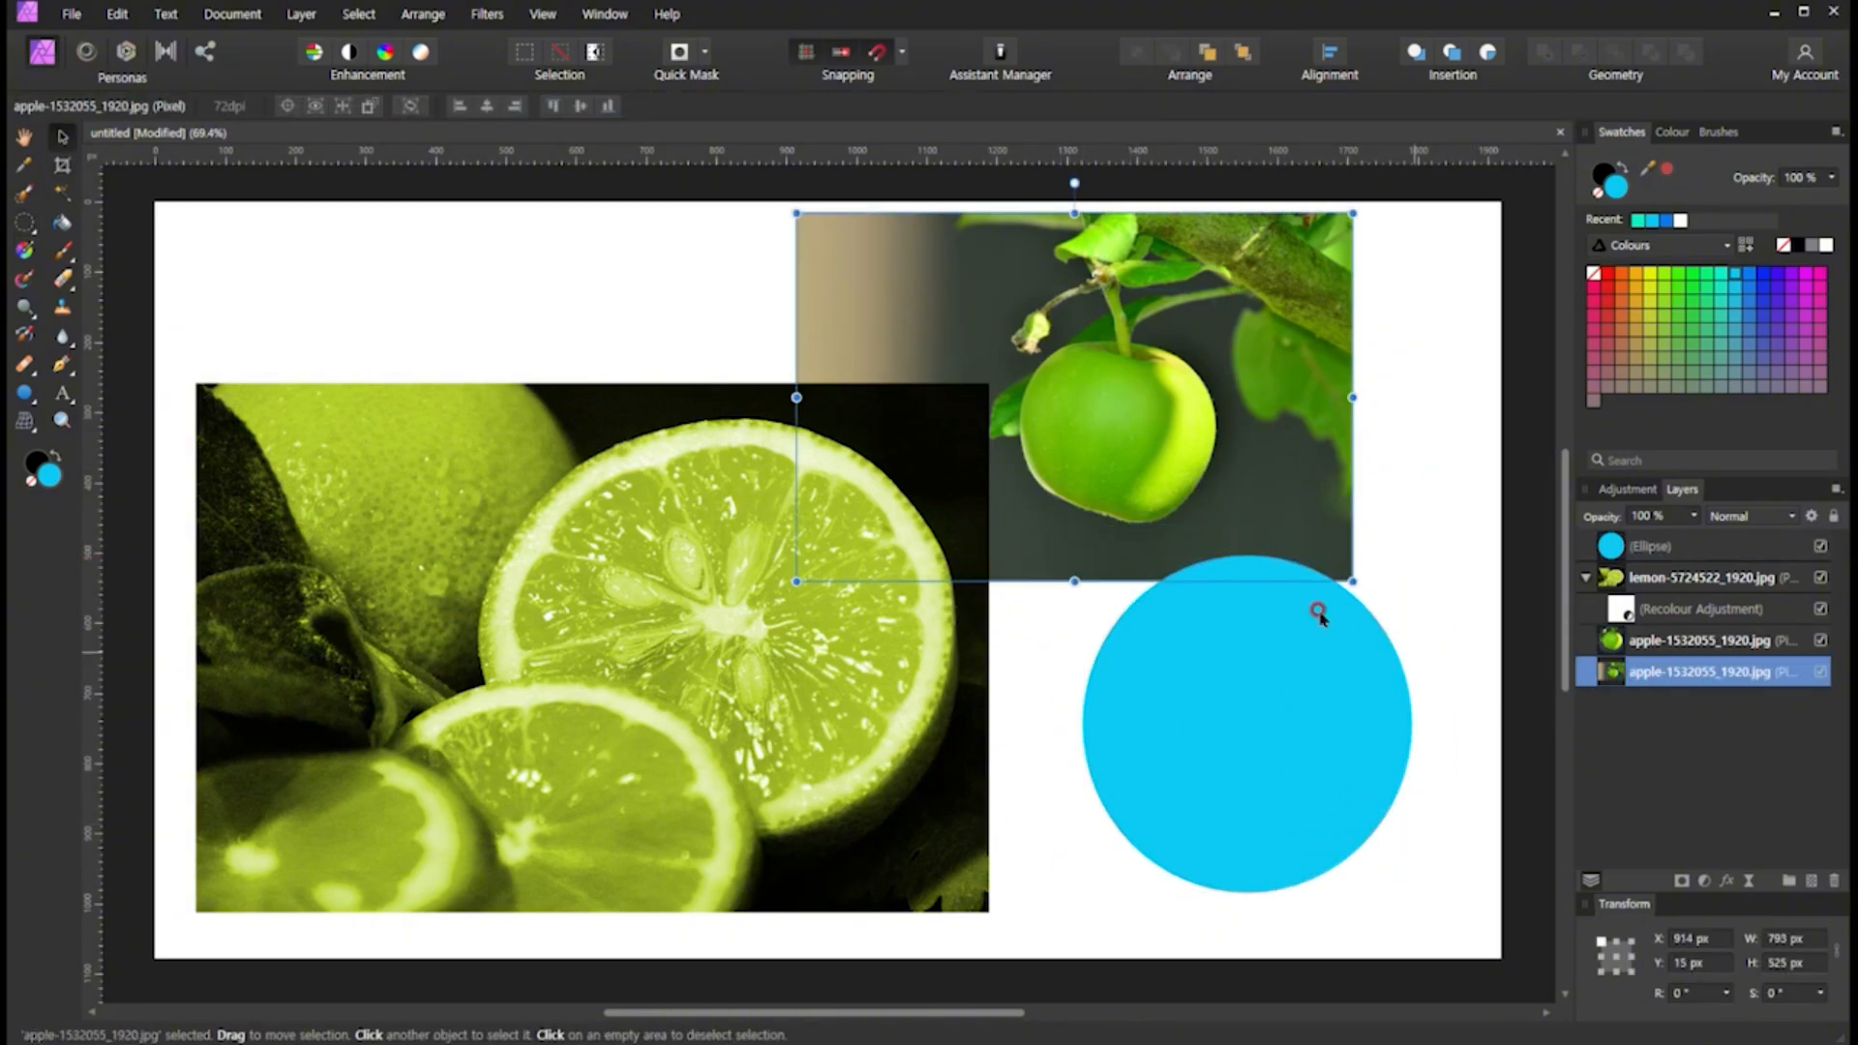
{"action": "left_click", "coordinate": [1146, 437]}
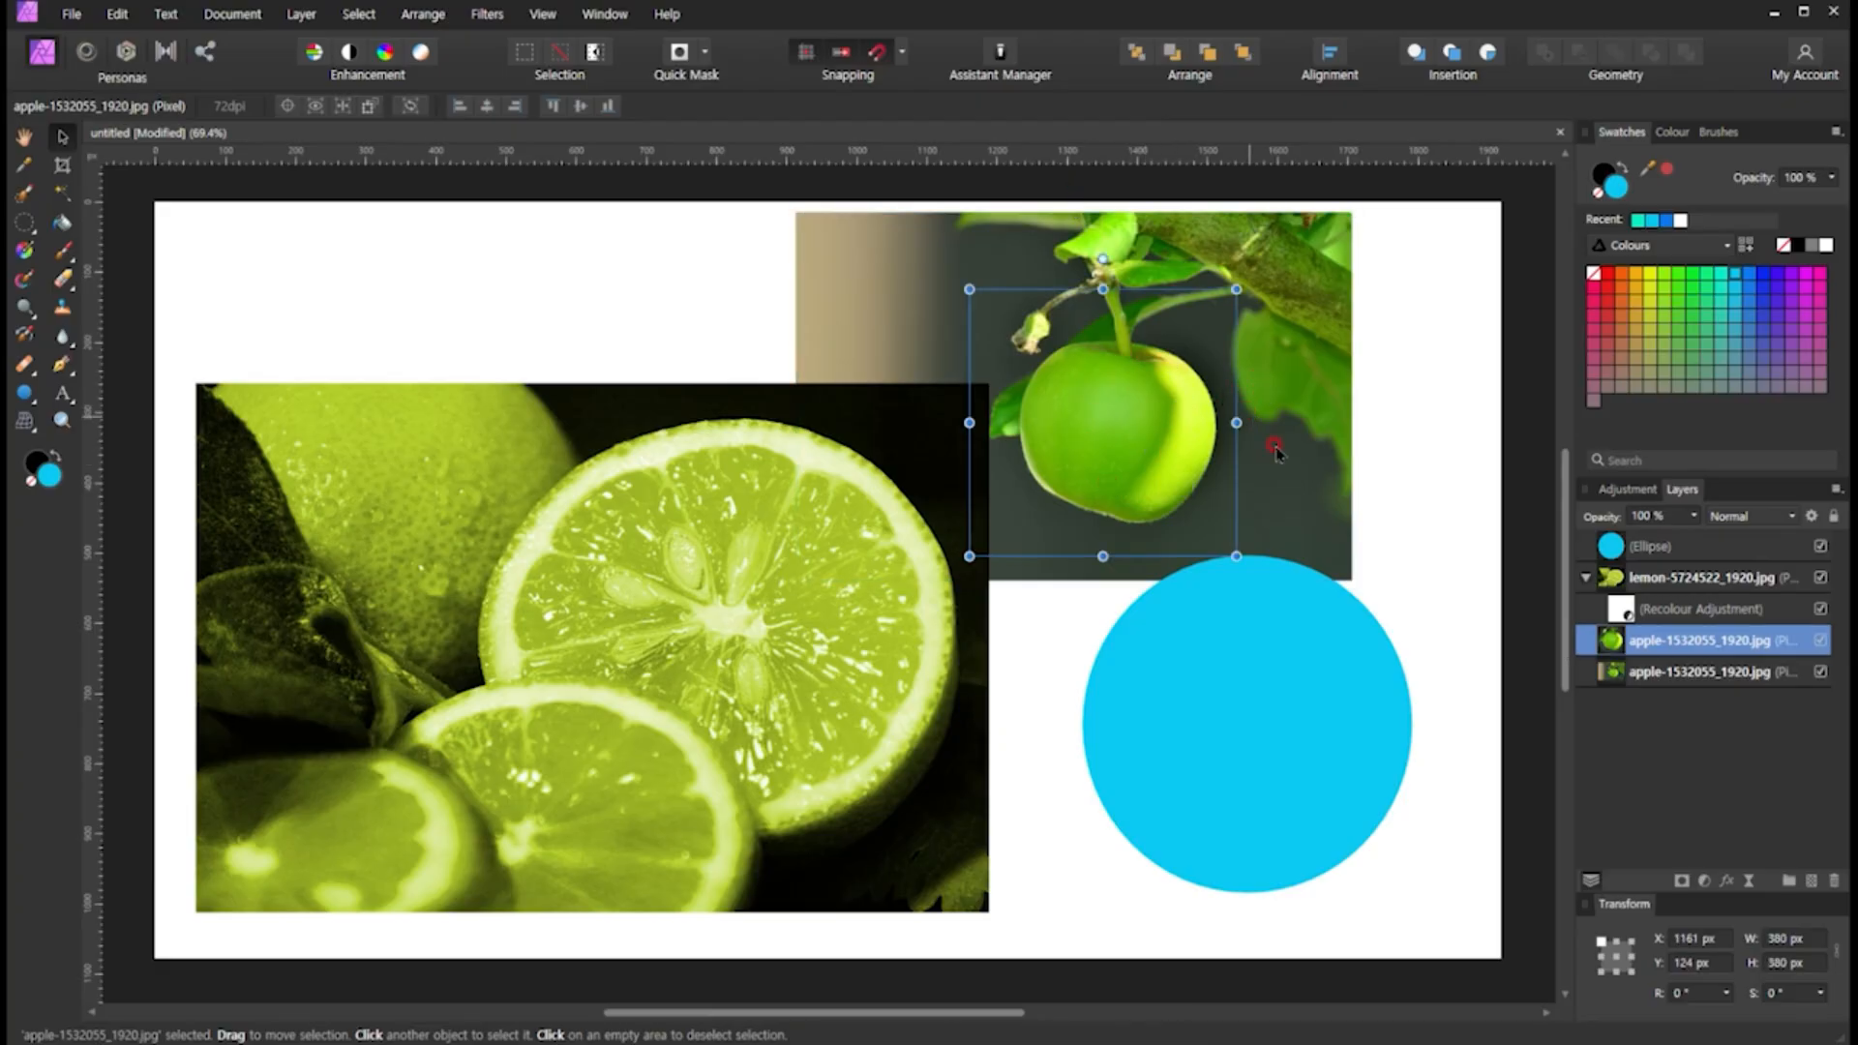
{"action": "left_click", "coordinate": [1831, 883]}
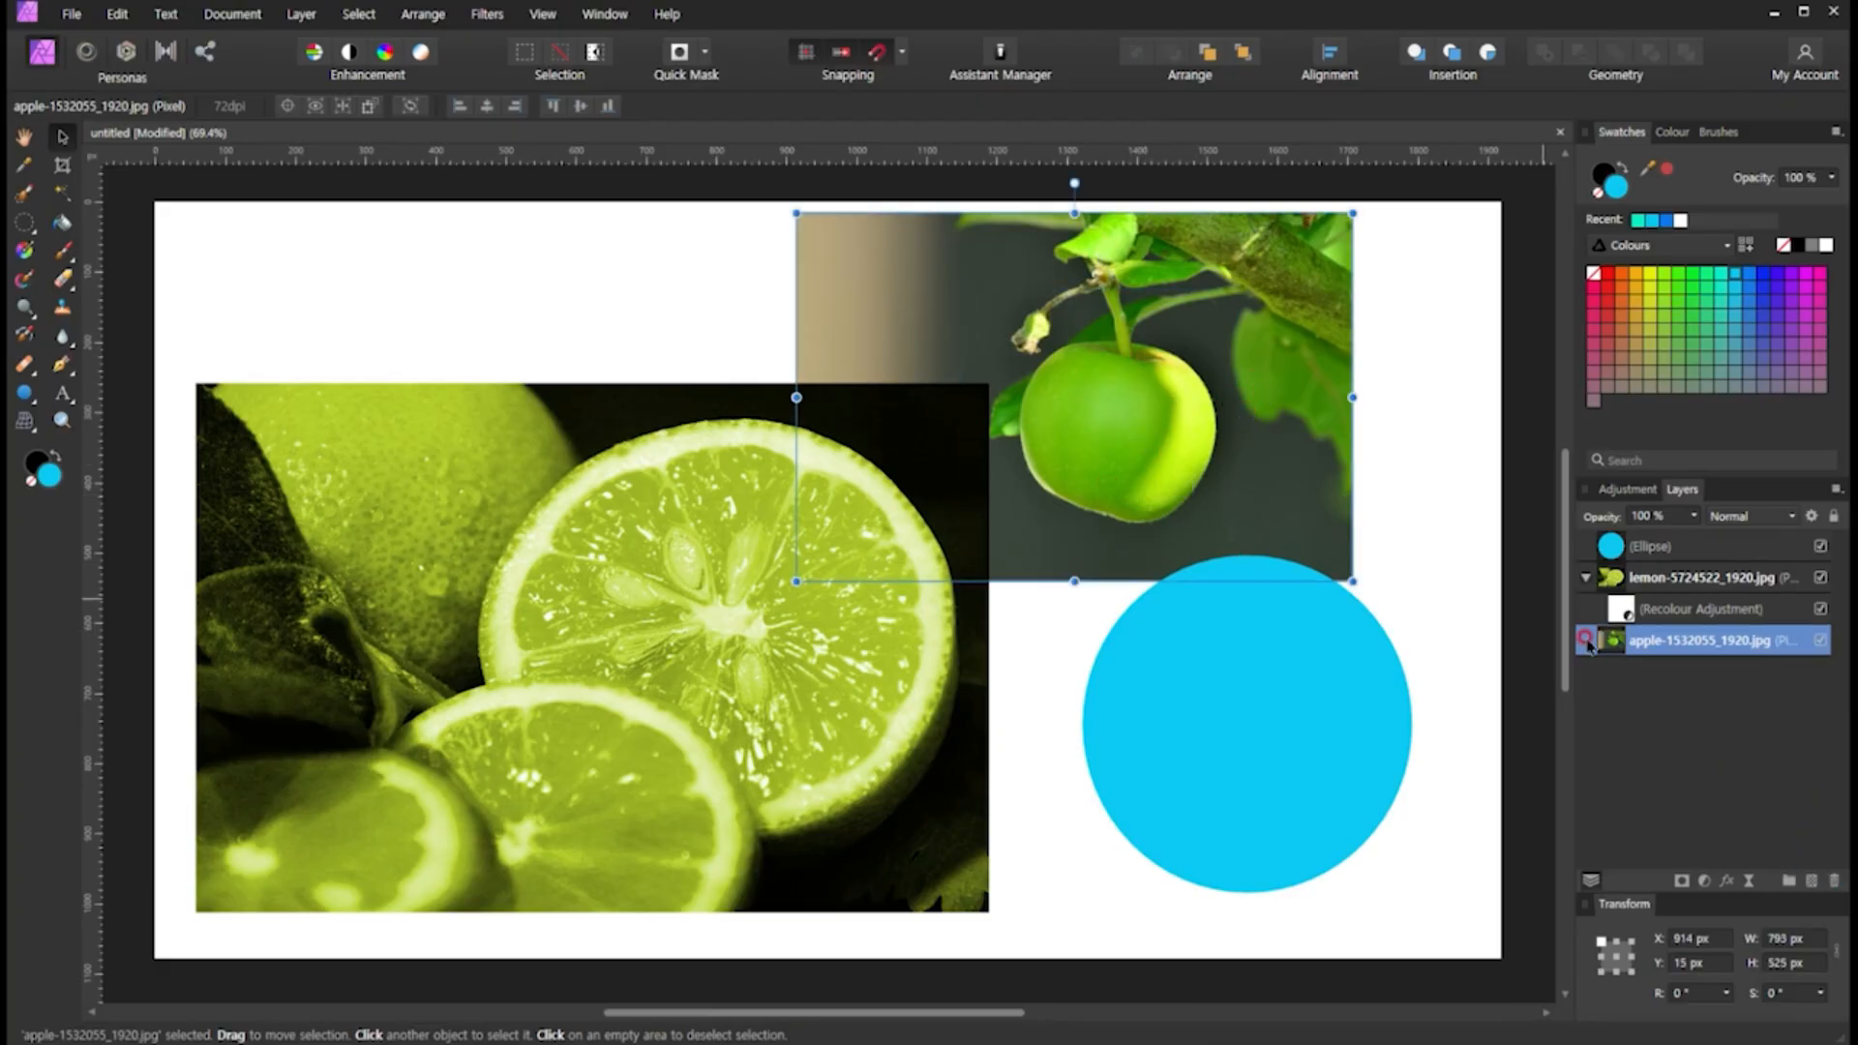
Nest the apple photo inside the ellipse's layer and move the photo so the apple sits within the circle
{"action": "left_click_drag", "start_coordinate": [1586, 646], "coordinate": [1644, 560]}
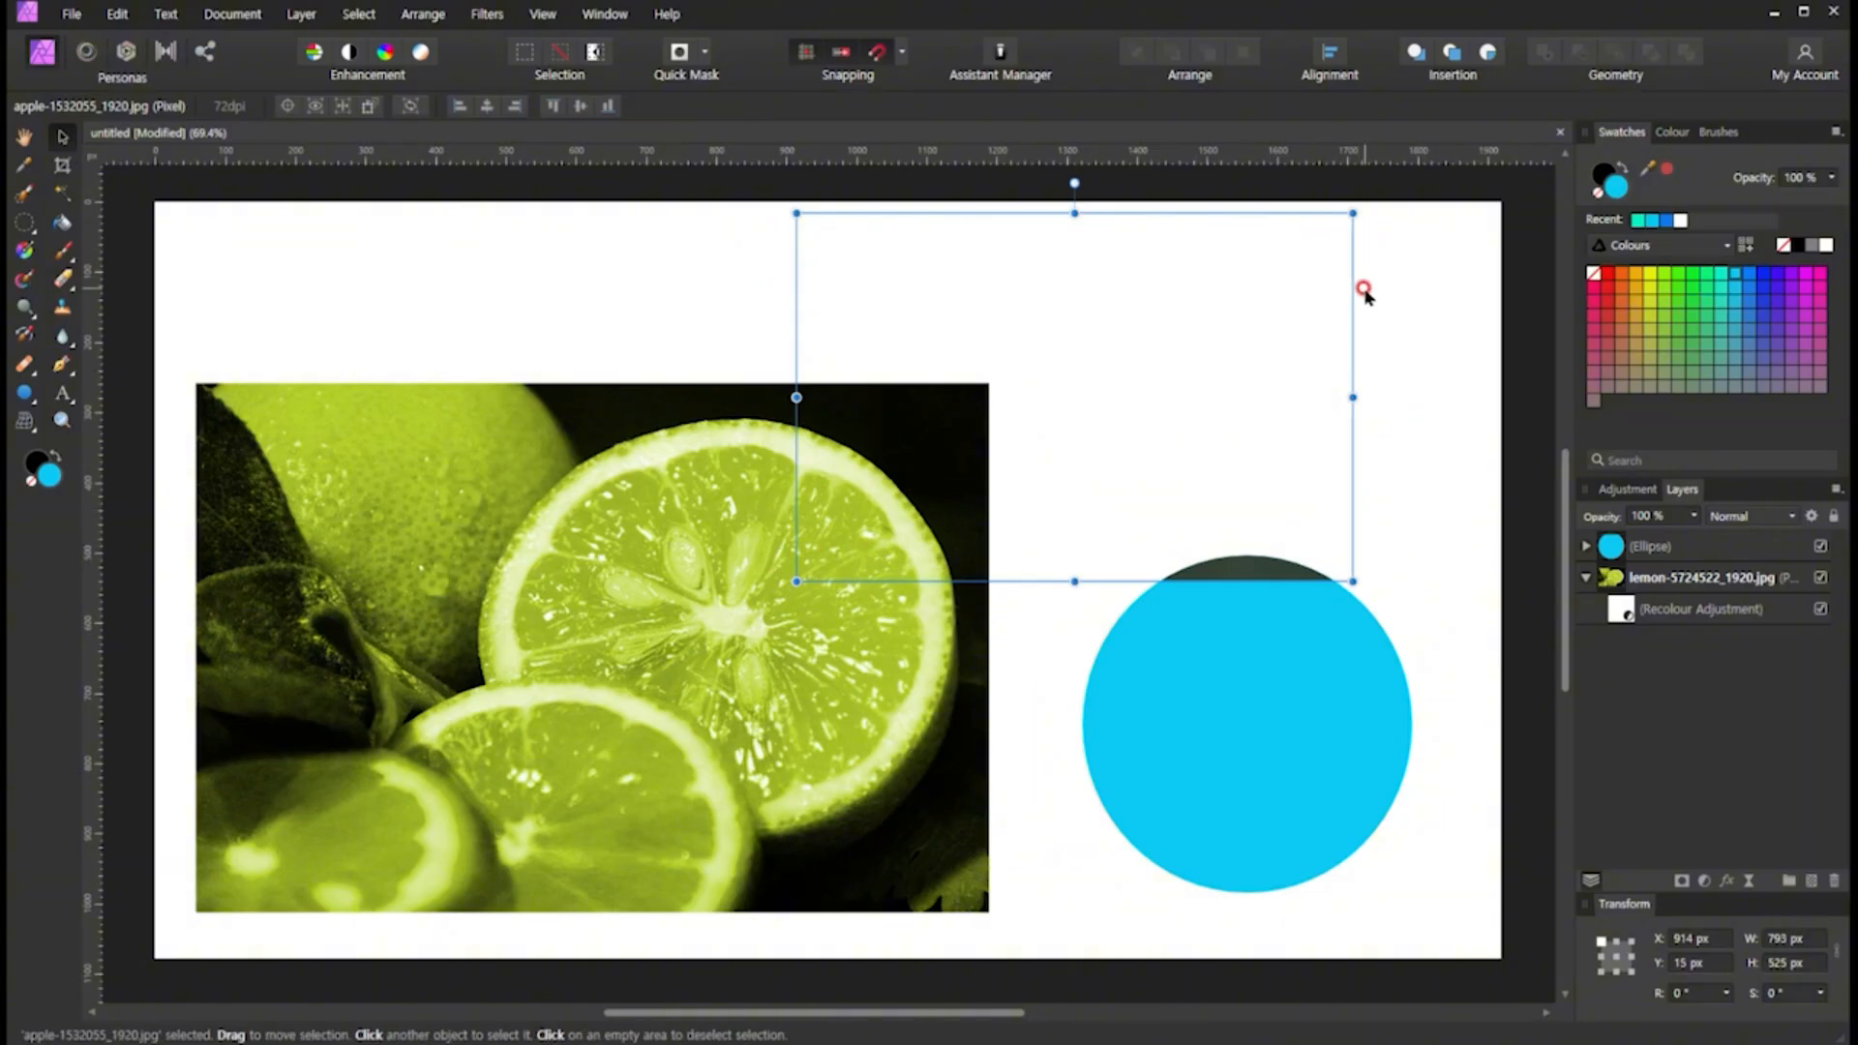
{"action": "left_click", "coordinate": [1582, 548]}
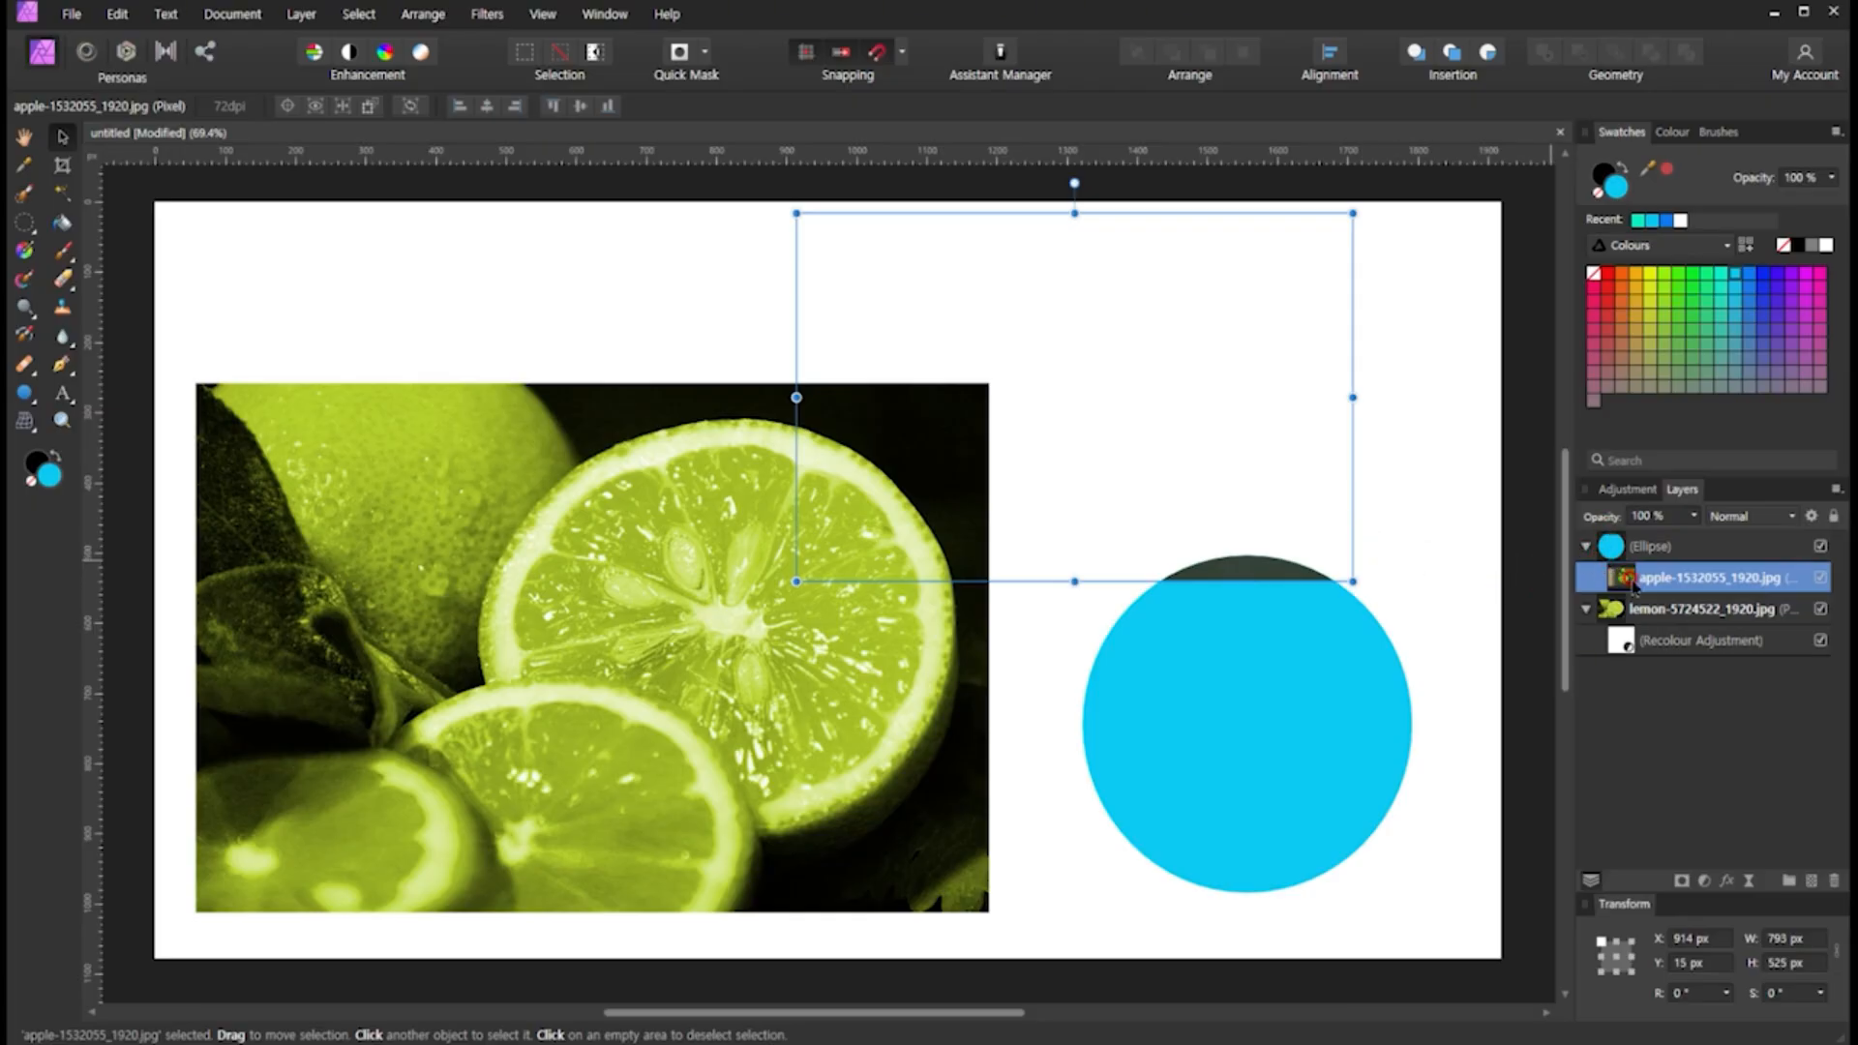
{"action": "left_click_drag", "start_coordinate": [1082, 372], "coordinate": [1204, 666]}
{"action": "left_click", "coordinate": [1250, 468]}
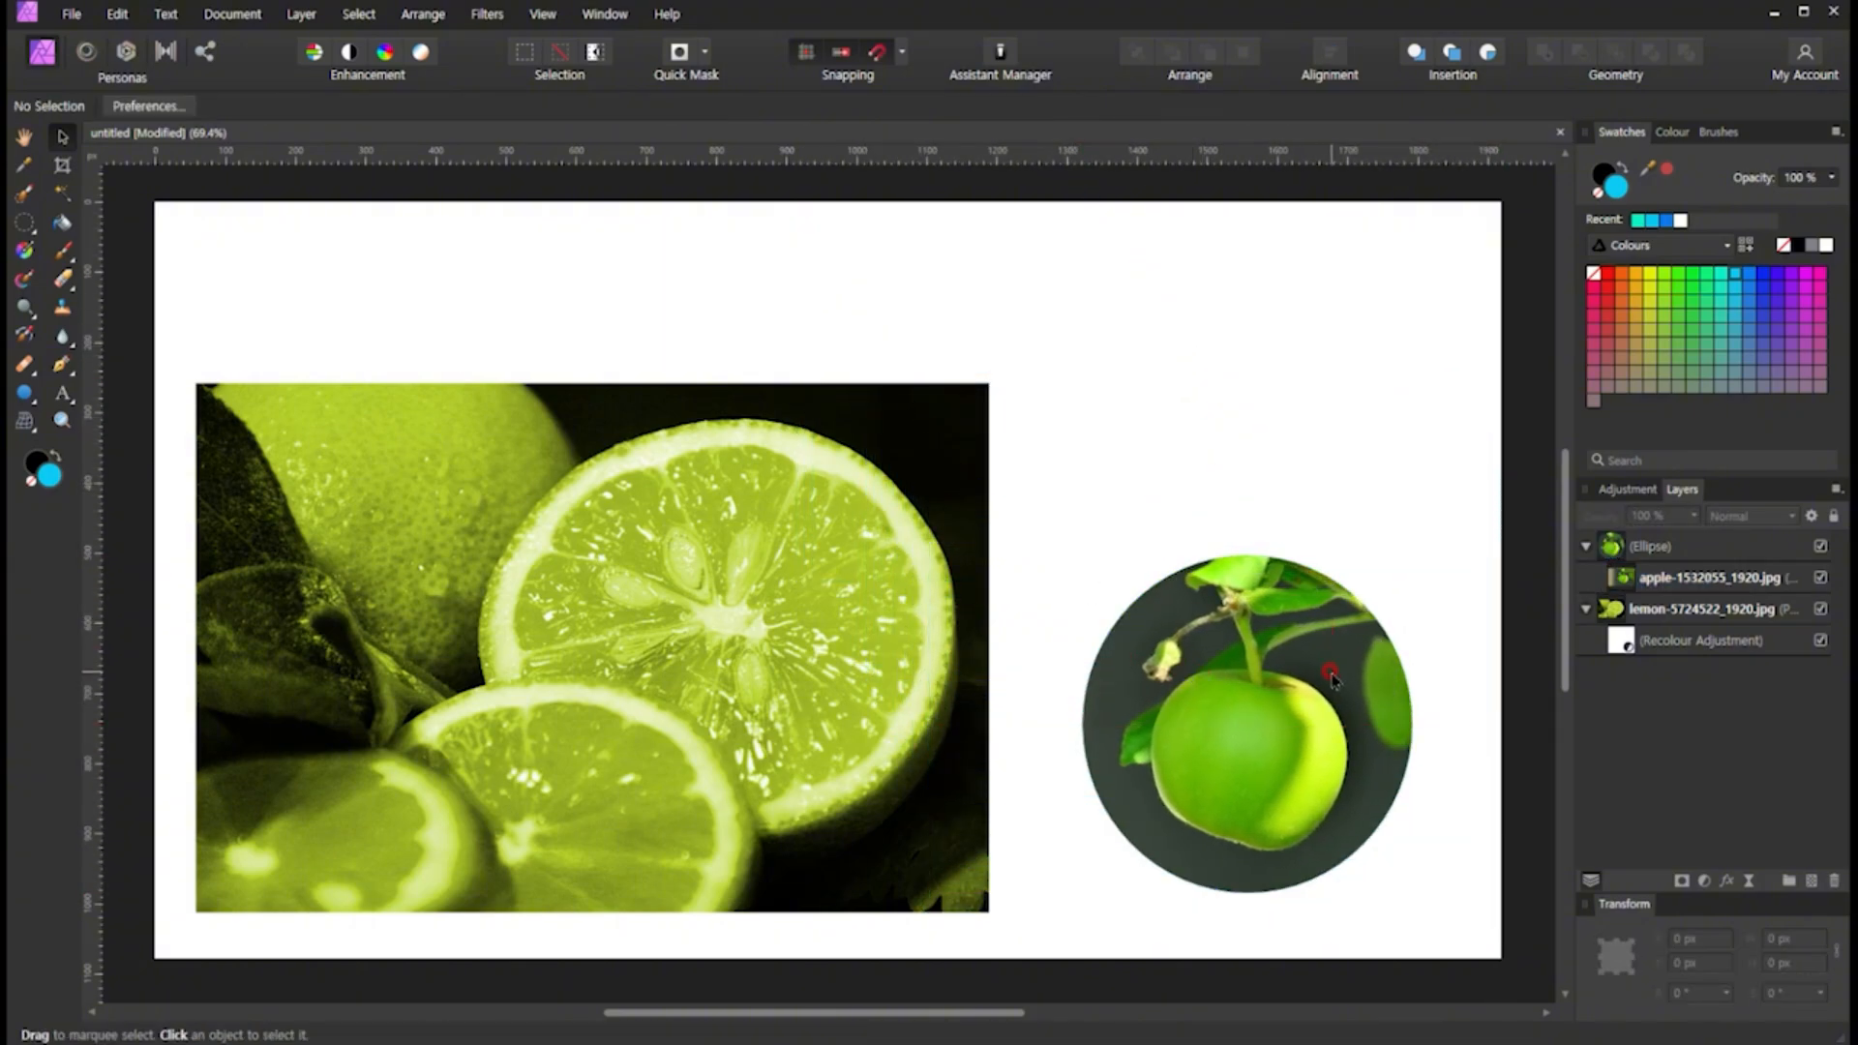
Move the ellipse with its nested photo to about X 1285, Y 181 px and shift the photo slightly rightwards inside it
{"action": "left_click_drag", "start_coordinate": [1304, 792], "coordinate": [1278, 566]}
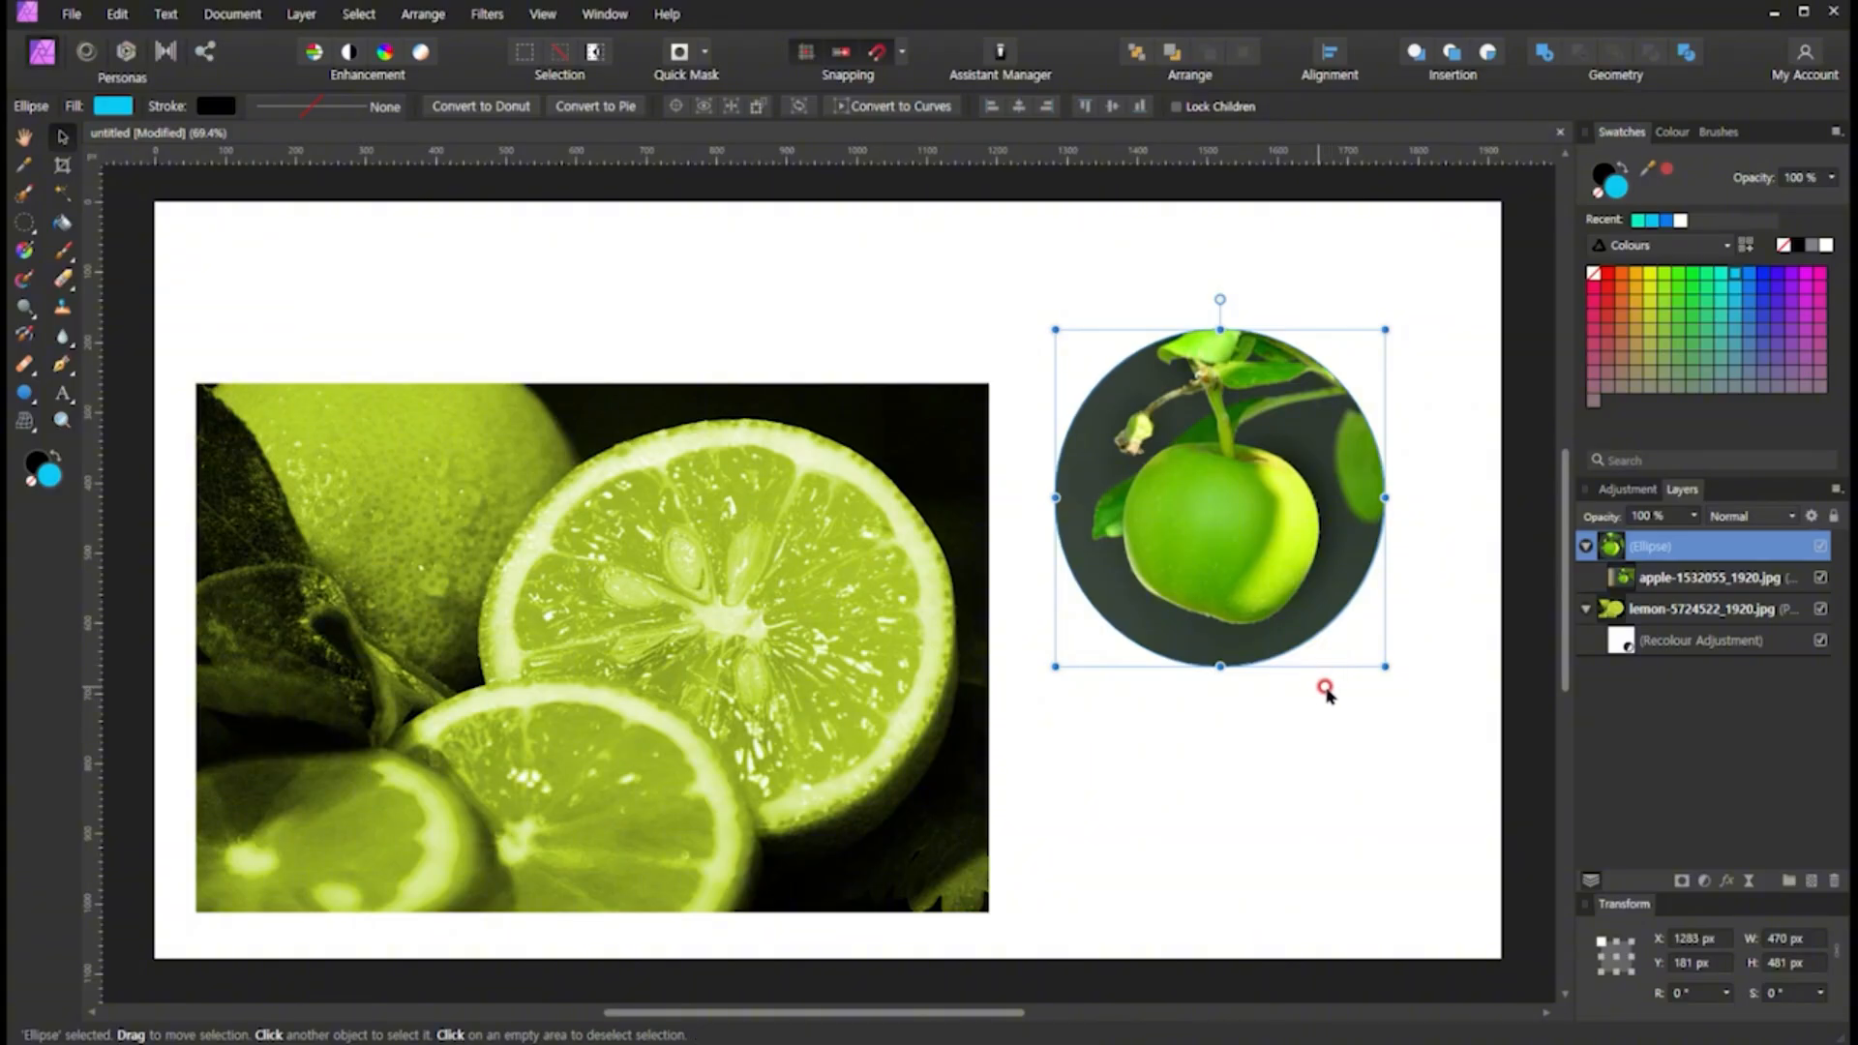
{"action": "left_click", "coordinate": [1316, 734]}
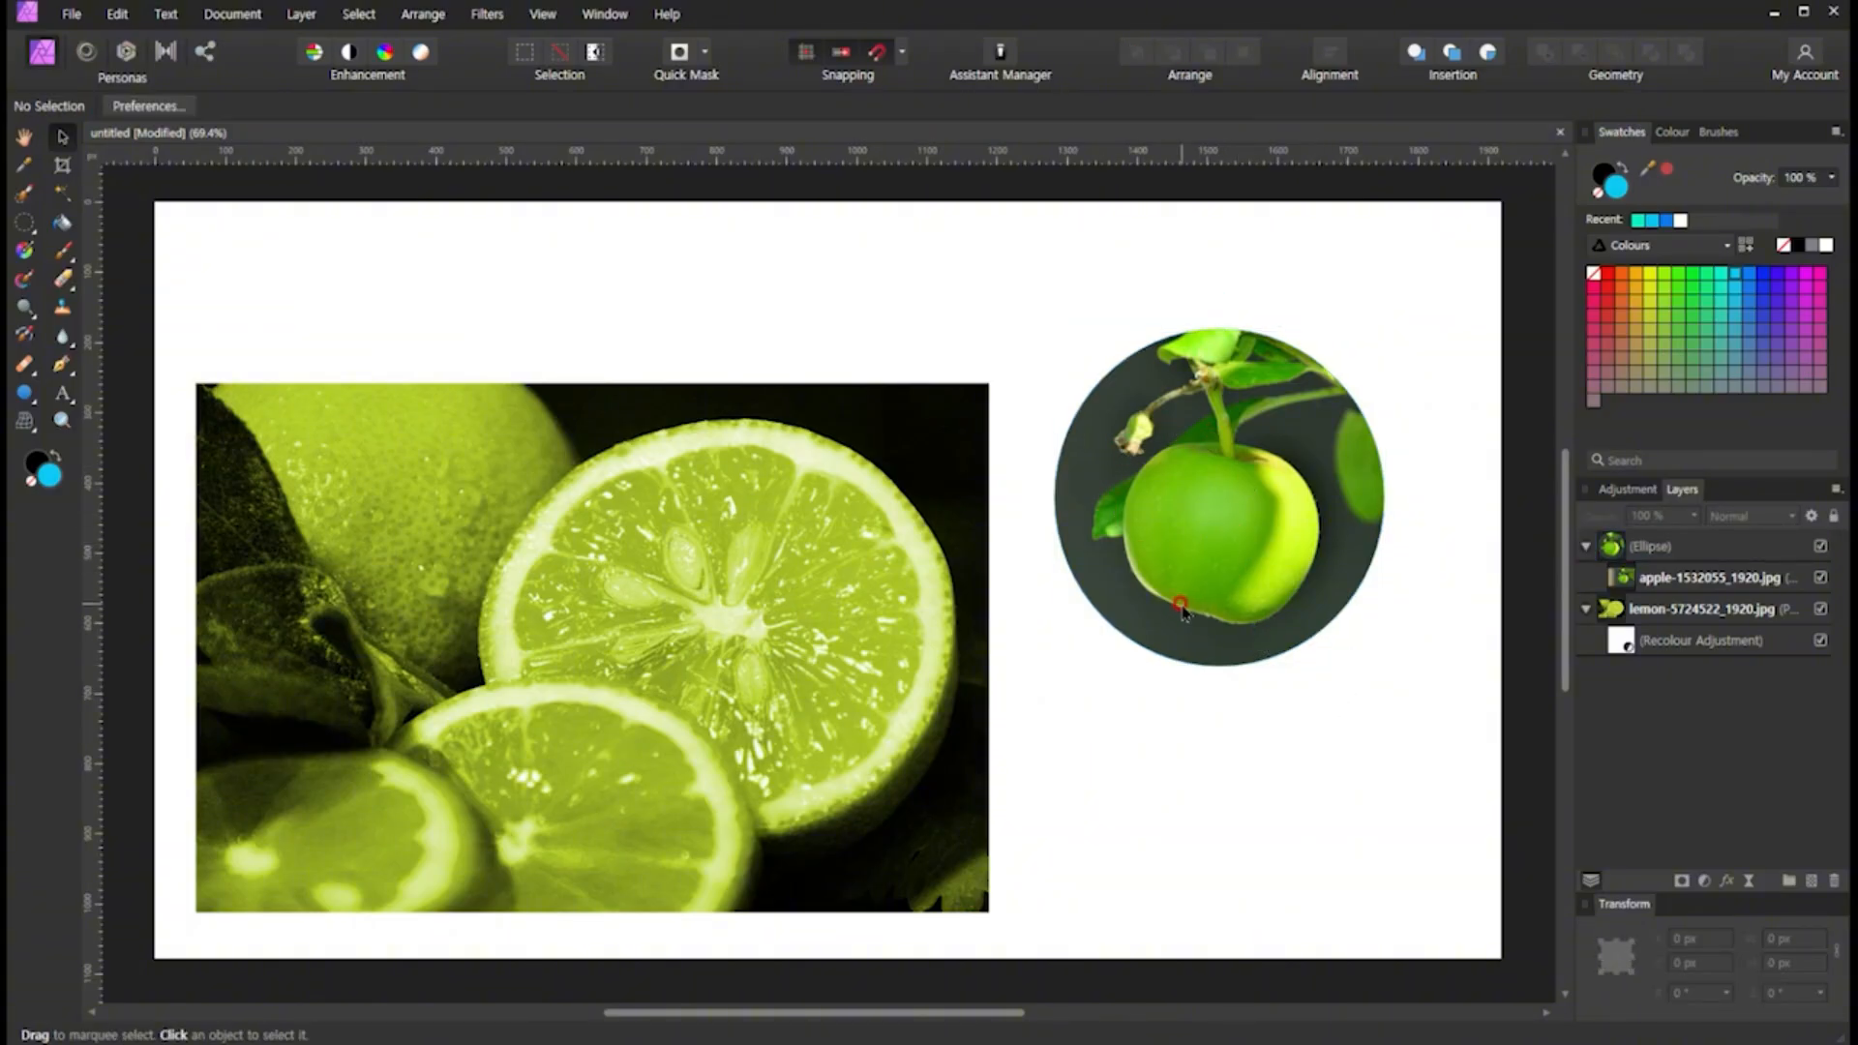
{"action": "left_click", "coordinate": [1651, 578]}
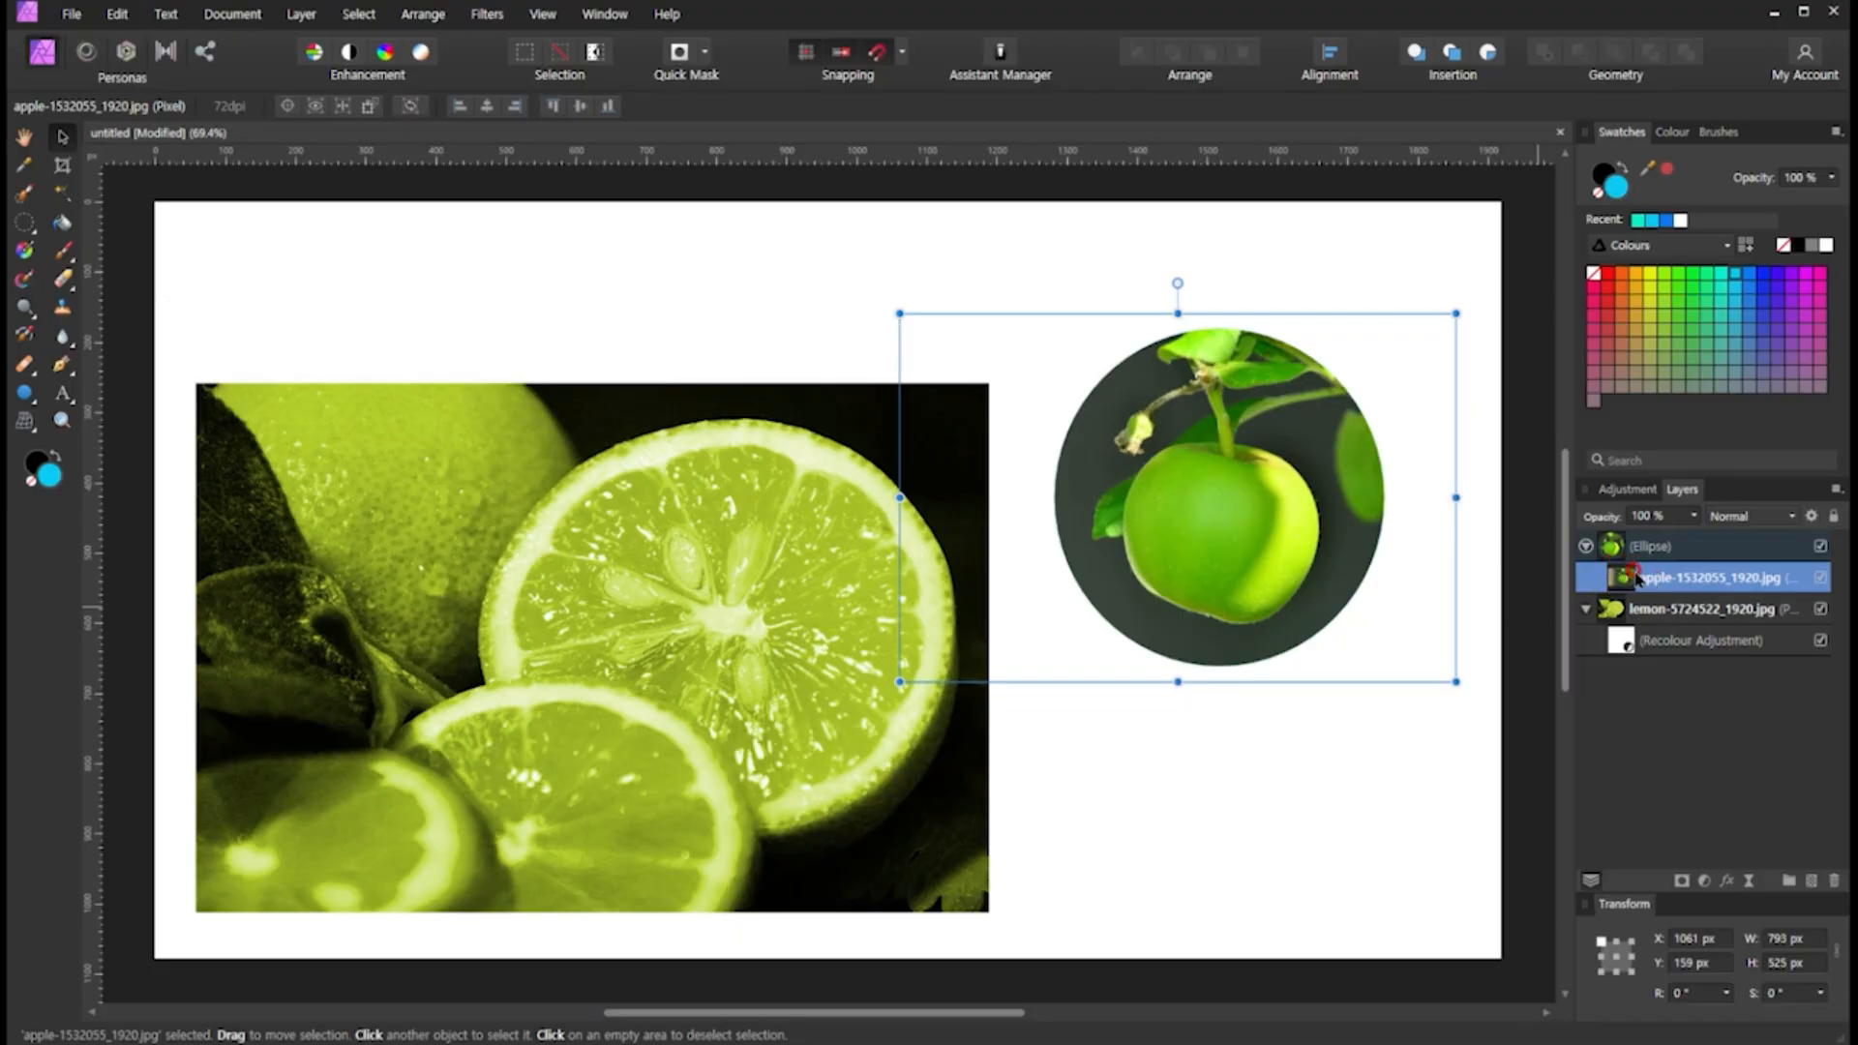
{"action": "mouse_move", "coordinate": [1446, 594]}
{"action": "left_mouse_down"}
{"action": "mouse_move", "coordinate": [1409, 594]}
{"action": "mouse_move", "coordinate": [1422, 543]}
{"action": "mouse_move", "coordinate": [1481, 630]}
{"action": "mouse_move", "coordinate": [1481, 600]}
{"action": "left_mouse_up"}
{"action": "left_click", "coordinate": [1381, 746]}
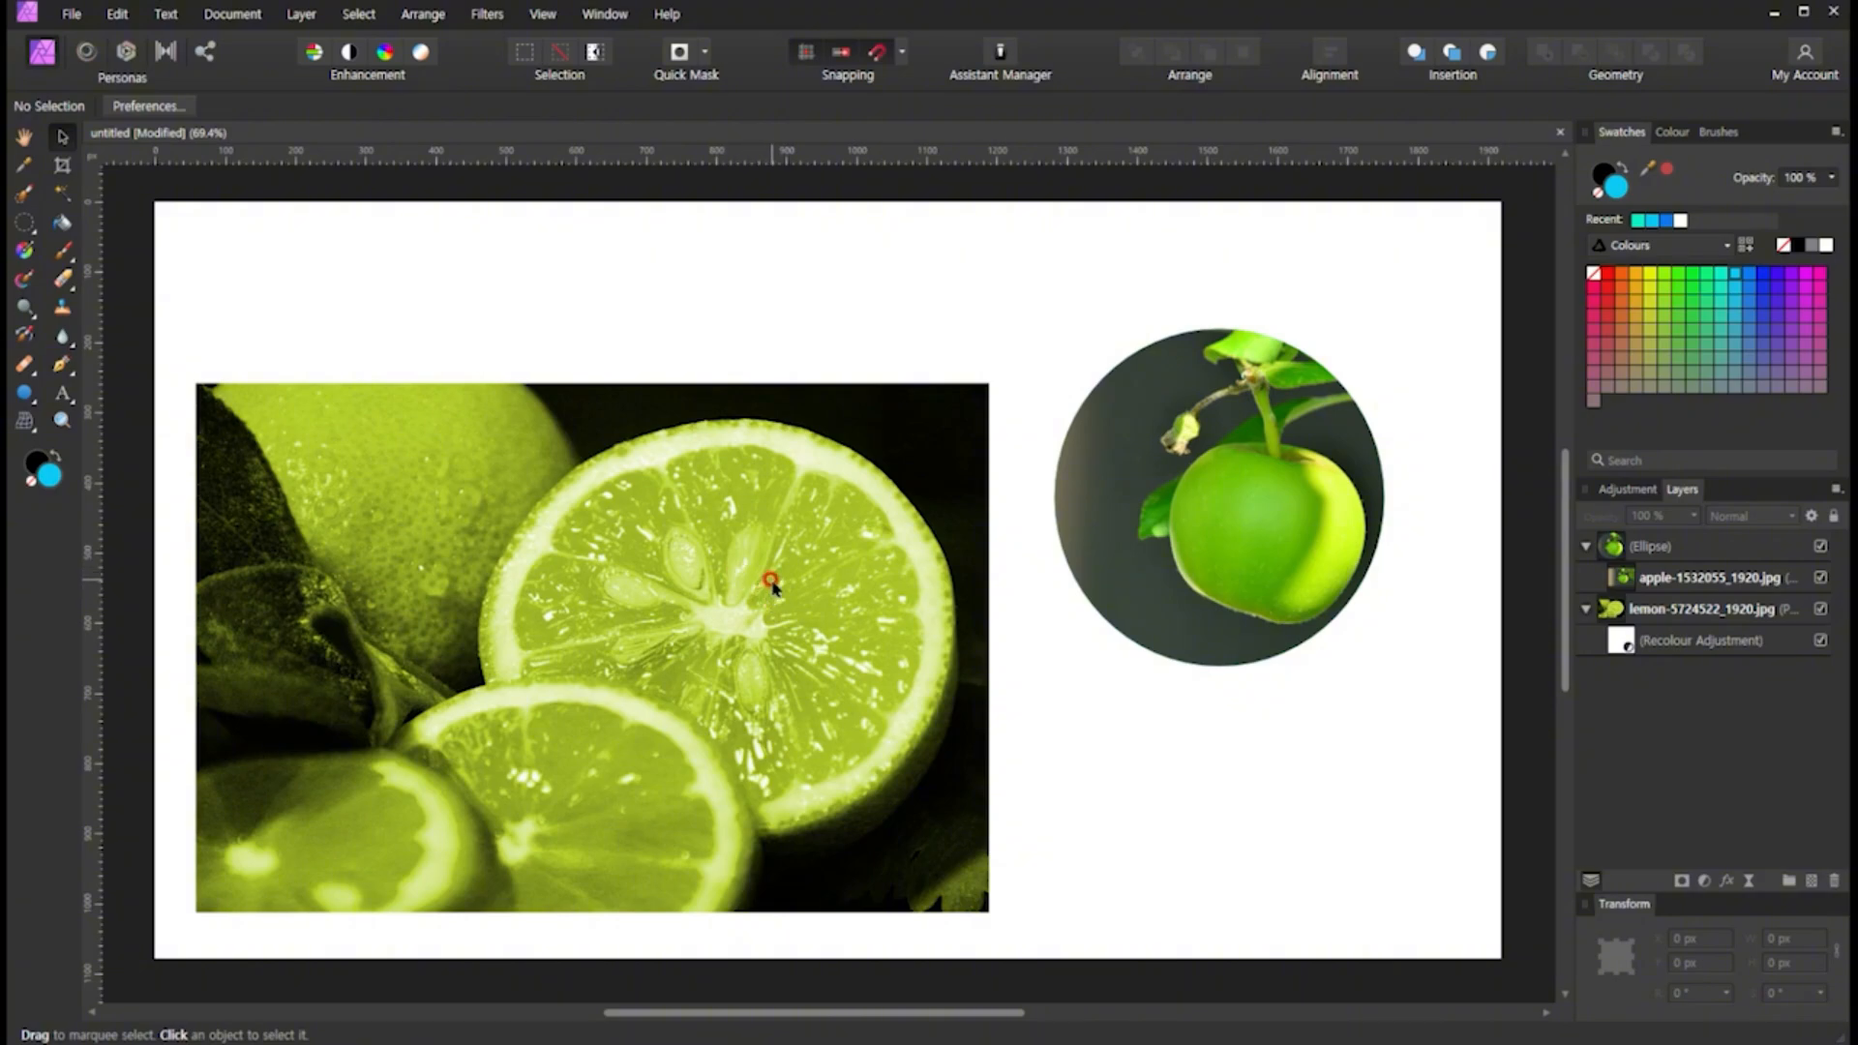
Collapse the nested contents of the lemon and ellipse layers and select the ellipse layer
{"action": "left_click", "coordinate": [1277, 496]}
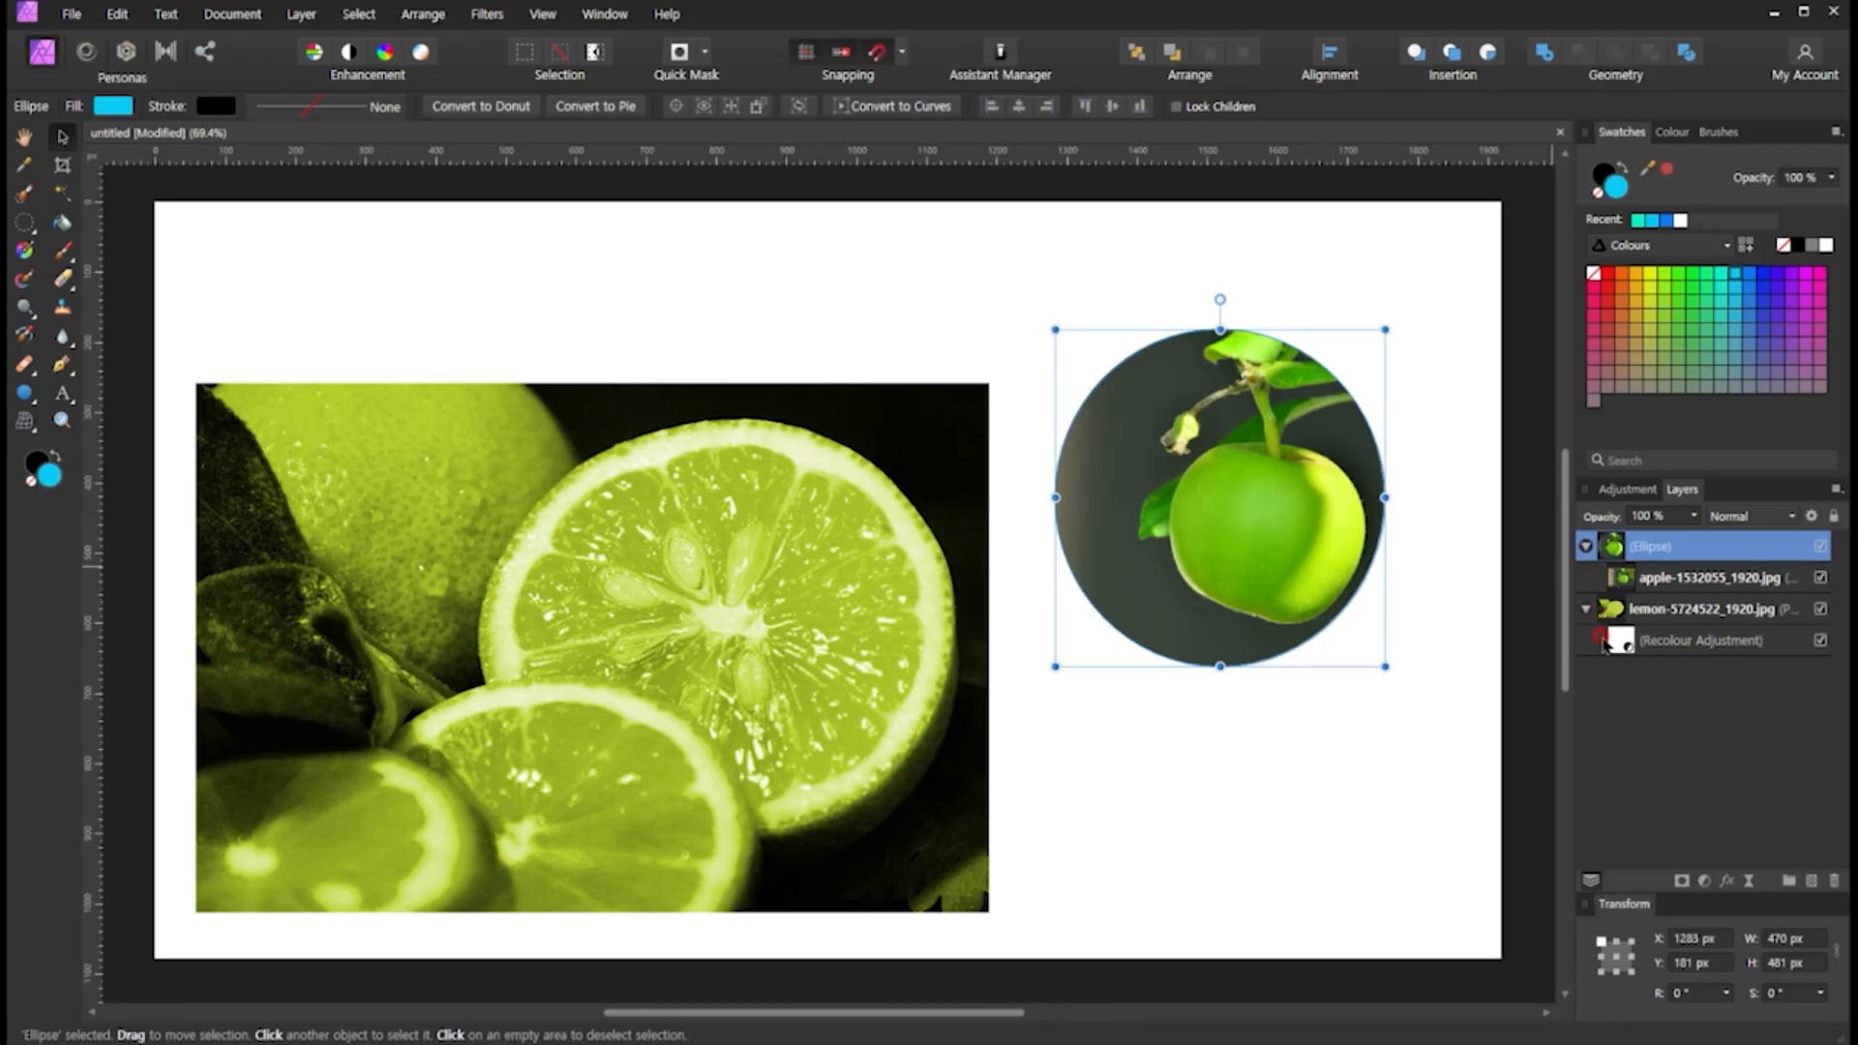
{"action": "left_click", "coordinate": [1588, 609]}
{"action": "left_click", "coordinate": [1586, 546]}
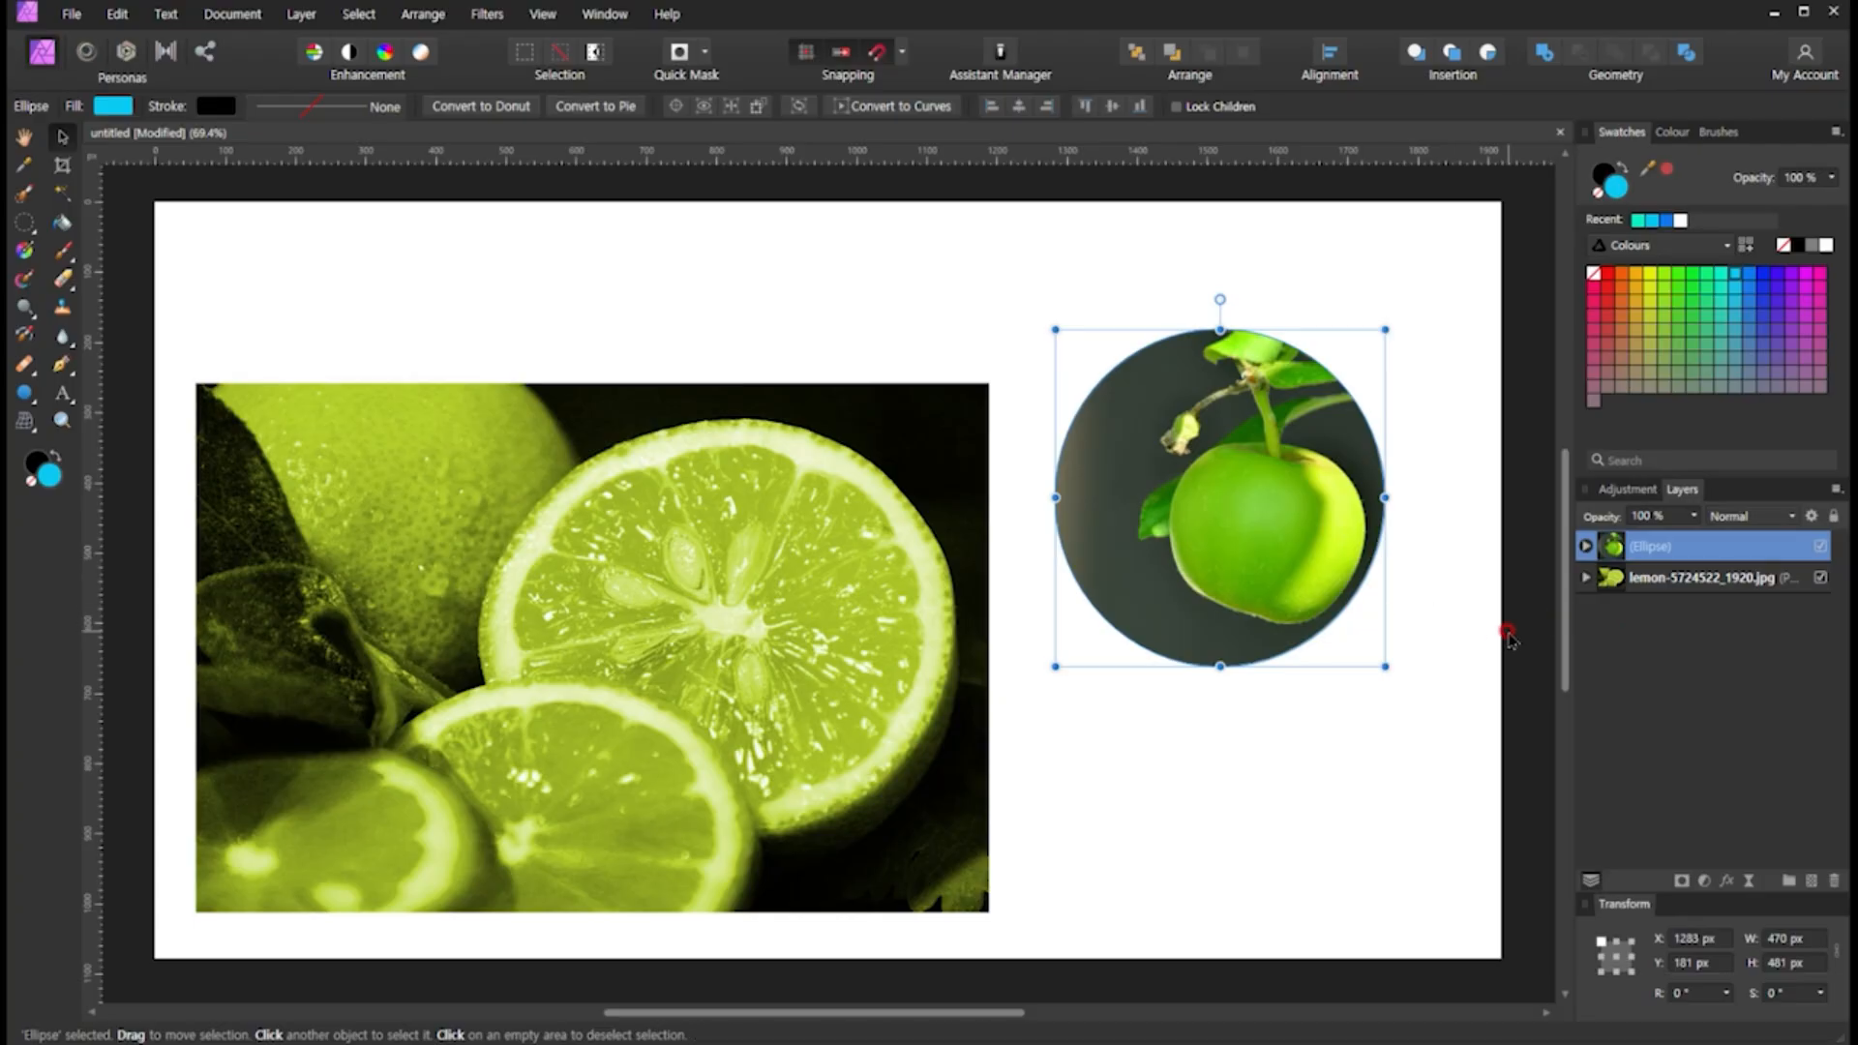
{"action": "left_click", "coordinate": [1585, 578]}
{"action": "left_click", "coordinate": [1394, 524]}
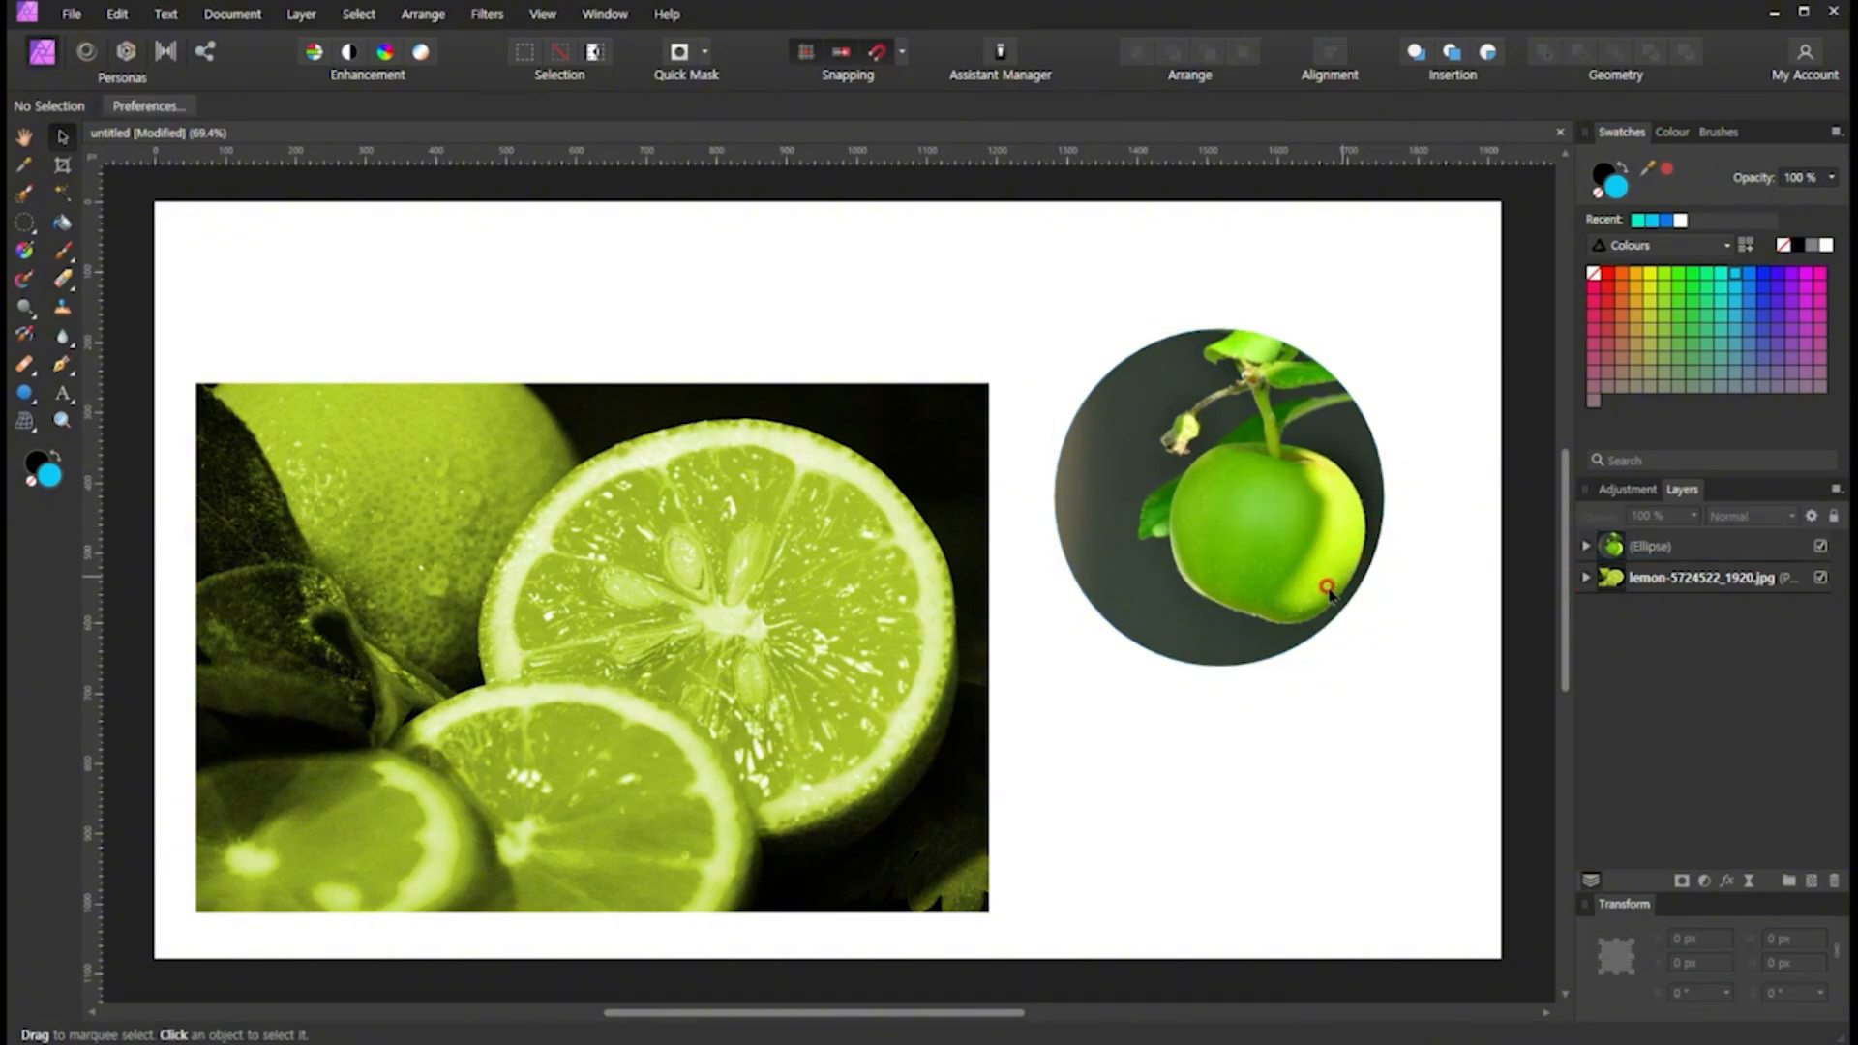
{"action": "left_click", "coordinate": [1104, 322]}
{"action": "left_click", "coordinate": [1620, 554]}
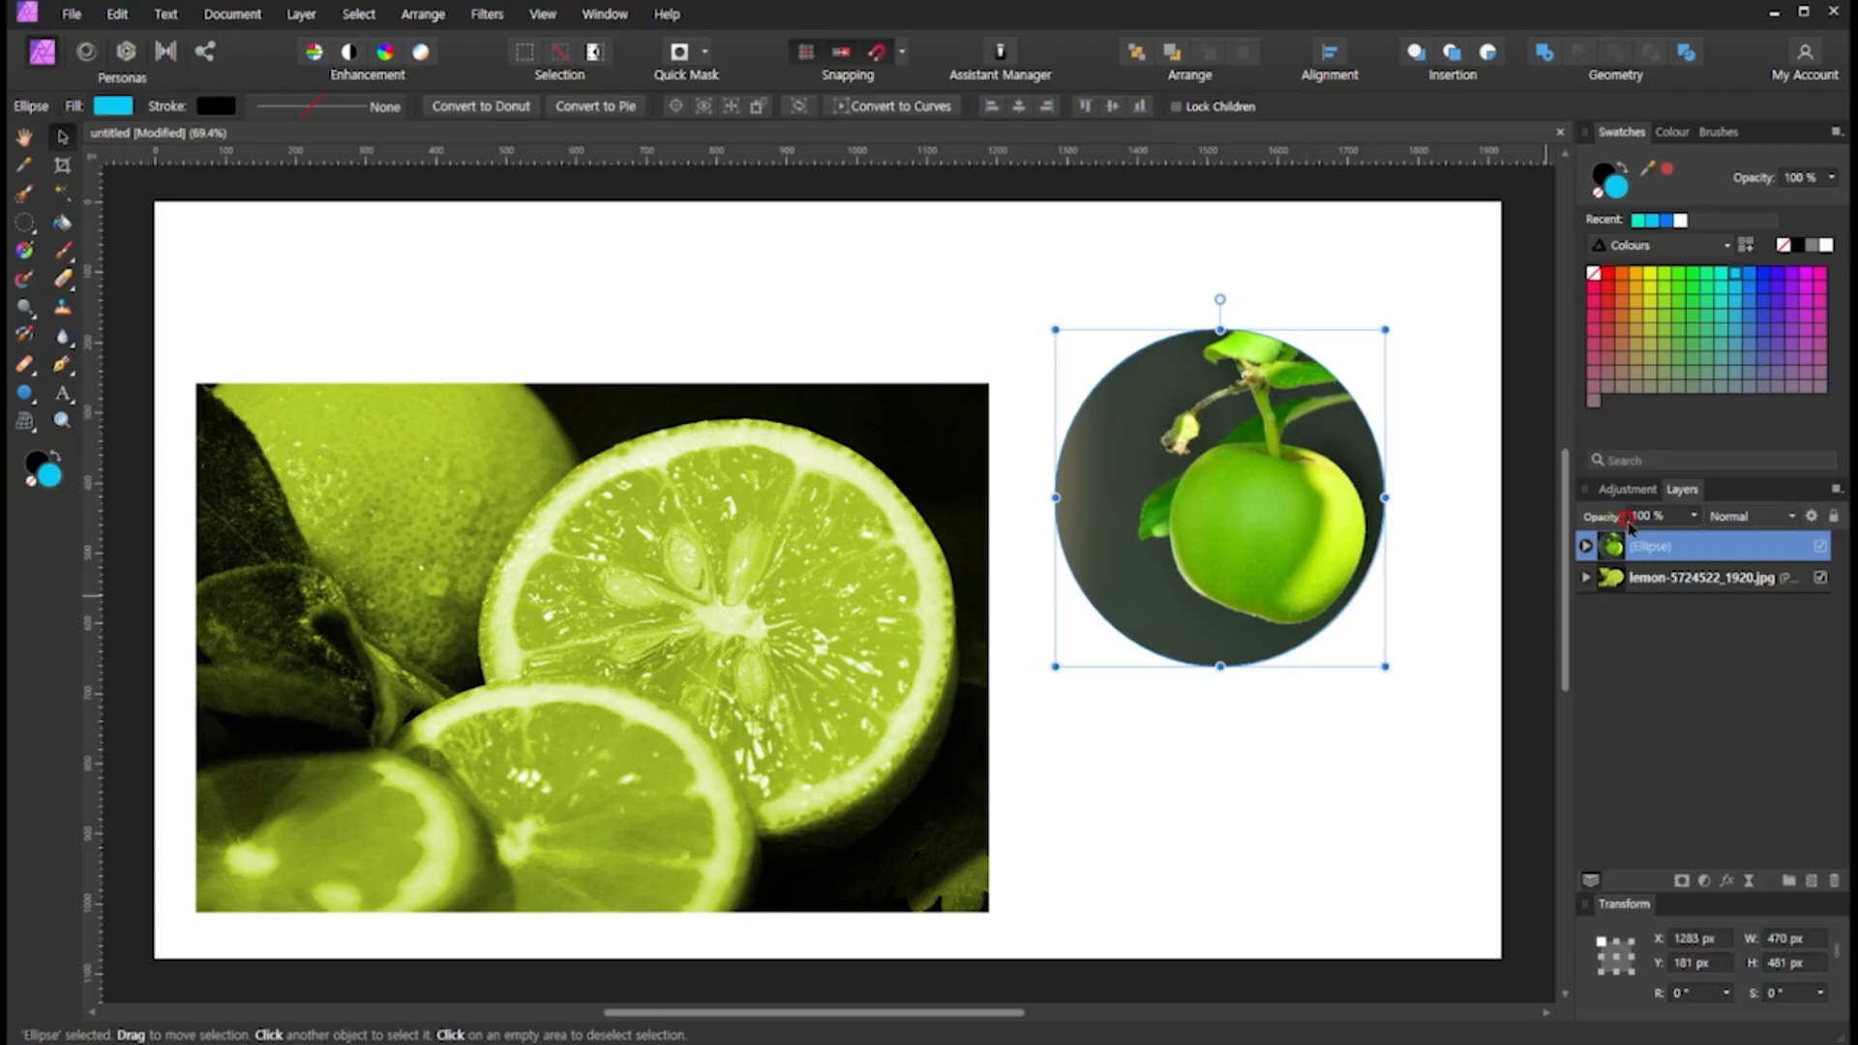
Add an HSL adjustment above the ellipse with a hue shift of 64.1° and return to the layer list
{"action": "left_click", "coordinate": [1626, 490]}
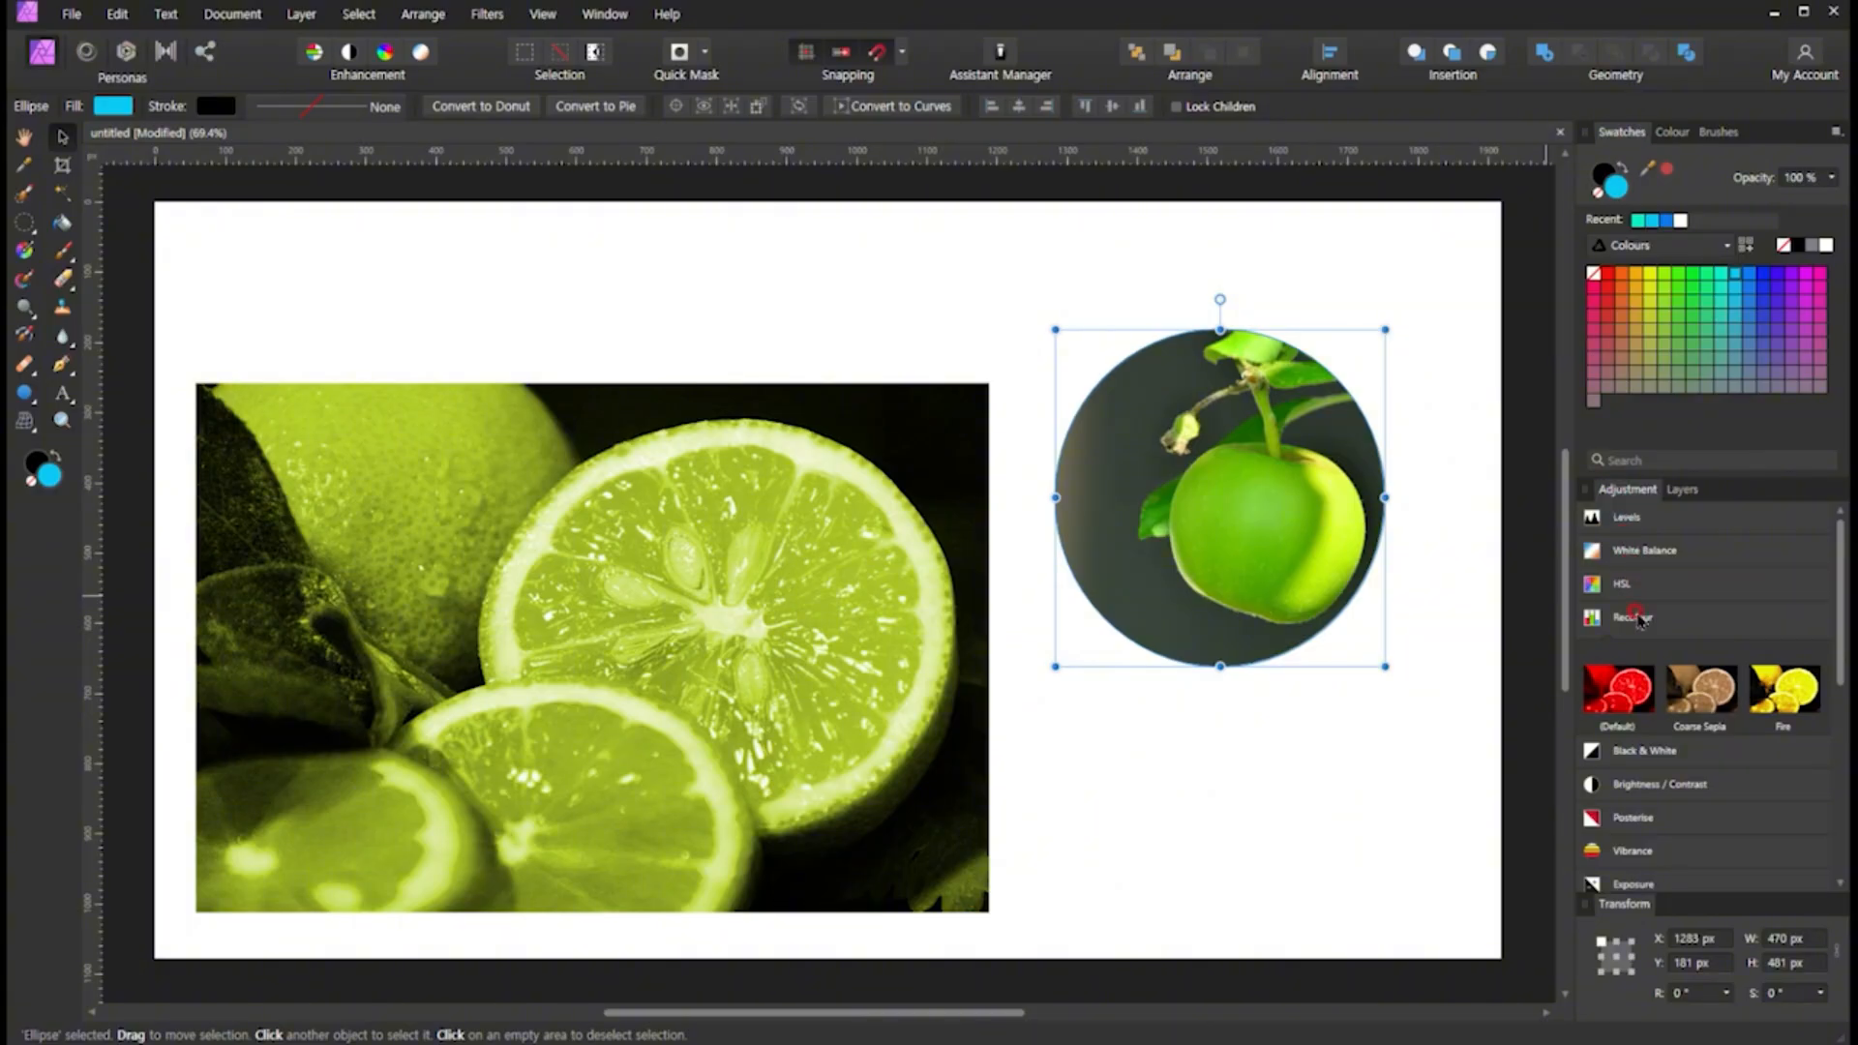
{"action": "left_click", "coordinate": [1618, 650]}
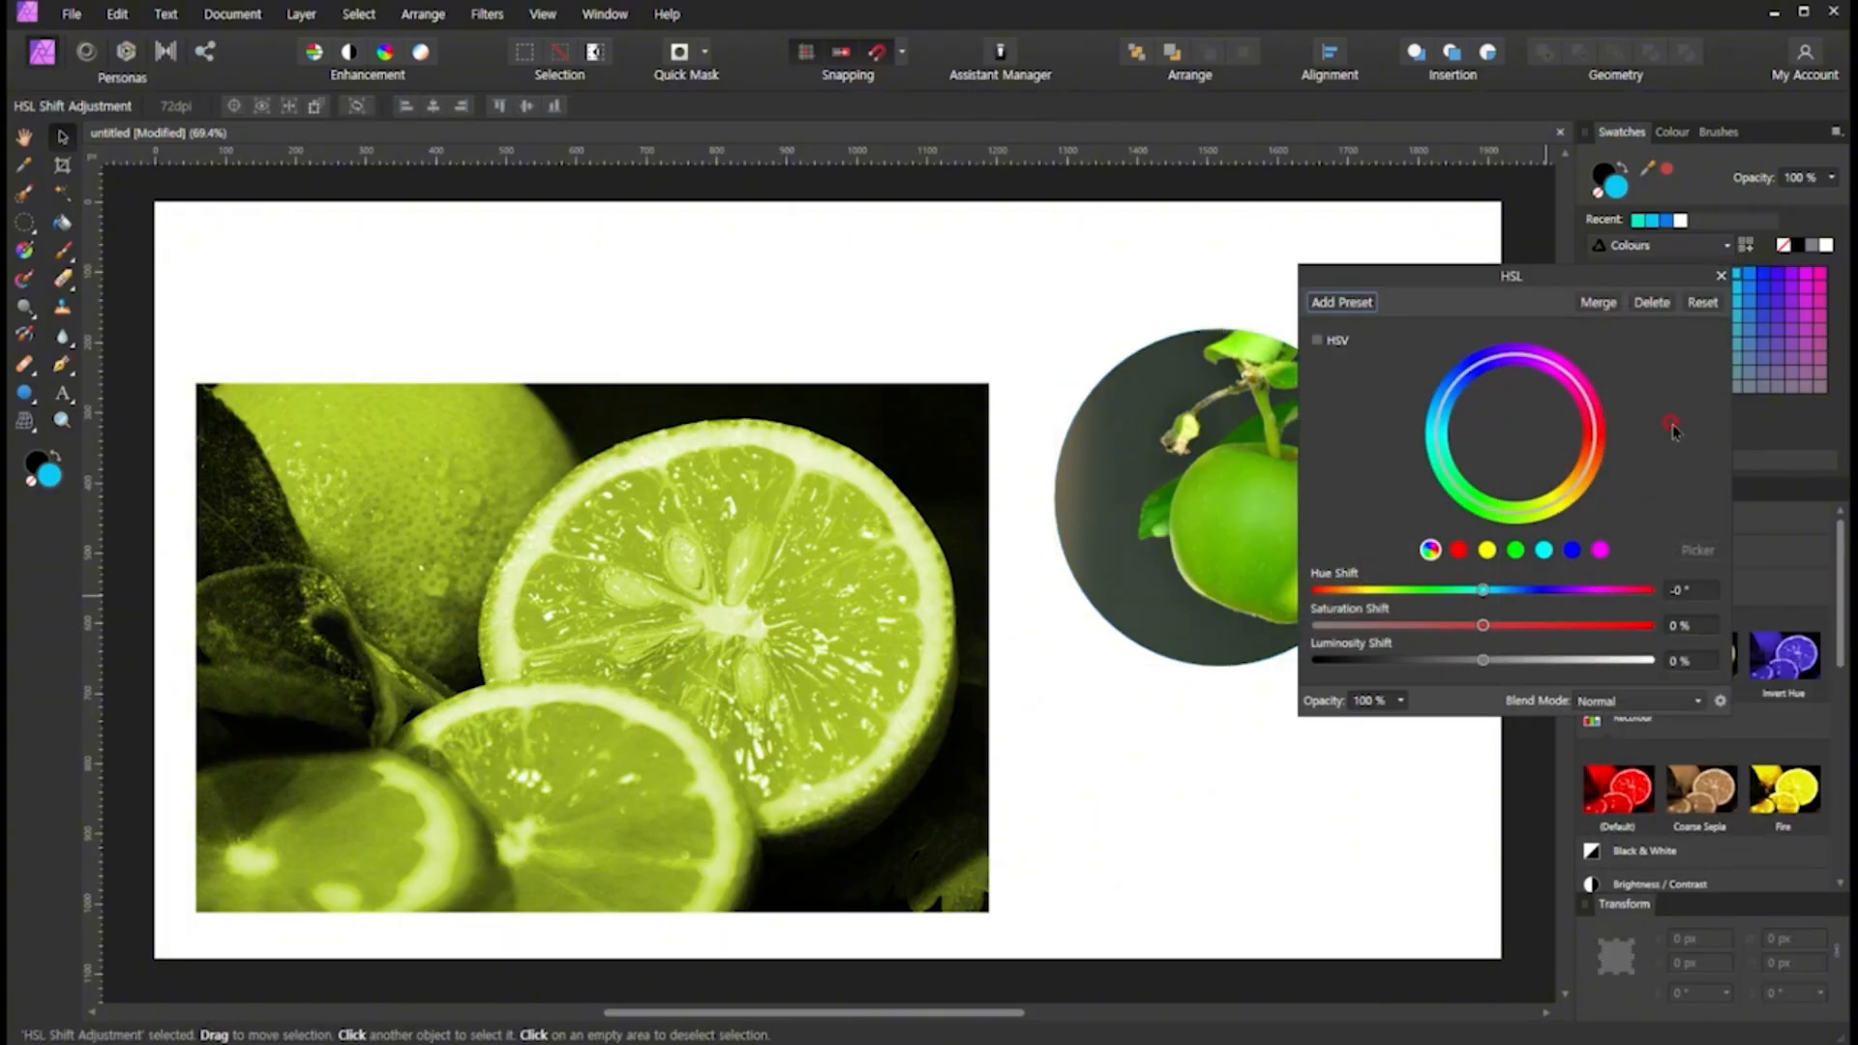
{"action": "left_click_drag", "start_coordinate": [1482, 589], "coordinate": [1541, 589]}
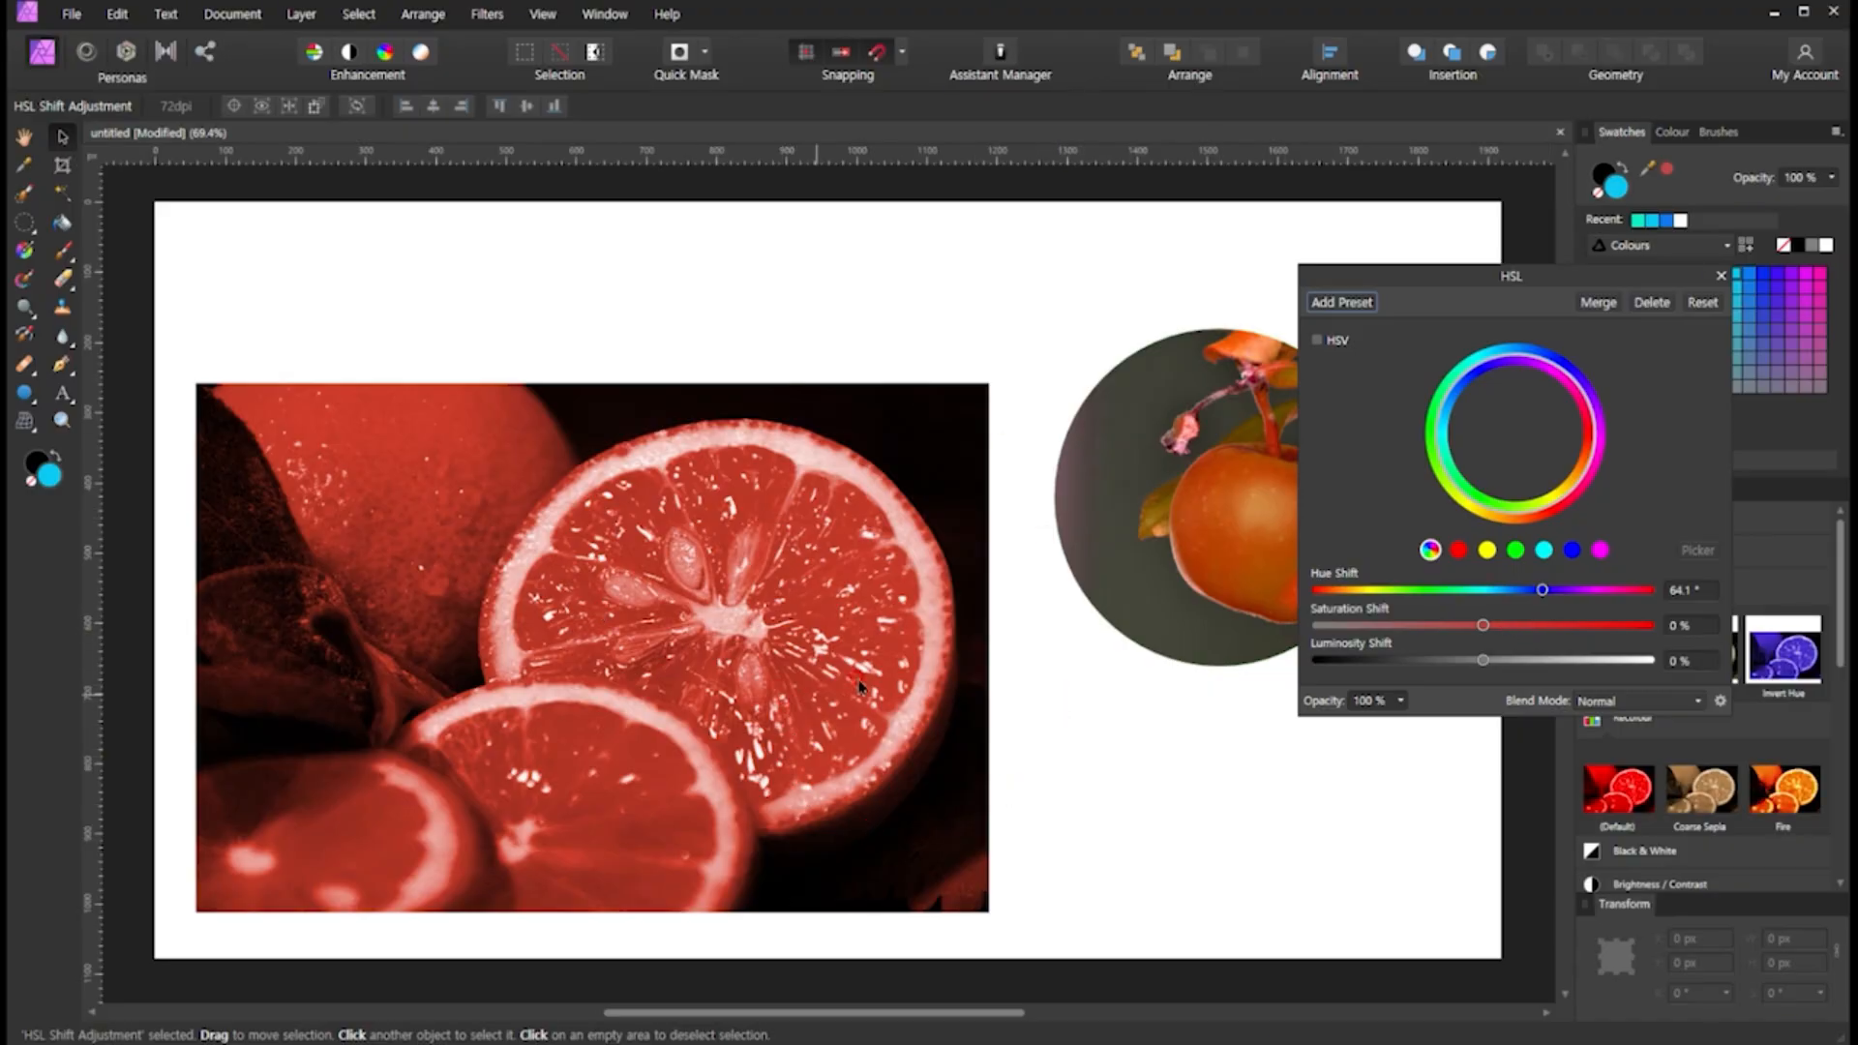
{"action": "left_click", "coordinate": [1723, 278]}
{"action": "left_click", "coordinate": [1683, 491]}
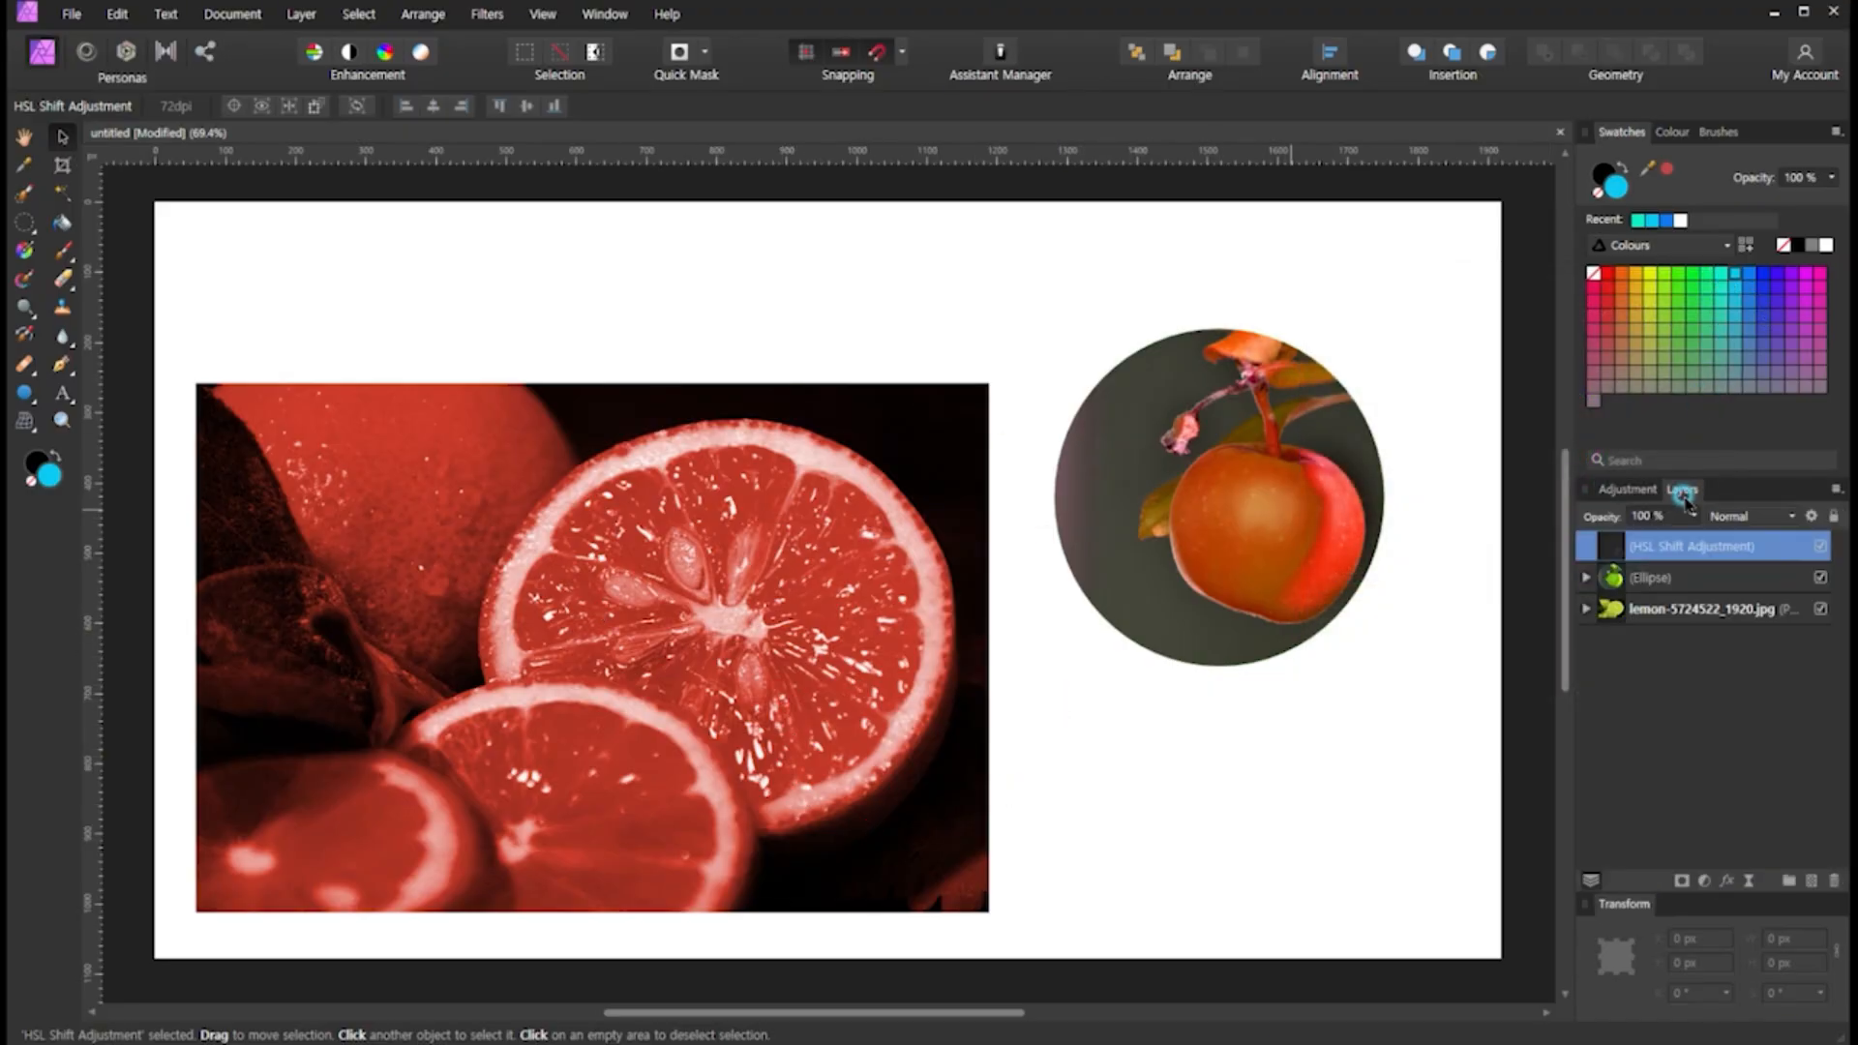
Nest the HSL adjustment inside the ellipse's layer, directly above the apple photo, and clear the selection
{"action": "left_click", "coordinate": [1662, 548]}
{"action": "left_click", "coordinate": [1610, 550]}
{"action": "left_click", "coordinate": [1633, 580]}
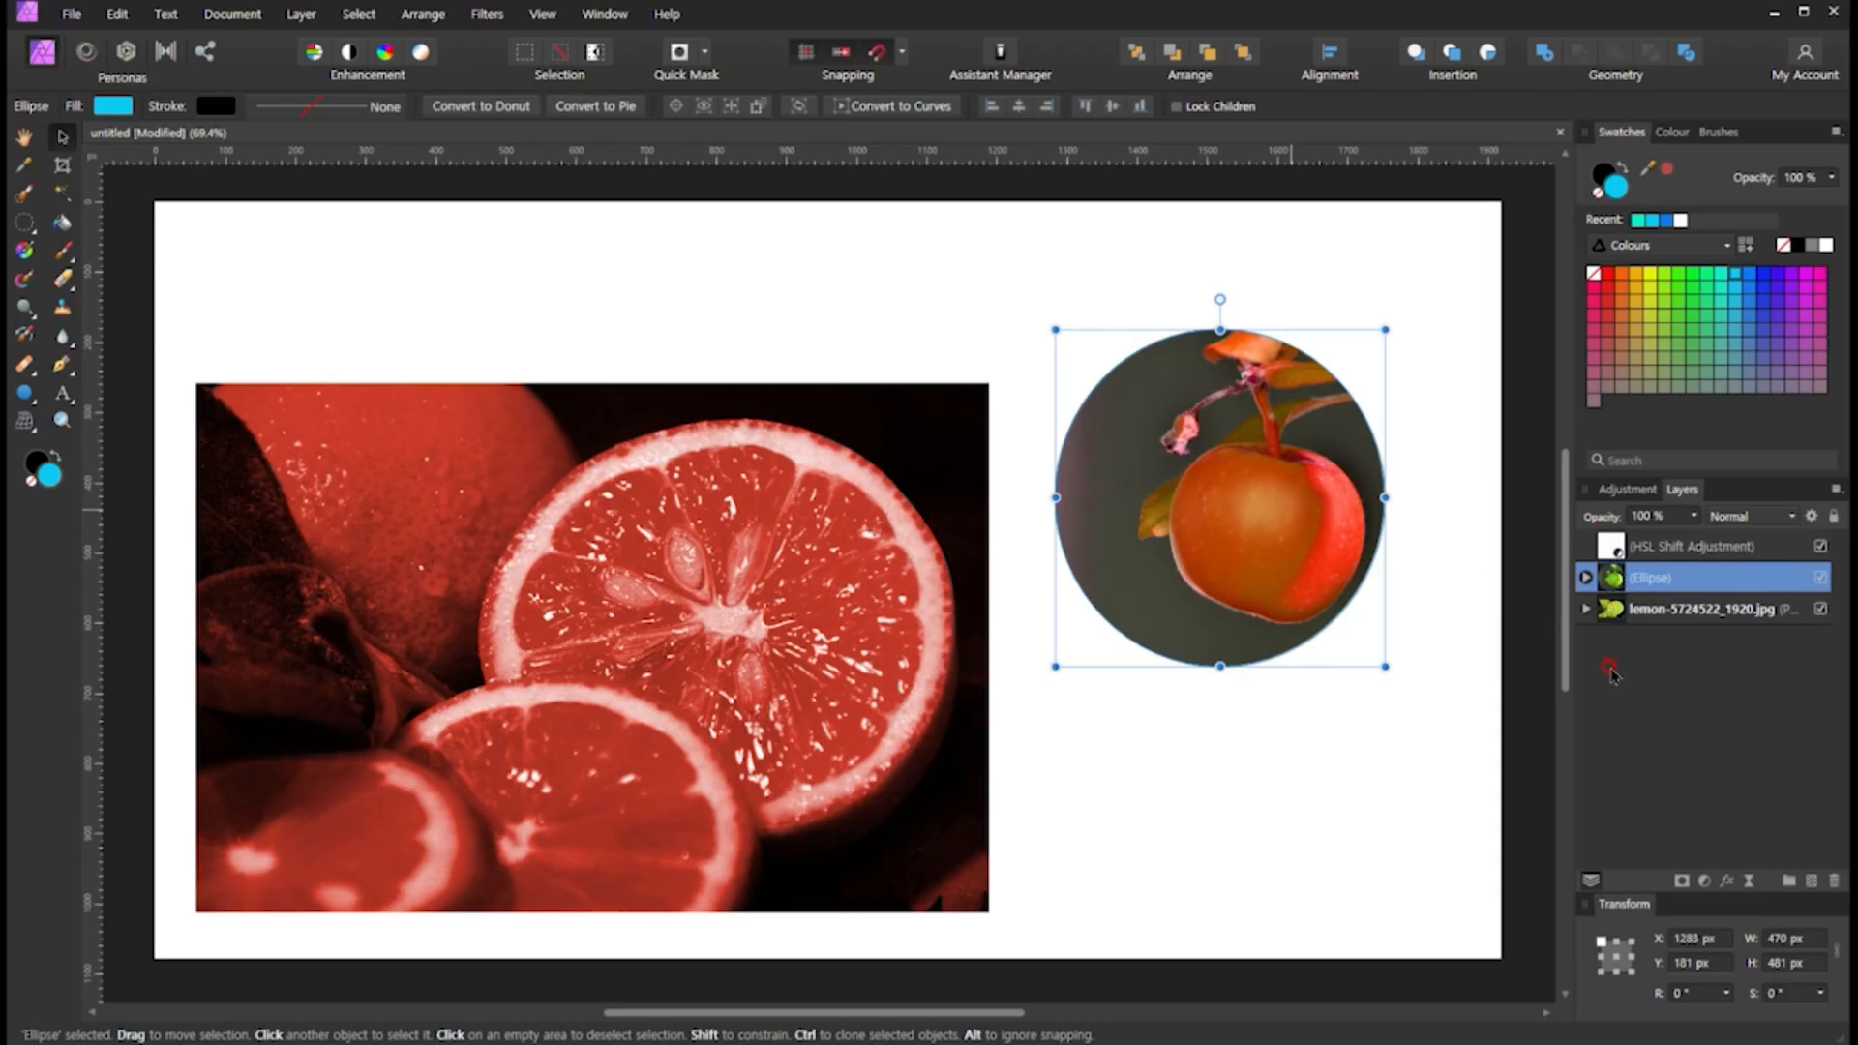
{"action": "left_click", "coordinate": [1586, 577]}
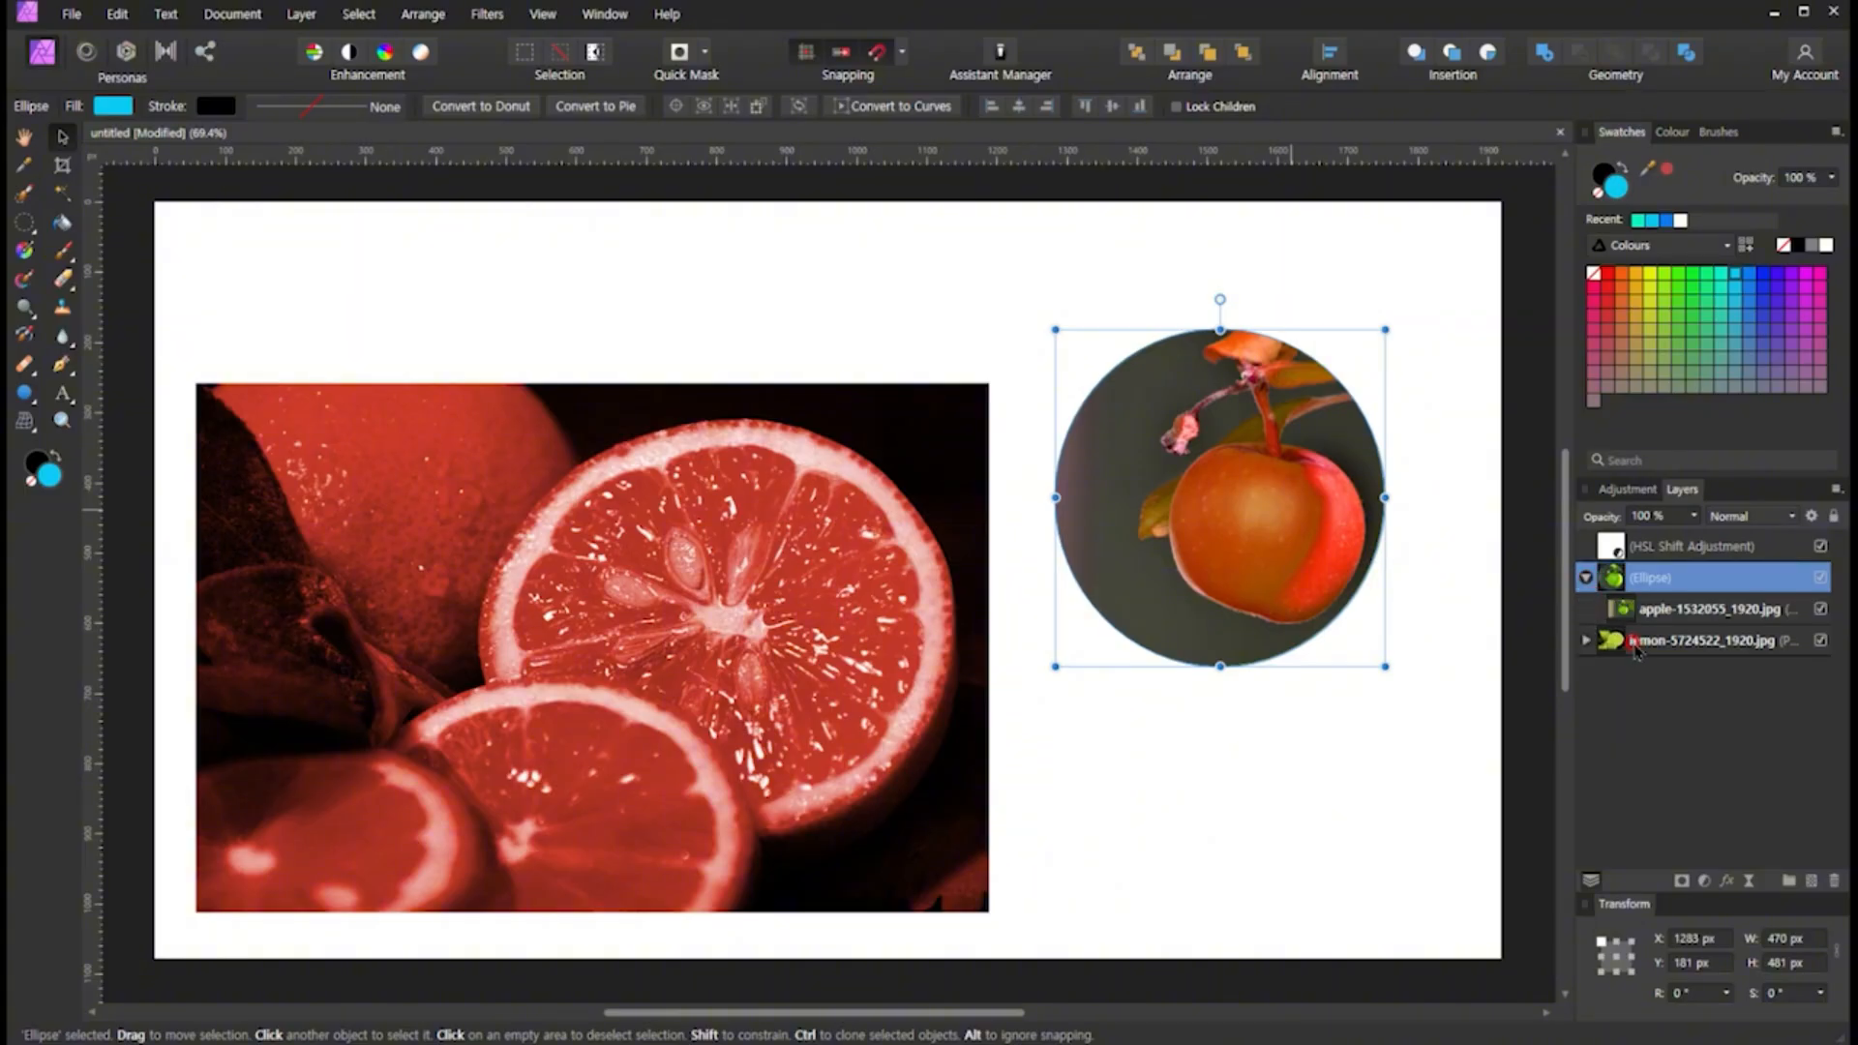
{"action": "left_click", "coordinate": [1610, 605]}
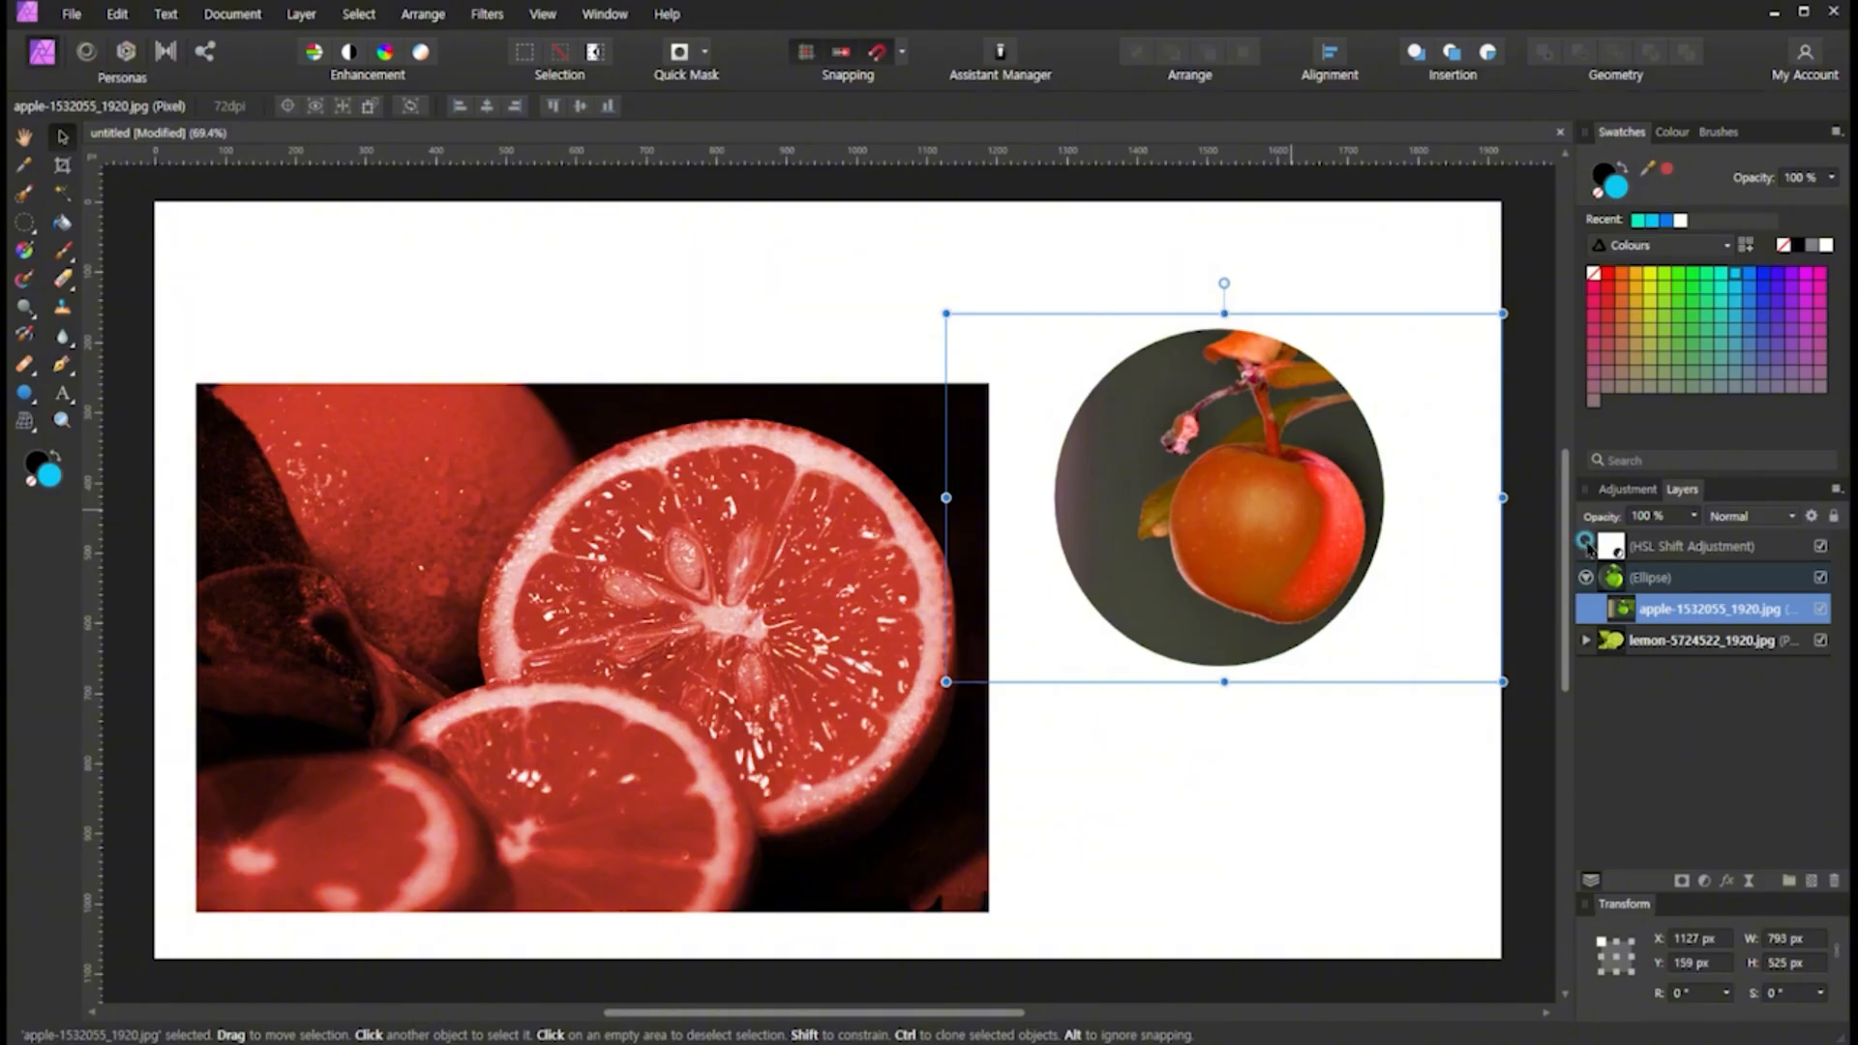
{"action": "left_click_drag", "start_coordinate": [1587, 547], "coordinate": [1629, 600]}
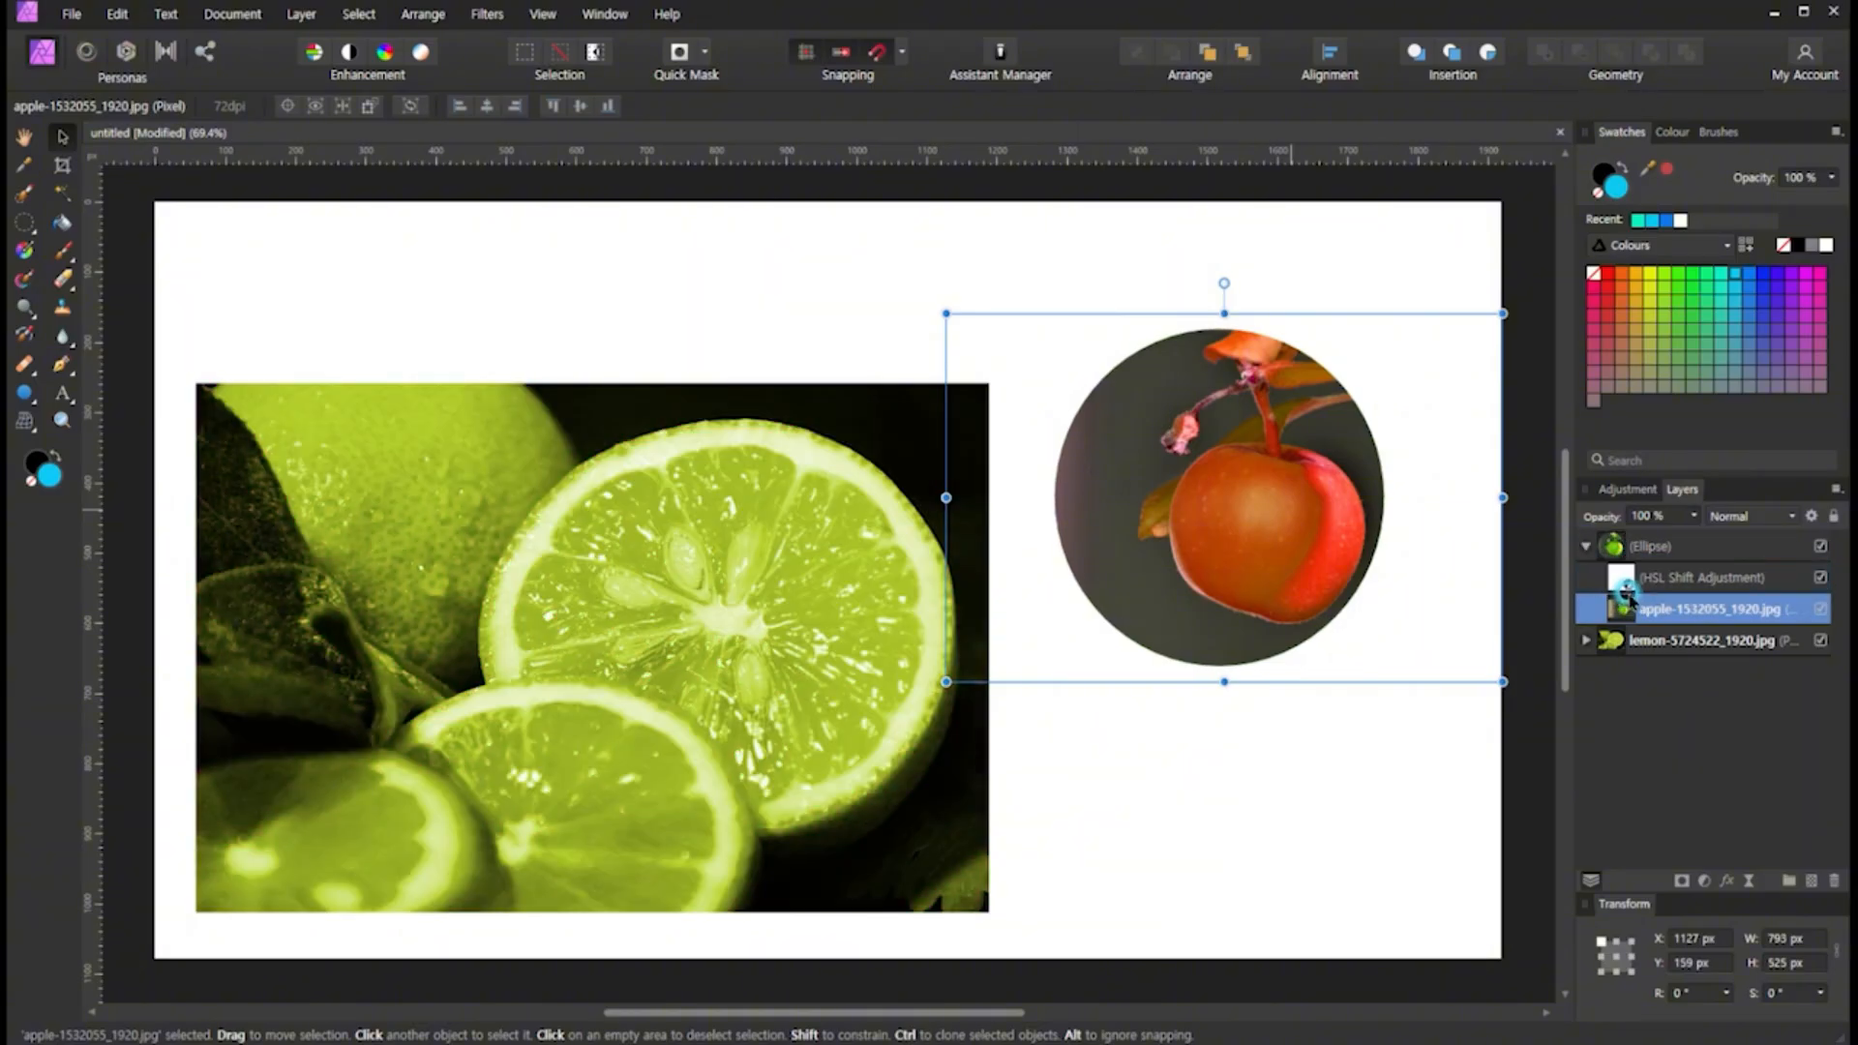
{"action": "left_click", "coordinate": [1364, 816]}
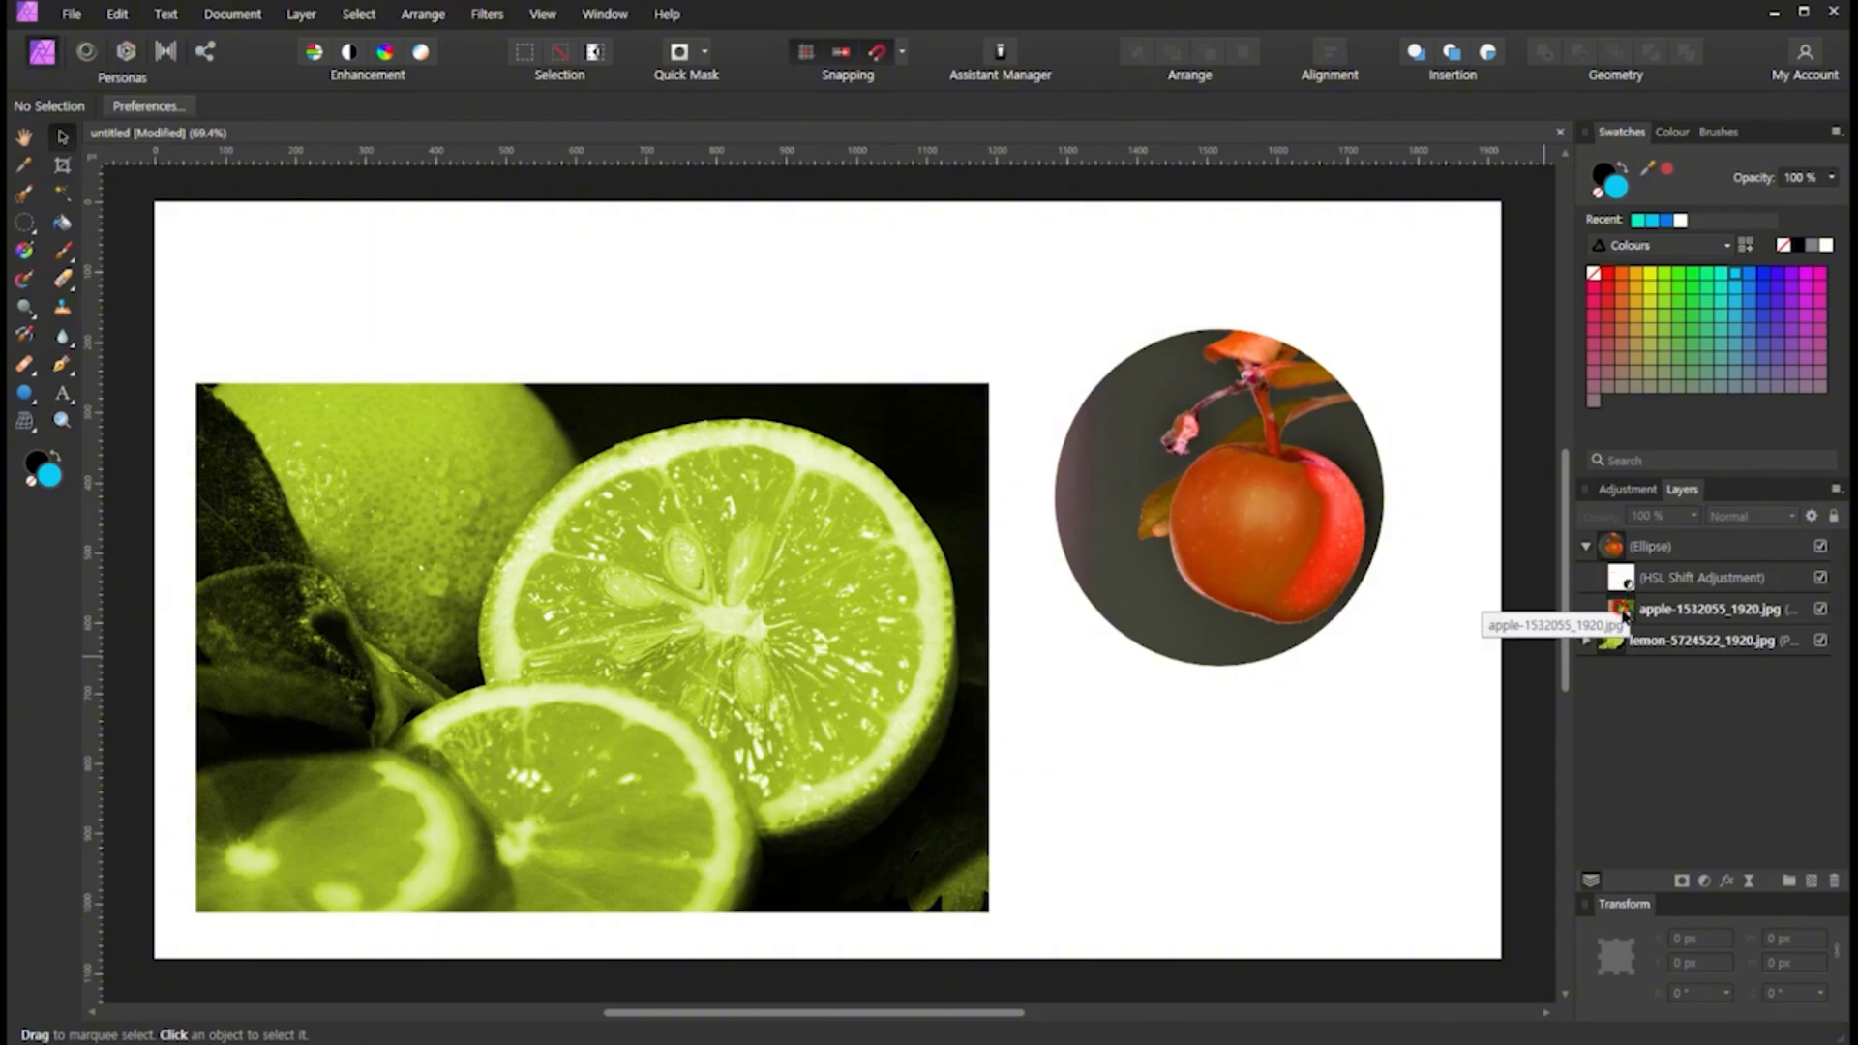
Move the HSL adjustment from the ellipse's contents into the apple photo's own layer and expand that layer
{"action": "left_click", "coordinate": [1623, 615]}
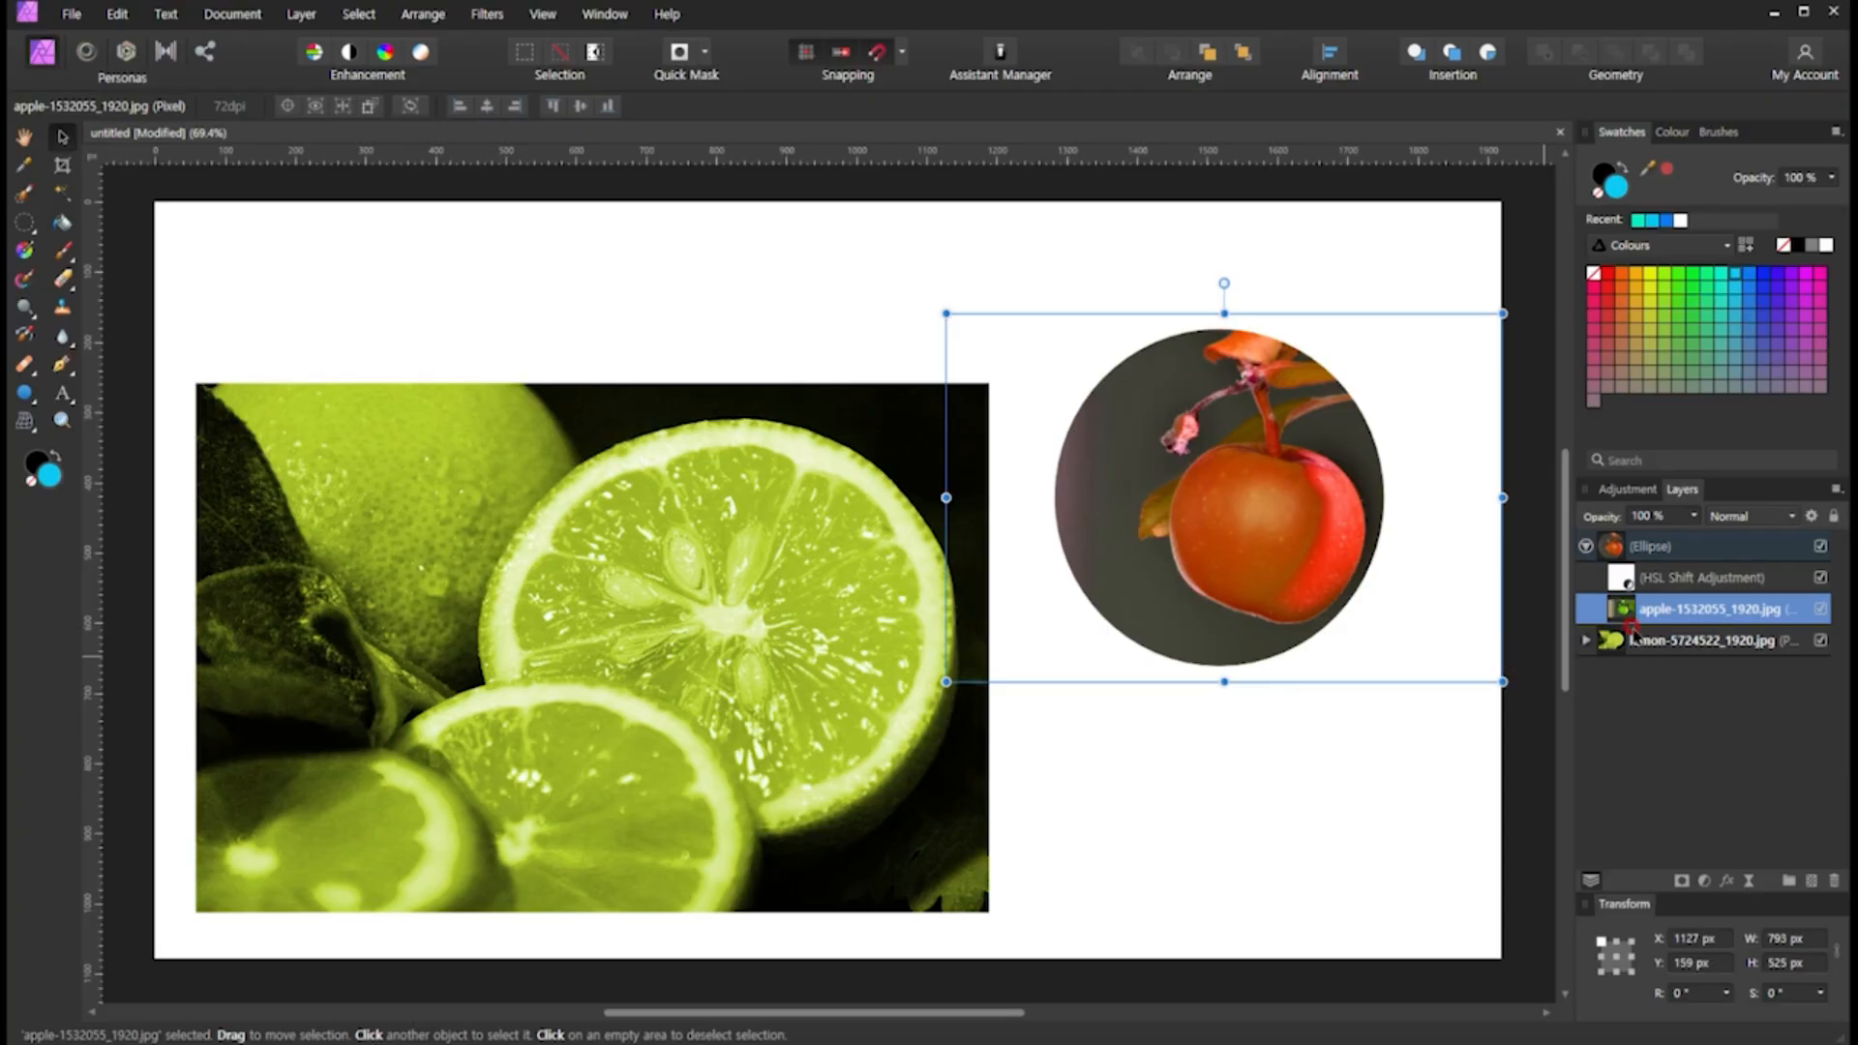
{"action": "left_click", "coordinate": [1622, 581]}
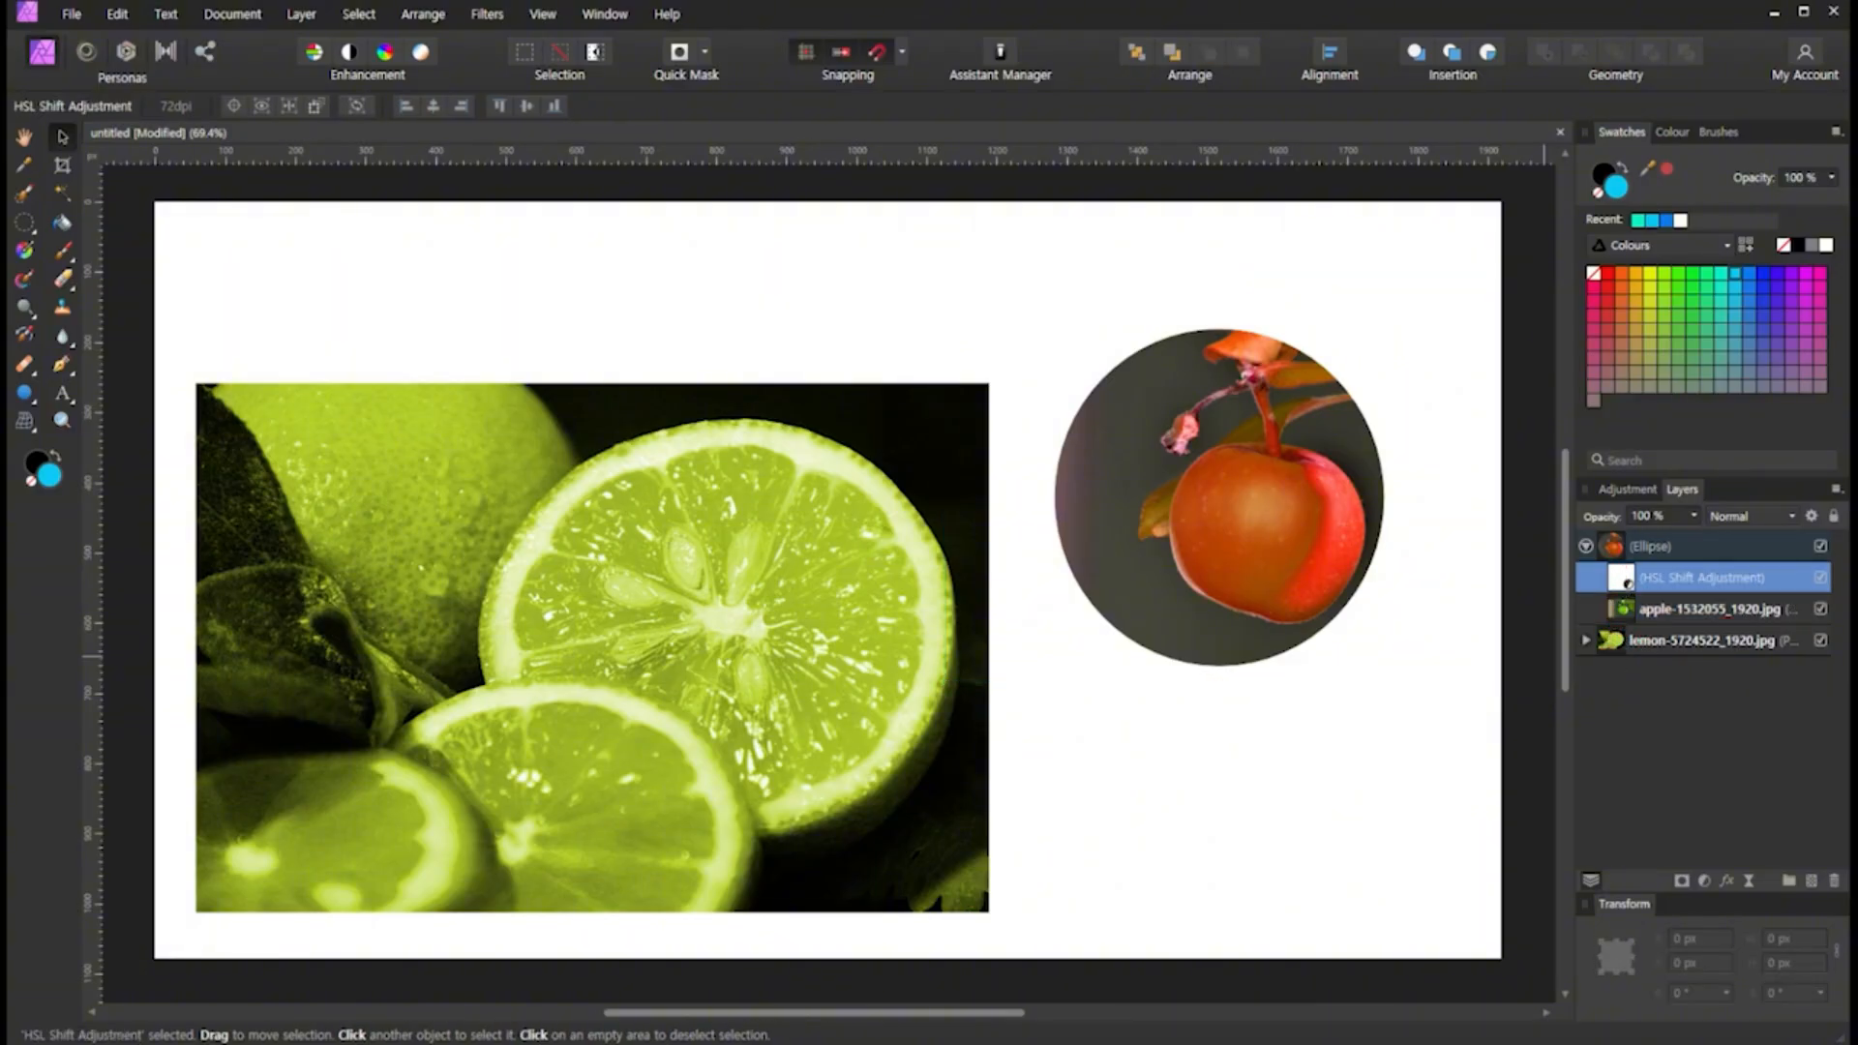
{"action": "left_click_drag", "start_coordinate": [1606, 544], "coordinate": [1616, 747]}
{"action": "left_click_drag", "start_coordinate": [1604, 550], "coordinate": [1601, 759]}
{"action": "key", "text": "Escape"}
{"action": "left_click_drag", "start_coordinate": [1597, 582], "coordinate": [1578, 668]}
{"action": "left_click", "coordinate": [1594, 578]}
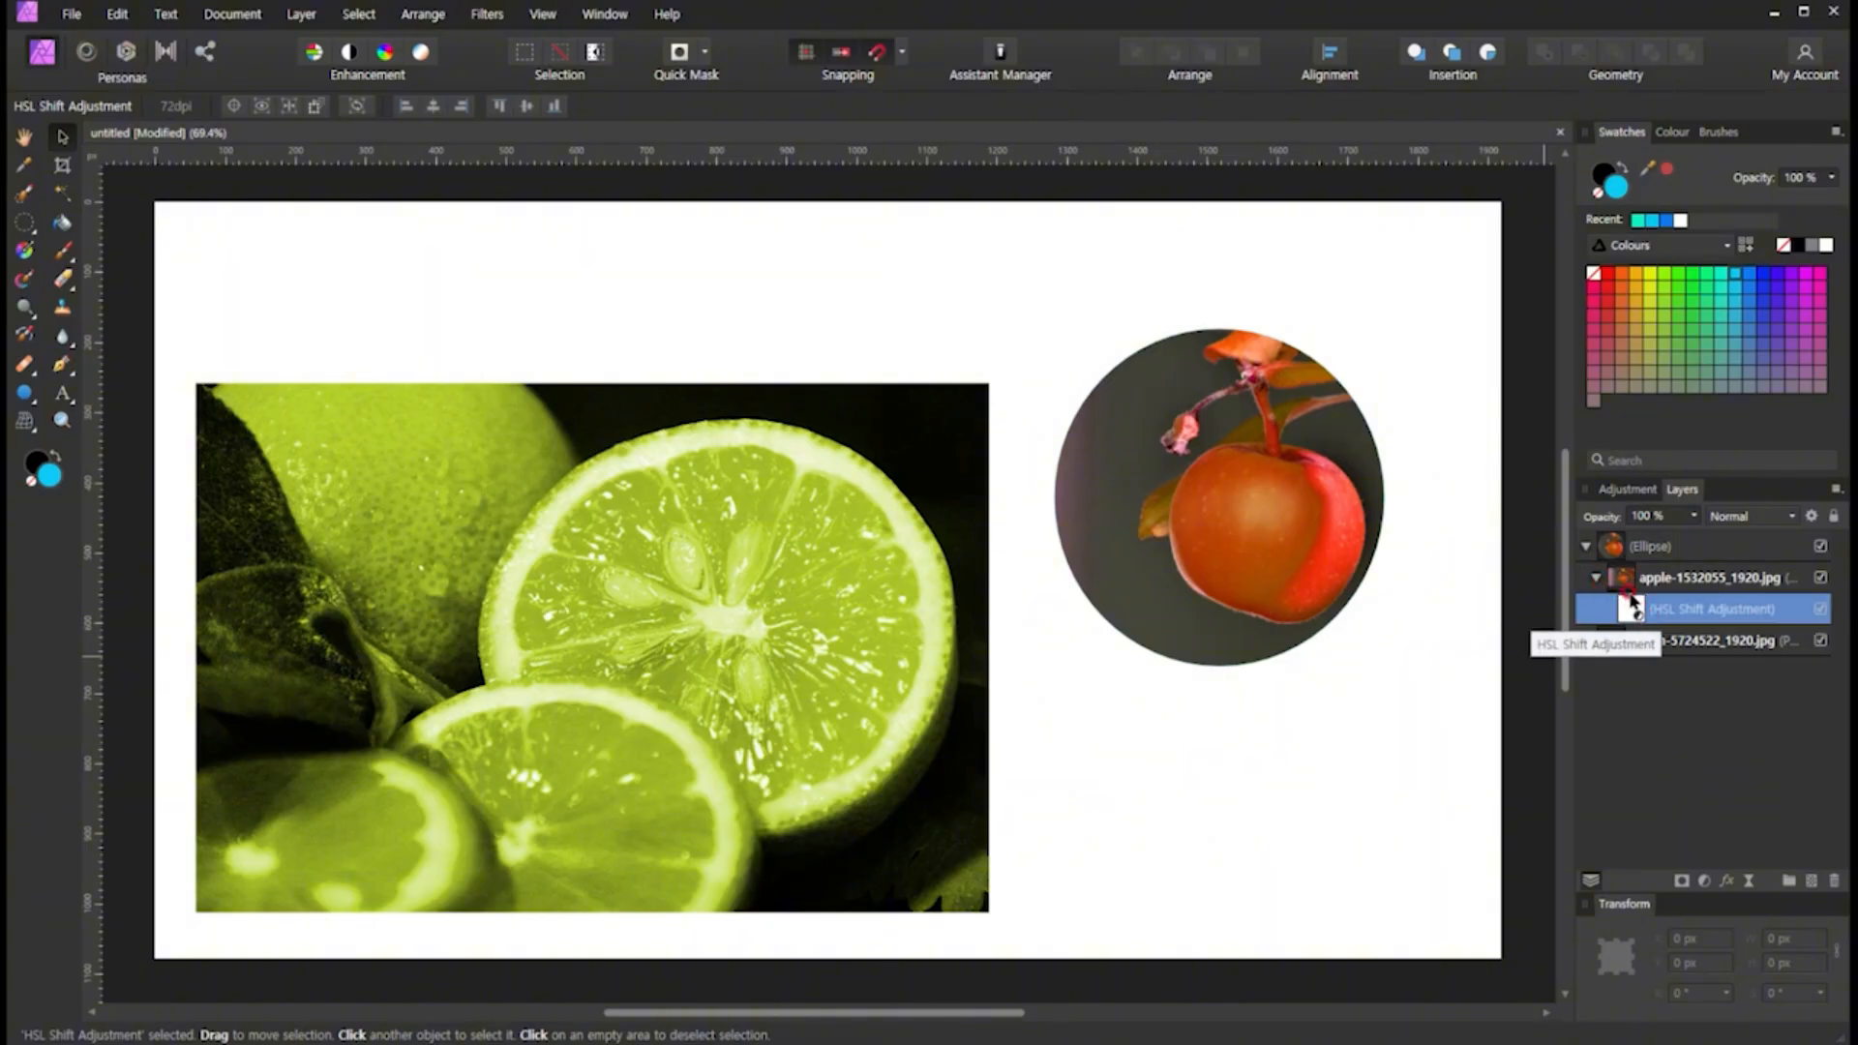
Examine how the adjustments are nested under the apple and lemon photos
{"action": "left_click", "coordinate": [1649, 583]}
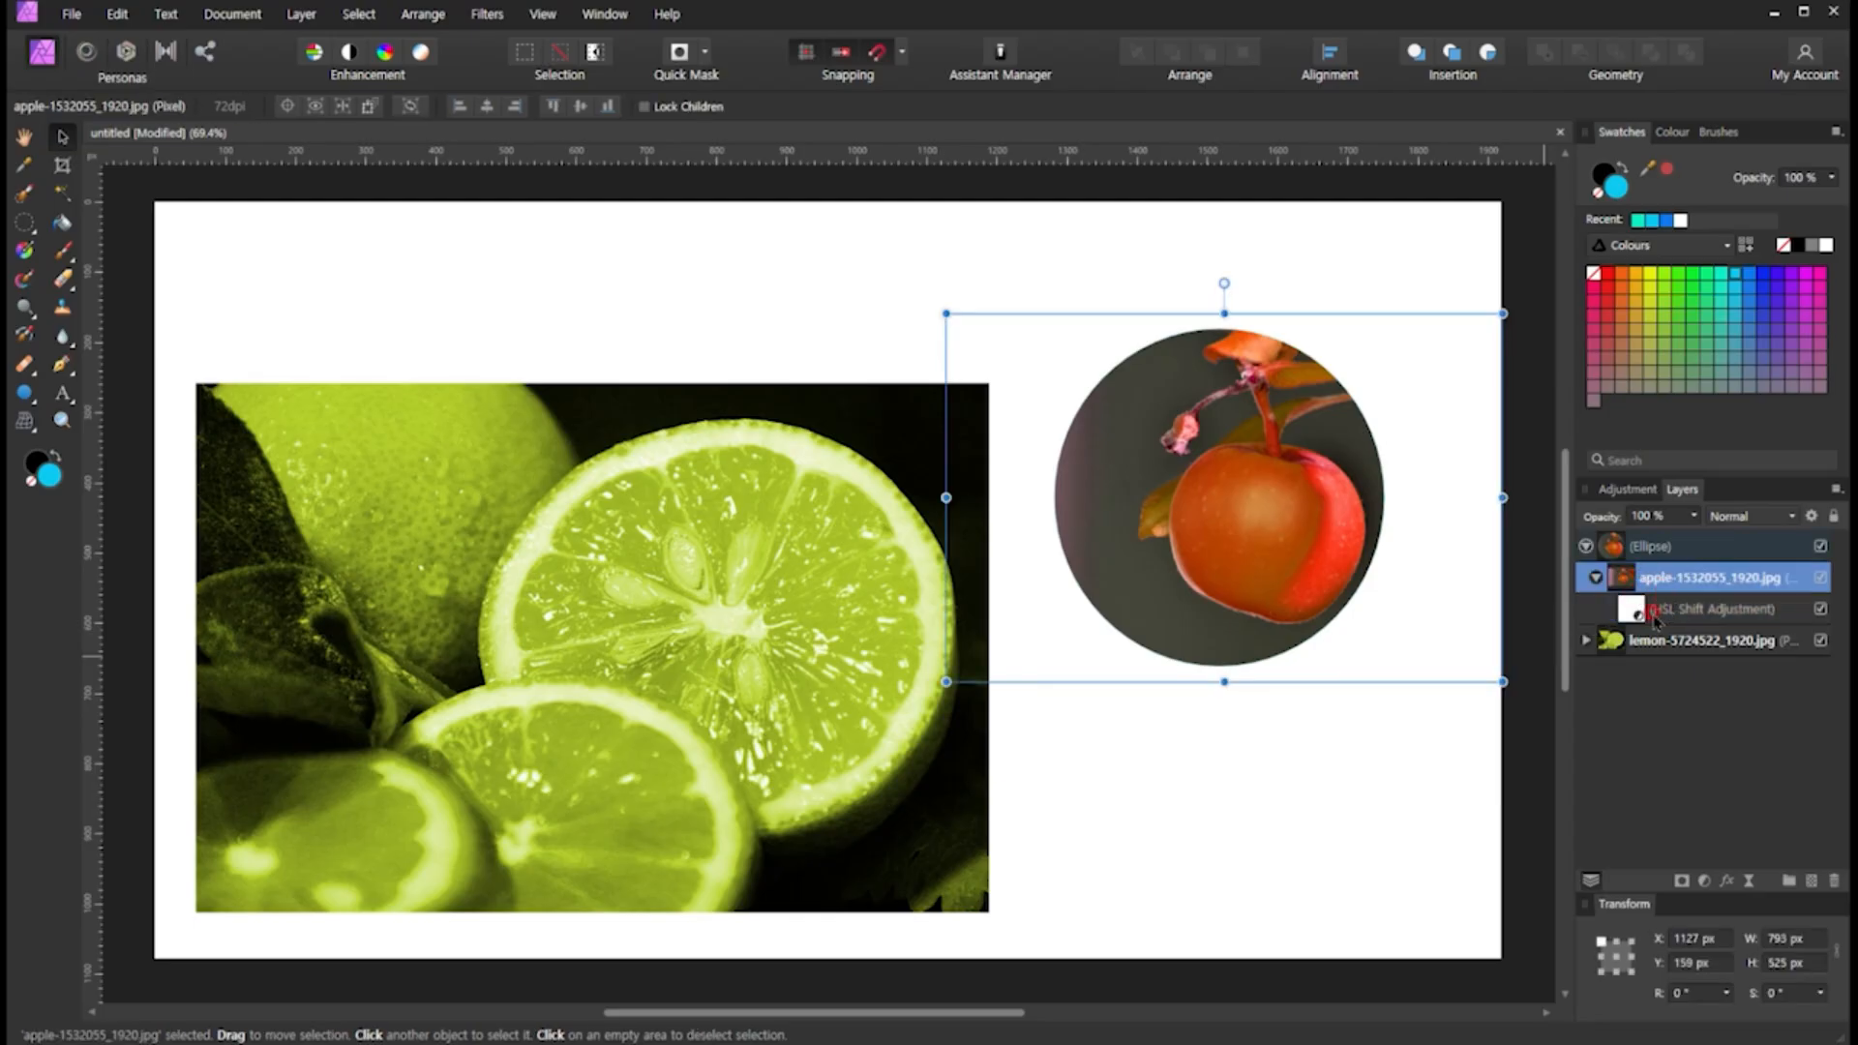
{"action": "left_click", "coordinate": [1650, 610]}
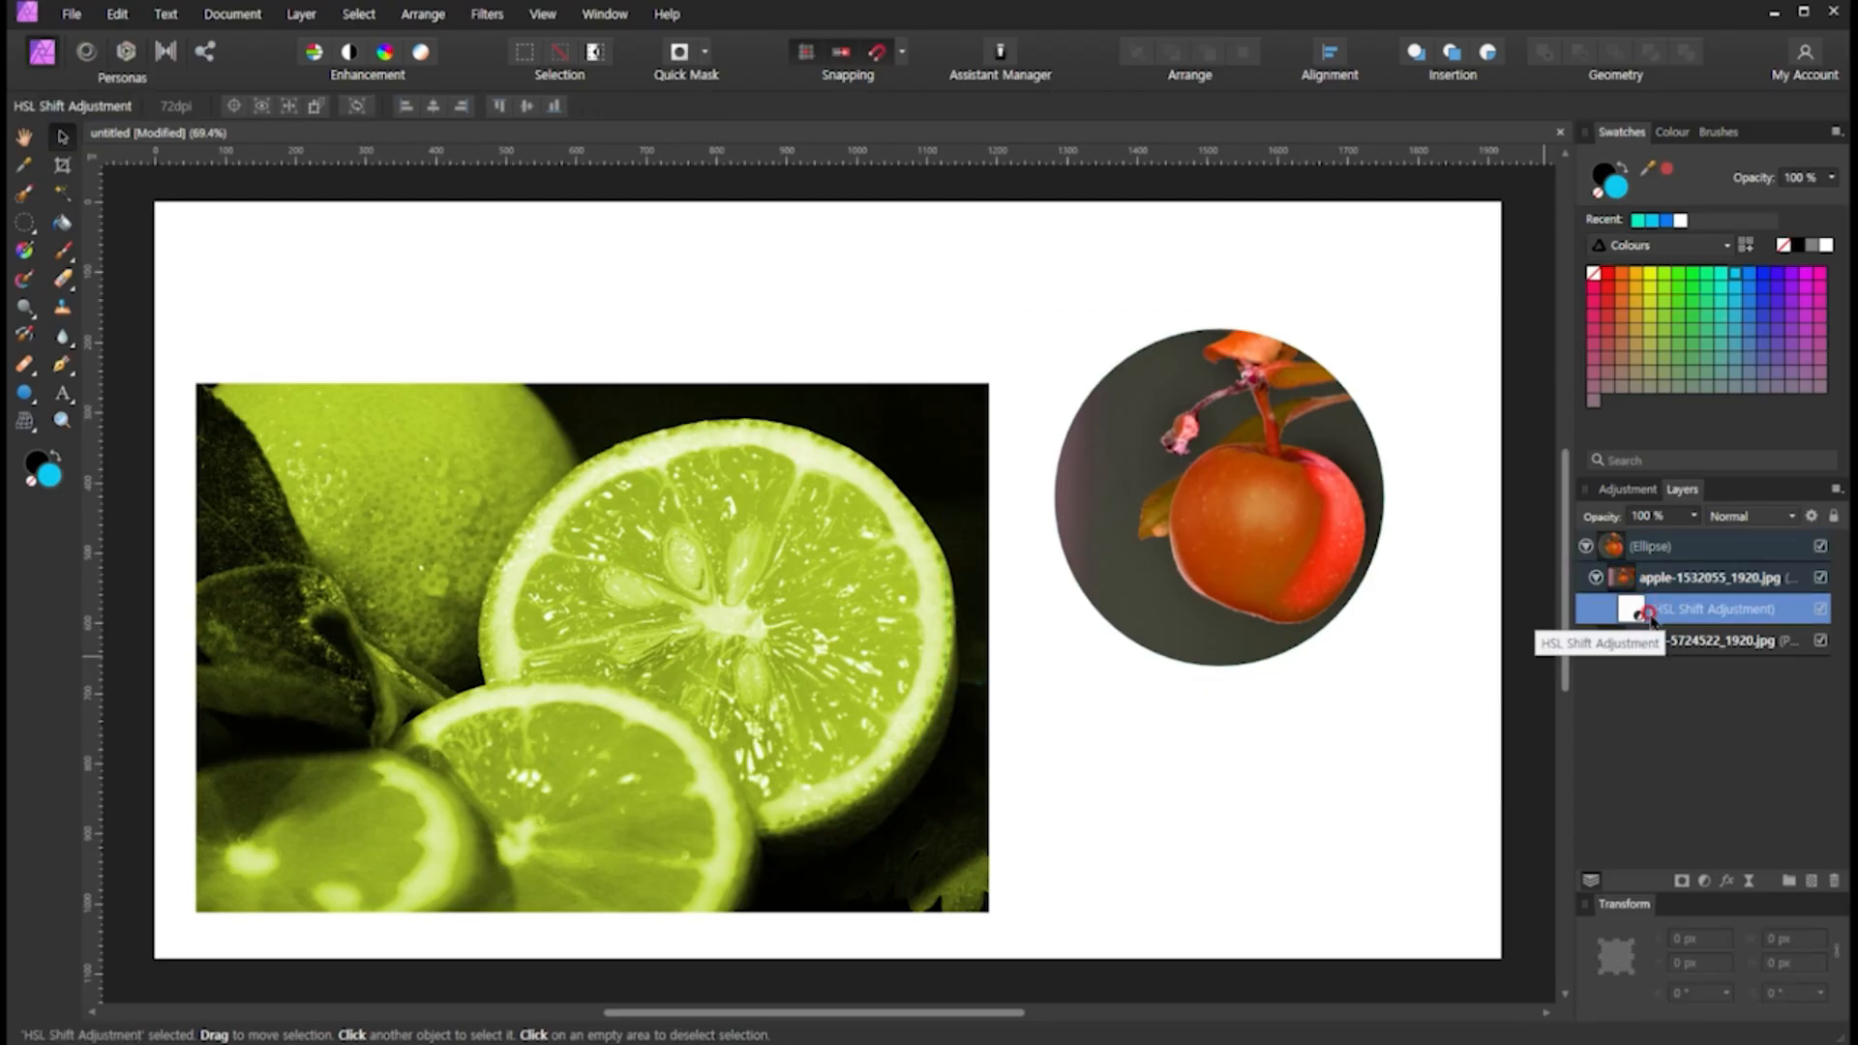
{"action": "left_click", "coordinate": [1595, 578]}
{"action": "left_click", "coordinate": [1596, 577]}
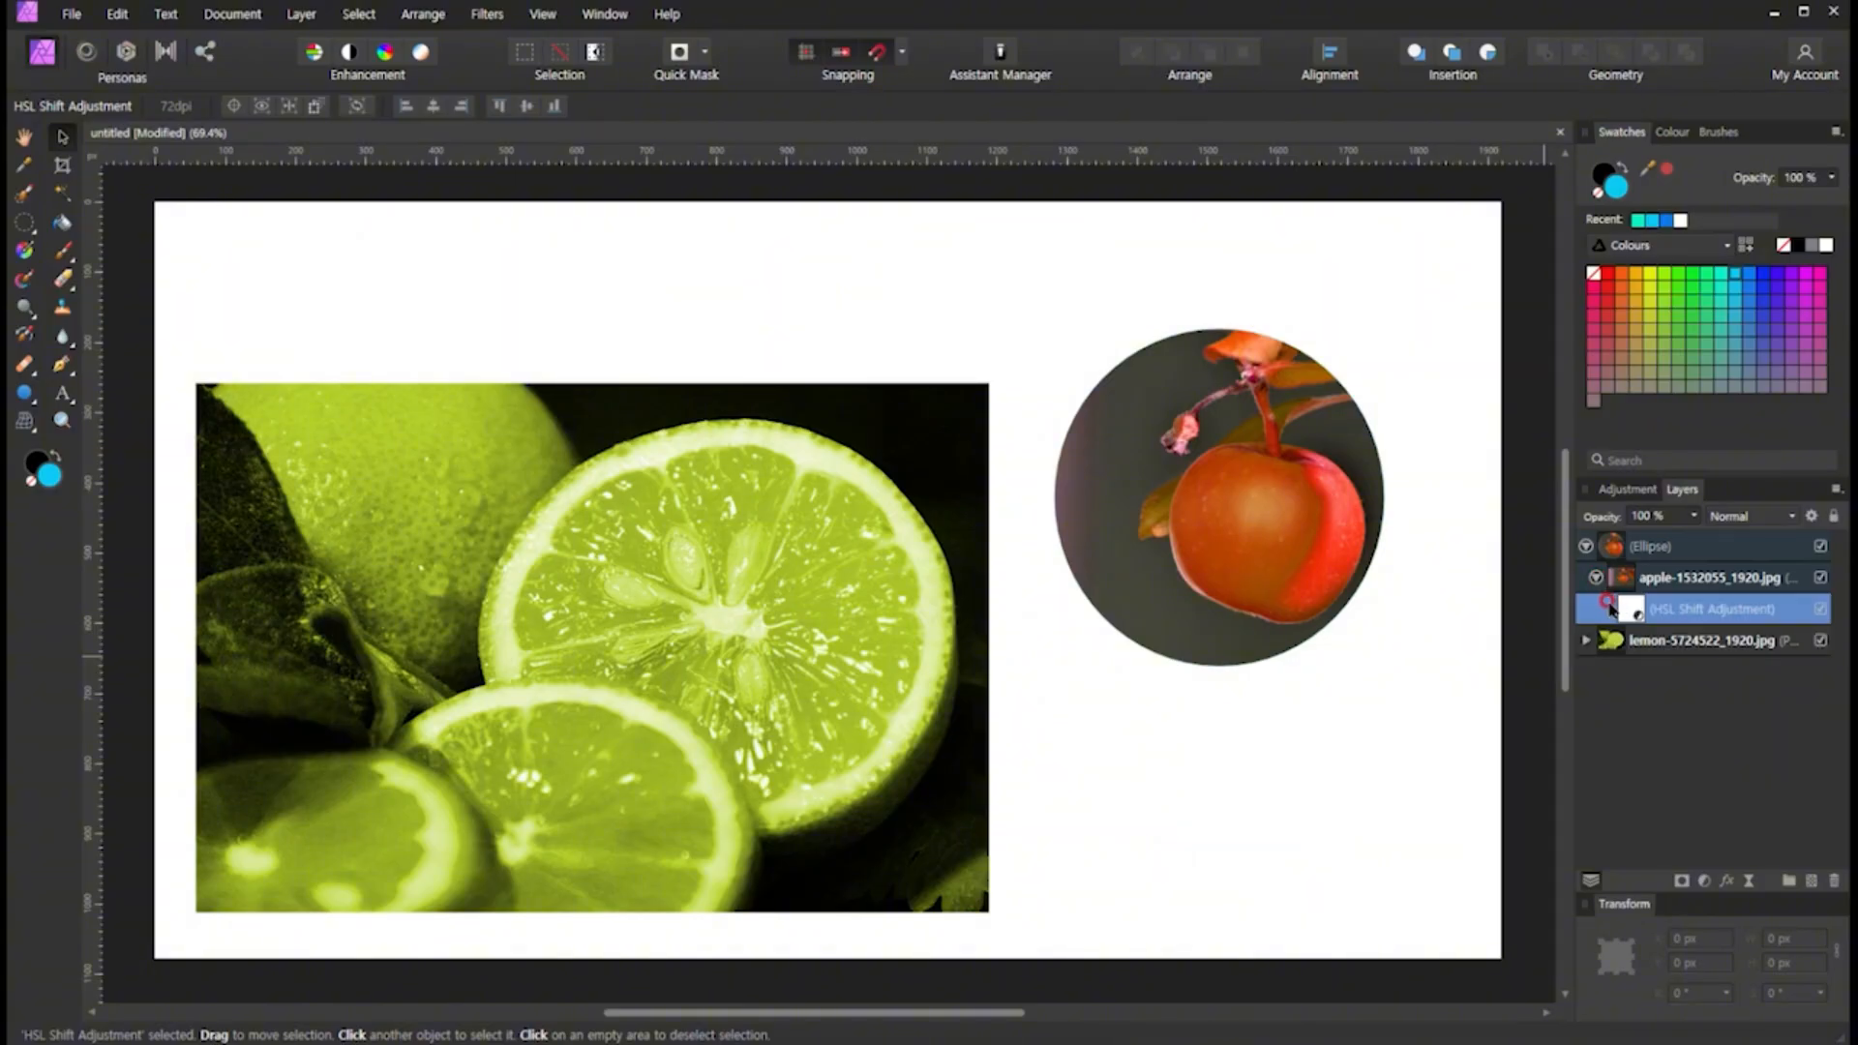
{"action": "left_click", "coordinate": [1586, 641]}
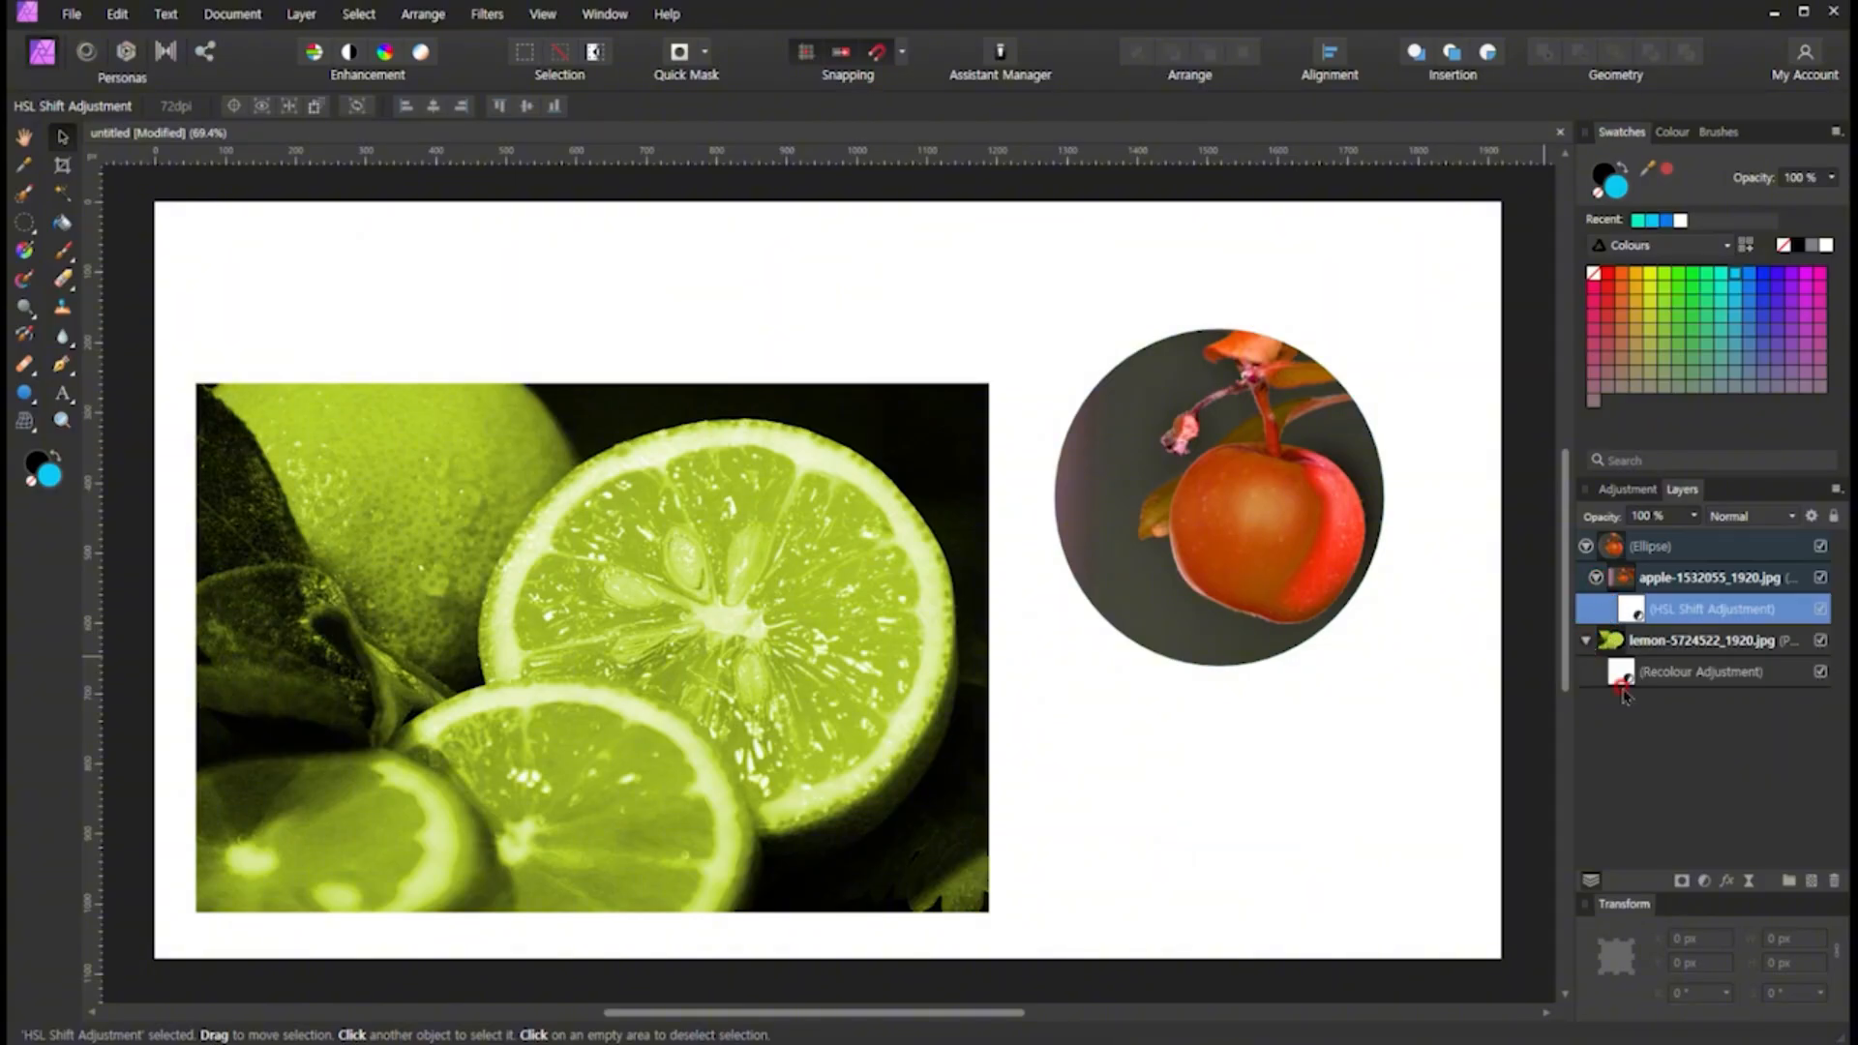
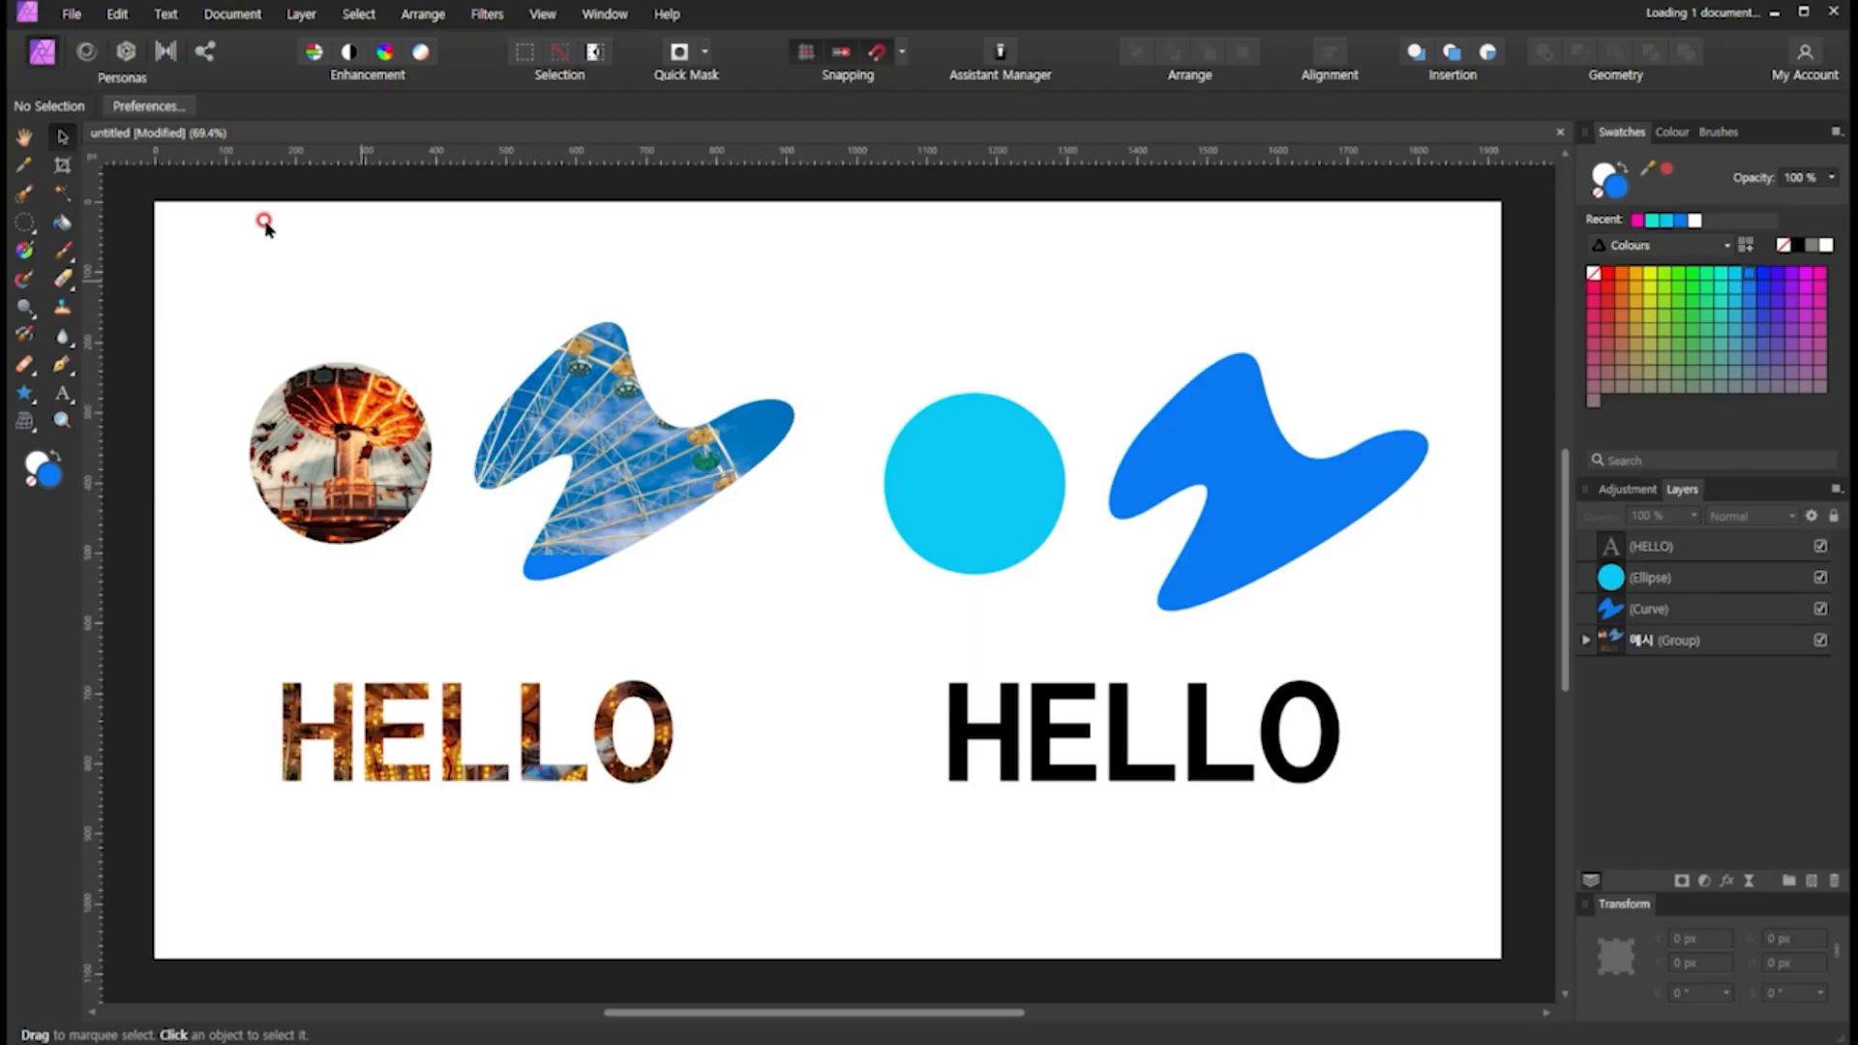
Open the images rides-2613956_1920, carousel-226687_1920 and ferris-wheel-6552970_1920 together from the Downloads folder
{"action": "left_click", "coordinate": [74, 15]}
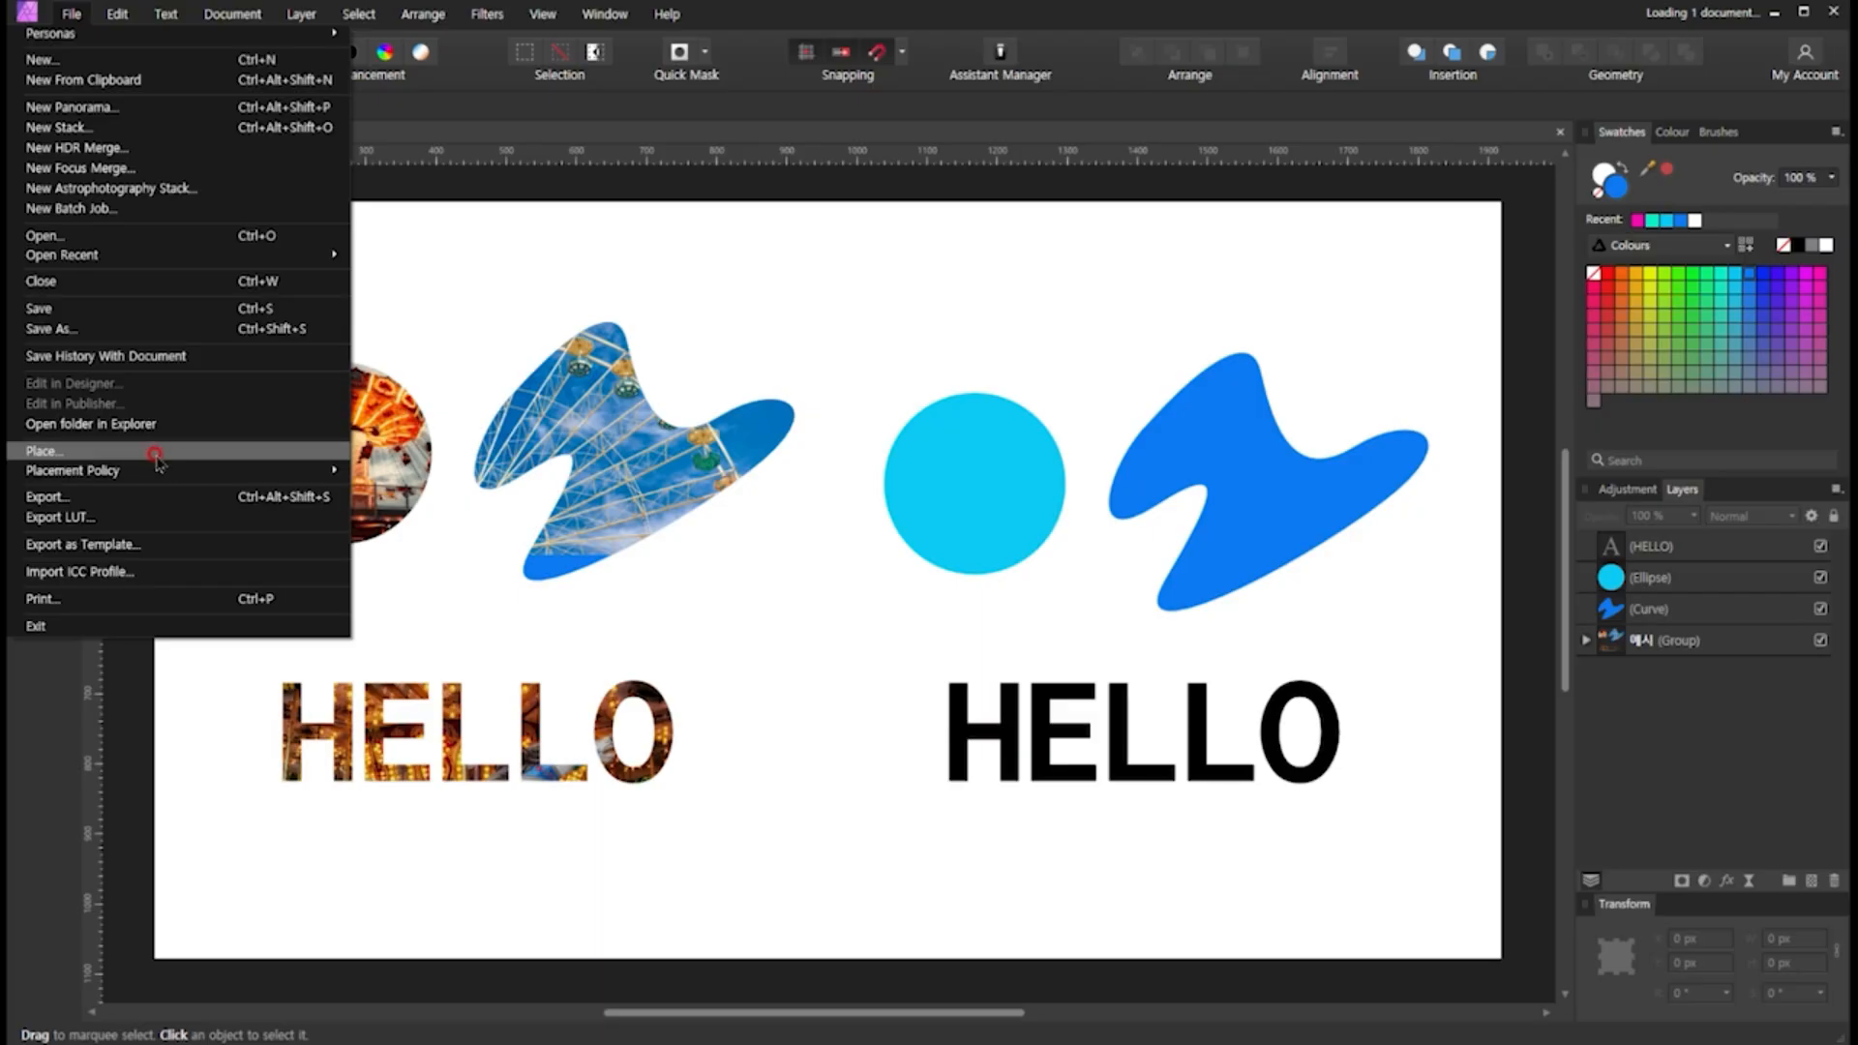
{"action": "left_click", "coordinate": [469, 293]}
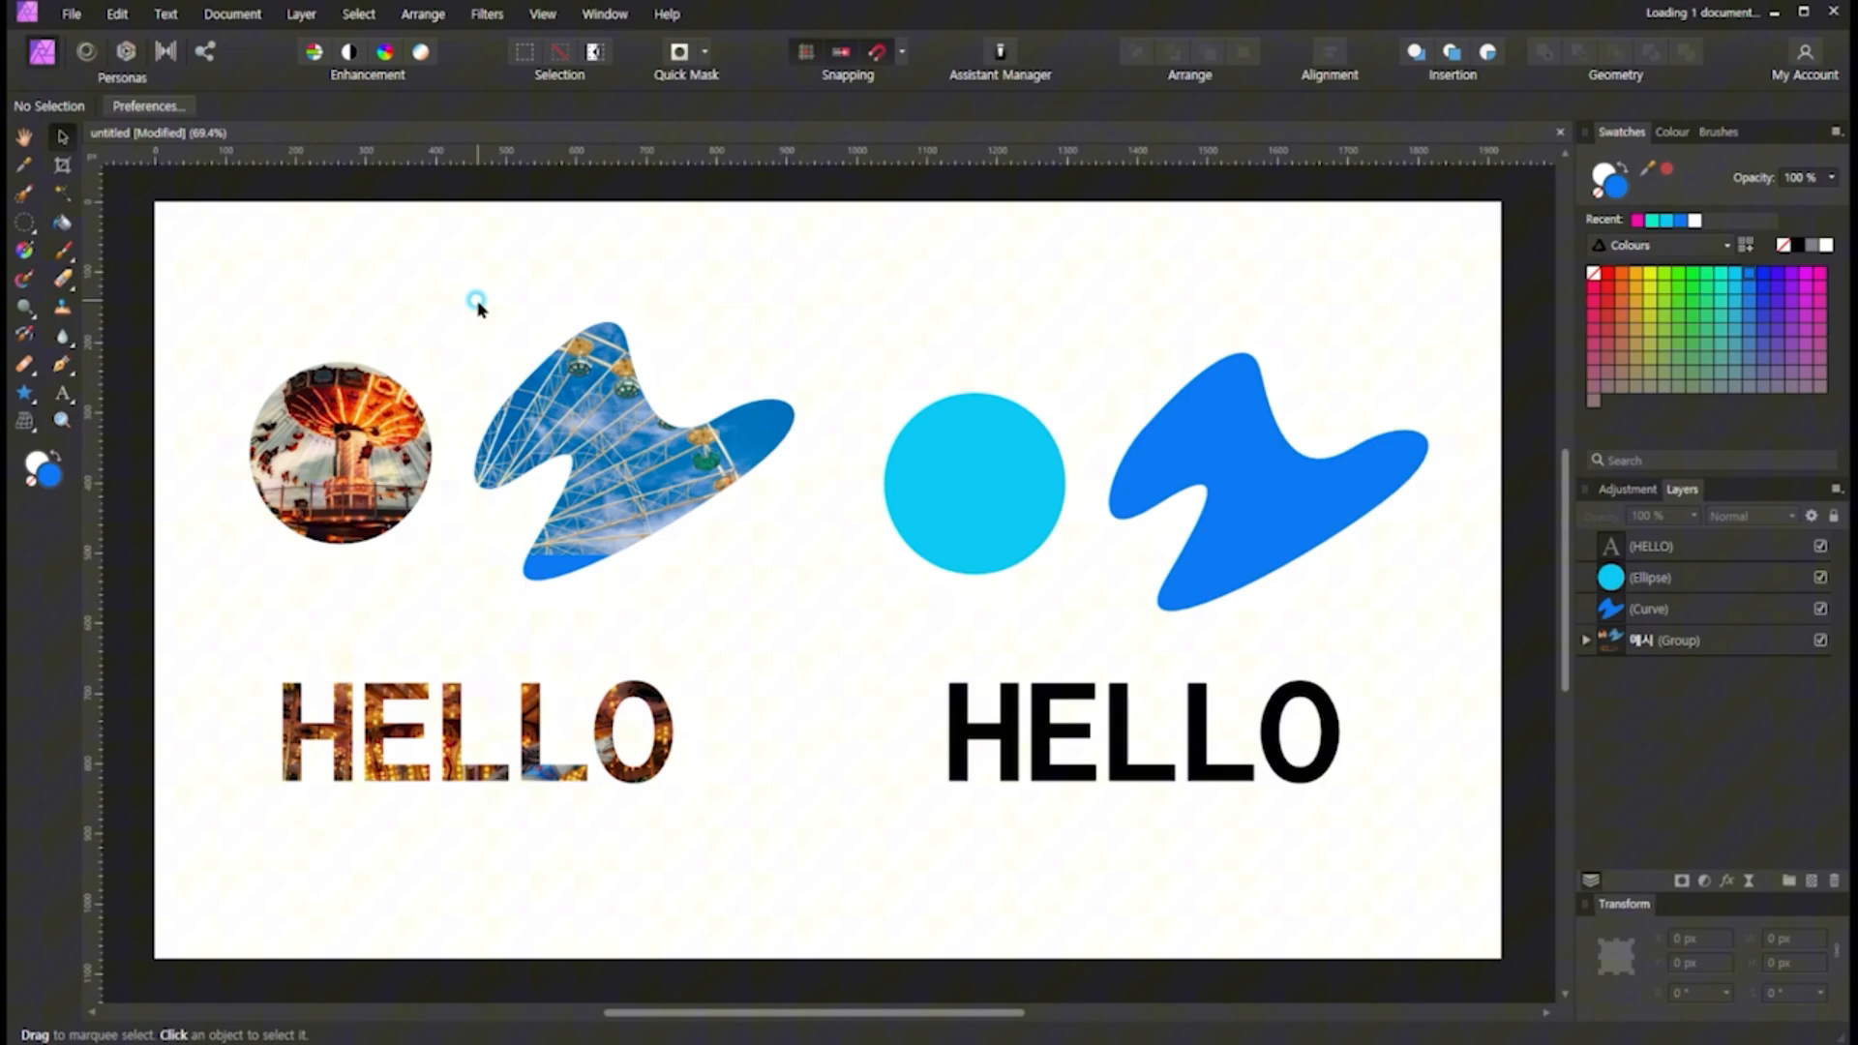
{"action": "left_click", "coordinate": [83, 14]}
{"action": "left_click", "coordinate": [116, 235]}
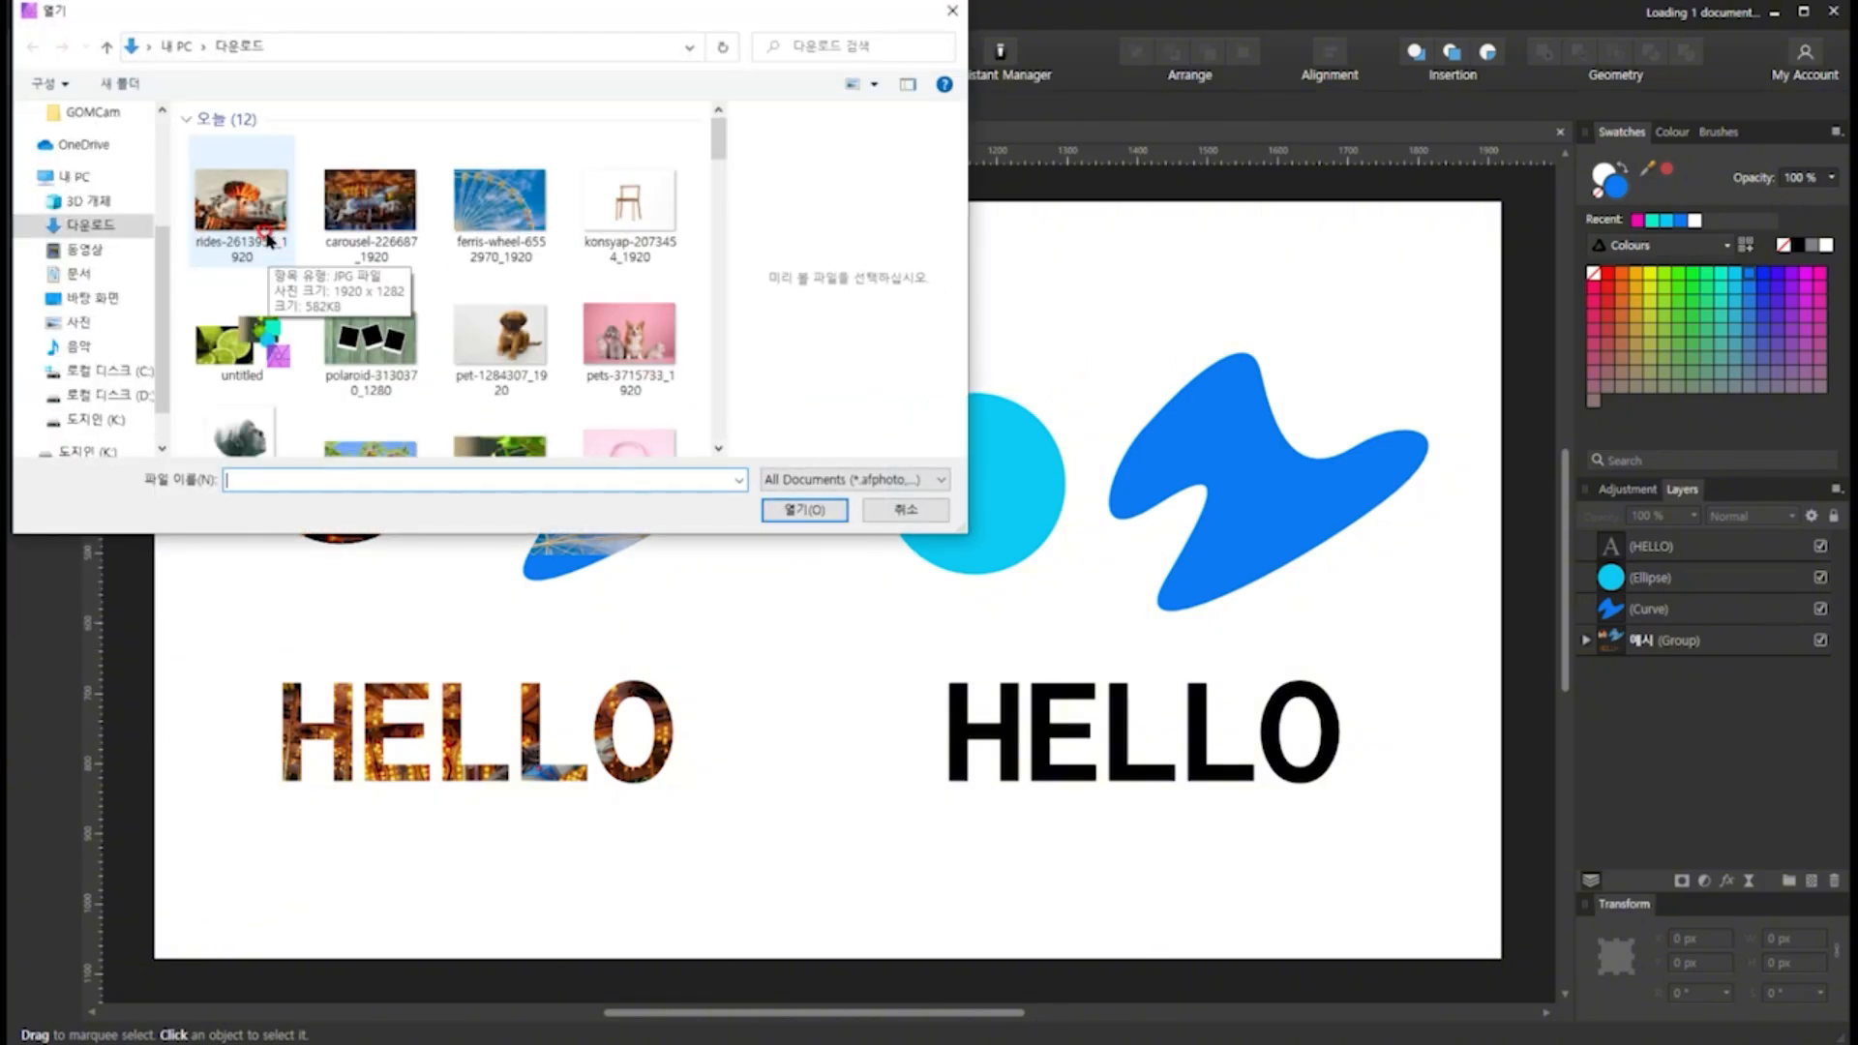
{"action": "left_click", "coordinate": [270, 240]}
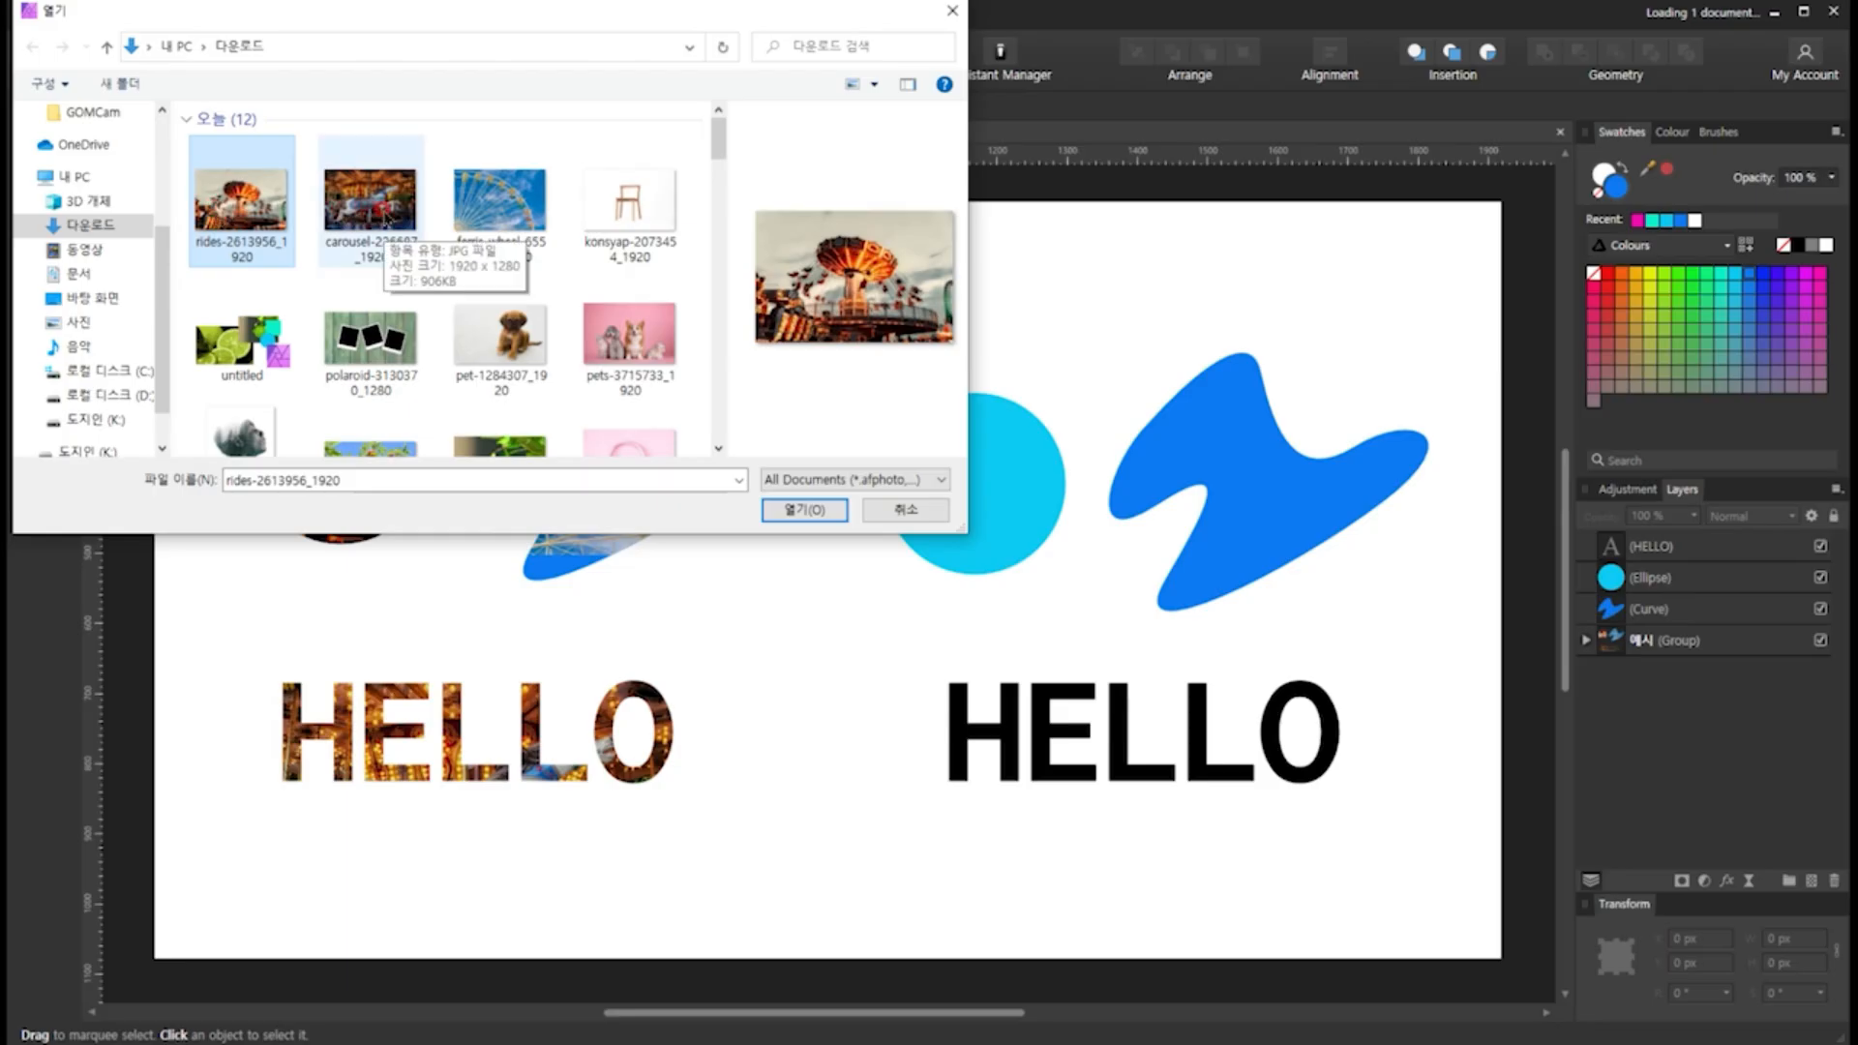
{"action": "left_click", "coordinate": [383, 218], "text": "ctrl"}
{"action": "left_click", "coordinate": [484, 228], "text": "ctrl"}
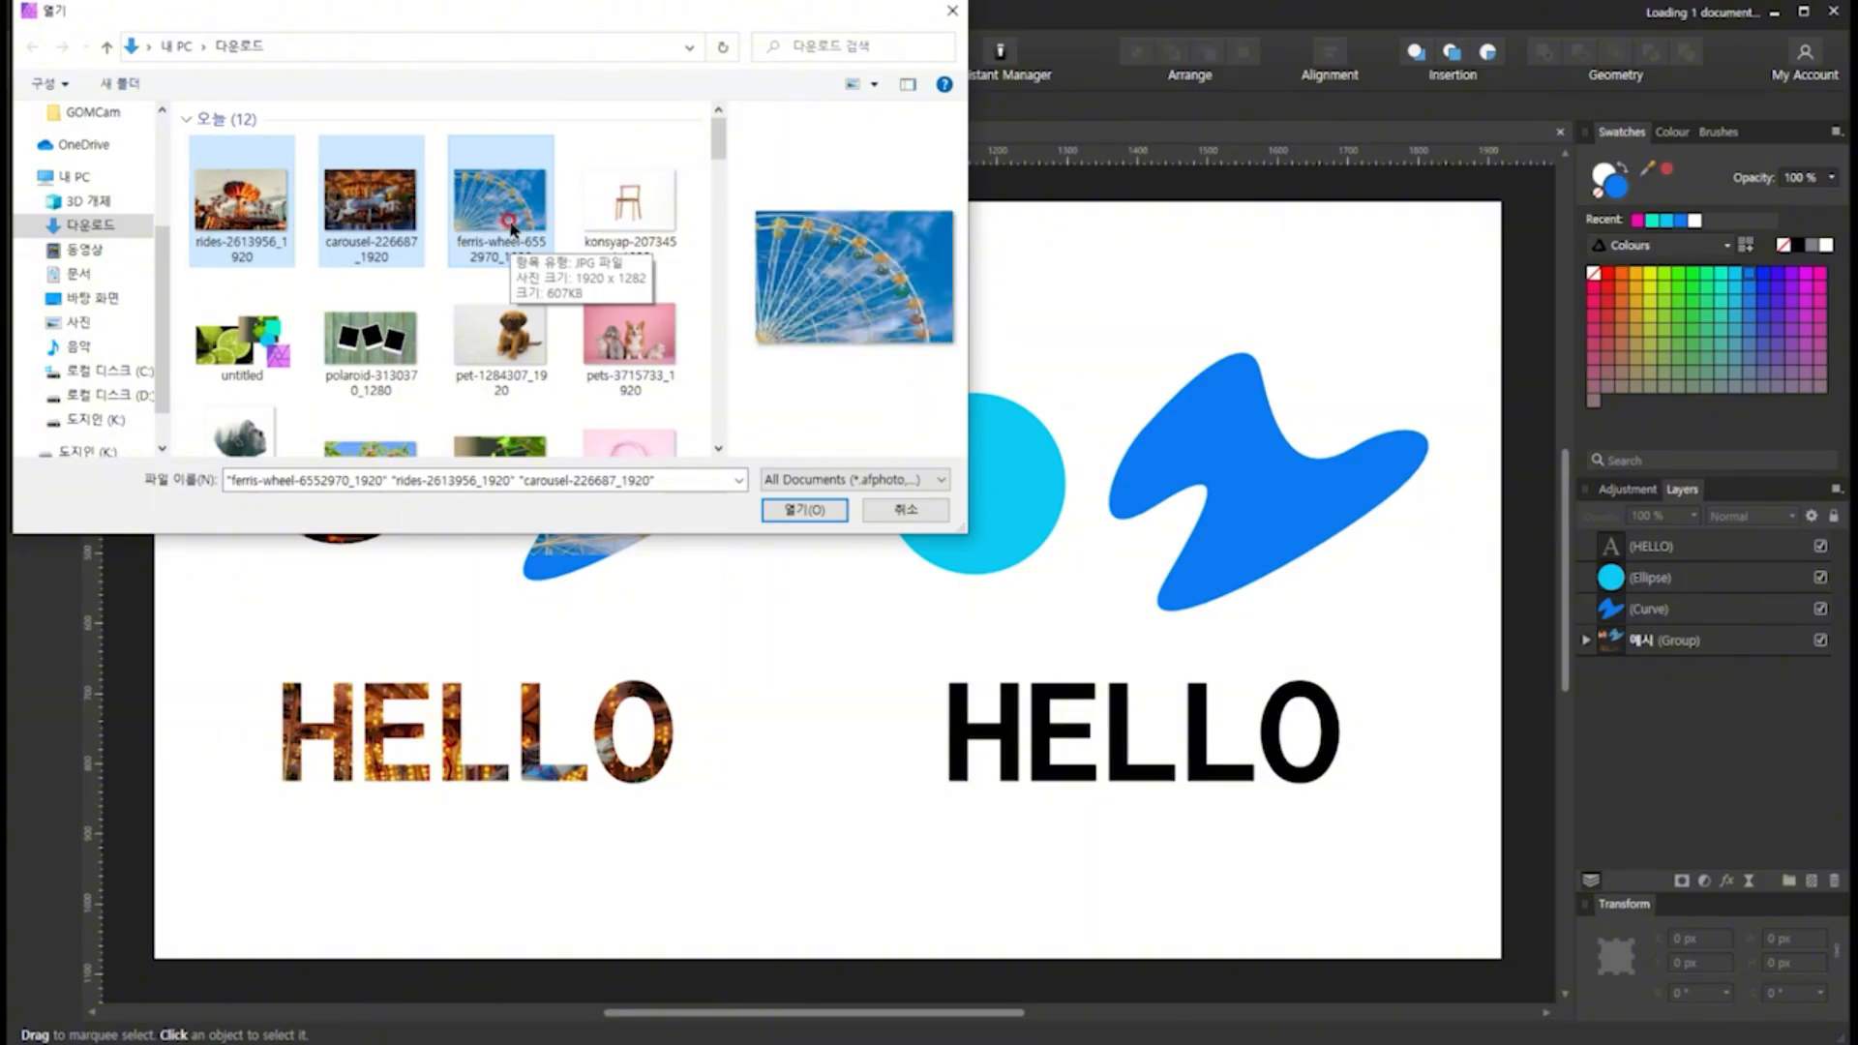
{"action": "left_click", "coordinate": [772, 513]}
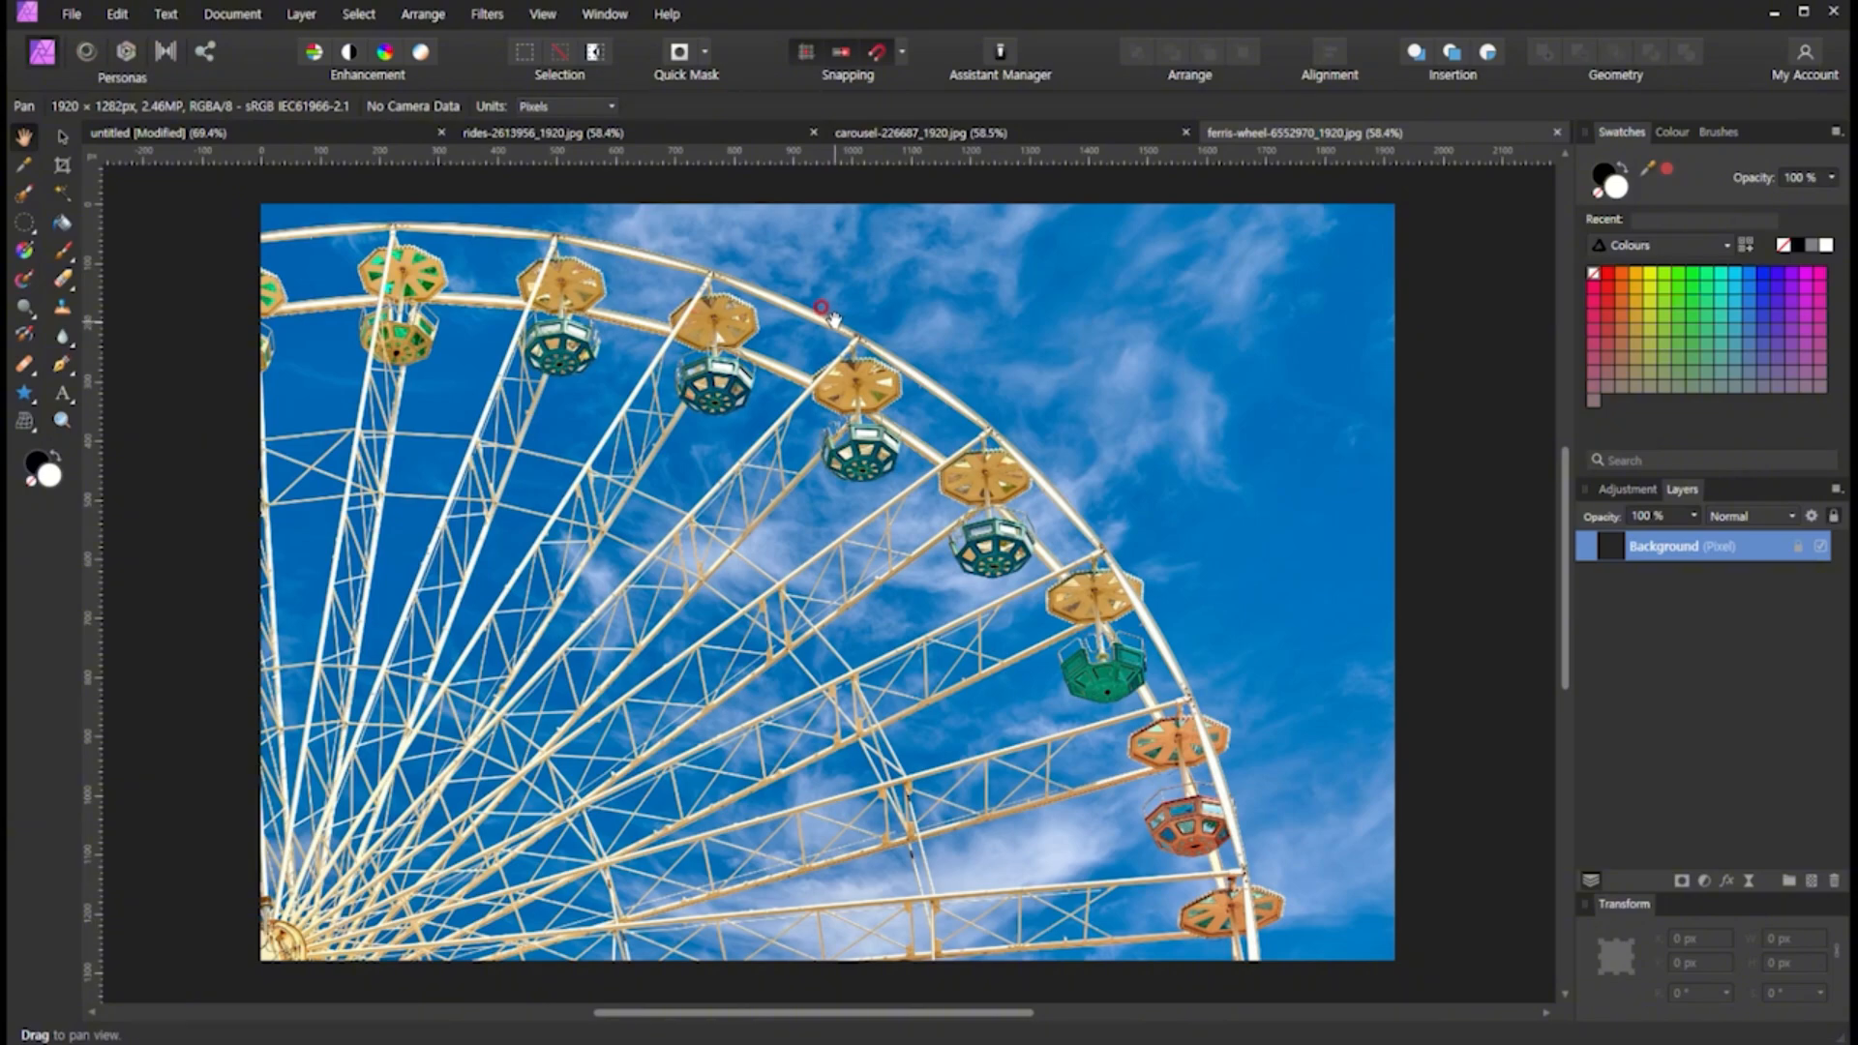
Look through the opened carousel, ferris wheel and rides photos and return to the untitled document
{"action": "left_click", "coordinate": [392, 141]}
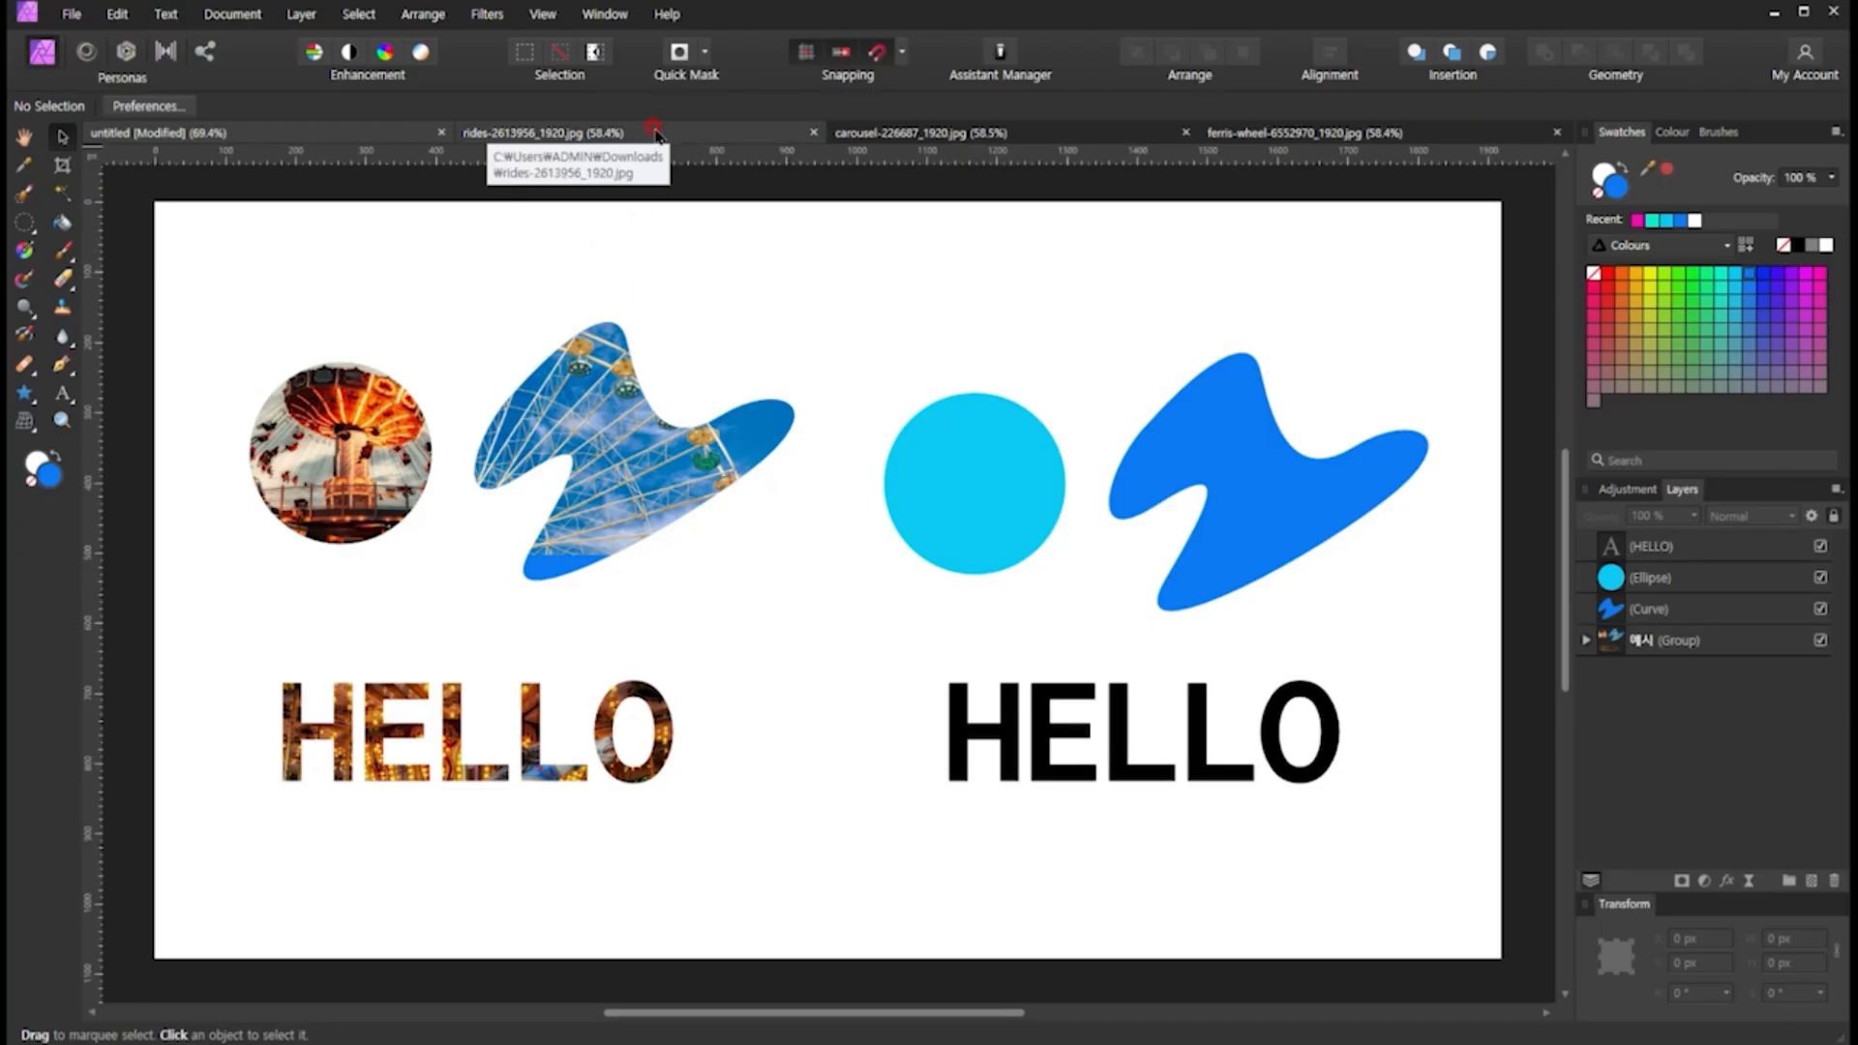
{"action": "left_click", "coordinate": [705, 135]}
{"action": "left_click", "coordinate": [971, 135]}
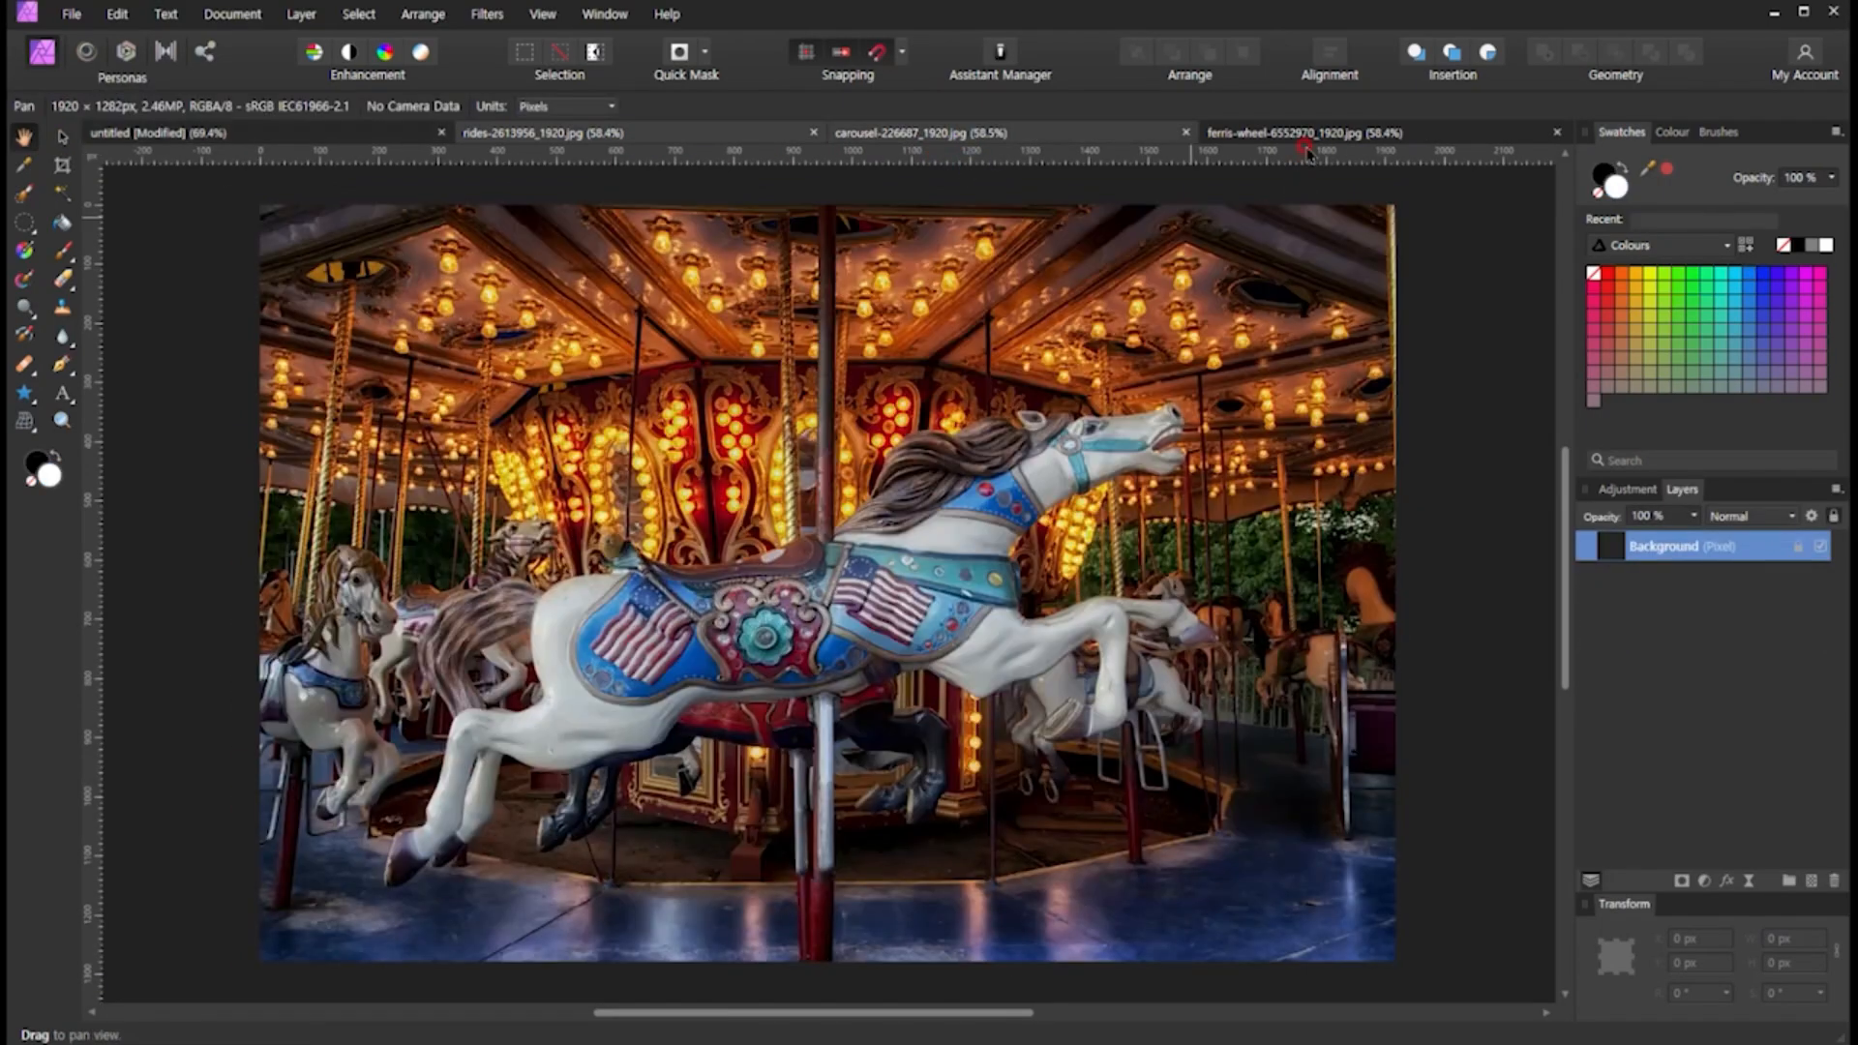
{"action": "left_click", "coordinate": [1306, 145]}
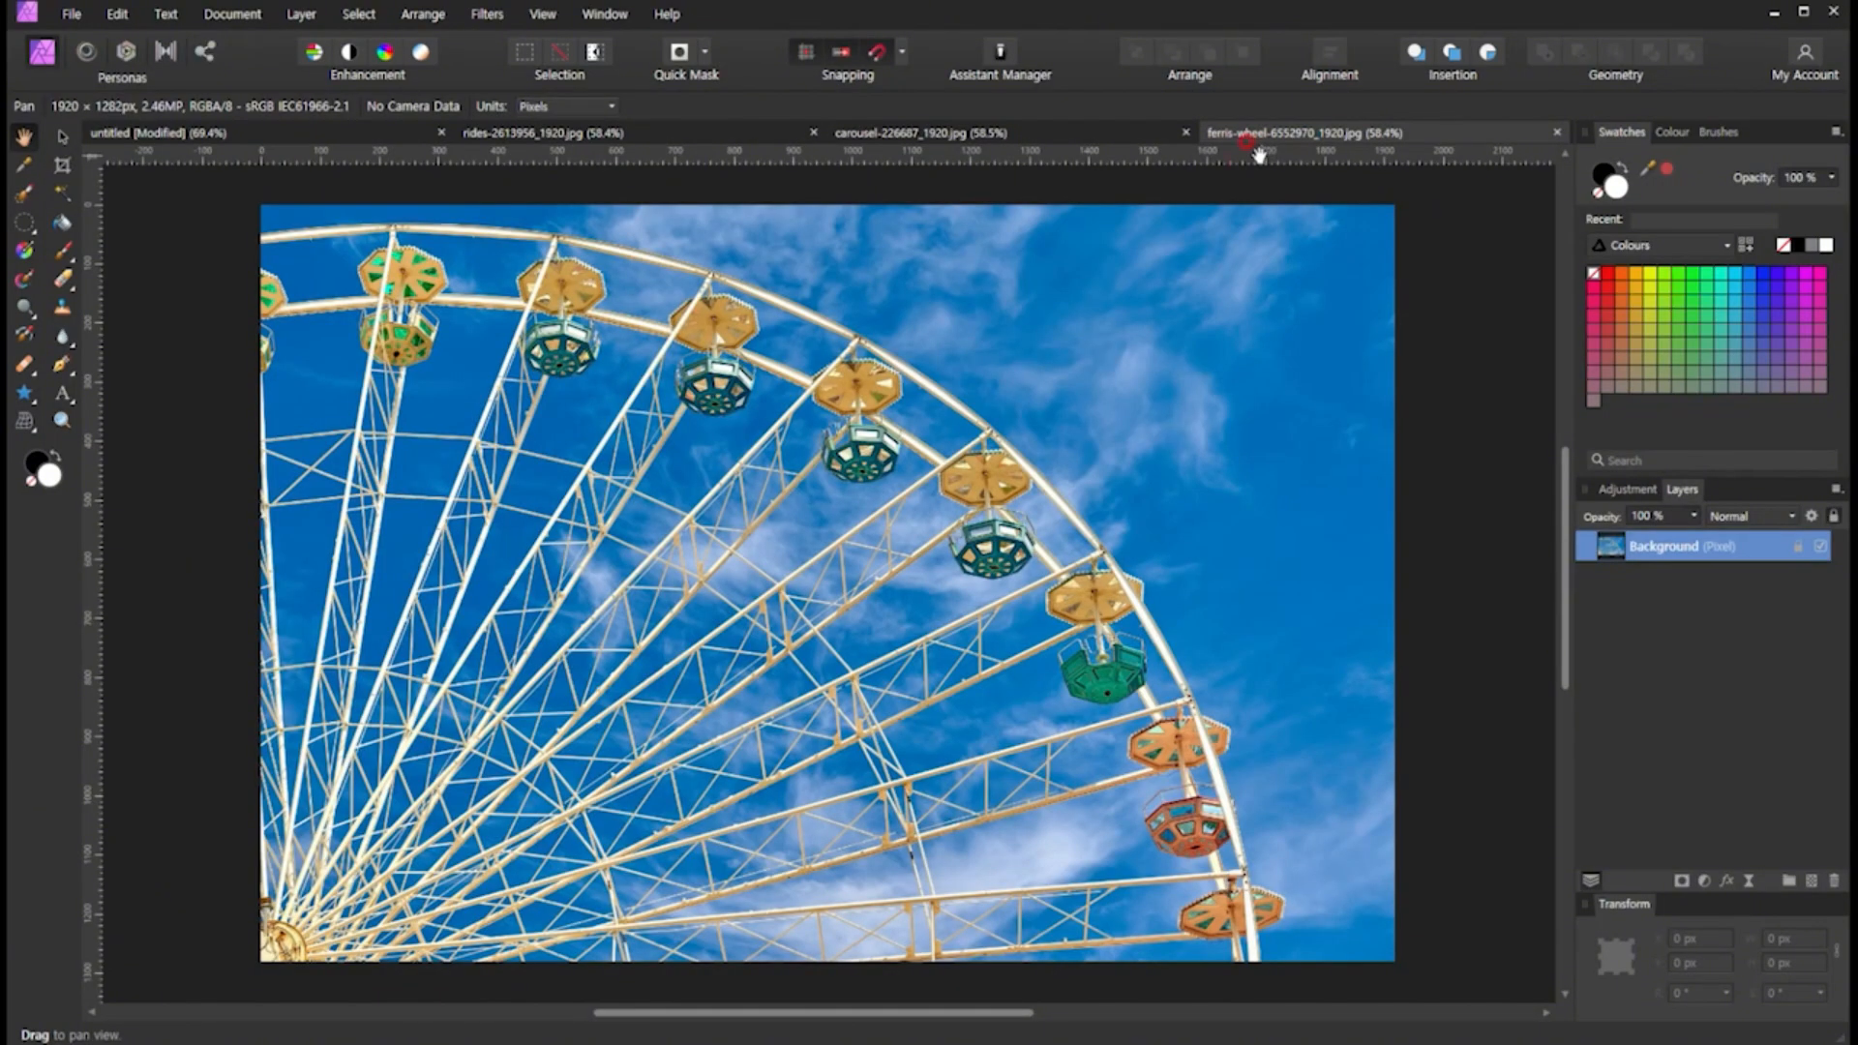
{"action": "left_click", "coordinate": [624, 138]}
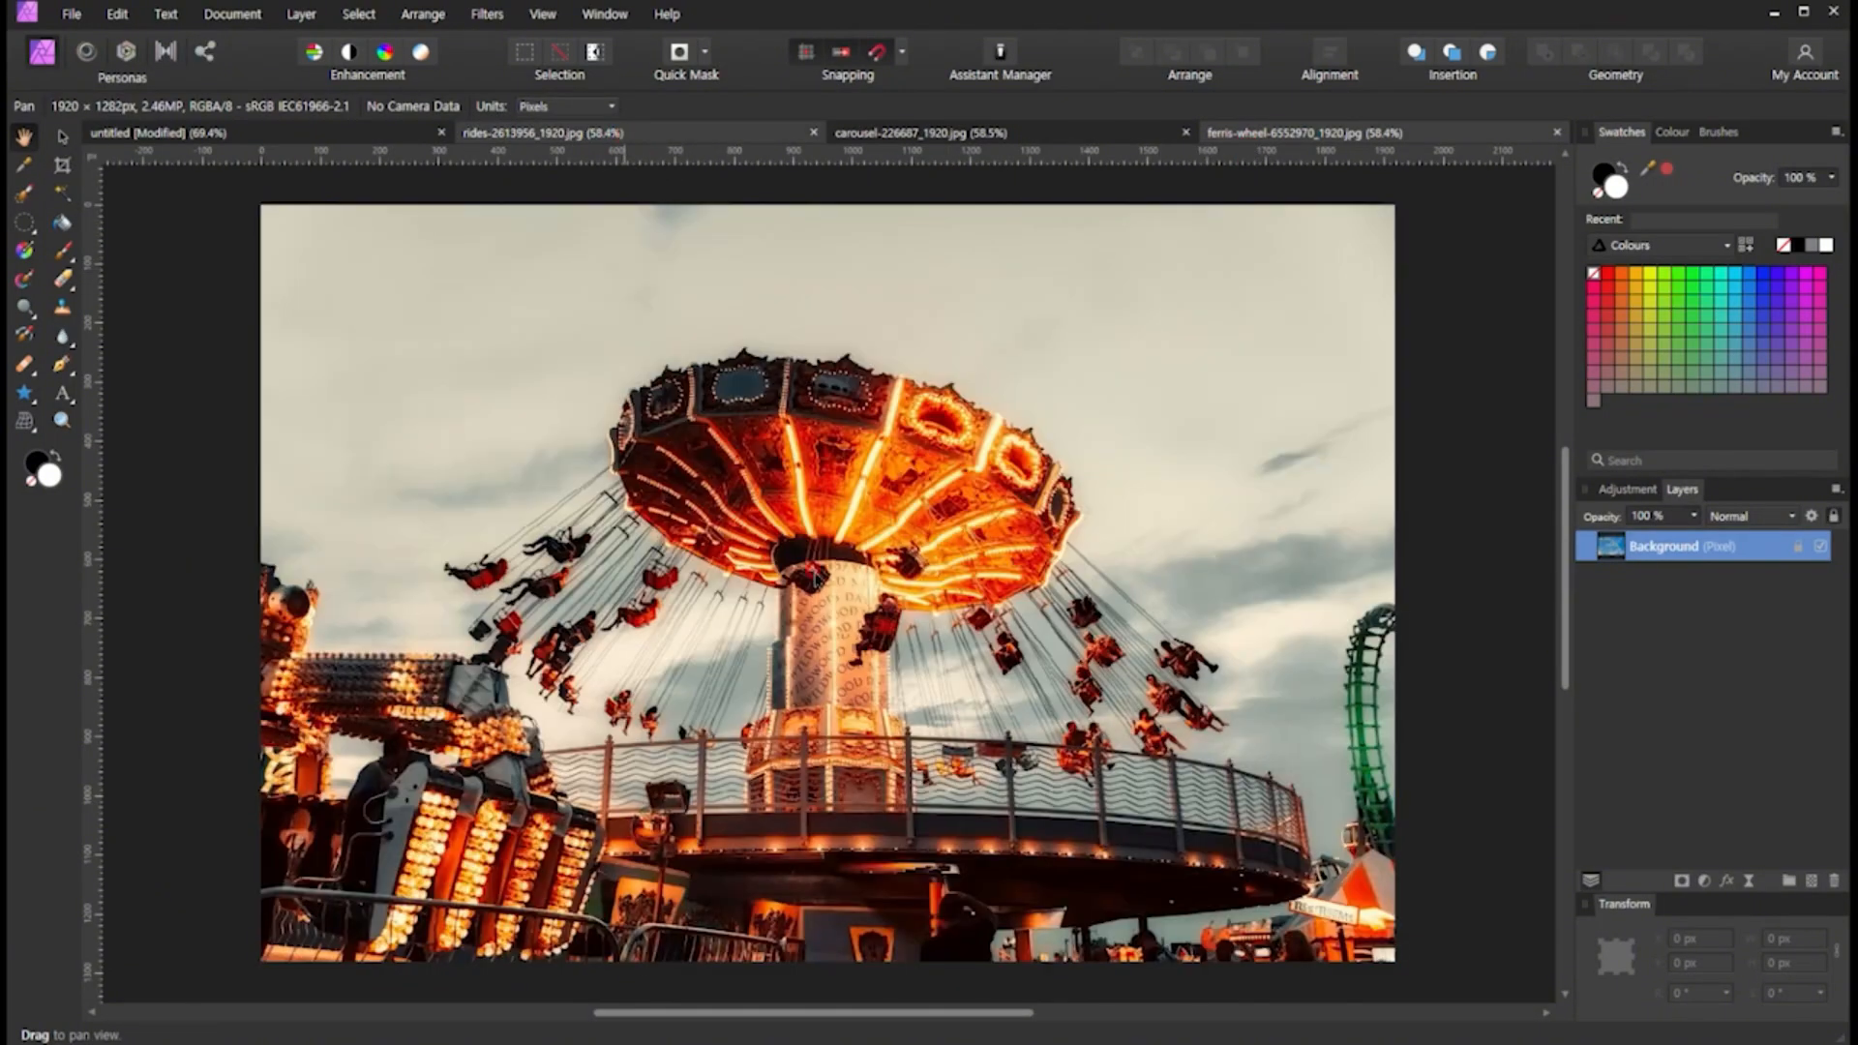
{"action": "left_click", "coordinate": [401, 136]}
{"action": "key", "text": "v"}
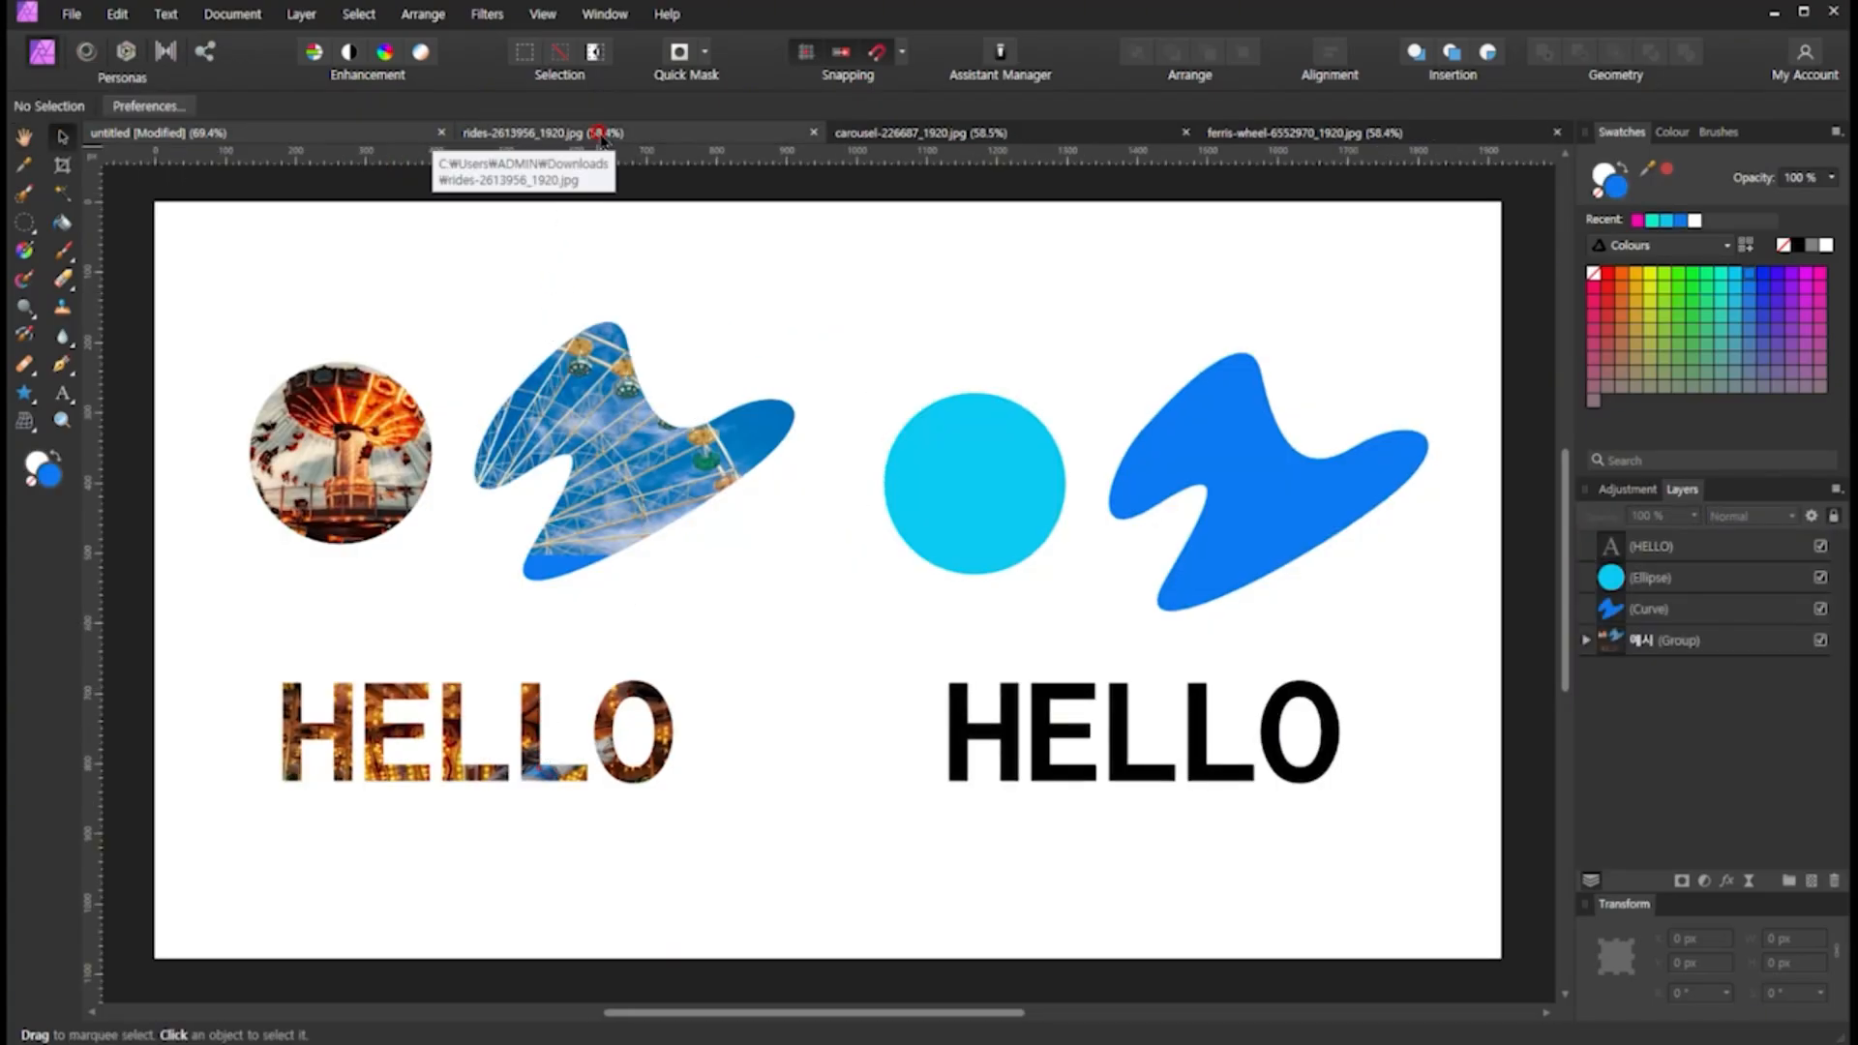
Unlock the Background layer of the rides photo and select the whole photo with the Move tool
{"action": "left_click", "coordinate": [549, 133]}
{"action": "key", "text": "h"}
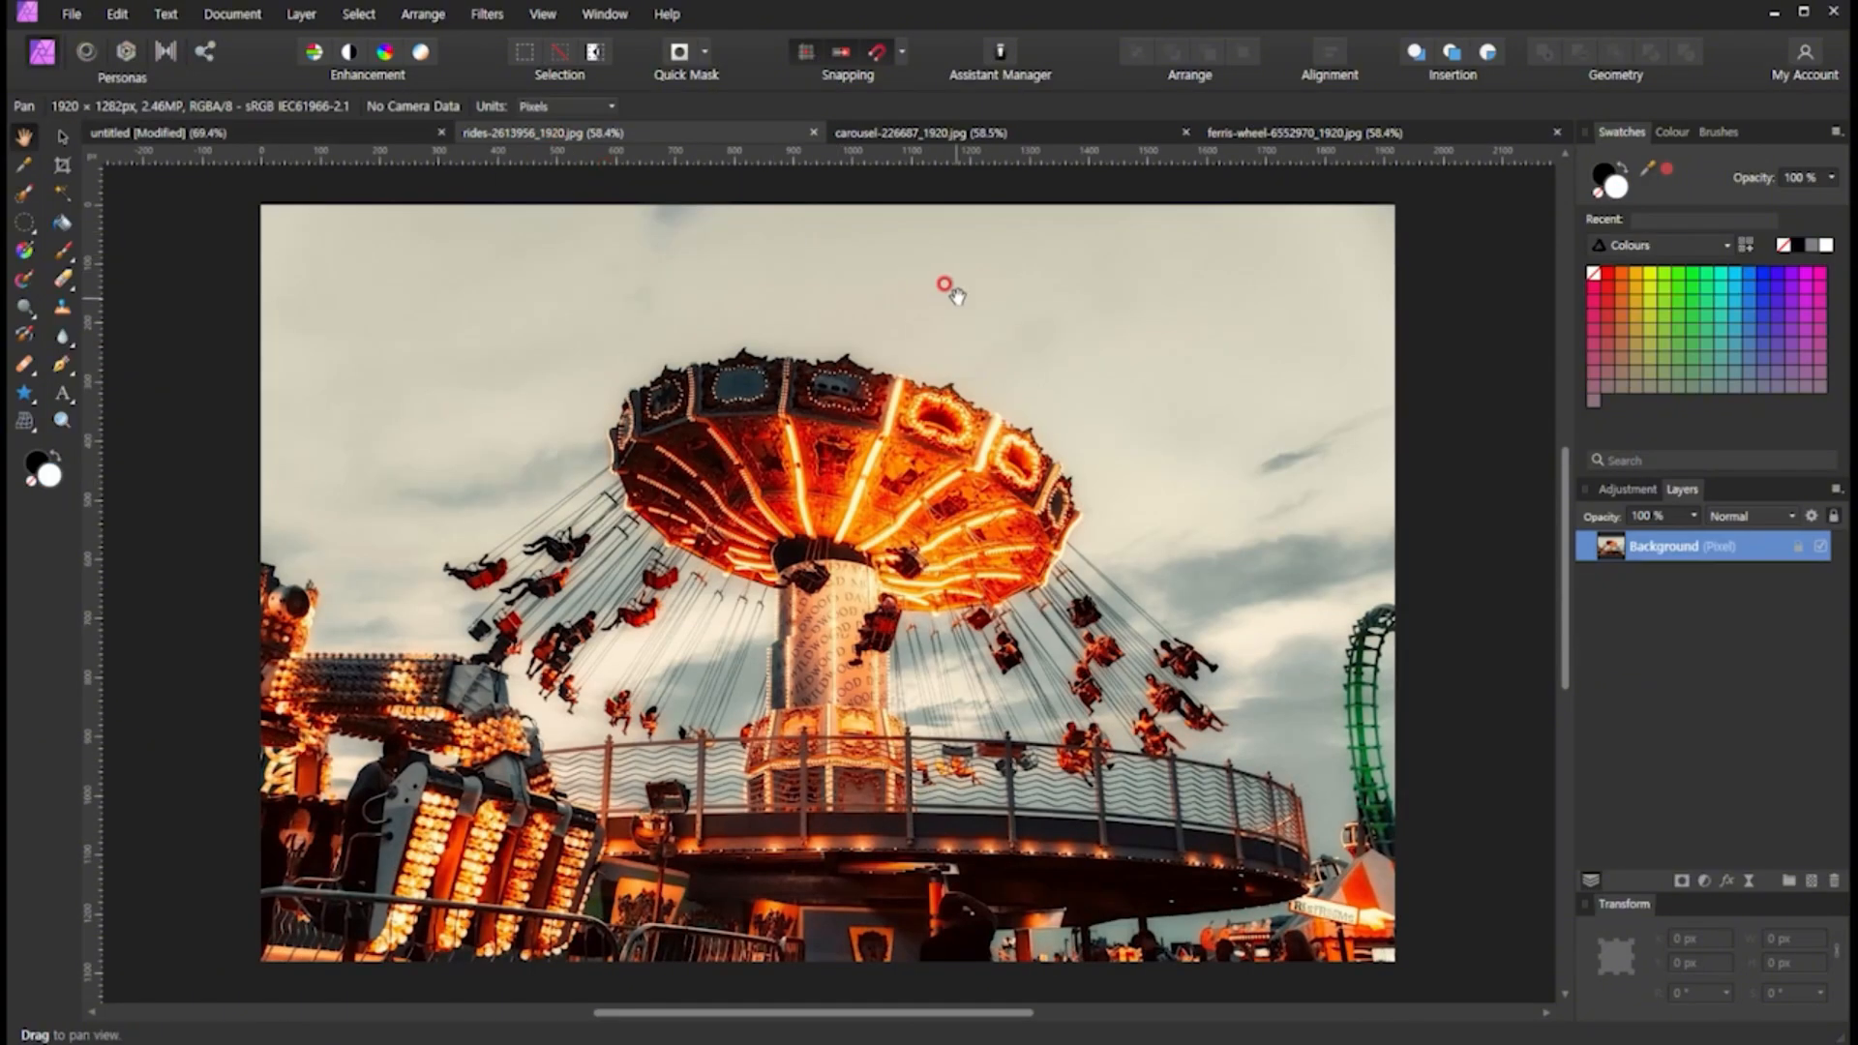
{"action": "left_click", "coordinate": [1796, 546]}
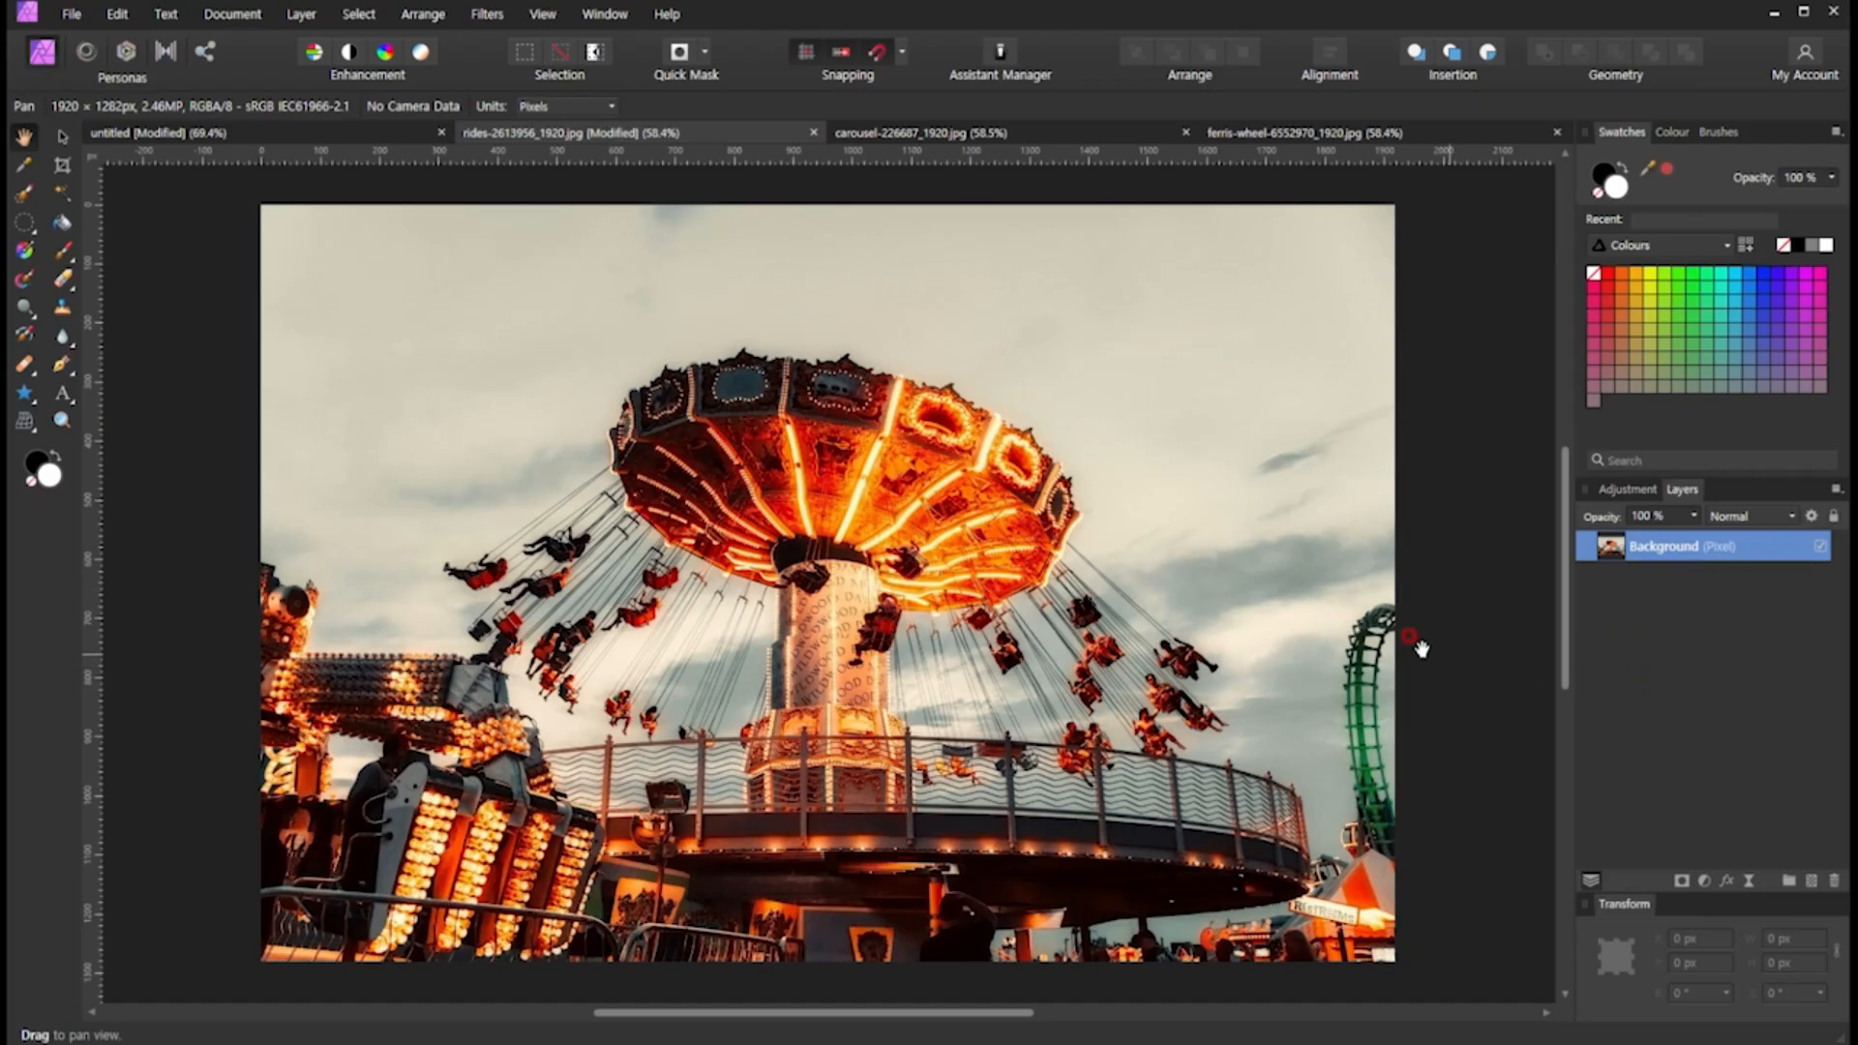
{"action": "left_click", "coordinate": [1127, 560]}
{"action": "key", "text": "v"}
{"action": "left_click", "coordinate": [1071, 563]}
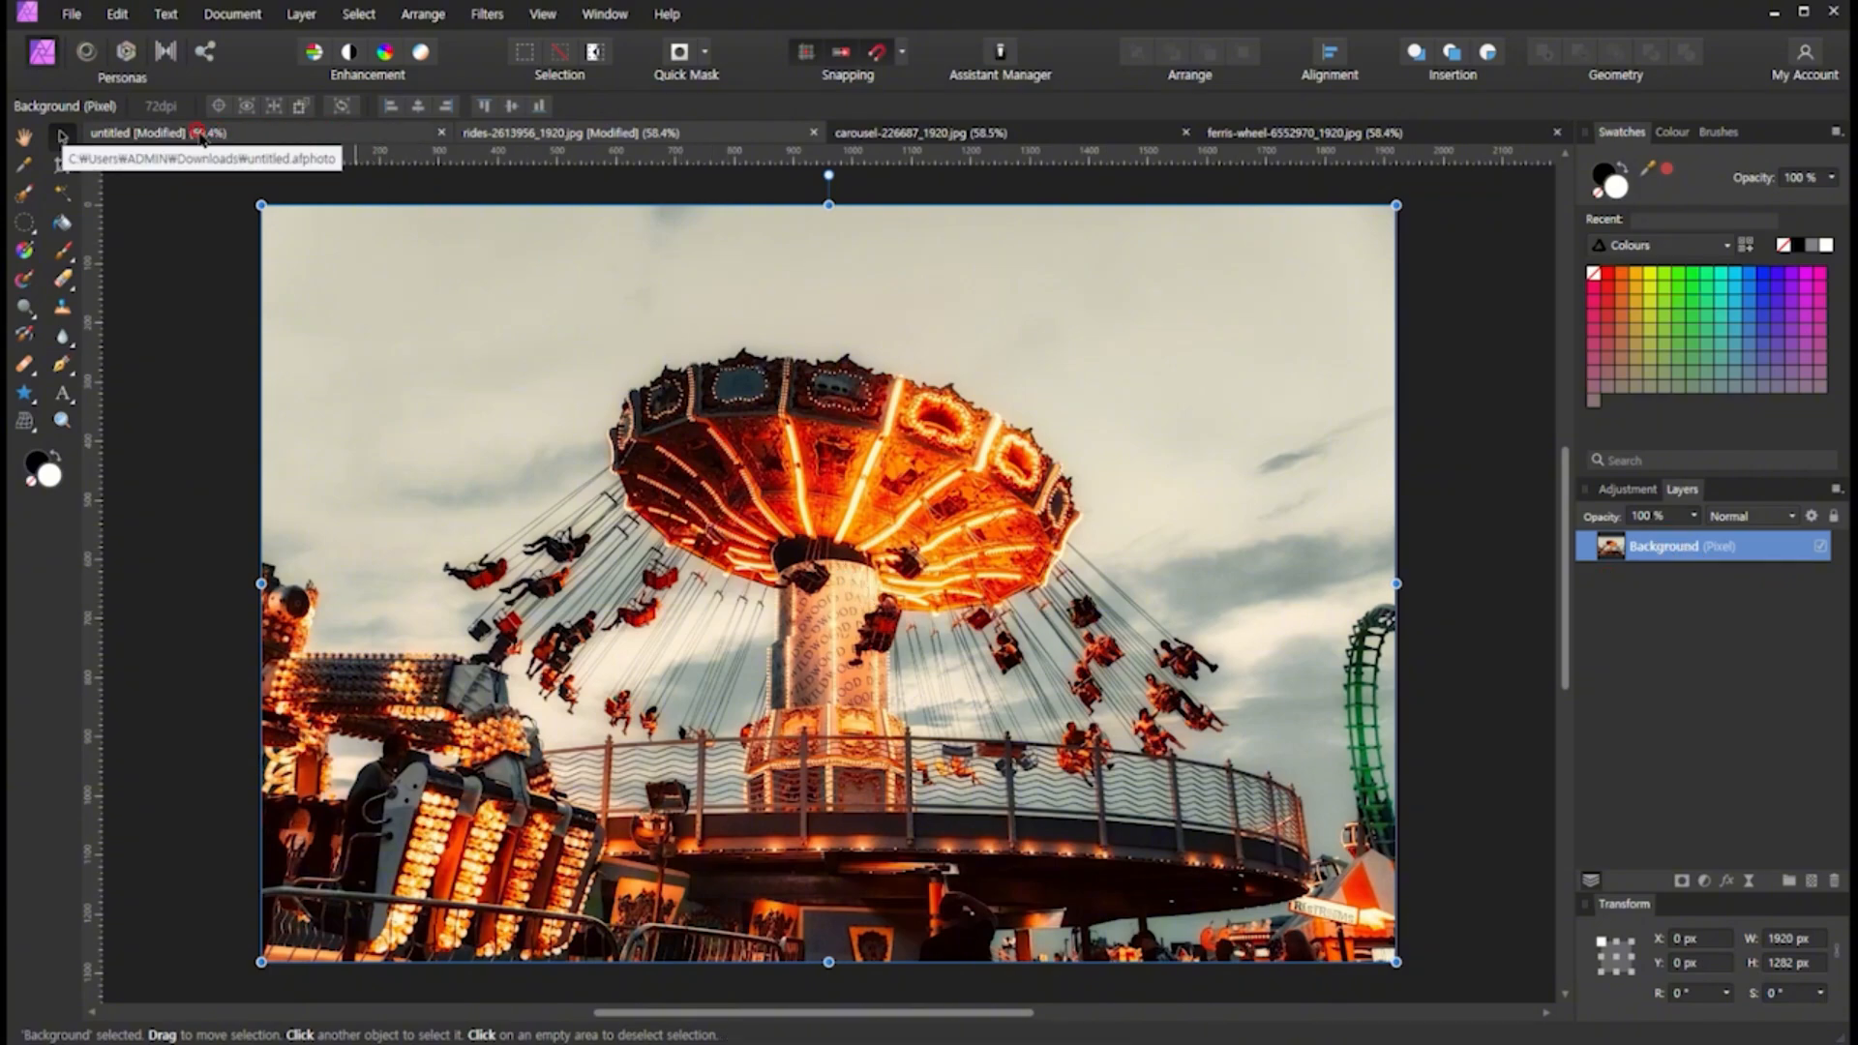
Paste the rides photo into the untitled document, scale it to about 522 × 349 px and place it at about X 912, Y 441 px
{"action": "left_click", "coordinate": [165, 135]}
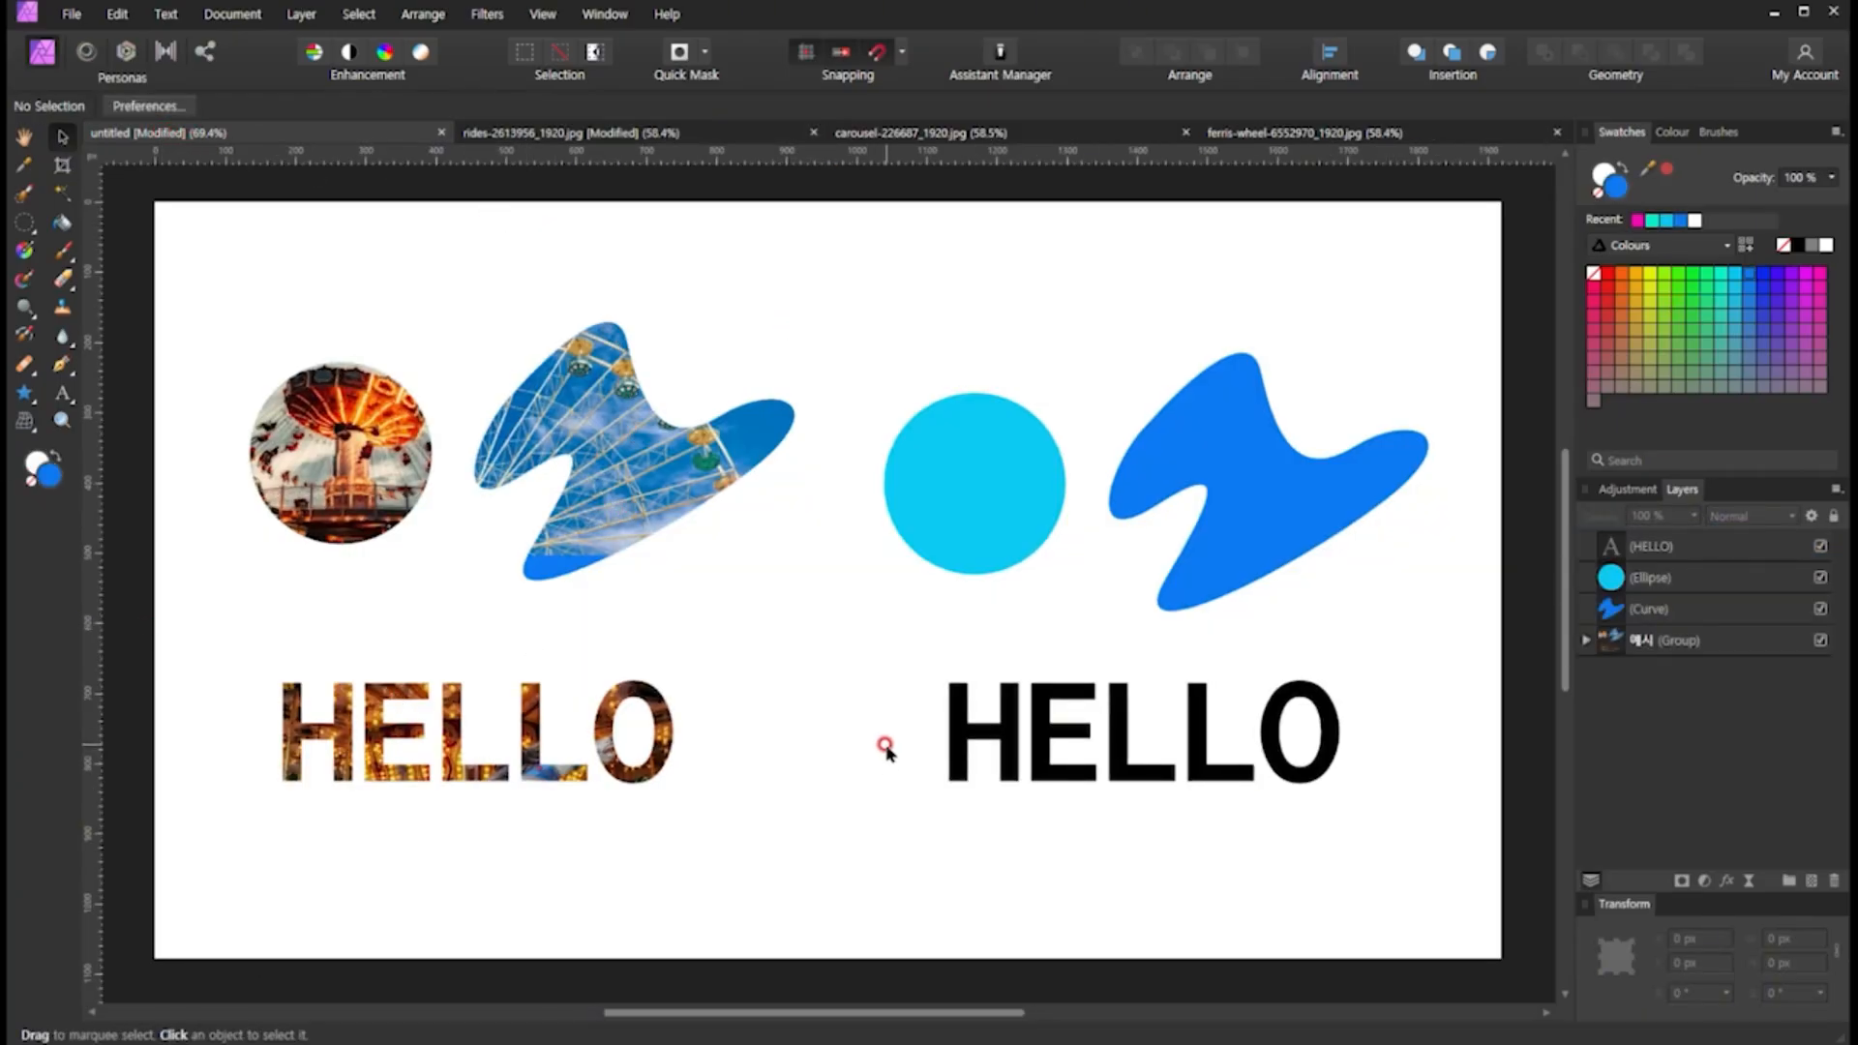
{"action": "key", "text": "ctrl+v"}
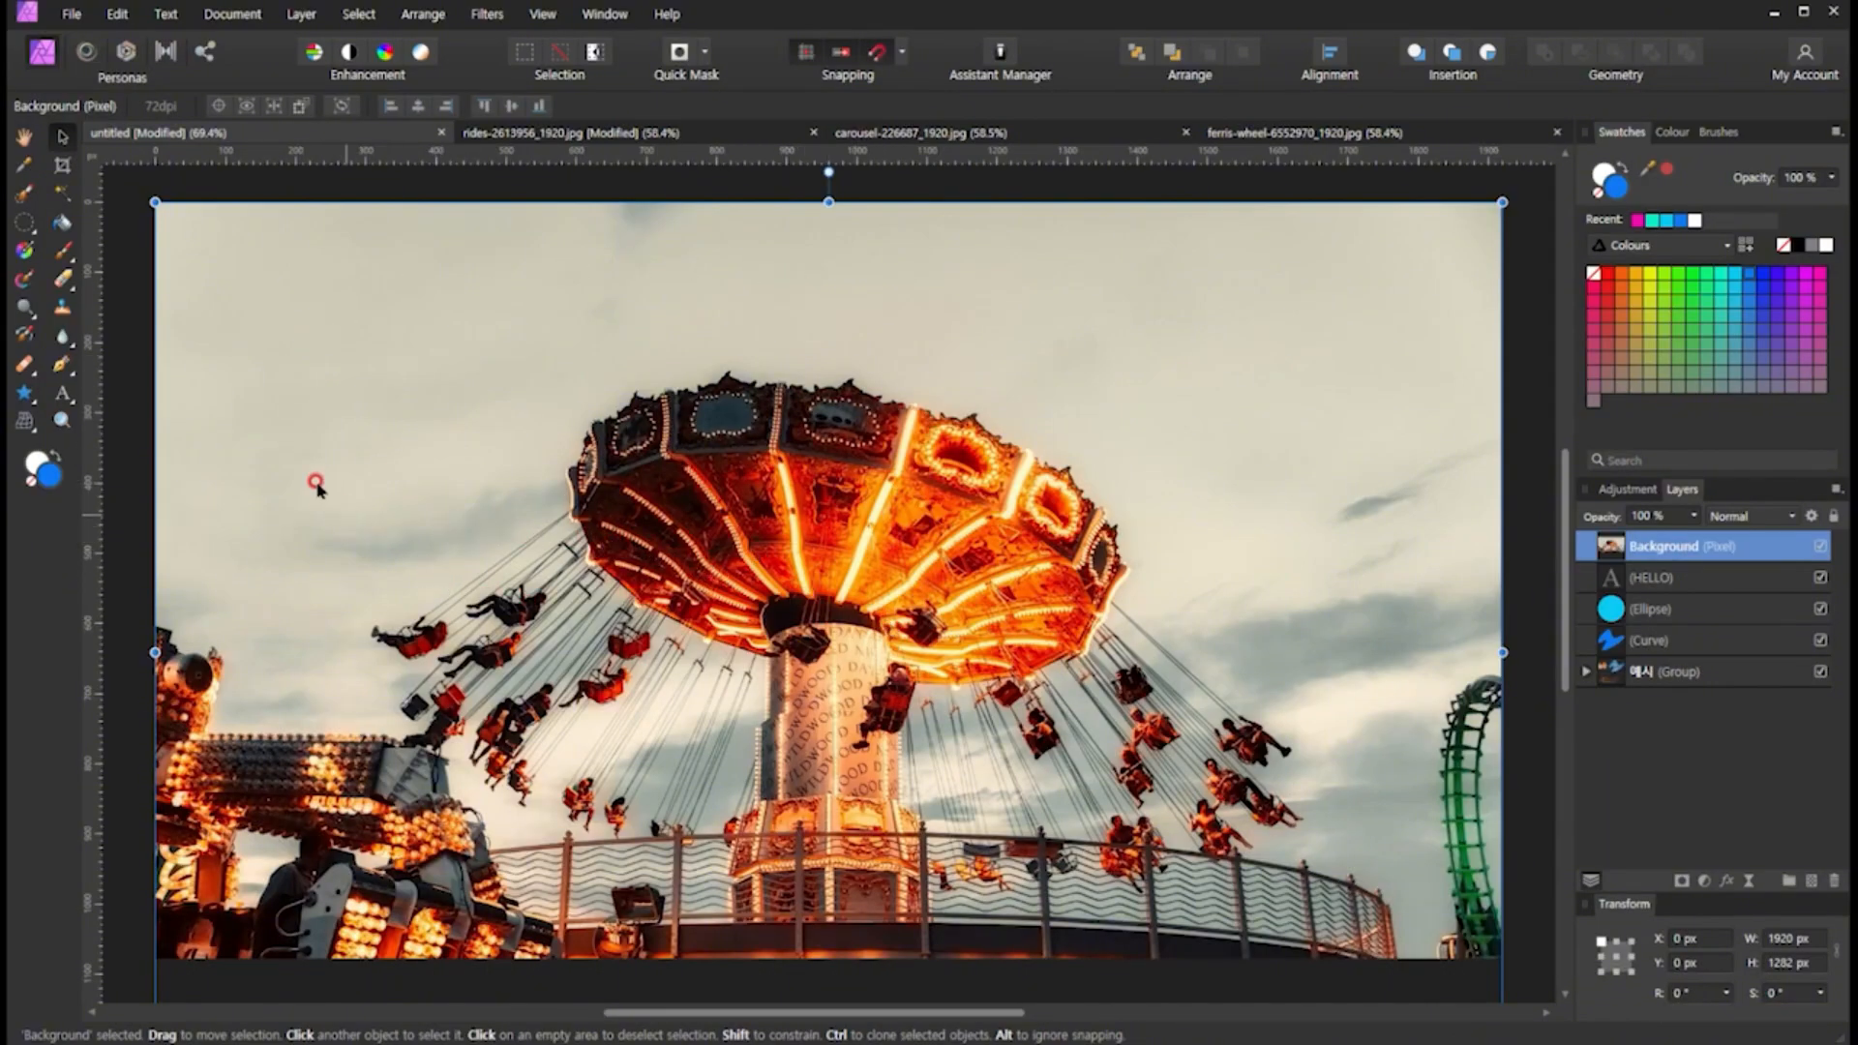
{"action": "left_click_drag", "start_coordinate": [152, 199], "coordinate": [1027, 718]}
{"action": "left_click_drag", "start_coordinate": [1051, 751], "coordinate": [903, 576]}
{"action": "left_click_drag", "start_coordinate": [1106, 716], "coordinate": [1006, 668]}
{"action": "left_click", "coordinate": [964, 474]}
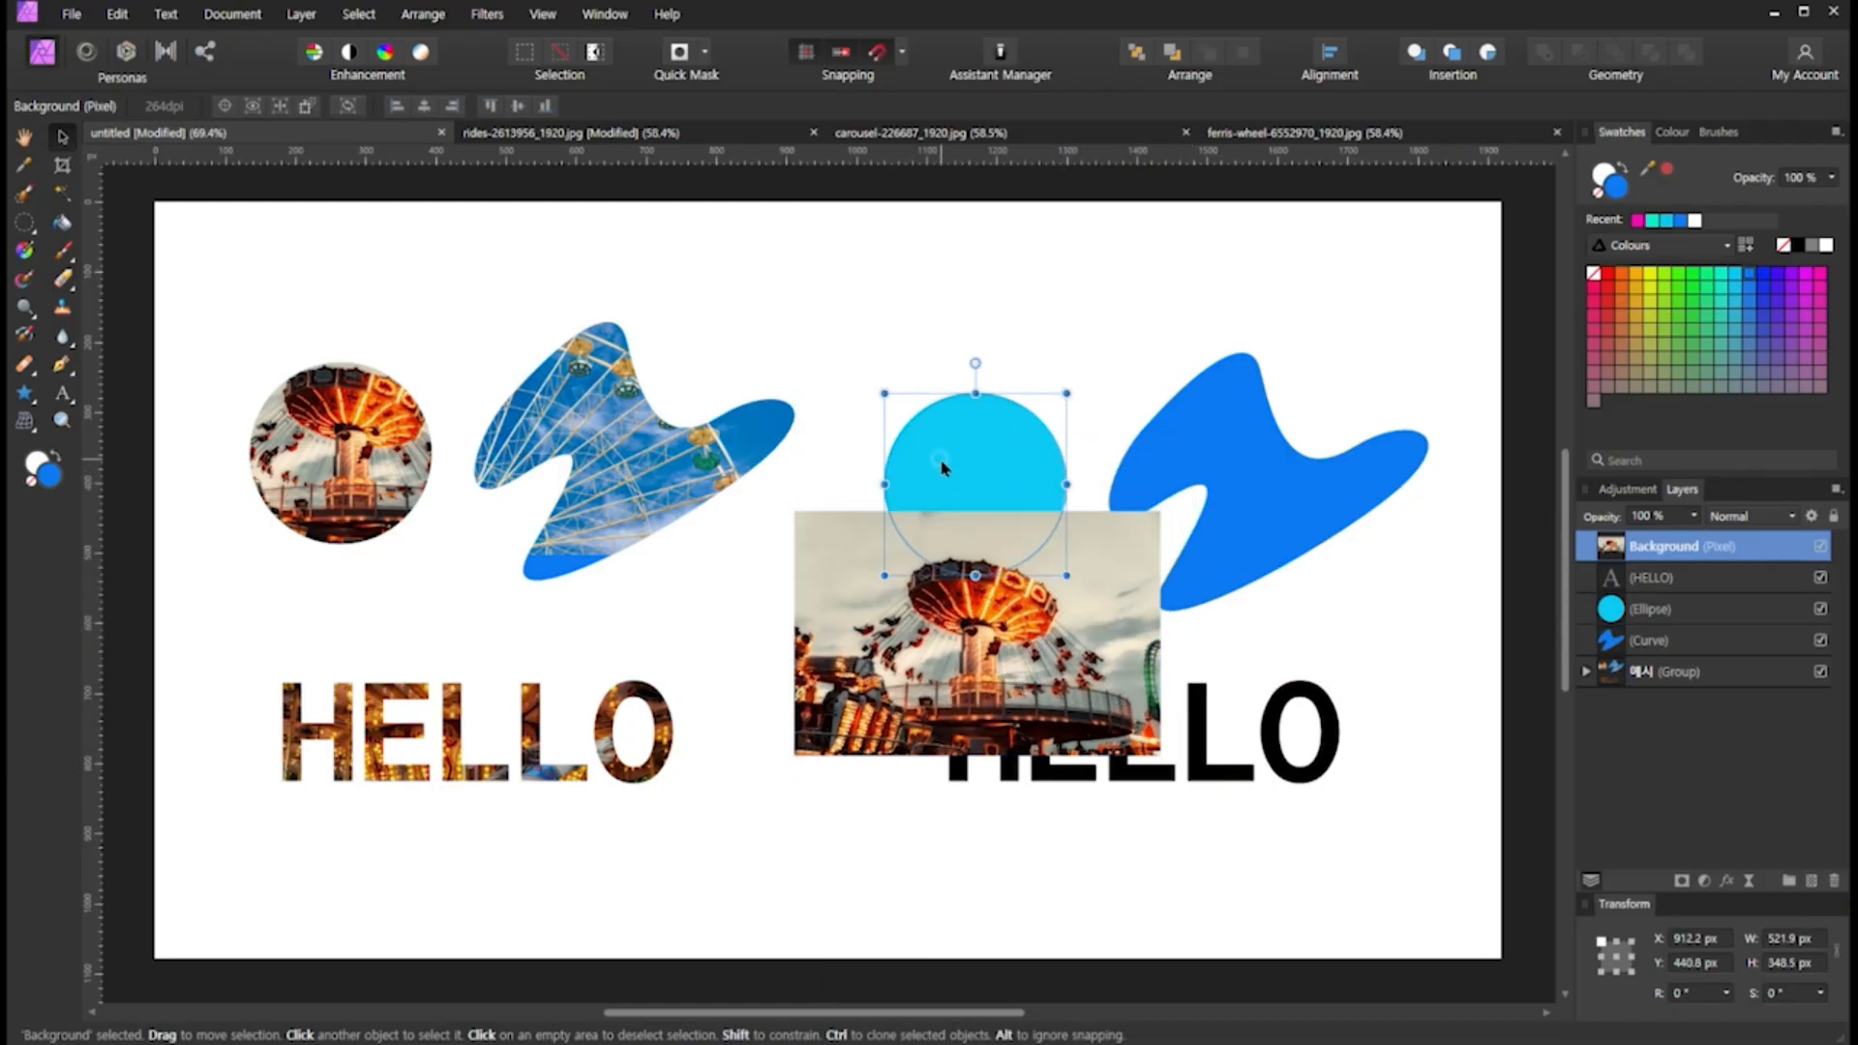
{"action": "left_click", "coordinate": [1023, 613]}
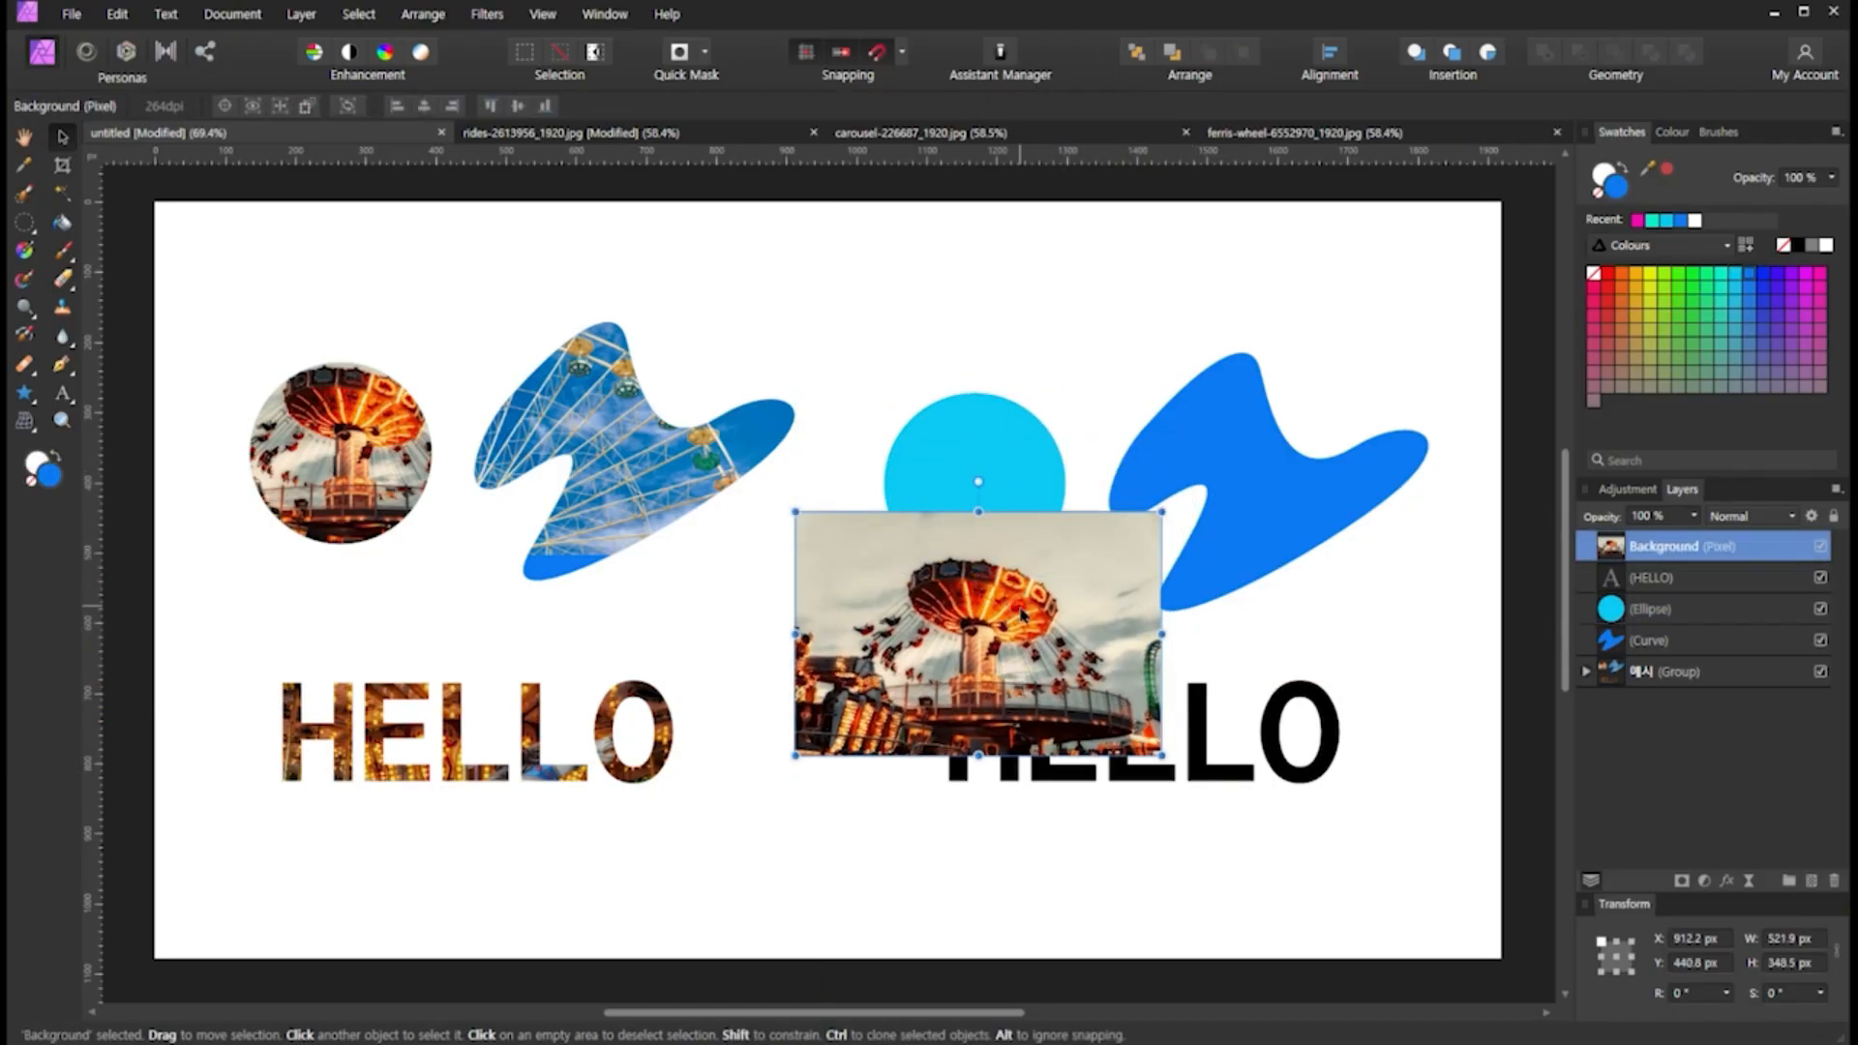
Nest the rides photo layer inside the Ellipse layer so the cyan circle clips it
{"action": "left_click", "coordinate": [1094, 603]}
{"action": "left_click", "coordinate": [1598, 542]}
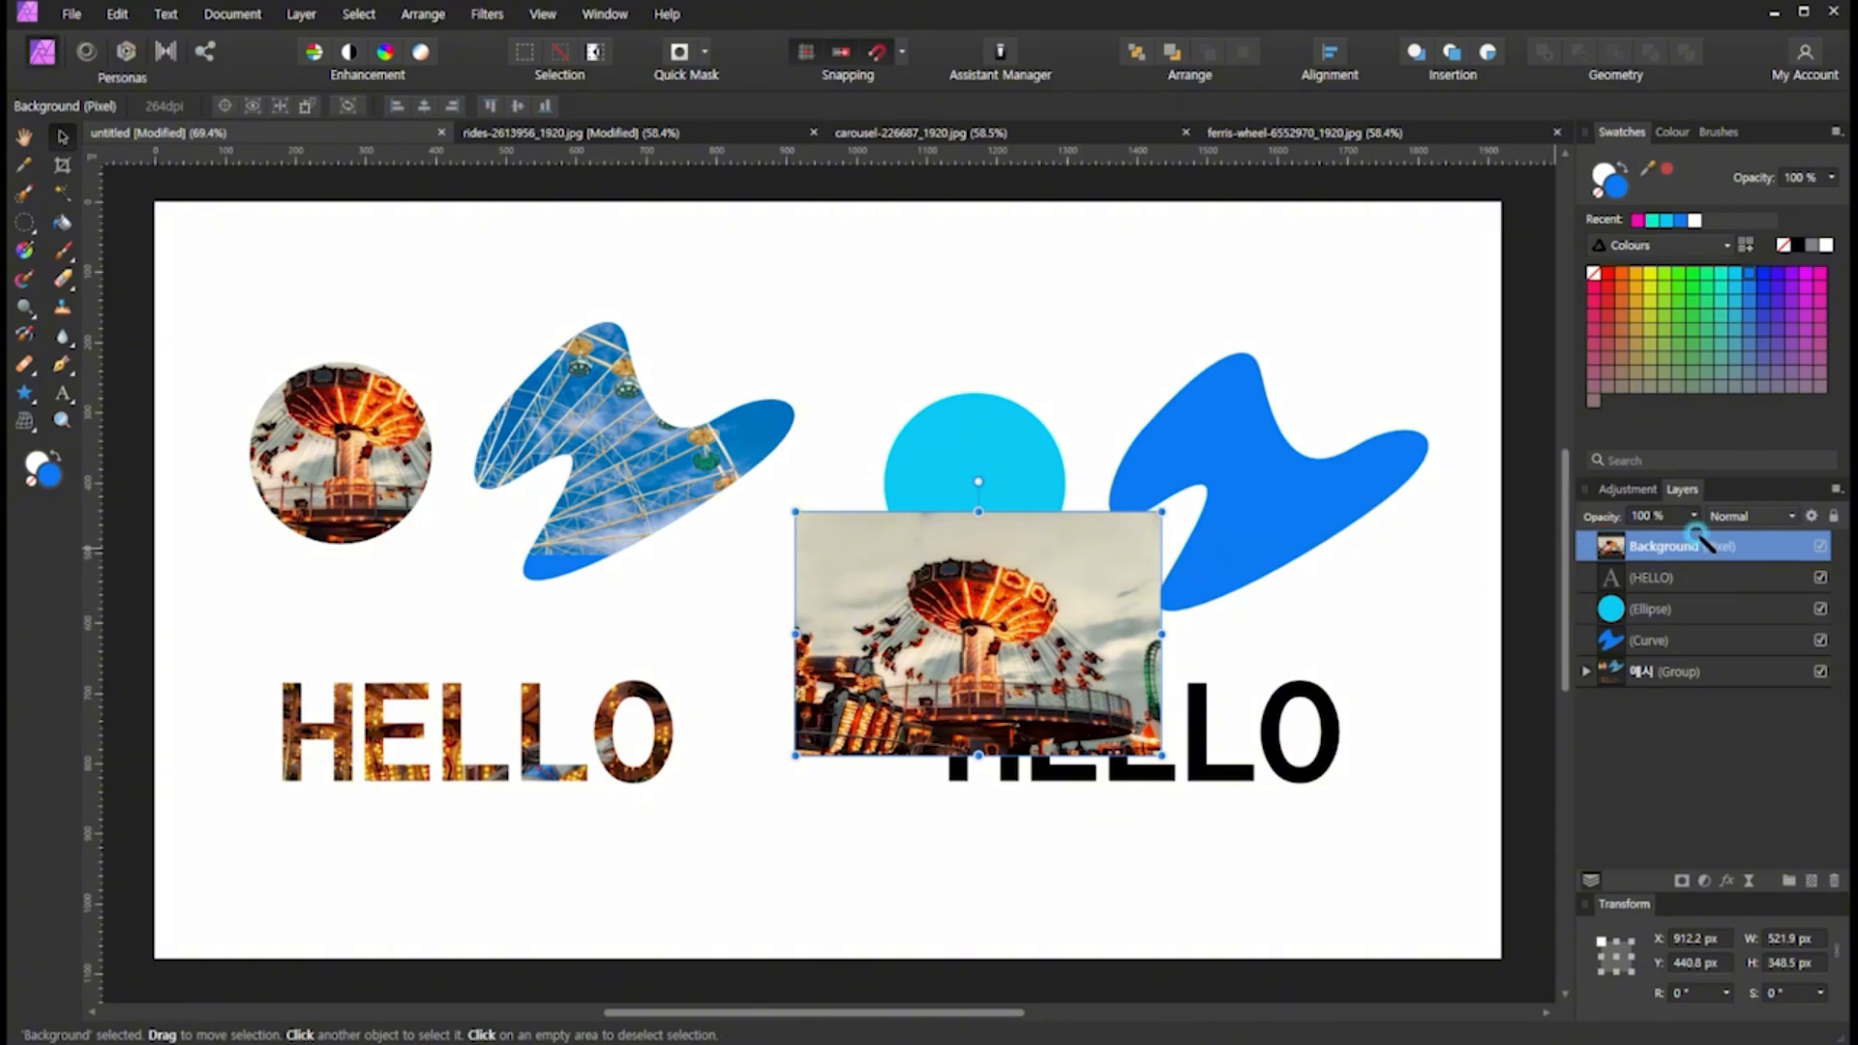
{"action": "left_click_drag", "start_coordinate": [1579, 551], "coordinate": [1741, 547]}
{"action": "left_click_drag", "start_coordinate": [1585, 626], "coordinate": [1721, 625]}
{"action": "mouse_move", "coordinate": [1594, 564]}
{"action": "left_mouse_down"}
{"action": "mouse_move", "coordinate": [1583, 627]}
{"action": "mouse_move", "coordinate": [1625, 655]}
{"action": "mouse_move", "coordinate": [1647, 624]}
{"action": "left_mouse_up"}
{"action": "left_click_drag", "start_coordinate": [1585, 552], "coordinate": [1652, 630]}
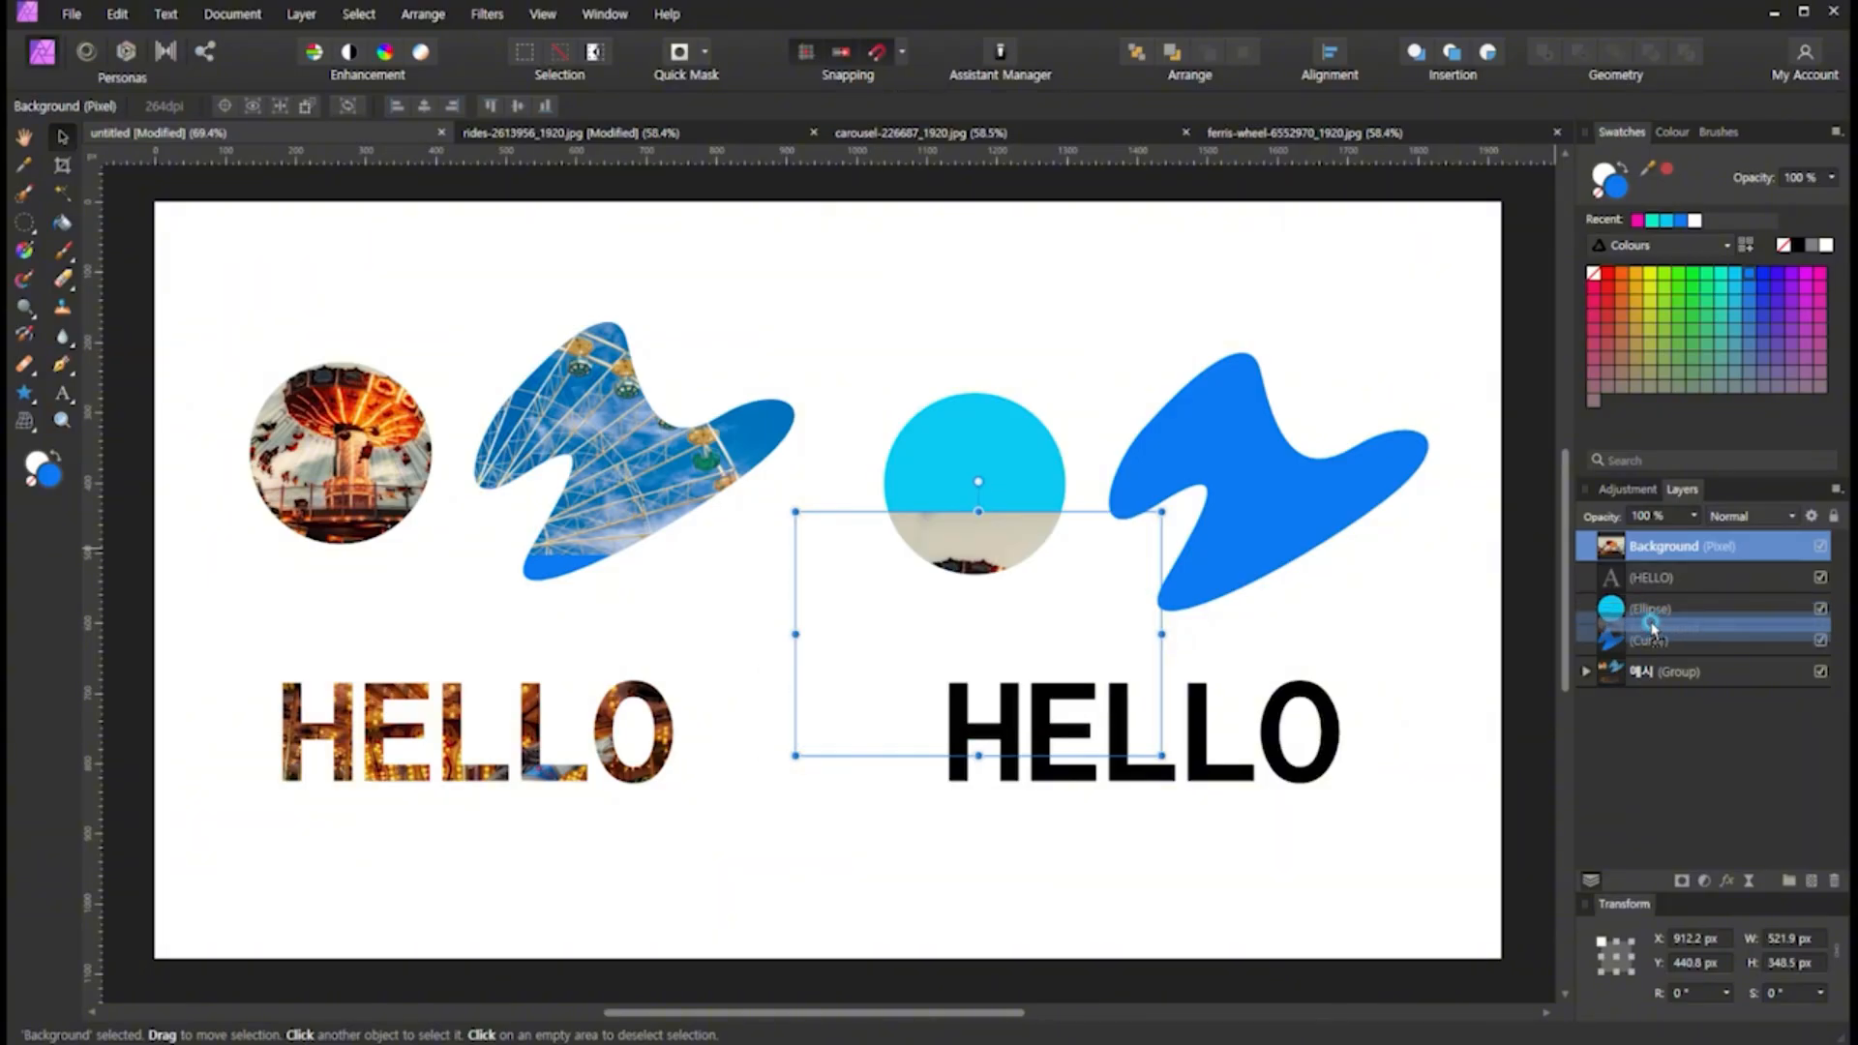
{"action": "mouse_move", "coordinate": [1645, 627]}
{"action": "left_mouse_down"}
{"action": "mouse_move", "coordinate": [1592, 632]}
{"action": "mouse_move", "coordinate": [1661, 627]}
{"action": "left_mouse_up"}
{"action": "left_click_drag", "start_coordinate": [1660, 626], "coordinate": [1660, 627]}
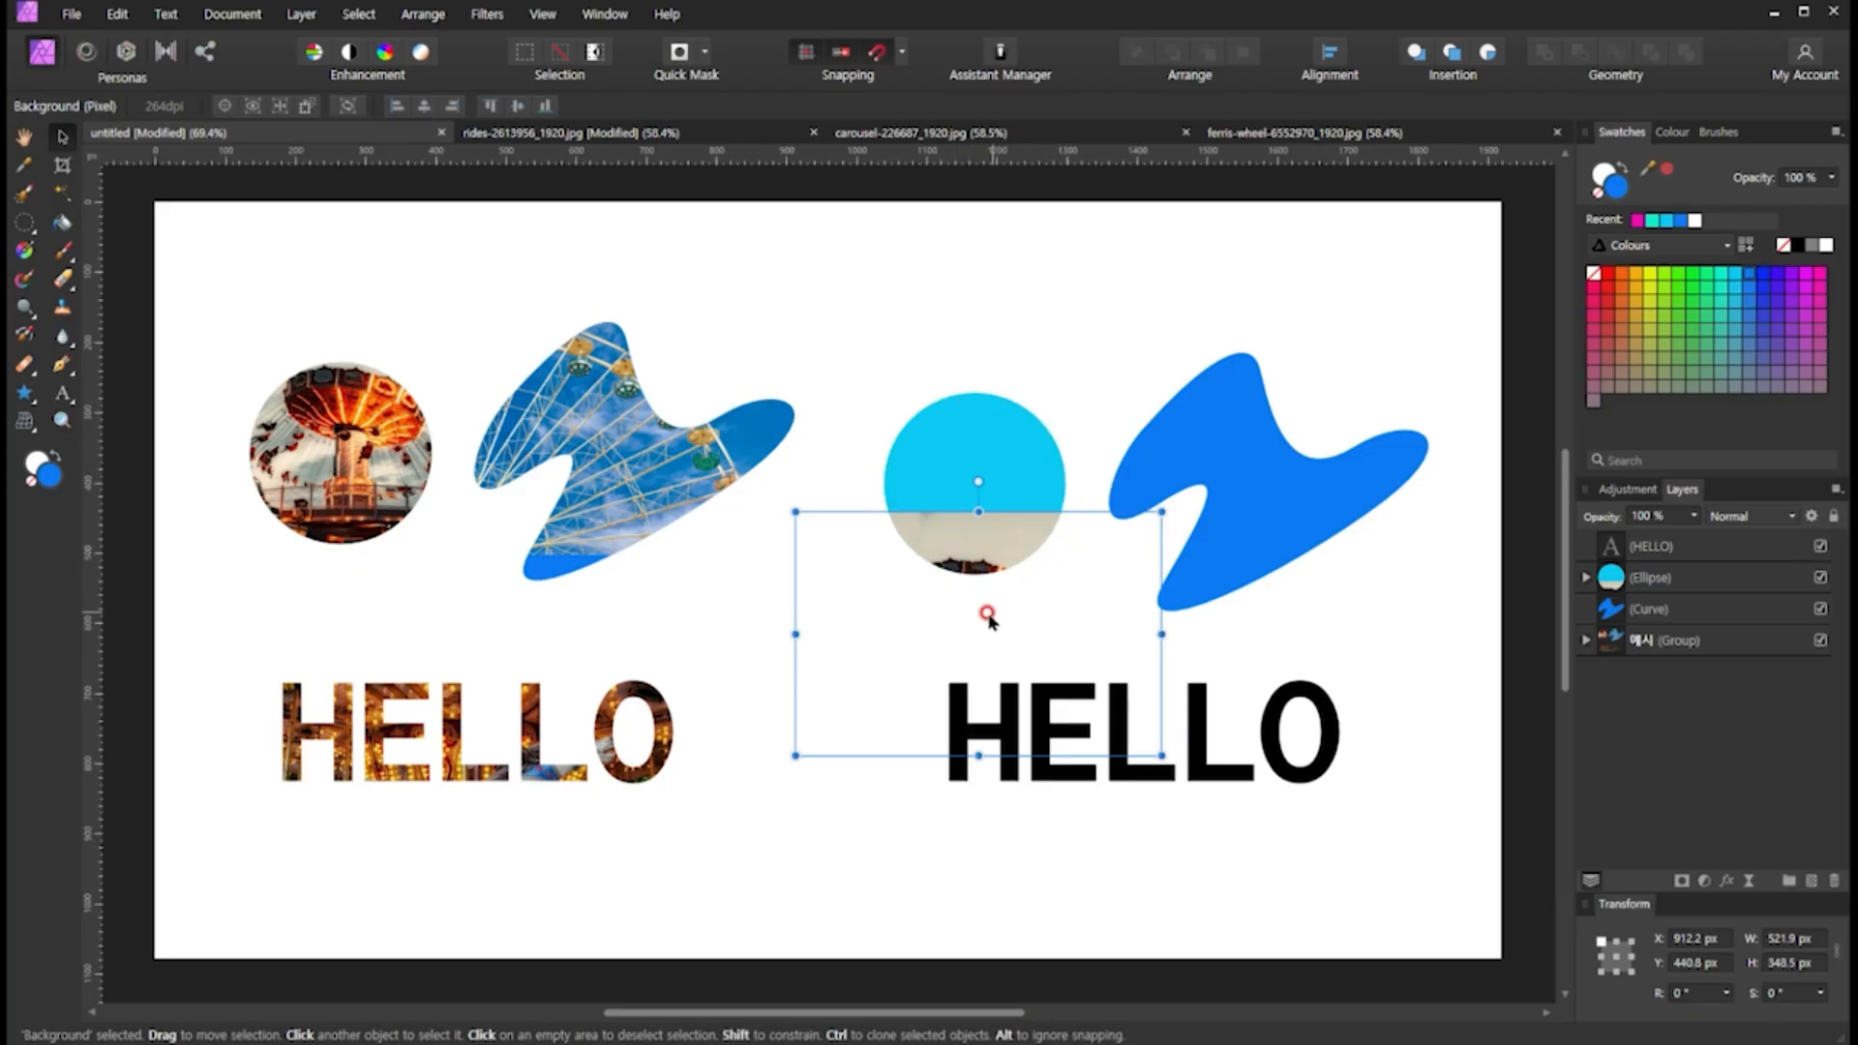
Expand the Ellipse layer and move the nested rides photo to about X 909, Y 235 px to fill the circle
{"action": "left_click", "coordinate": [1584, 577]}
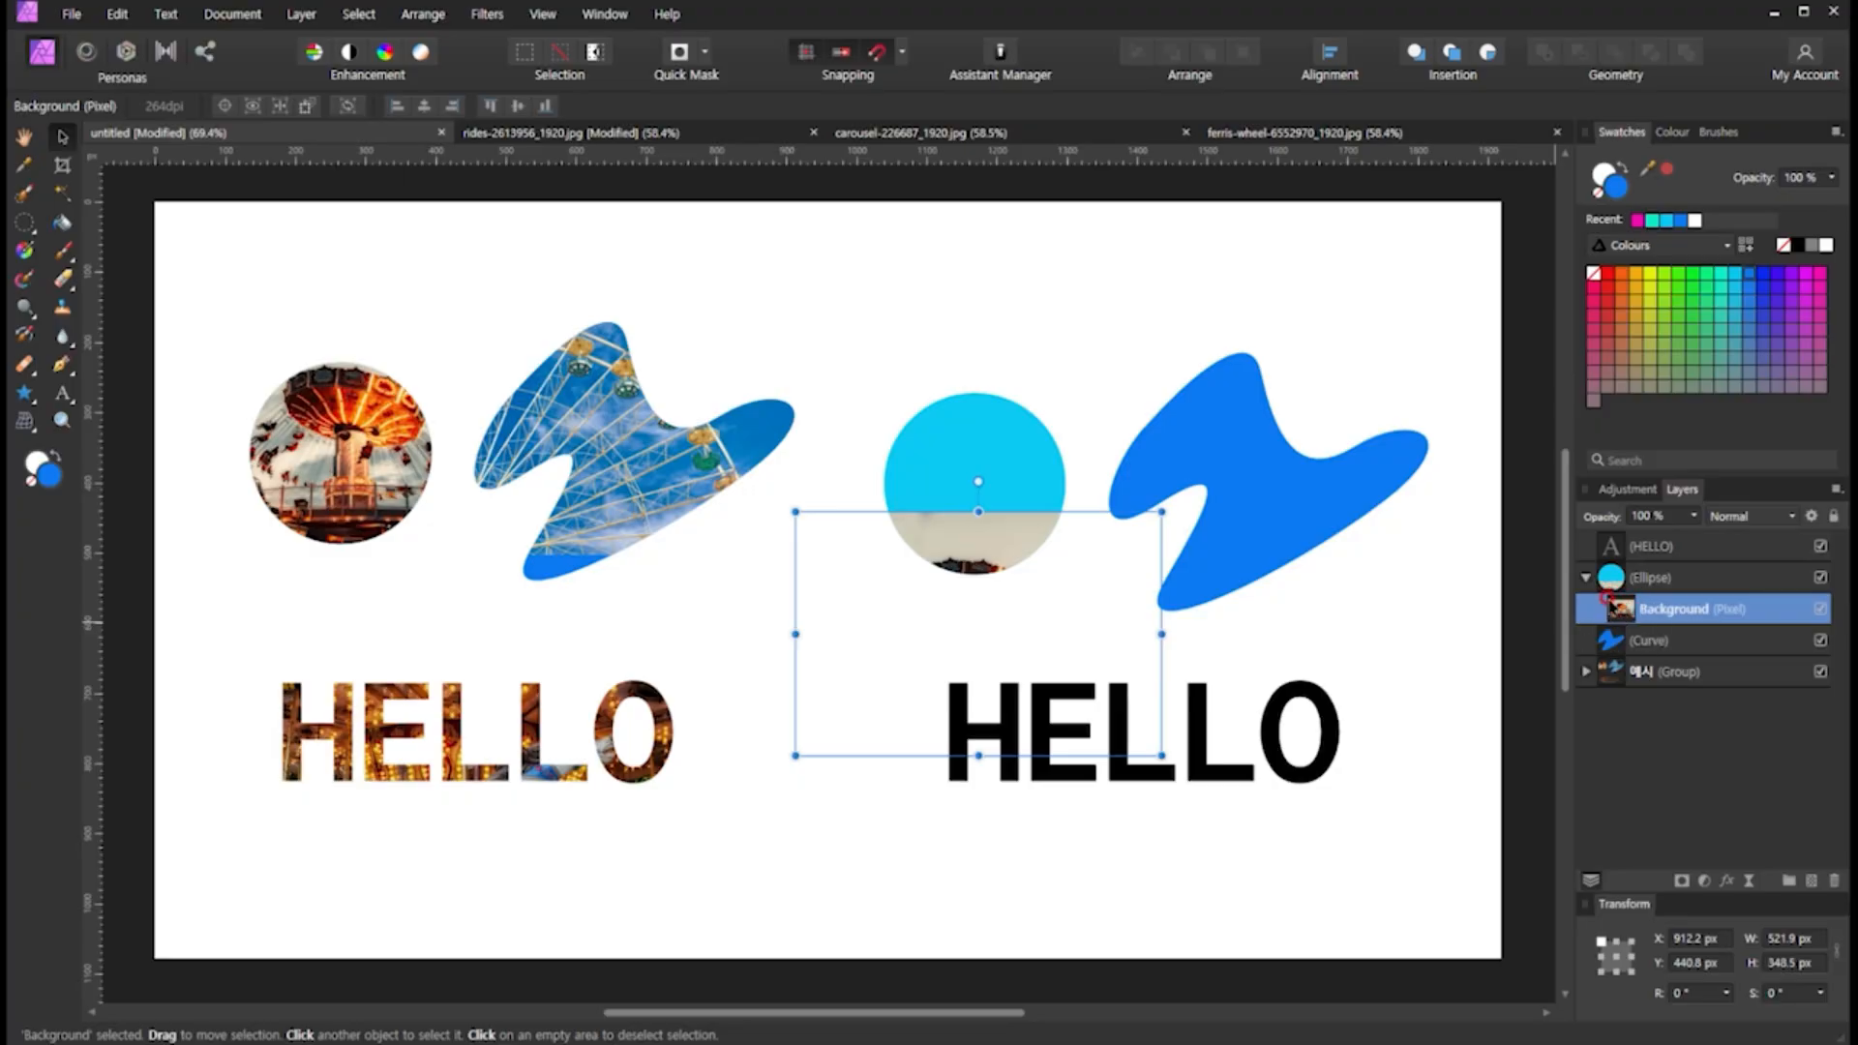
{"action": "left_click_drag", "start_coordinate": [1098, 634], "coordinate": [1093, 497]}
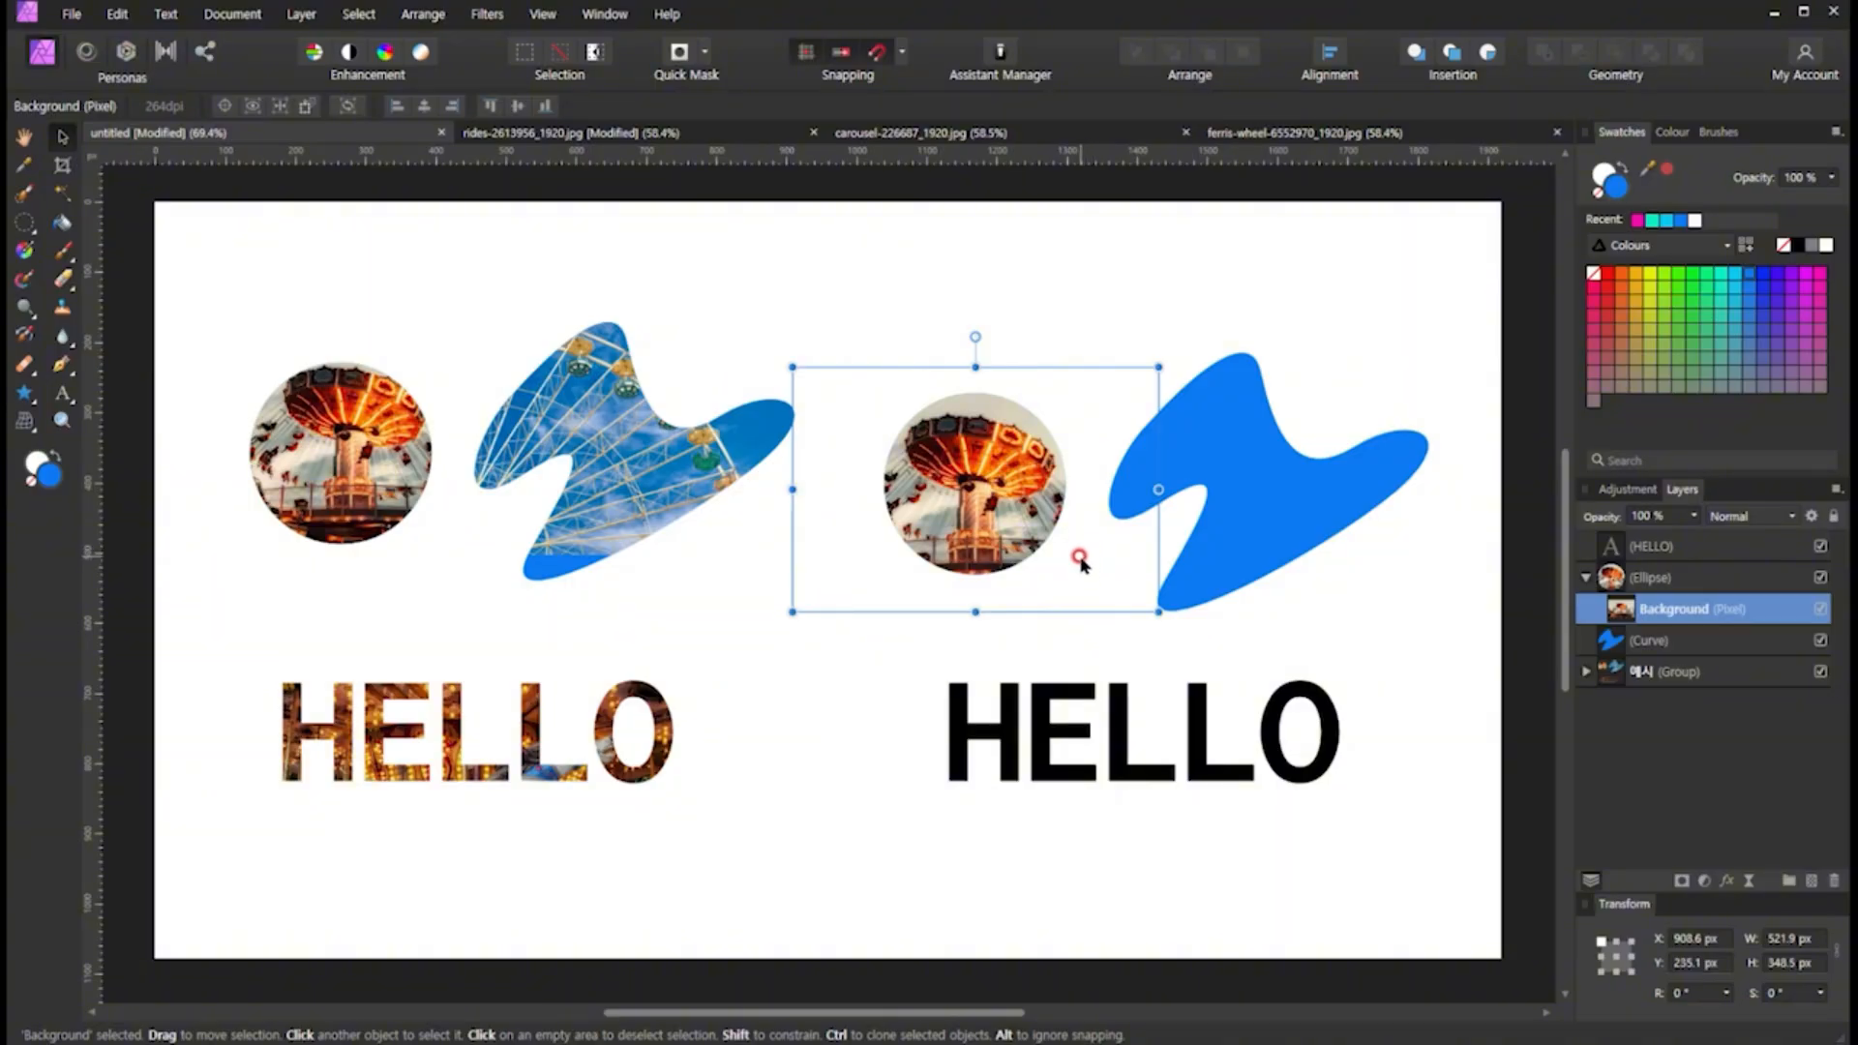
{"action": "left_click", "coordinate": [1247, 308]}
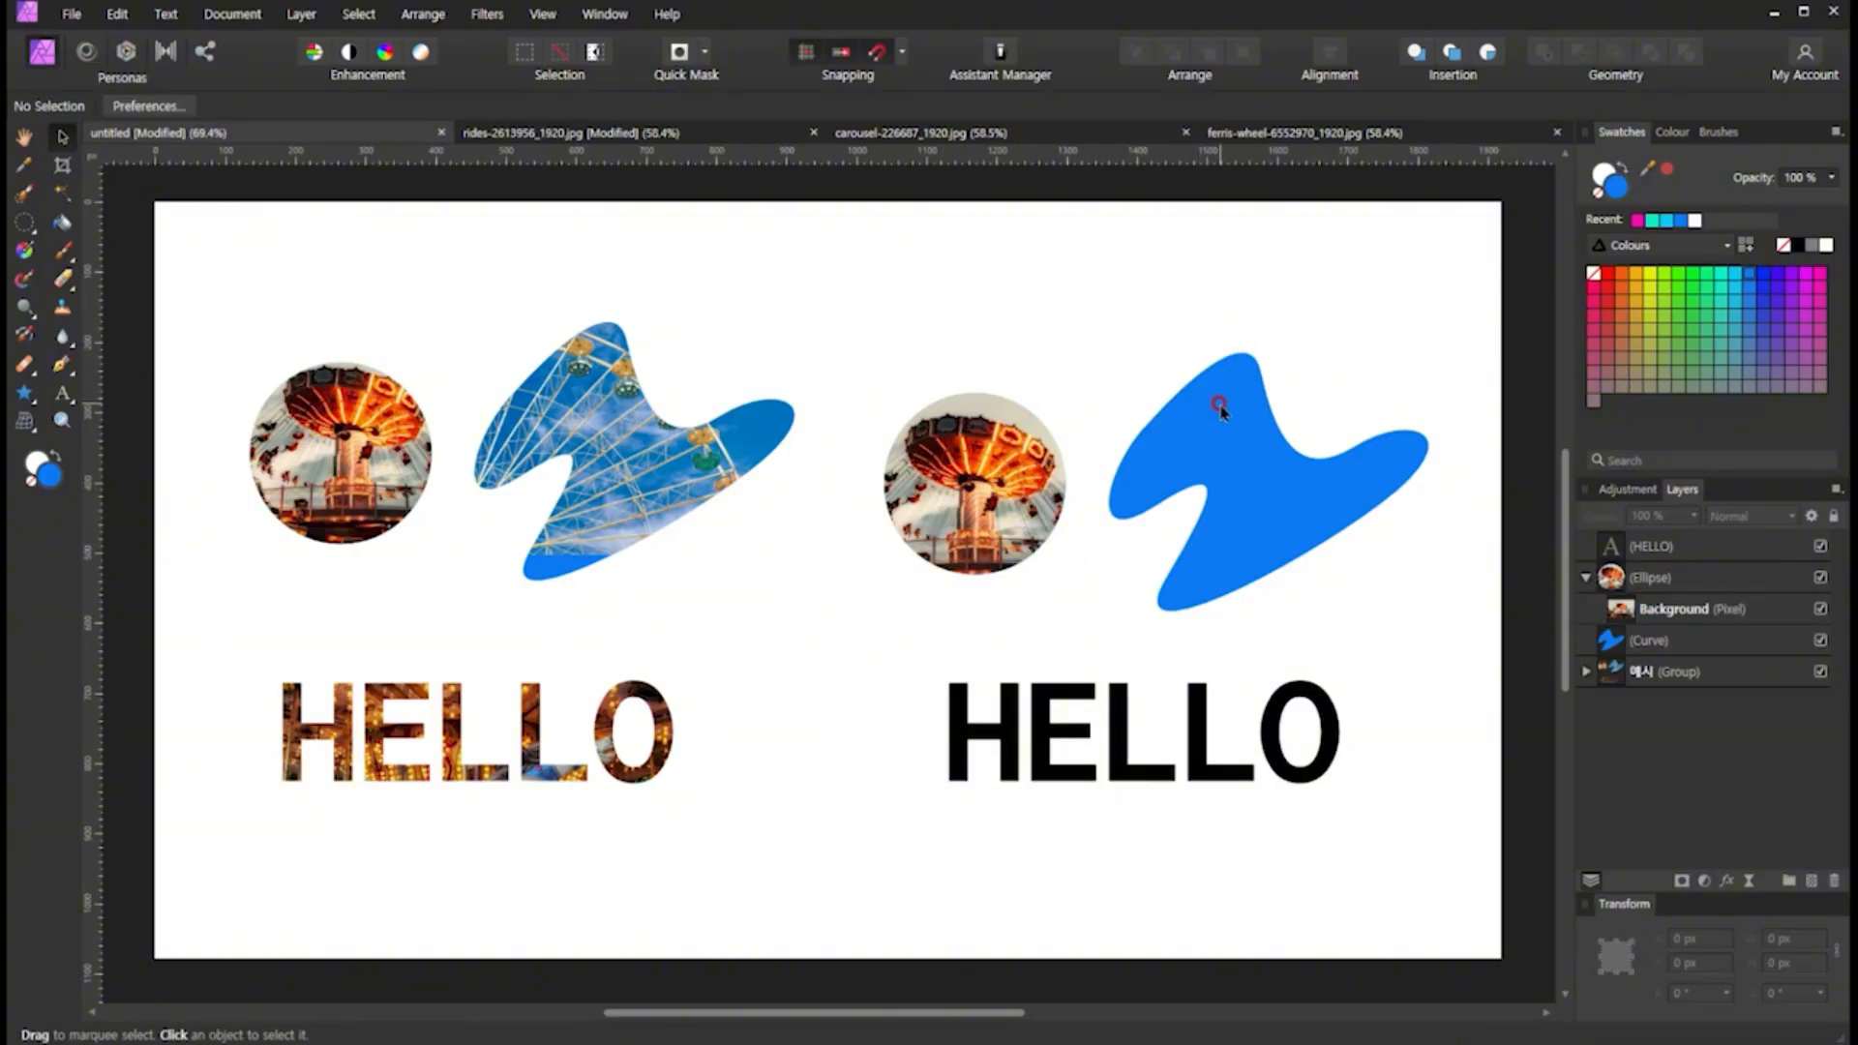
Unlock the Background layer of the carousel photo and copy the whole photo
{"action": "left_click", "coordinate": [980, 140]}
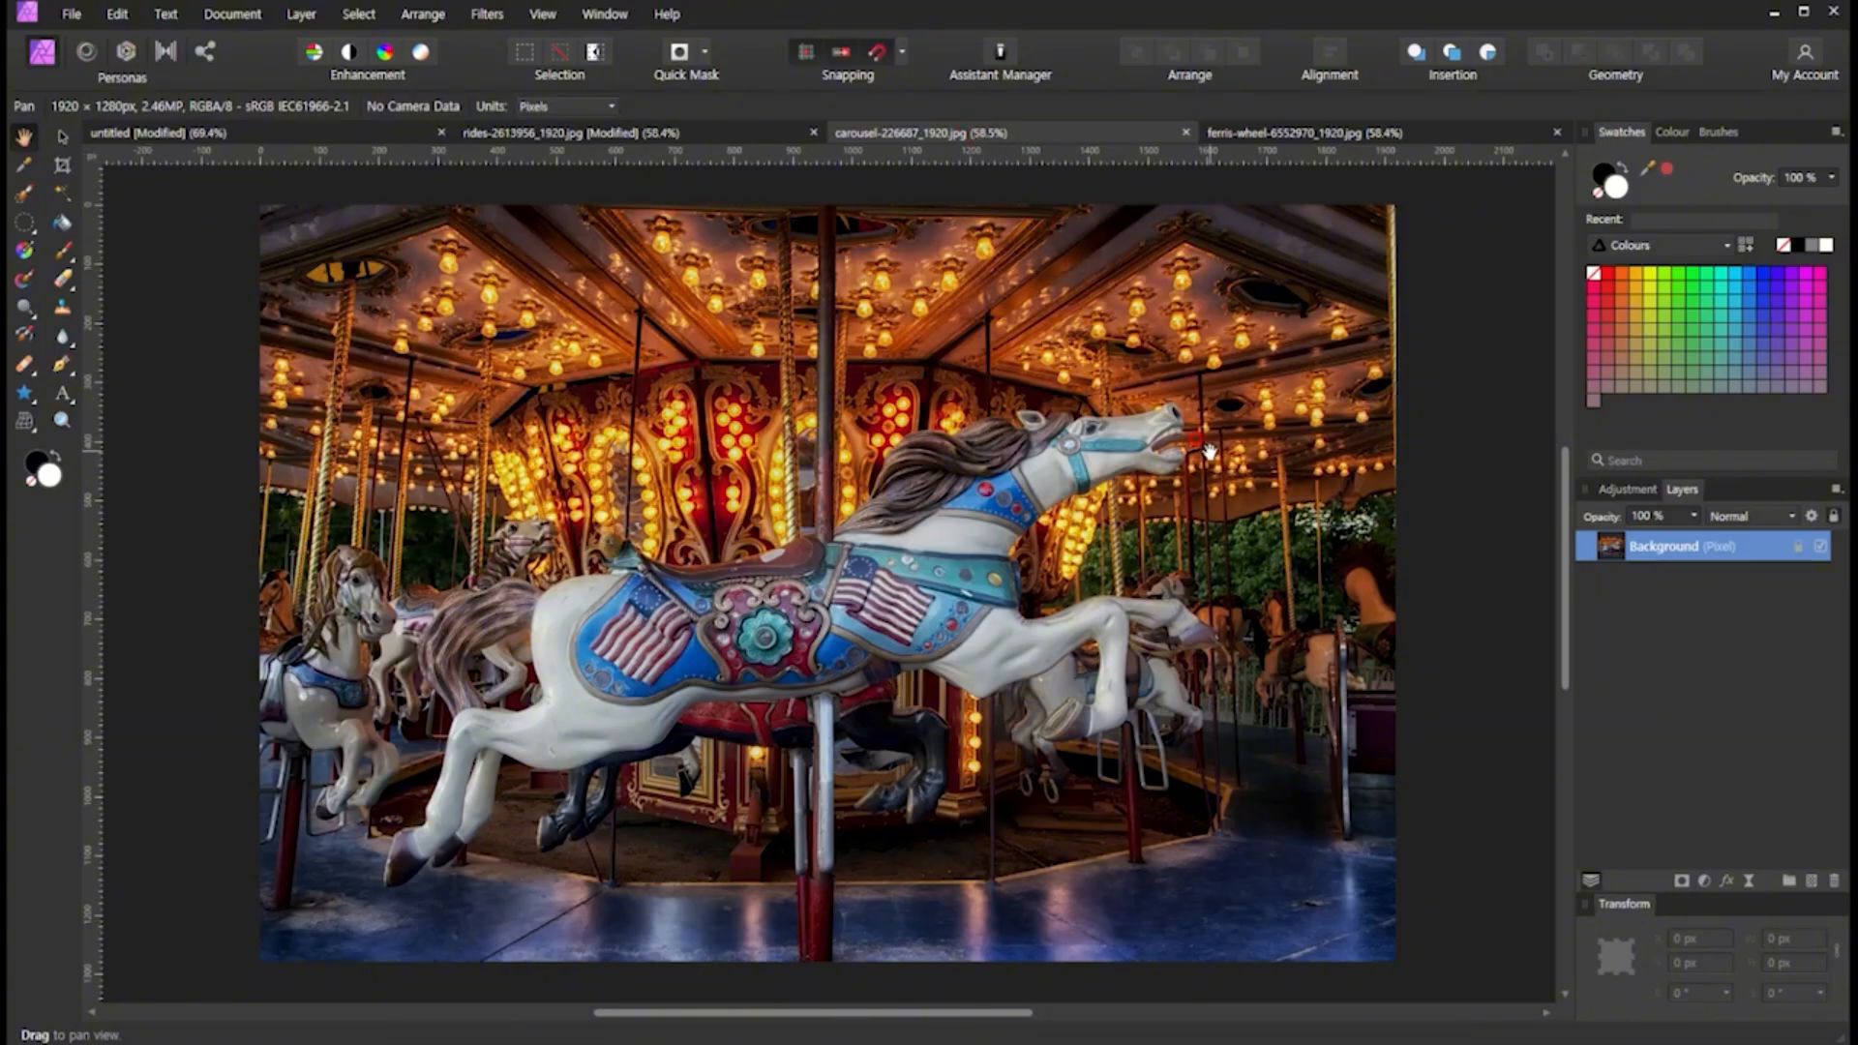
{"action": "left_click", "coordinate": [1798, 548]}
{"action": "left_click", "coordinate": [63, 137]}
{"action": "left_click", "coordinate": [529, 376]}
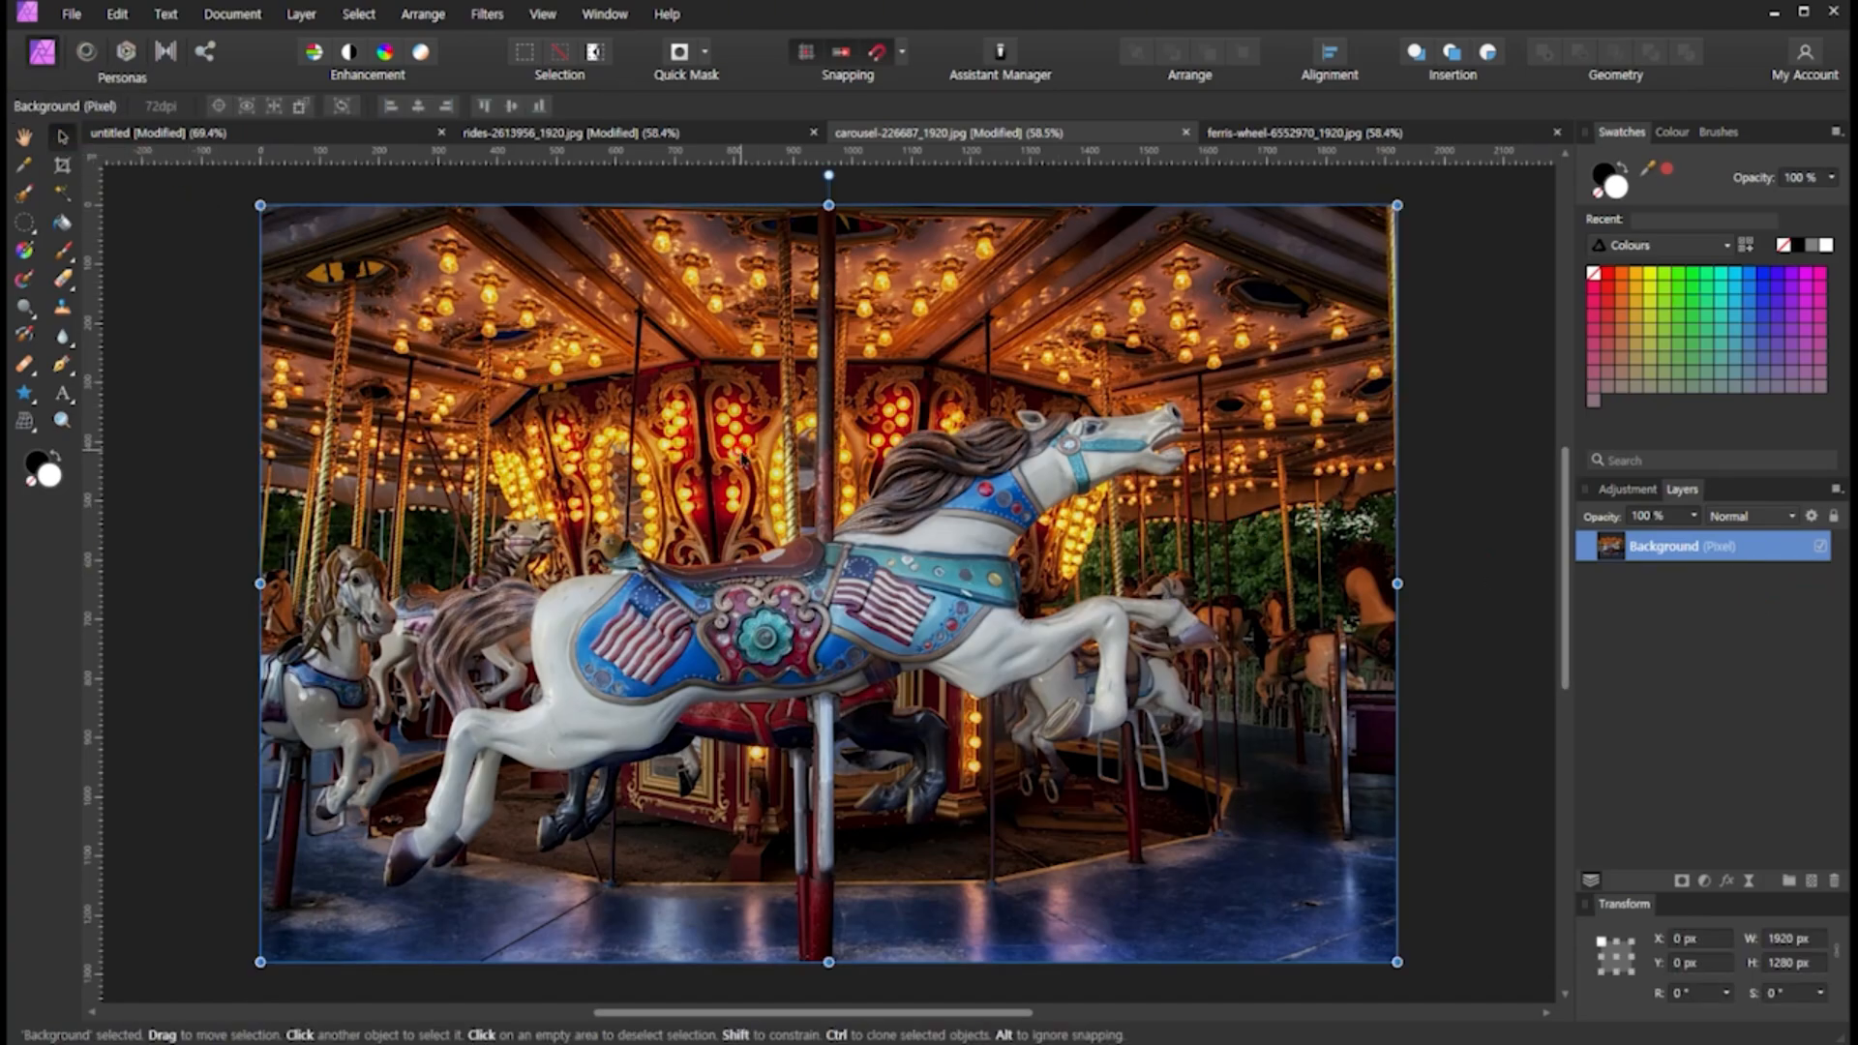
{"action": "left_click", "coordinate": [1088, 772]}
Paste the carousel photo into the untitled document, scale it to about 523 × 349 px and place it over the blue curve at about X 1299, Y 225 px
{"action": "left_click", "coordinate": [368, 134]}
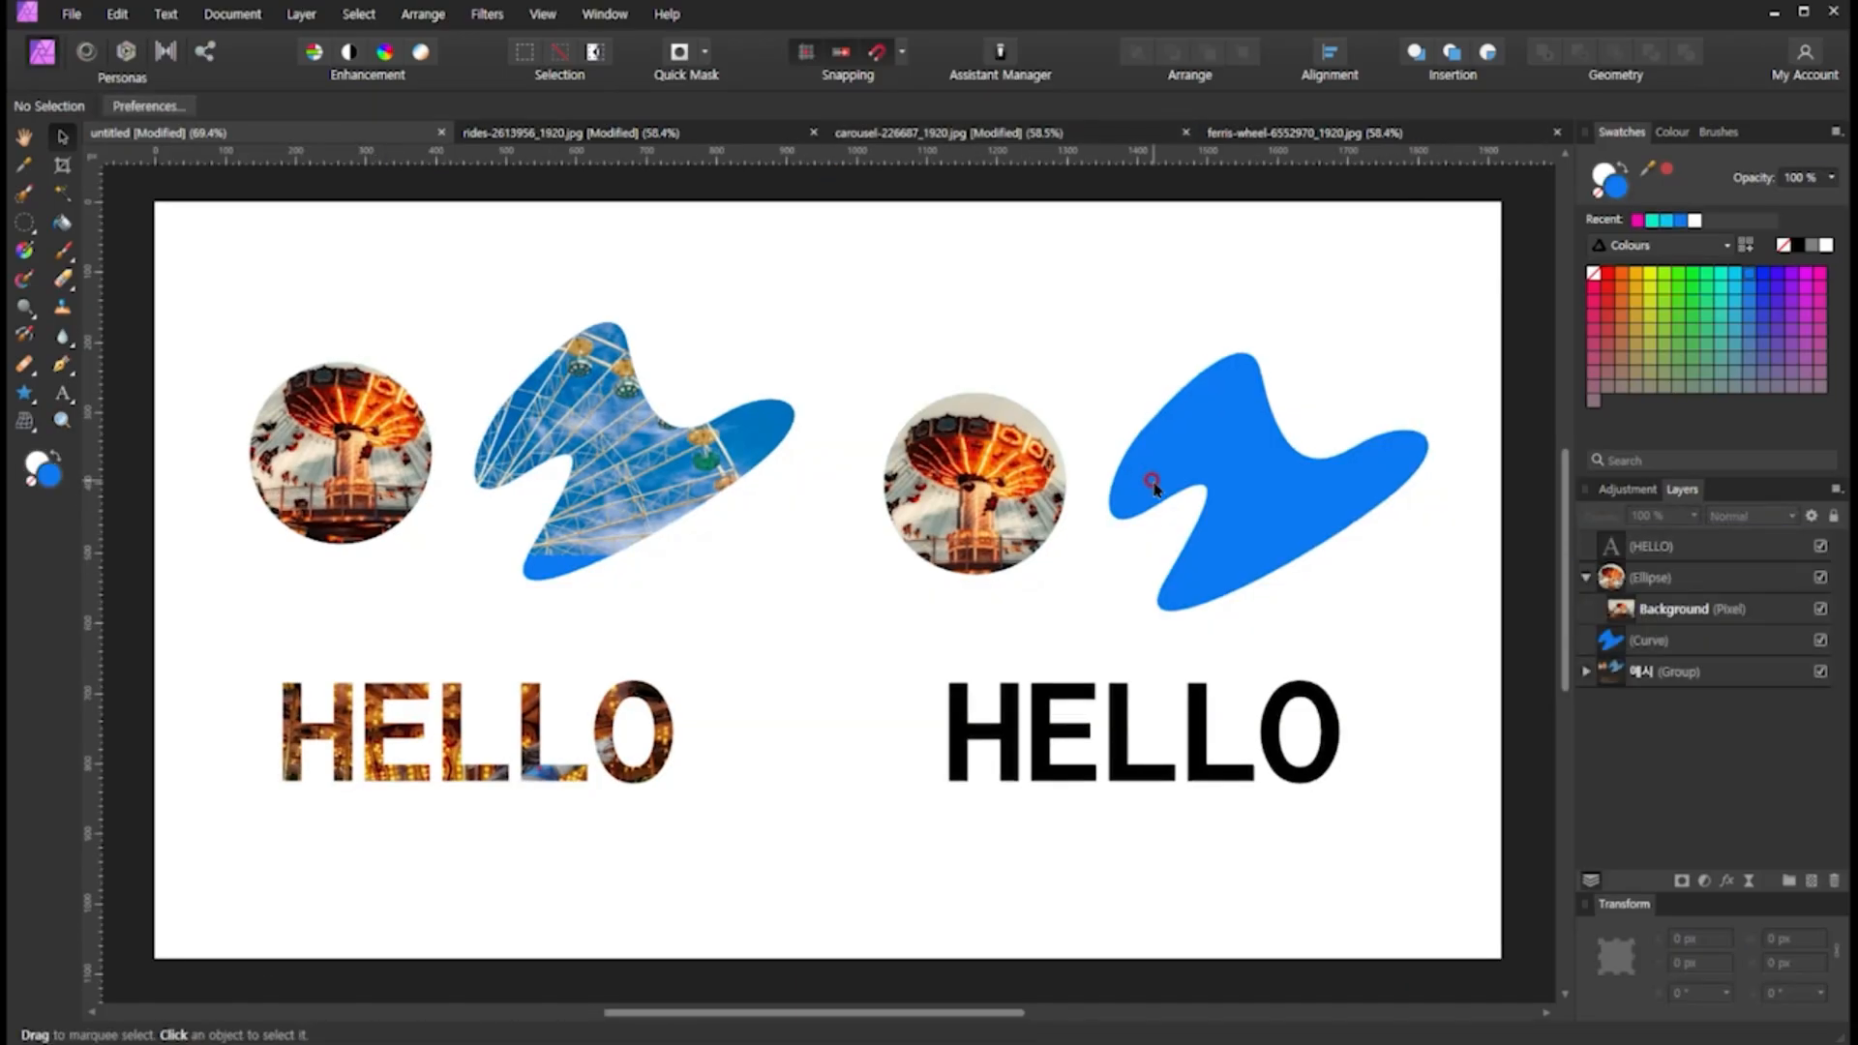
{"action": "key", "text": "ctrl+v"}
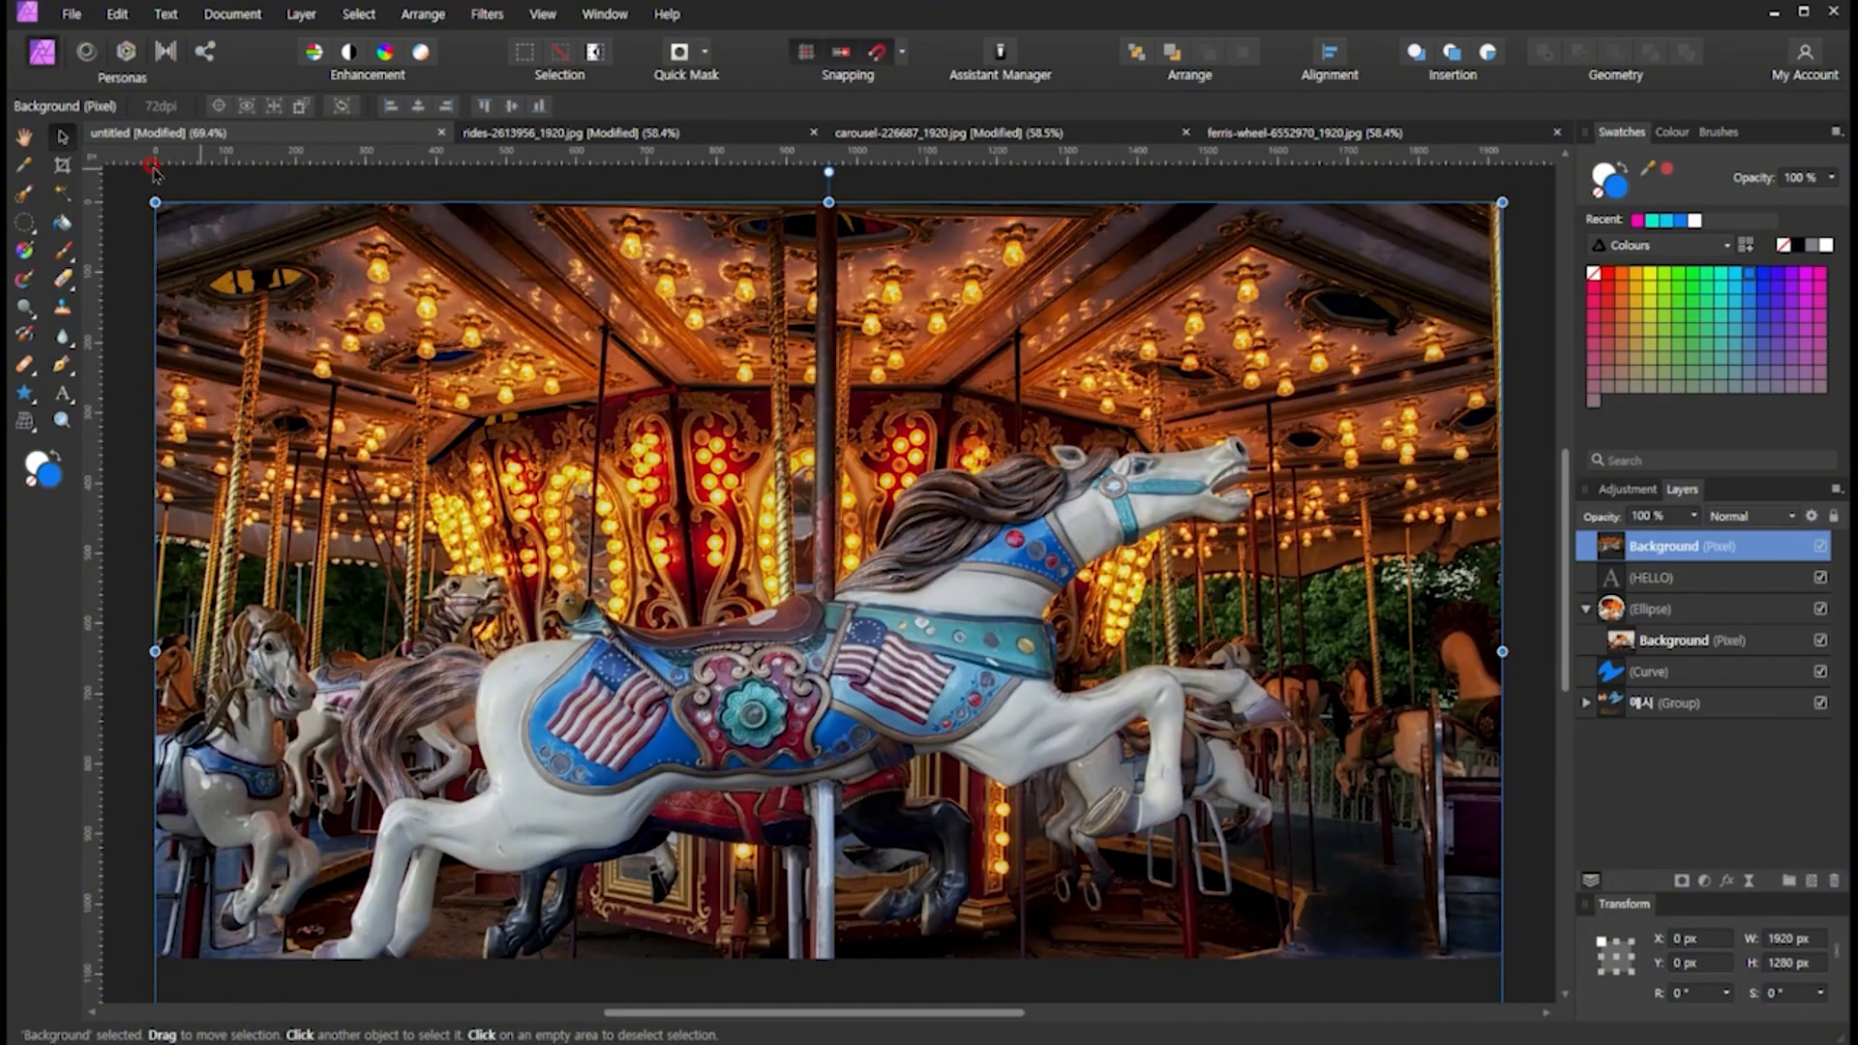
{"action": "left_click_drag", "start_coordinate": [155, 203], "coordinate": [1210, 869]}
{"action": "left_click_drag", "start_coordinate": [1289, 923], "coordinate": [1219, 631]}
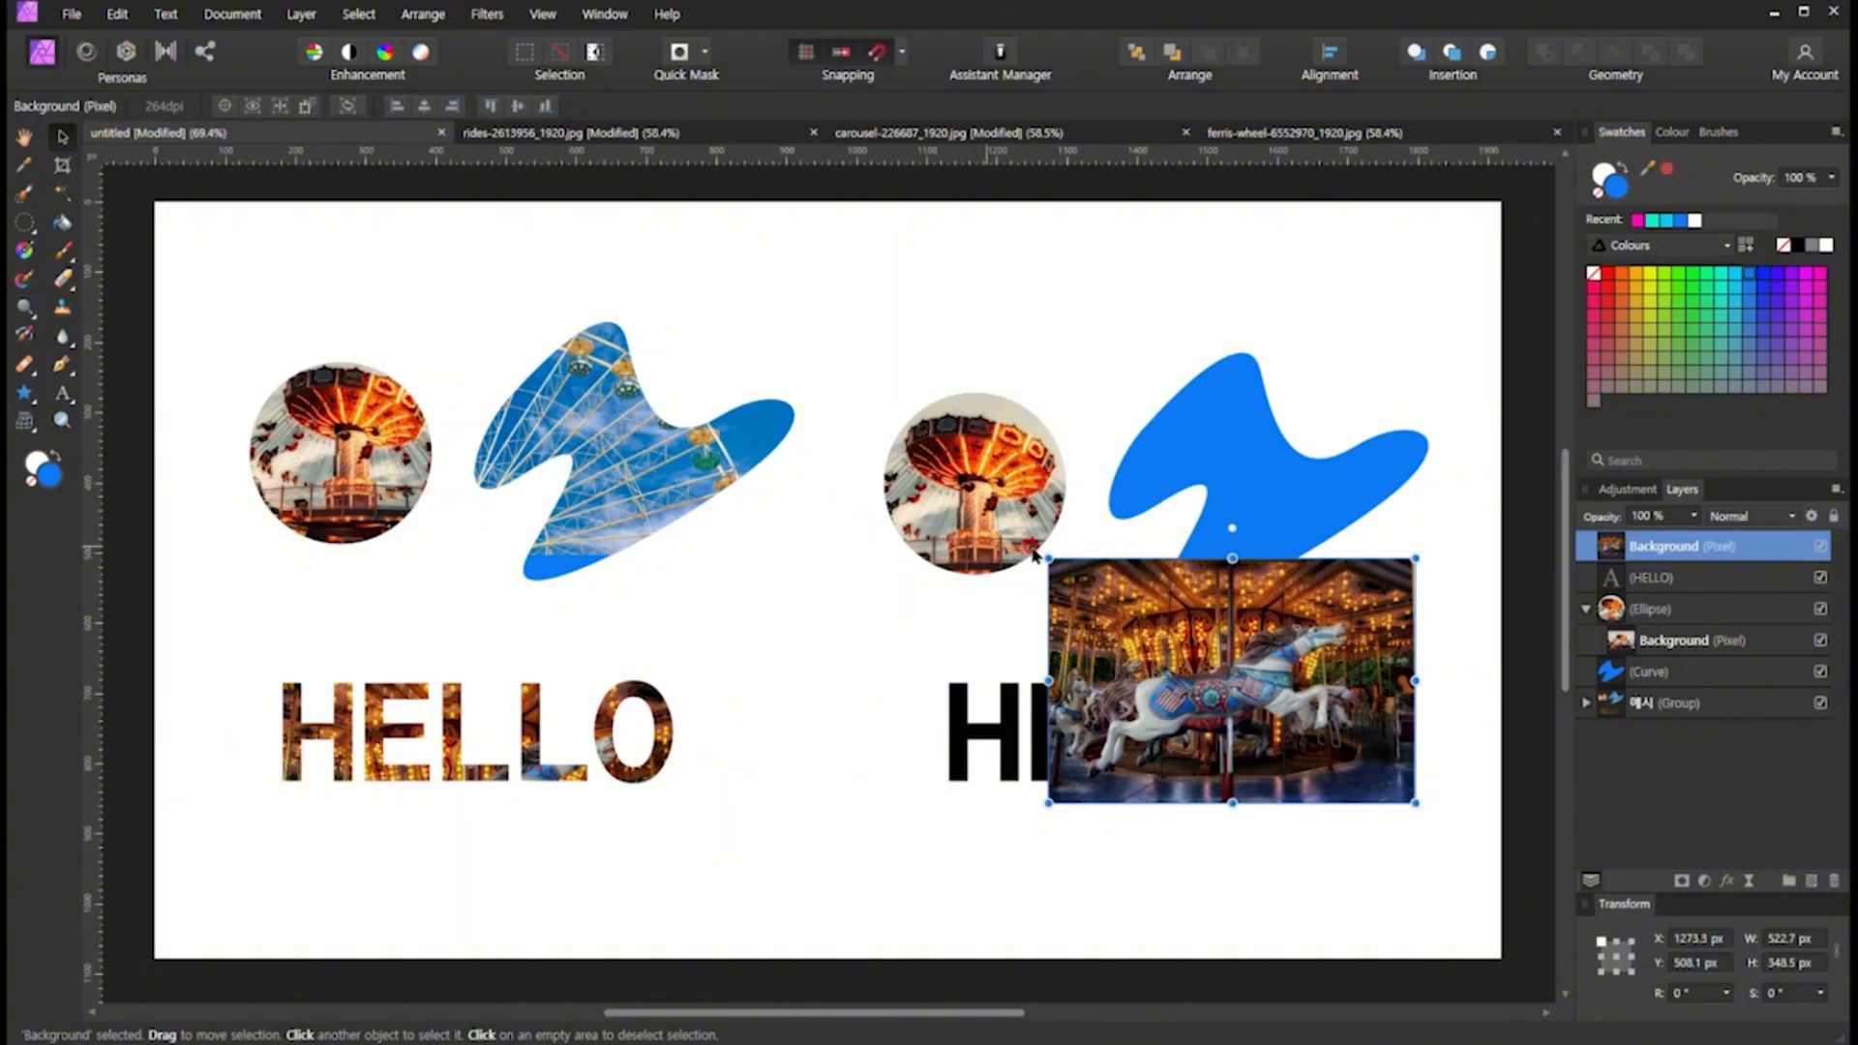
{"action": "left_click_drag", "start_coordinate": [1237, 726], "coordinate": [1256, 527]}
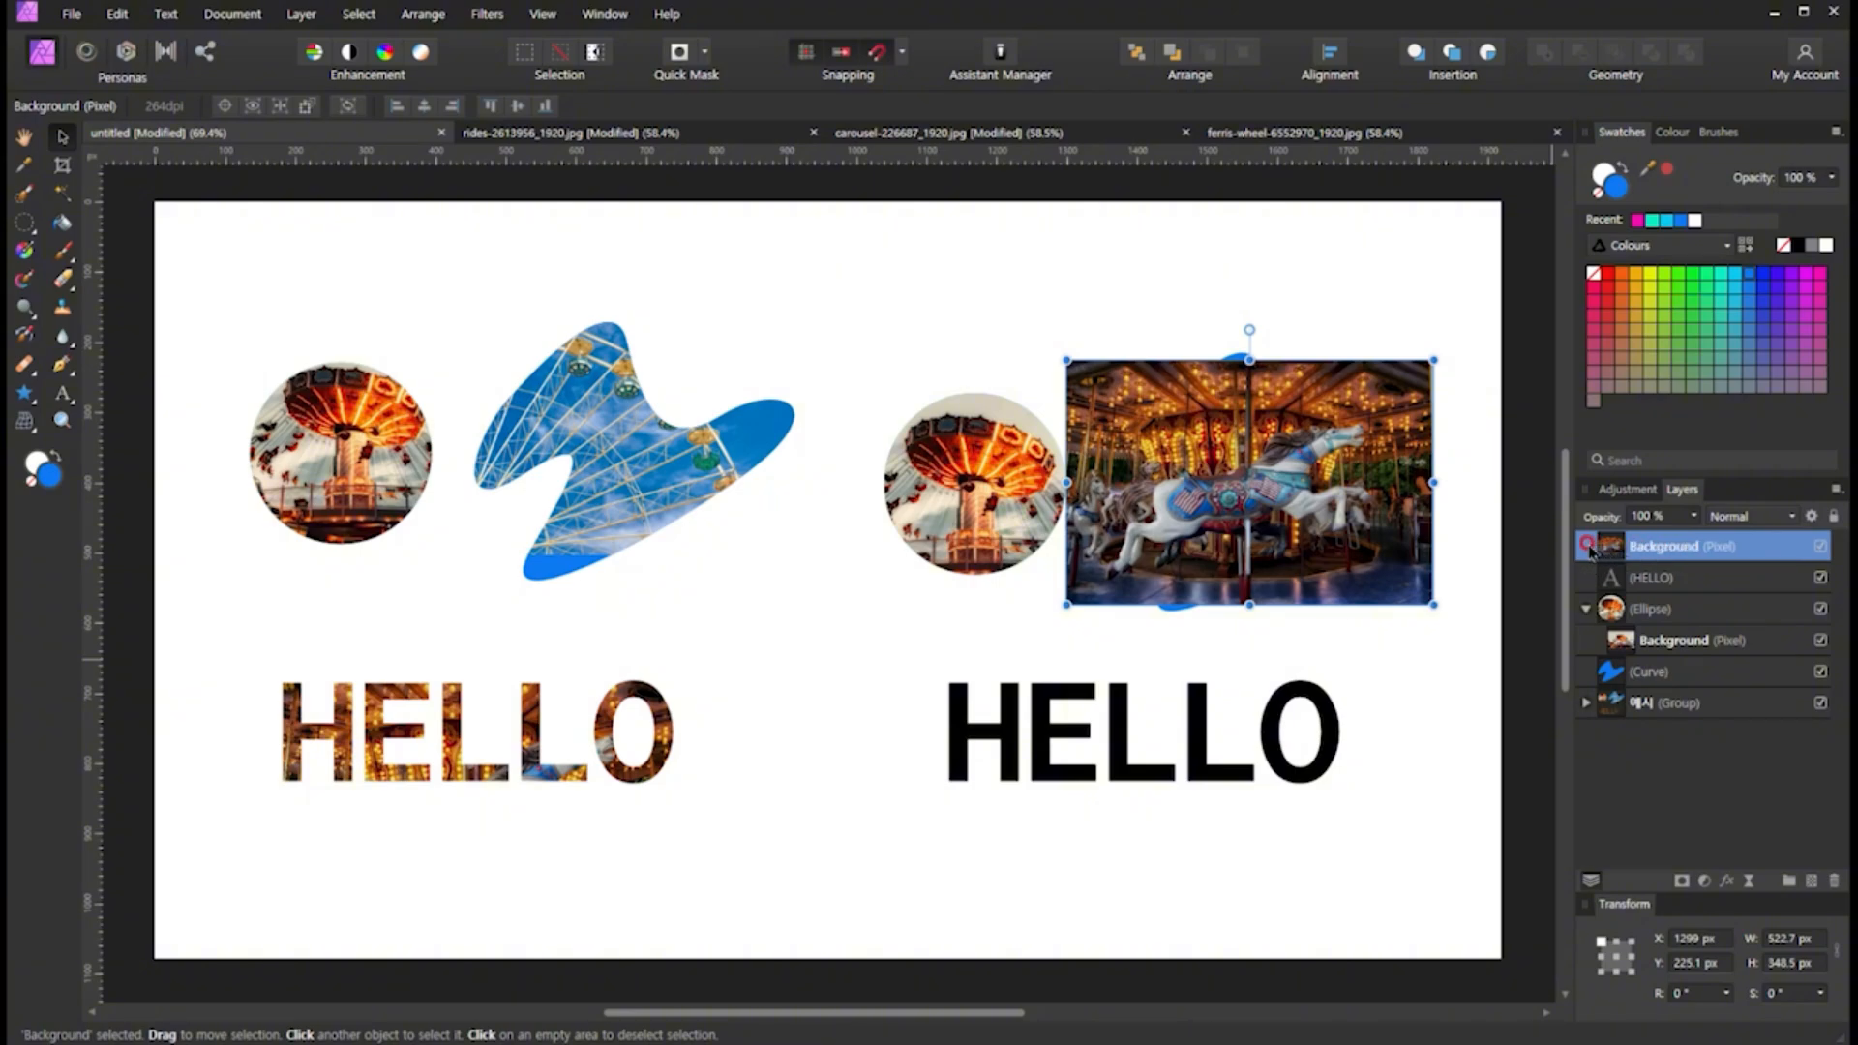
Nest the carousel photo layer inside the Curve layer to clip it to the blue shape, and expand the Curve layer
{"action": "left_click_drag", "start_coordinate": [1589, 550], "coordinate": [1647, 689]}
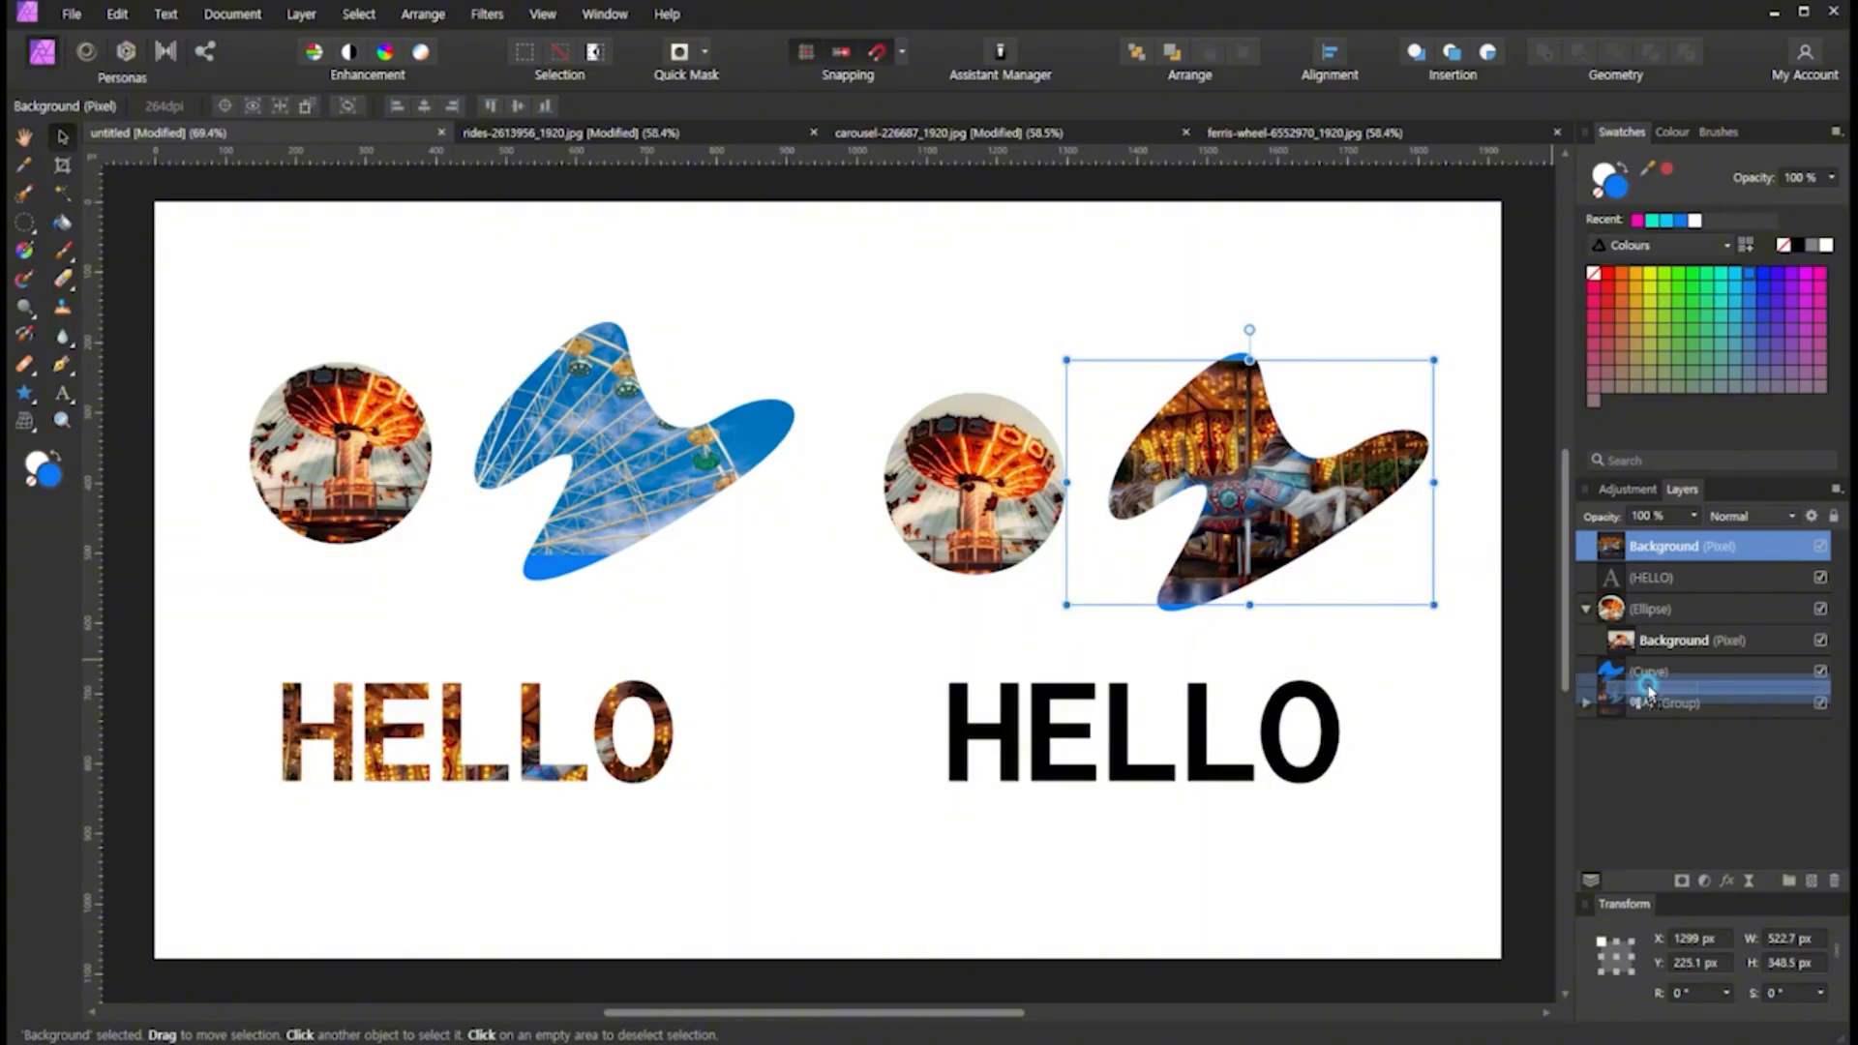
{"action": "left_click_drag", "start_coordinate": [1648, 688], "coordinate": [1650, 692]}
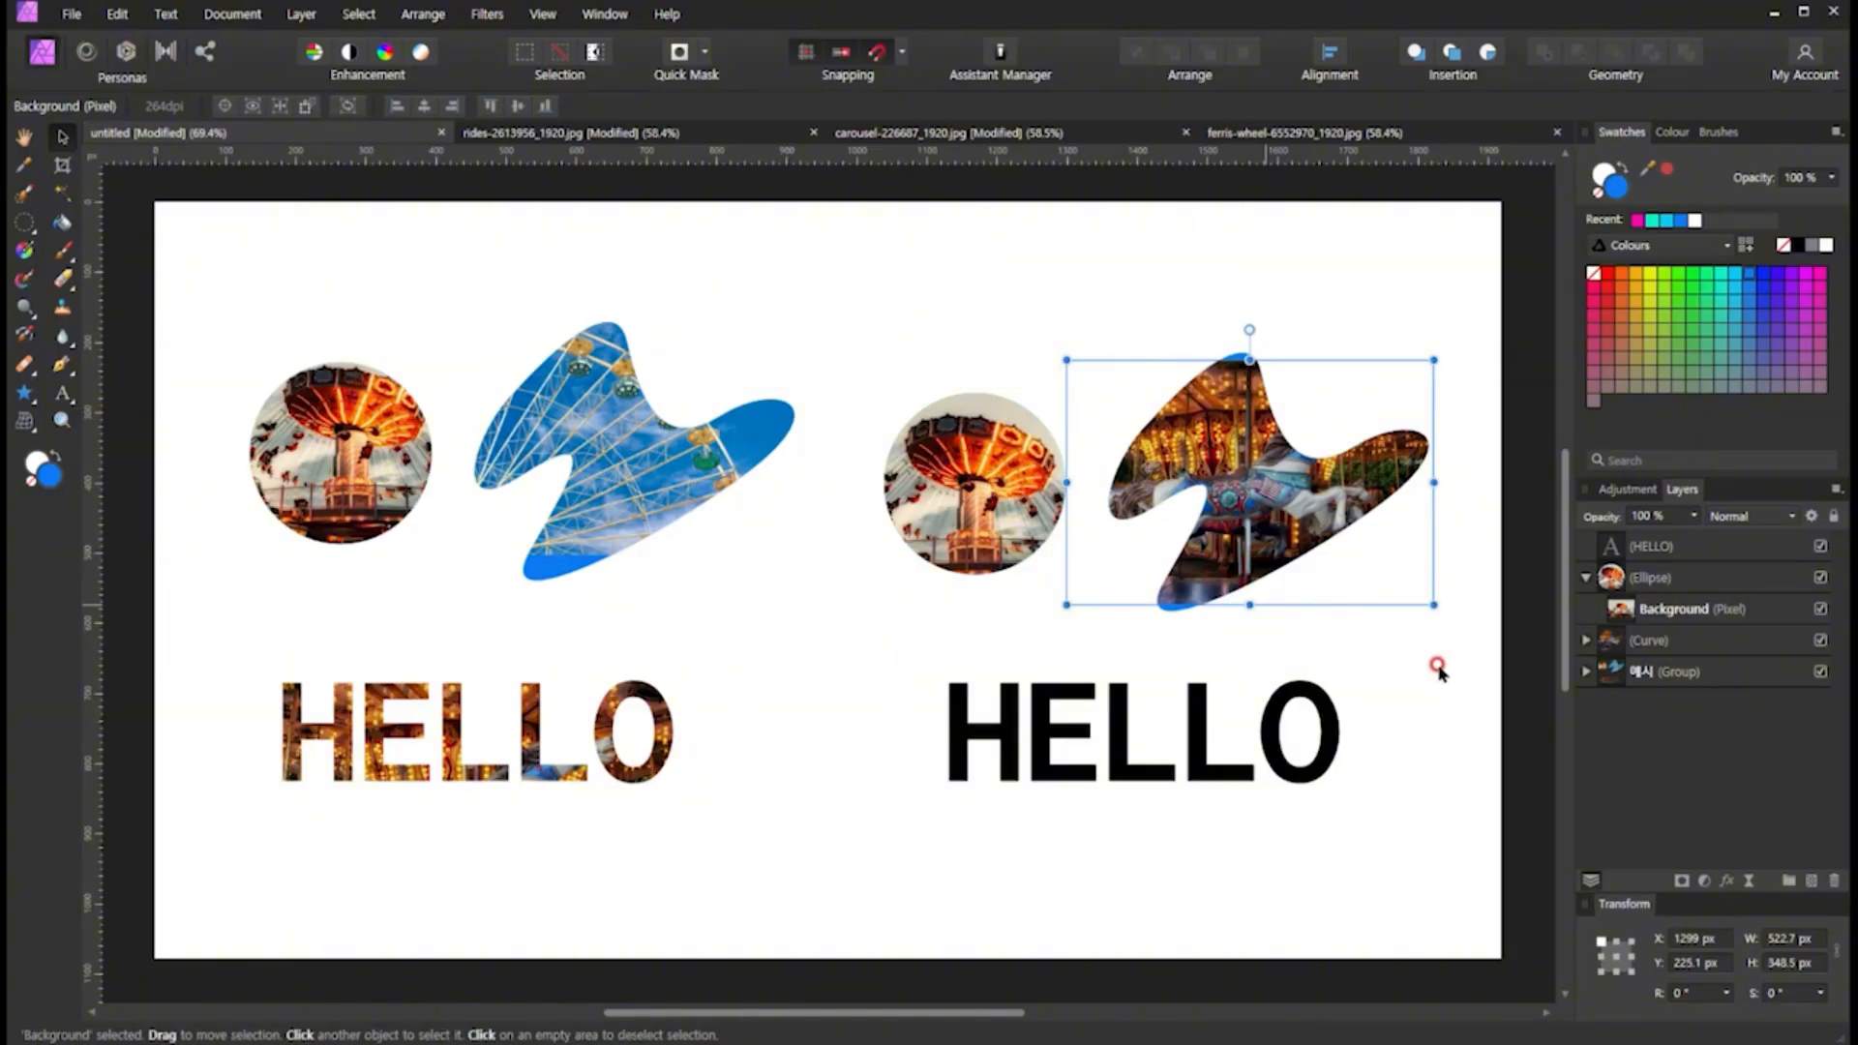
{"action": "left_click", "coordinate": [1618, 648]}
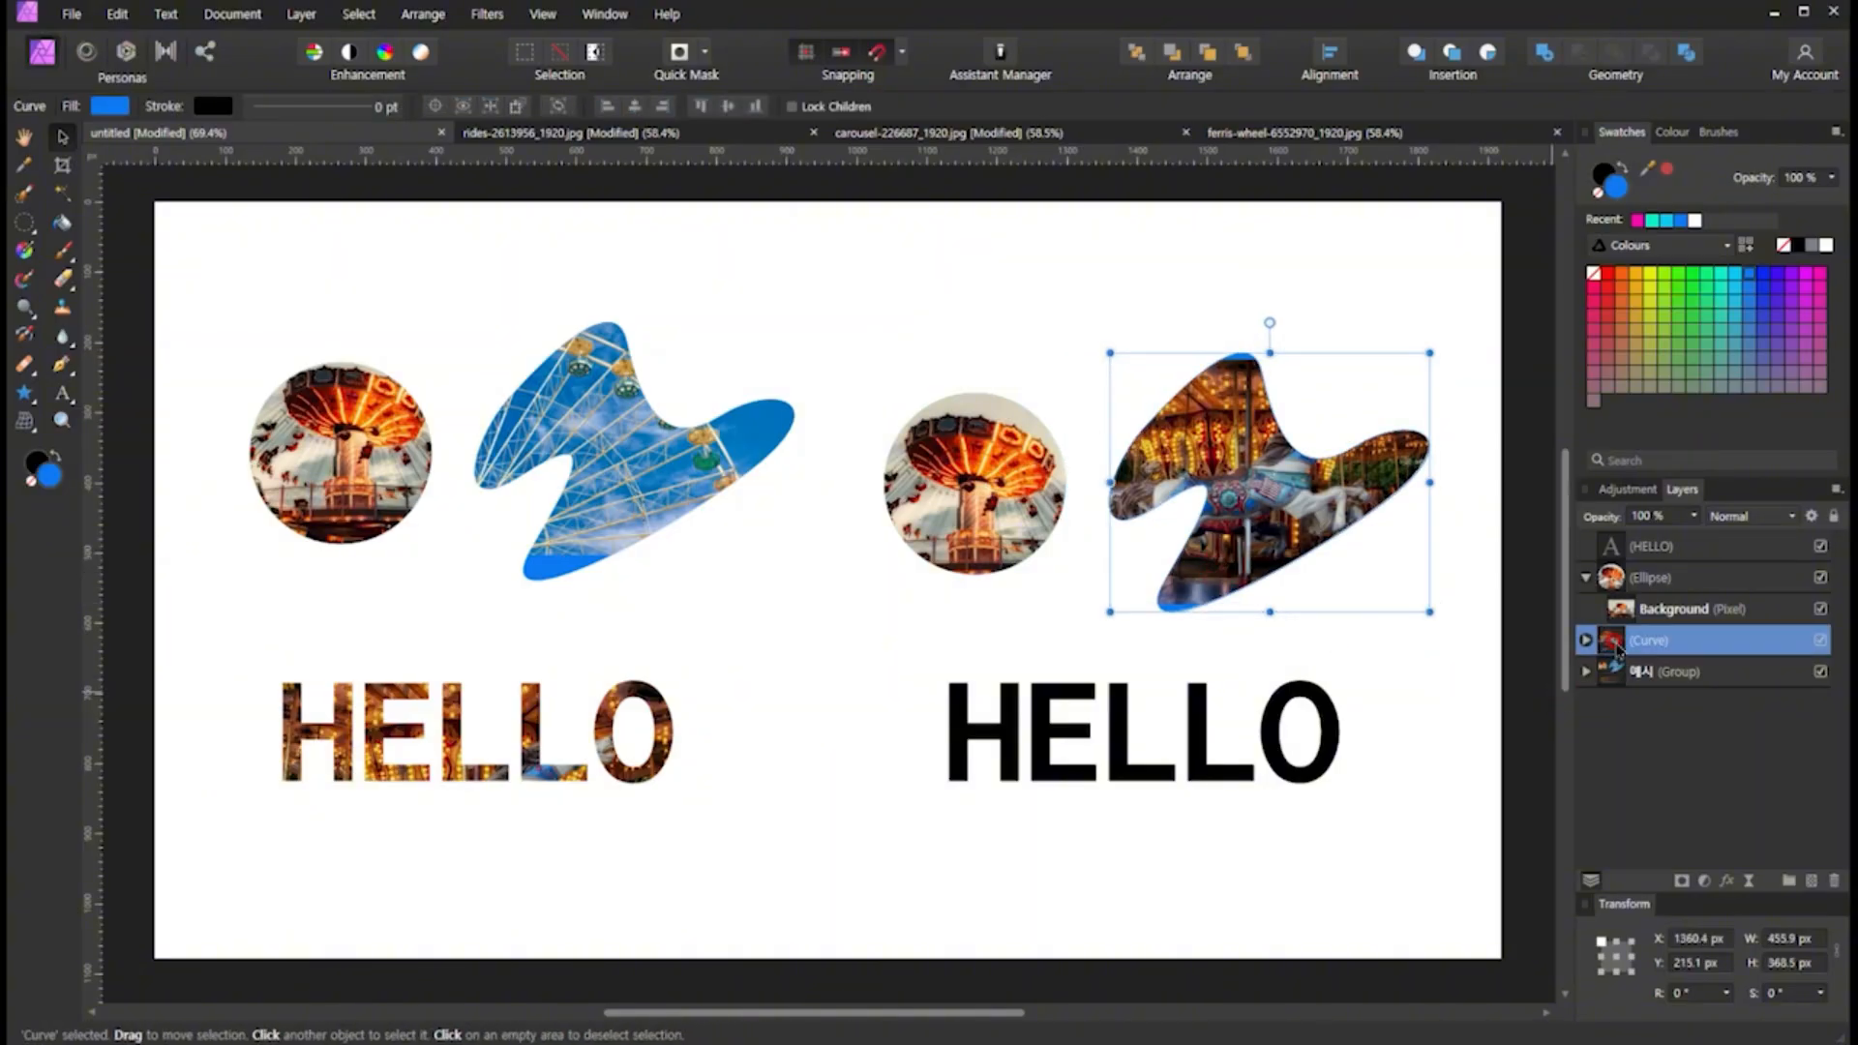
{"action": "left_click", "coordinate": [1585, 641]}
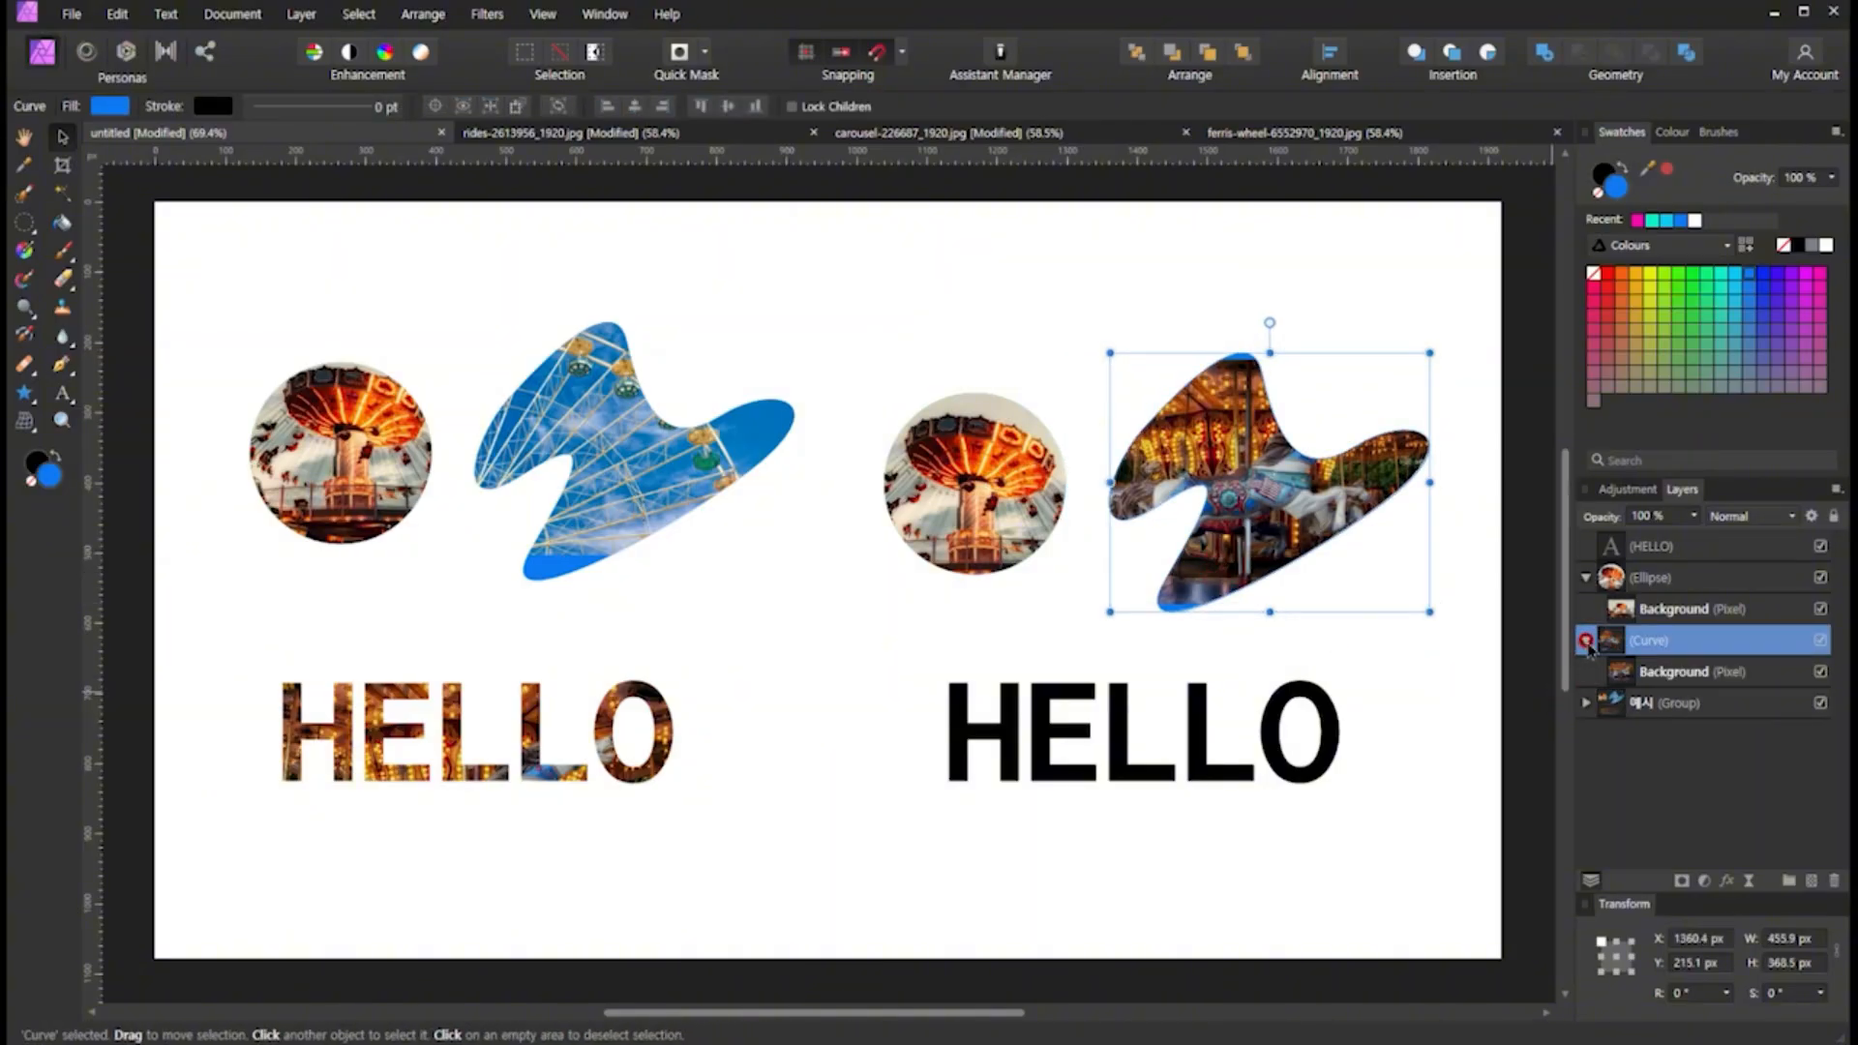
Enlarge the nested carousel photo to about 692 × 461 px and place it at about X 1204, Y 147 px to fill the curve
{"action": "left_click", "coordinate": [1622, 672]}
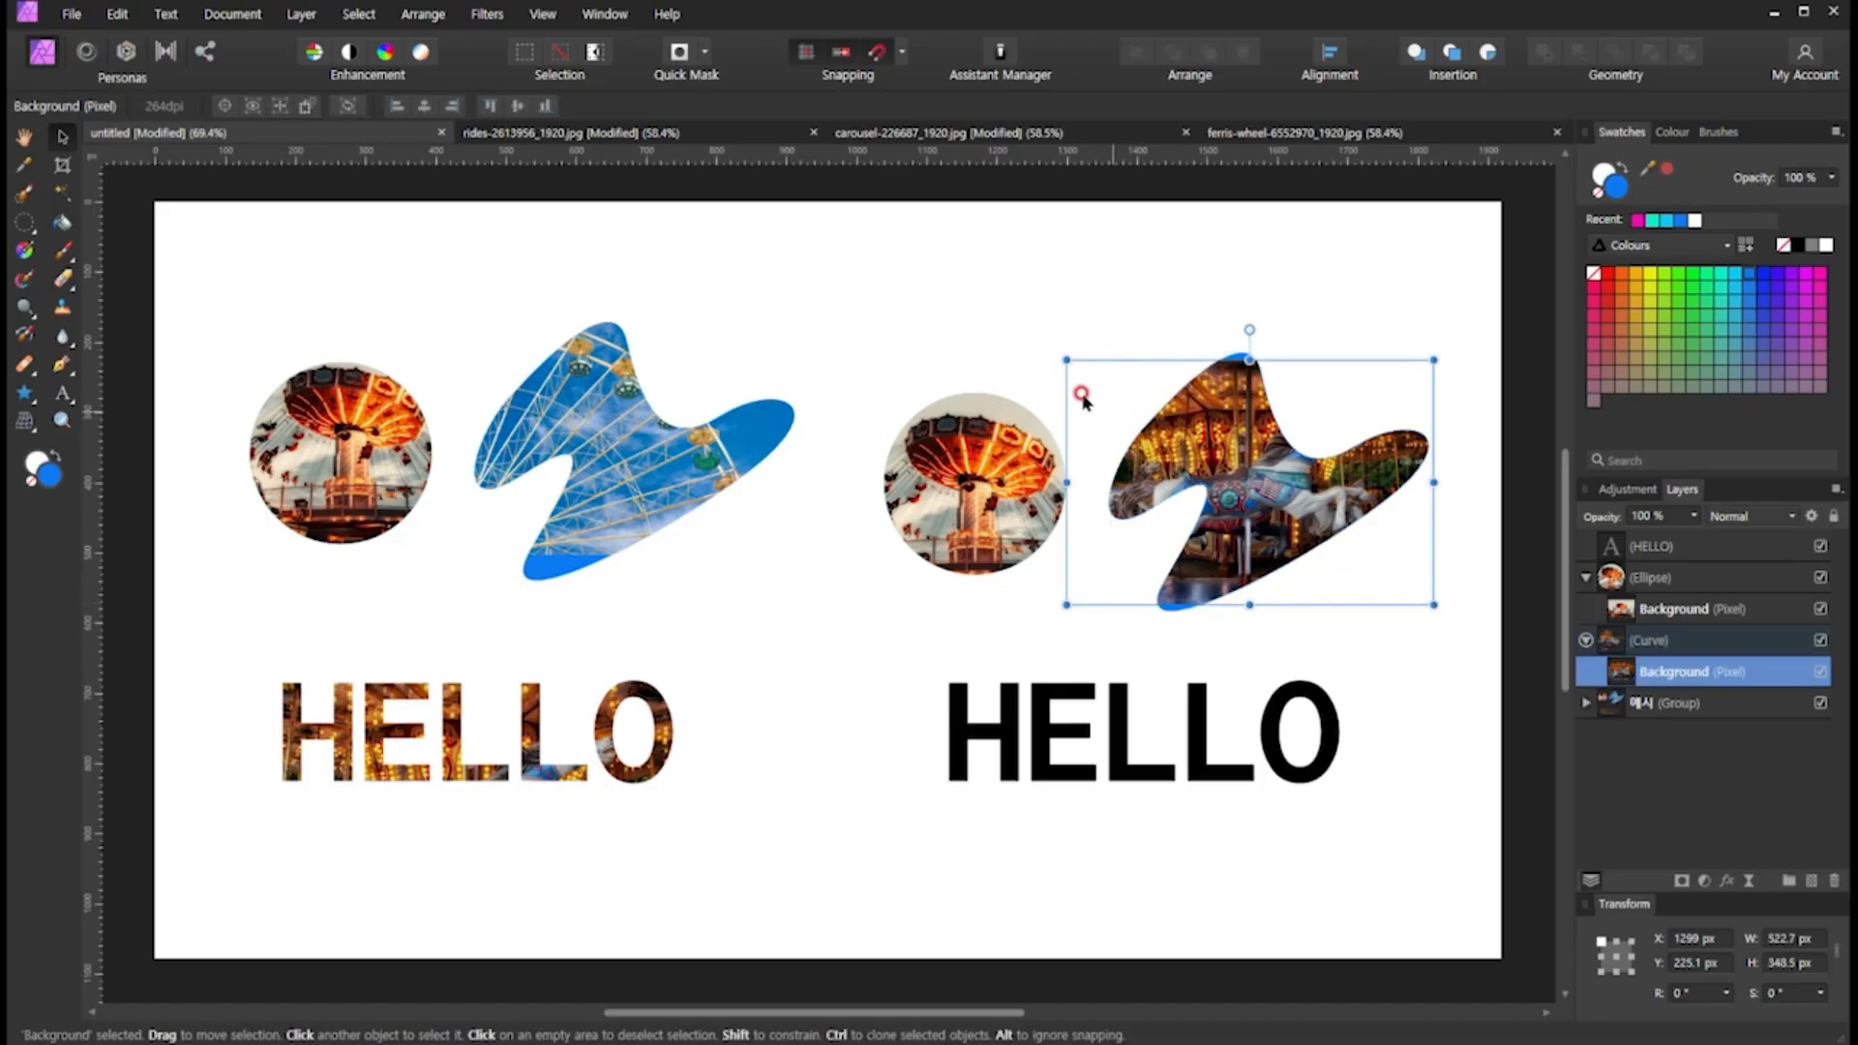
{"action": "left_click_drag", "start_coordinate": [1067, 360], "coordinate": [1045, 346]}
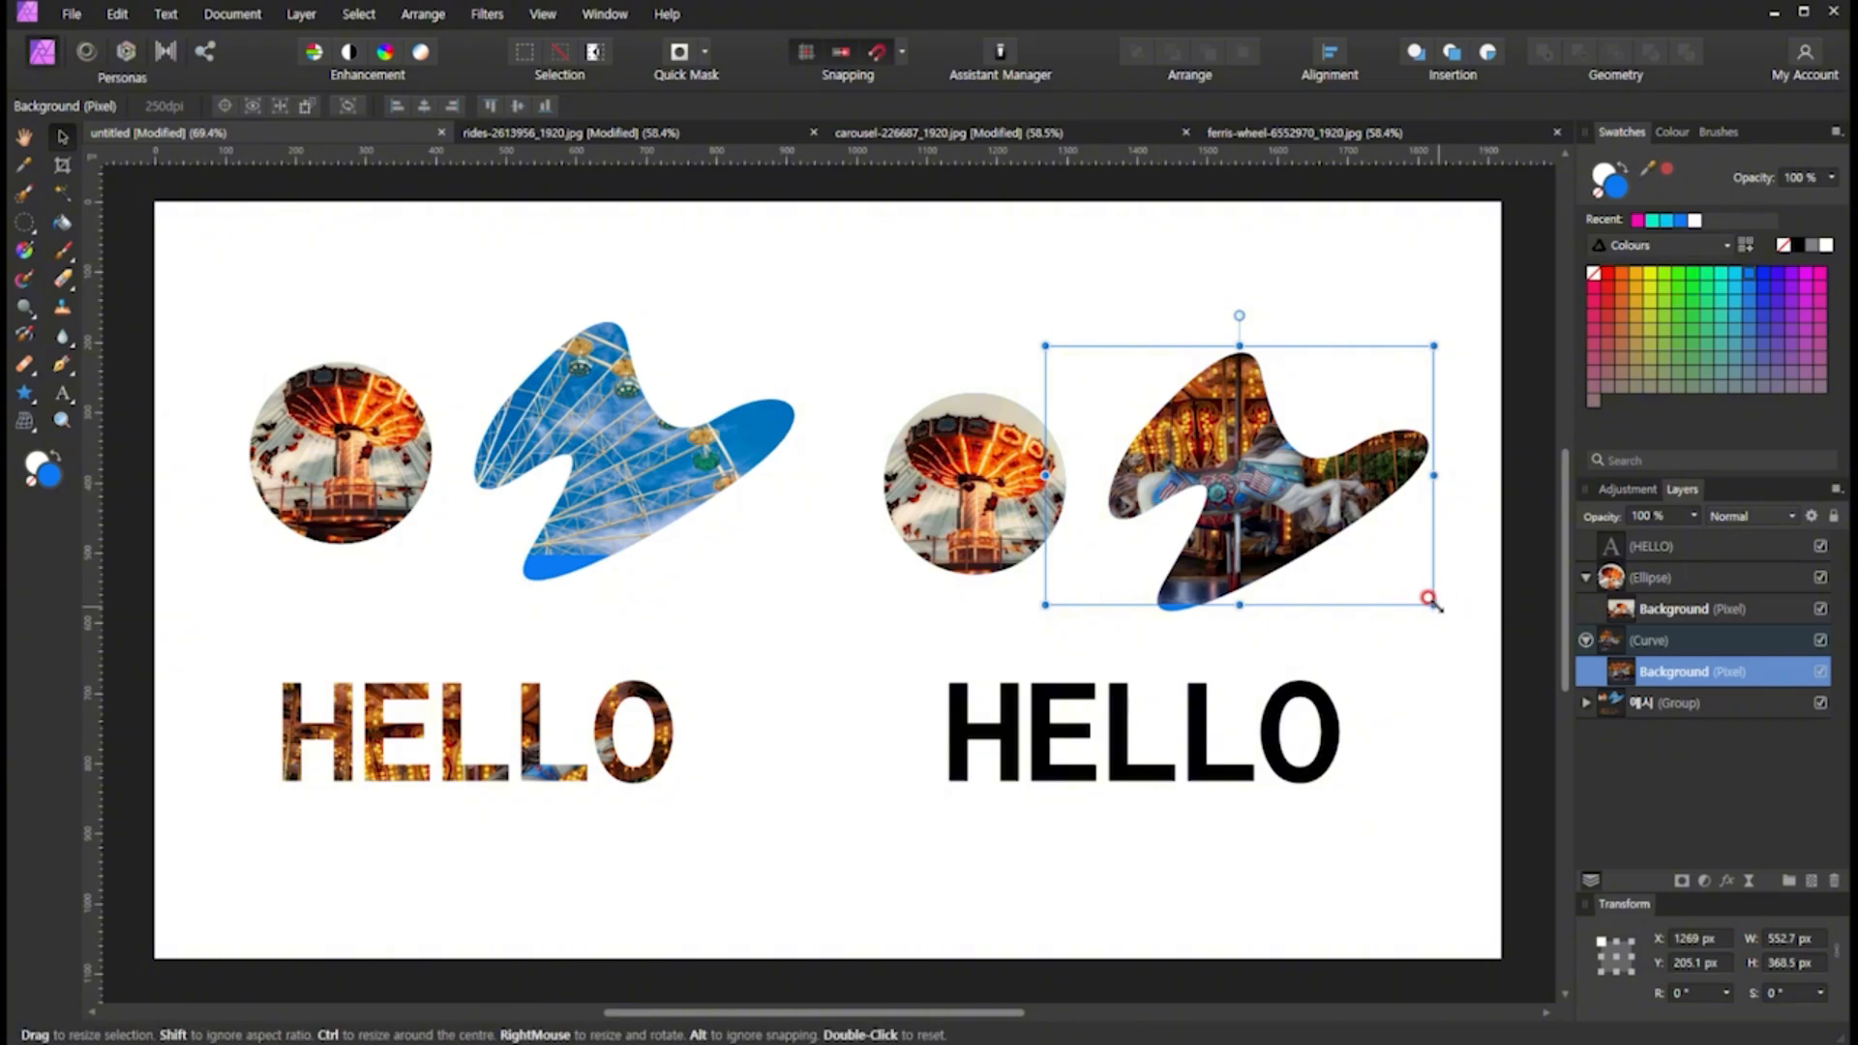
{"action": "mouse_move", "coordinate": [1433, 605]}
{"action": "left_mouse_down"}
{"action": "mouse_move", "coordinate": [1461, 623]}
{"action": "mouse_move", "coordinate": [1410, 568]}
{"action": "mouse_move", "coordinate": [1377, 584]}
{"action": "mouse_move", "coordinate": [1326, 572]}
{"action": "mouse_move", "coordinate": [1431, 585]}
{"action": "left_mouse_up"}
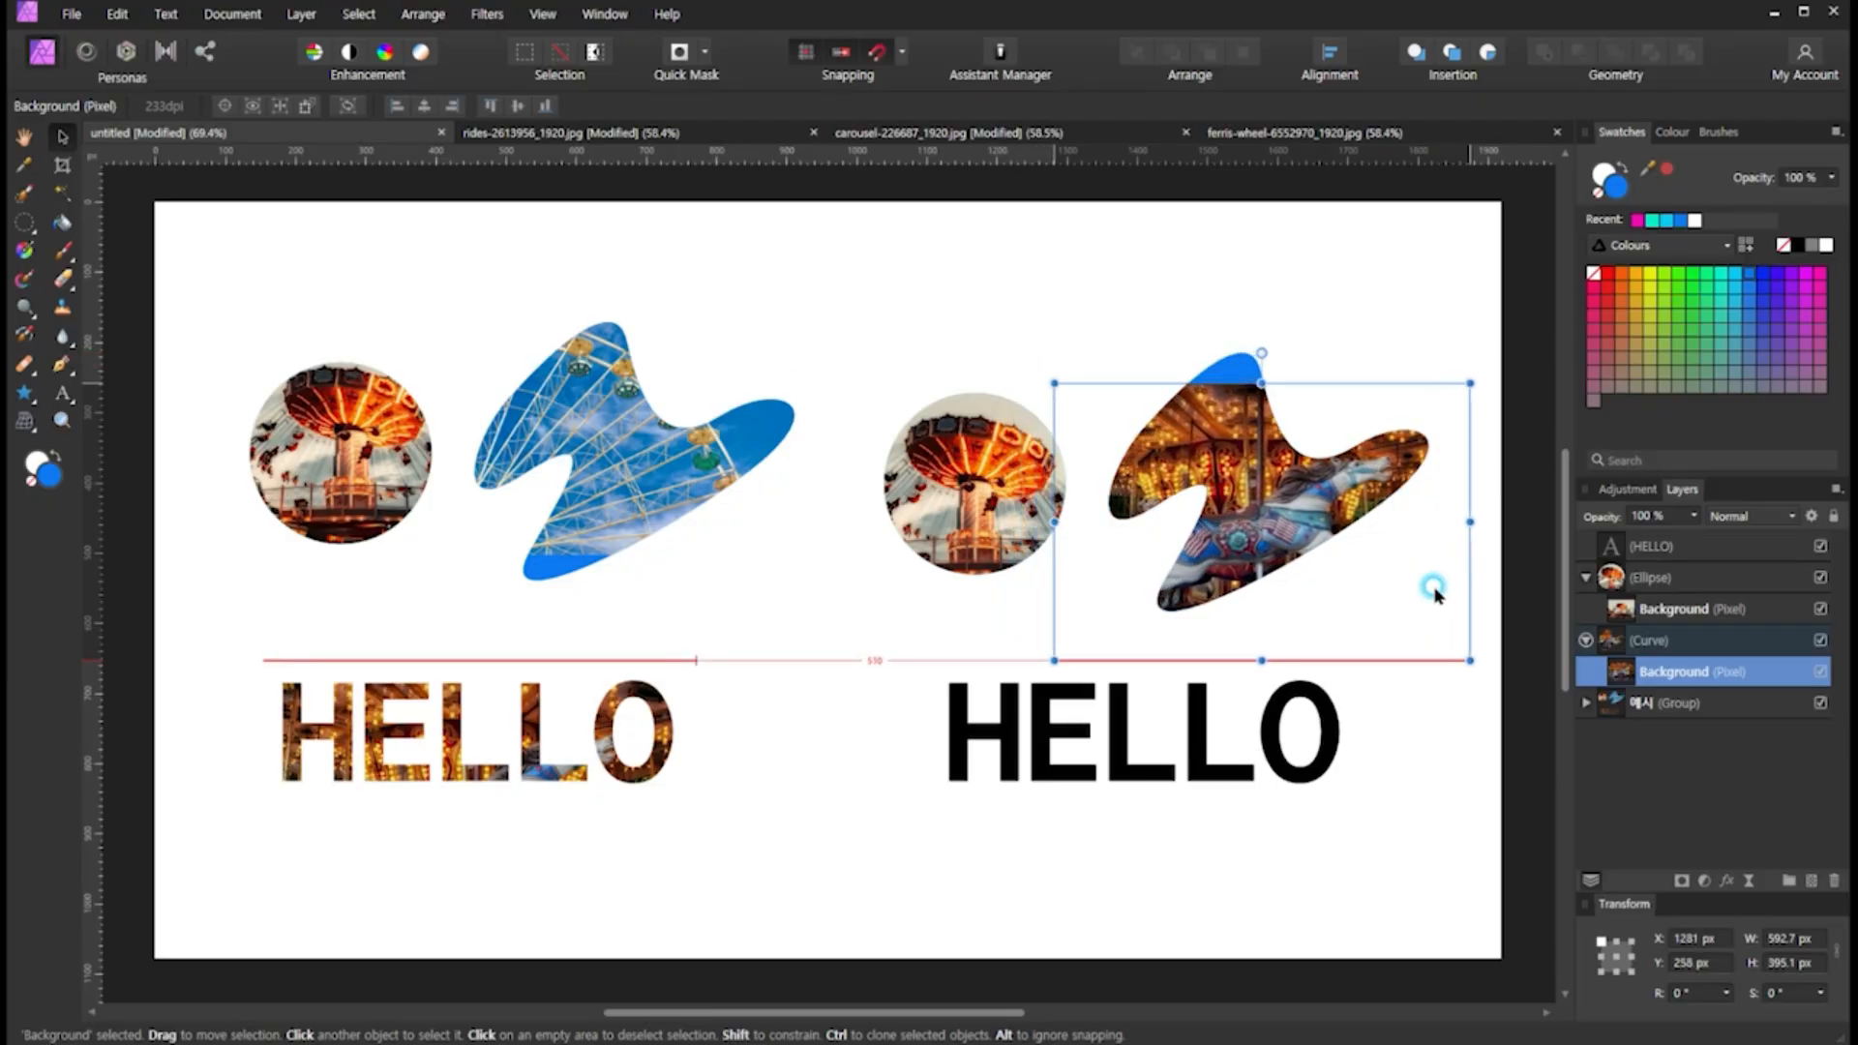
{"action": "left_click_drag", "start_coordinate": [1047, 384], "coordinate": [979, 331]}
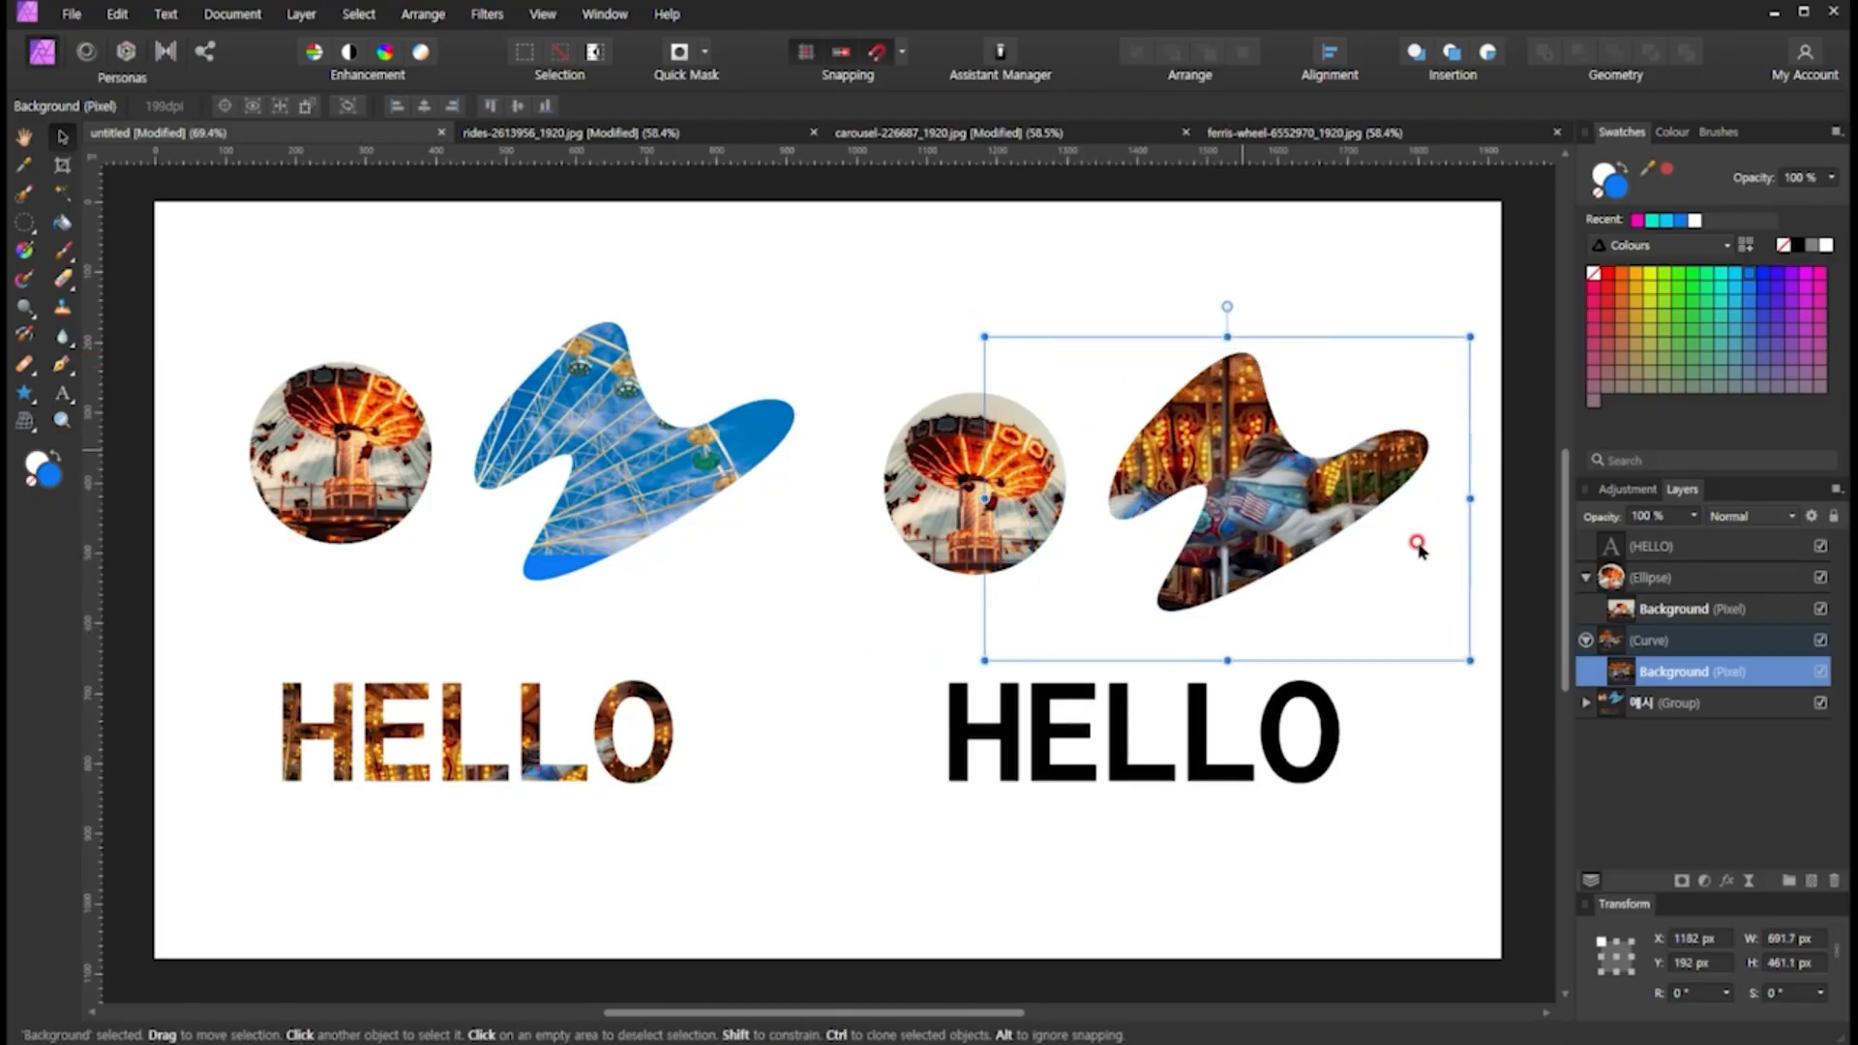
{"action": "mouse_move", "coordinate": [1414, 539]}
{"action": "left_mouse_down"}
{"action": "mouse_move", "coordinate": [1356, 560]}
{"action": "mouse_move", "coordinate": [1427, 571]}
{"action": "left_mouse_up"}
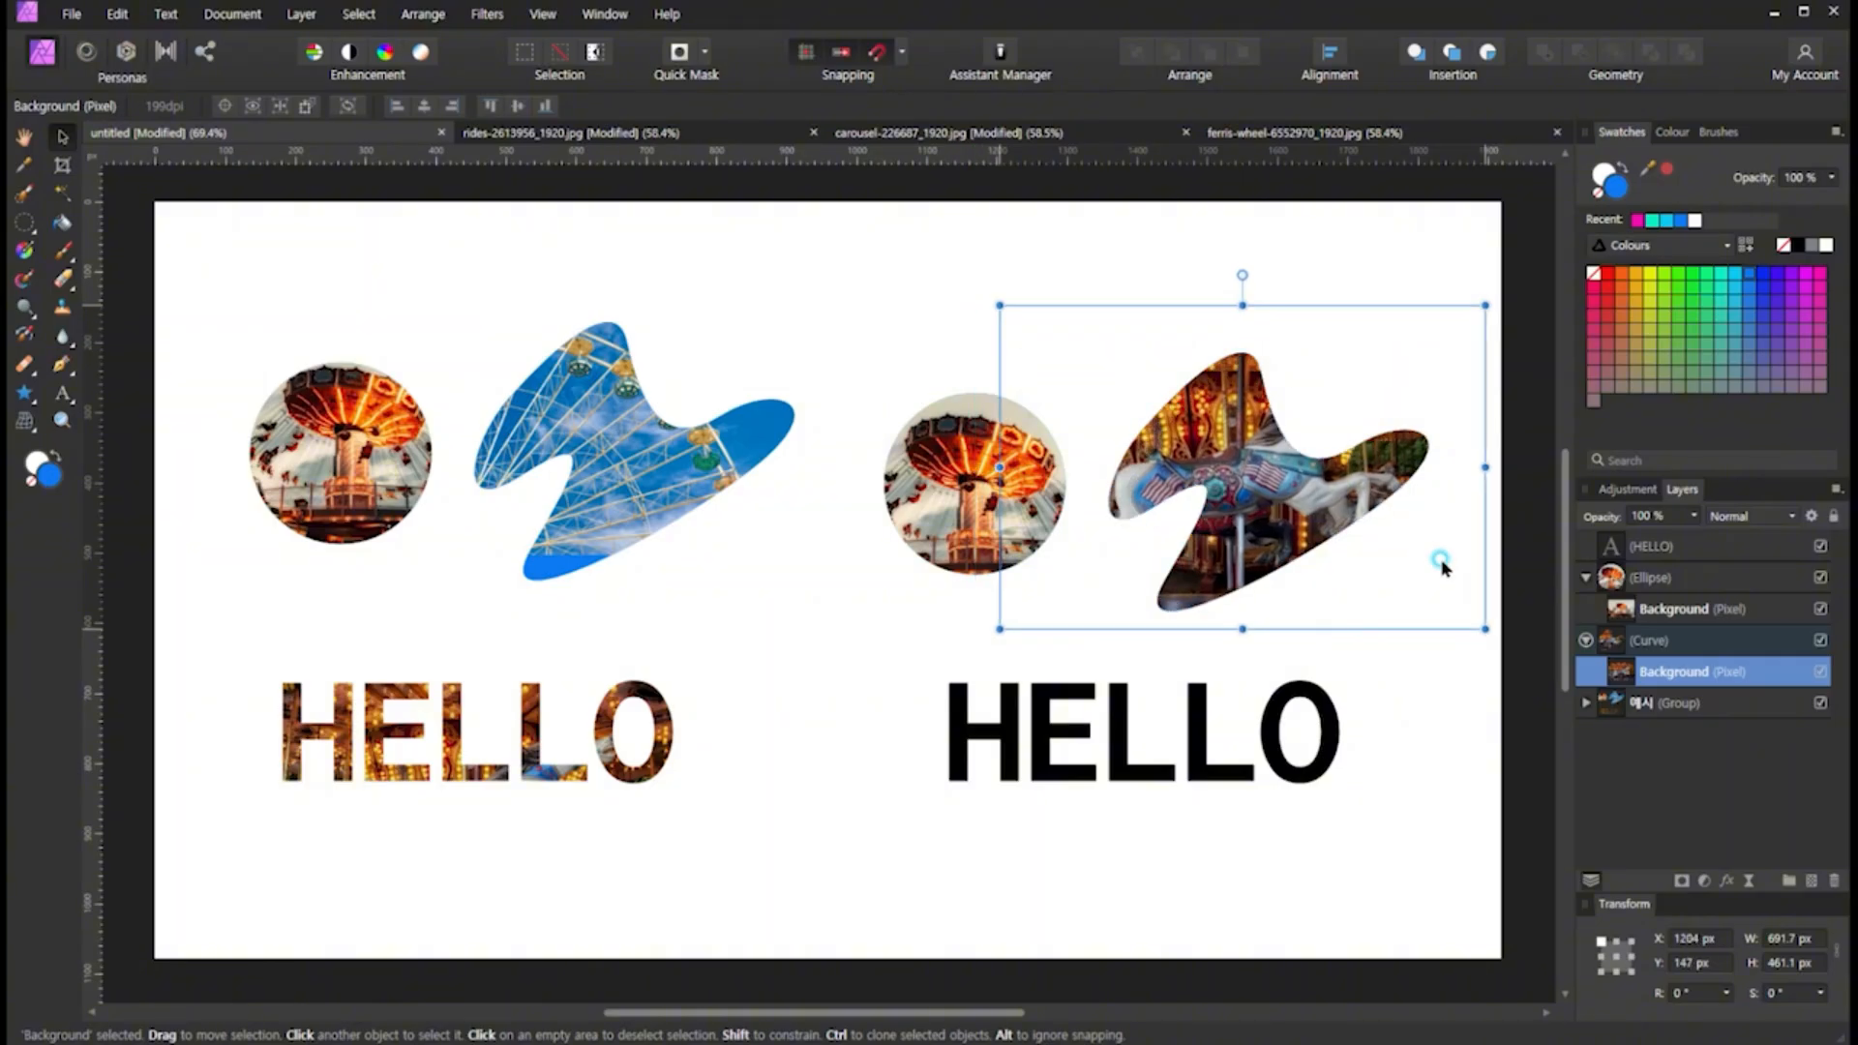
{"action": "left_click", "coordinate": [1366, 754]}
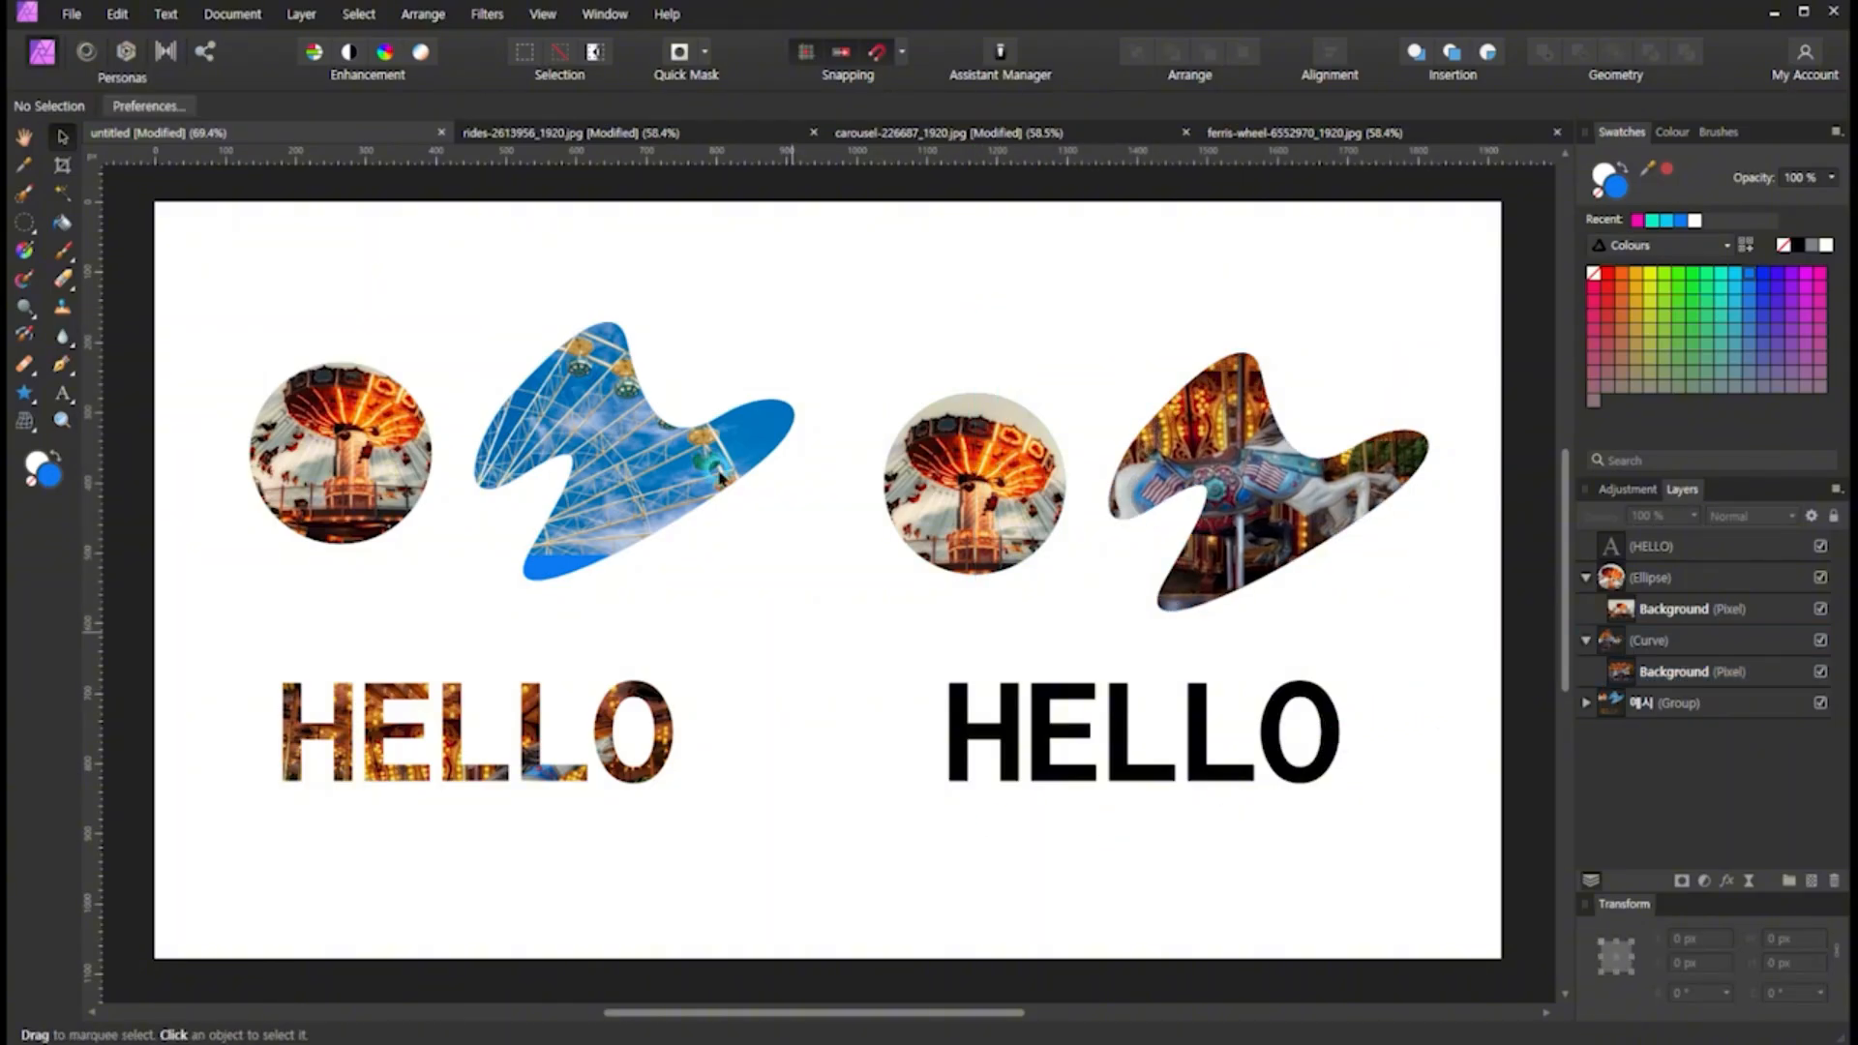
Replace the letters LL in the black HELLO text with SD
{"action": "left_click", "coordinate": [1334, 741]}
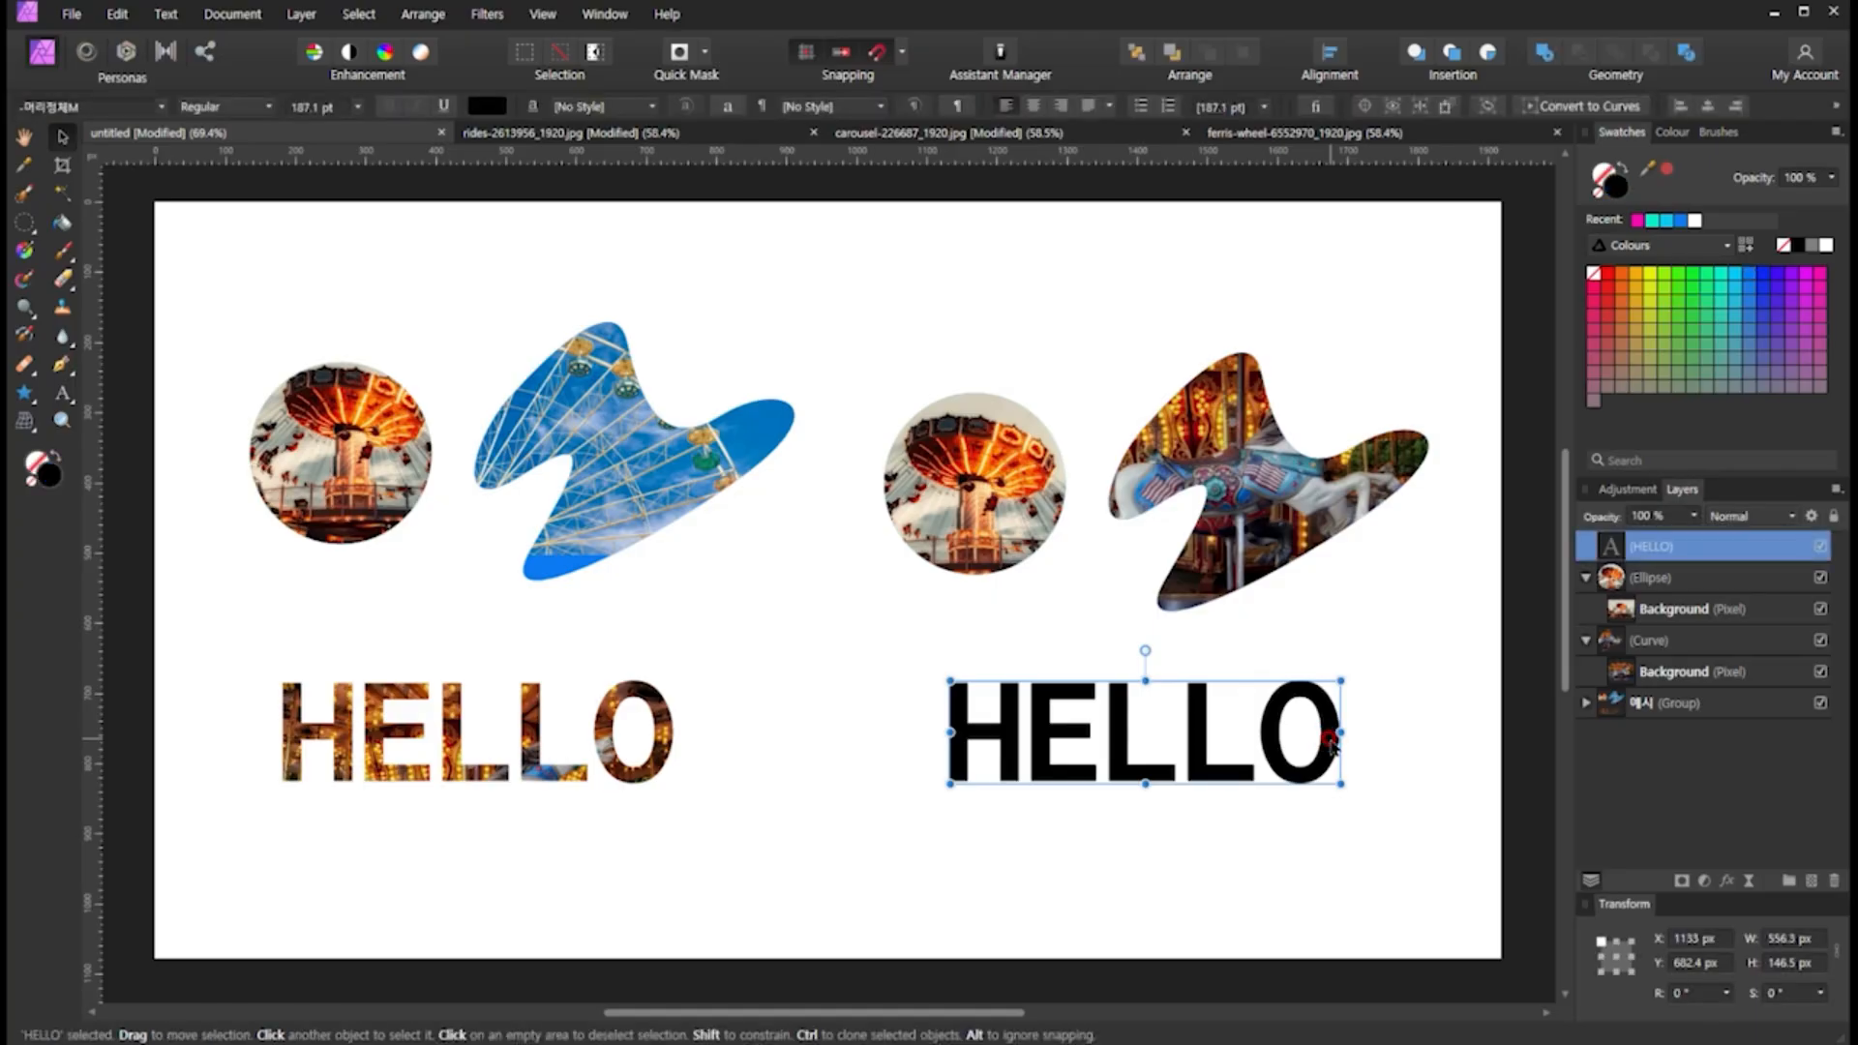
{"action": "double_click", "coordinate": [1182, 743]}
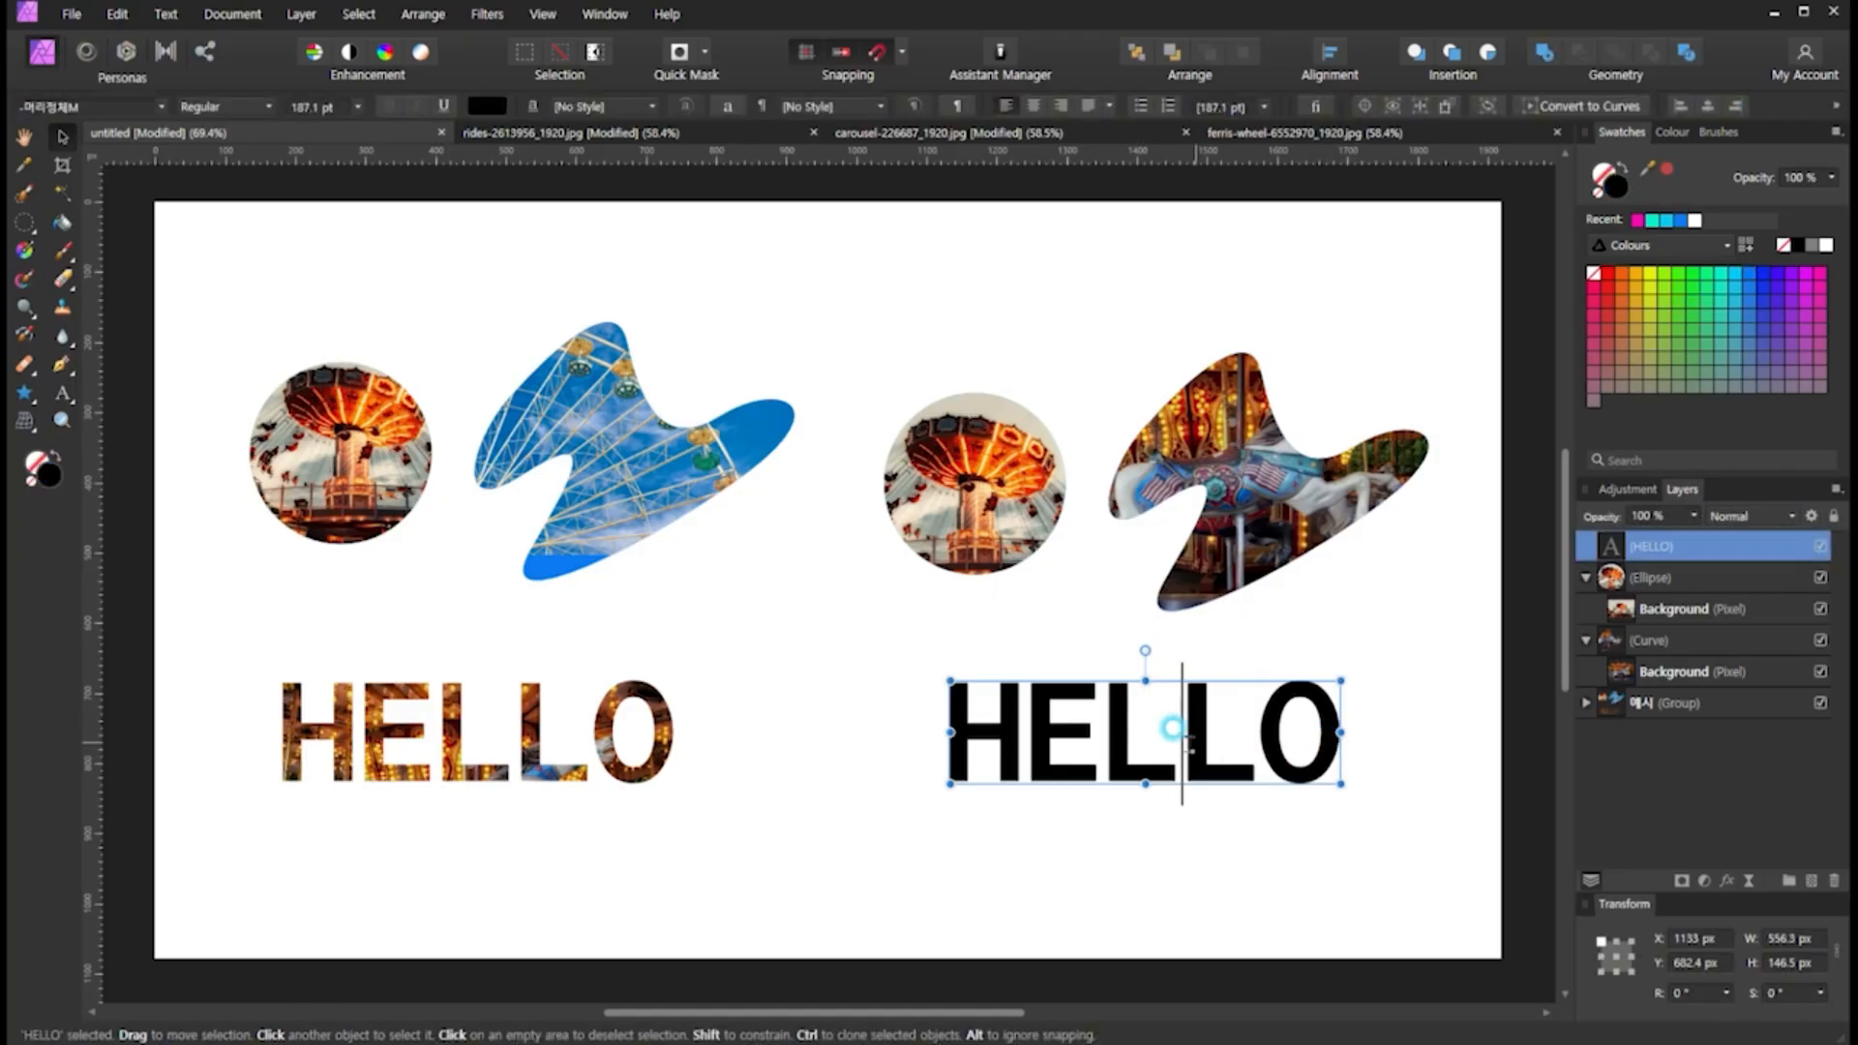
{"action": "left_click", "coordinate": [1012, 738]}
{"action": "left_click", "coordinate": [1095, 742]}
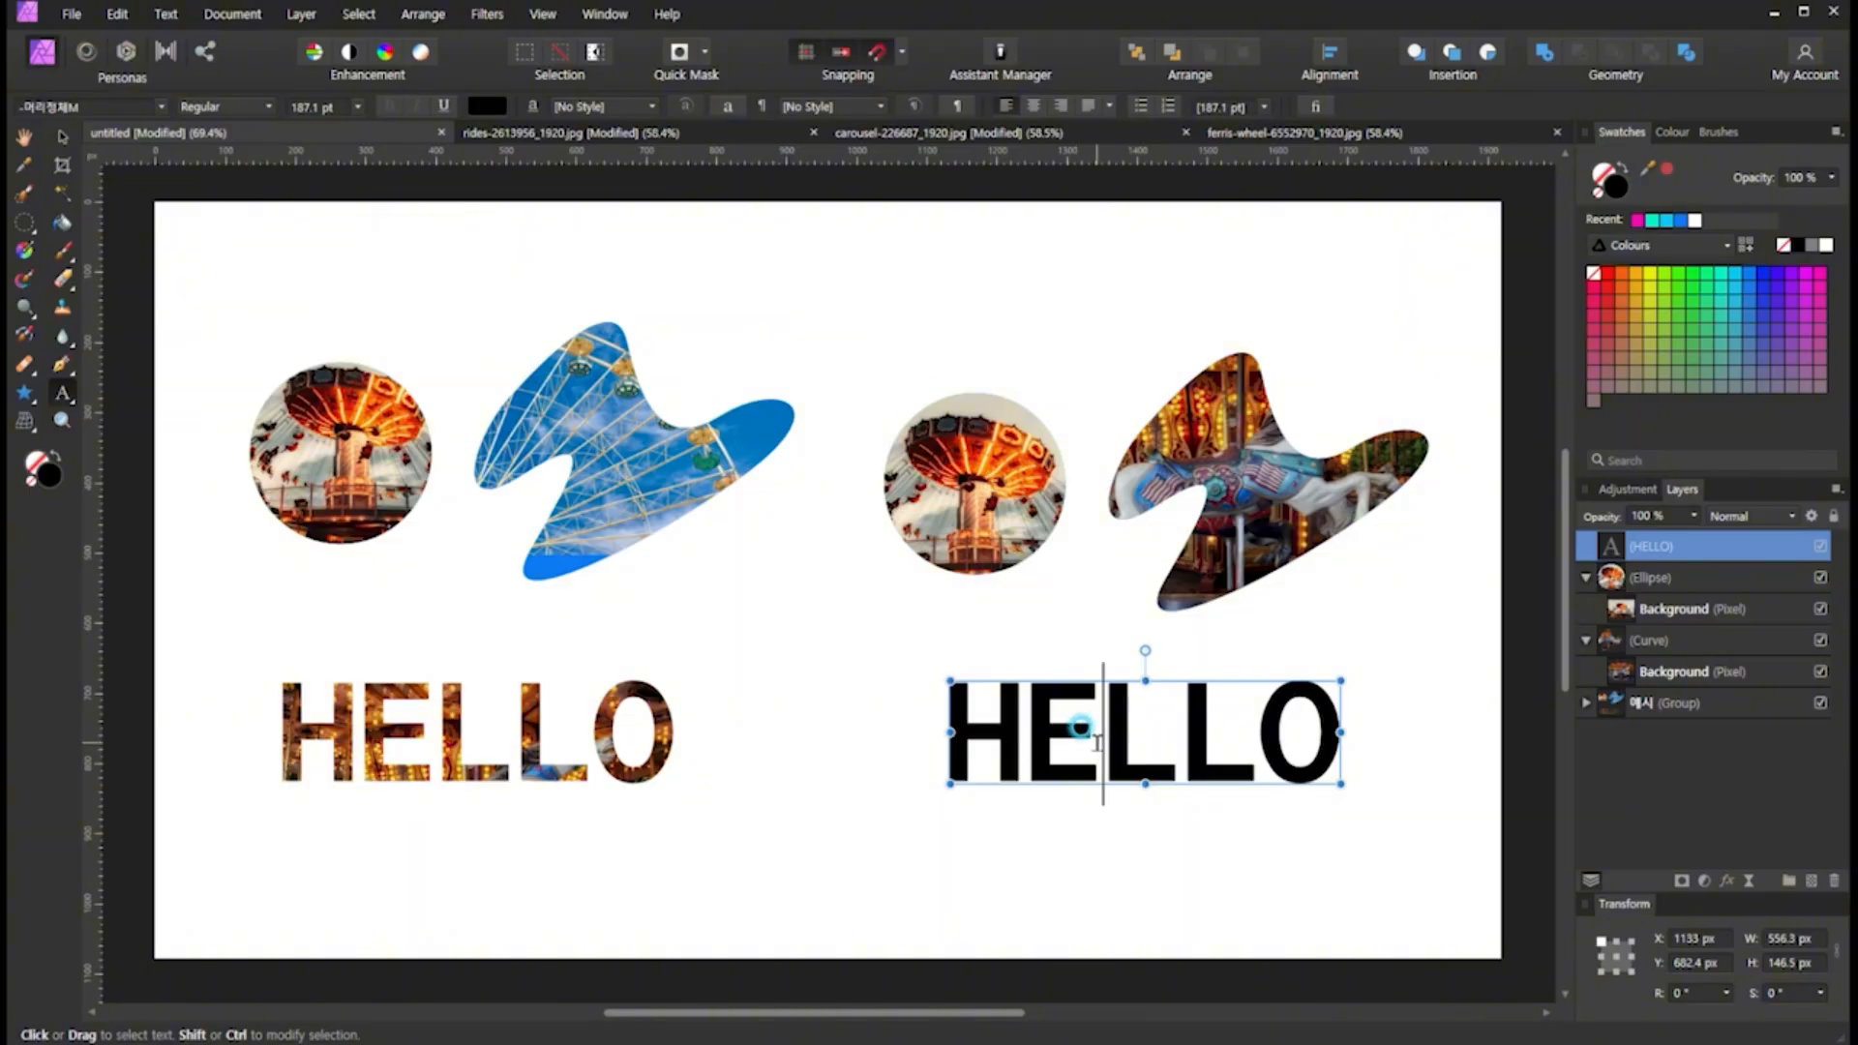
{"action": "left_click_drag", "start_coordinate": [1223, 746], "coordinate": [1121, 752]}
{"action": "type", "text": "SD"}
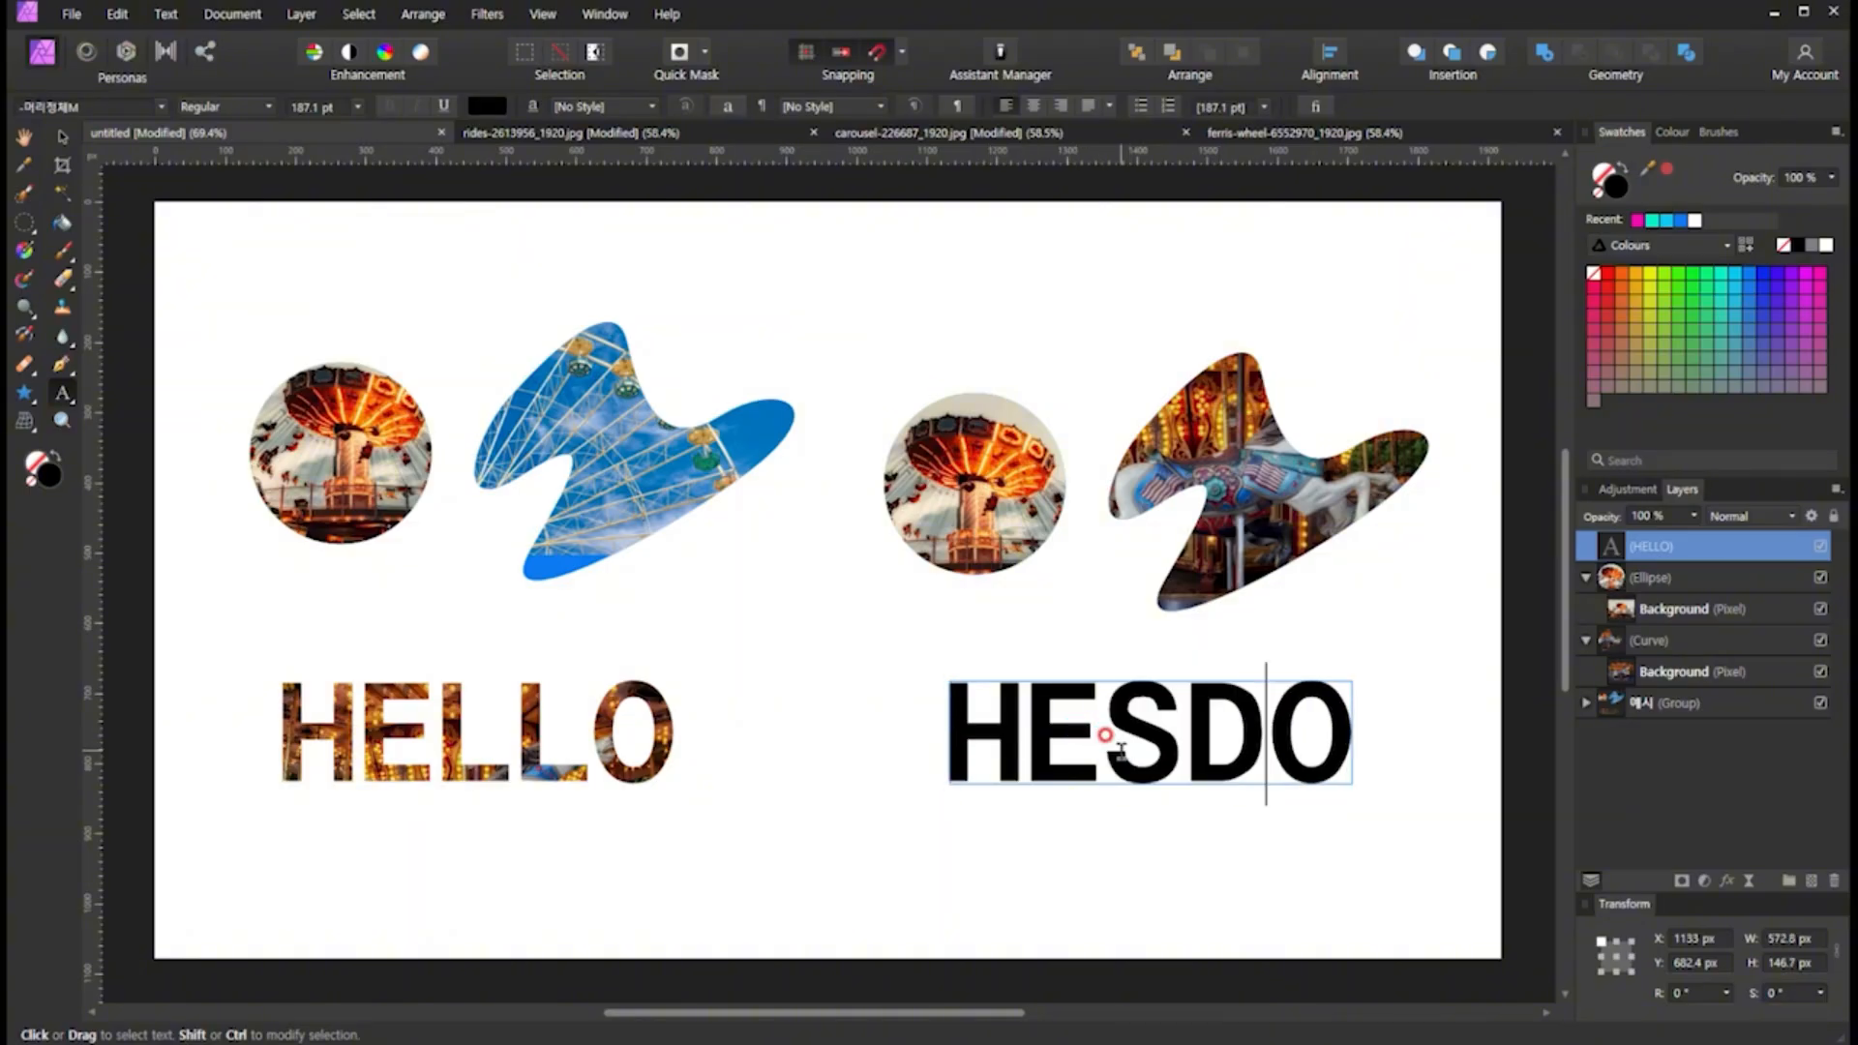
Restore the edited black text to HELLO and return to the Move tool
{"action": "key", "text": "BackSpace"}
{"action": "key", "text": "BackSpace"}
{"action": "type", "text": "LL"}
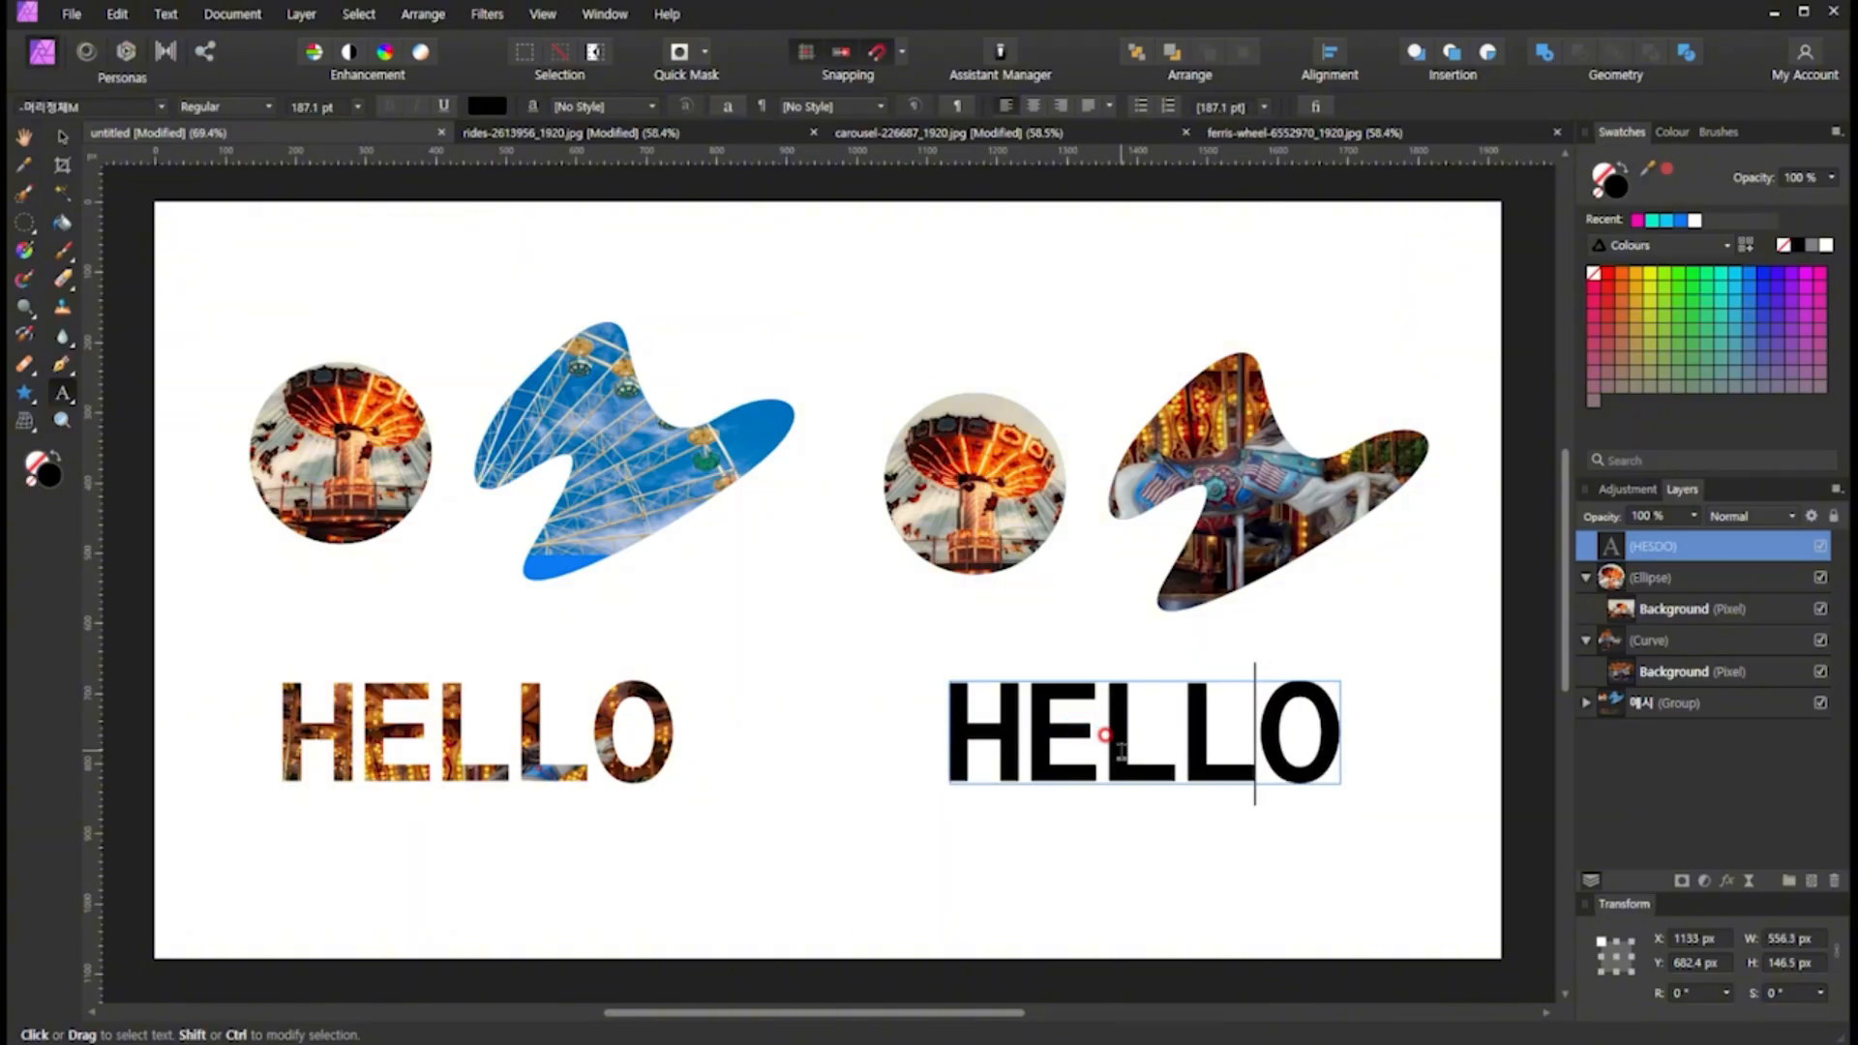
{"action": "key", "text": "Escape"}
{"action": "left_click", "coordinate": [67, 138]}
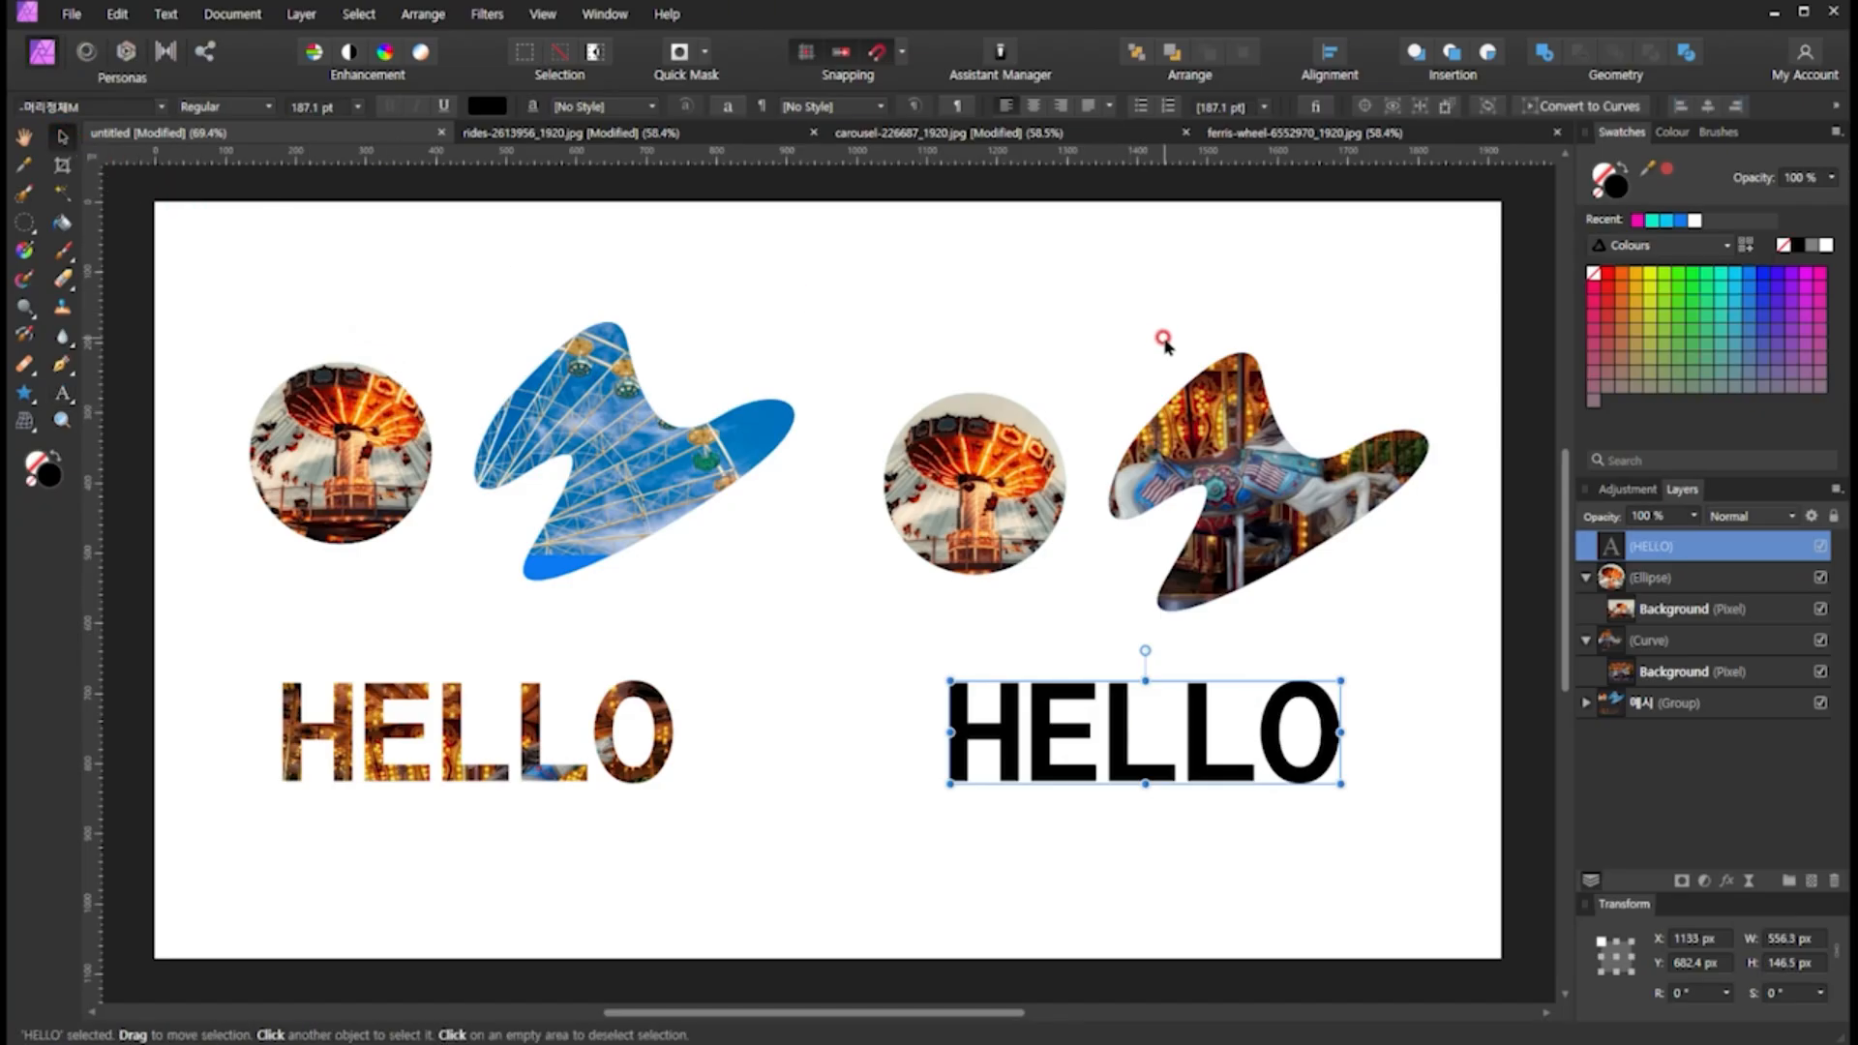
Collapse the Ellipse and Curve layers, and copy the ferris-wheel photo after unlocking its Background layer
{"action": "left_click", "coordinate": [1585, 581]}
{"action": "left_click", "coordinate": [1585, 609]}
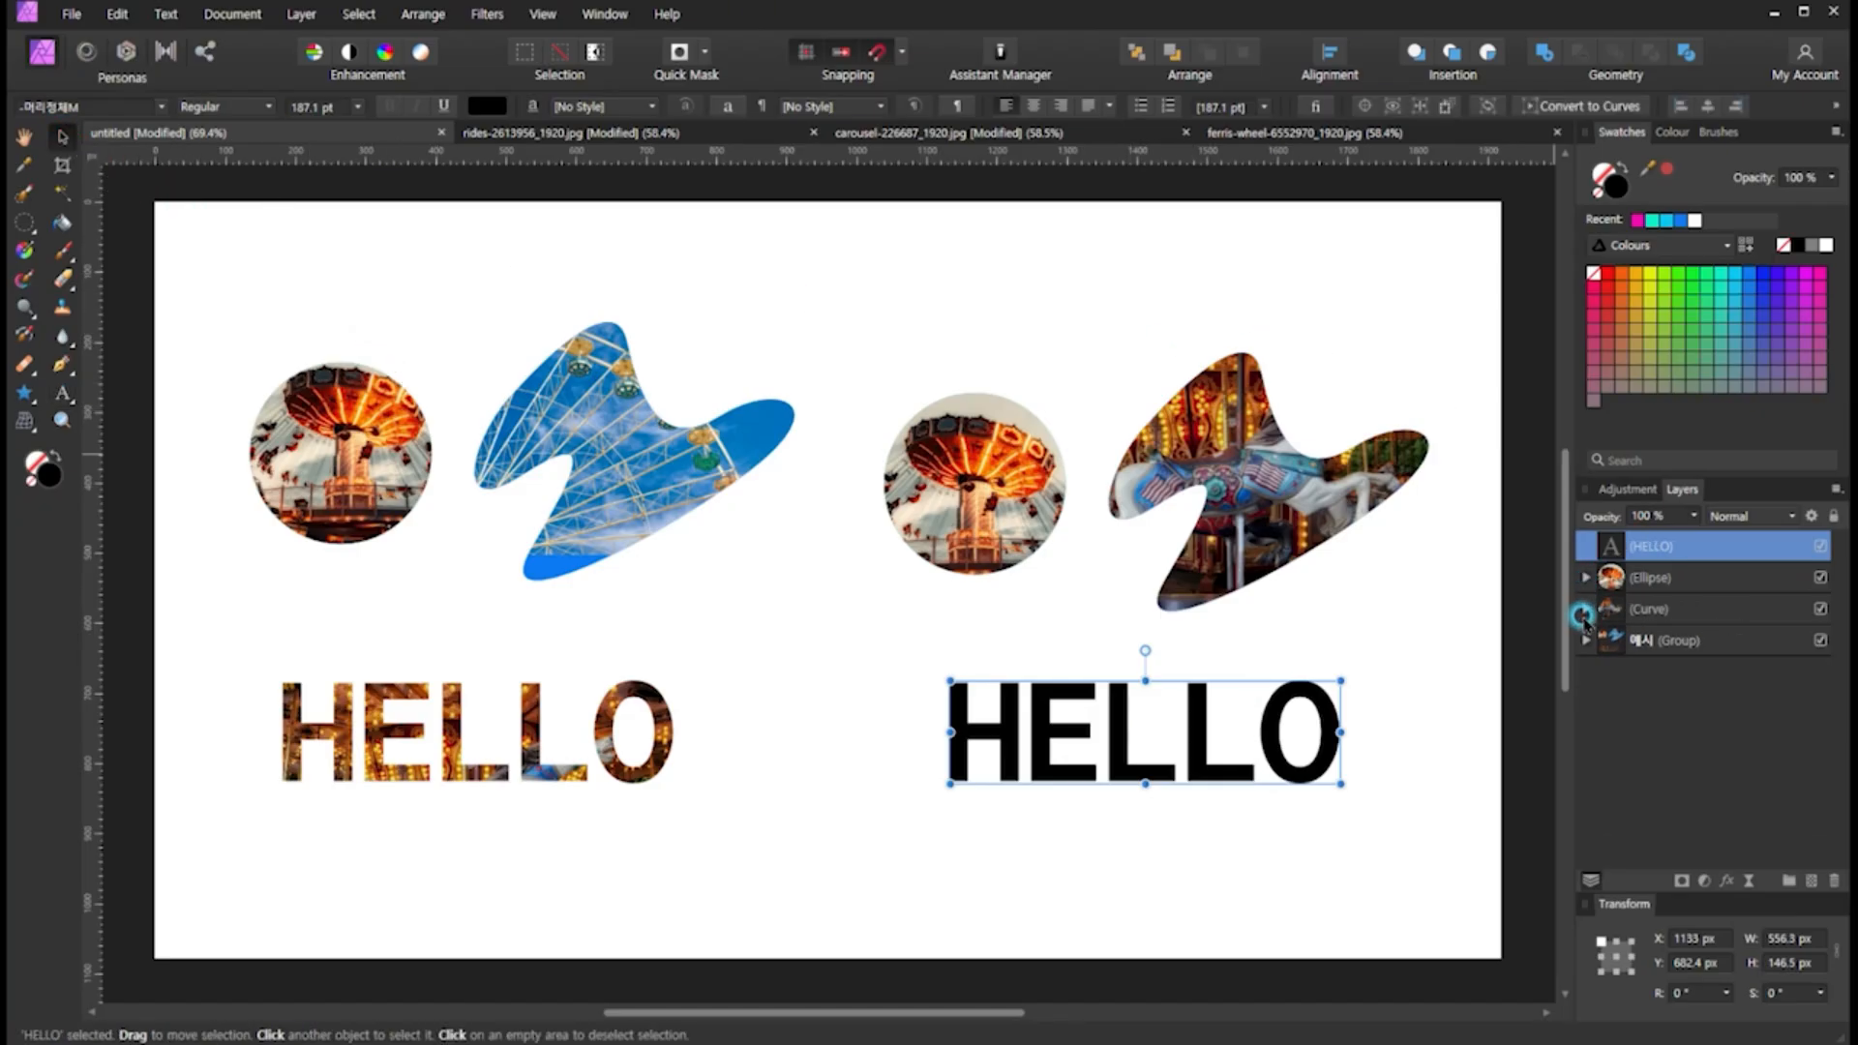
{"action": "left_click", "coordinate": [1244, 134]}
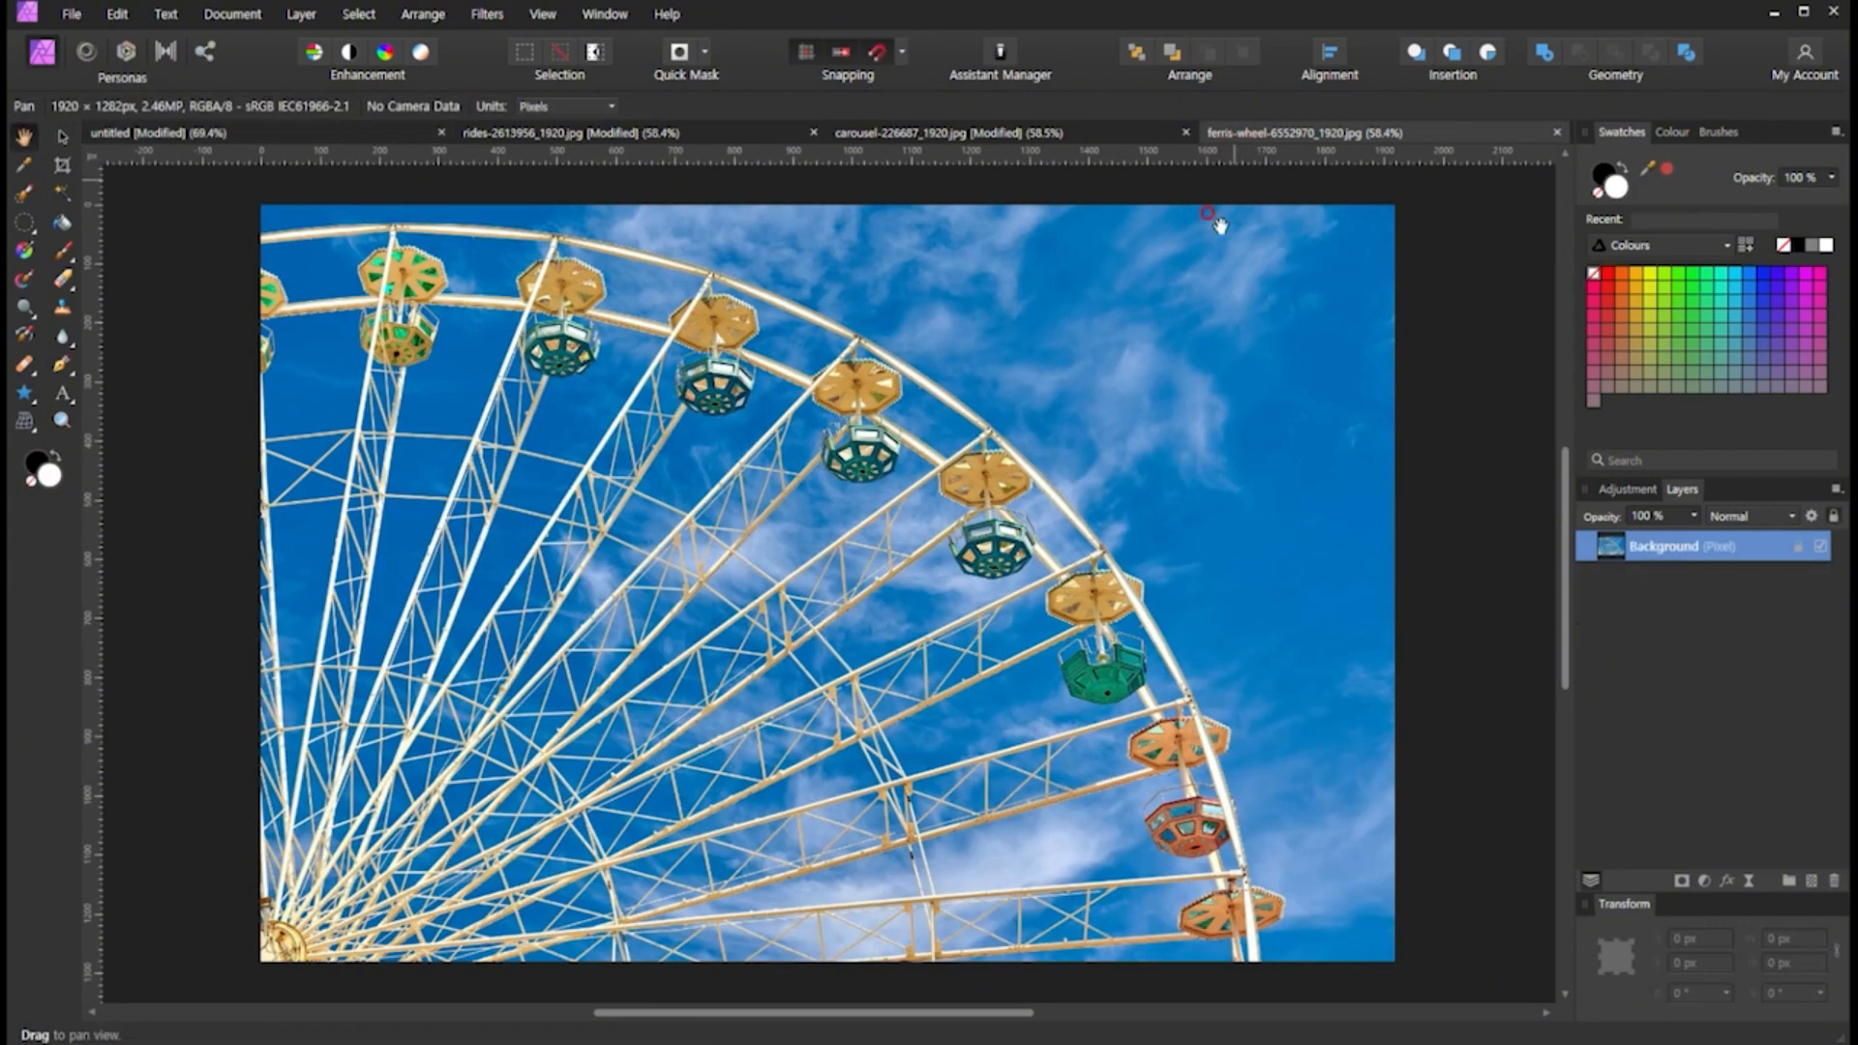
{"action": "left_click", "coordinate": [1816, 545]}
{"action": "left_click", "coordinate": [1800, 548]}
{"action": "left_click", "coordinate": [63, 137]}
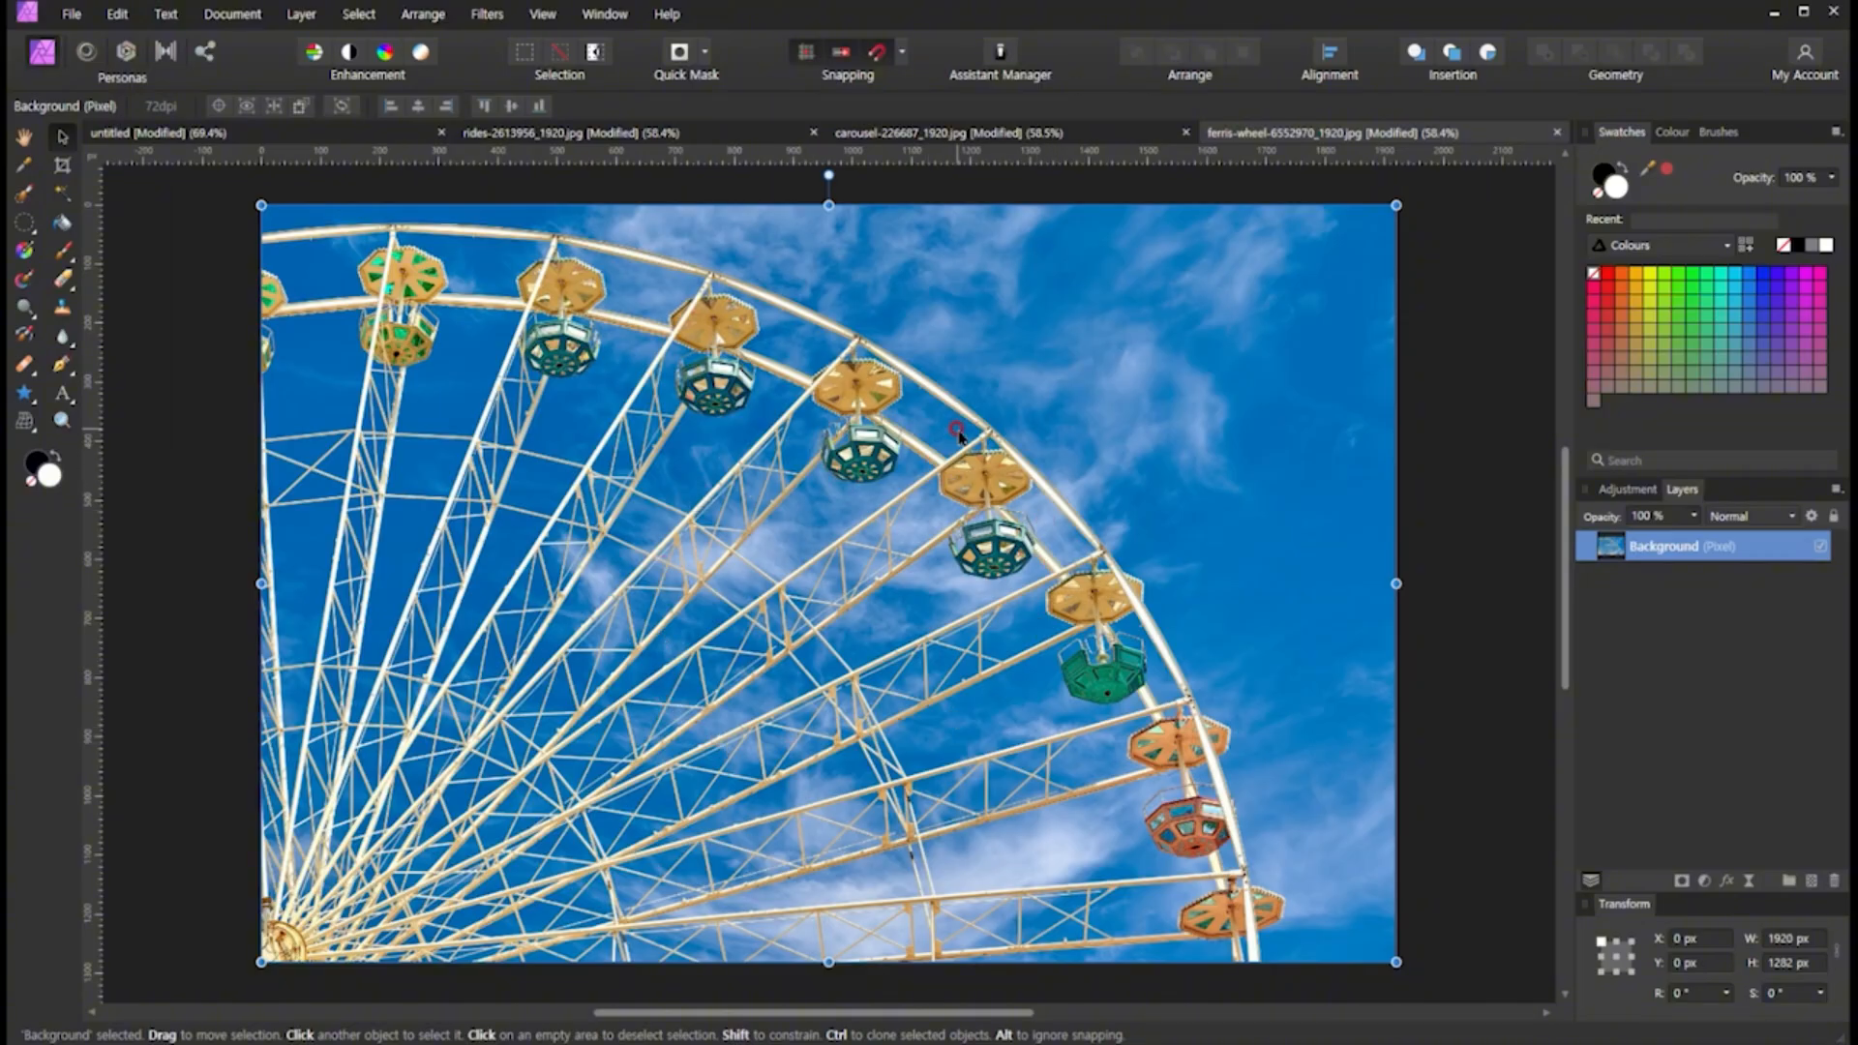
Paste the ferris-wheel photo into the untitled document, scale it to about 679 × 453 px and place it over the black HELLO at about X 1056, Y 602 px
{"action": "left_click", "coordinate": [350, 137]}
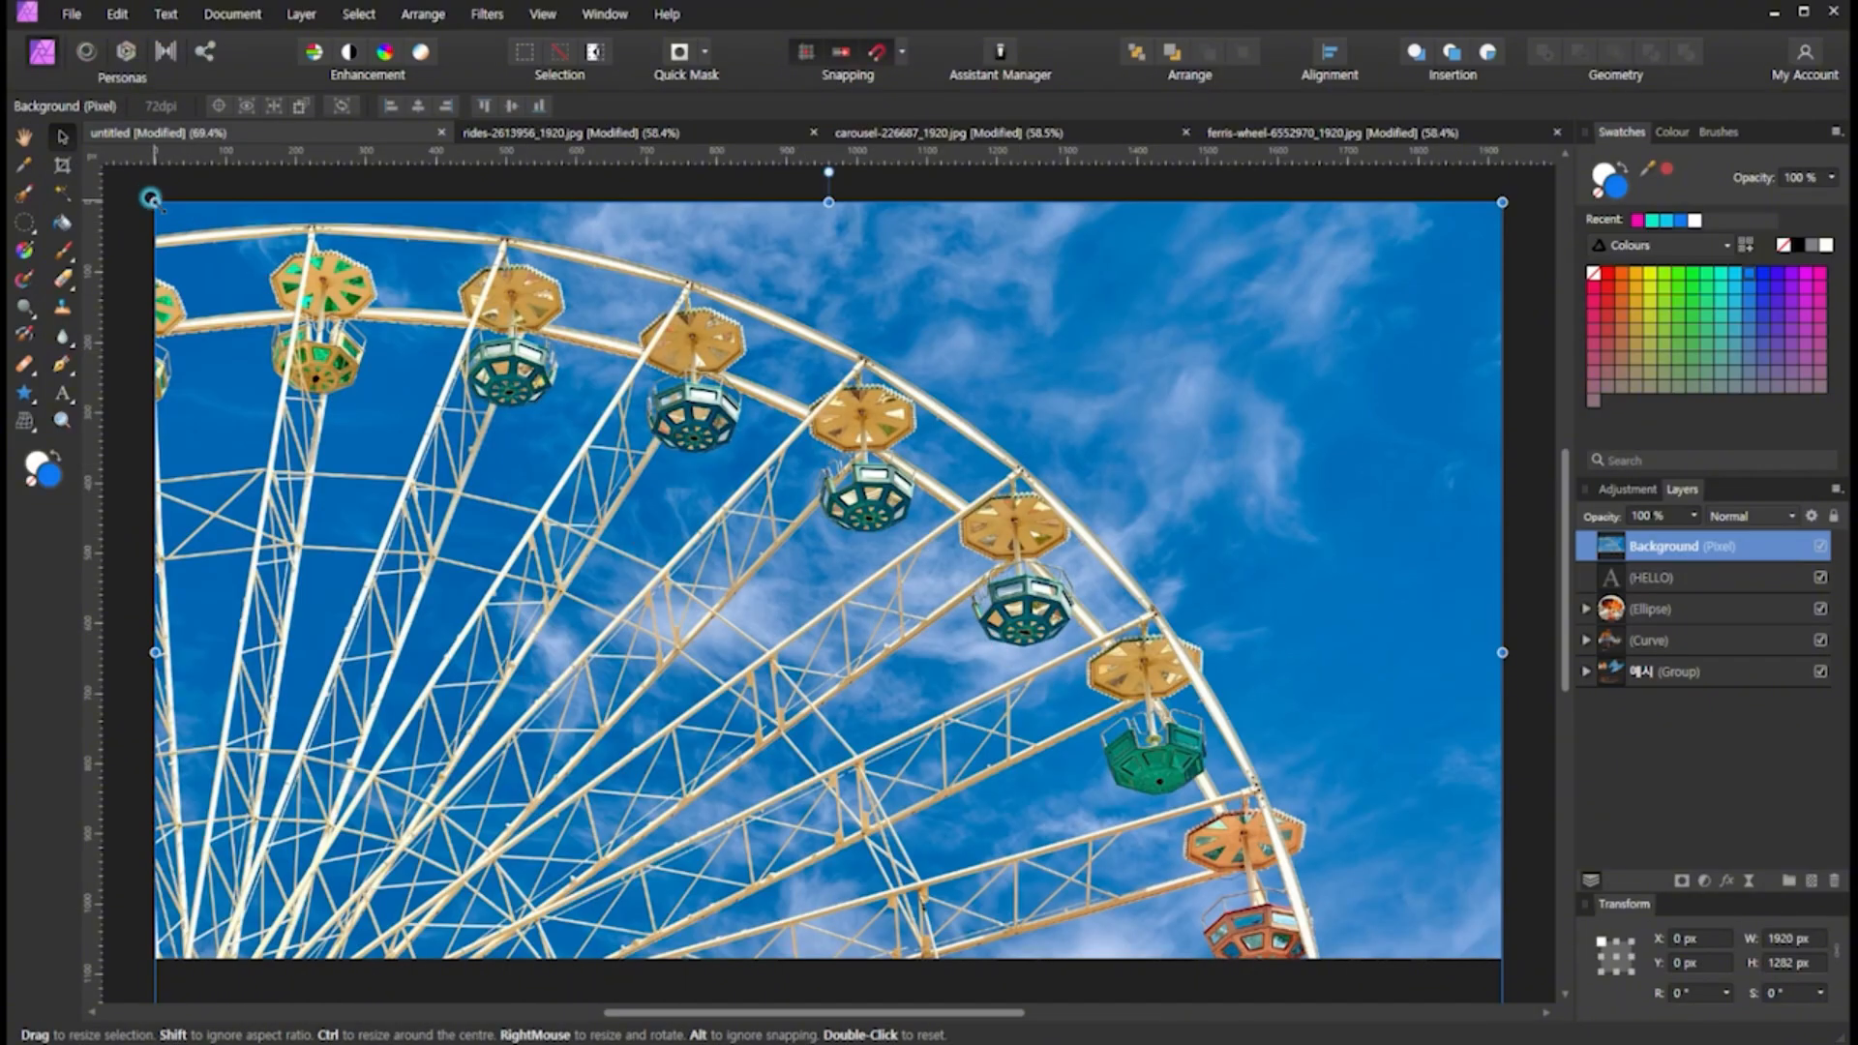
{"action": "left_click_drag", "start_coordinate": [150, 198], "coordinate": [959, 858]}
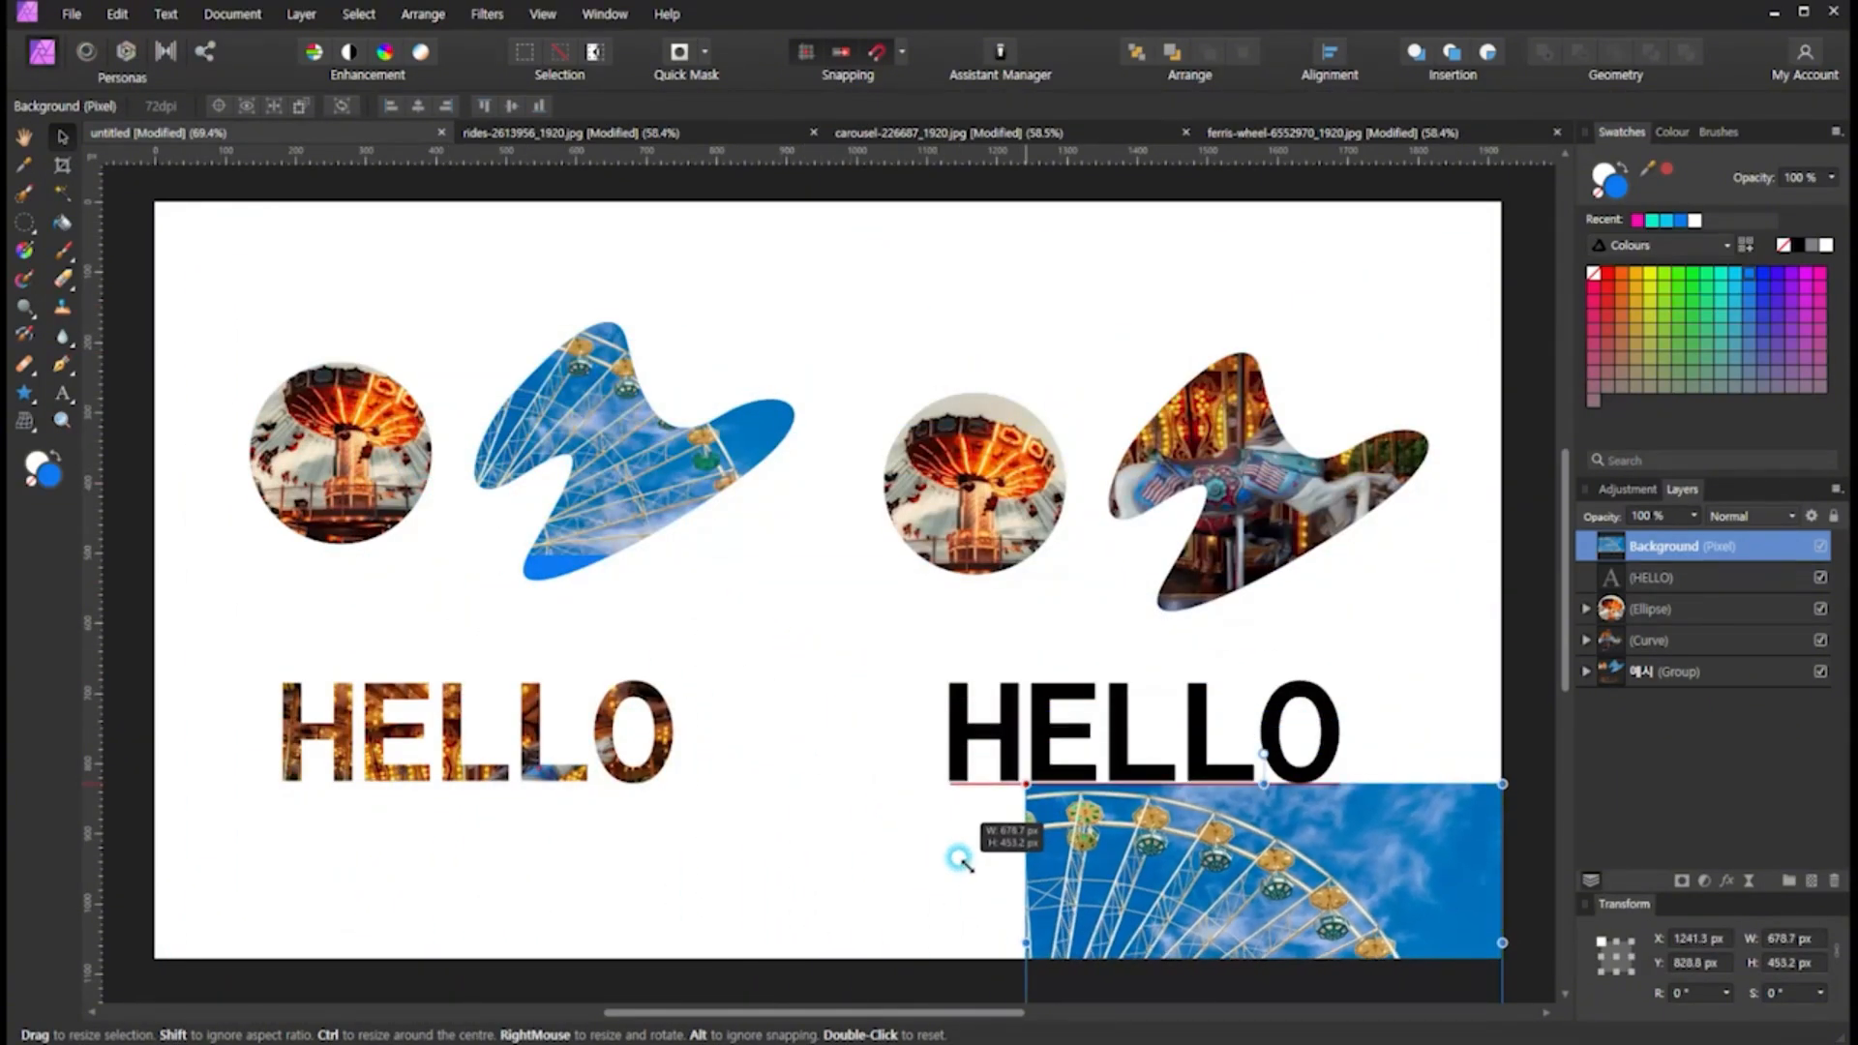
{"action": "left_click_drag", "start_coordinate": [1319, 906], "coordinate": [1180, 747]}
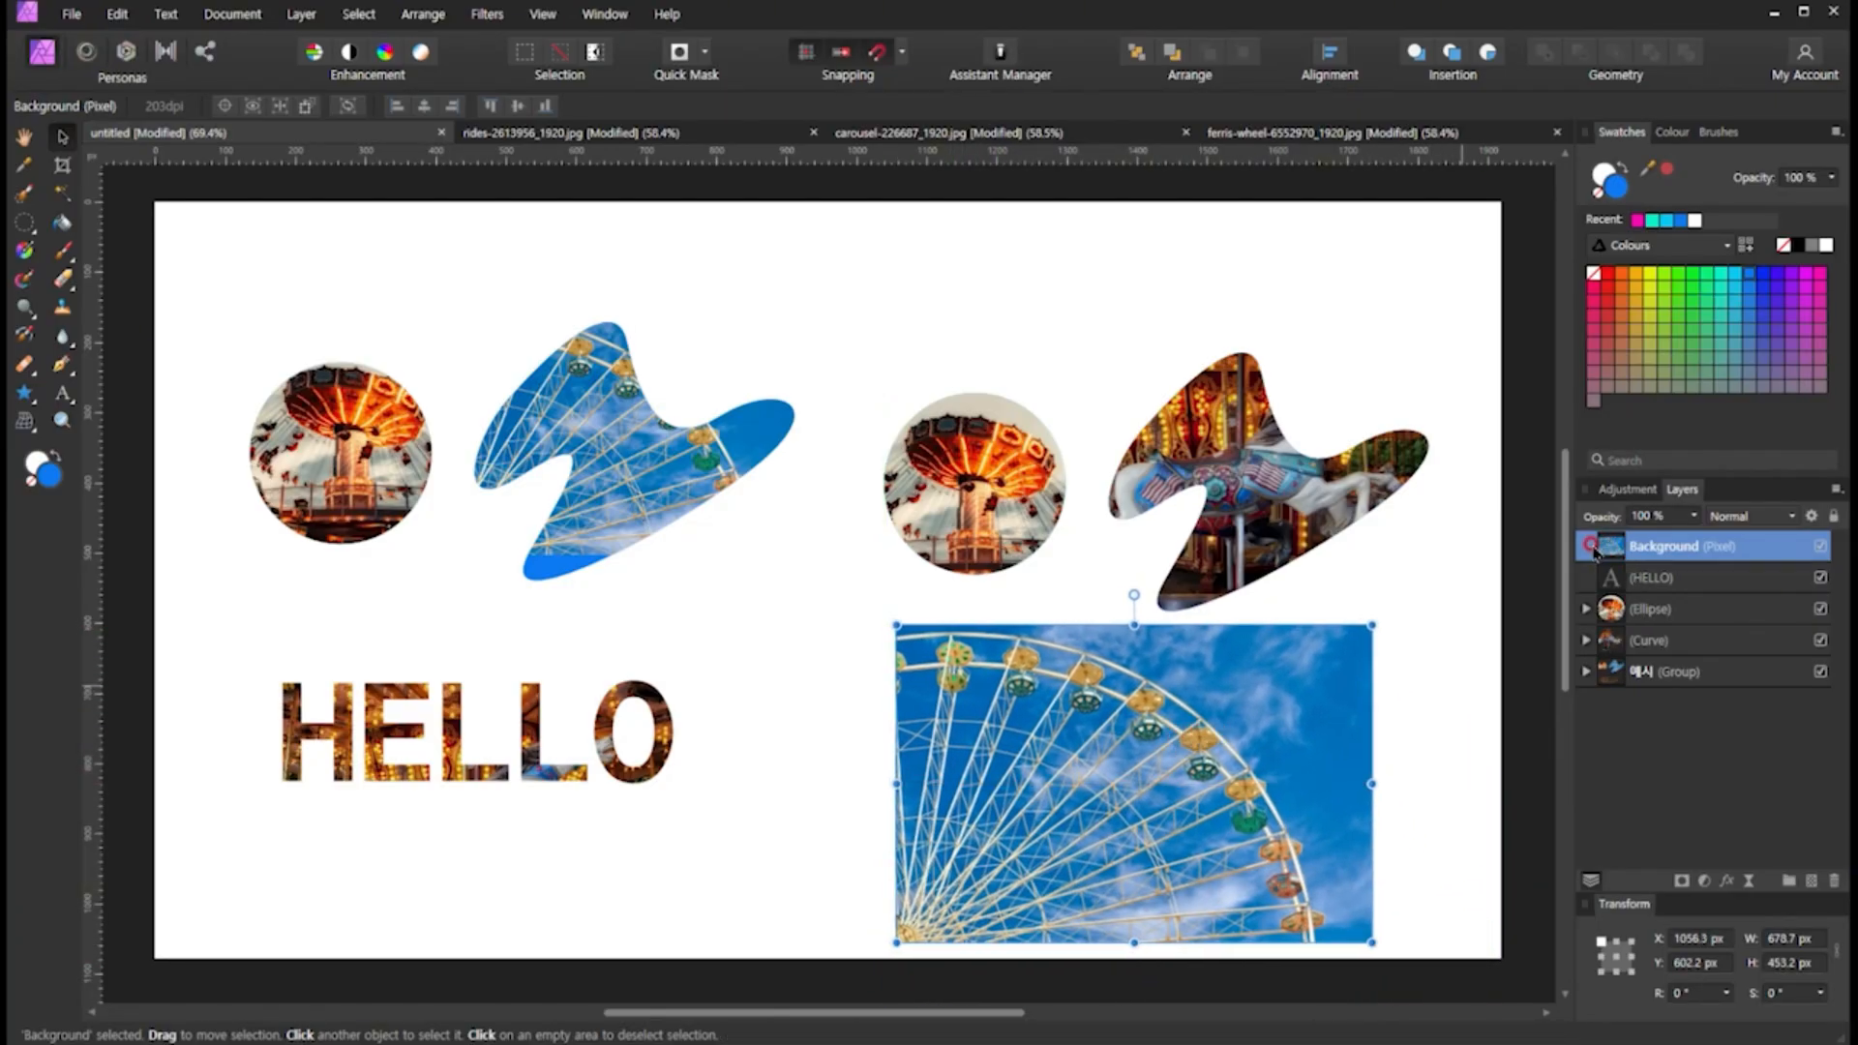
Nest the ferris-wheel photo inside the HELLO text layer and move it to about X 1052, Y 540 px to fill the letters
{"action": "left_click_drag", "start_coordinate": [1591, 552], "coordinate": [1636, 593]}
{"action": "mouse_move", "coordinate": [1232, 883]}
{"action": "left_mouse_down"}
{"action": "mouse_move", "coordinate": [1215, 871]}
{"action": "mouse_move", "coordinate": [1240, 849]}
{"action": "left_mouse_up"}
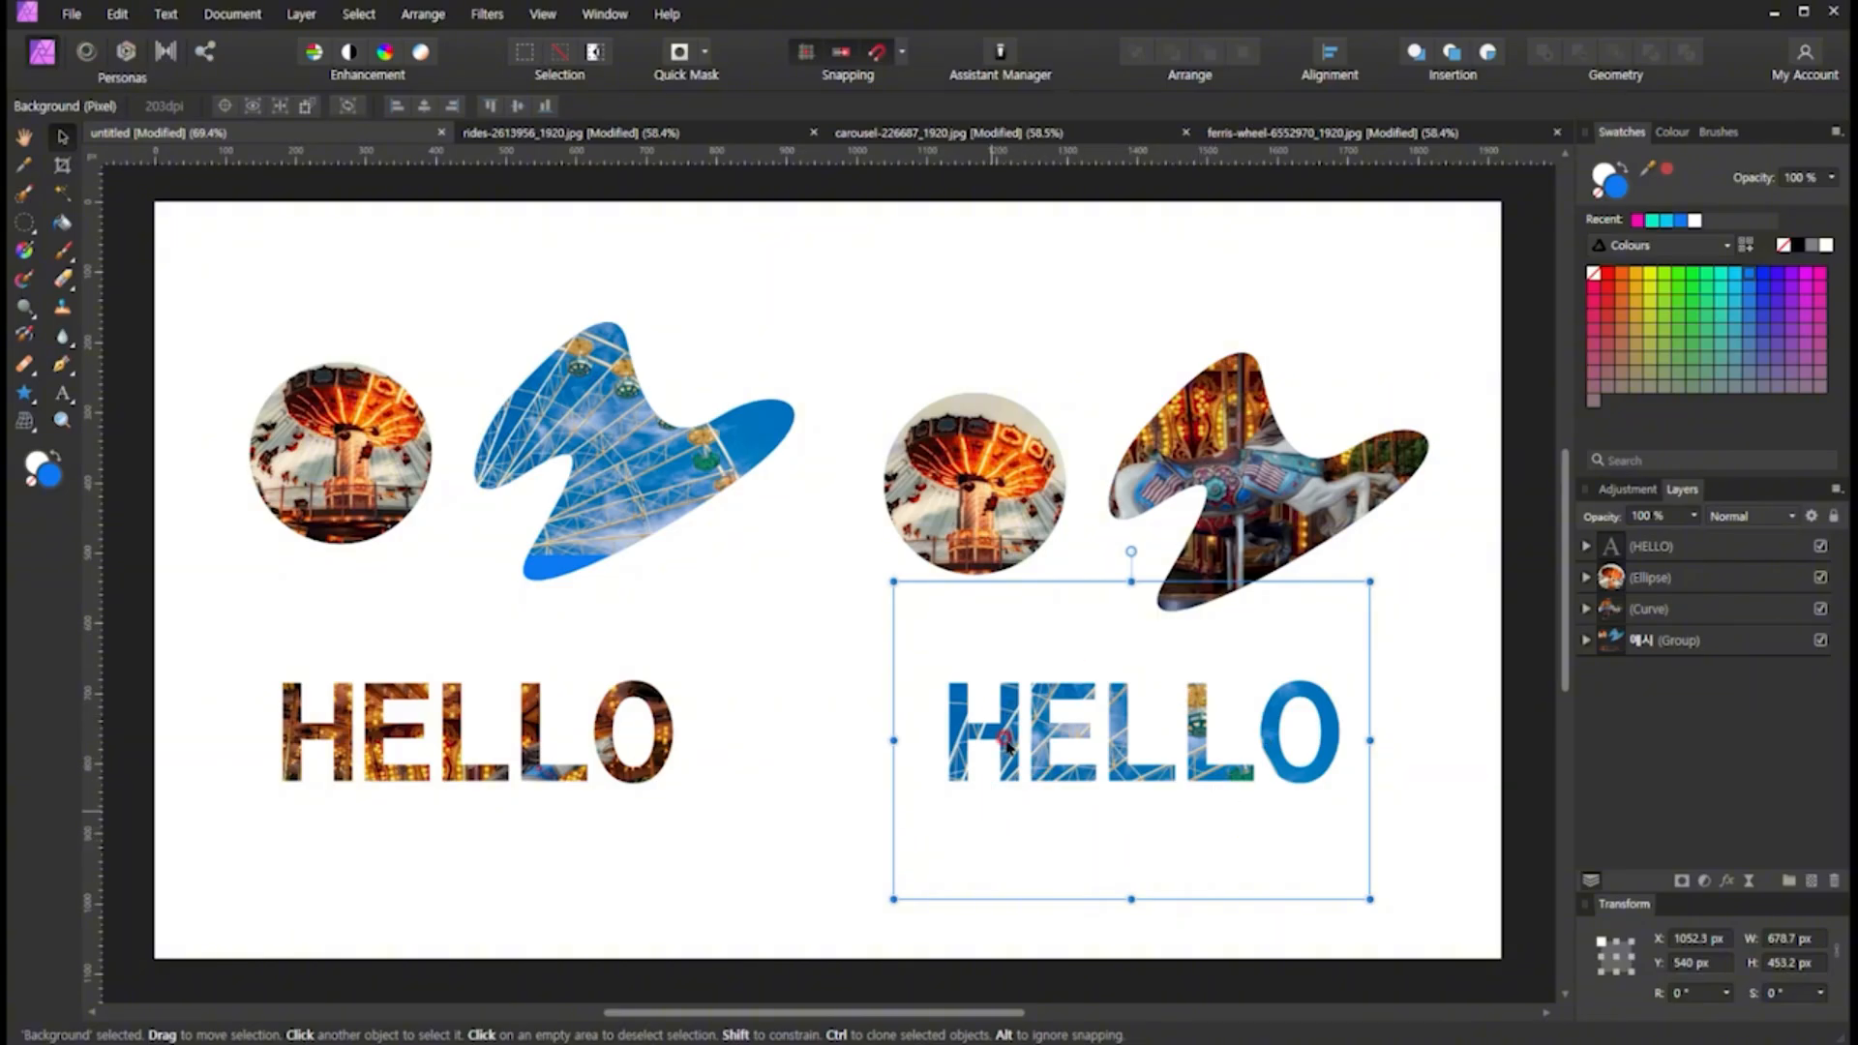
{"action": "left_click", "coordinate": [1437, 789]}
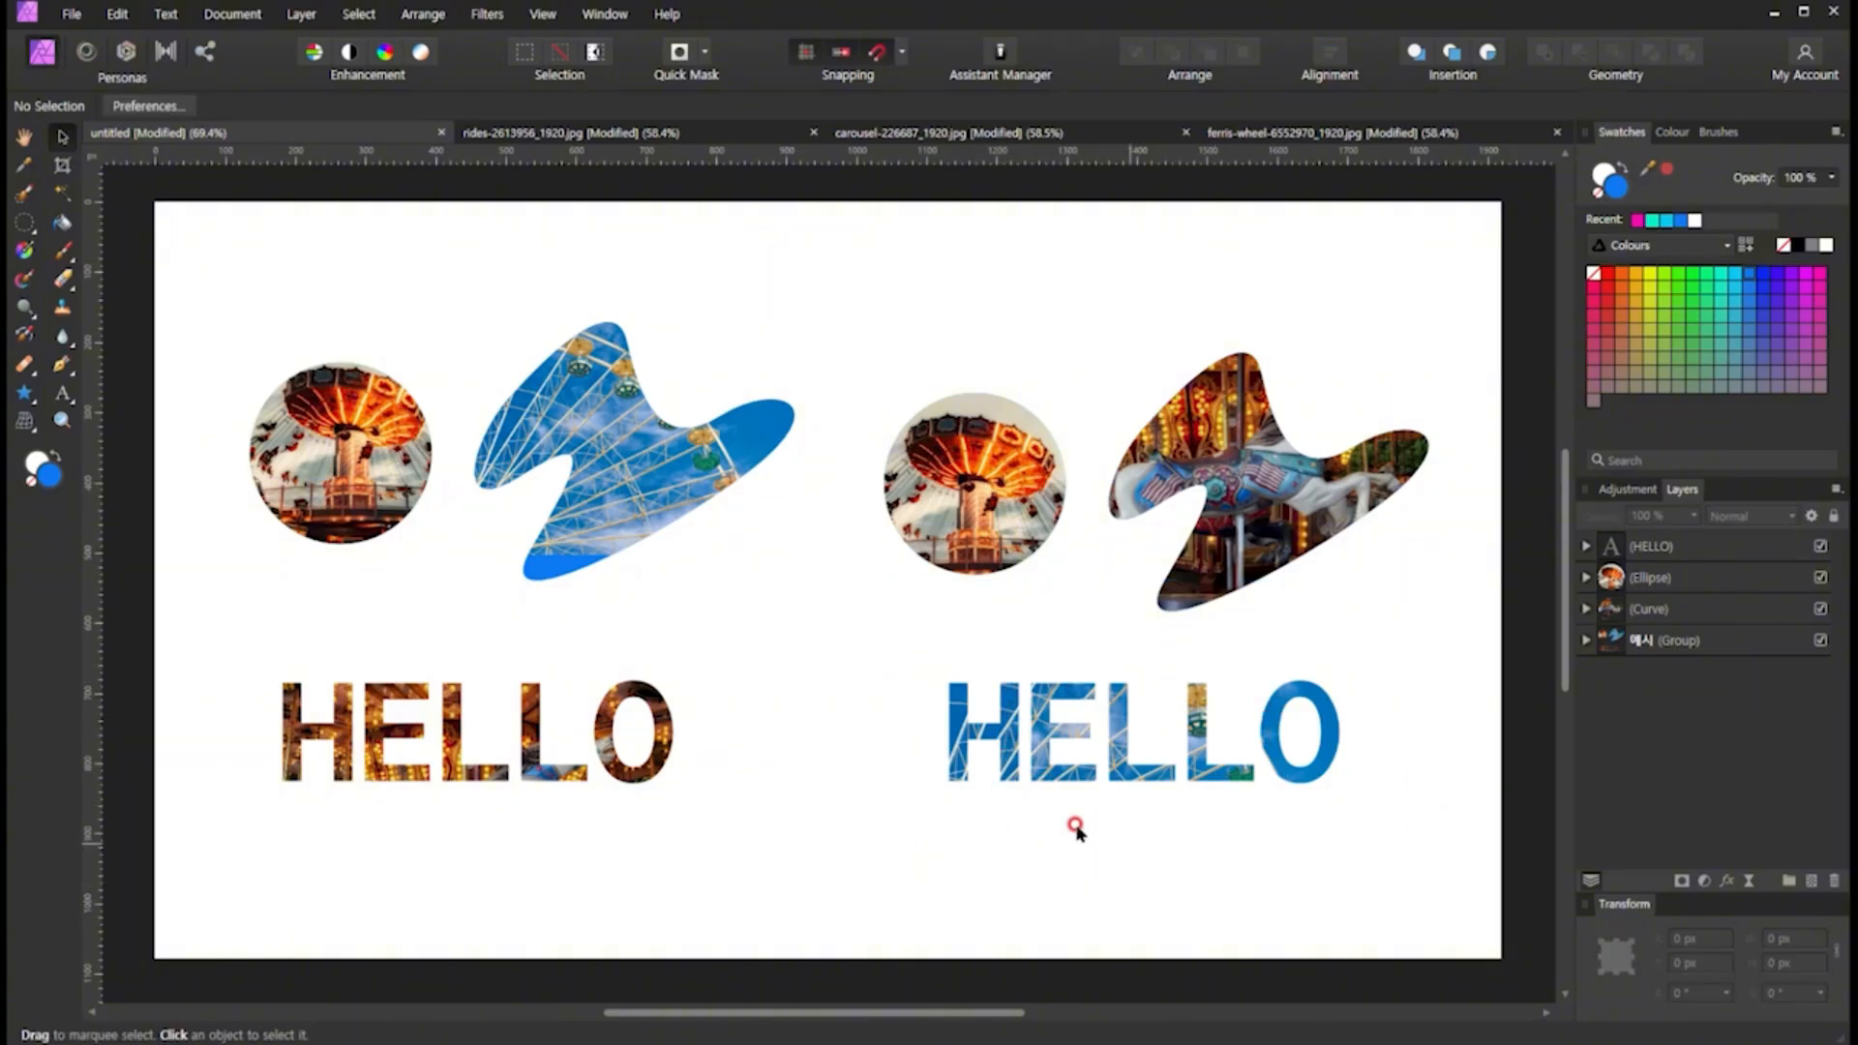